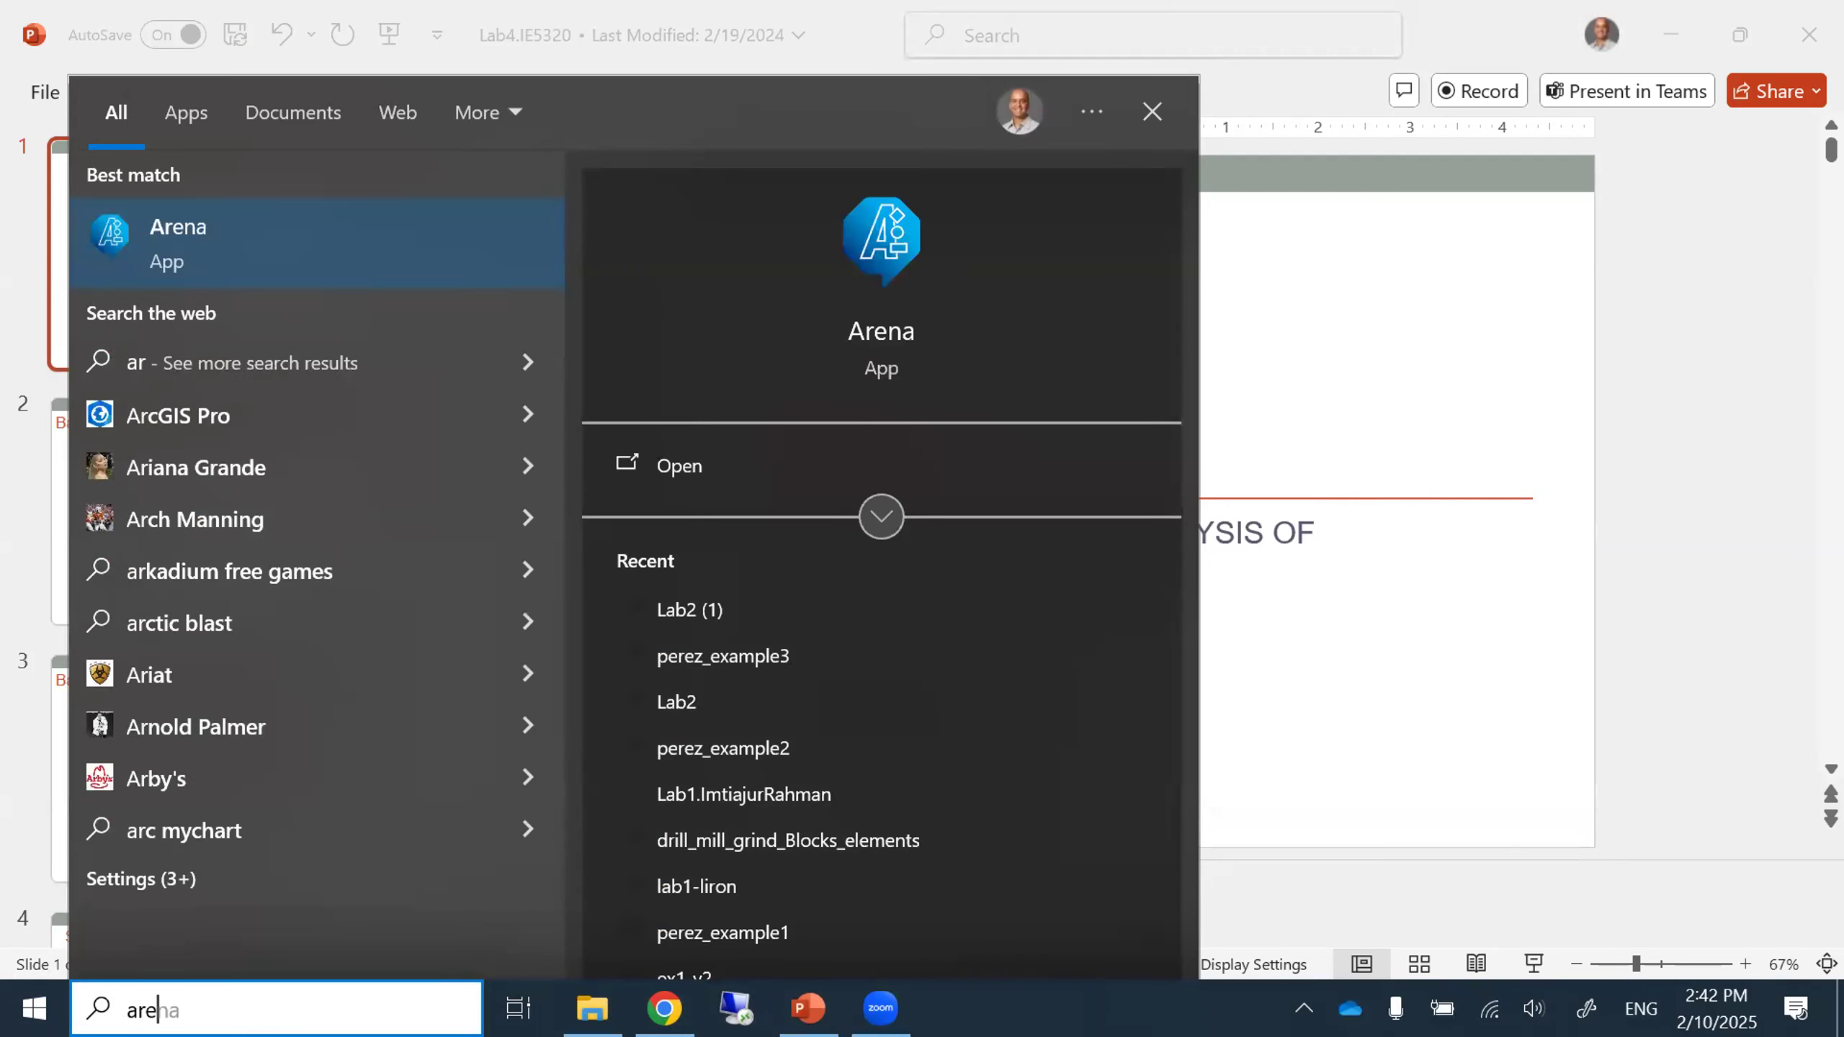
- Launch Arena and dismiss the Training/Evaluation Mode notice
{"action": "left_click", "coordinate": [908, 331]}
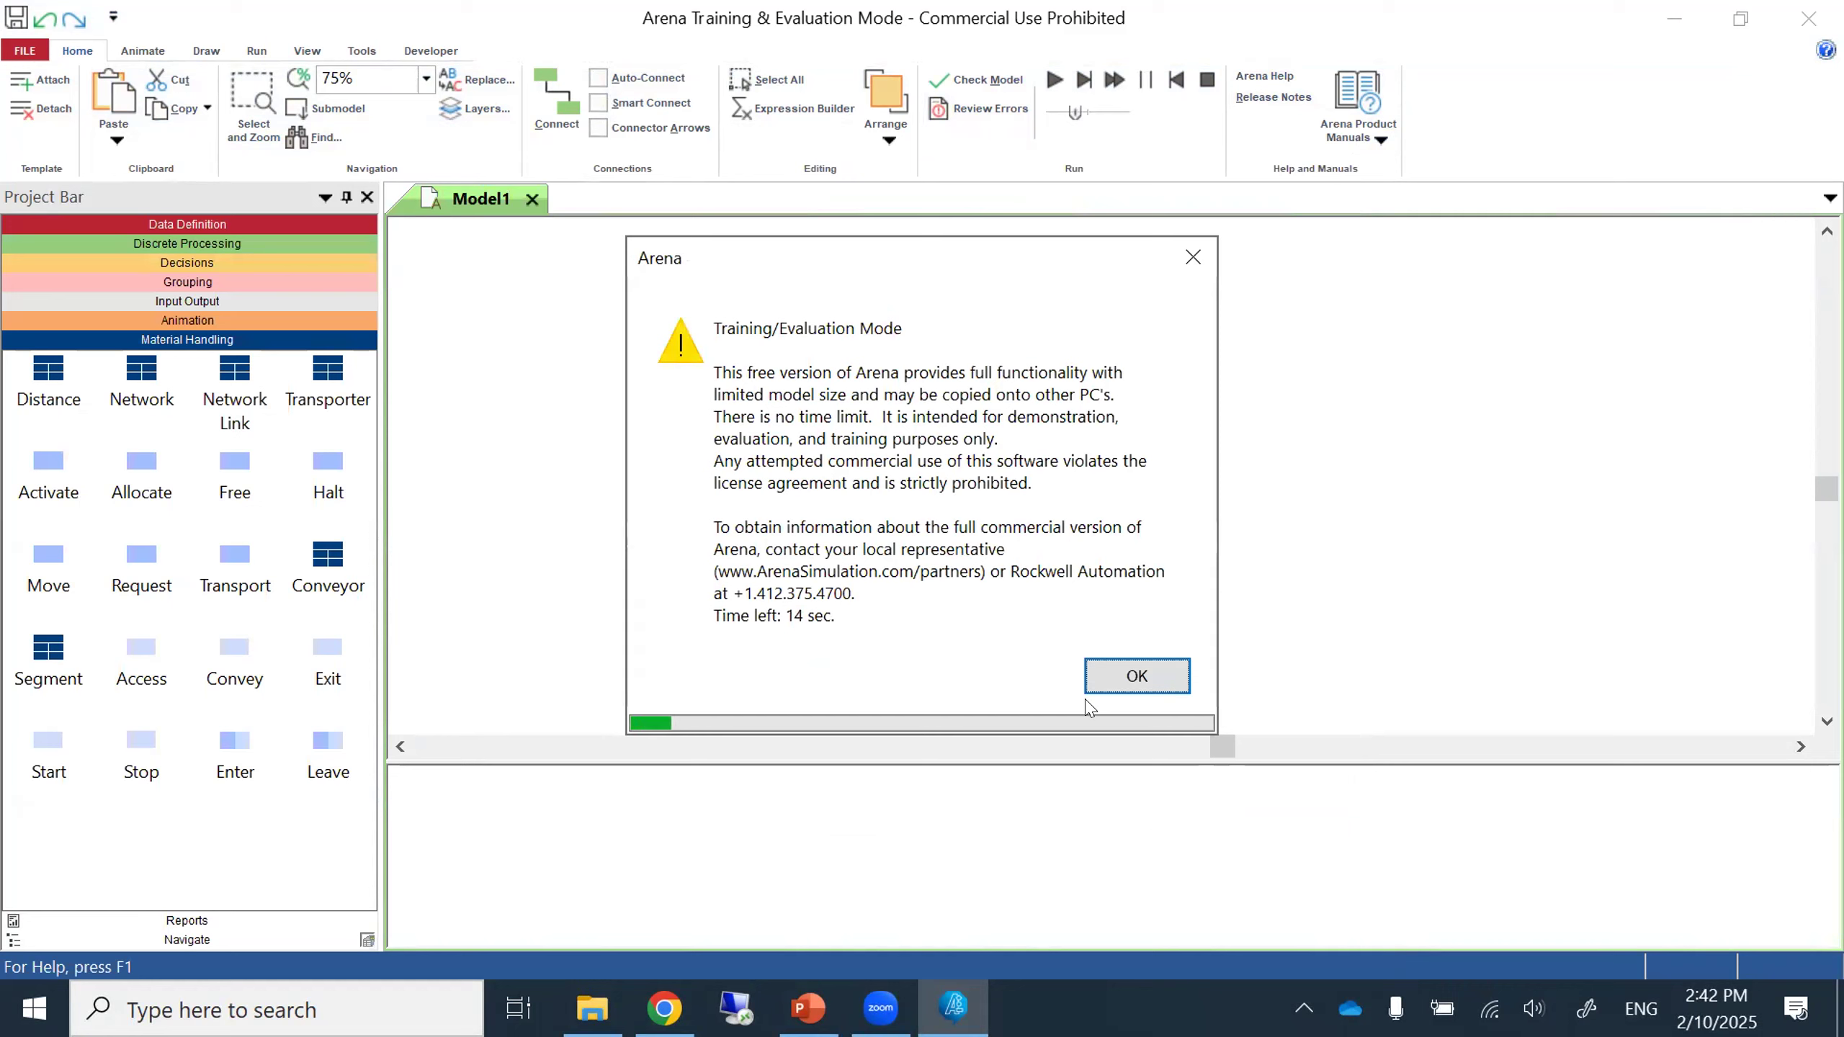
{"action": "left_click", "coordinate": [1118, 681]}
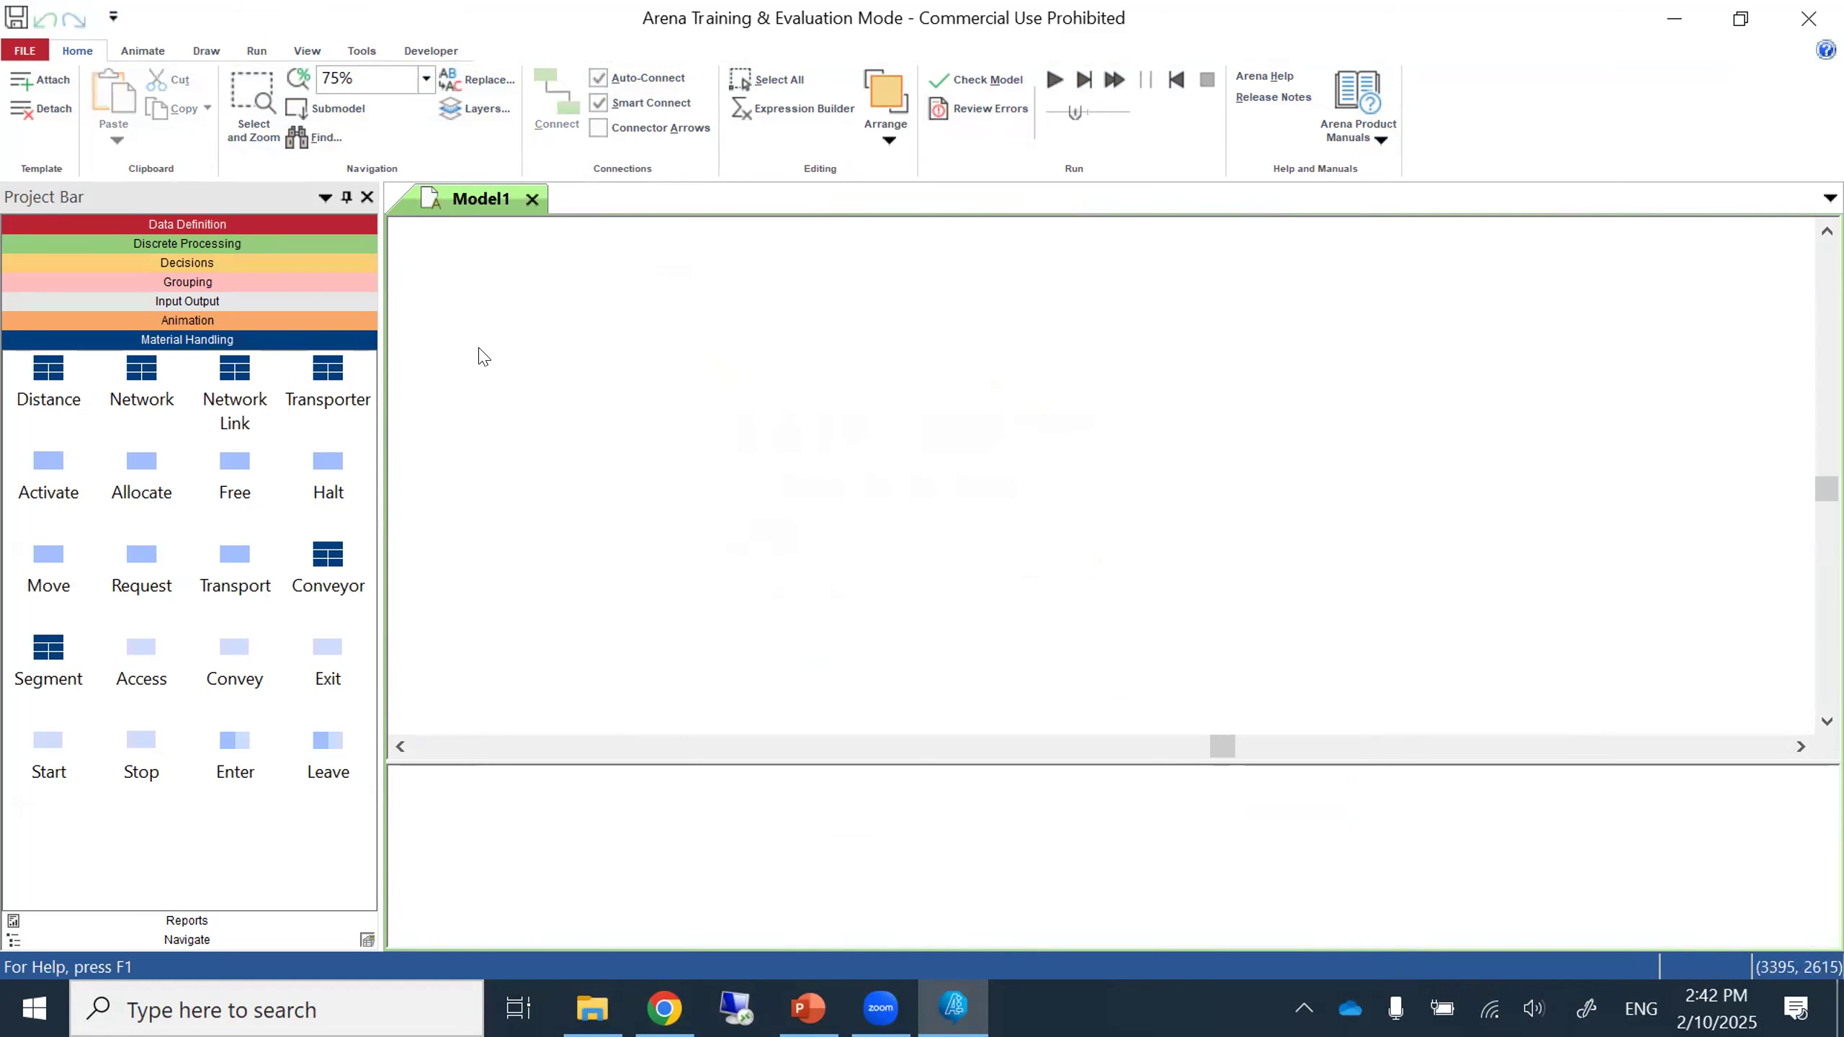
- Save the blank model in the Desktop's models folder, reusing the latest example's file name with its number changed to 4
{"action": "left_click", "coordinate": [22, 50]}
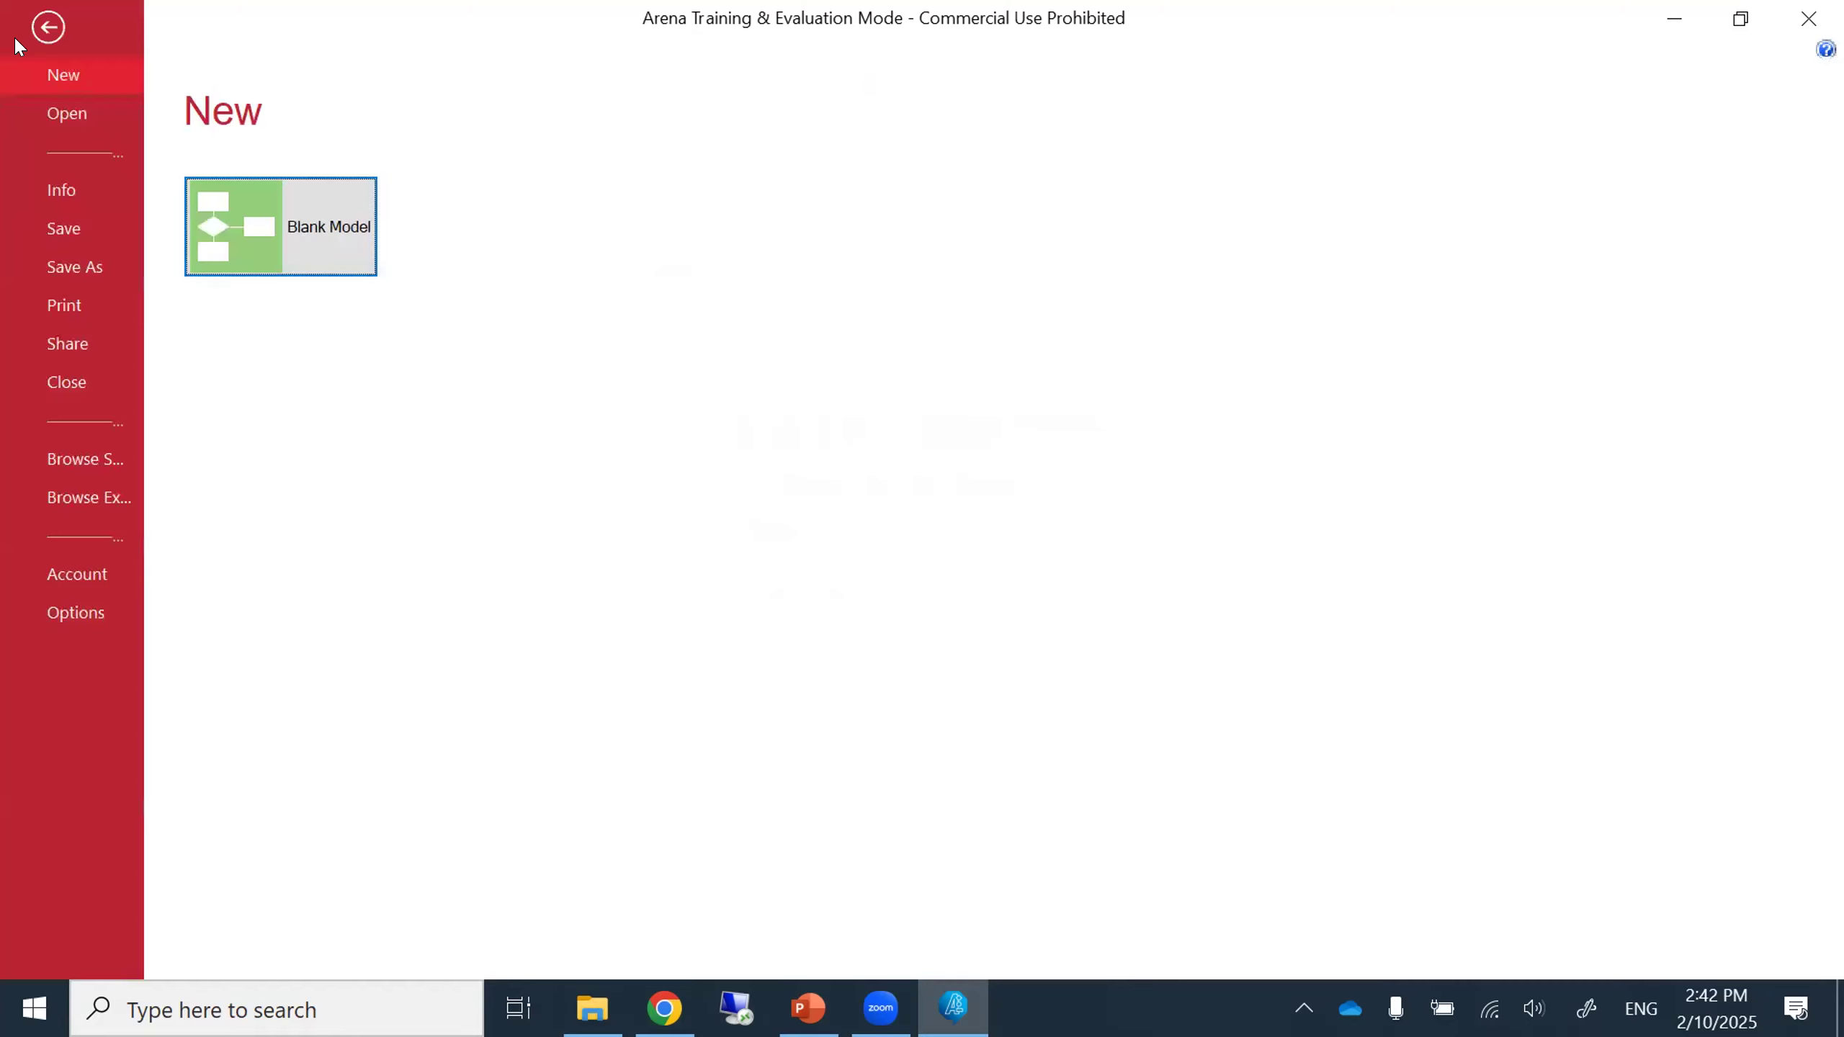
{"action": "left_click", "coordinate": [38, 256]}
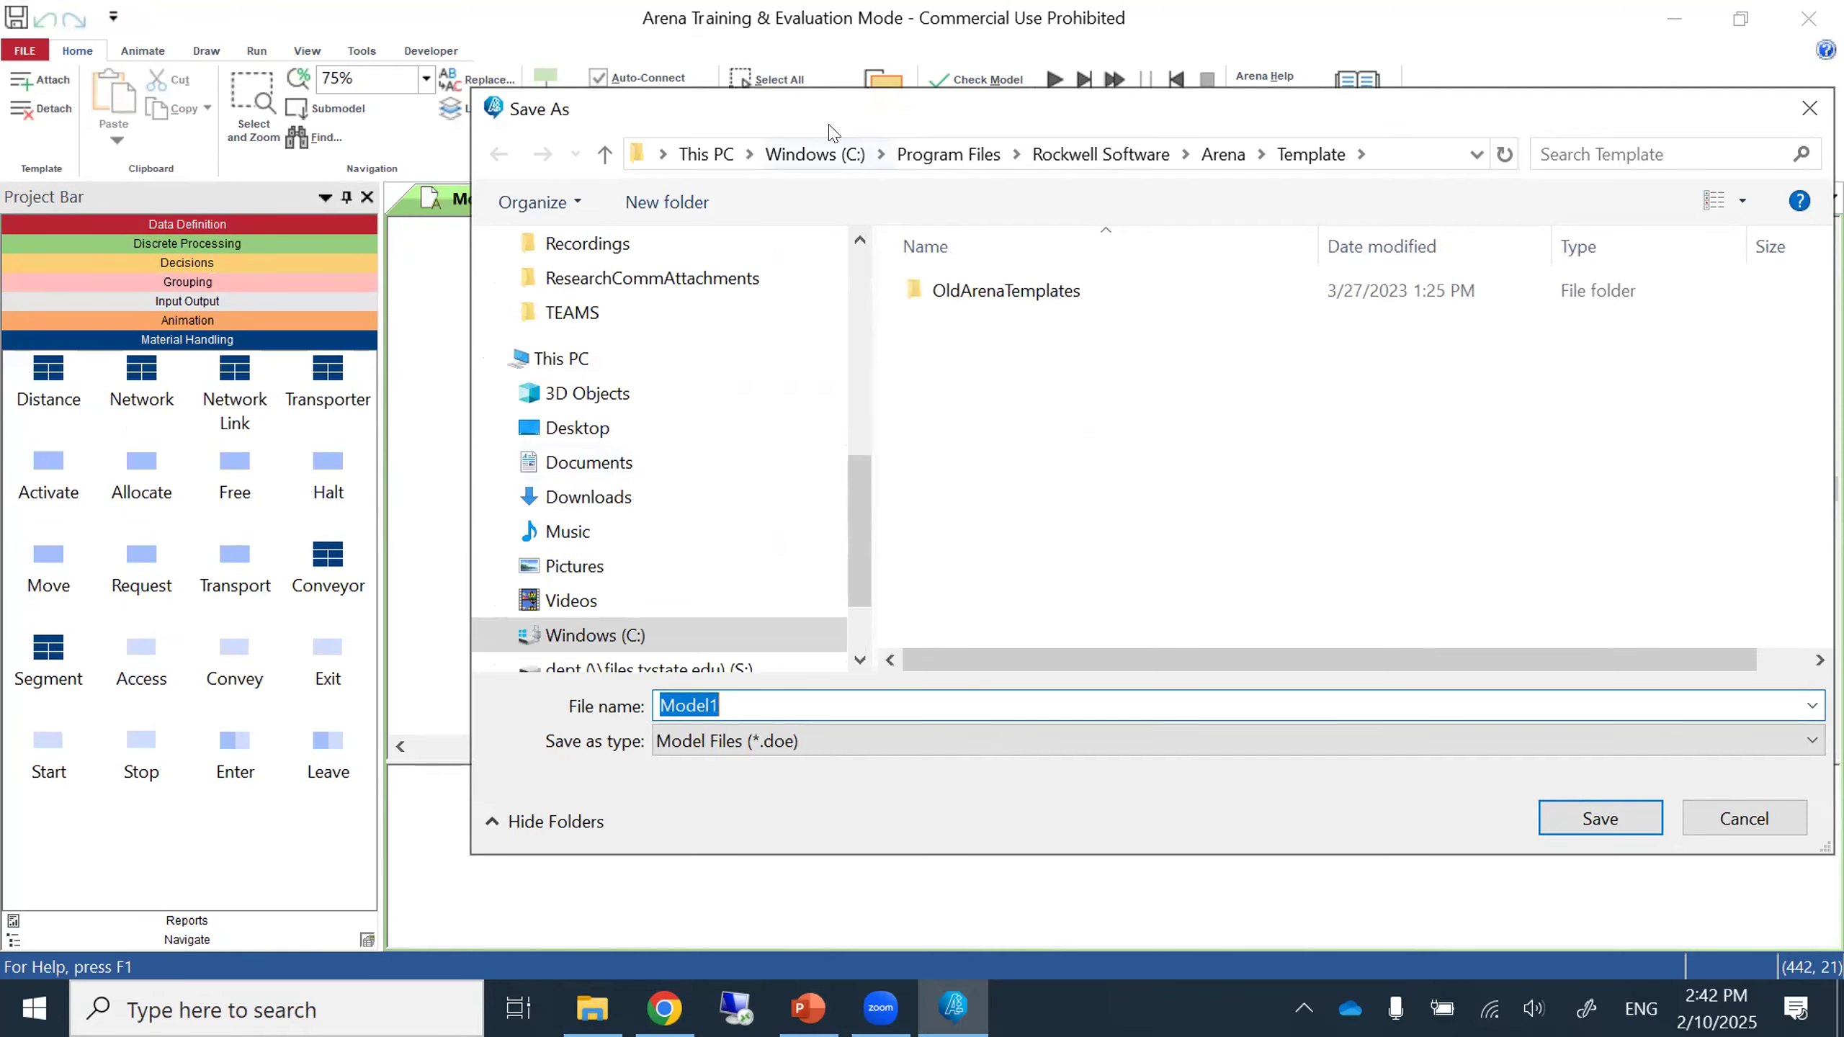
{"action": "left_click", "coordinate": [568, 413]}
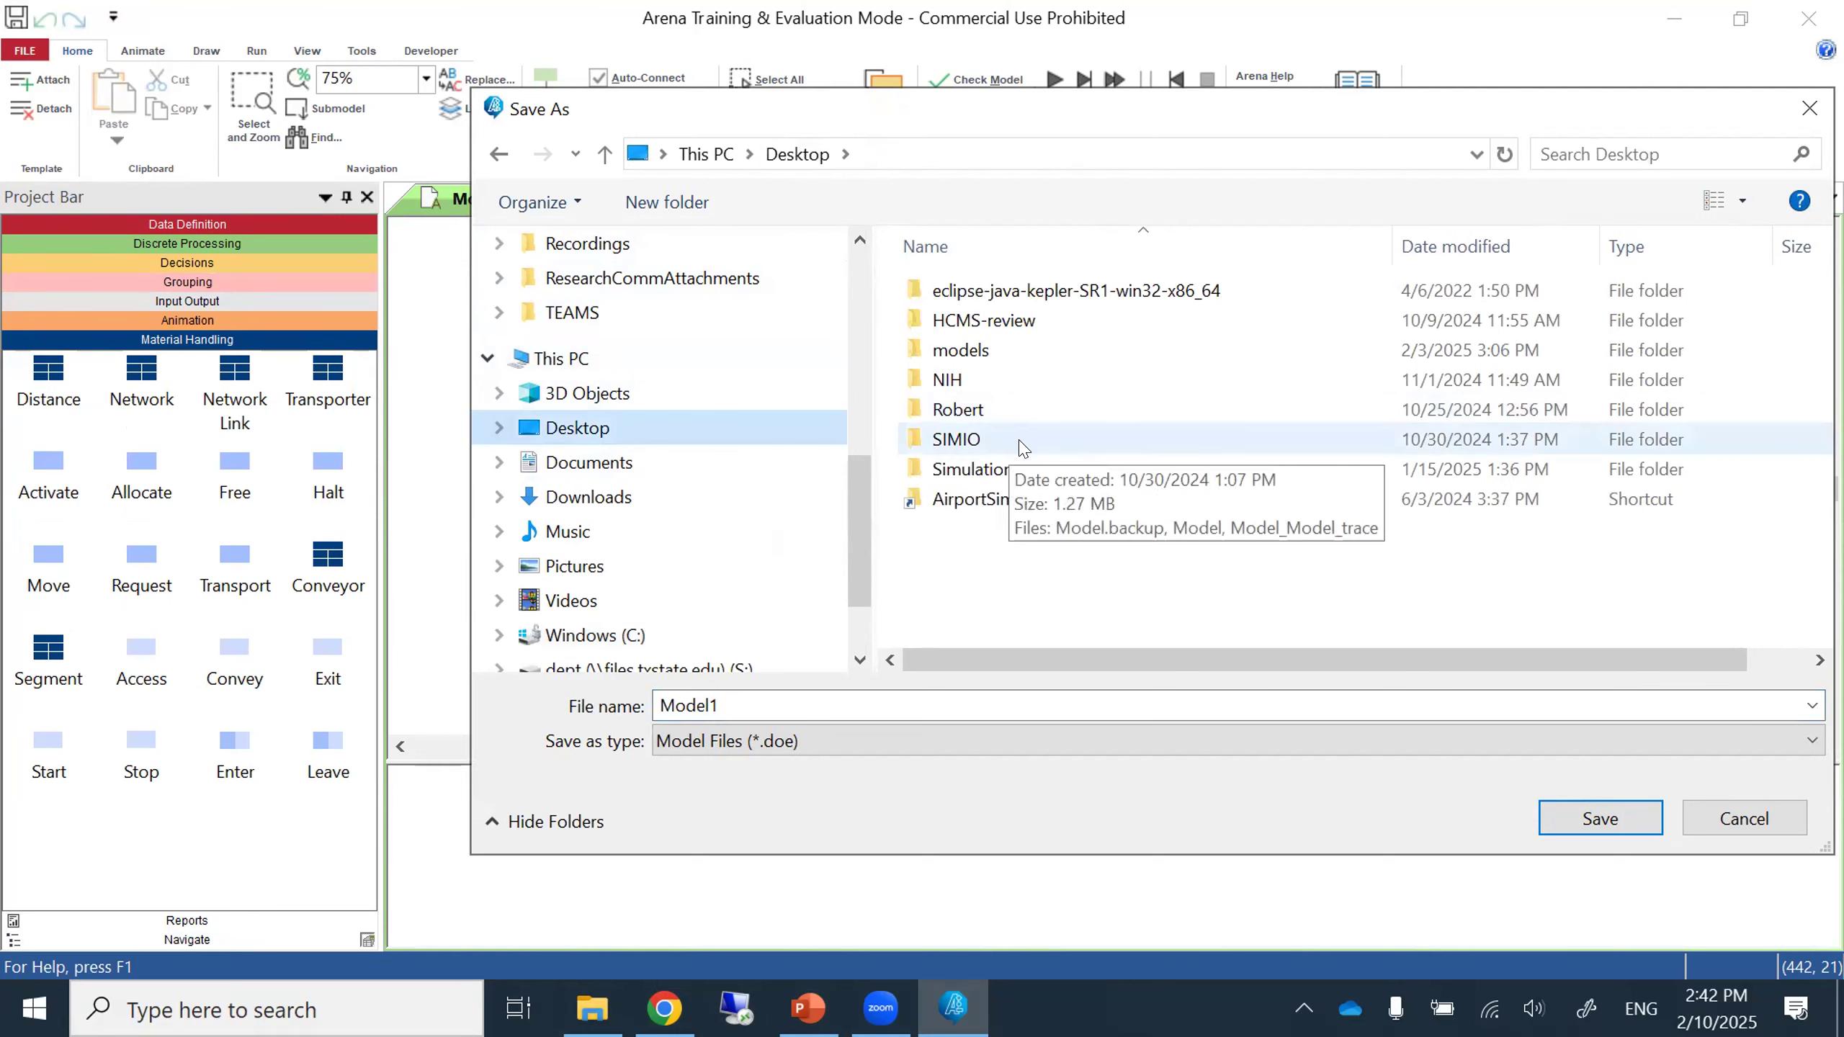
{"action": "double_click", "coordinate": [1014, 469]}
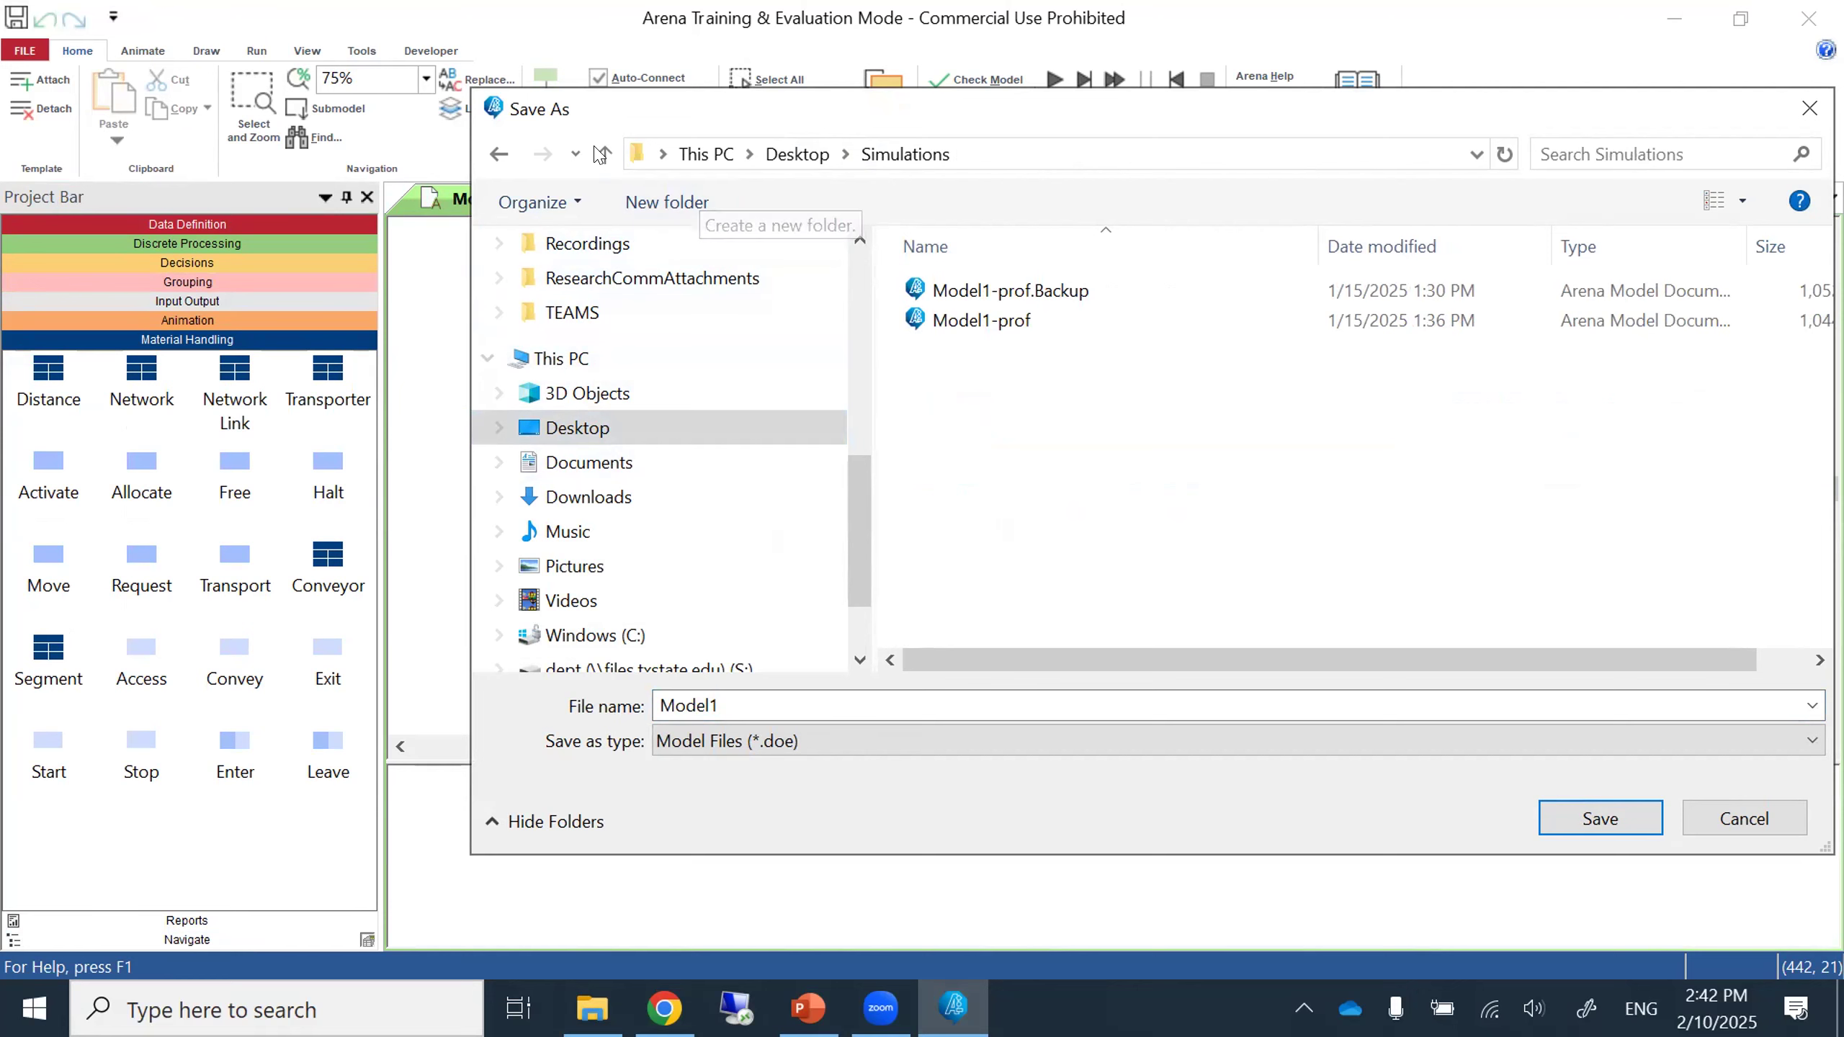
{"action": "left_click", "coordinate": [605, 164]}
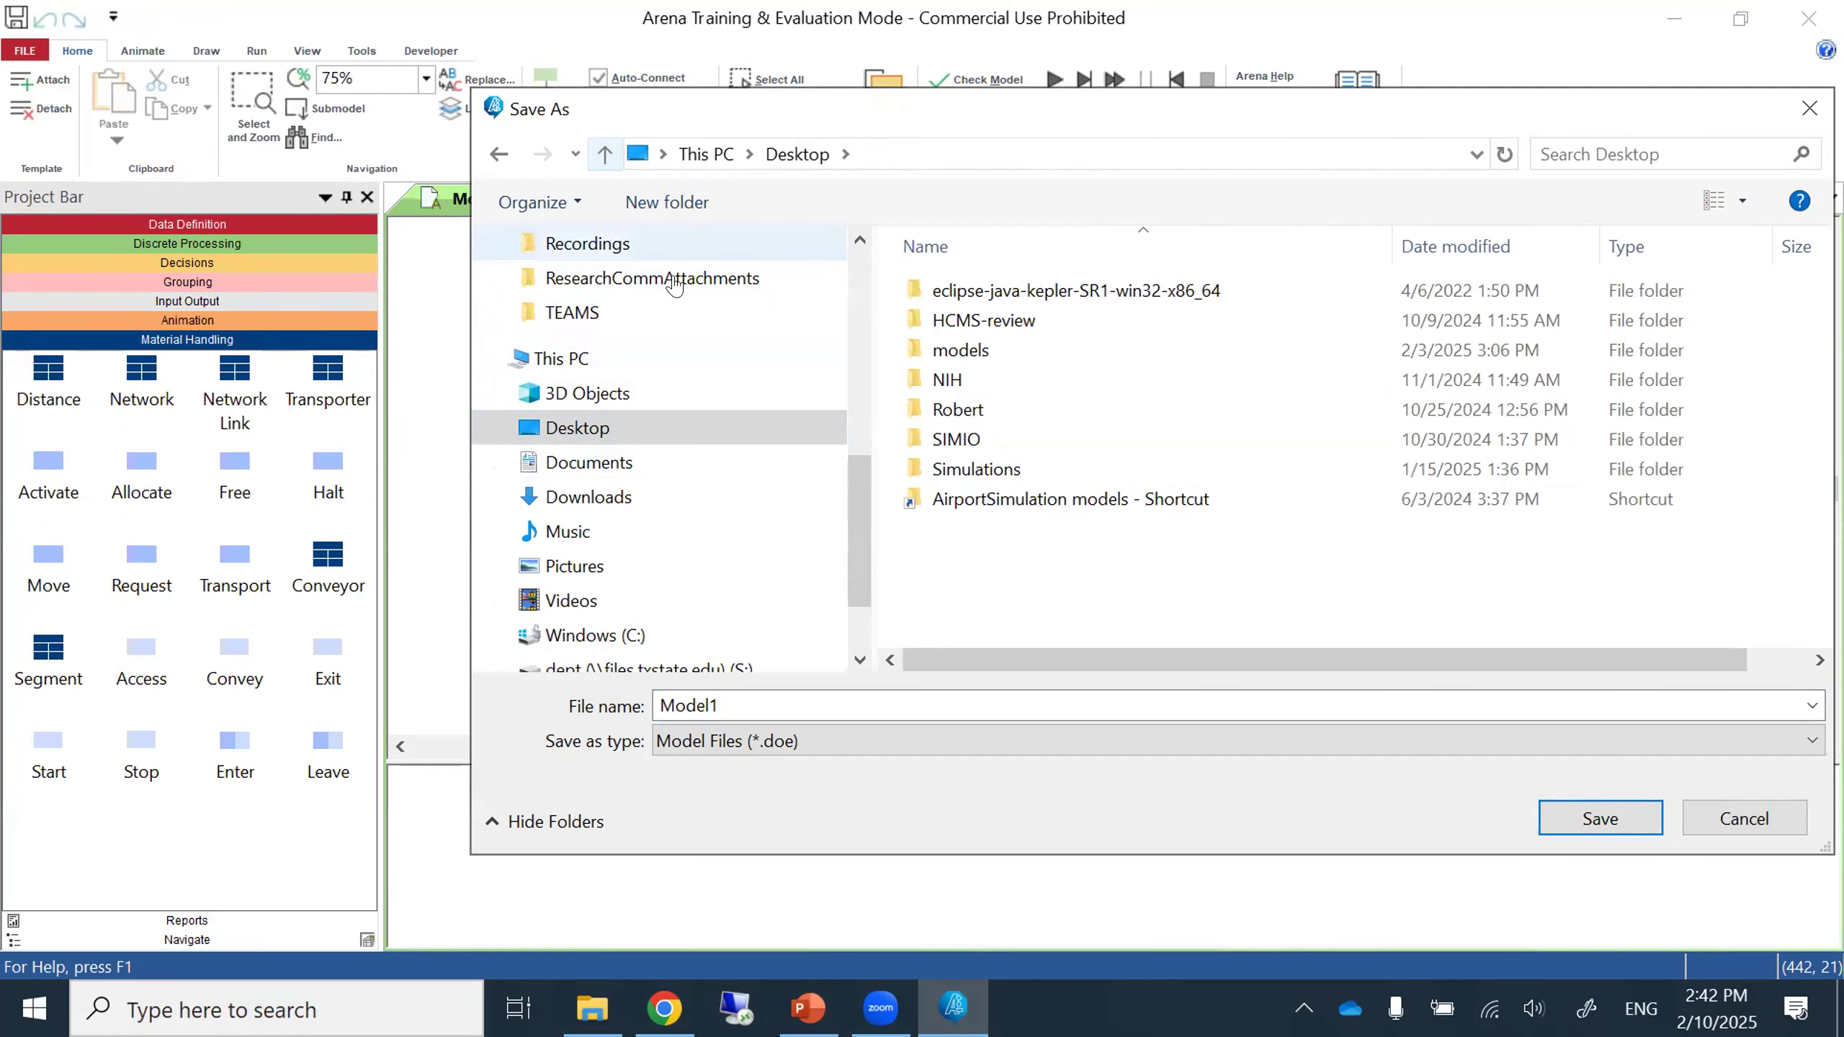
{"action": "double_click", "coordinate": [999, 351]}
{"action": "left_click", "coordinate": [972, 440]}
{"action": "left_click", "coordinate": [781, 708]}
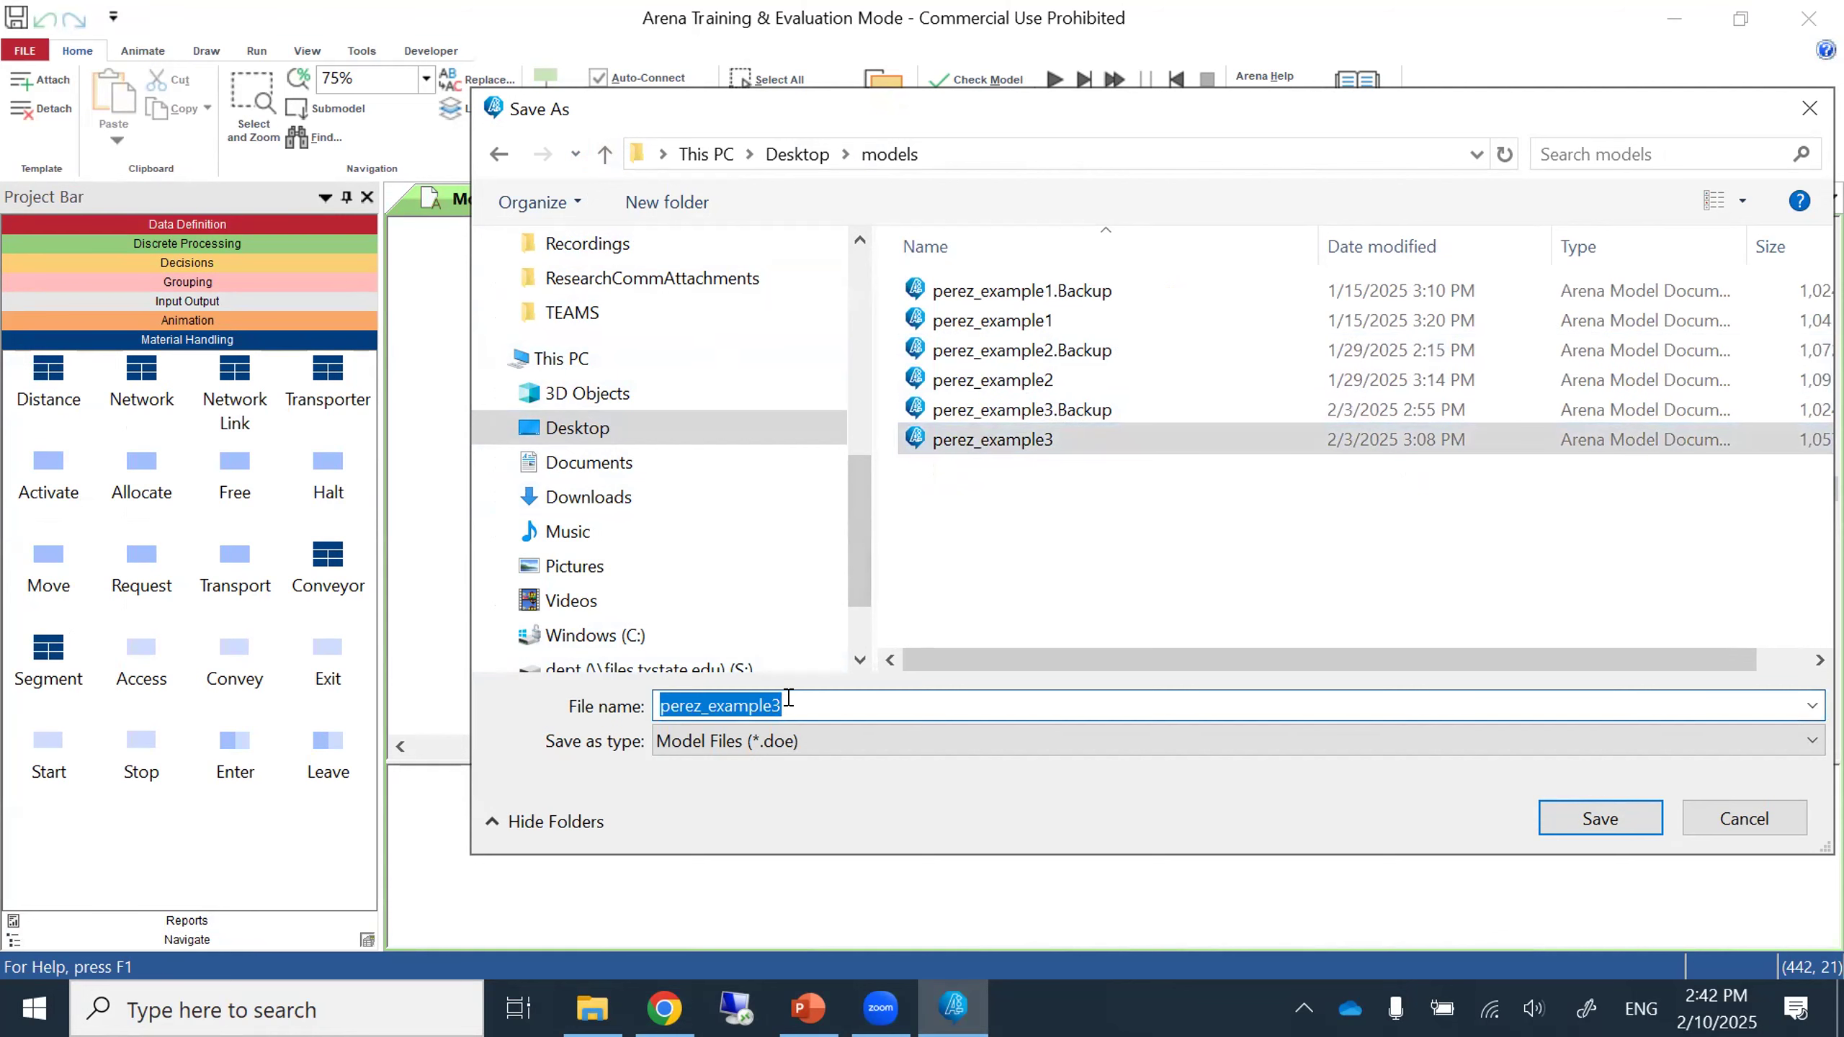
{"action": "left_click", "coordinate": [786, 702]}
{"action": "key", "text": "BackSpace"}
{"action": "type", "text": "4"}
{"action": "left_click", "coordinate": [1602, 816]}
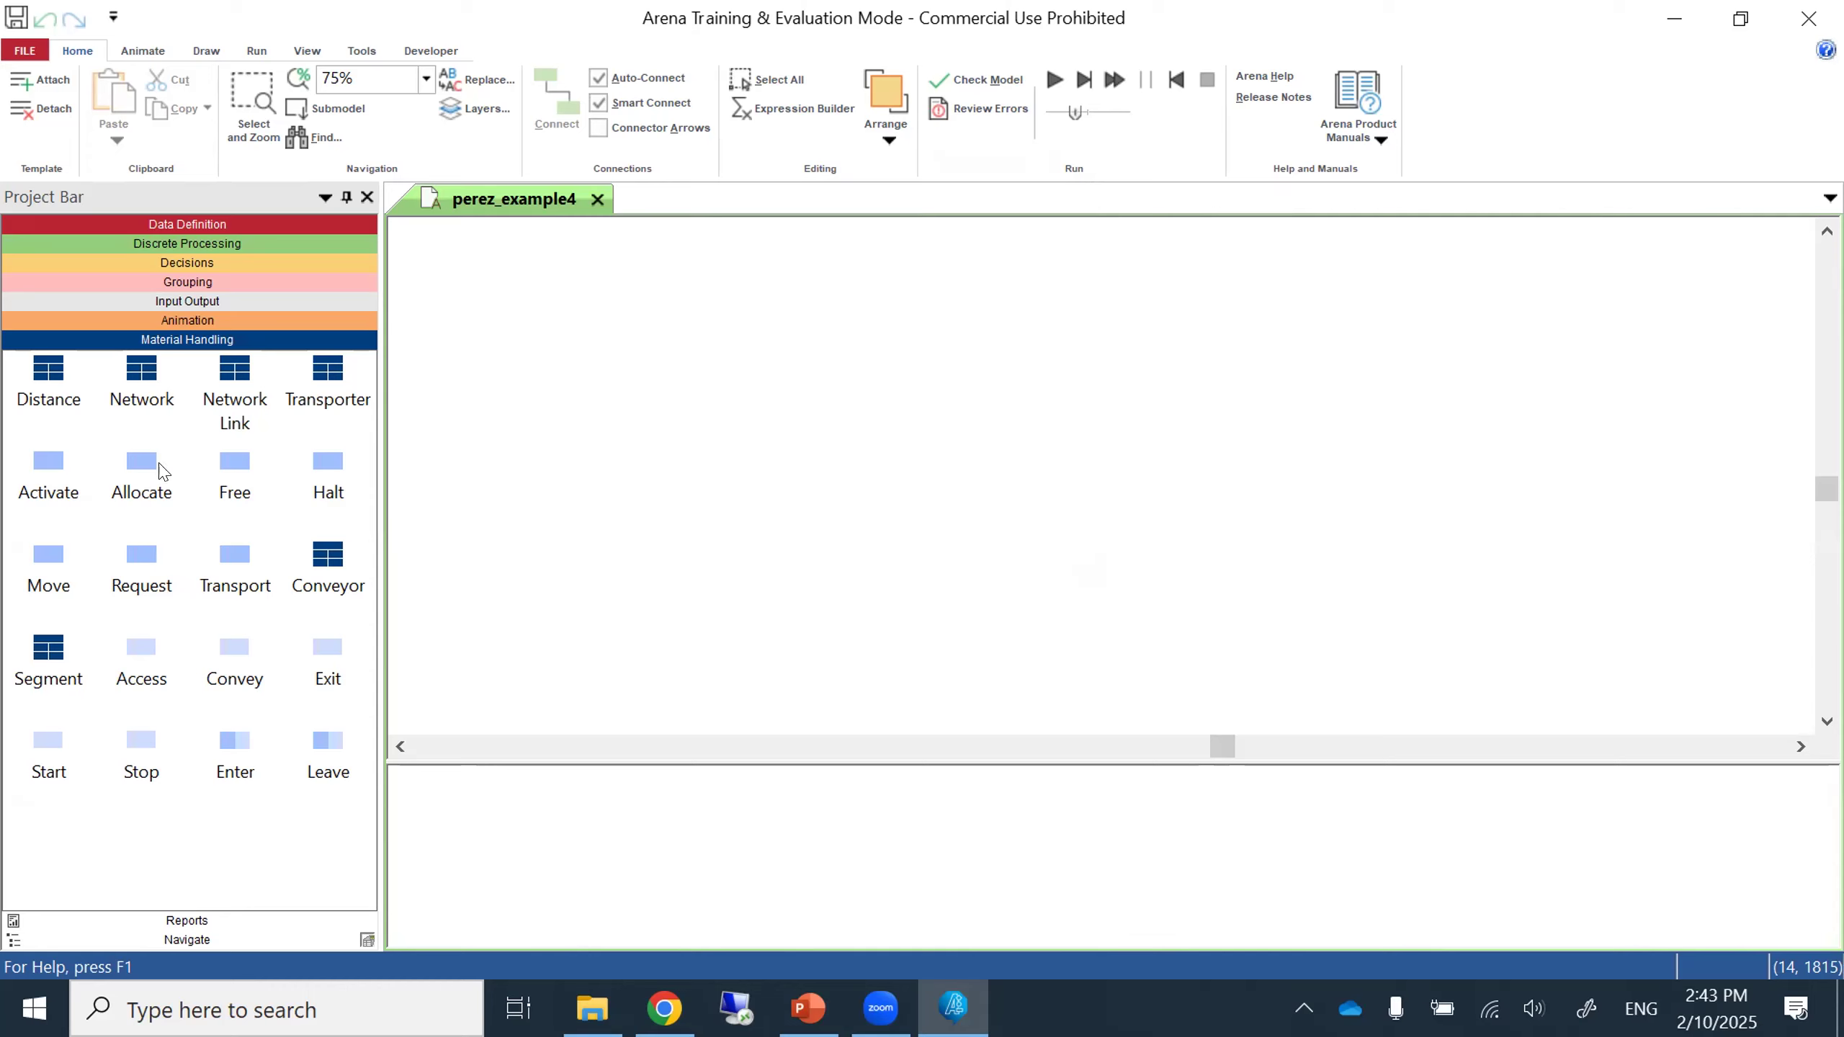
- Attach the BasicProcess.tpo template panel from the OldArenaTemplates folder
{"action": "left_click", "coordinate": [206, 300]}
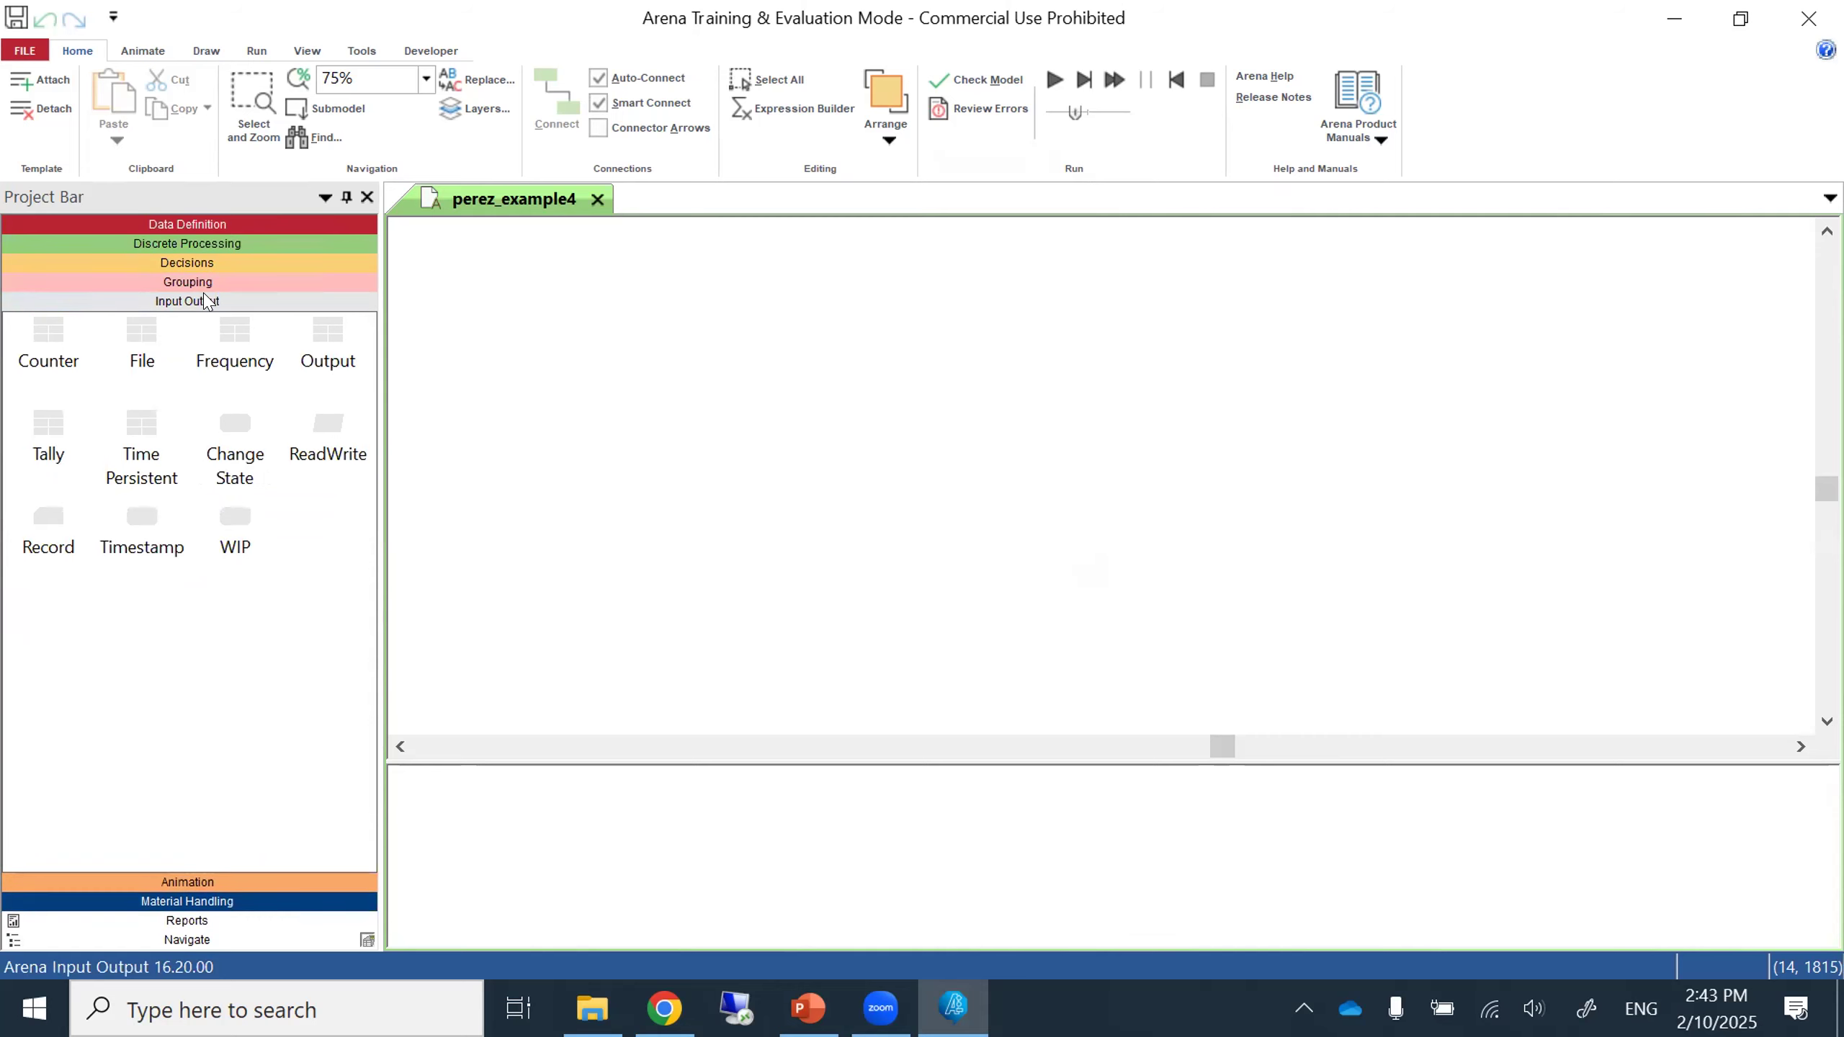
{"action": "left_click", "coordinate": [208, 242]}
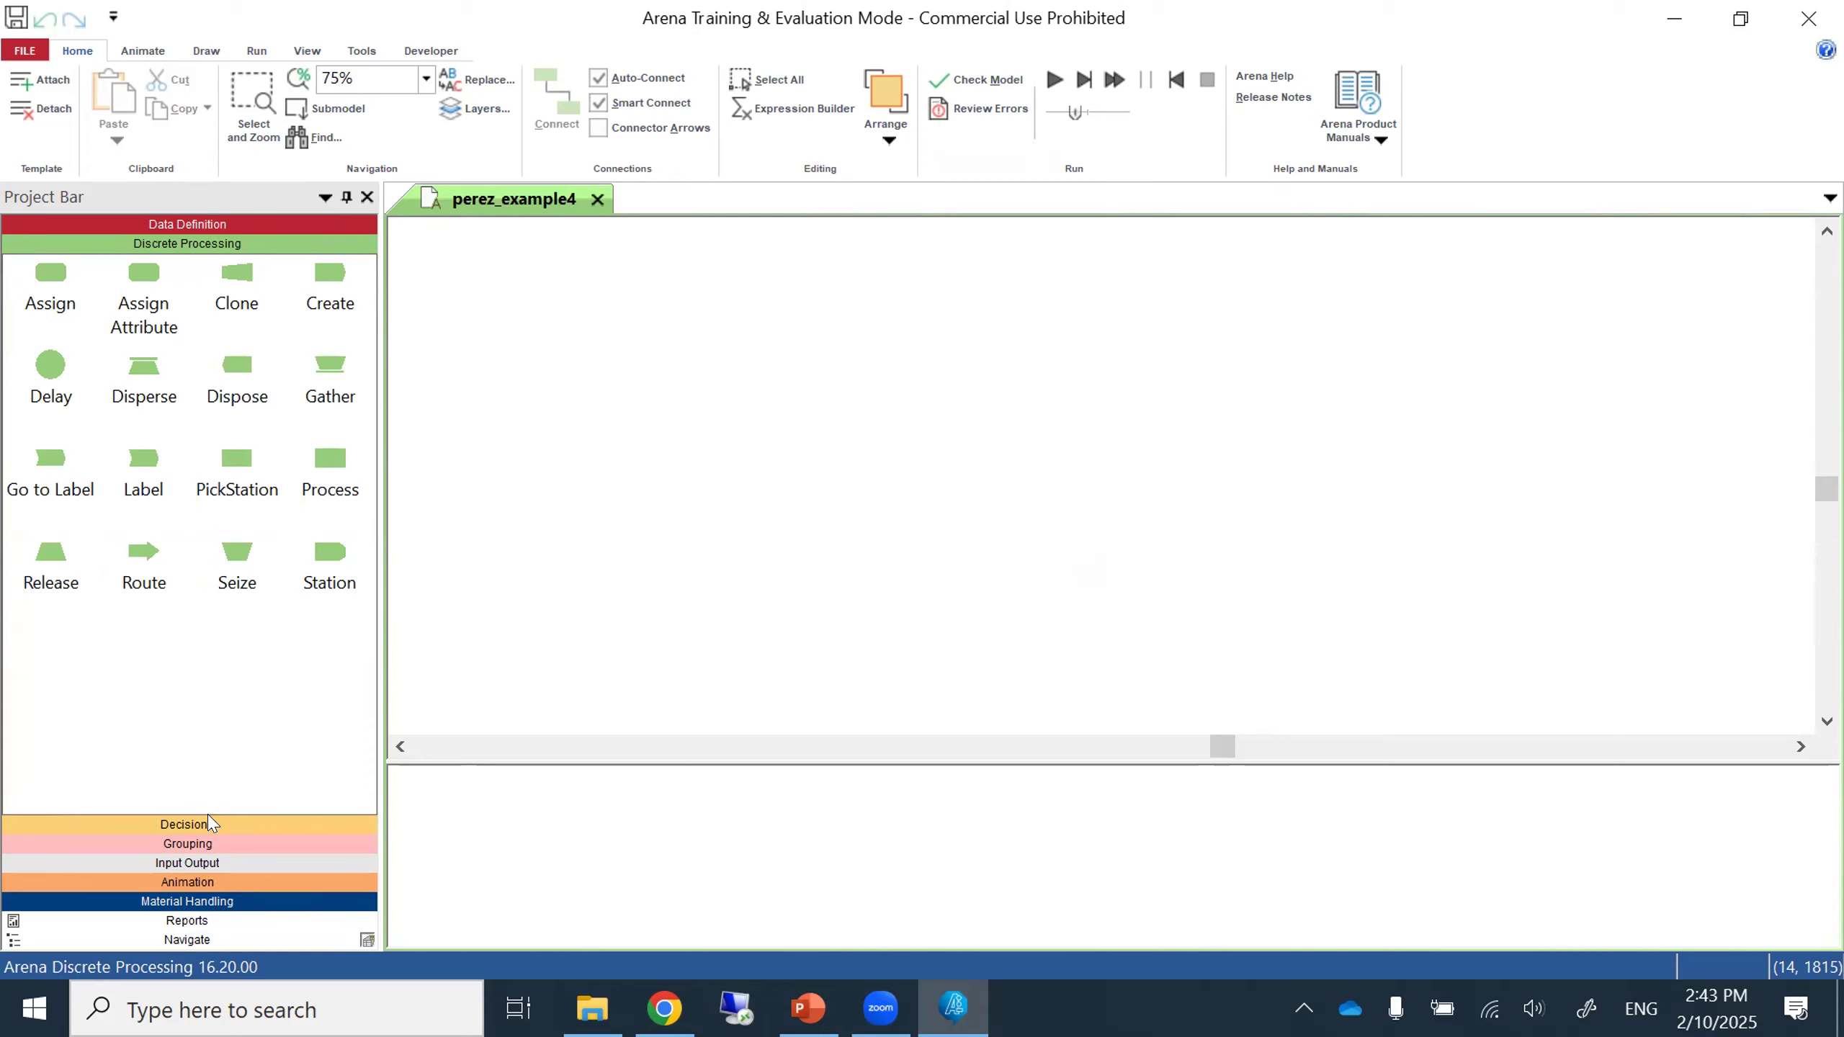
{"action": "right_click", "coordinate": [222, 725]}
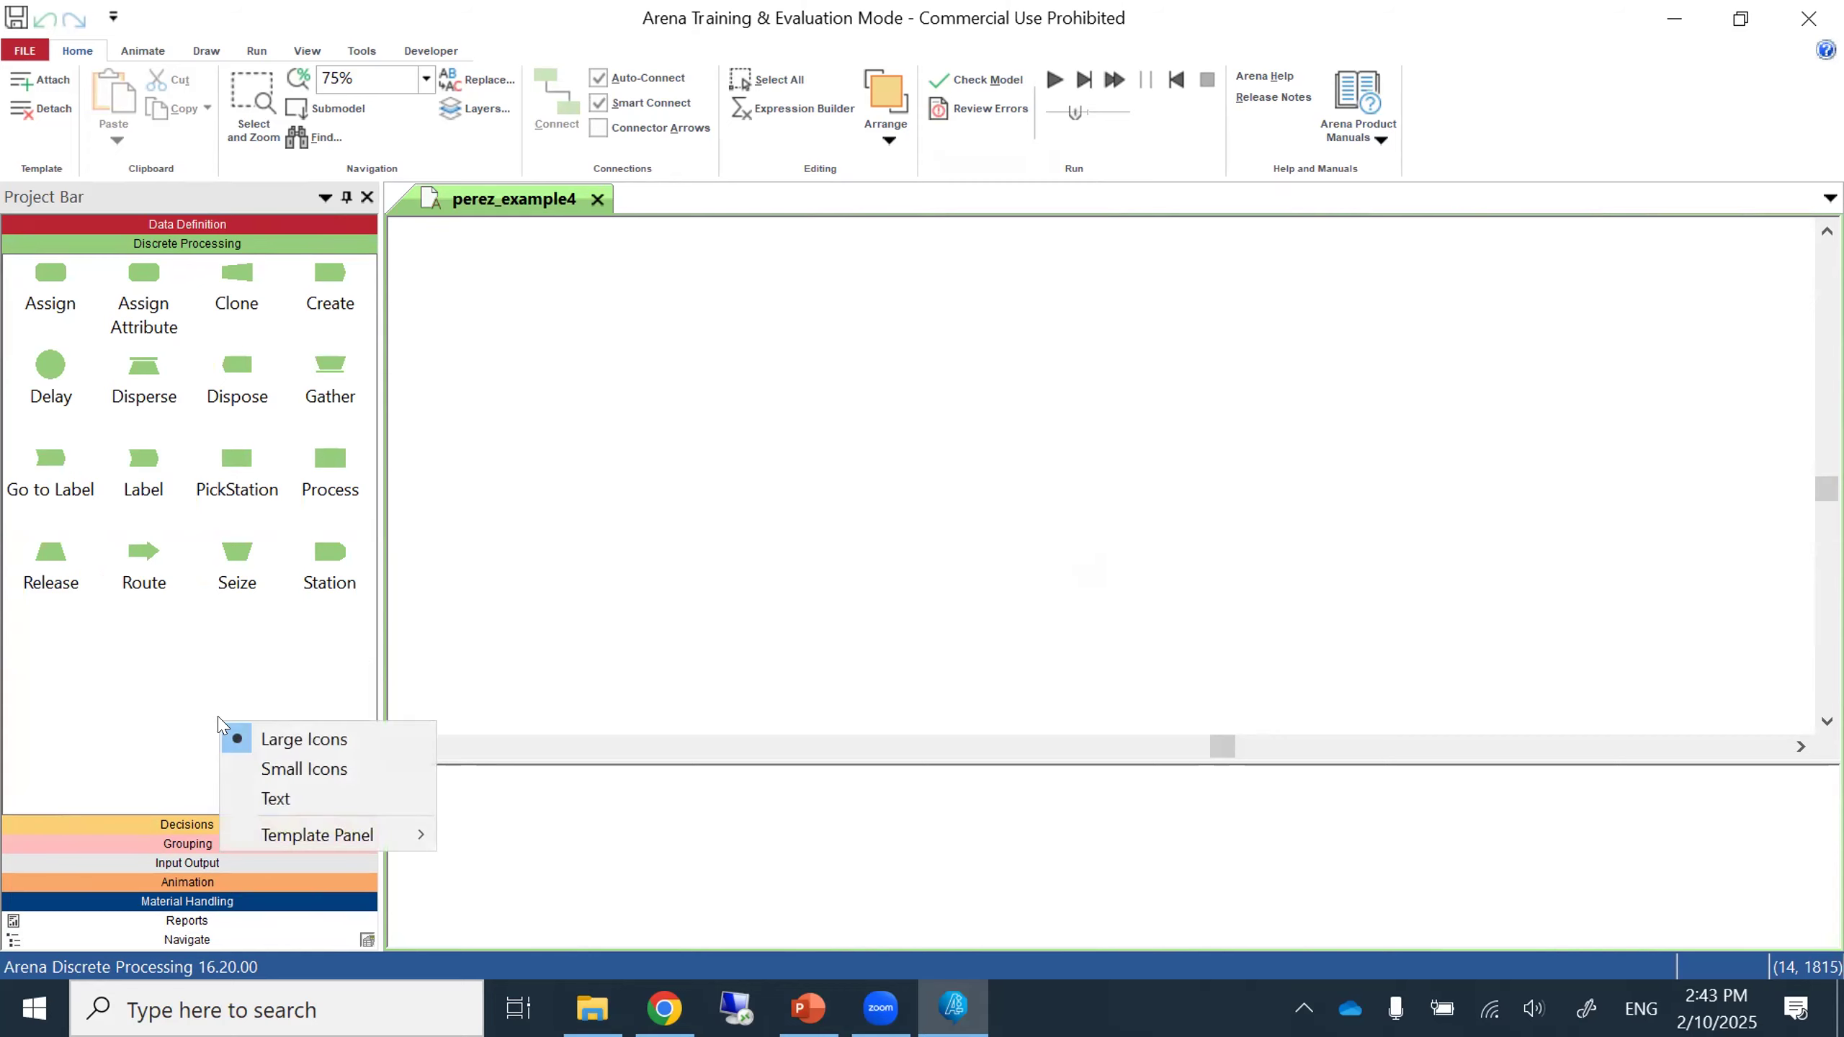
{"action": "mouse_move", "coordinate": [282, 832]}
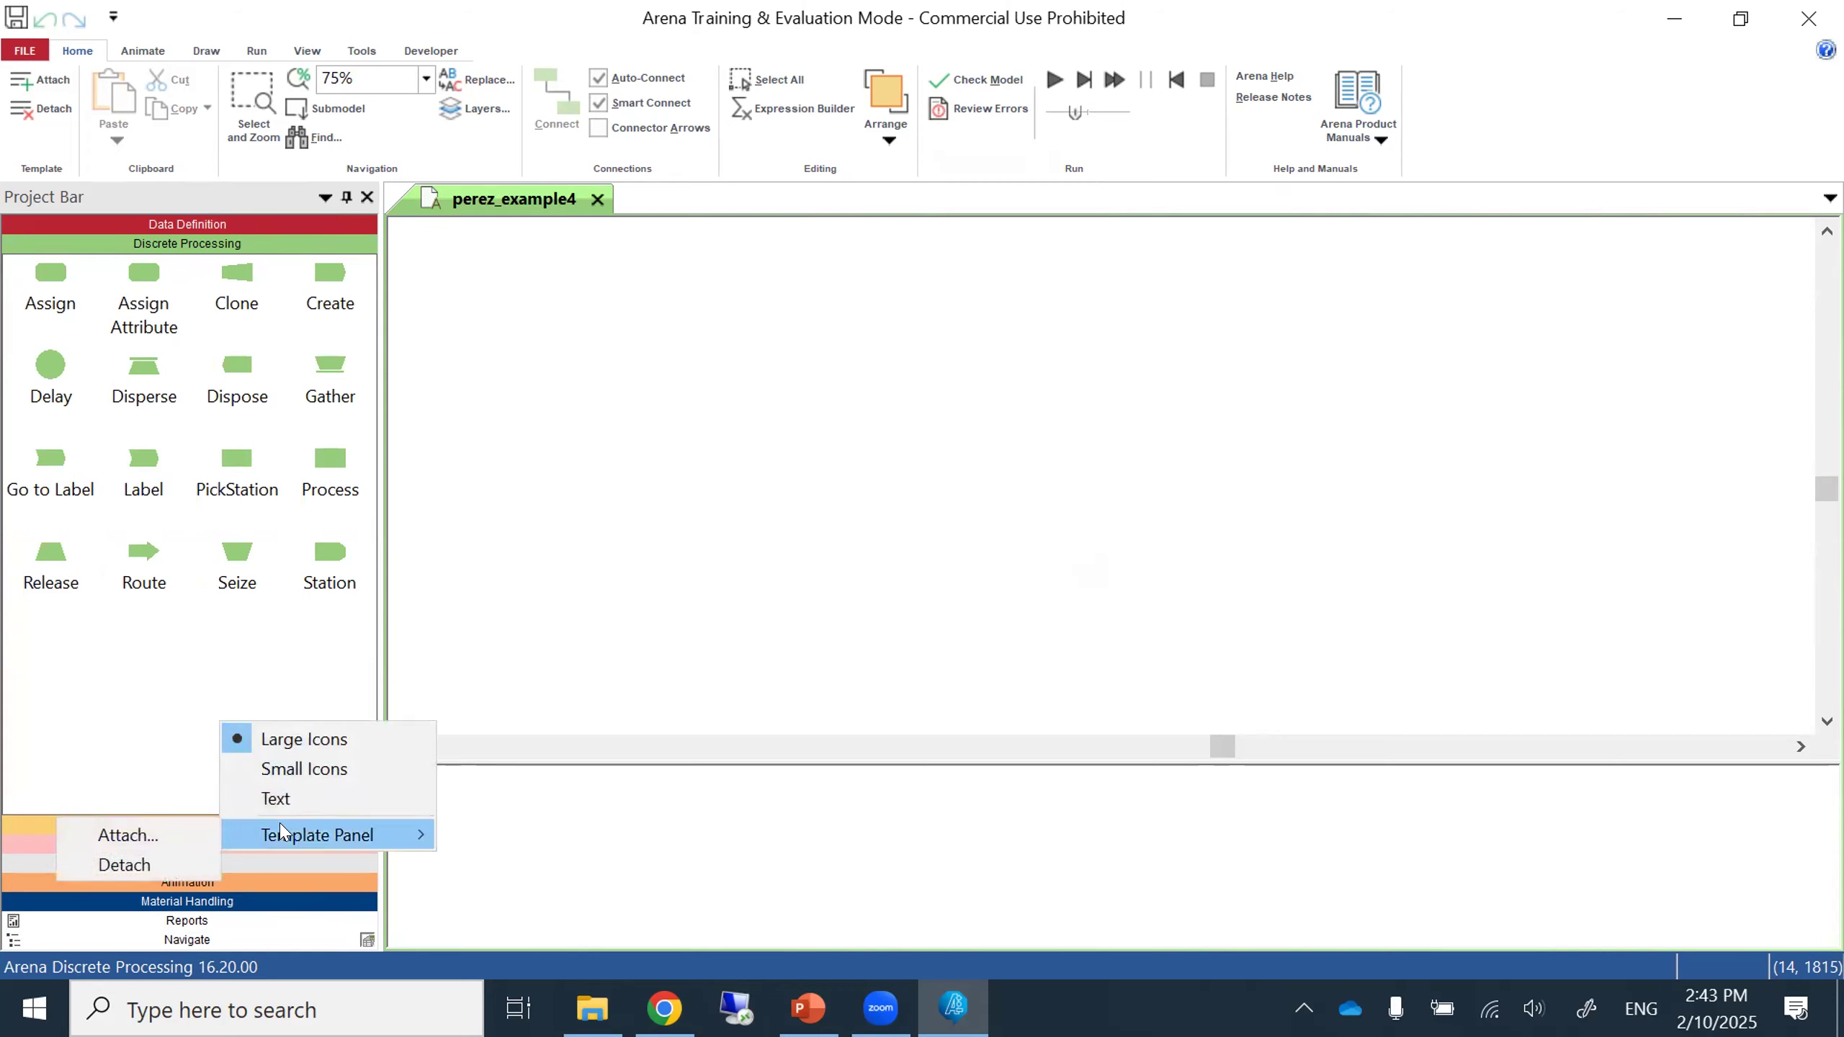
{"action": "left_click", "coordinate": [141, 833]}
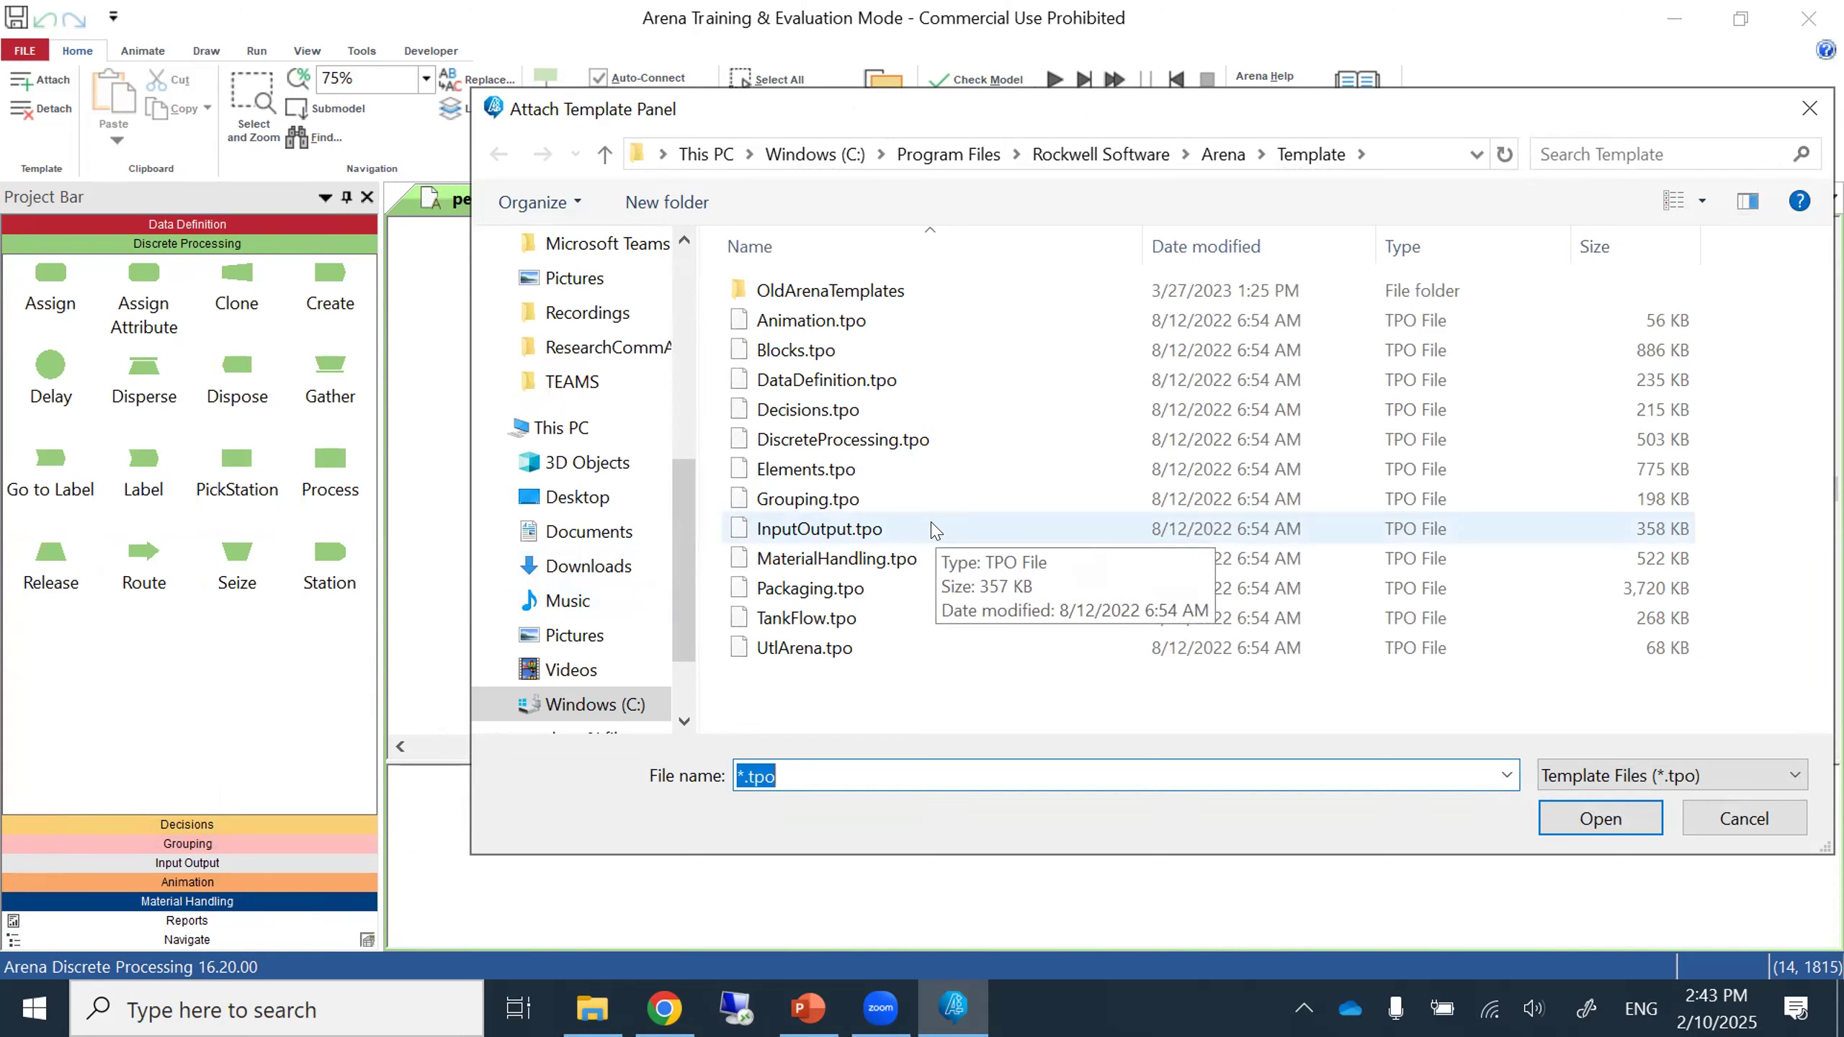
{"action": "double_click", "coordinate": [826, 294]}
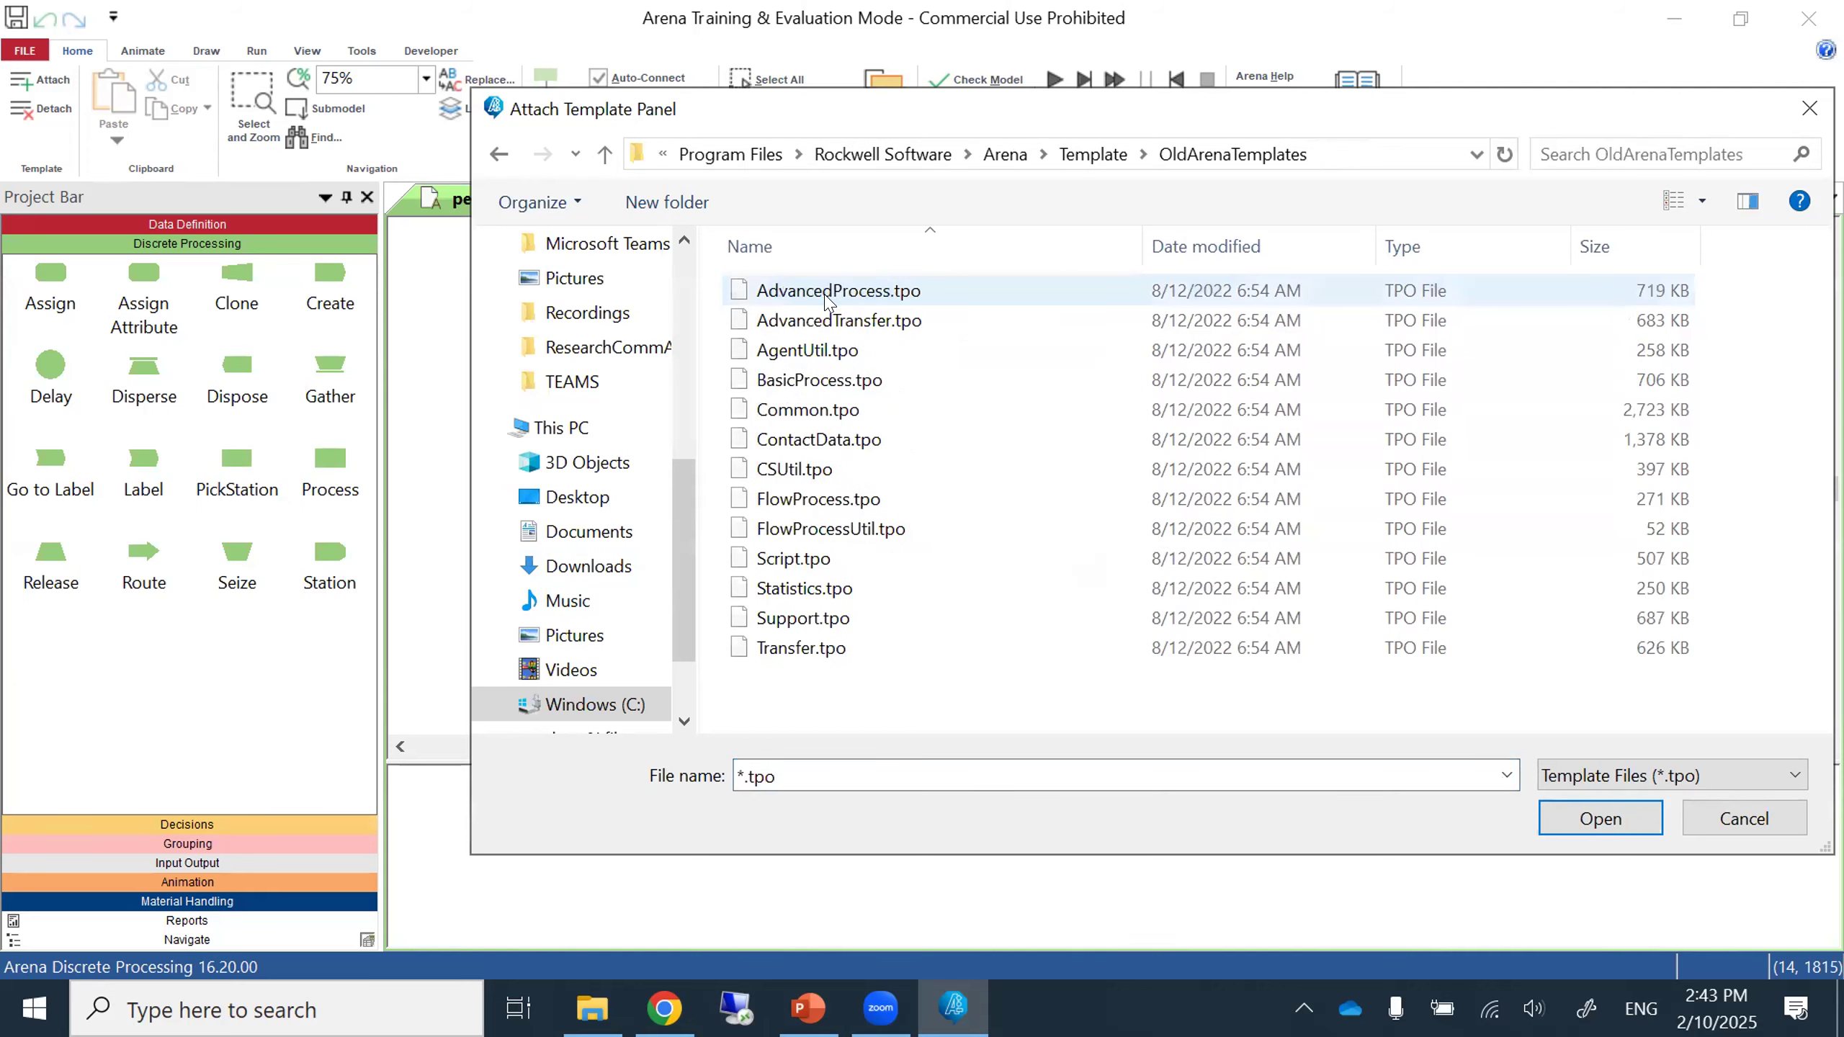
{"action": "left_click", "coordinate": [1068, 154]}
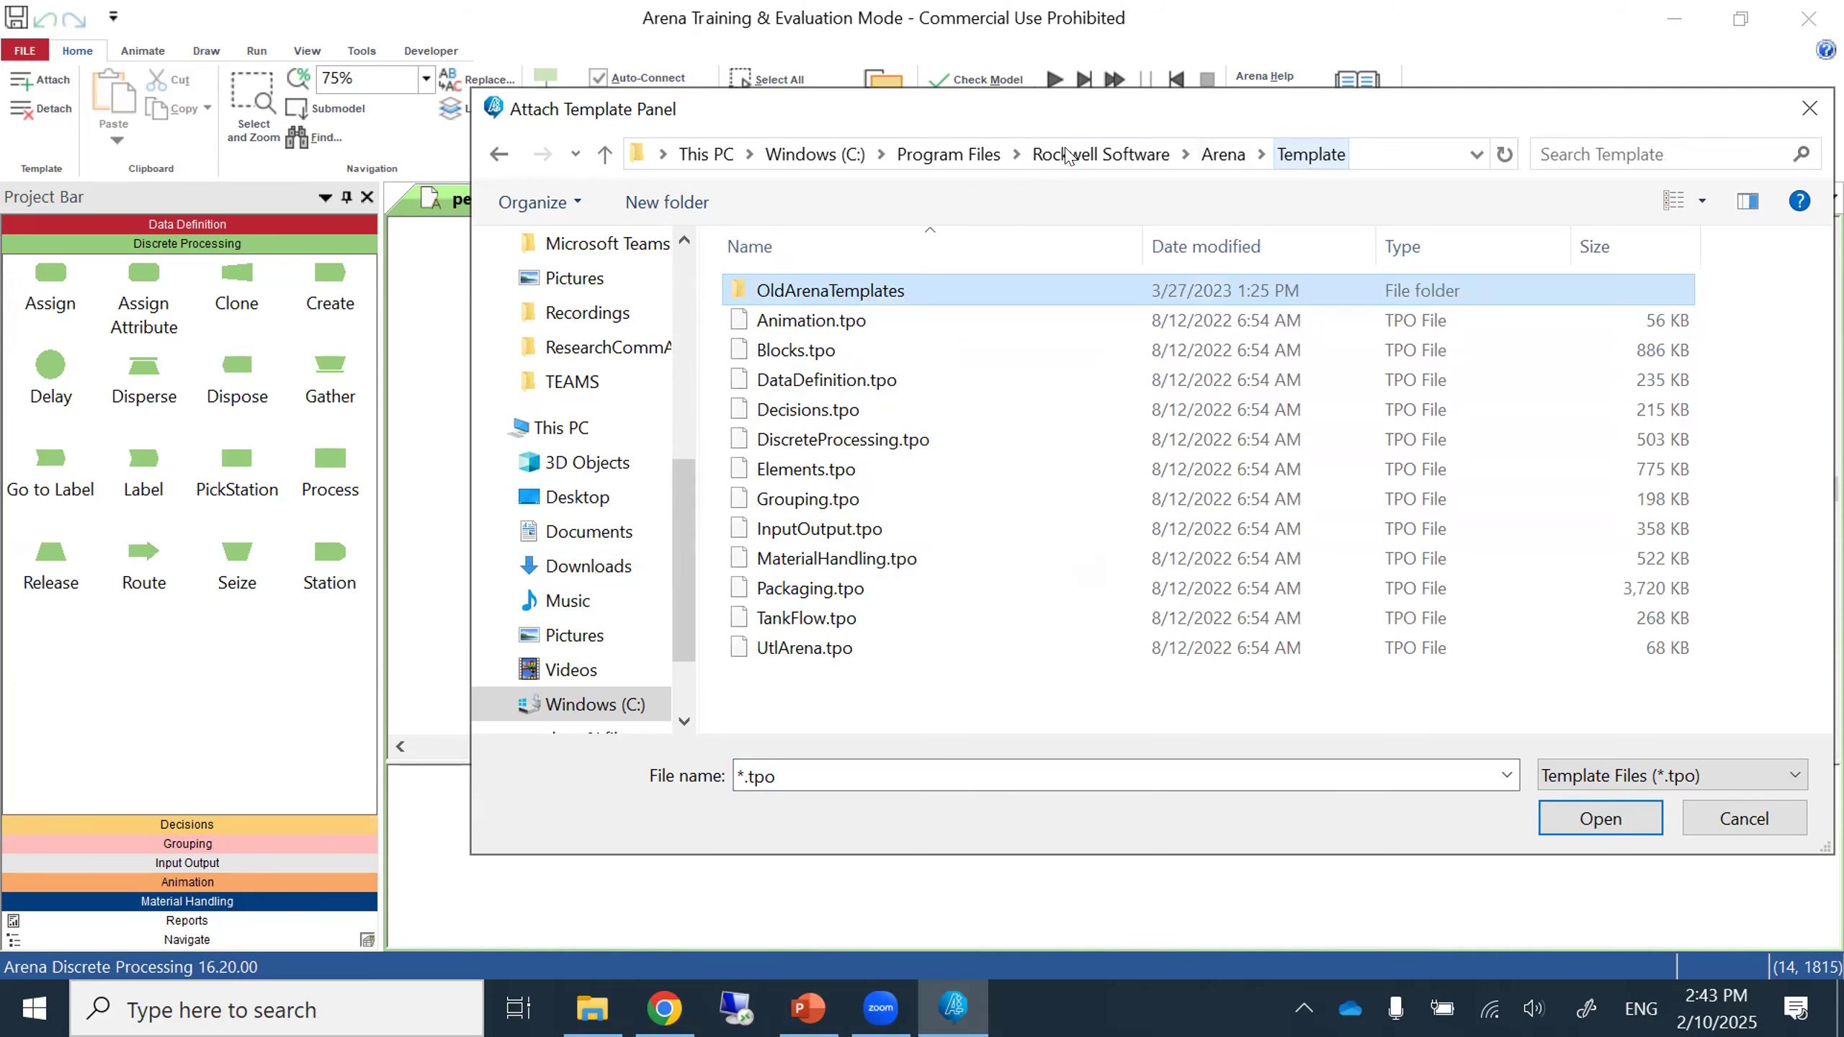
{"action": "double_click", "coordinate": [808, 291]}
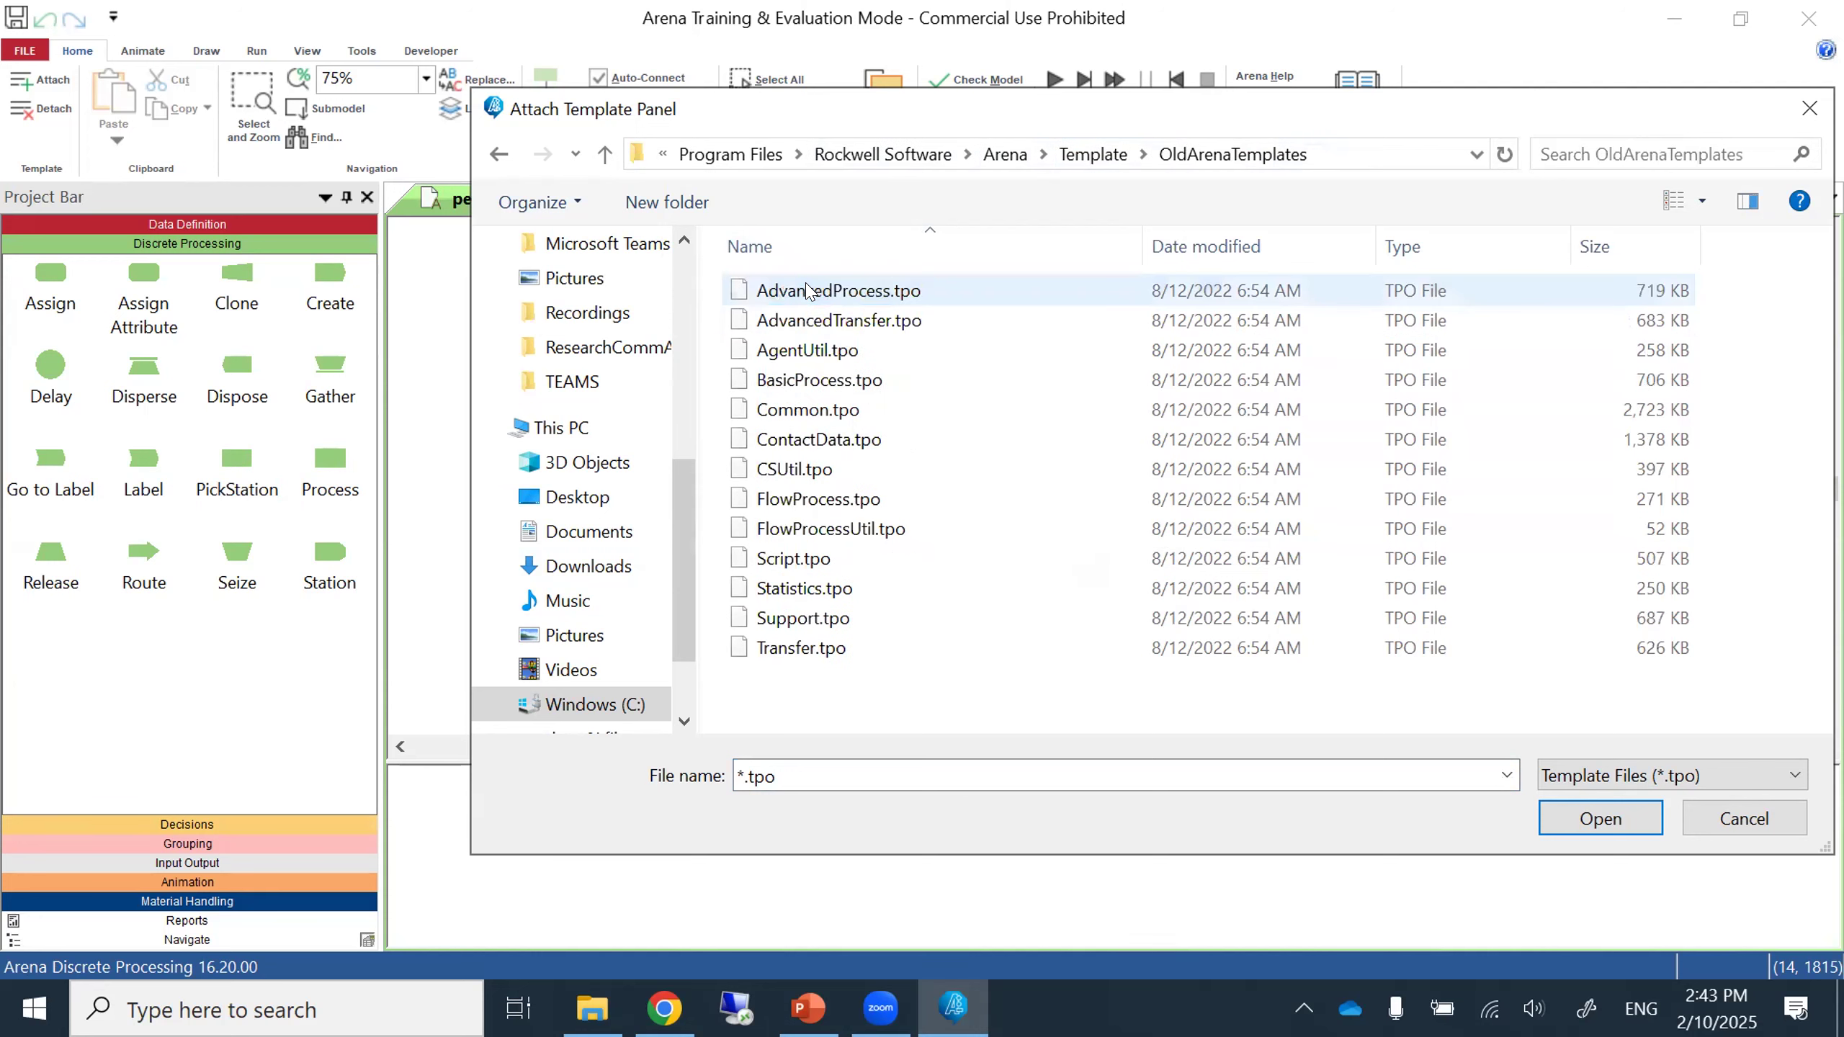
{"action": "left_click", "coordinate": [795, 382]}
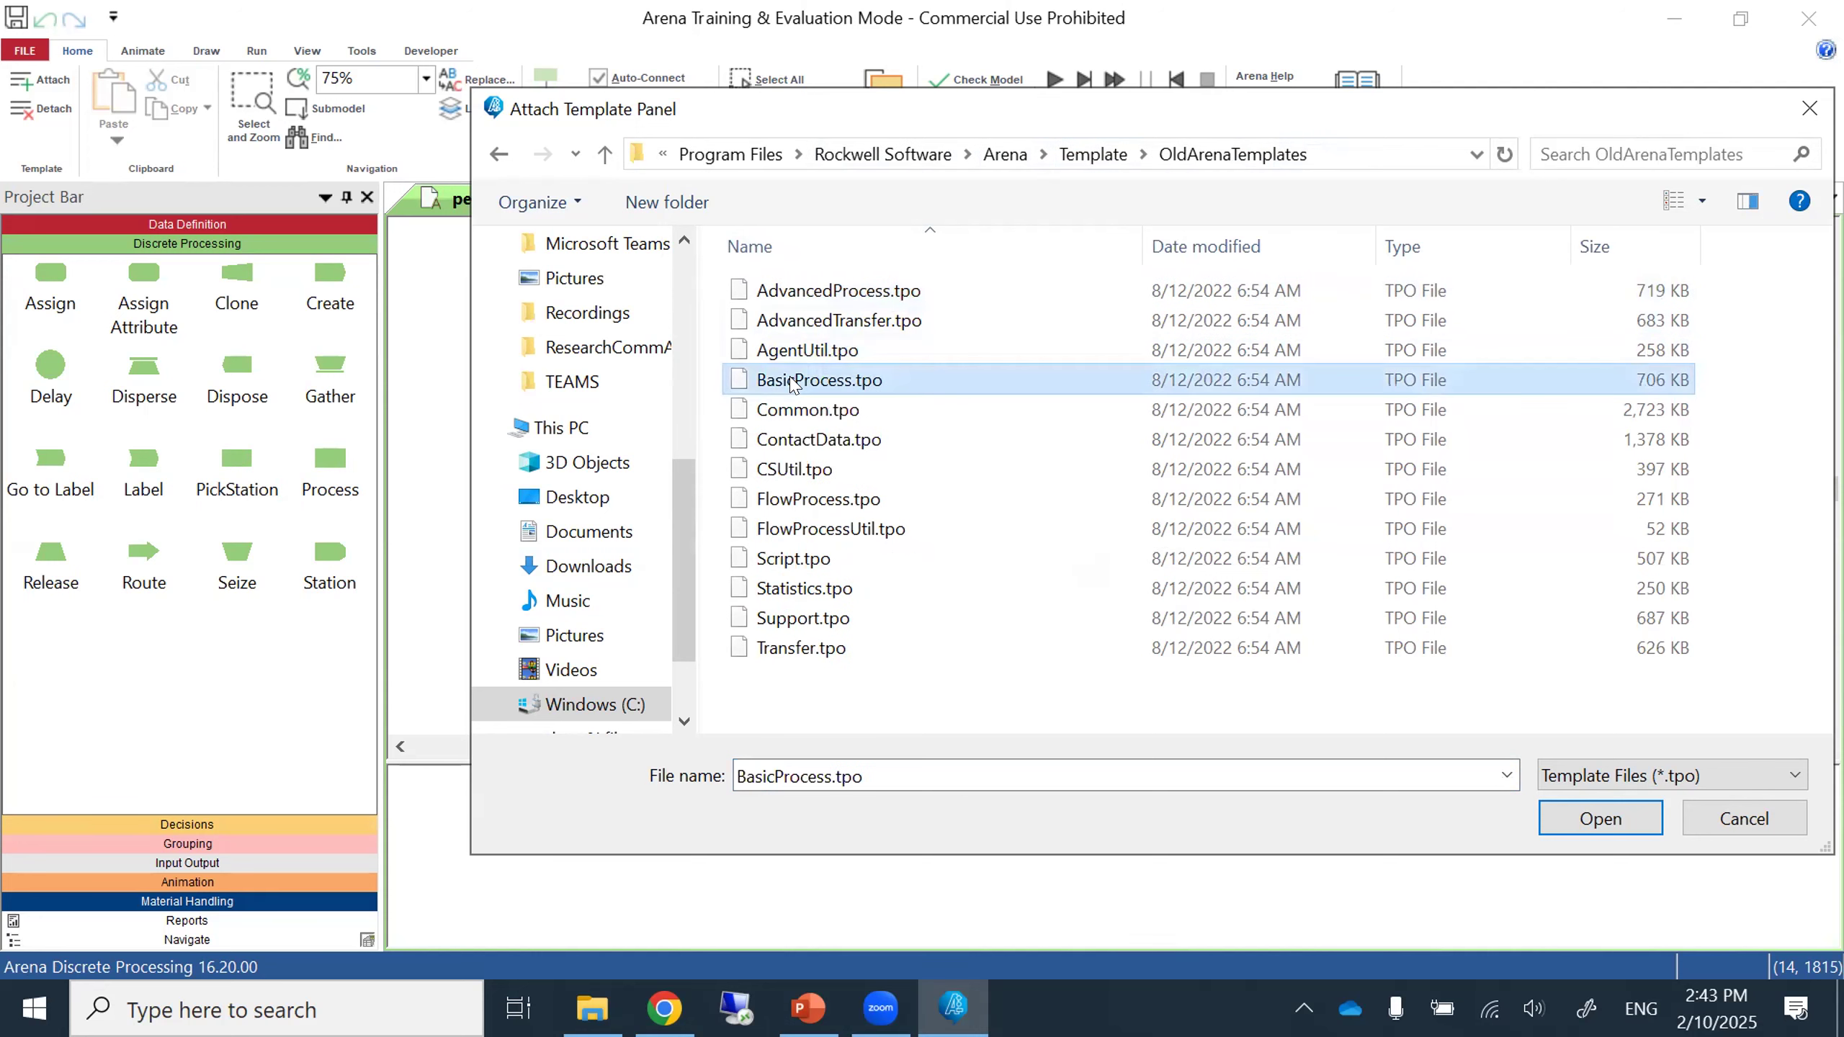
{"action": "left_click", "coordinate": [1558, 823]}
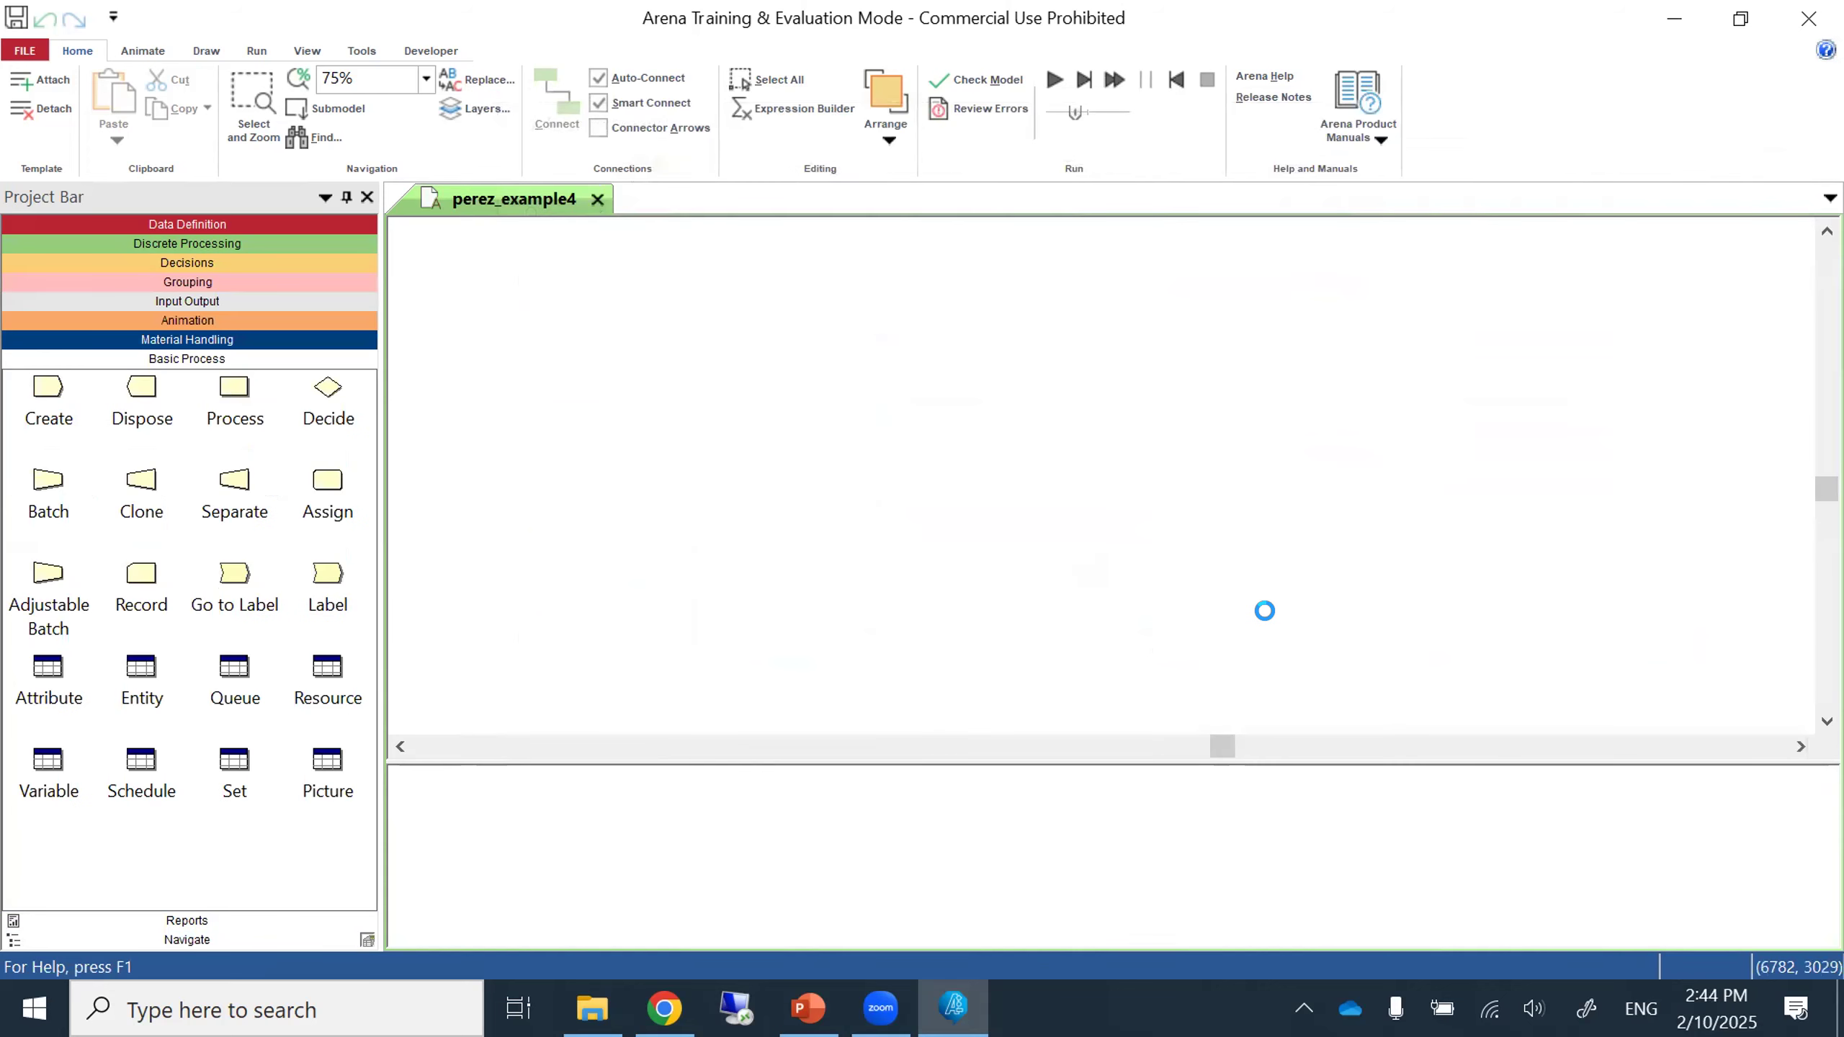
- Attach the AdvancedProcess.tpo template panel from the OldArenaTemplates folder
{"action": "left_click", "coordinate": [236, 511]}
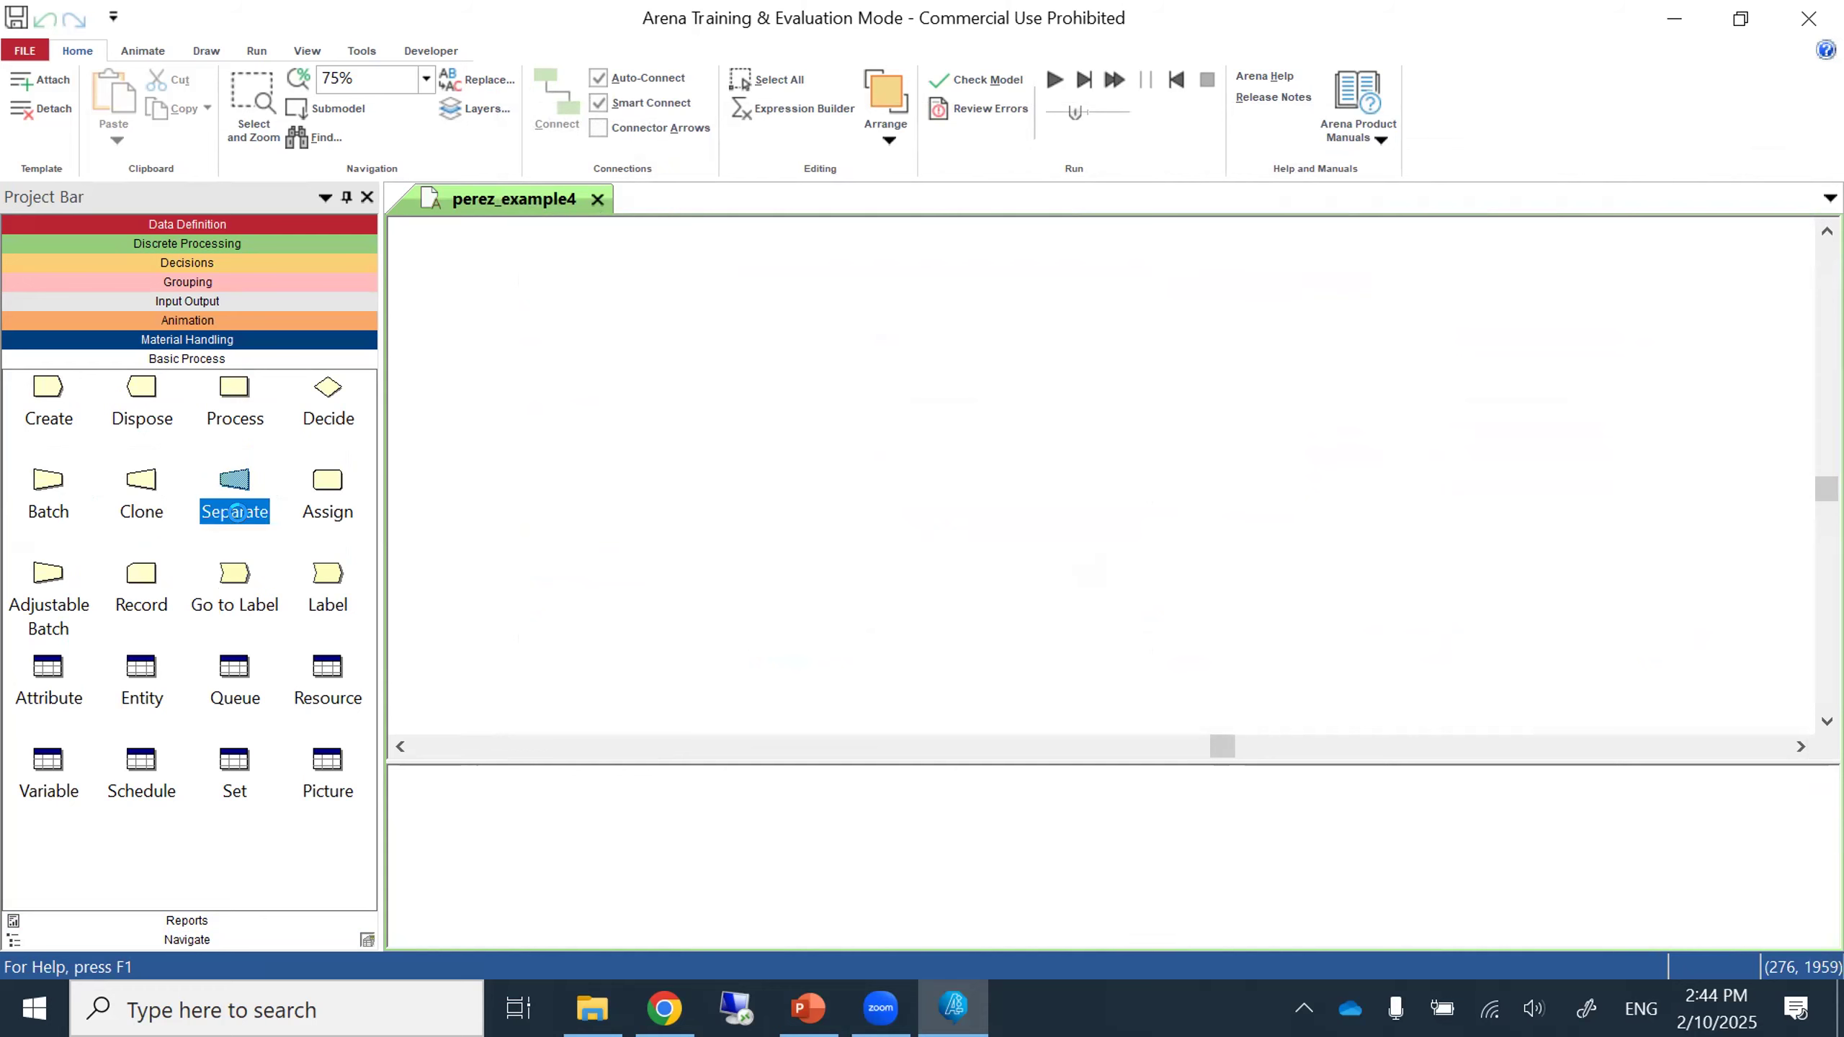
{"action": "right_click", "coordinate": [236, 511]}
{"action": "mouse_move", "coordinate": [301, 635]}
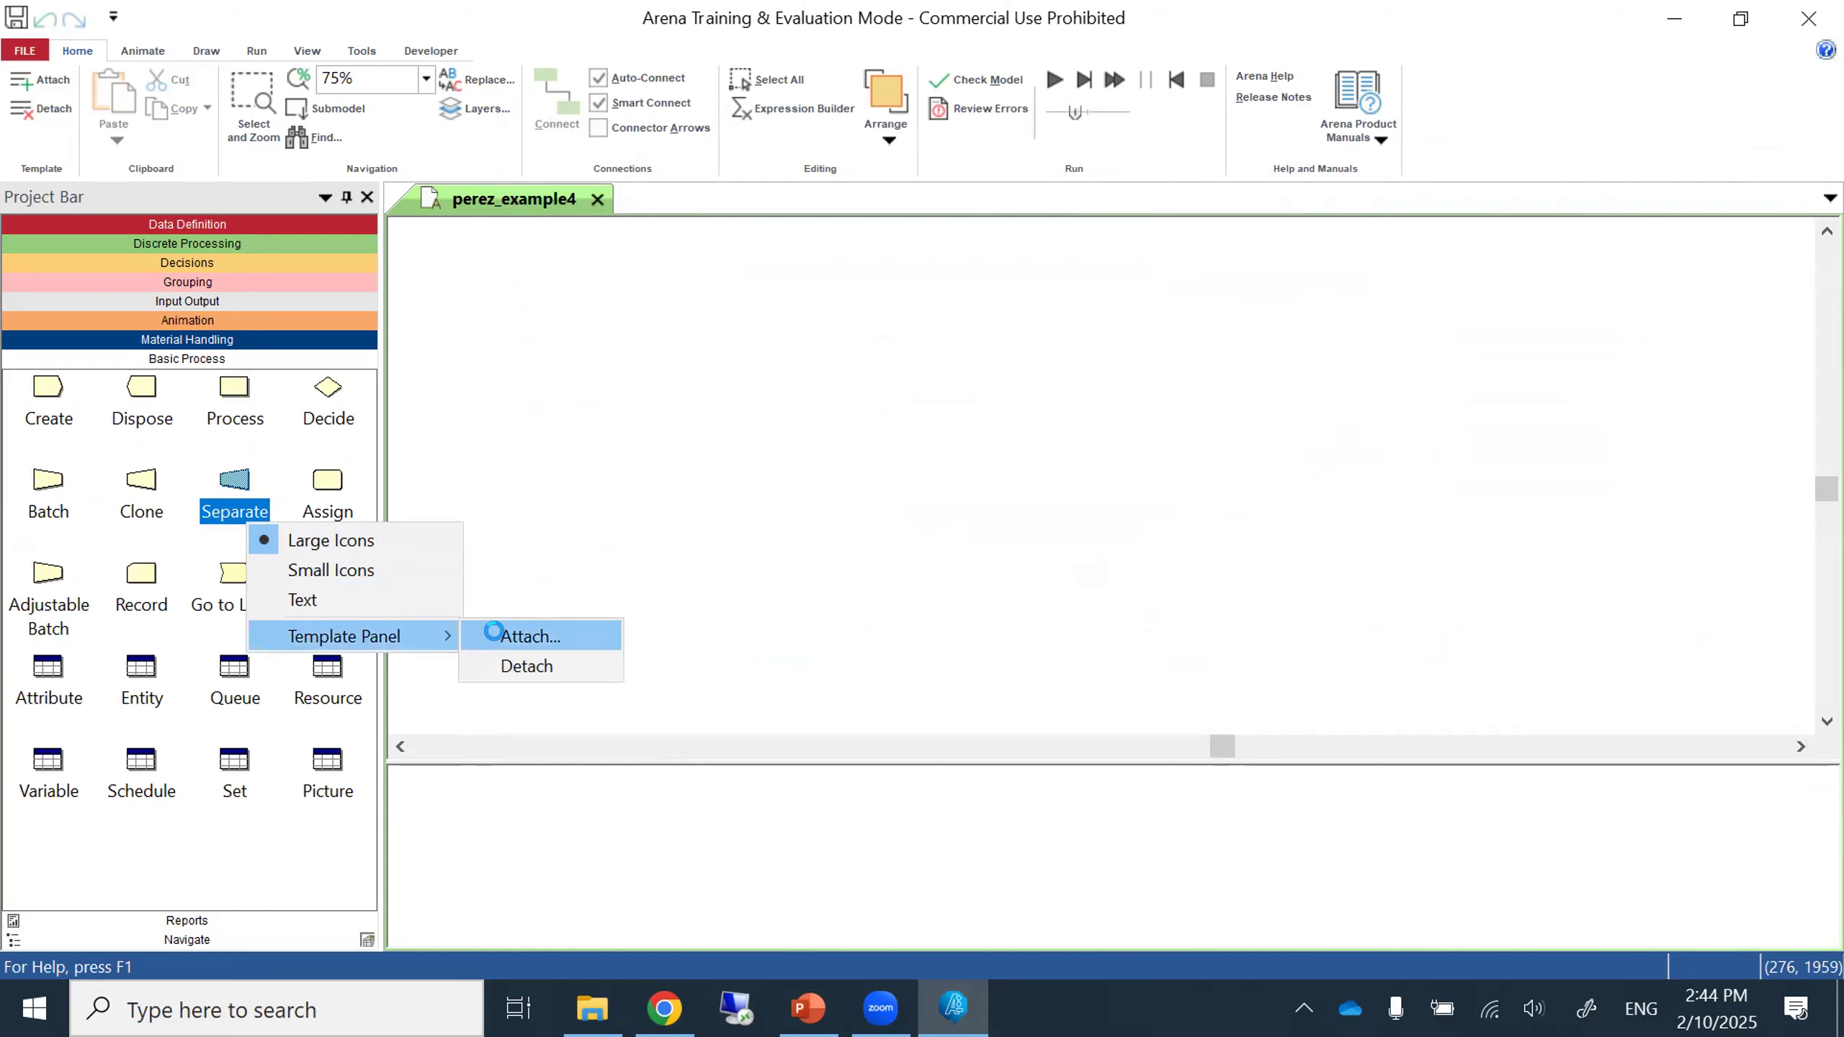
{"action": "left_click", "coordinate": [543, 636]}
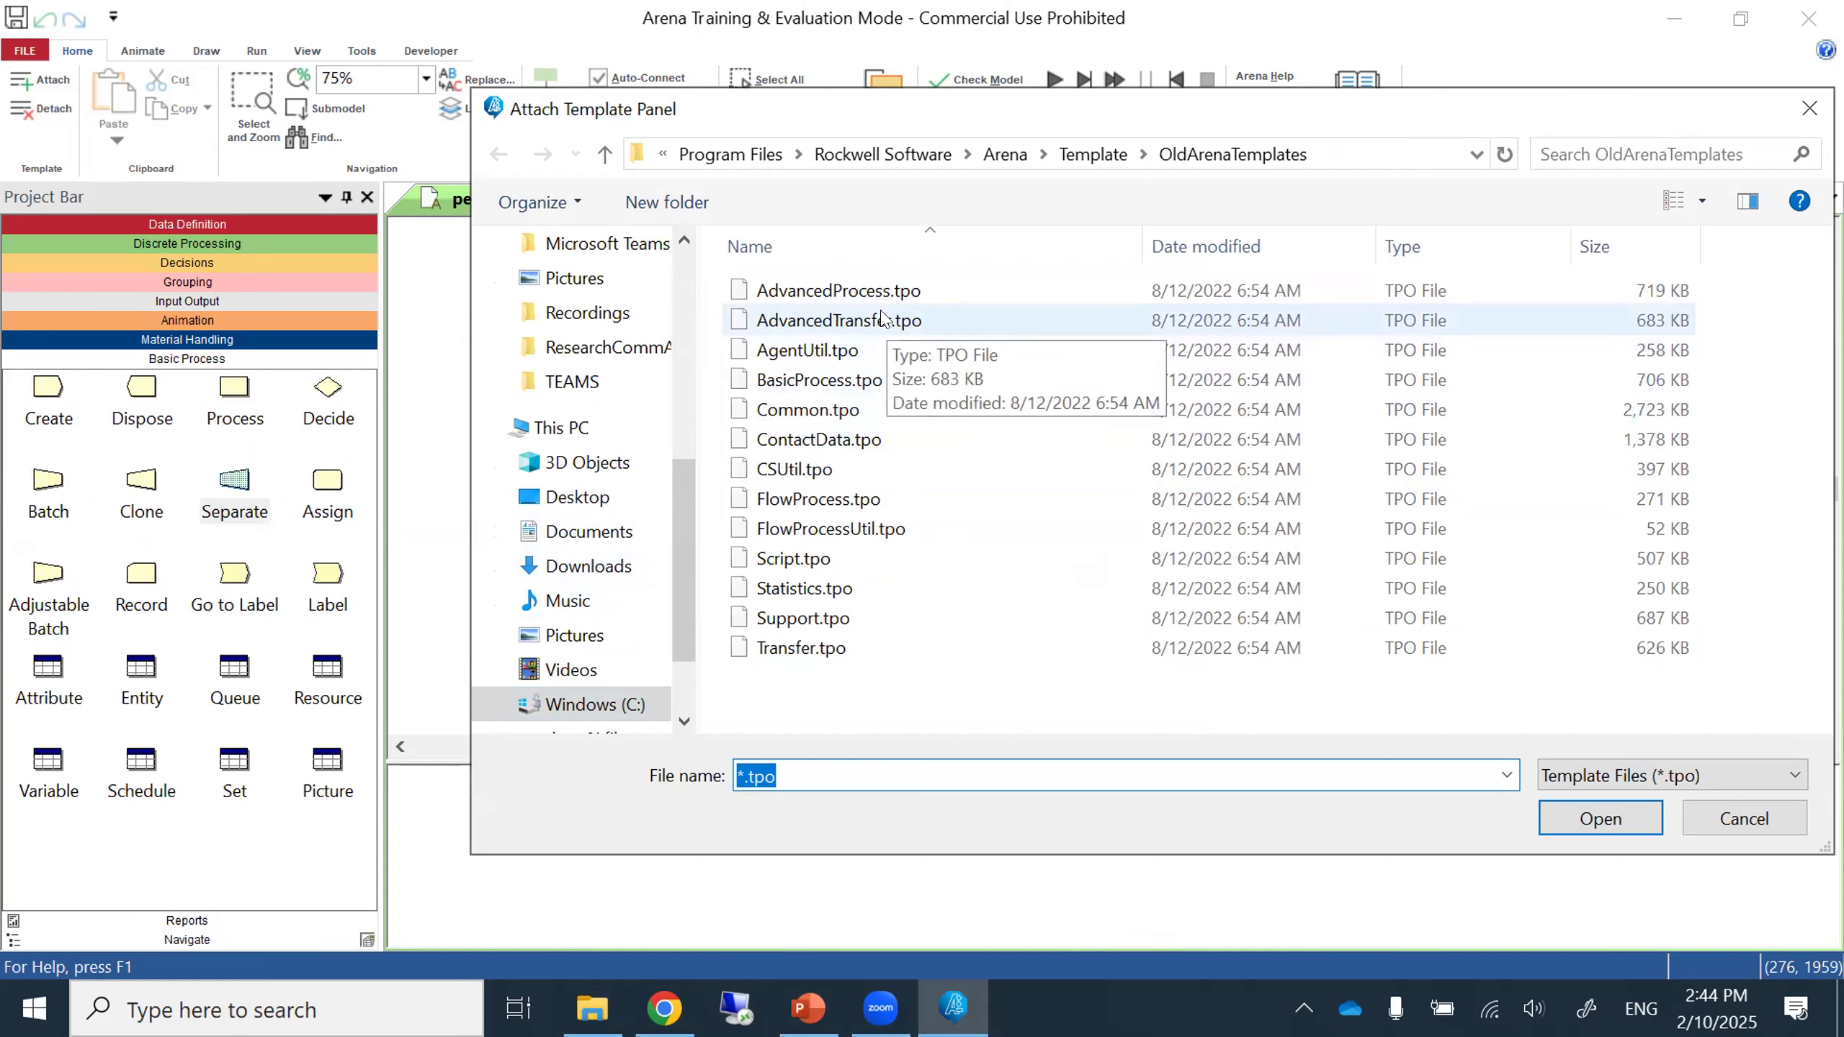
{"action": "left_click", "coordinate": [835, 290]}
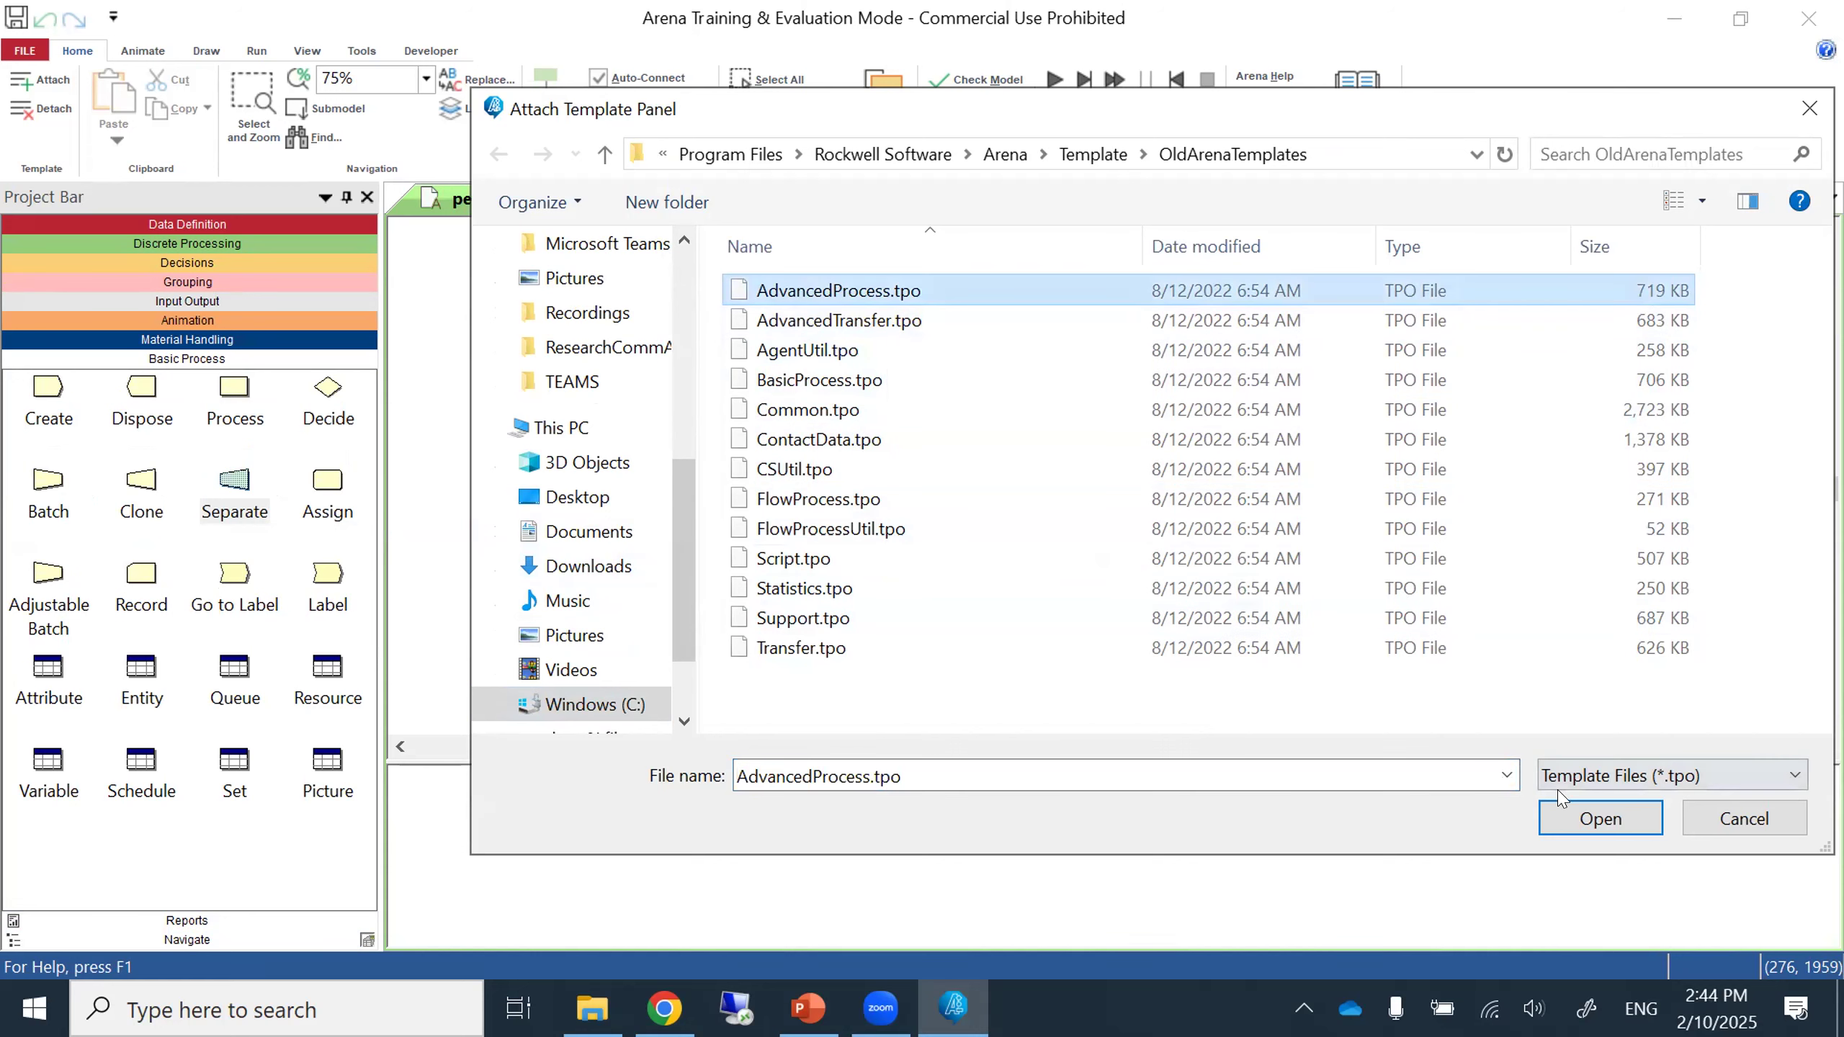
{"action": "left_click", "coordinate": [1570, 821]}
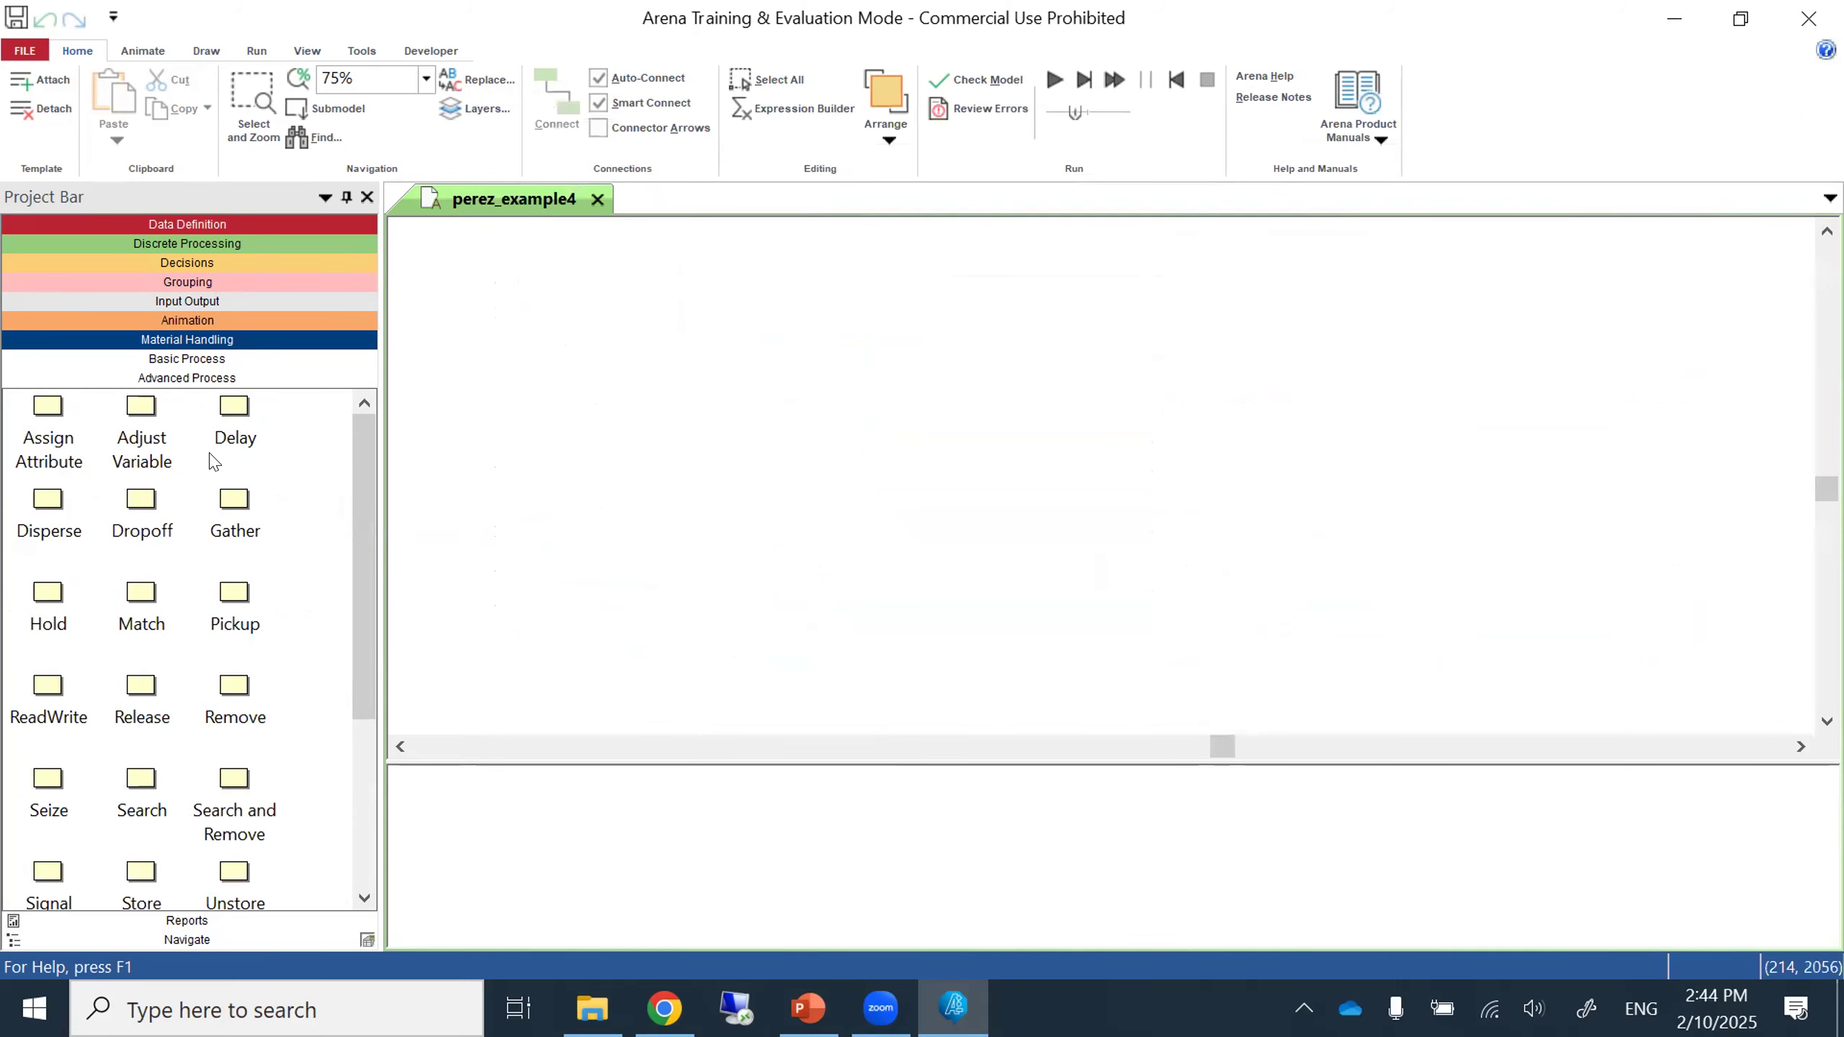
- Look through the modules offered by the Basic Process and Advanced Process template panels
{"action": "left_click", "coordinate": [194, 363]}
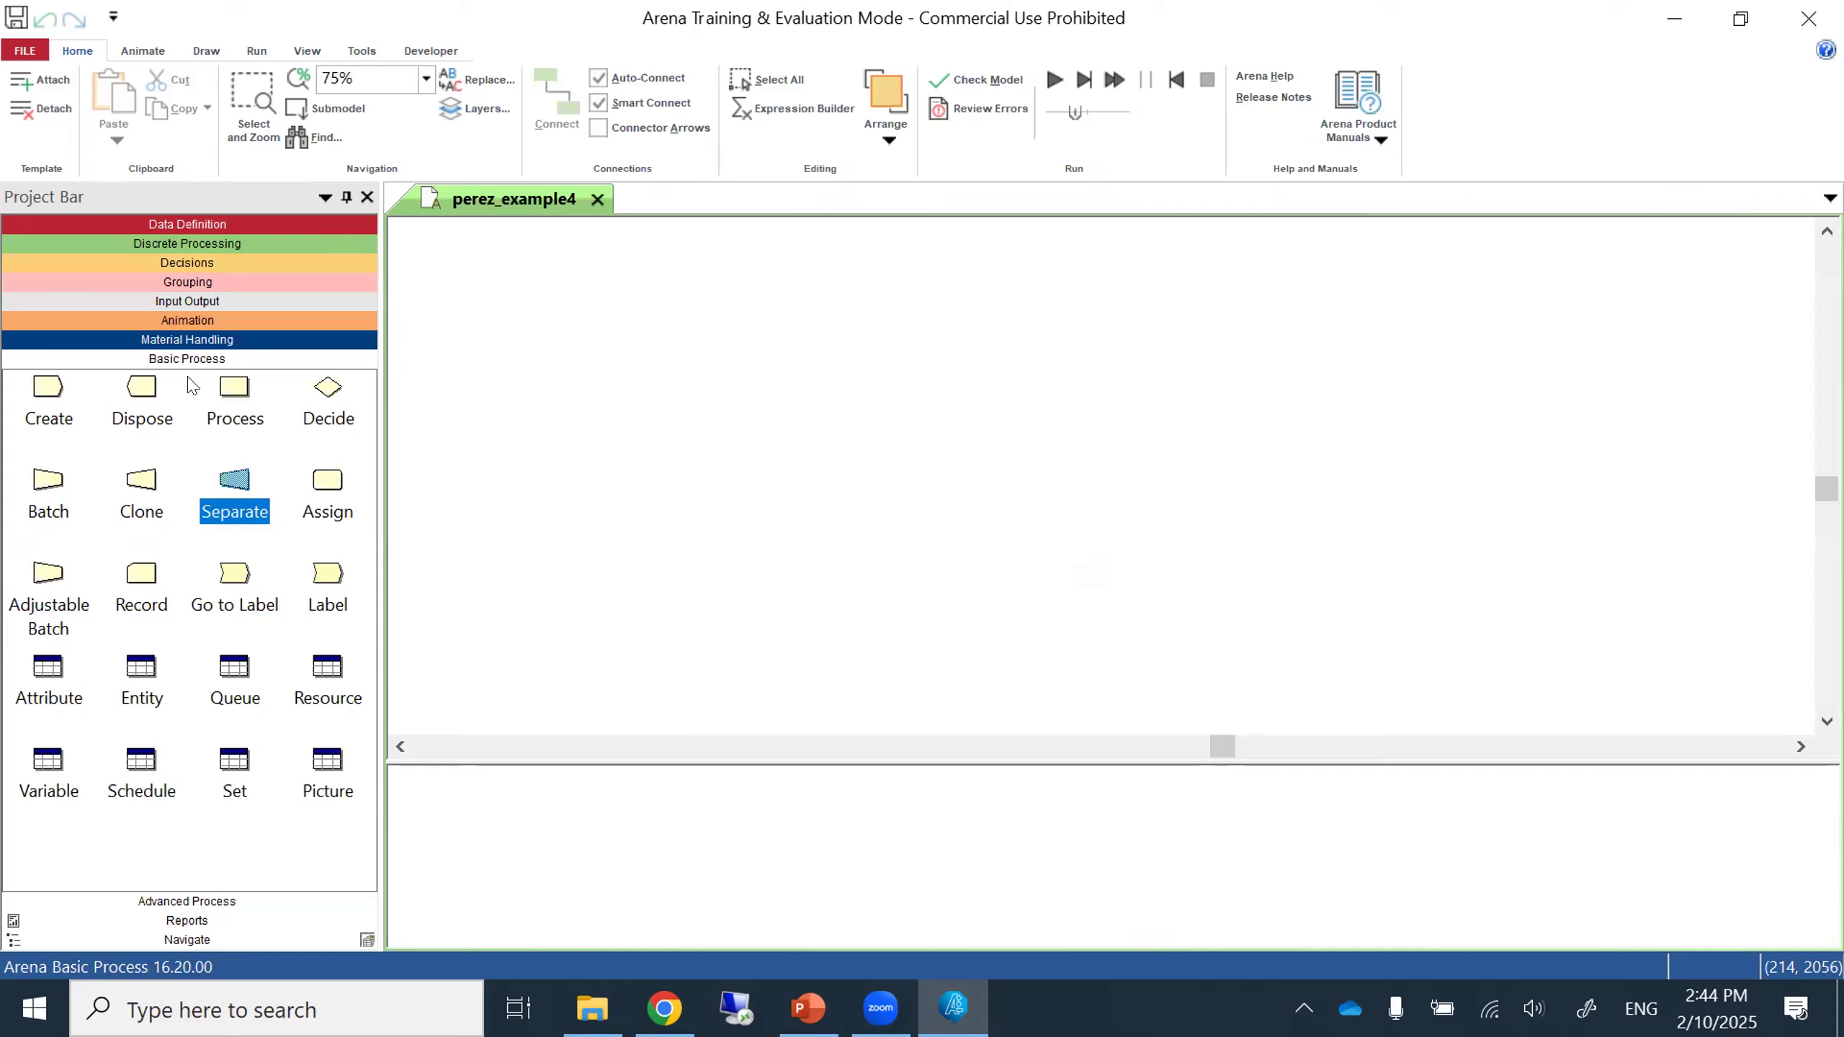
{"action": "left_click", "coordinate": [179, 901]}
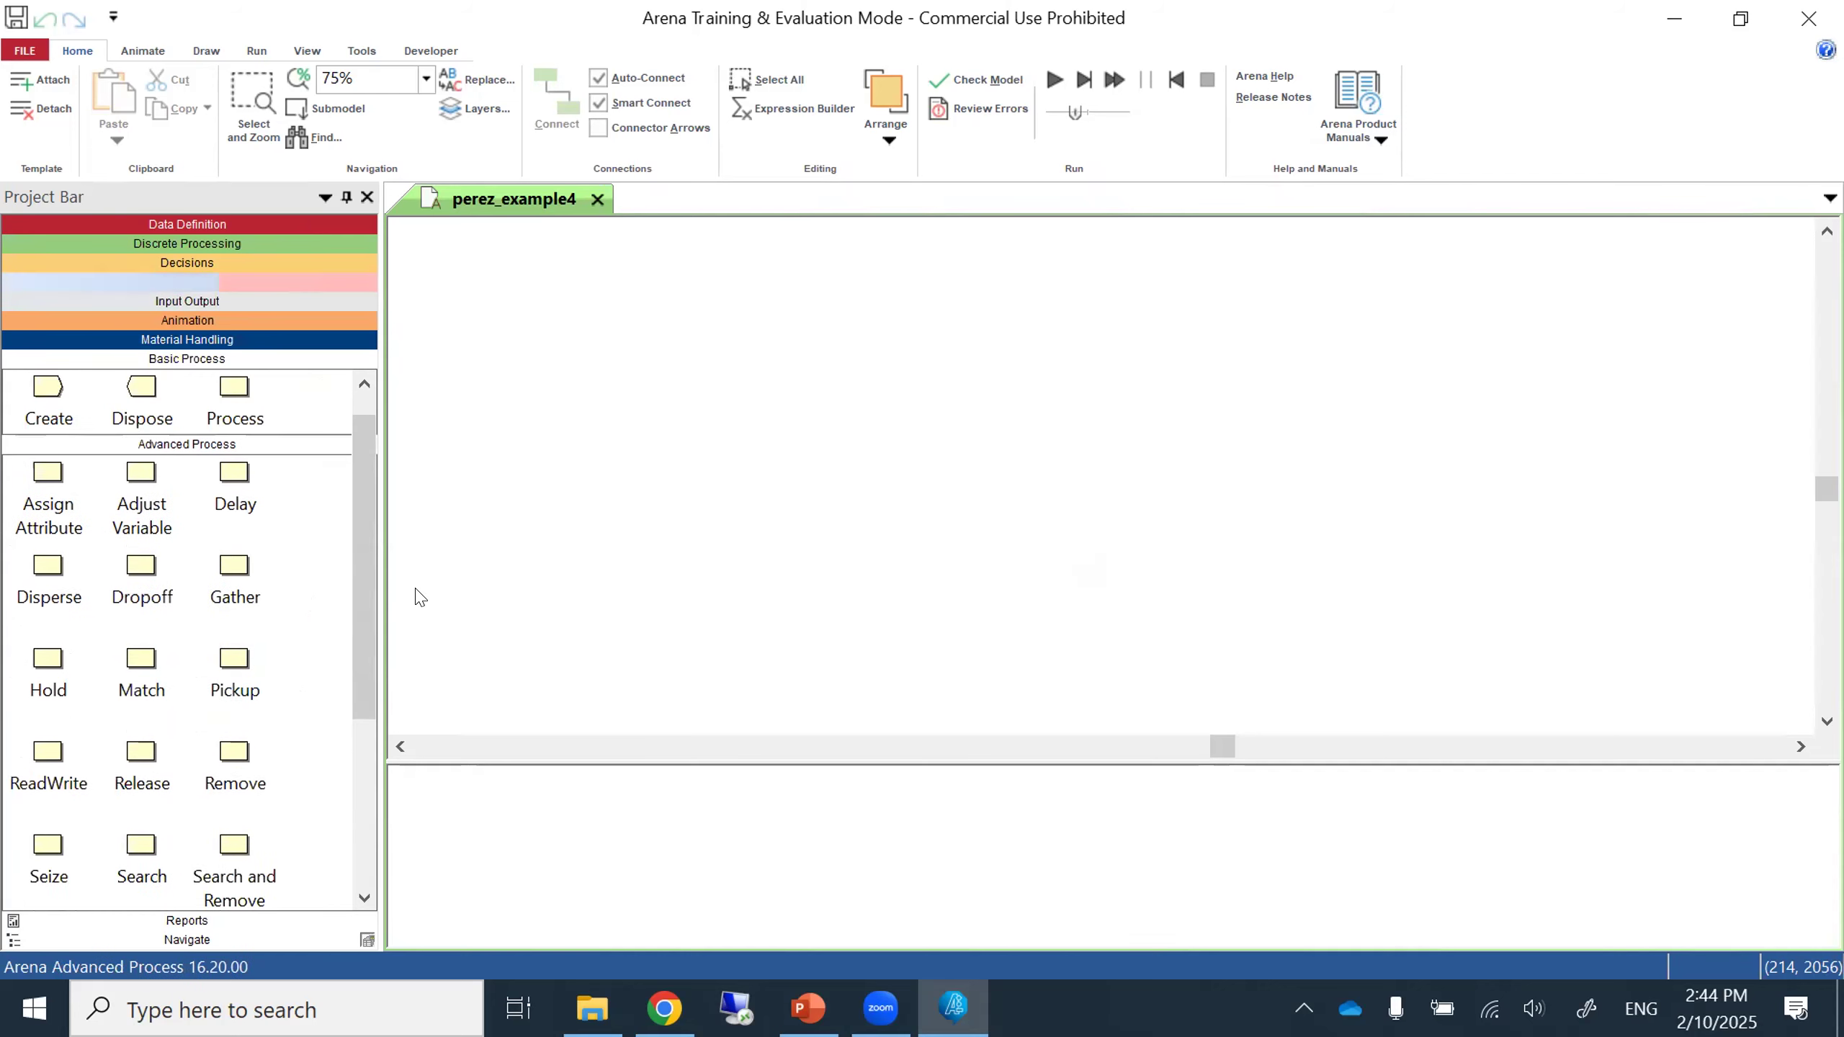
{"action": "left_click_drag", "start_coordinate": [360, 528], "coordinate": [399, 474]}
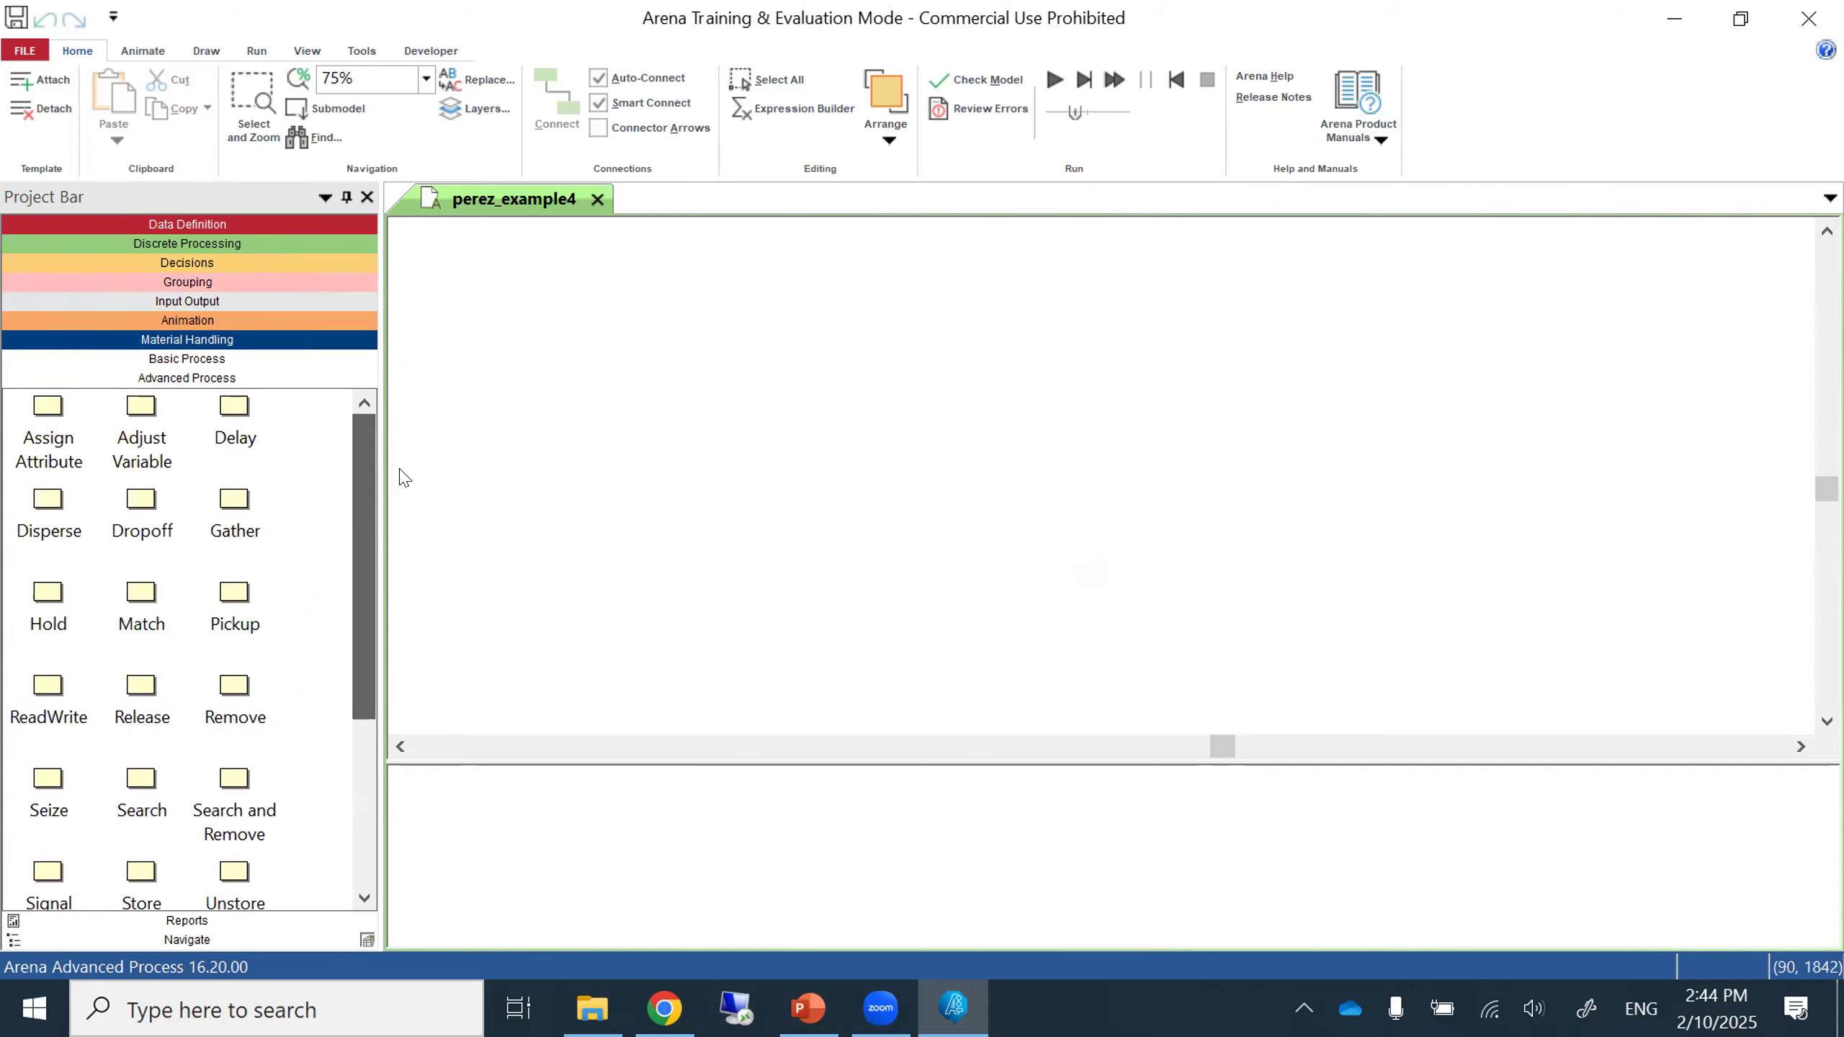
- Enlarge the flowchart view and place a Basic Process Create module near its upper-left corner
{"action": "left_click", "coordinate": [117, 362]}
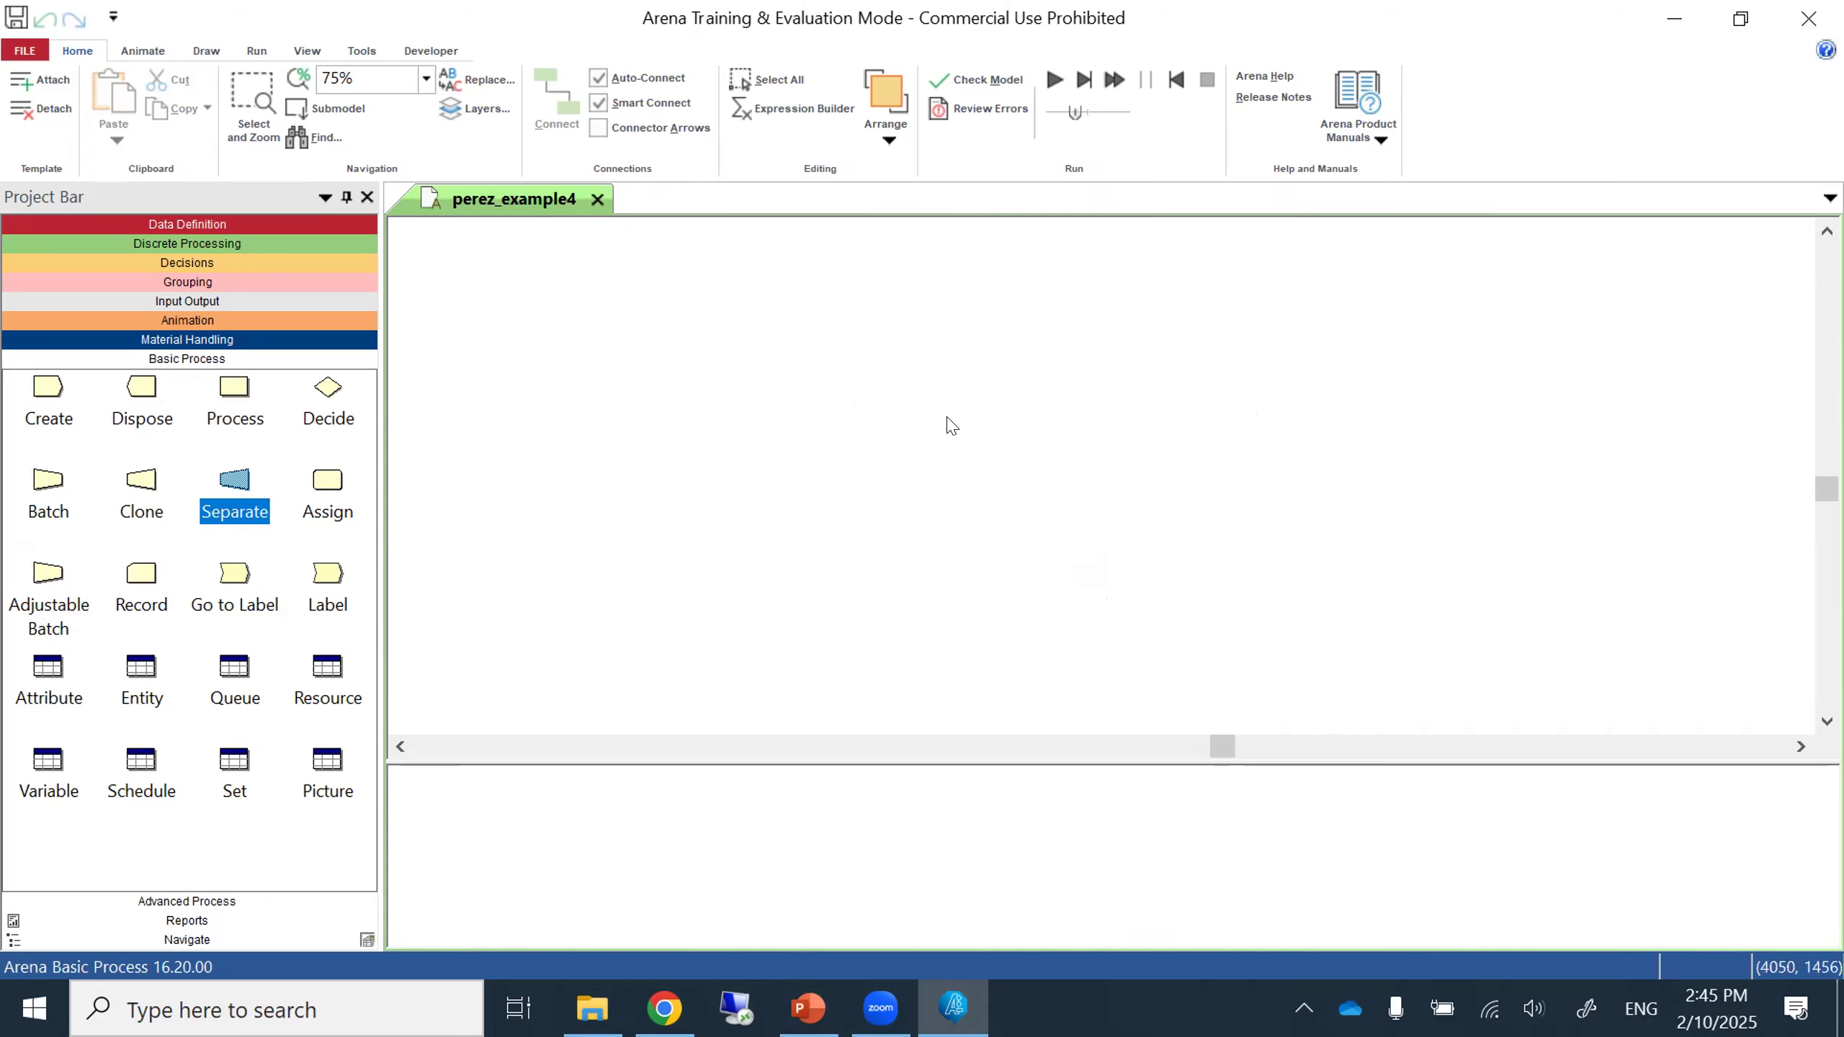
{"action": "left_click_drag", "start_coordinate": [778, 755], "coordinate": [752, 831]}
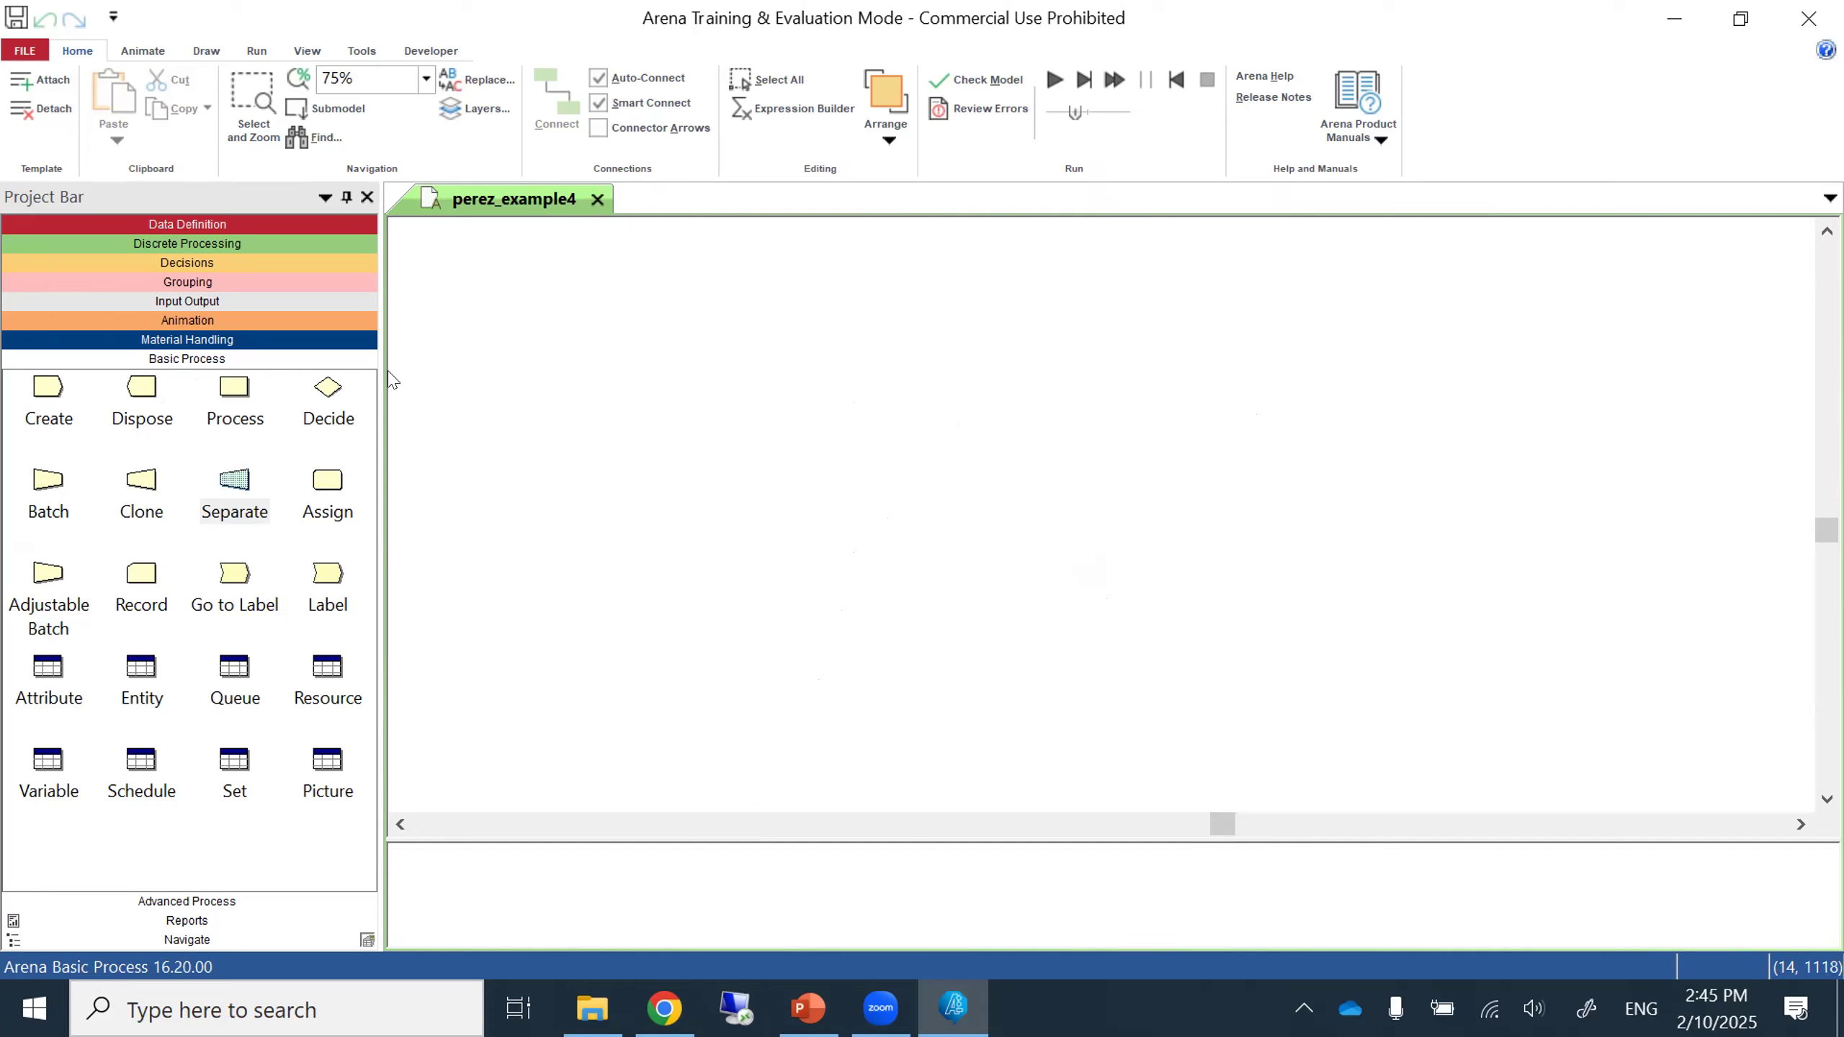
{"action": "left_click_drag", "start_coordinate": [48, 388], "coordinate": [459, 313]}
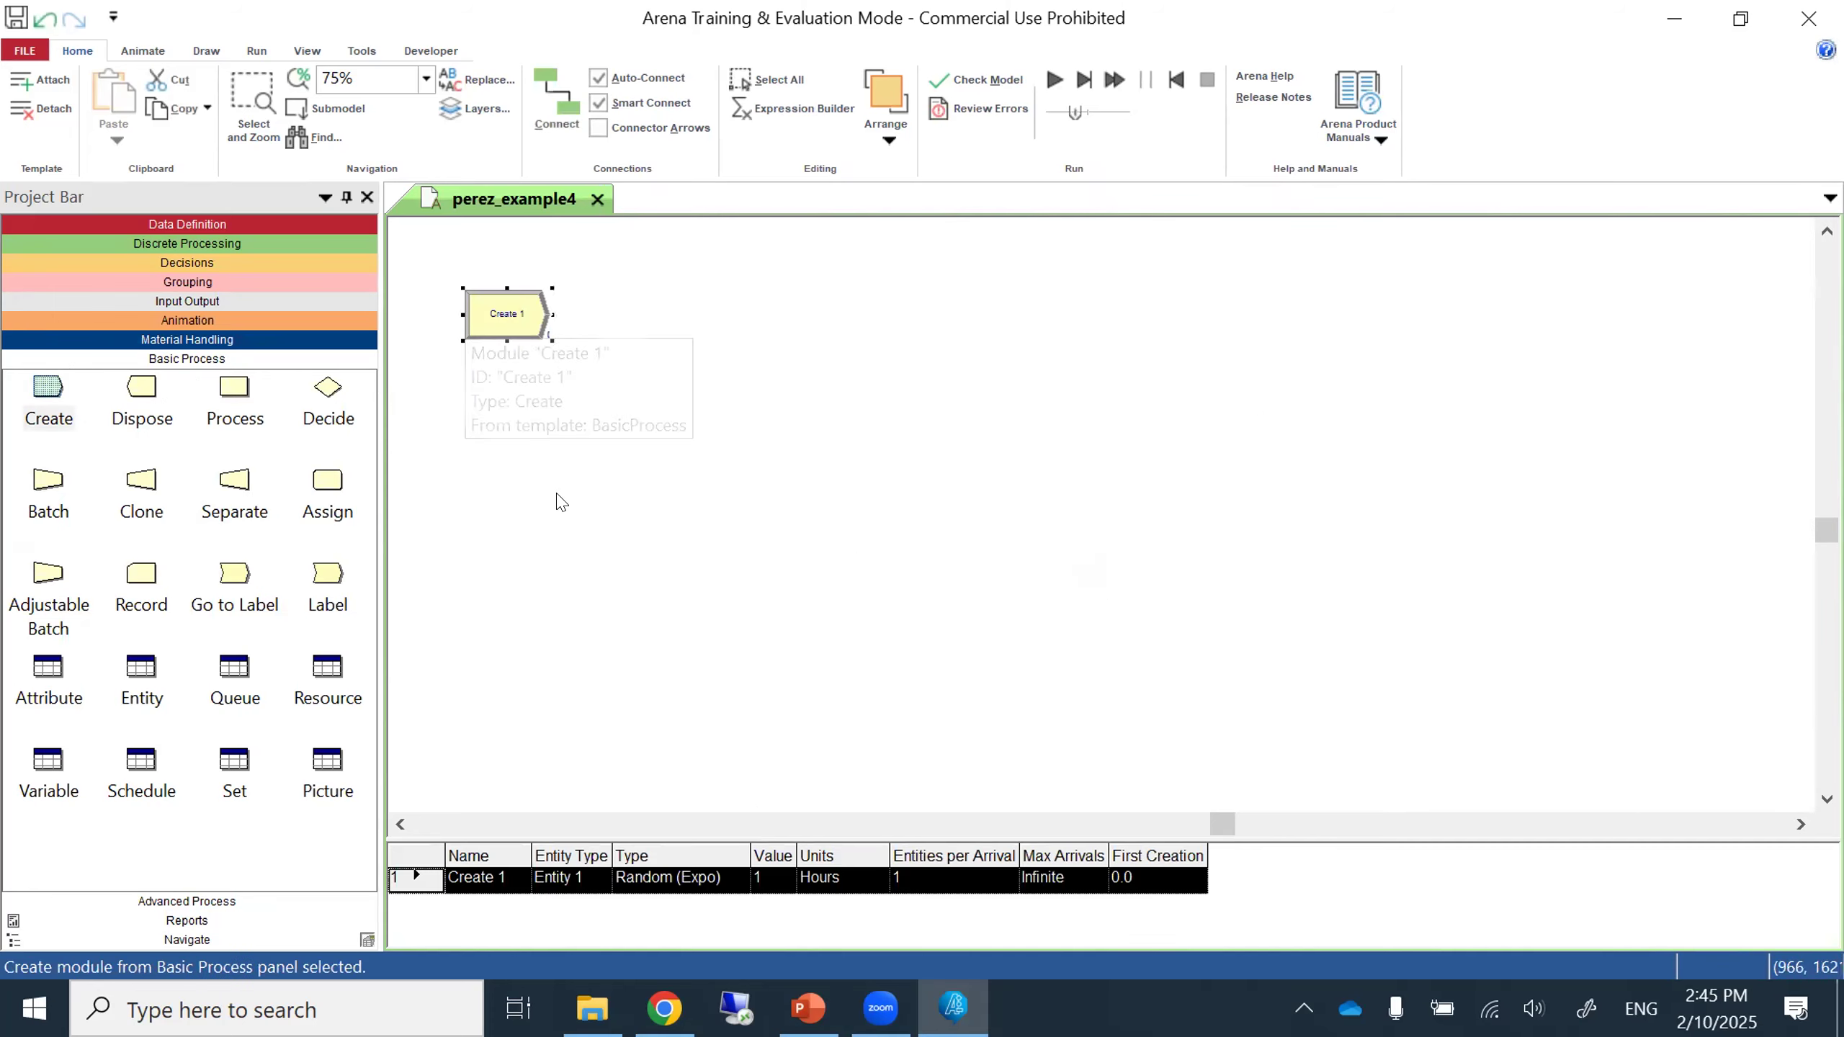
{"action": "left_click", "coordinate": [576, 514]}
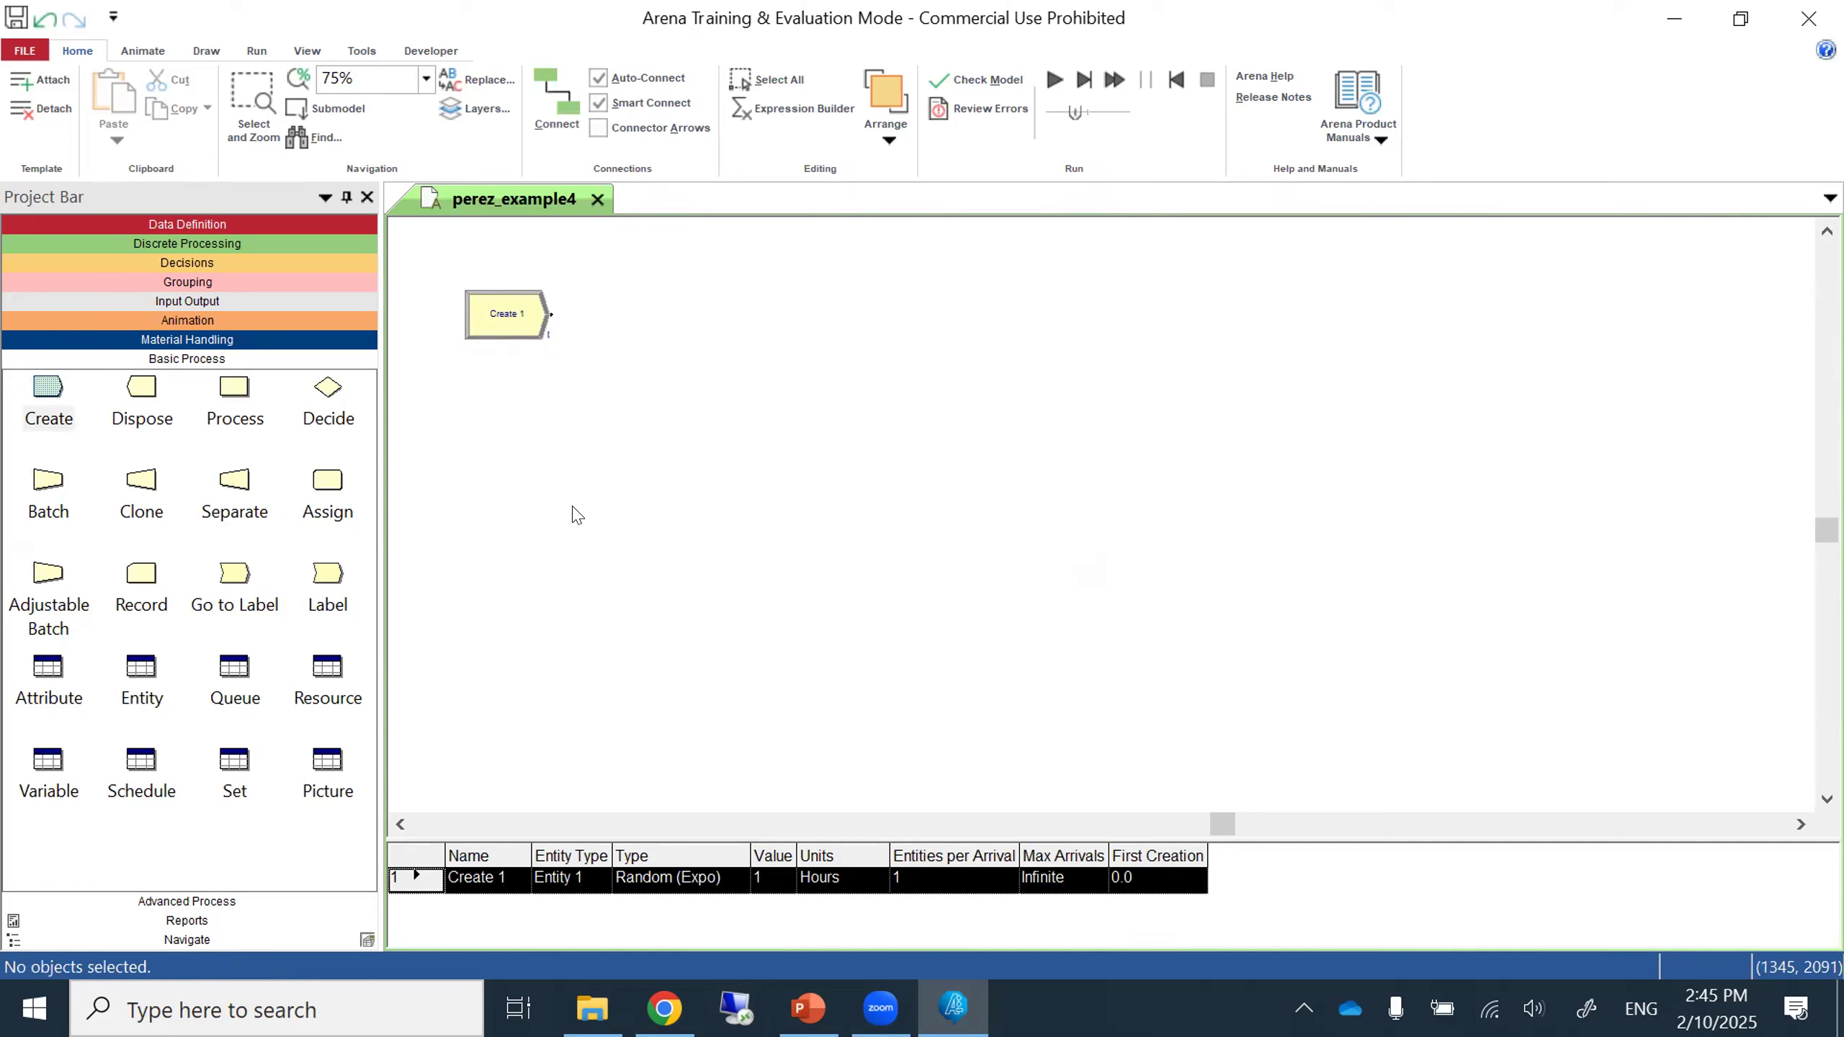
- Enlarge the spreadsheet view for the Create module and open the module's settings
{"action": "left_click", "coordinate": [513, 329]}
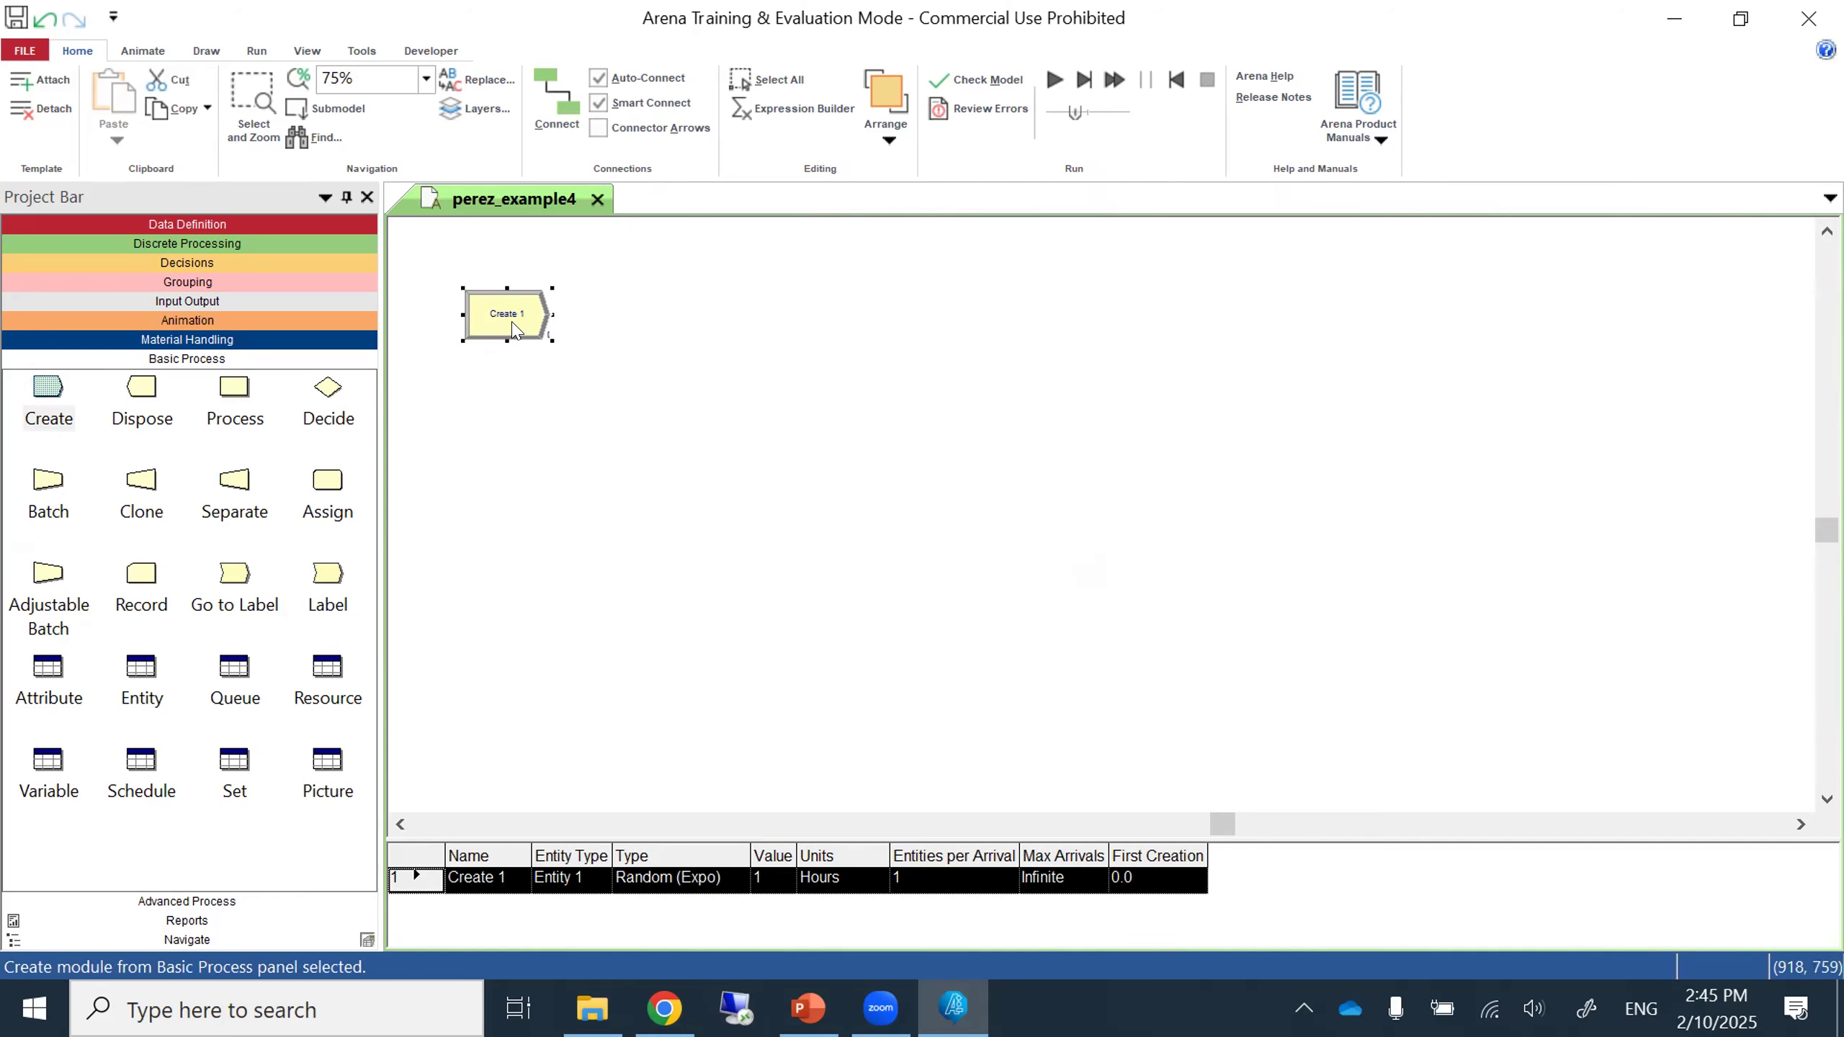
{"action": "left_click_drag", "start_coordinate": [558, 830], "coordinate": [553, 553]}
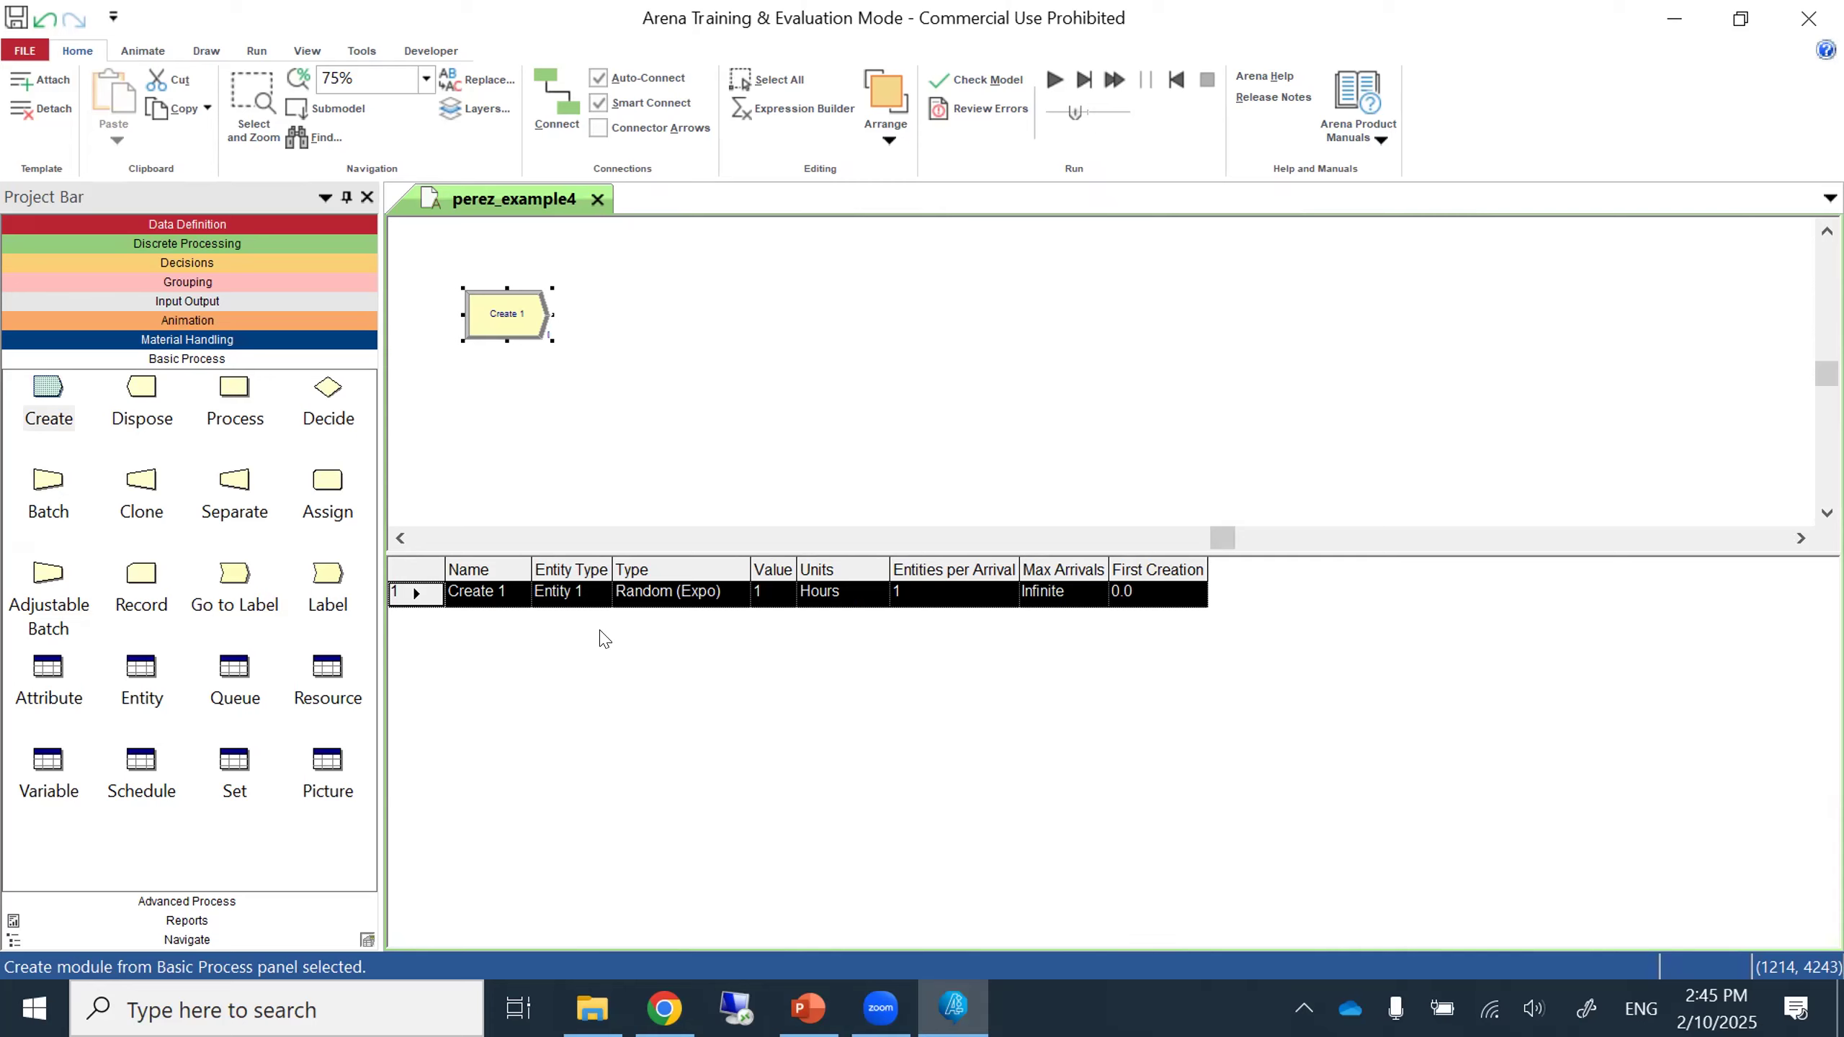
{"action": "double_click", "coordinate": [492, 327]}
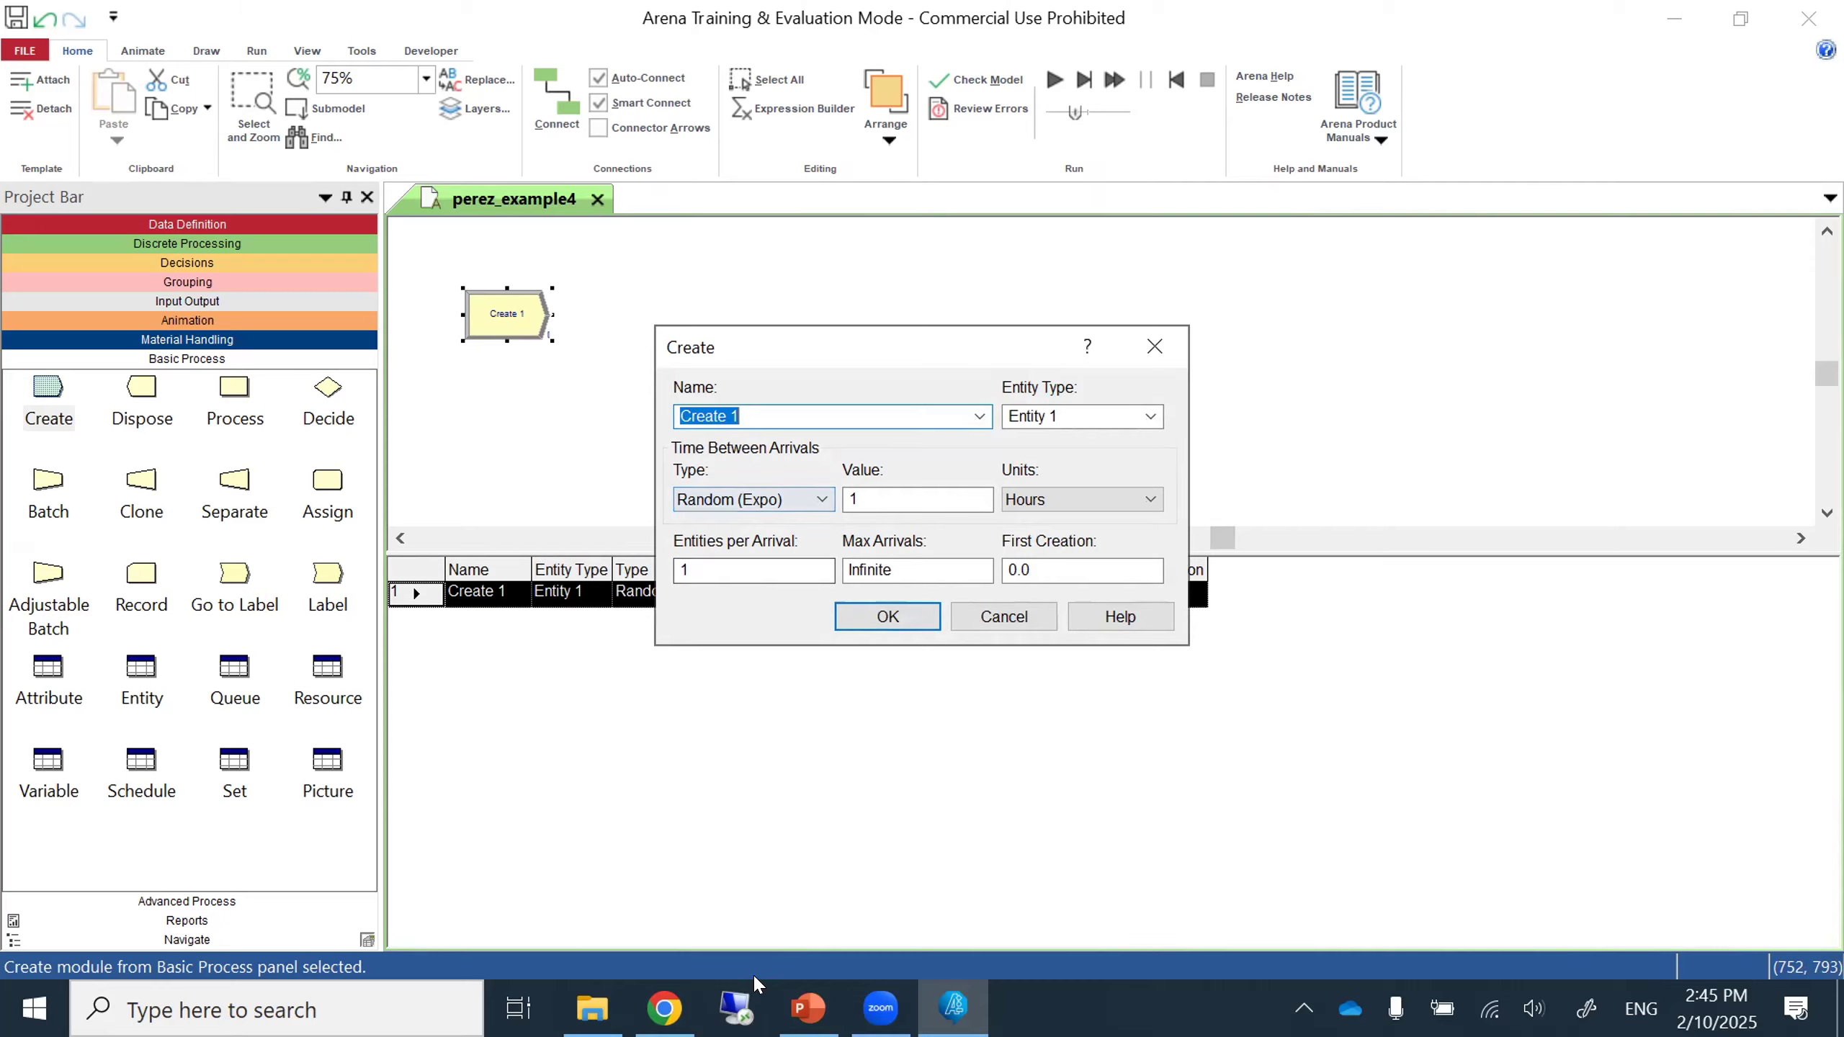
- Switch to PowerPoint, examine the two-drill Example on slide 43 of the Lab4.IE5320 presentation, and return to Arena
{"action": "left_click", "coordinate": [808, 1008]}
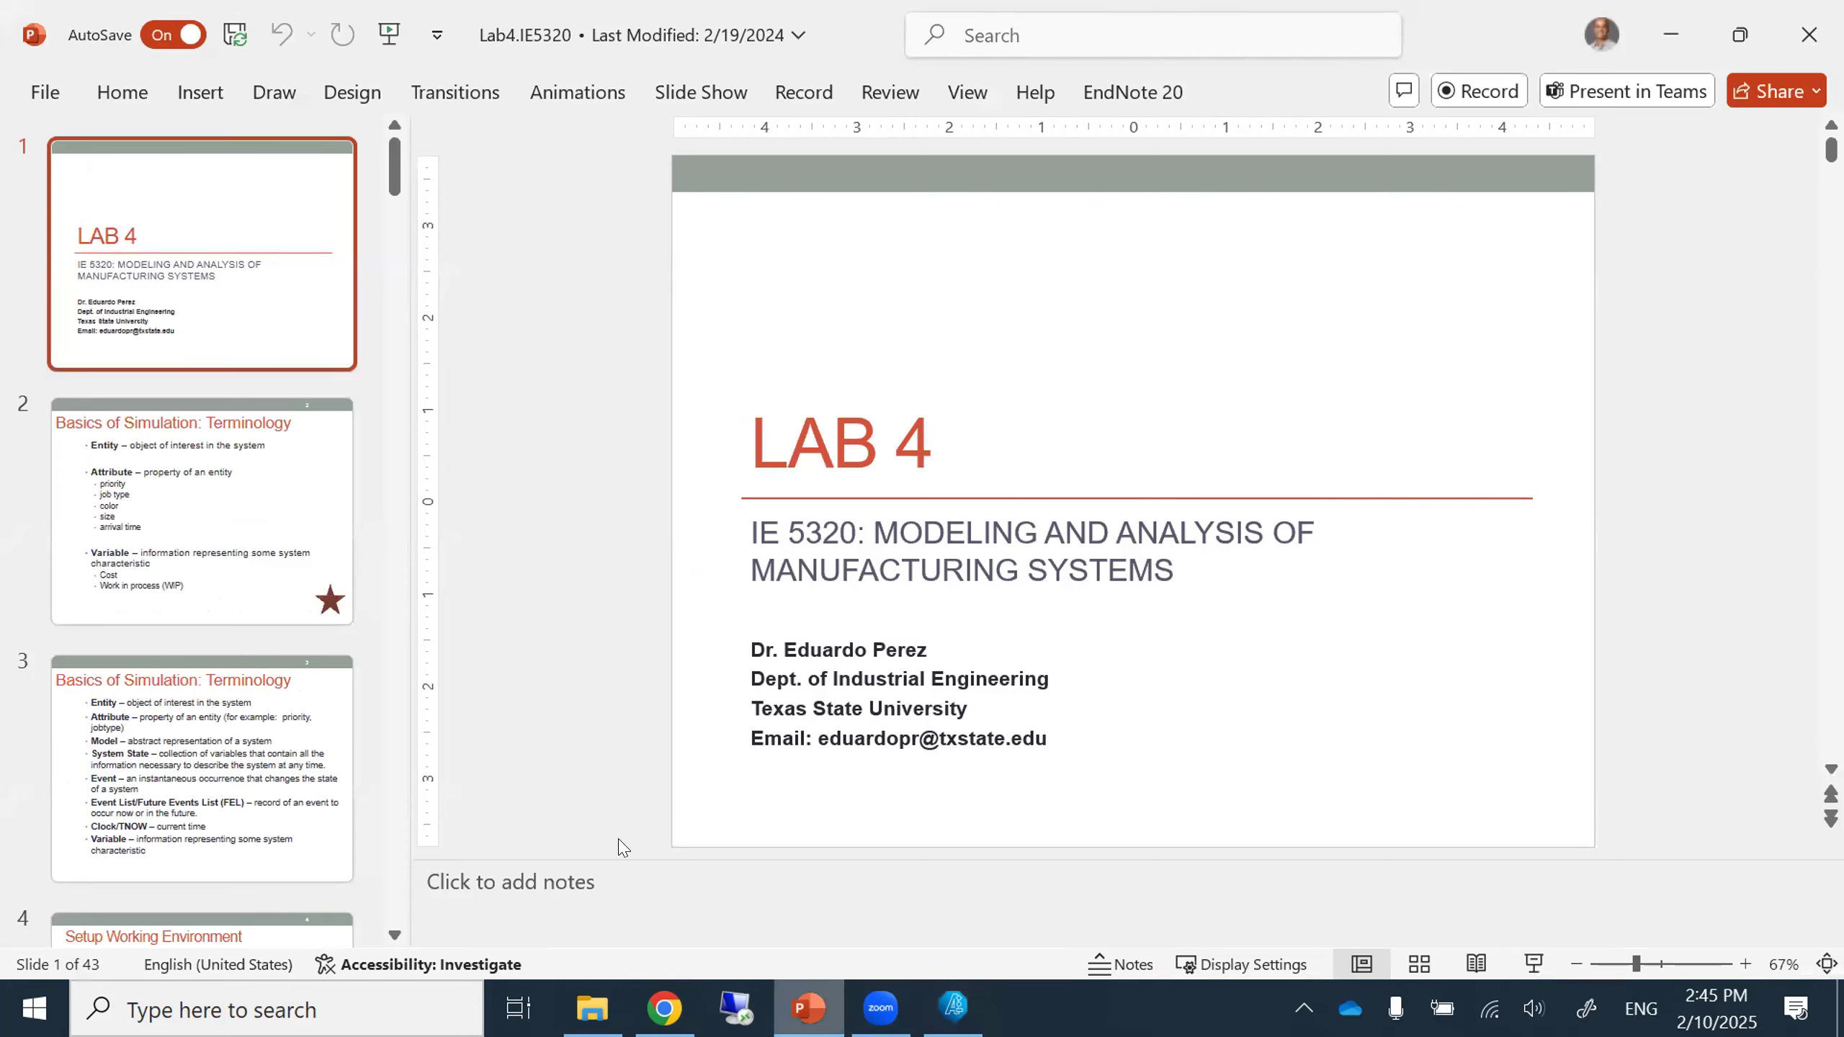
{"action": "left_click_drag", "start_coordinate": [396, 171], "coordinate": [341, 839]}
{"action": "scroll", "coordinate": [341, 839], "scroll_direction": "down", "scroll_amount": 10}
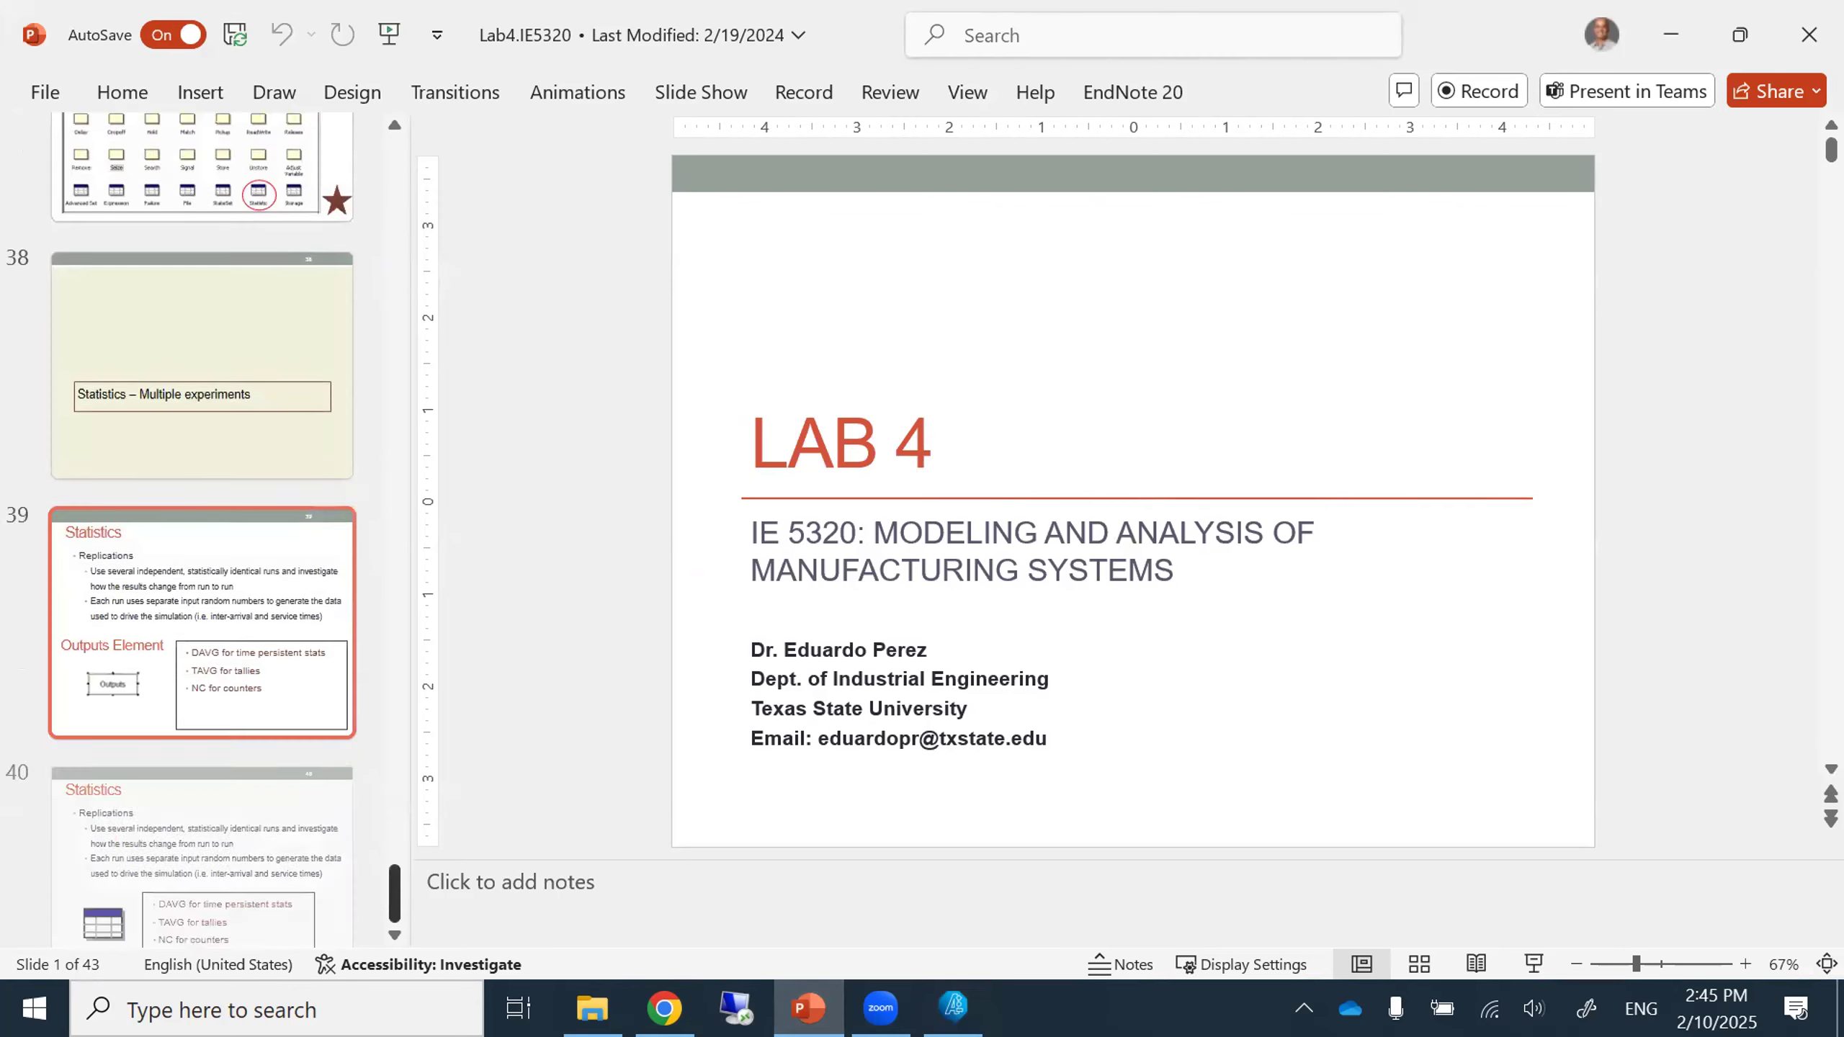
{"action": "left_click", "coordinate": [255, 848]}
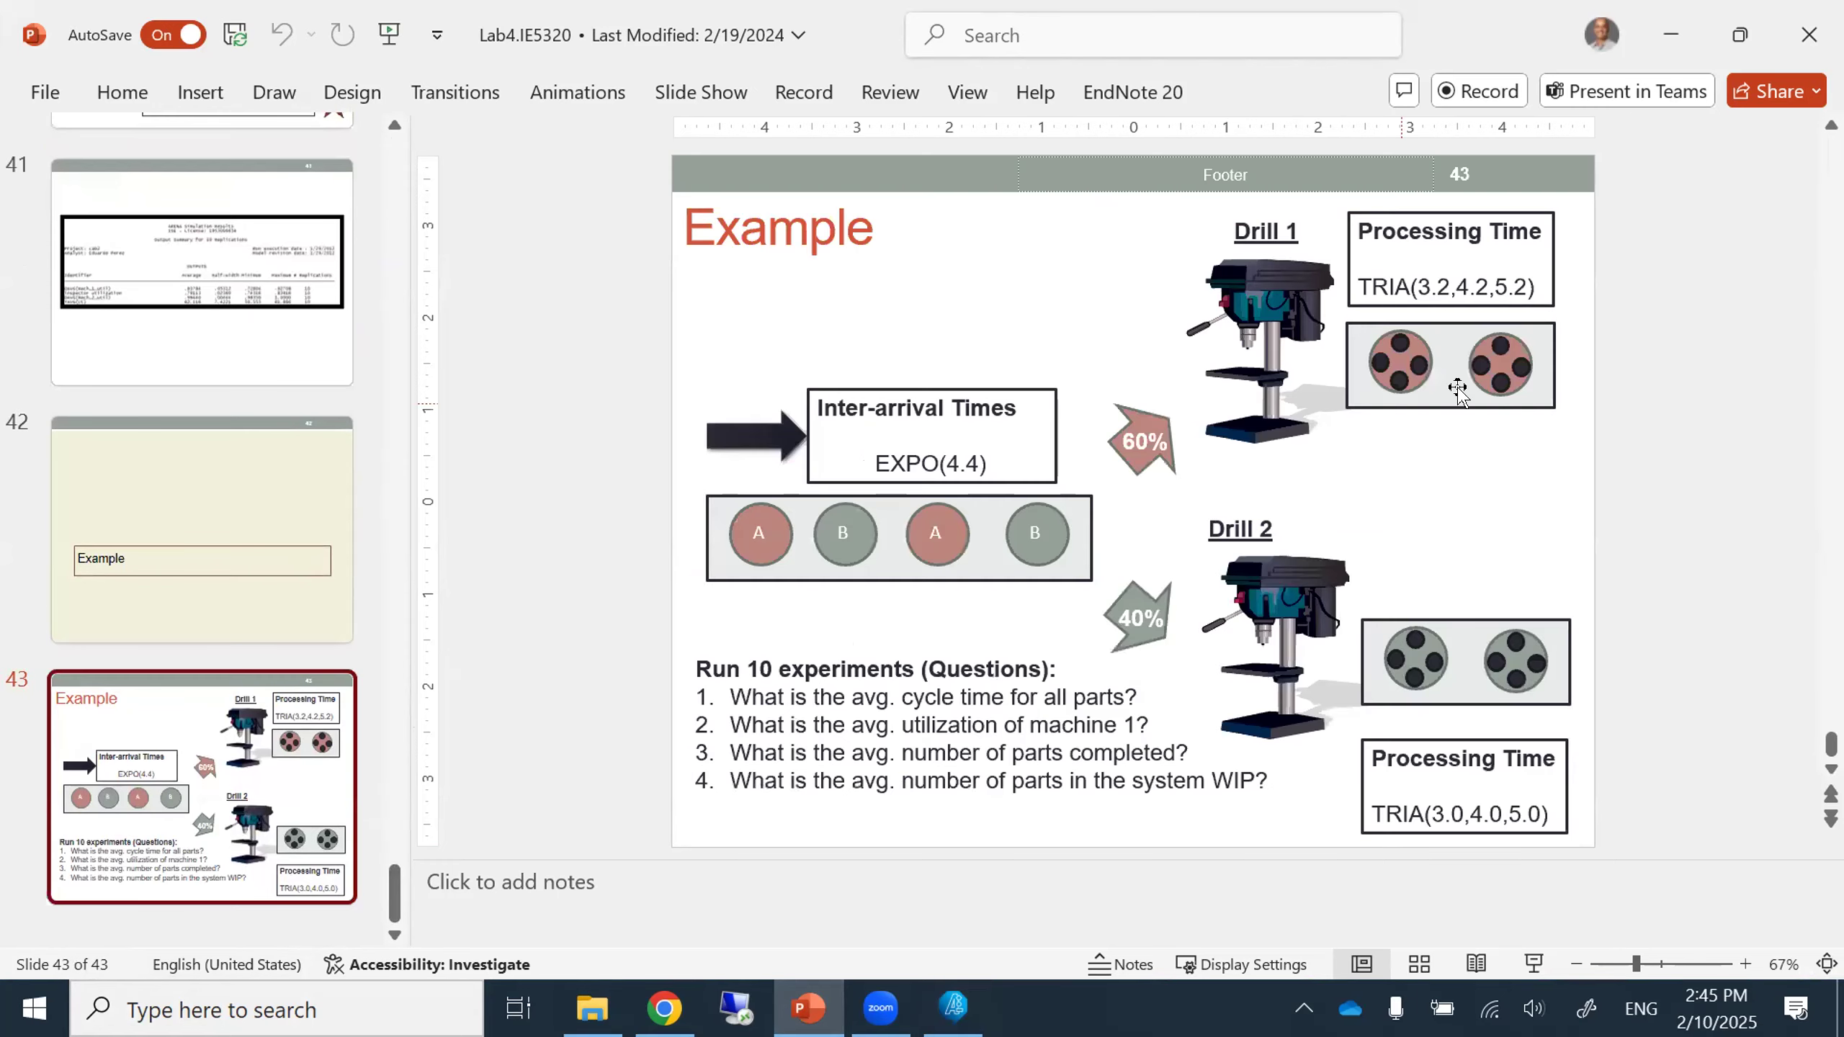
{"action": "left_click", "coordinate": [1667, 44]}
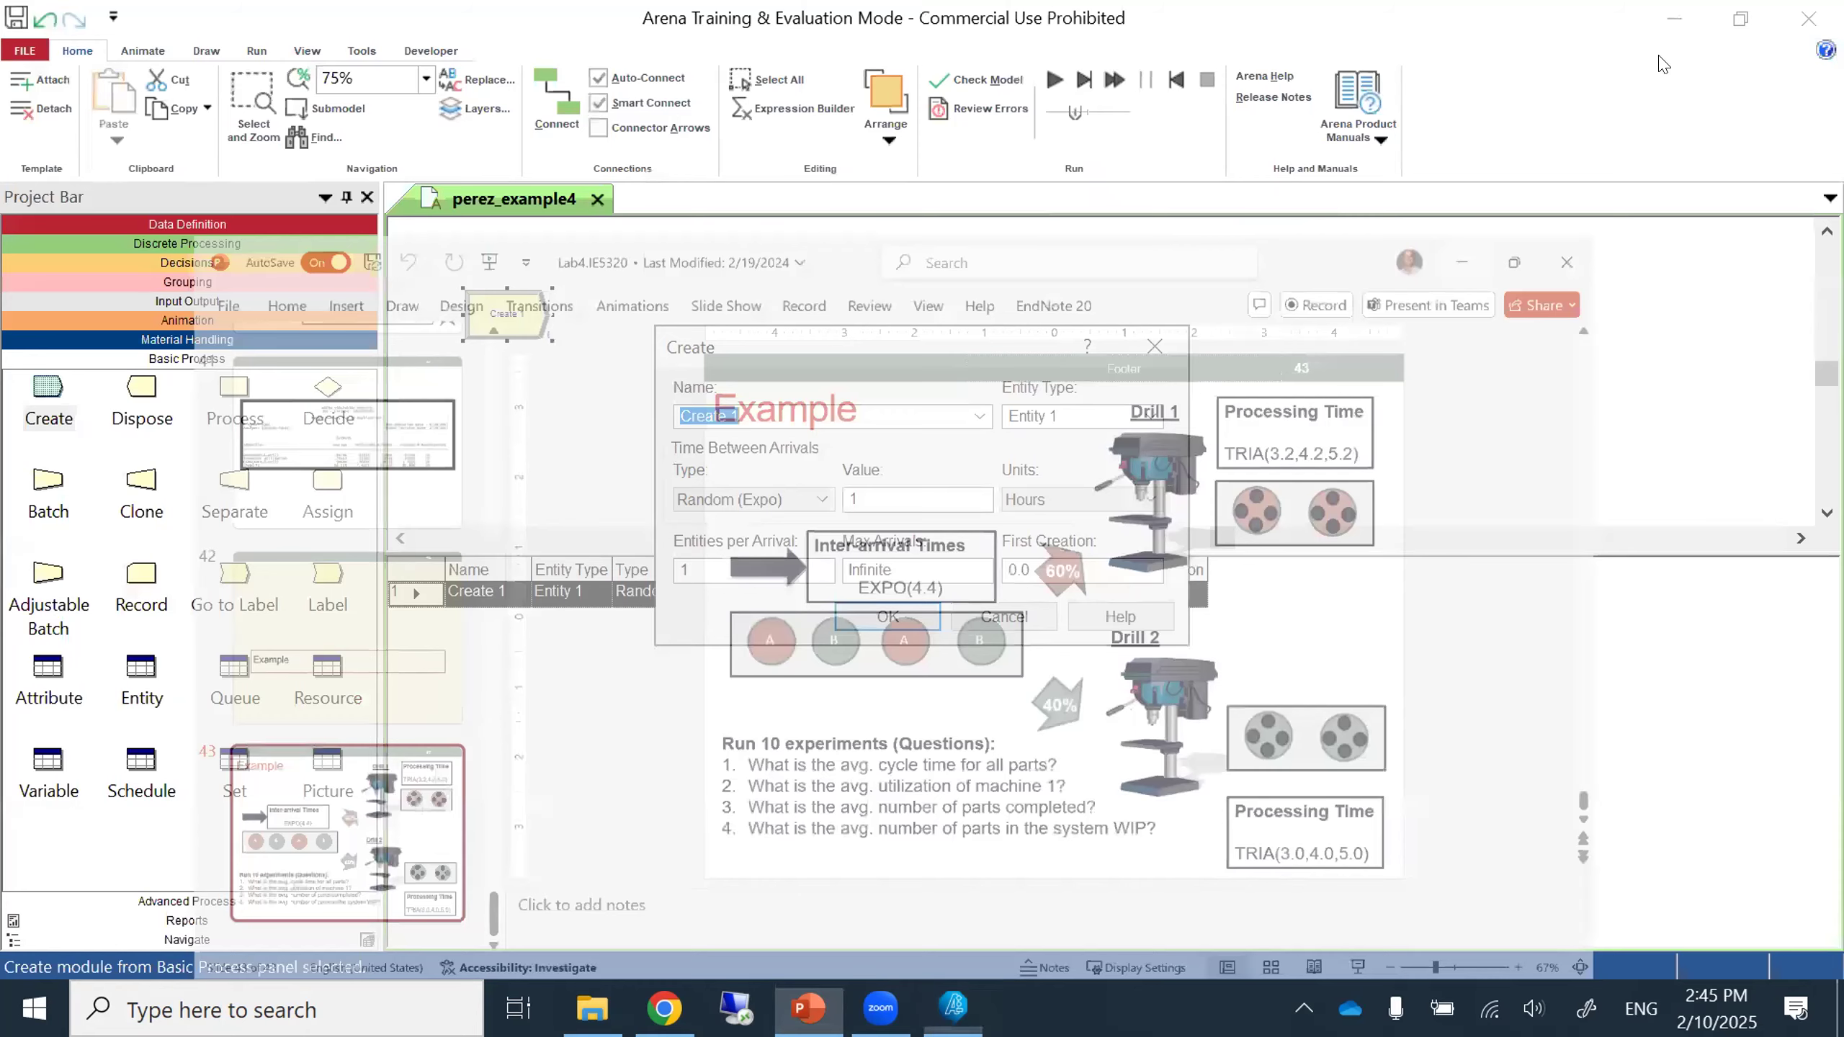
- Try the Expression type for the Create module's time between arrivals with the TRIA and UNIF distributions
{"action": "left_click", "coordinate": [813, 501]}
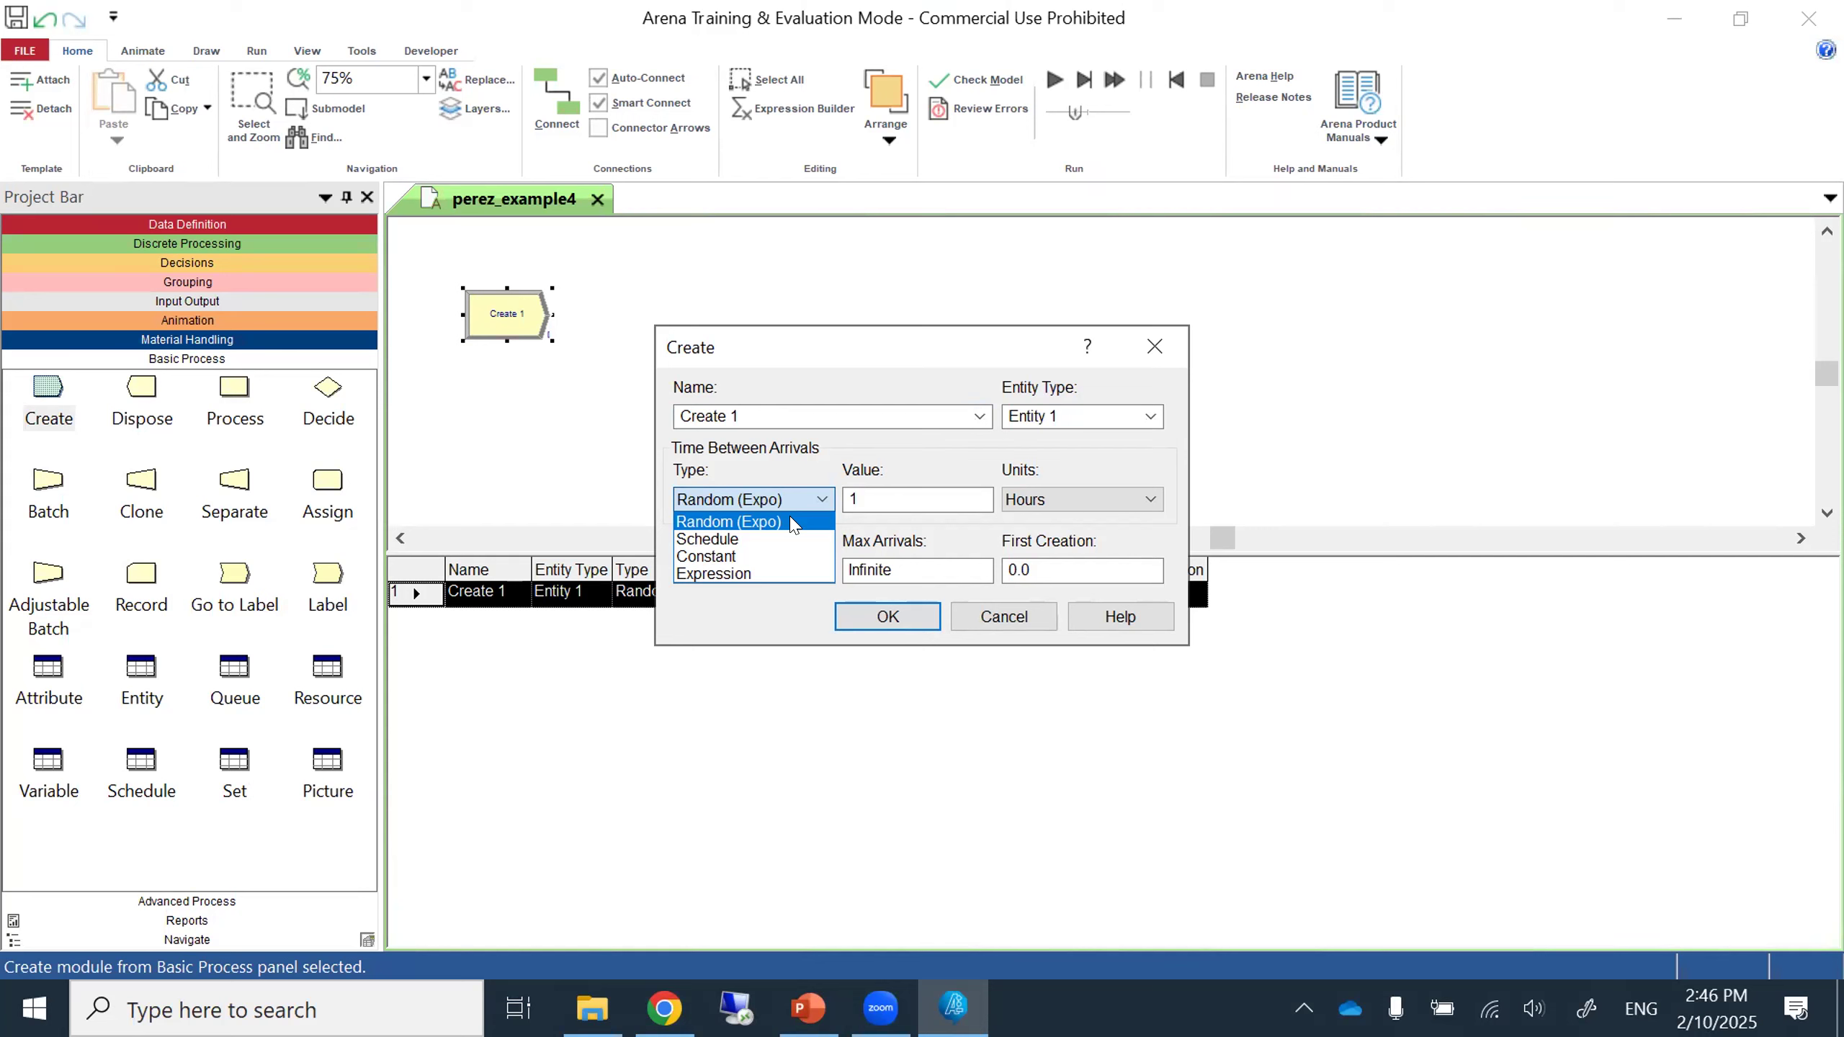
{"action": "left_click", "coordinate": [744, 576]}
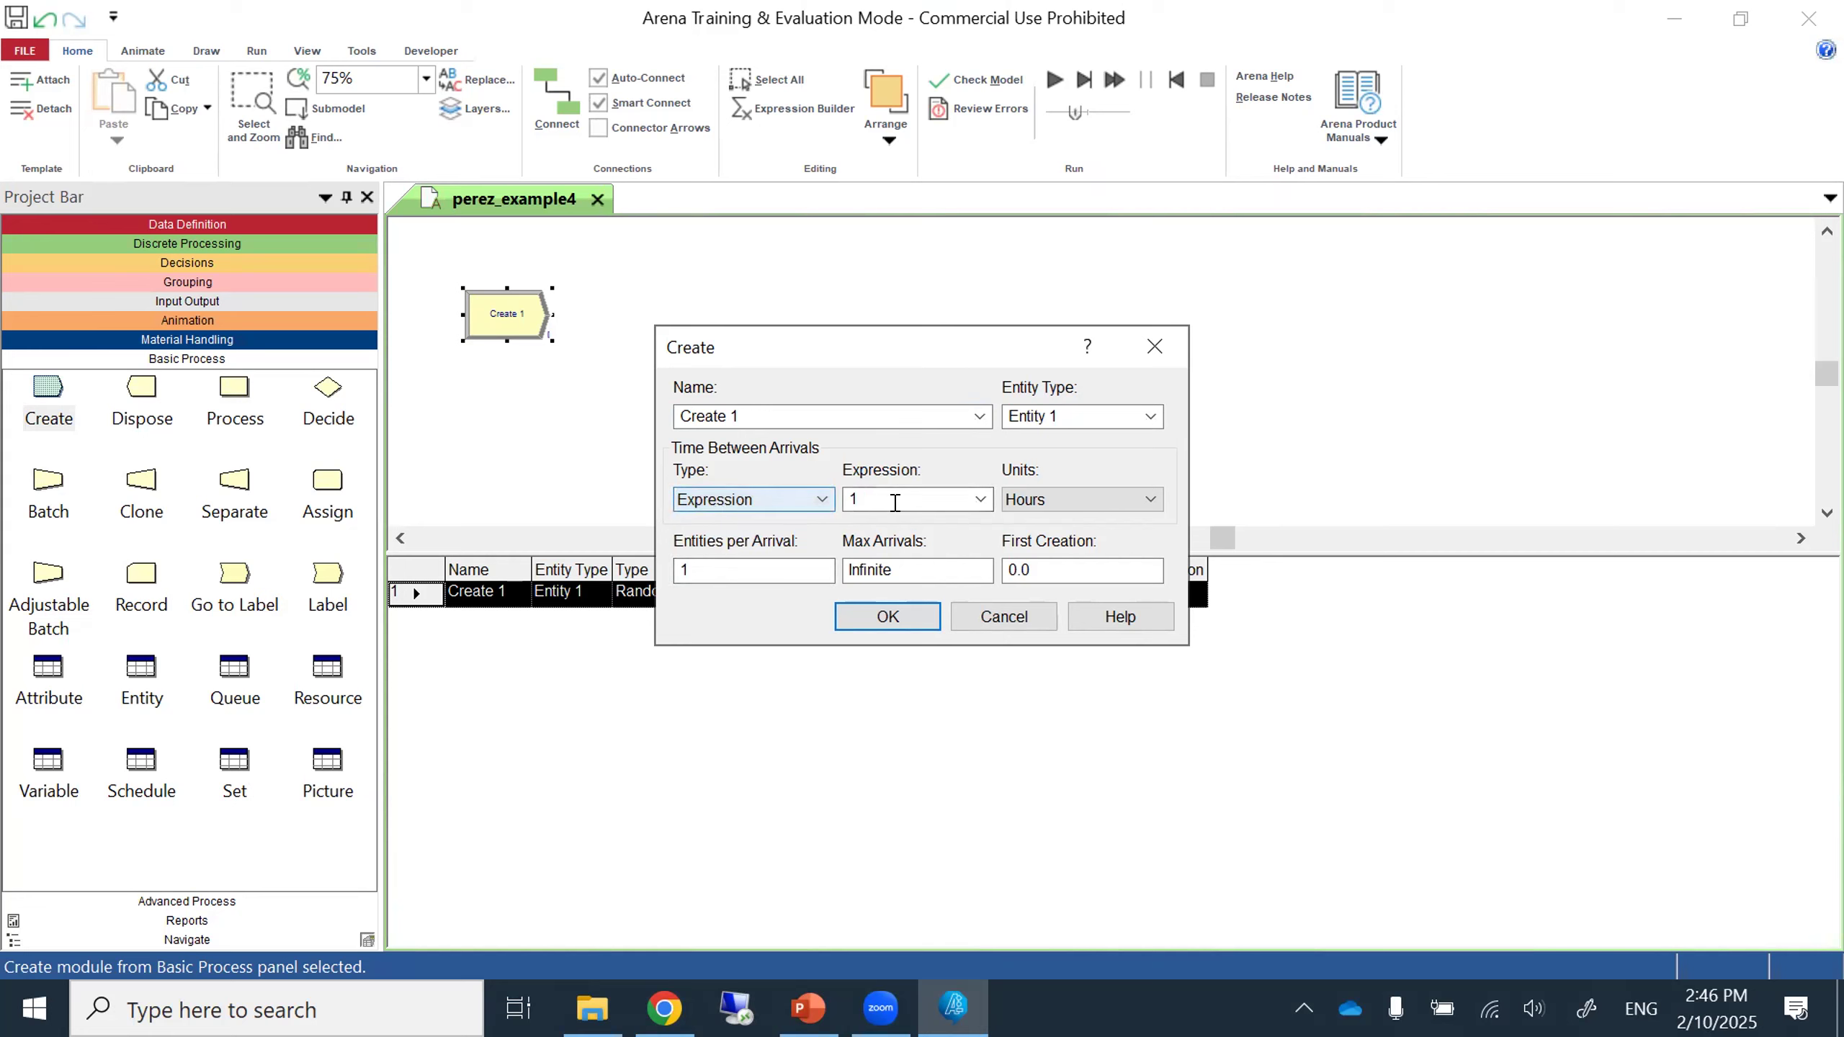
{"action": "left_click", "coordinate": [980, 499]}
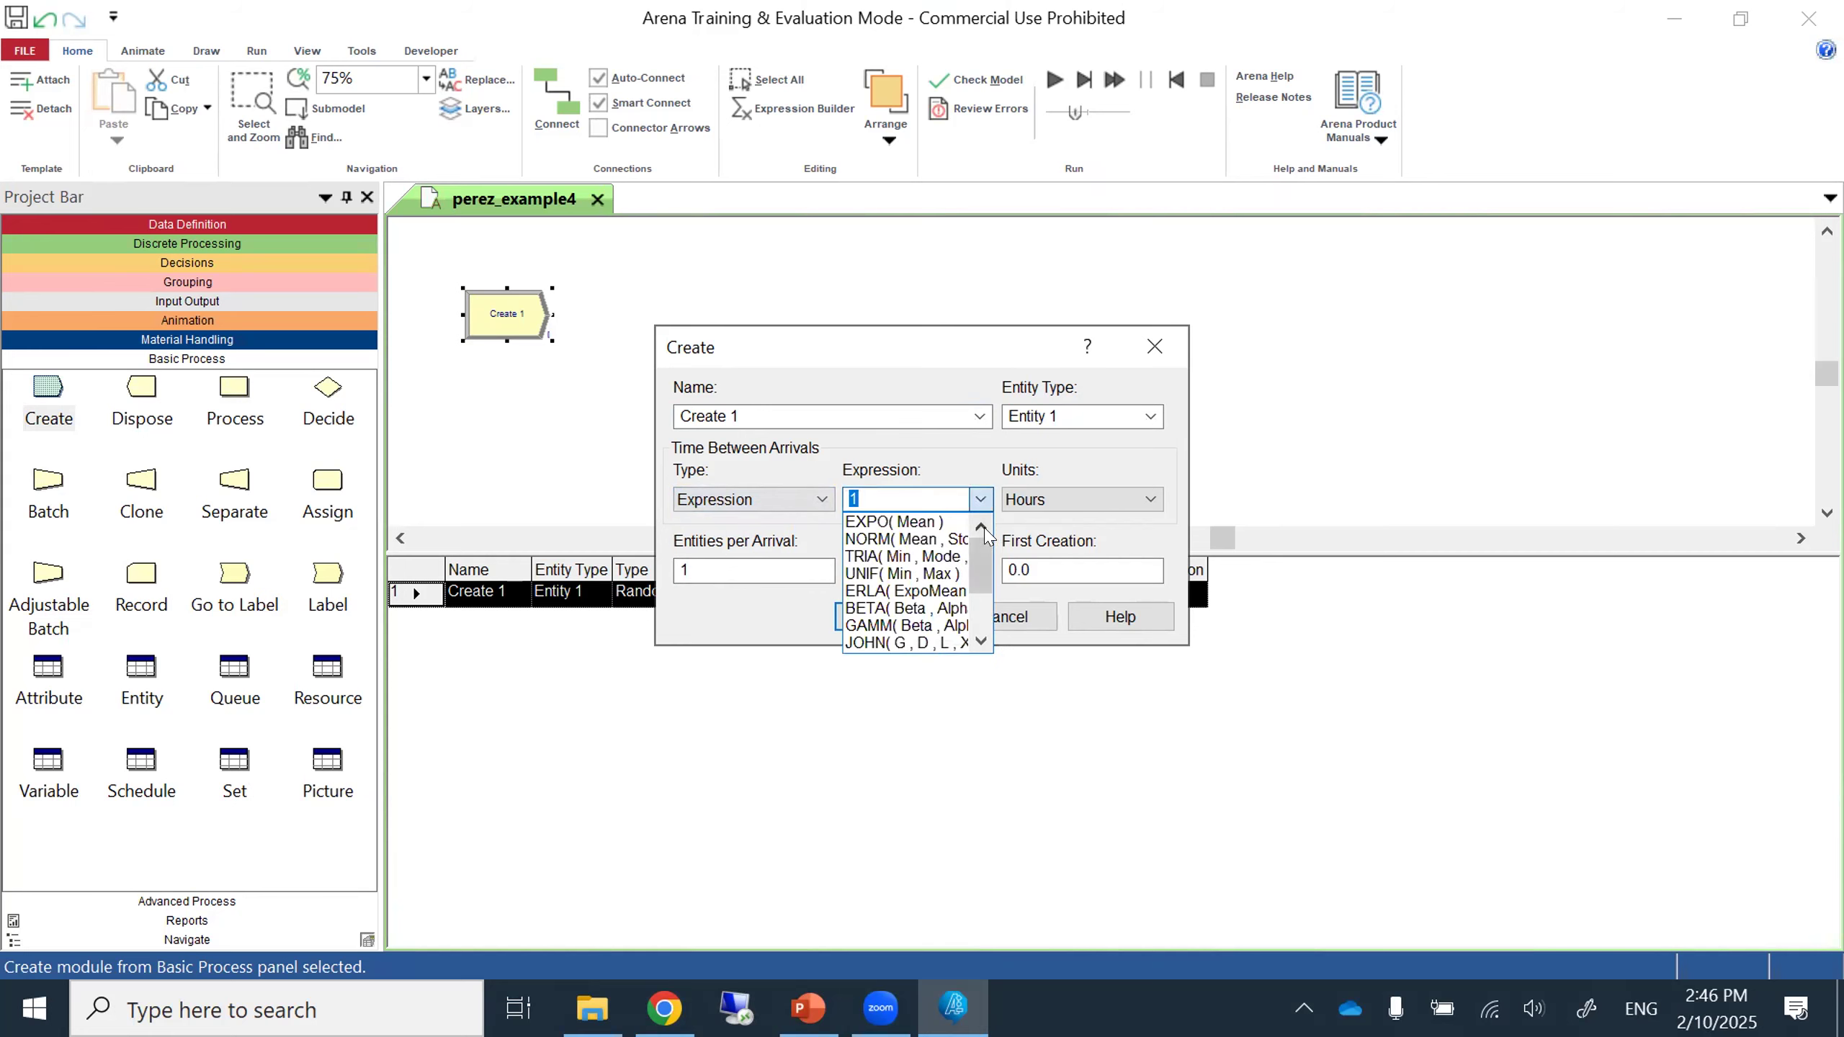
{"action": "mouse_move", "coordinate": [985, 565]}
{"action": "left_mouse_down"}
{"action": "mouse_move", "coordinate": [982, 632]}
{"action": "mouse_move", "coordinate": [987, 576]}
{"action": "left_mouse_up"}
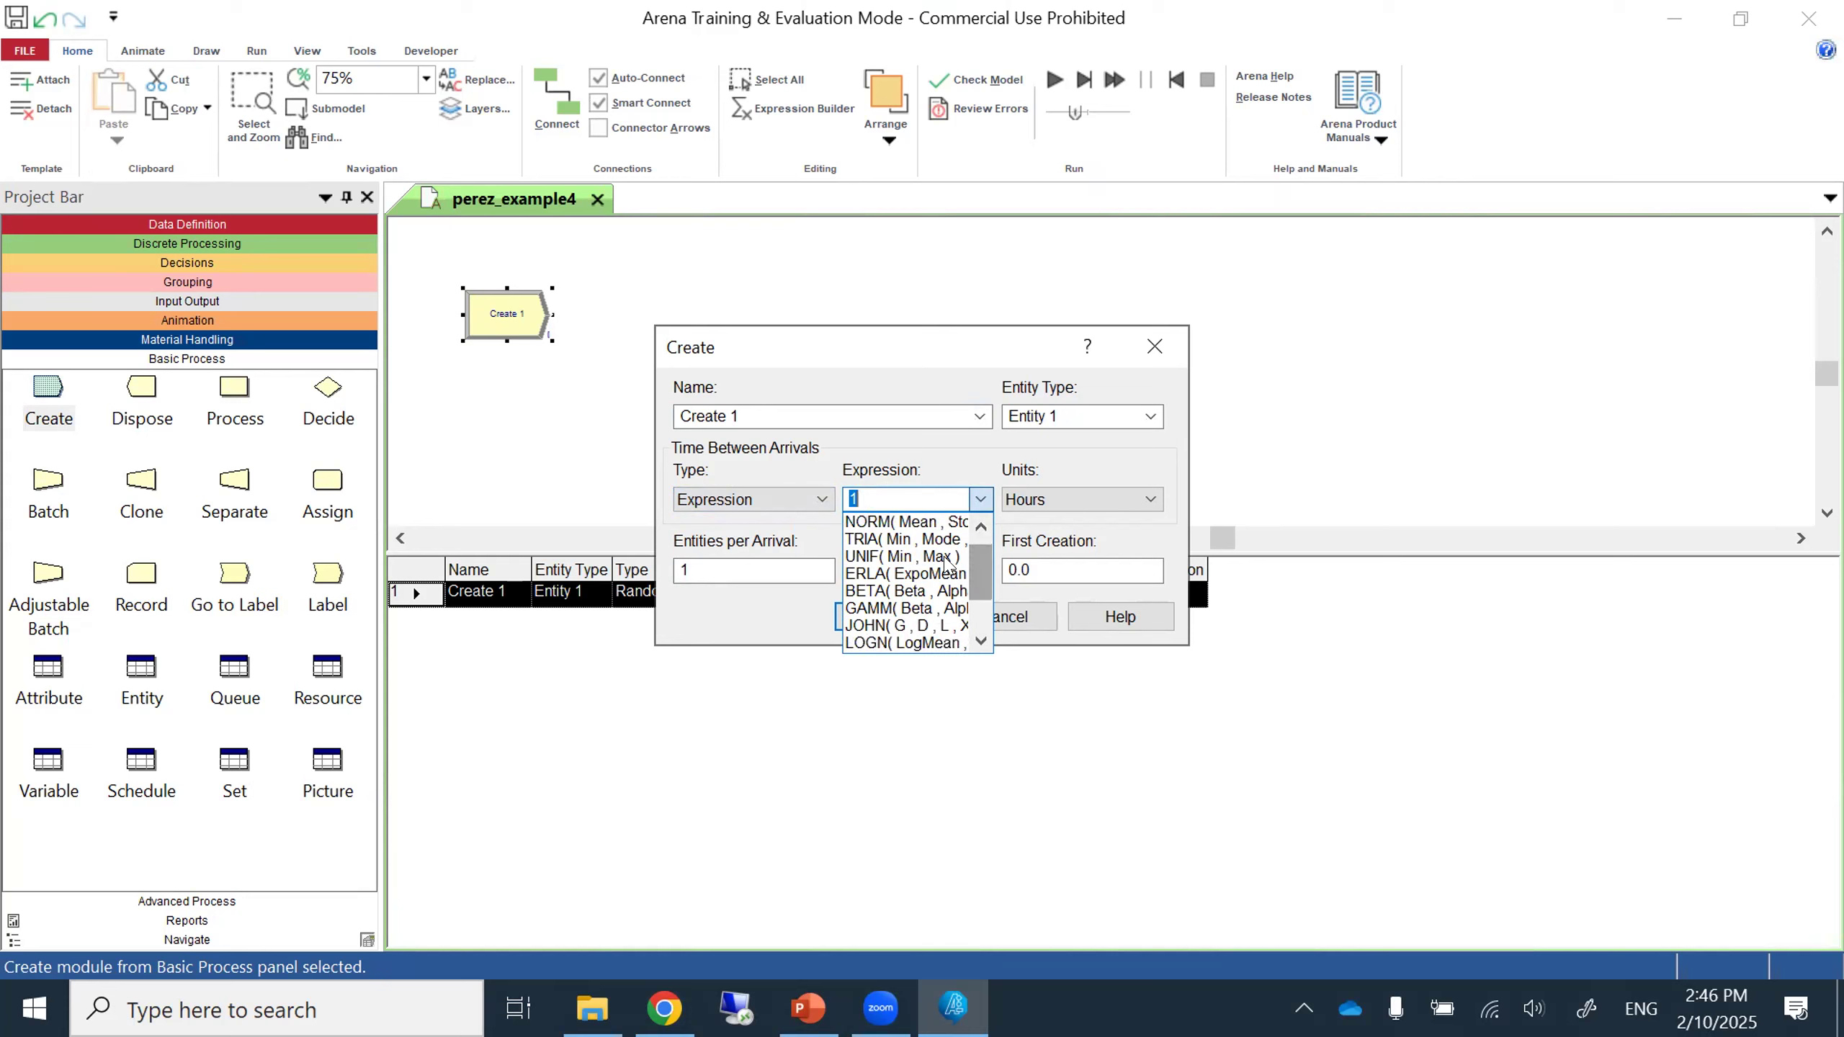
{"action": "left_click", "coordinate": [872, 545]}
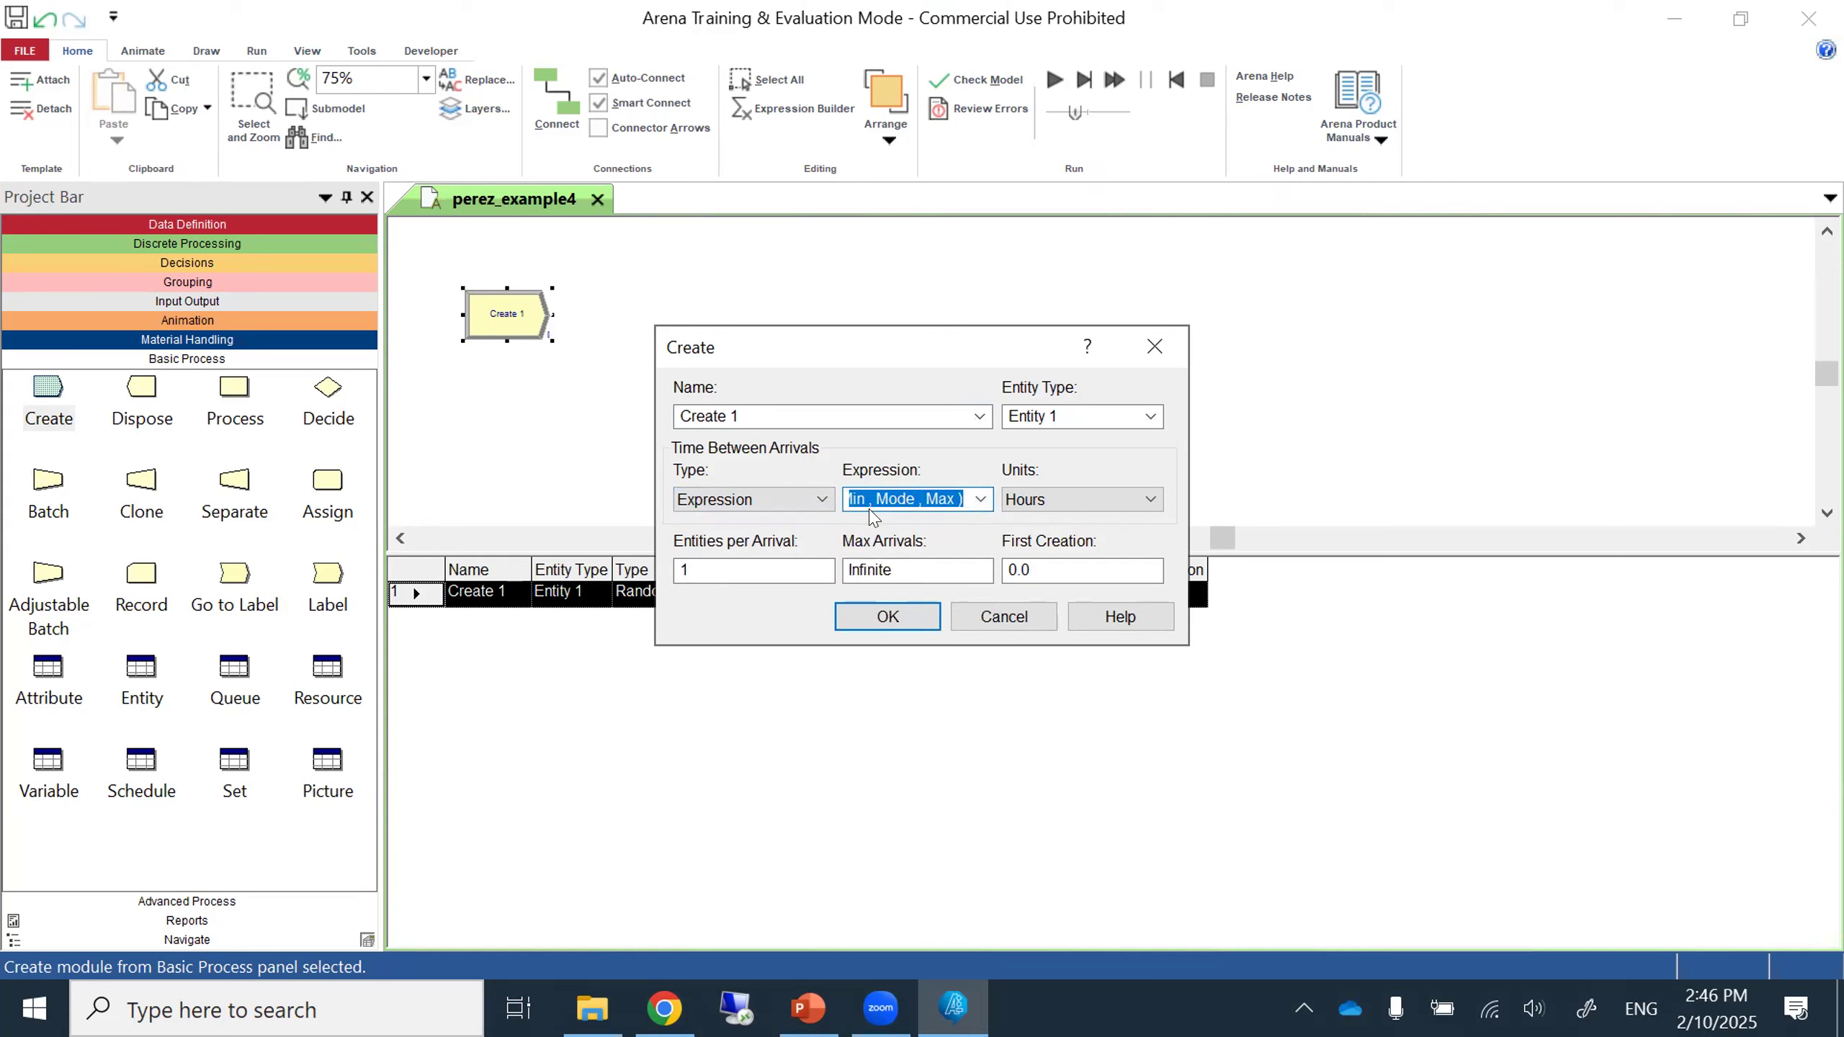
{"action": "left_click", "coordinate": [979, 502]}
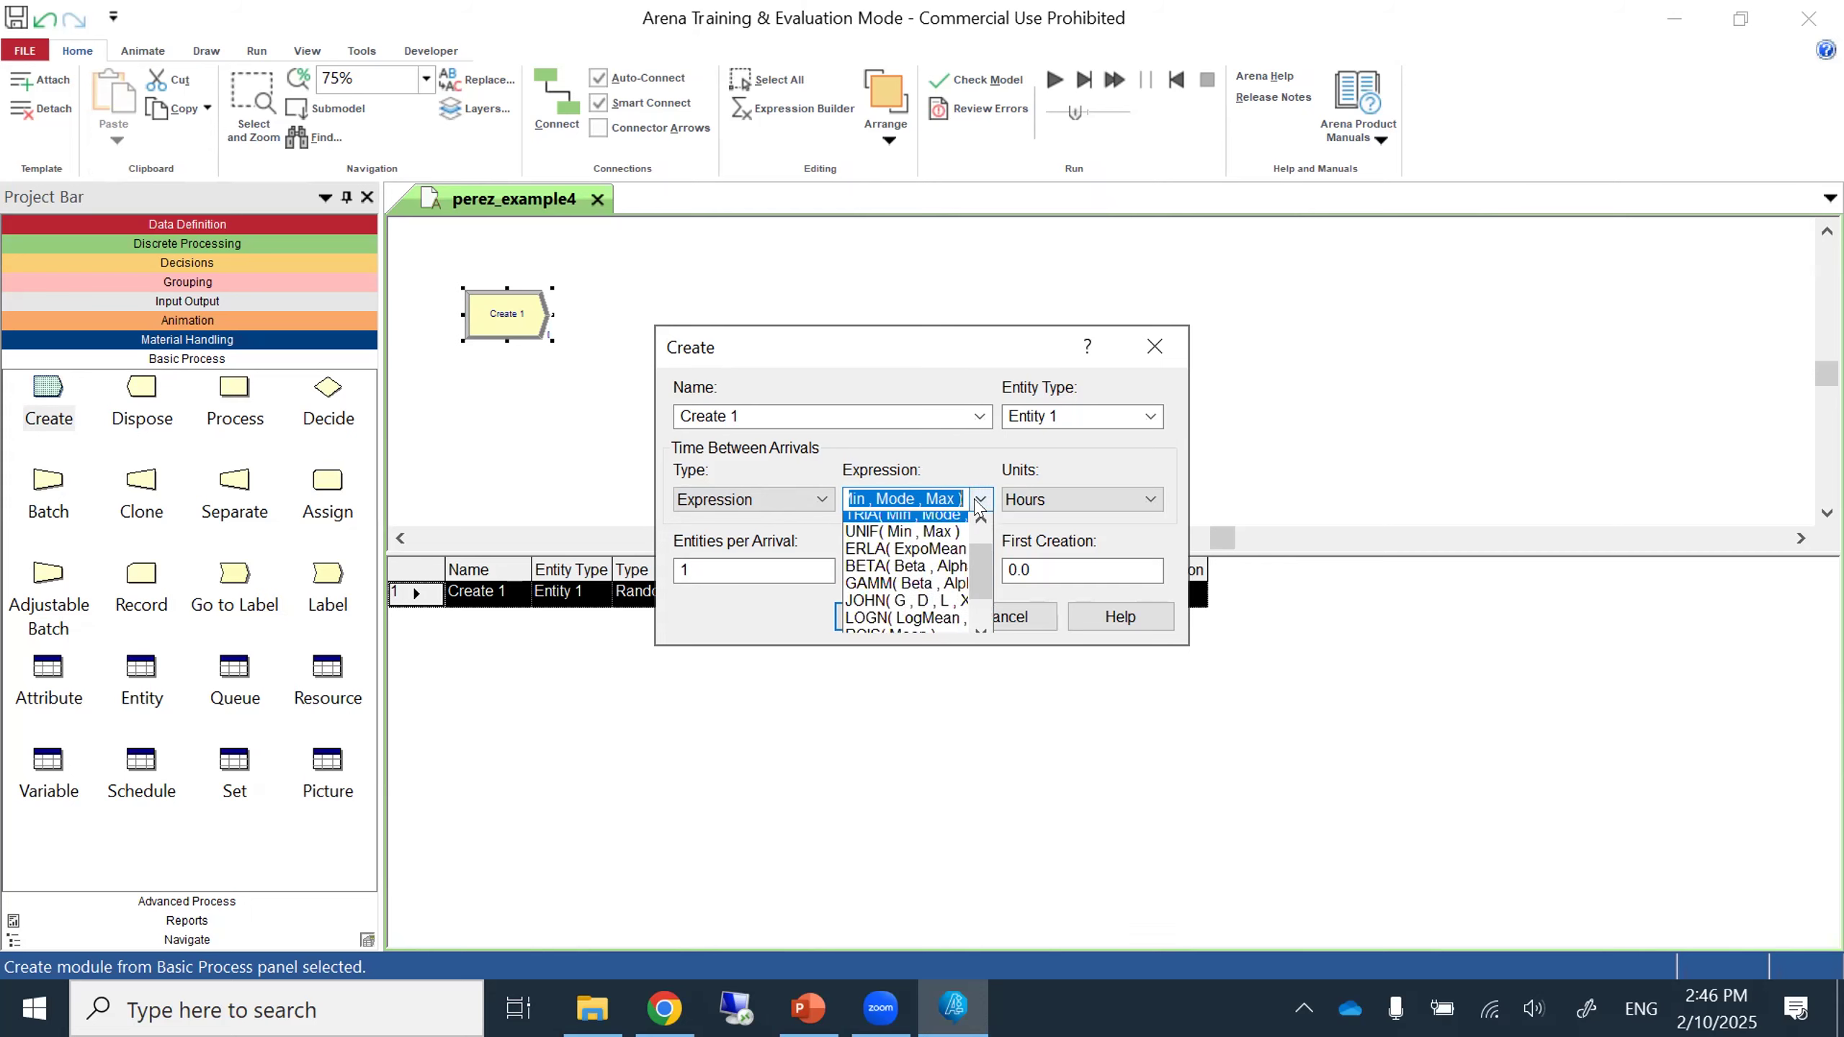
{"action": "left_click", "coordinate": [933, 539]}
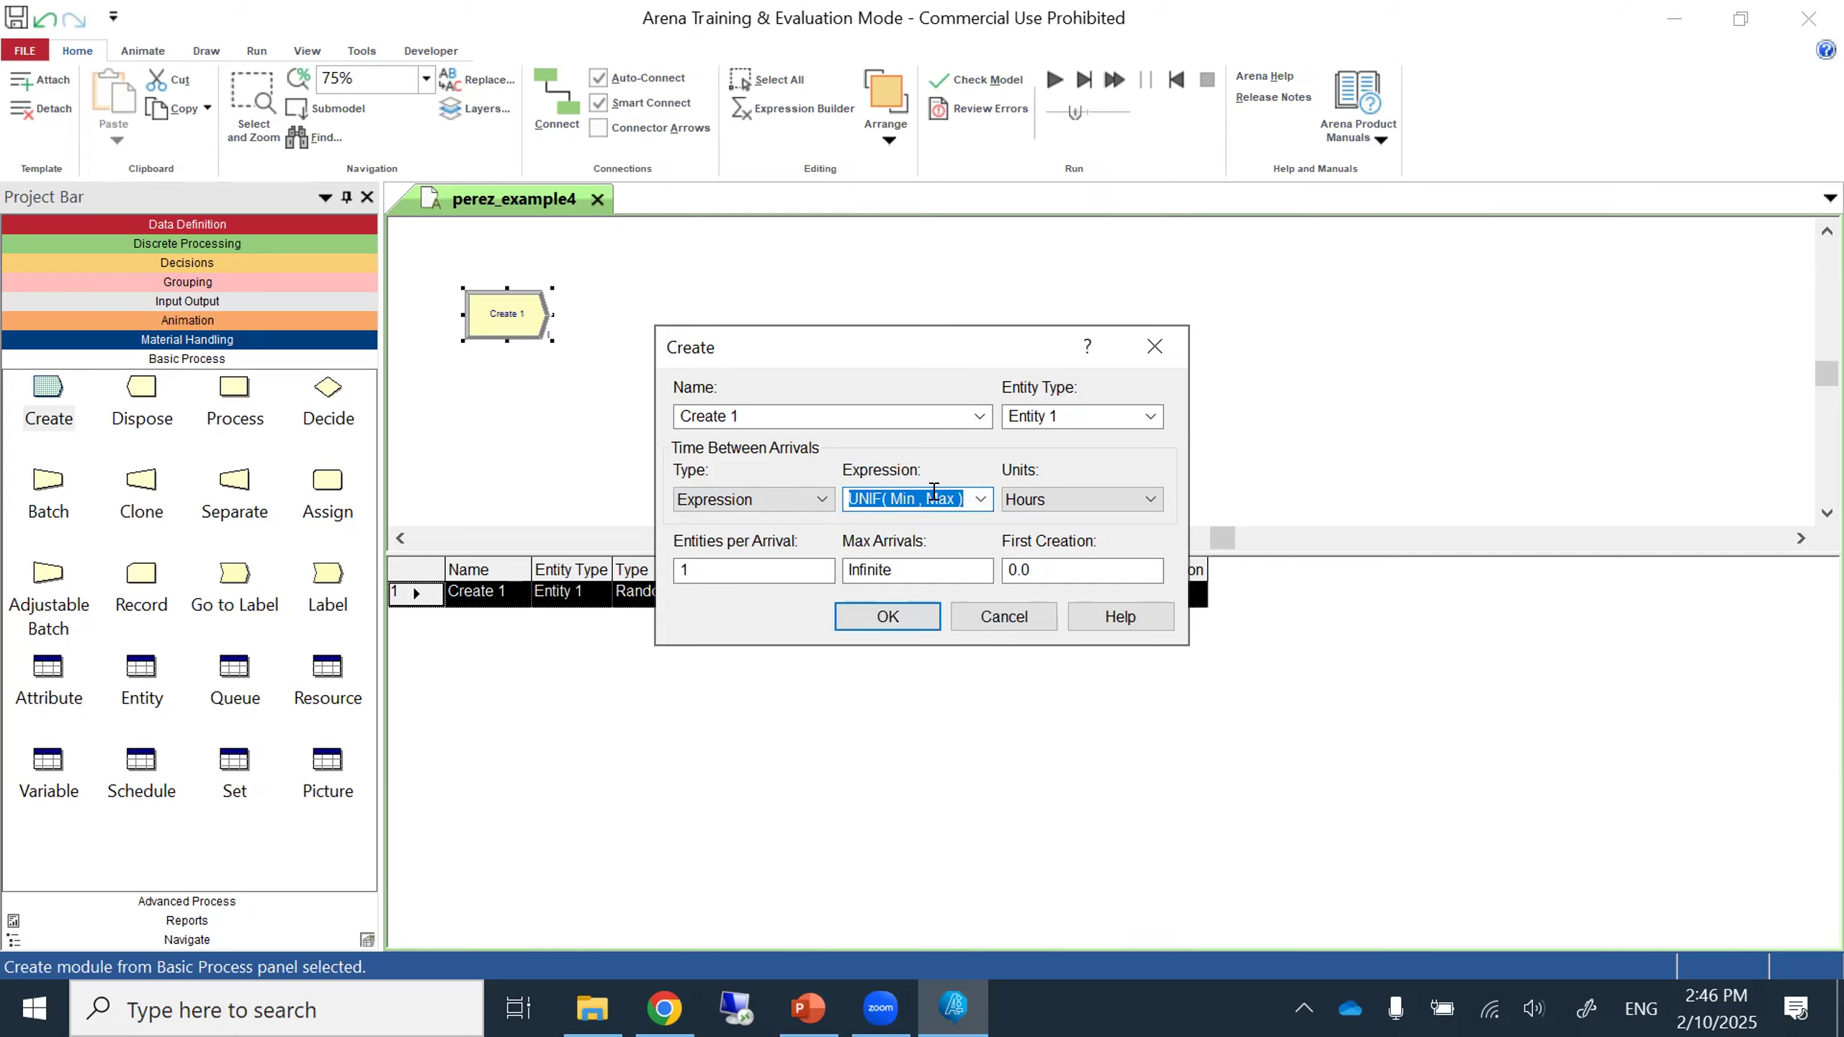
- Set the Create module's time between arrivals to Random (Expo) with a value of 4.4 minutes and accept the settings
{"action": "left_click", "coordinate": [822, 502]}
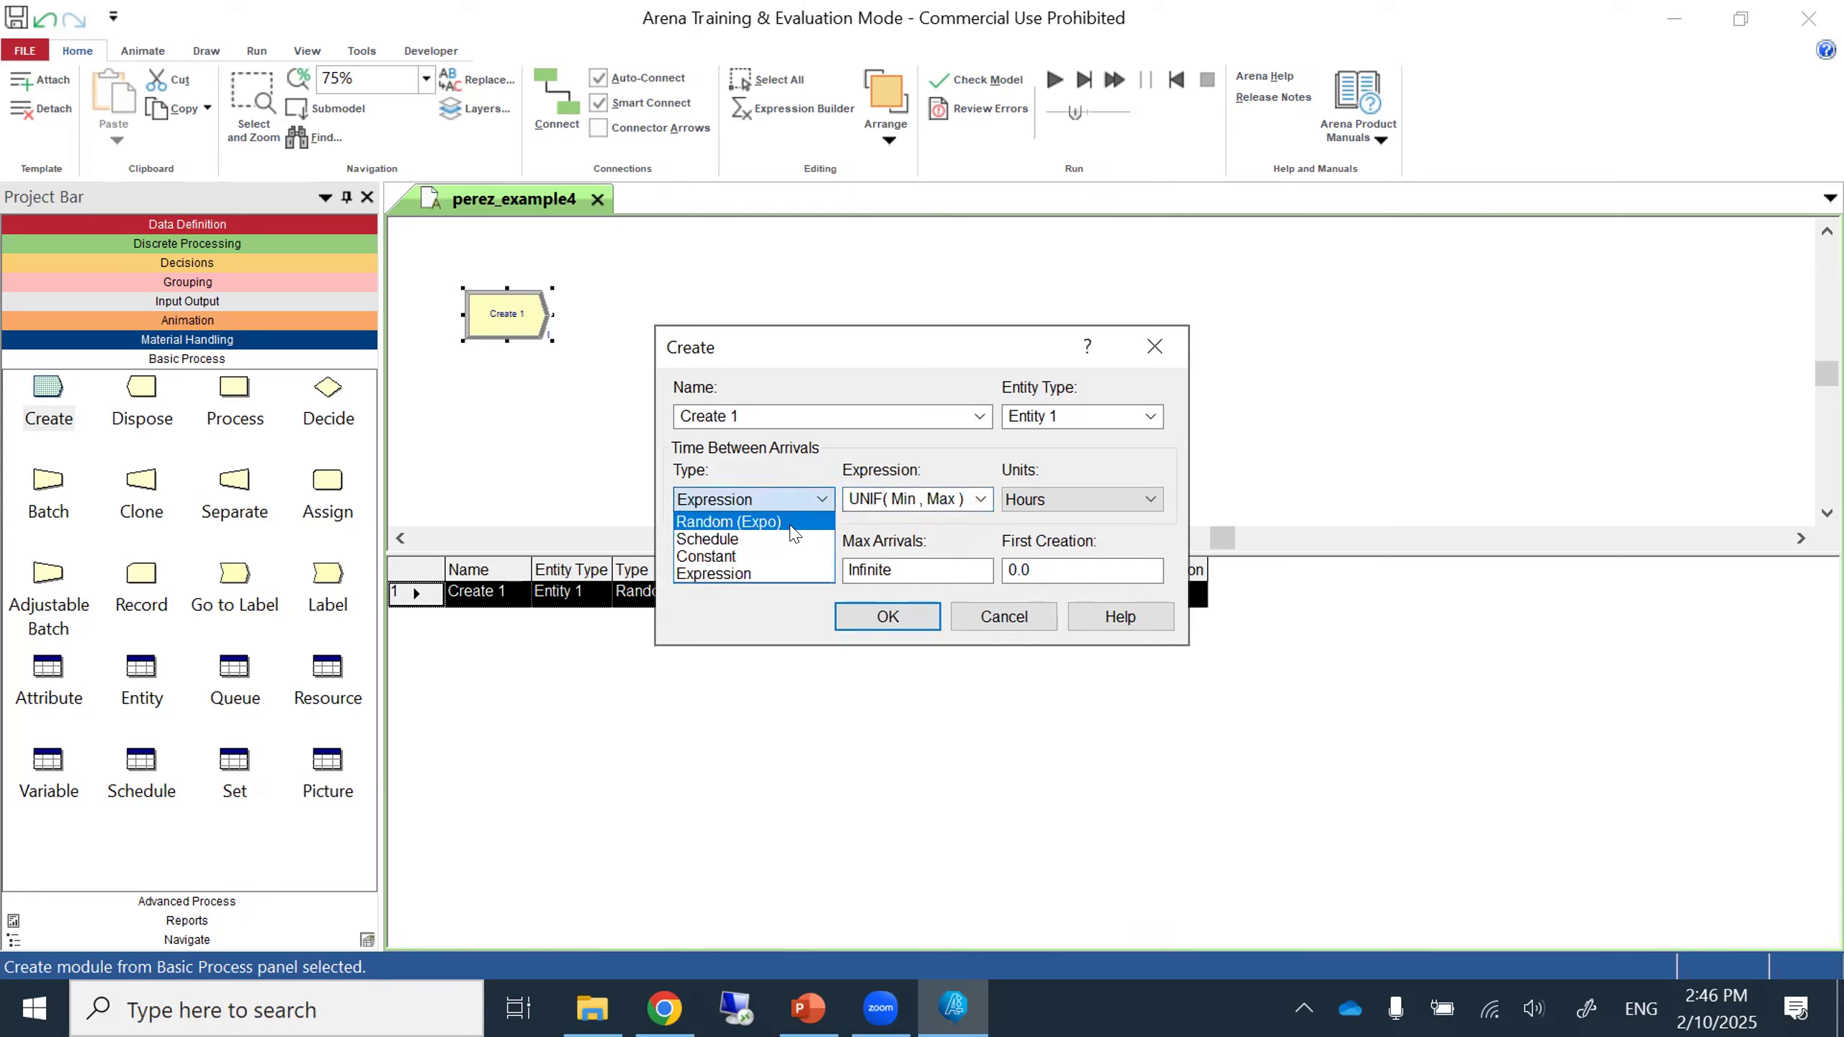
{"action": "left_click", "coordinate": [793, 524]}
{"action": "double_click", "coordinate": [902, 504]}
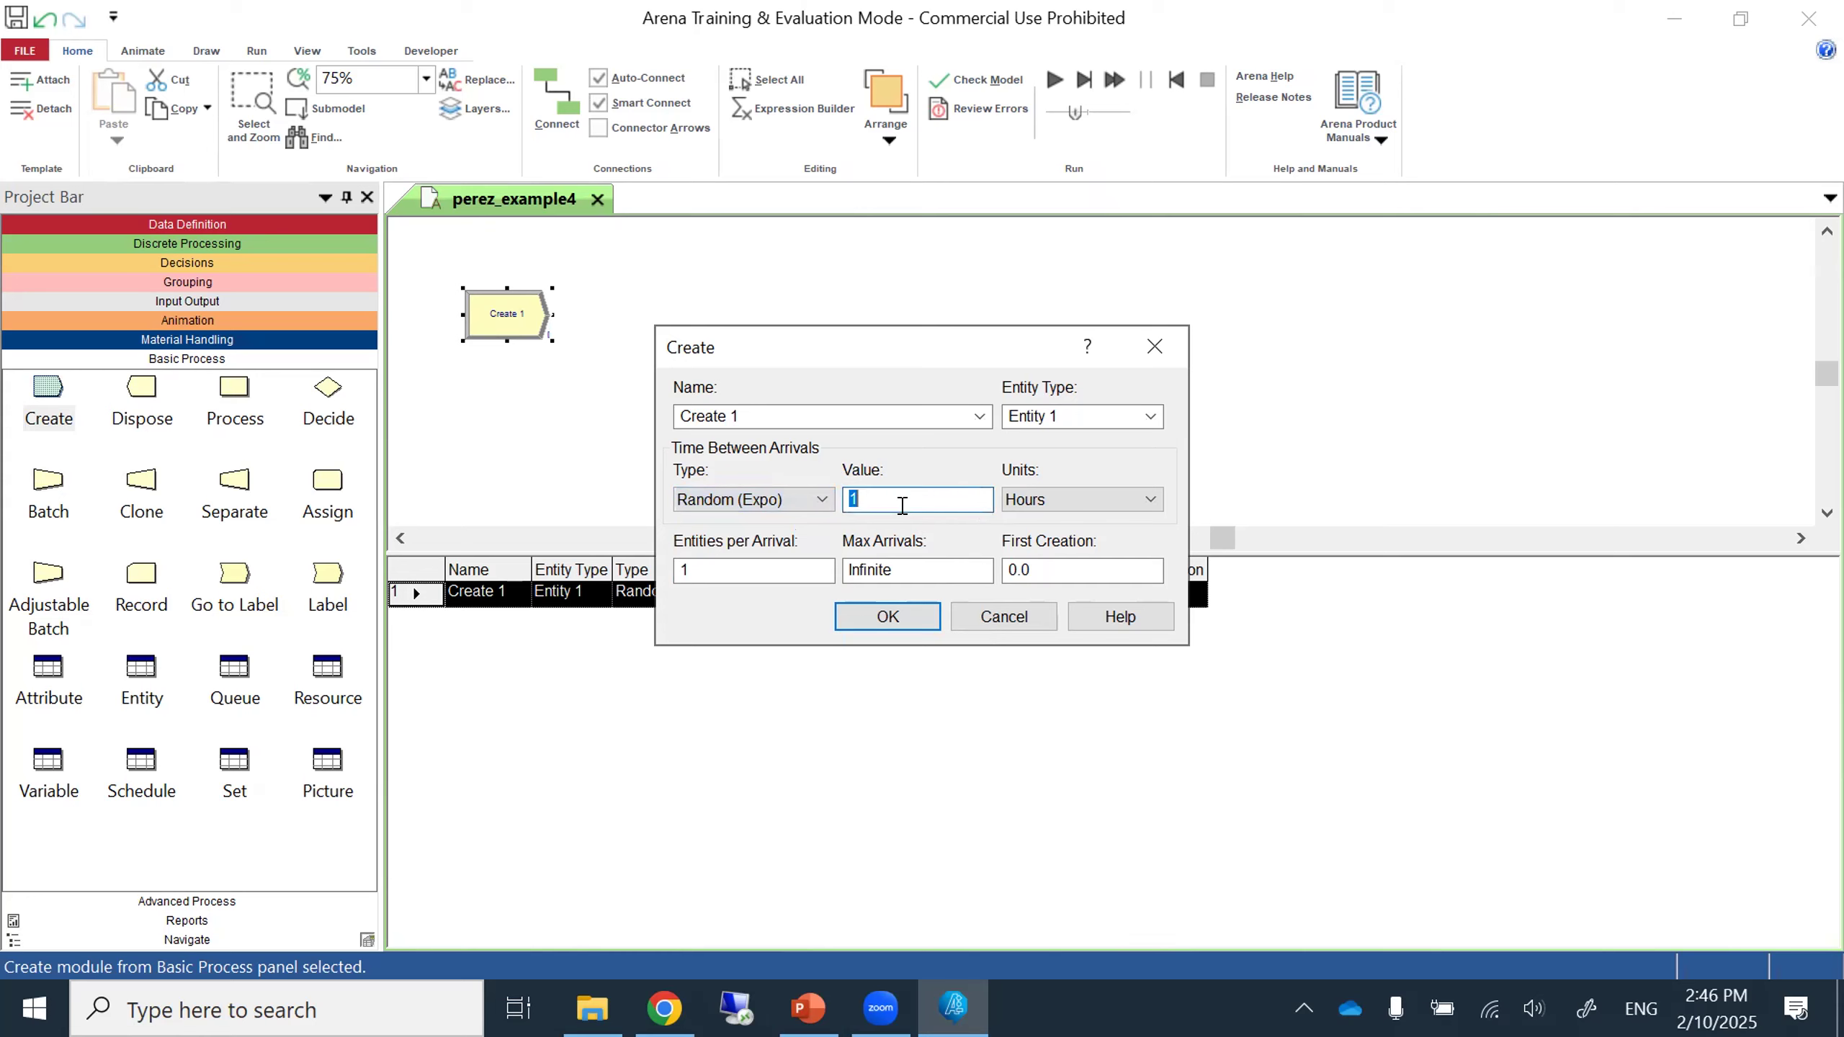
{"action": "type", "text": "4.4"}
{"action": "left_click", "coordinate": [1119, 500]}
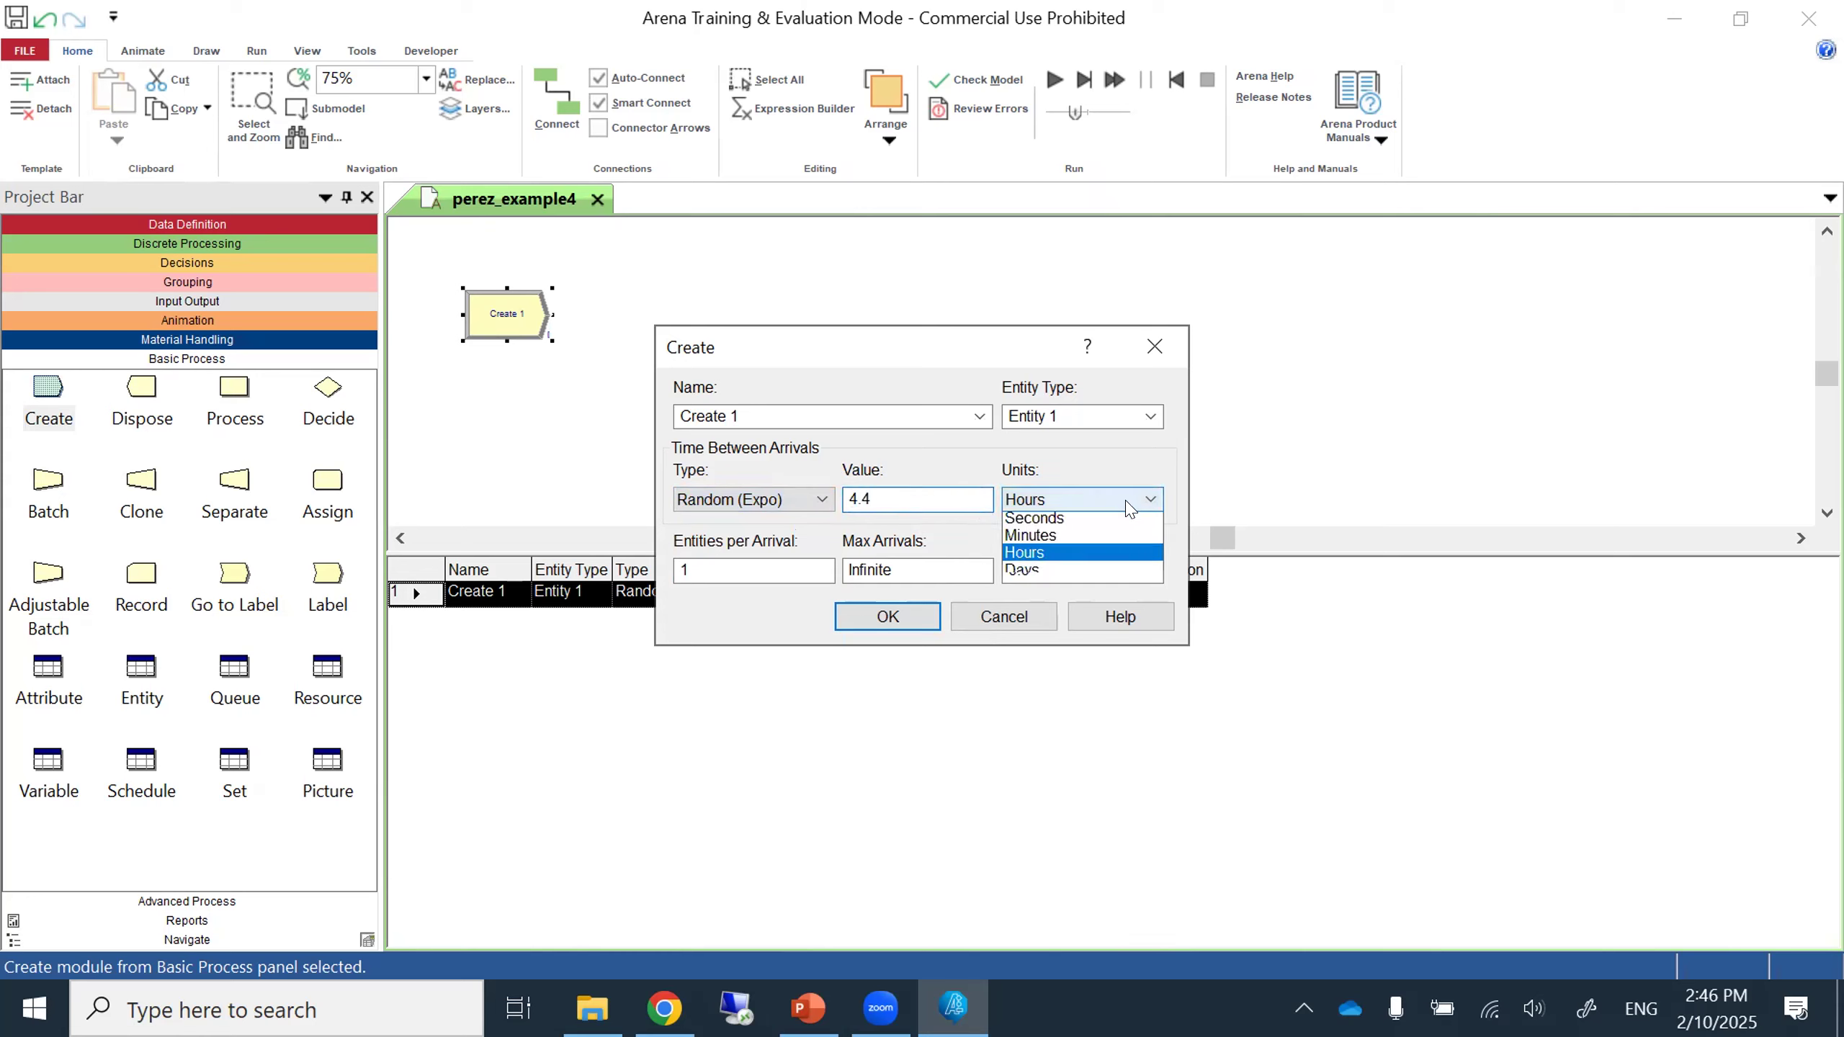
{"action": "left_click", "coordinate": [1099, 540]}
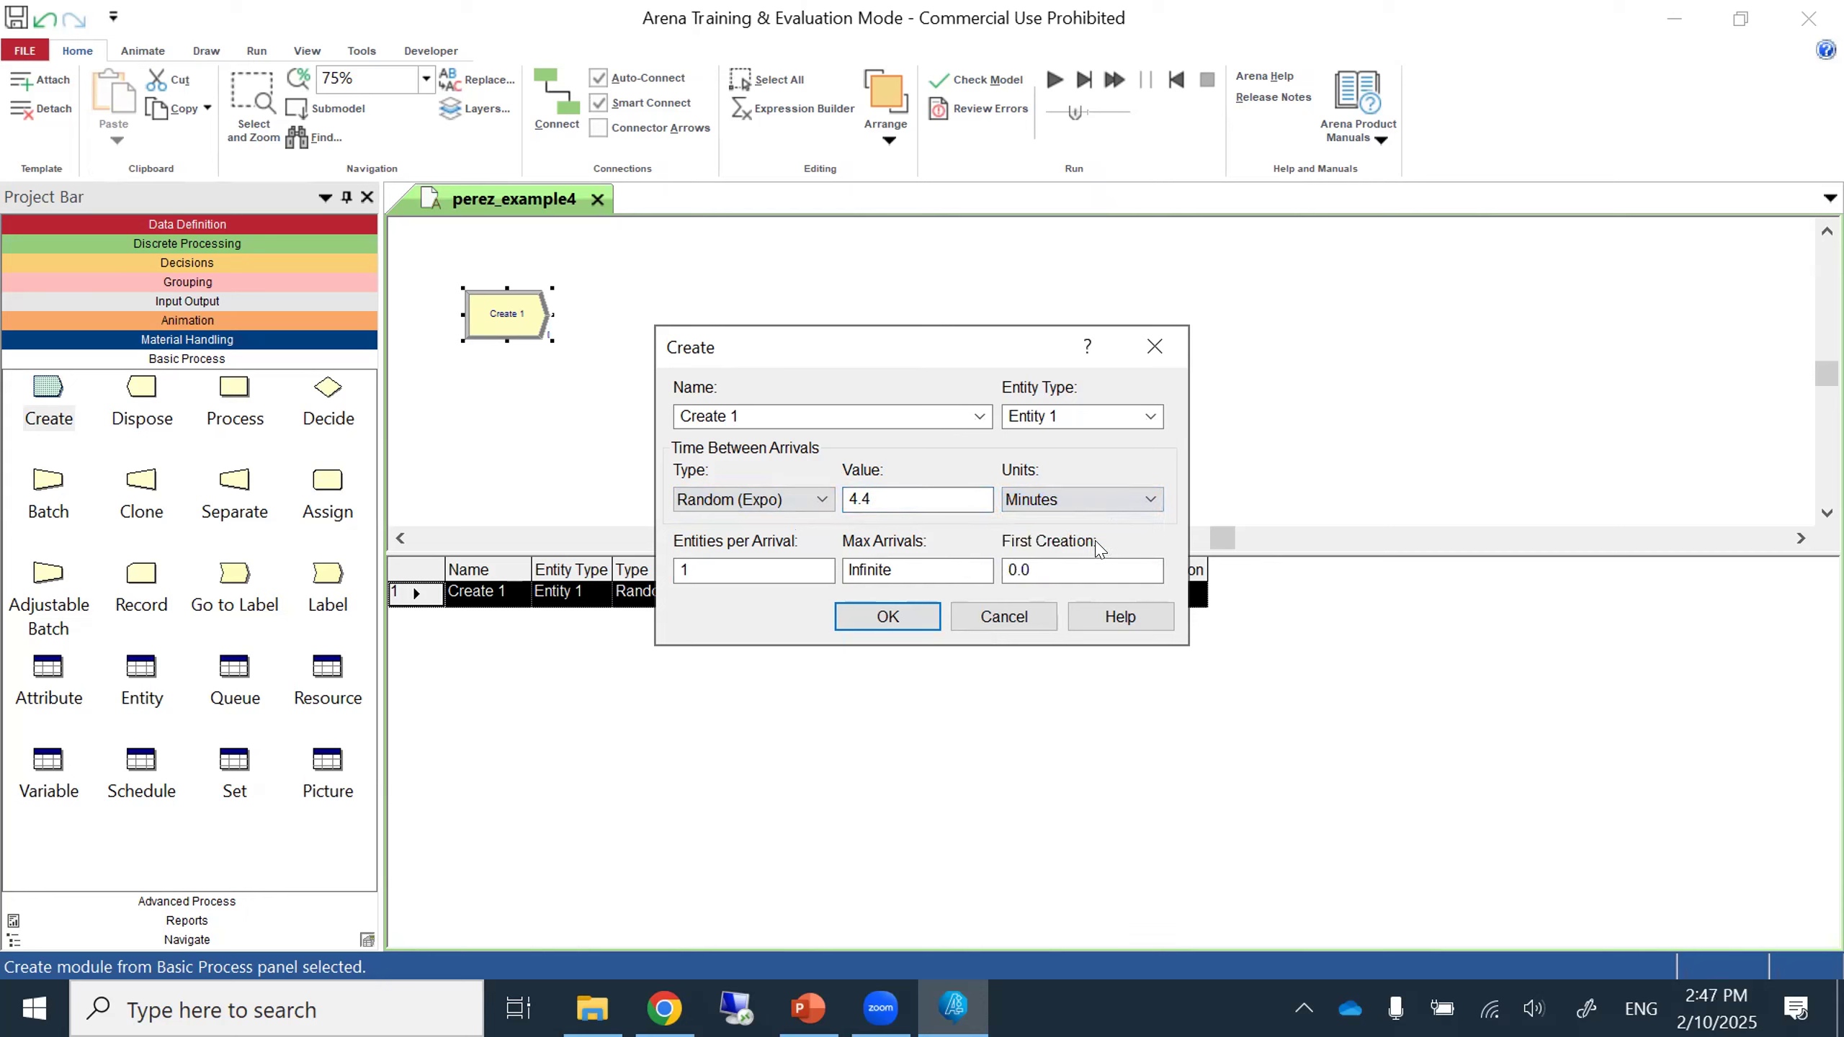
{"action": "left_click", "coordinate": [886, 616]}
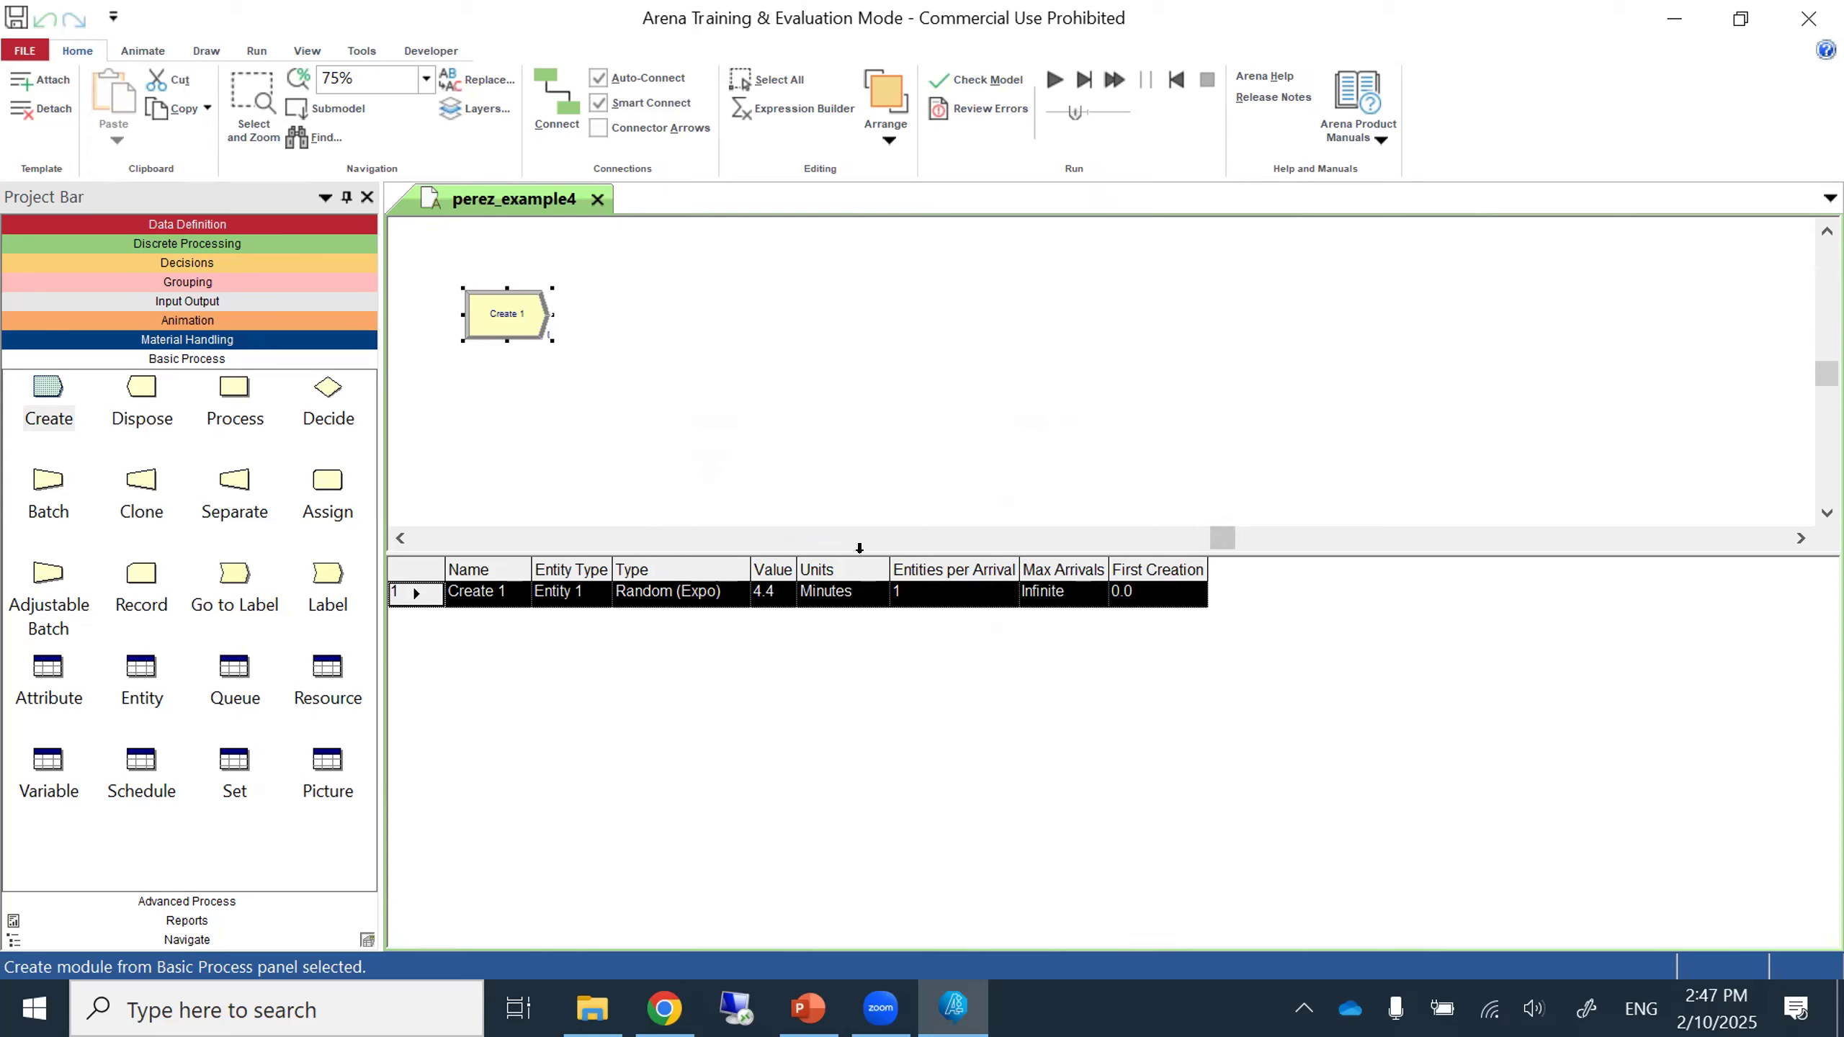
- Enlarge the flowchart view, recheck the Example slide in PowerPoint, and place an Assign module directly after the Create module
{"action": "left_click_drag", "start_coordinate": [860, 545], "coordinate": [836, 723]}
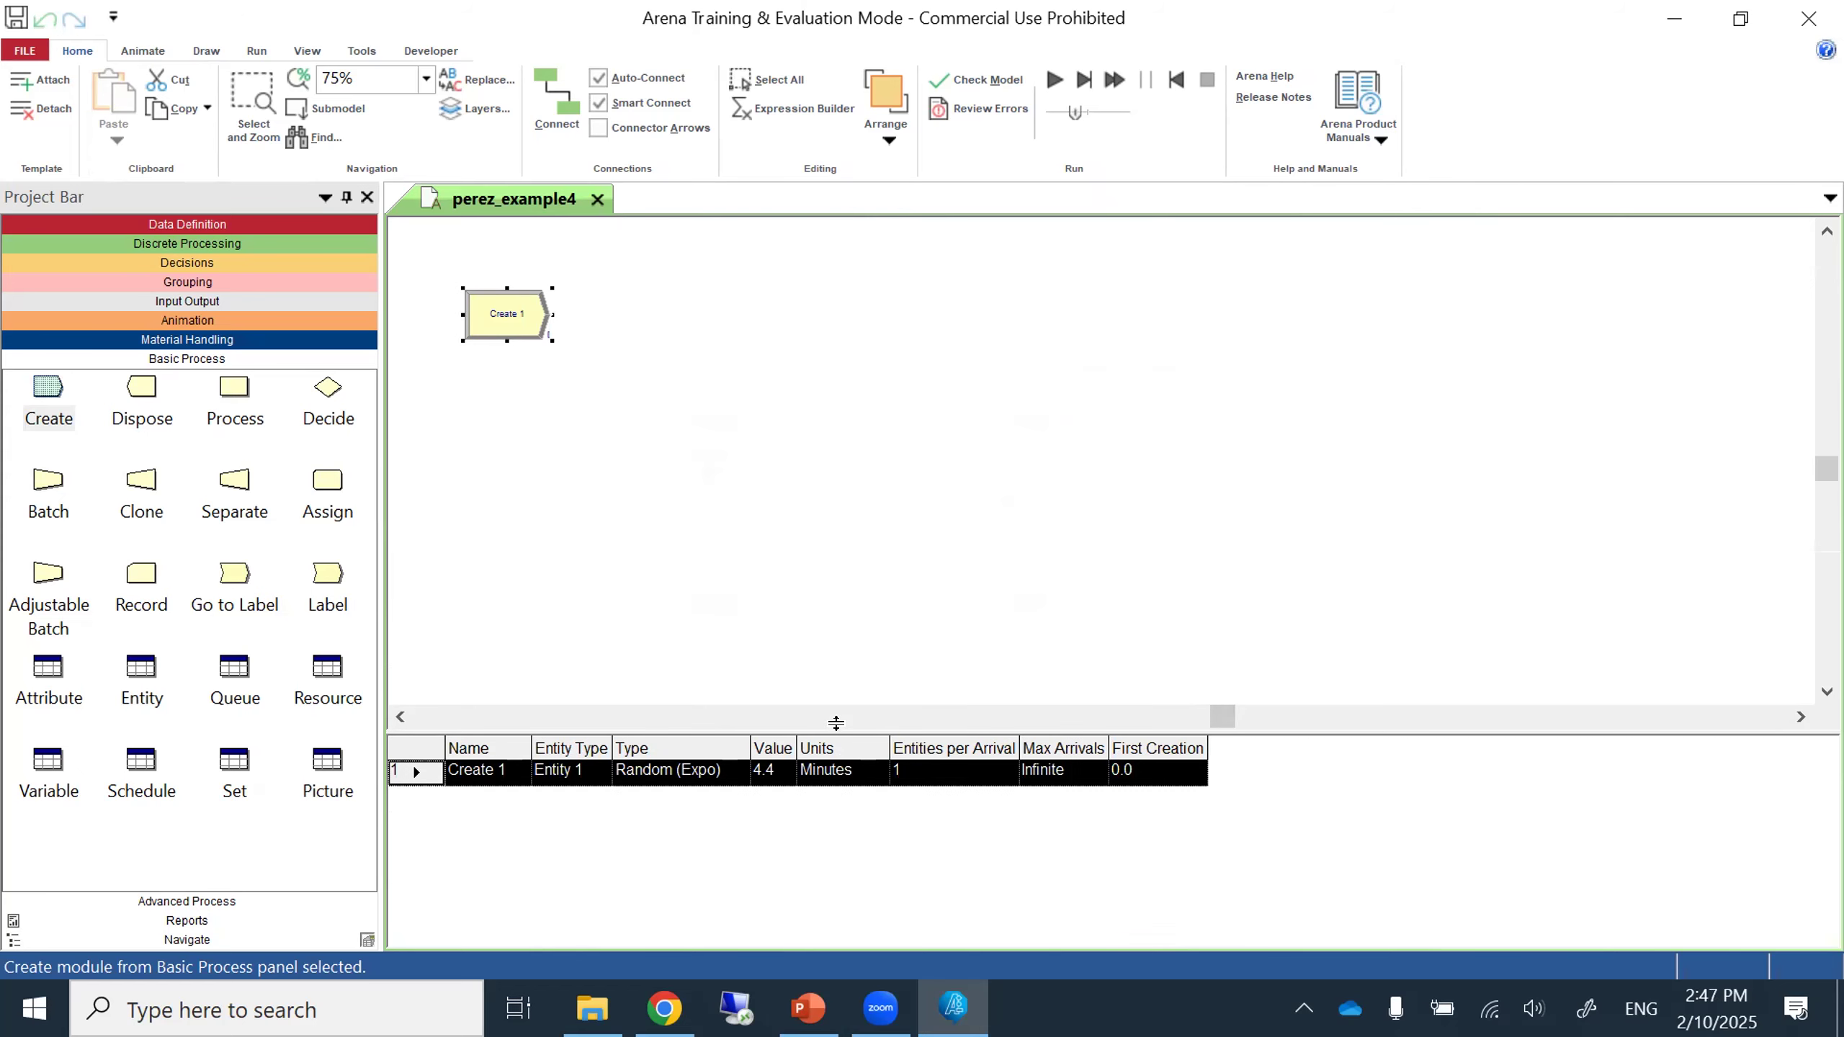
{"action": "left_click", "coordinate": [808, 1007]}
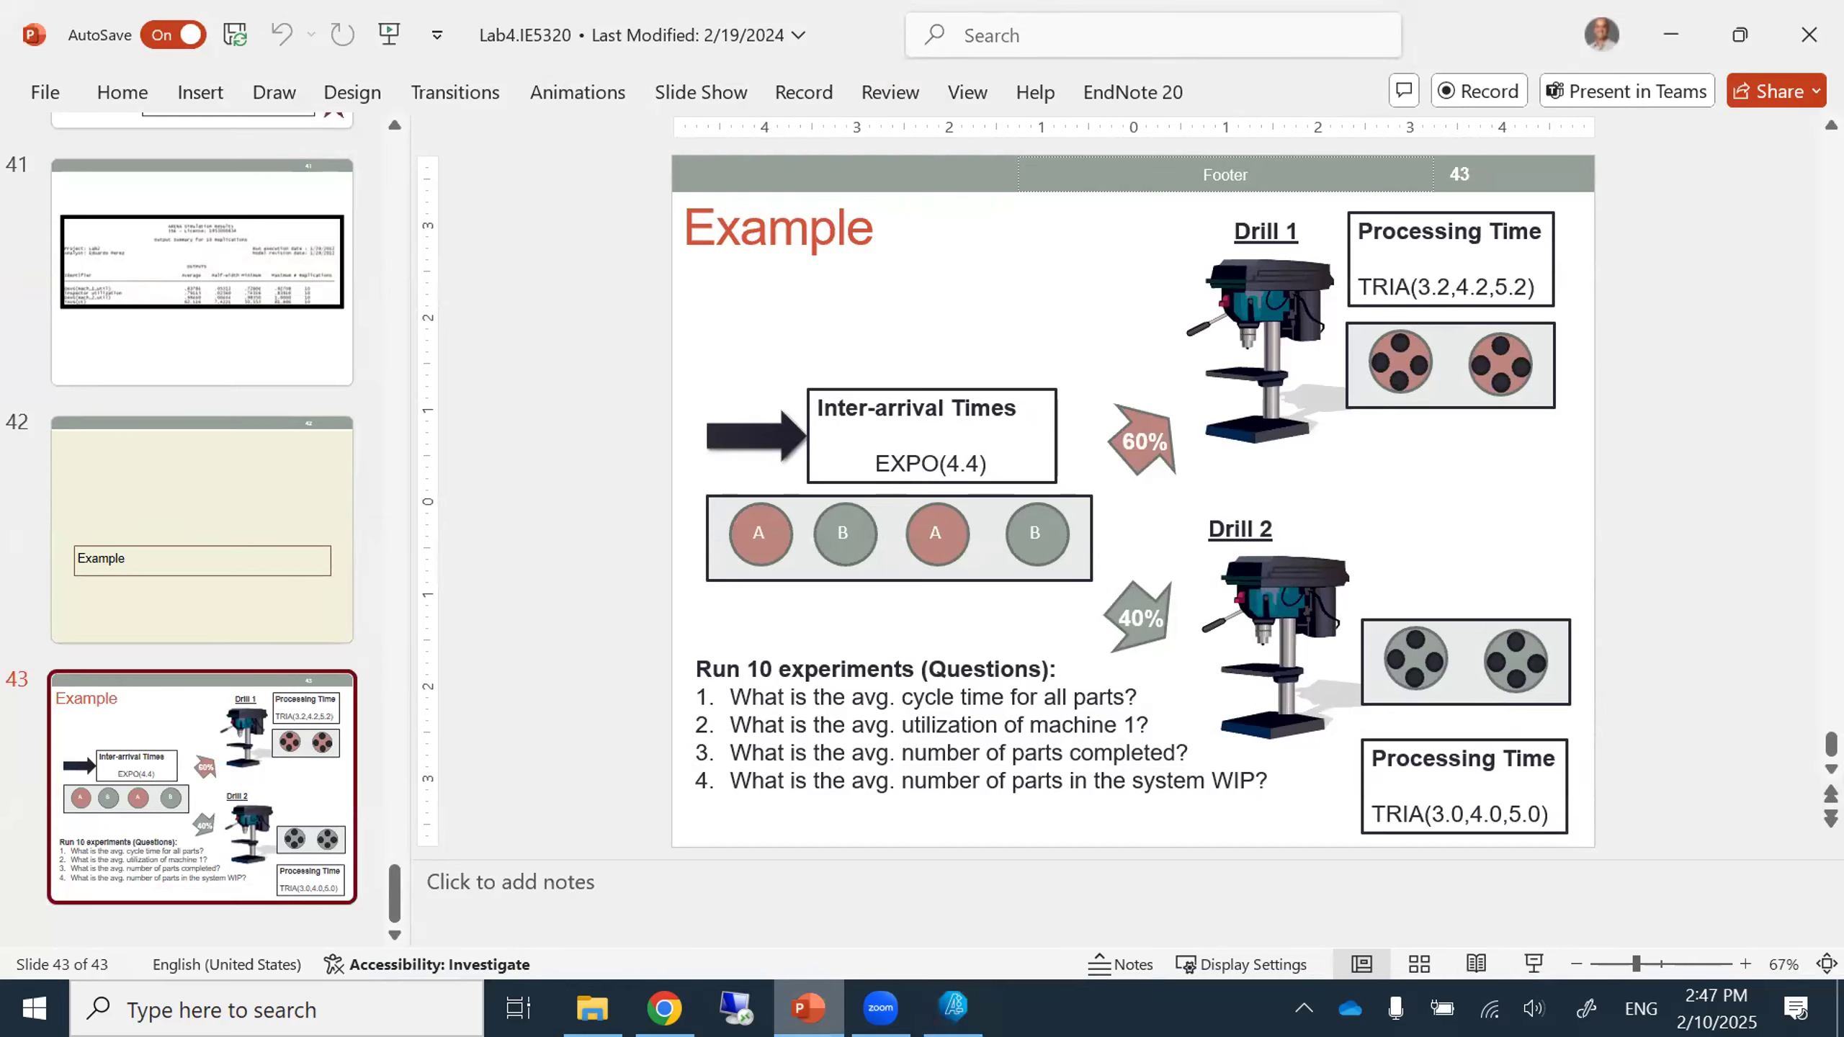
{"action": "left_click", "coordinate": [808, 1007]}
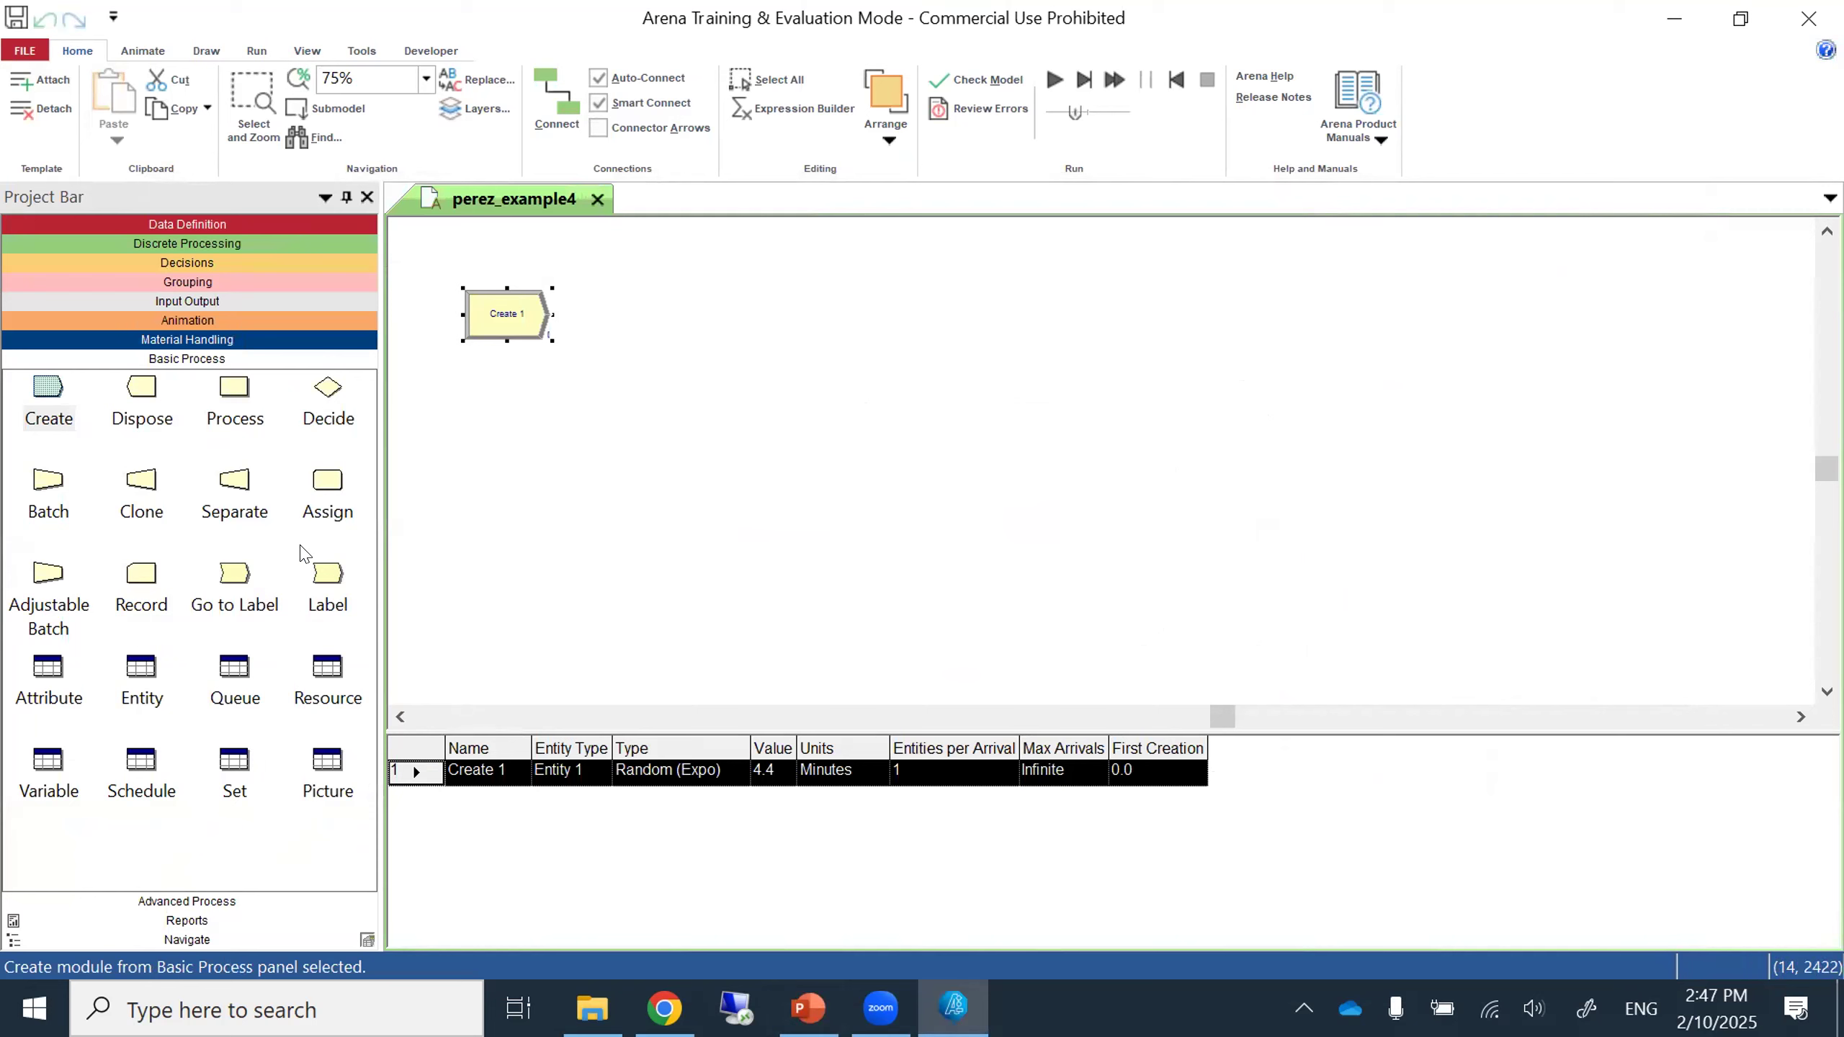
{"action": "left_click_drag", "start_coordinate": [329, 491], "coordinate": [600, 314]}
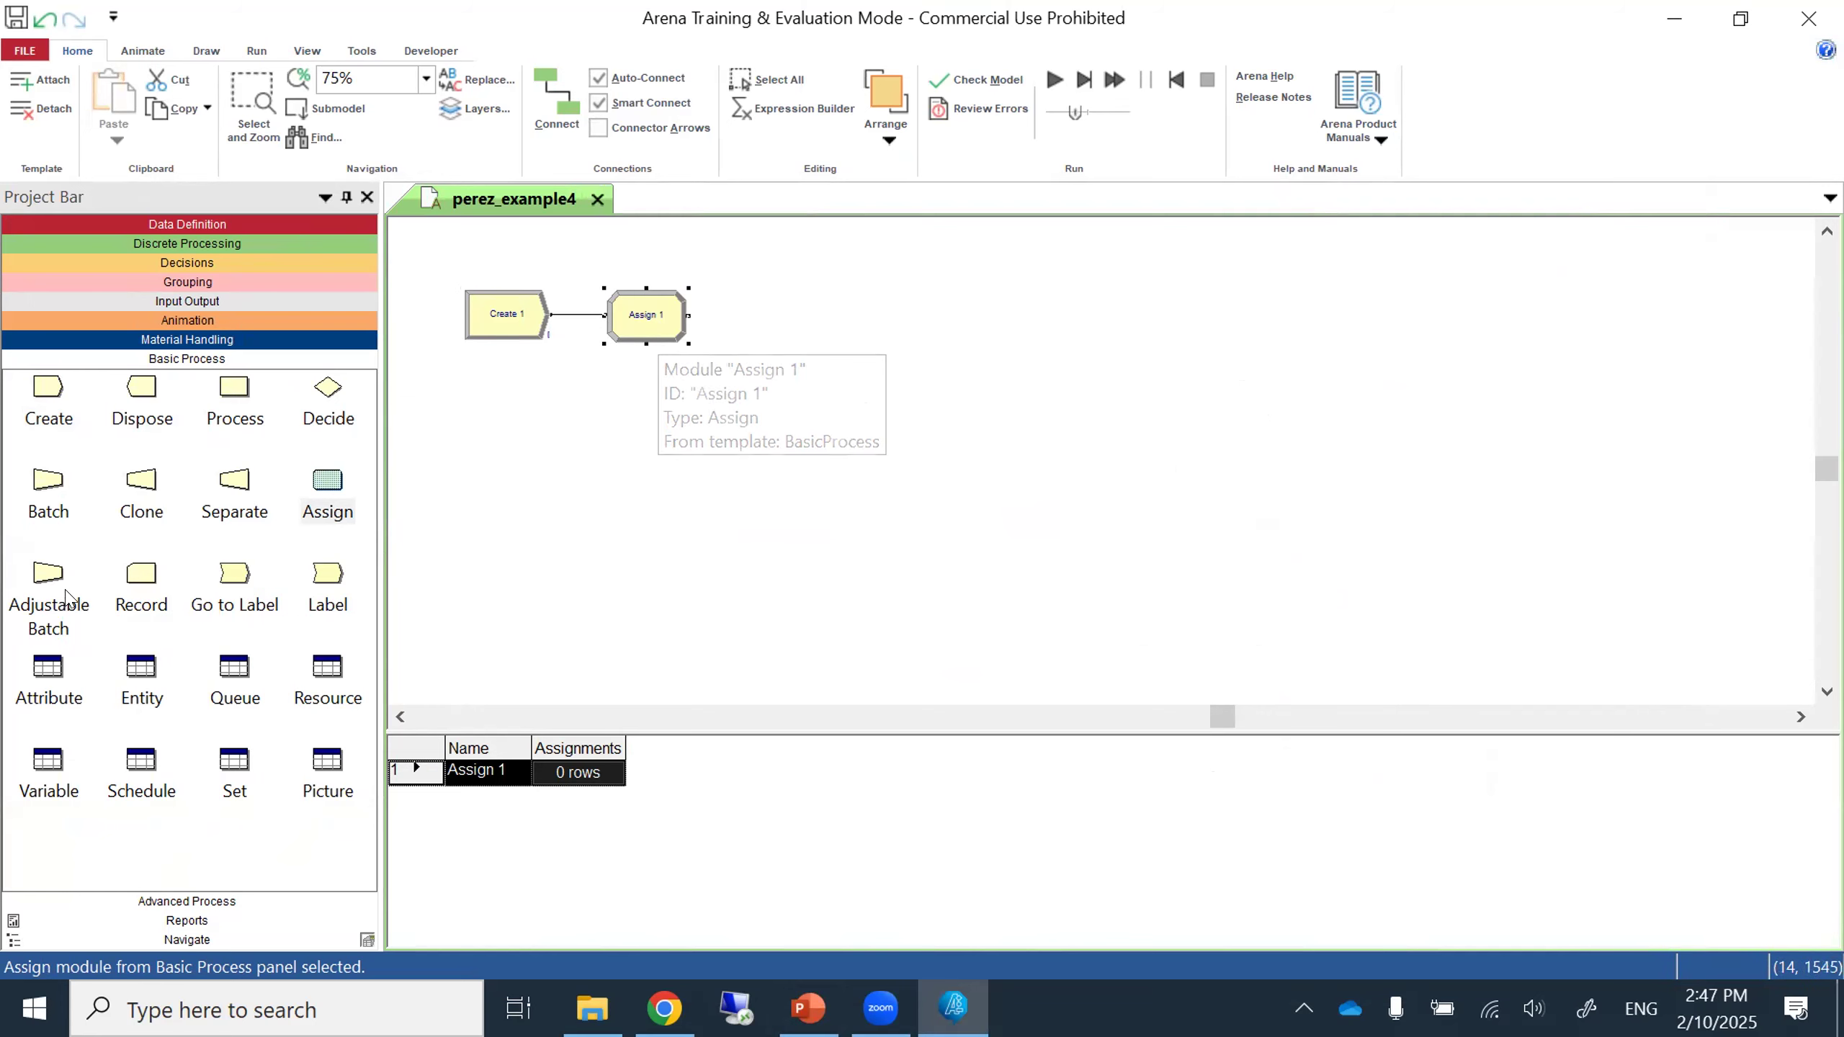
- Add a new row to the Attribute data module's spreadsheet
{"action": "left_click", "coordinate": [46, 664]}
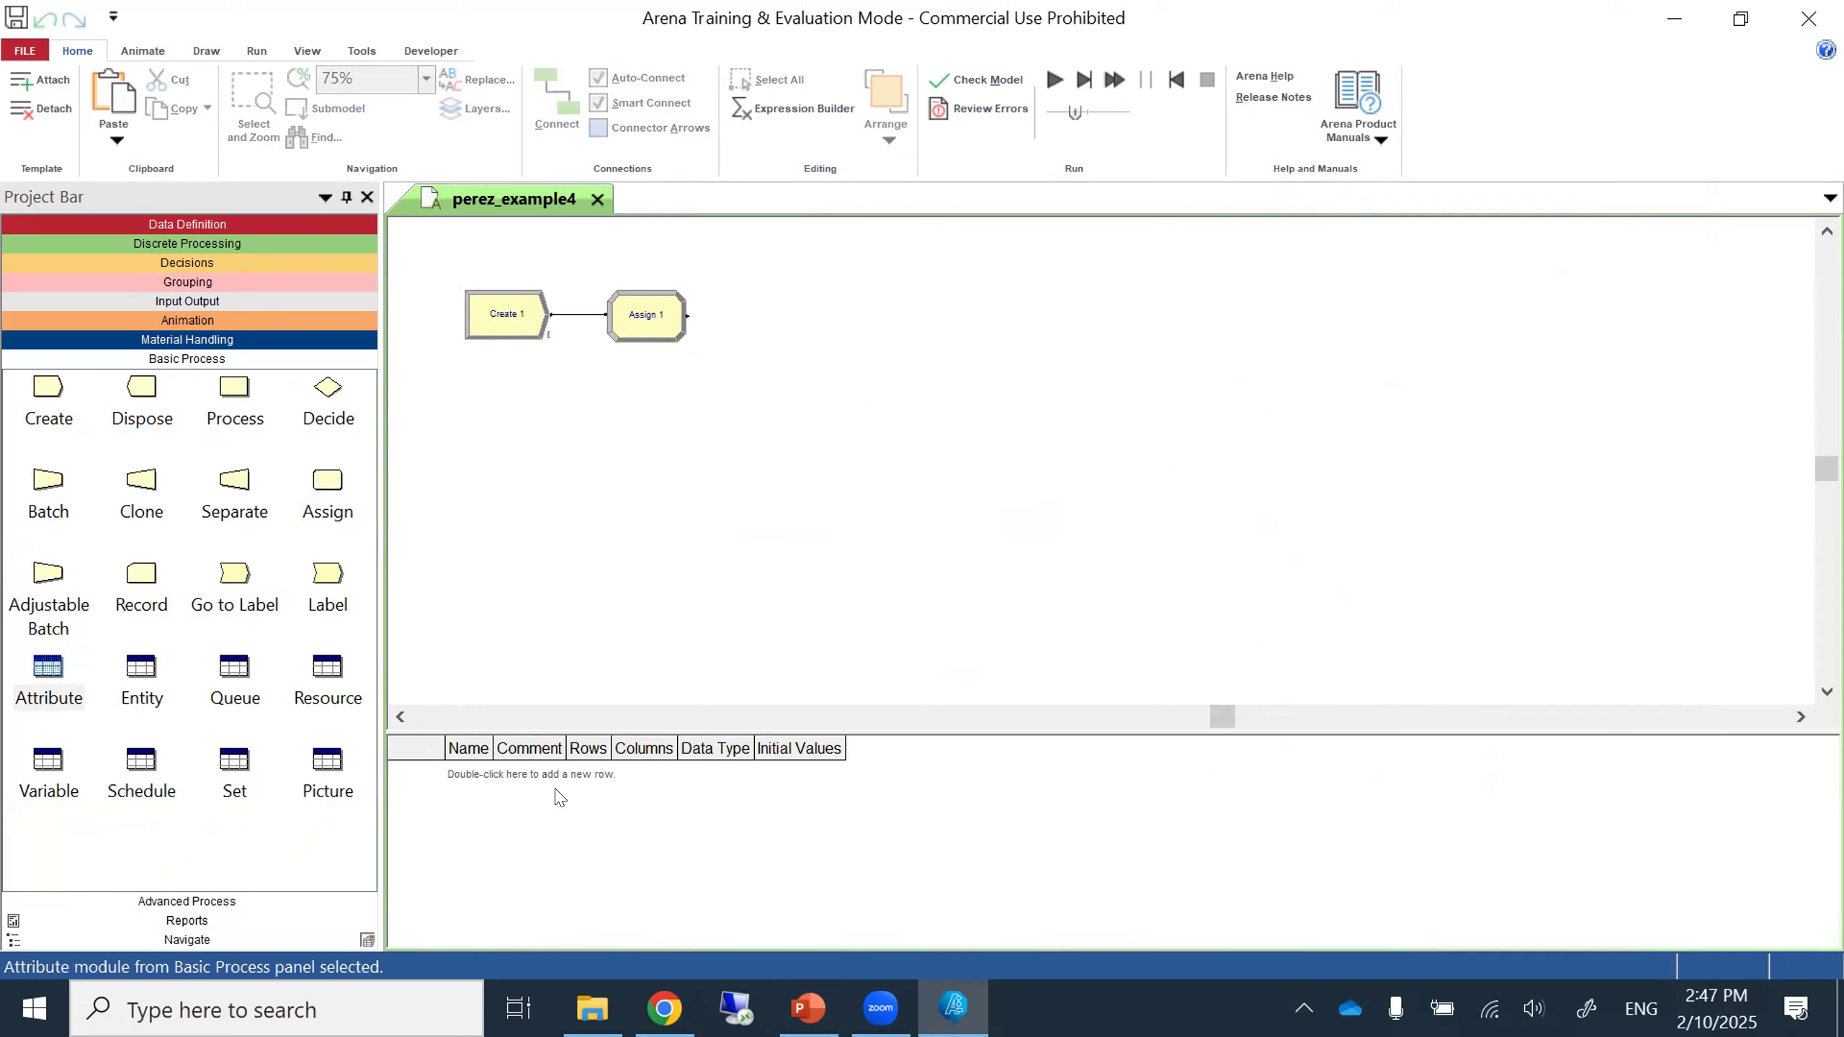
{"action": "left_click", "coordinate": [48, 667]}
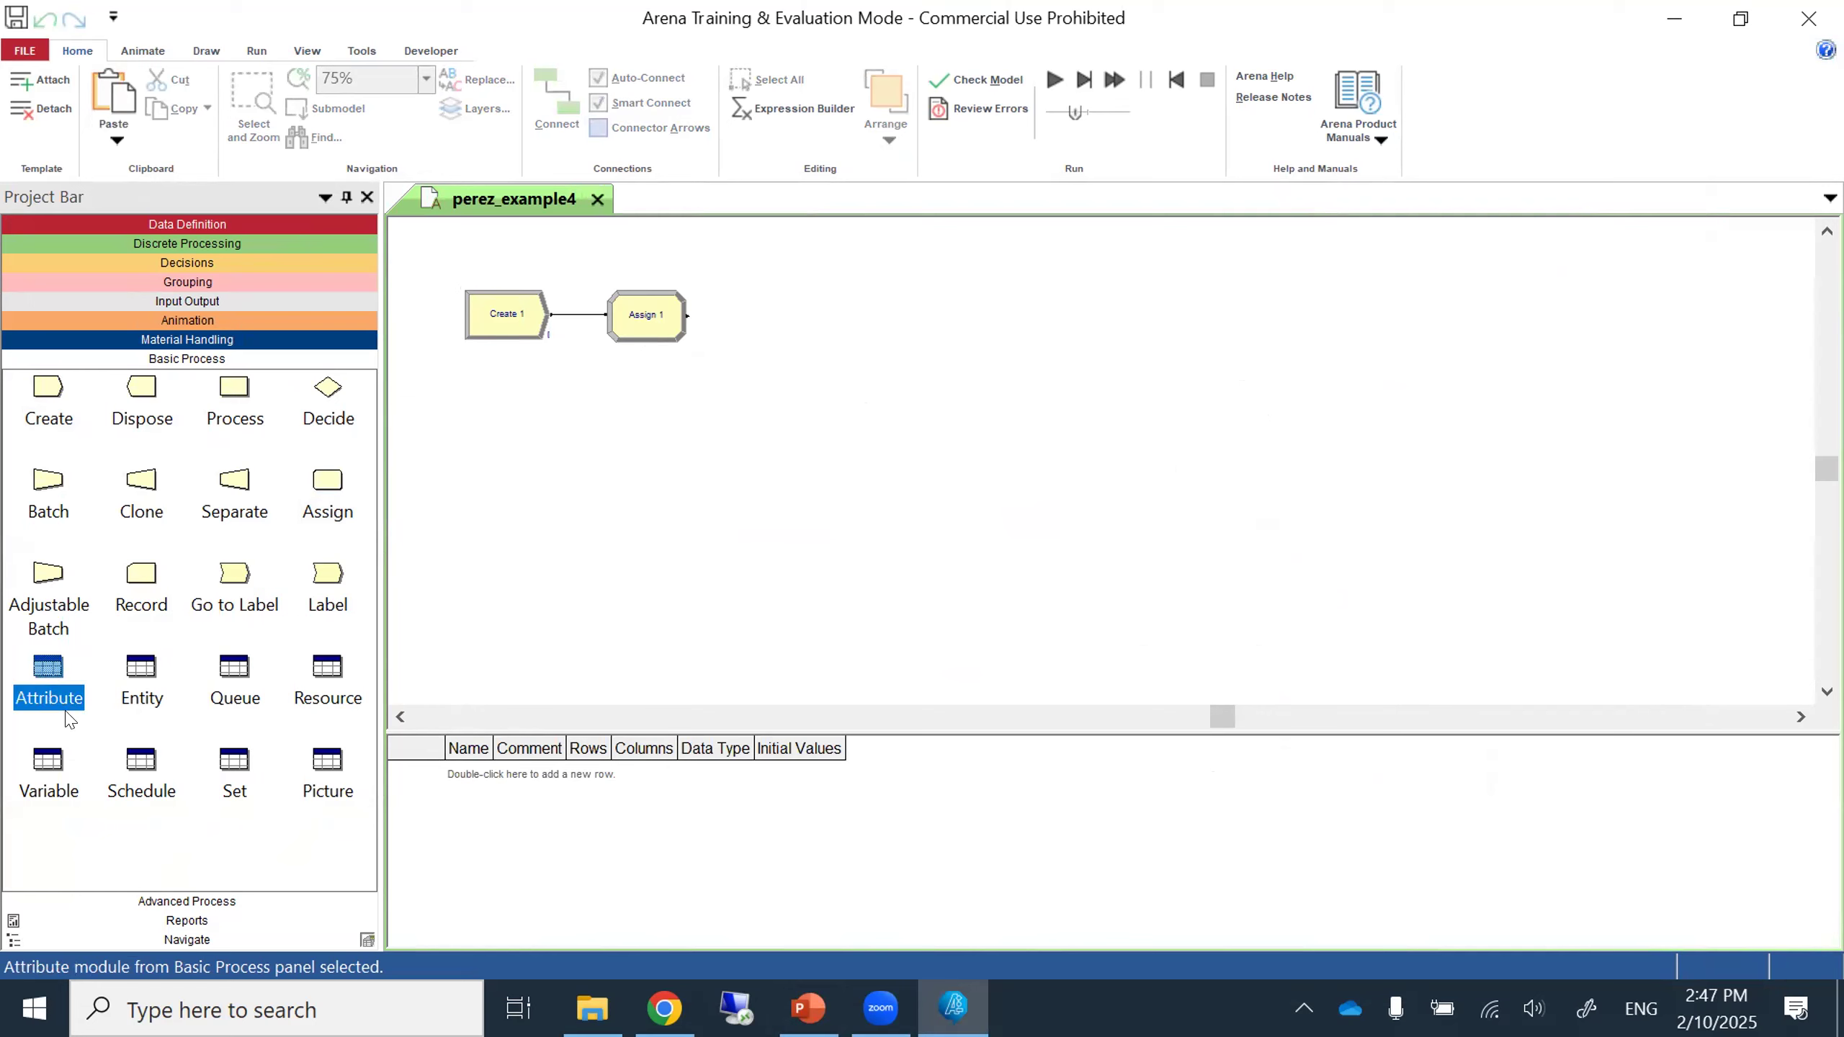
{"action": "double_click", "coordinate": [565, 775]}
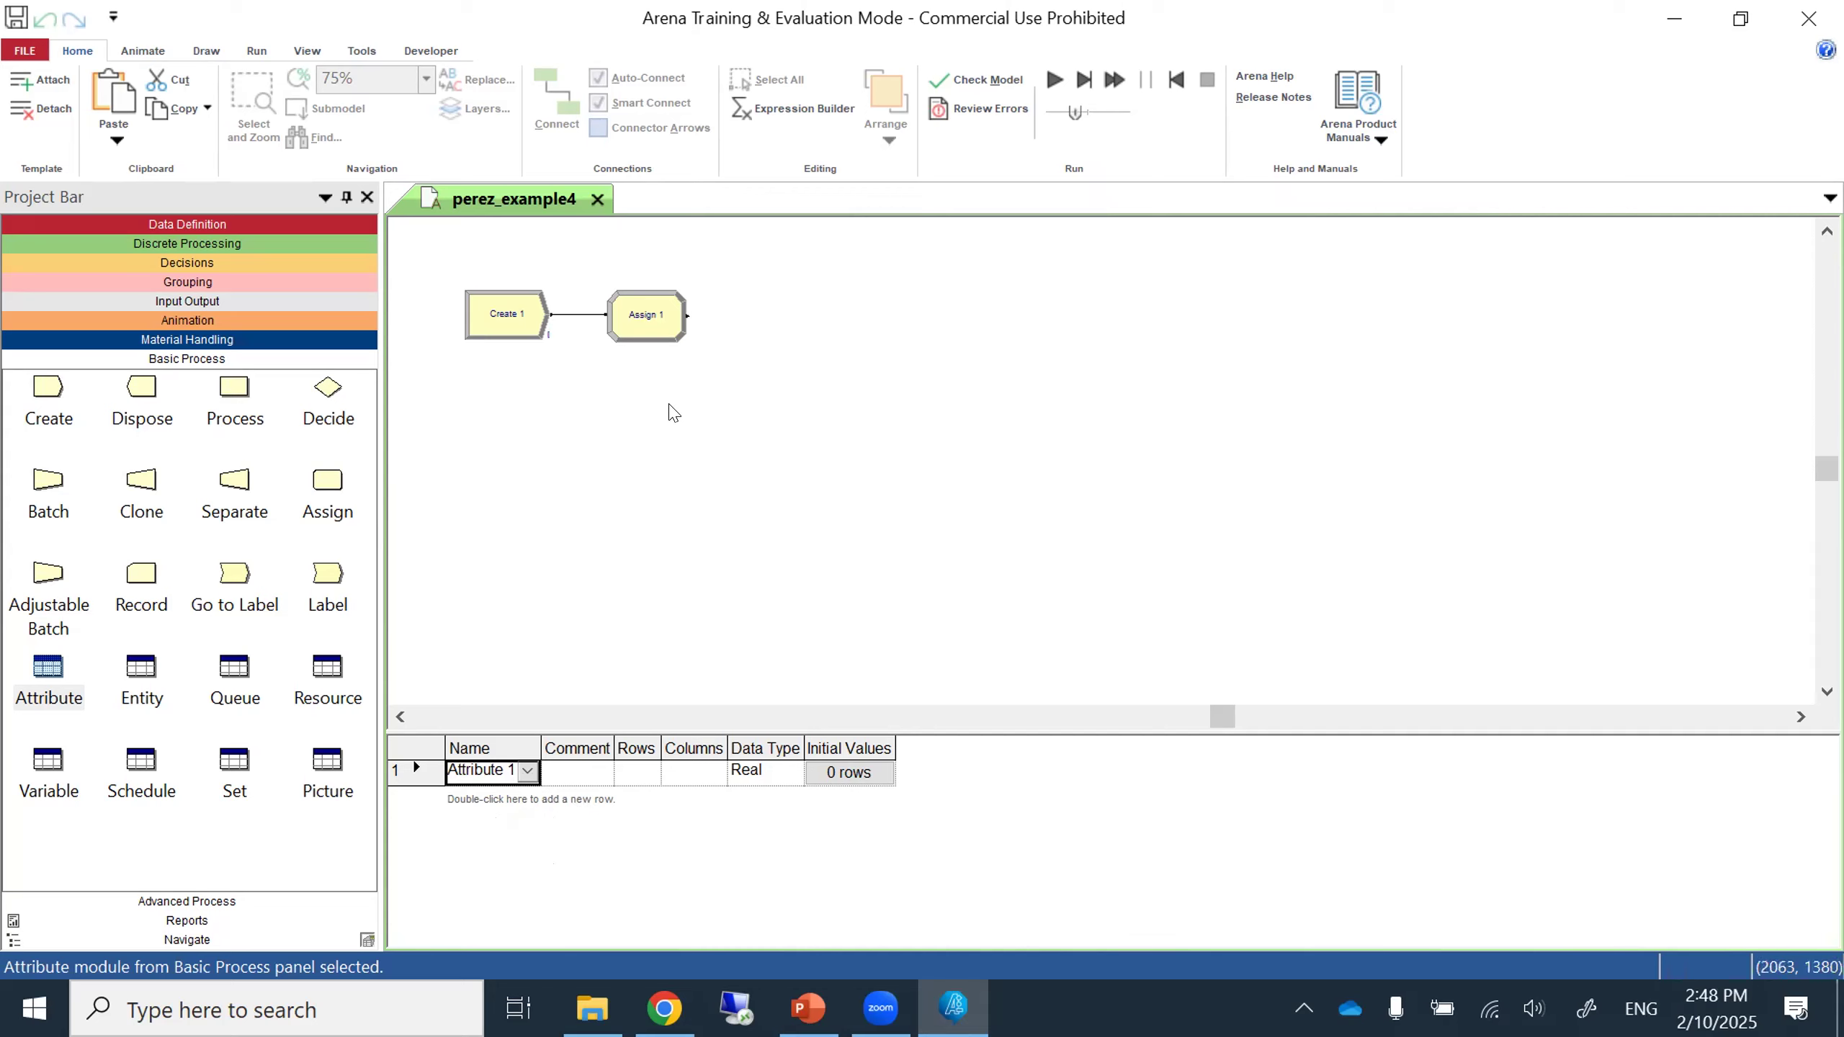
- Add an Attribute assignment named arrivalTime with the new value TNOW to the Assign module
{"action": "left_click", "coordinate": [662, 312]}
{"action": "double_click", "coordinate": [662, 313]}
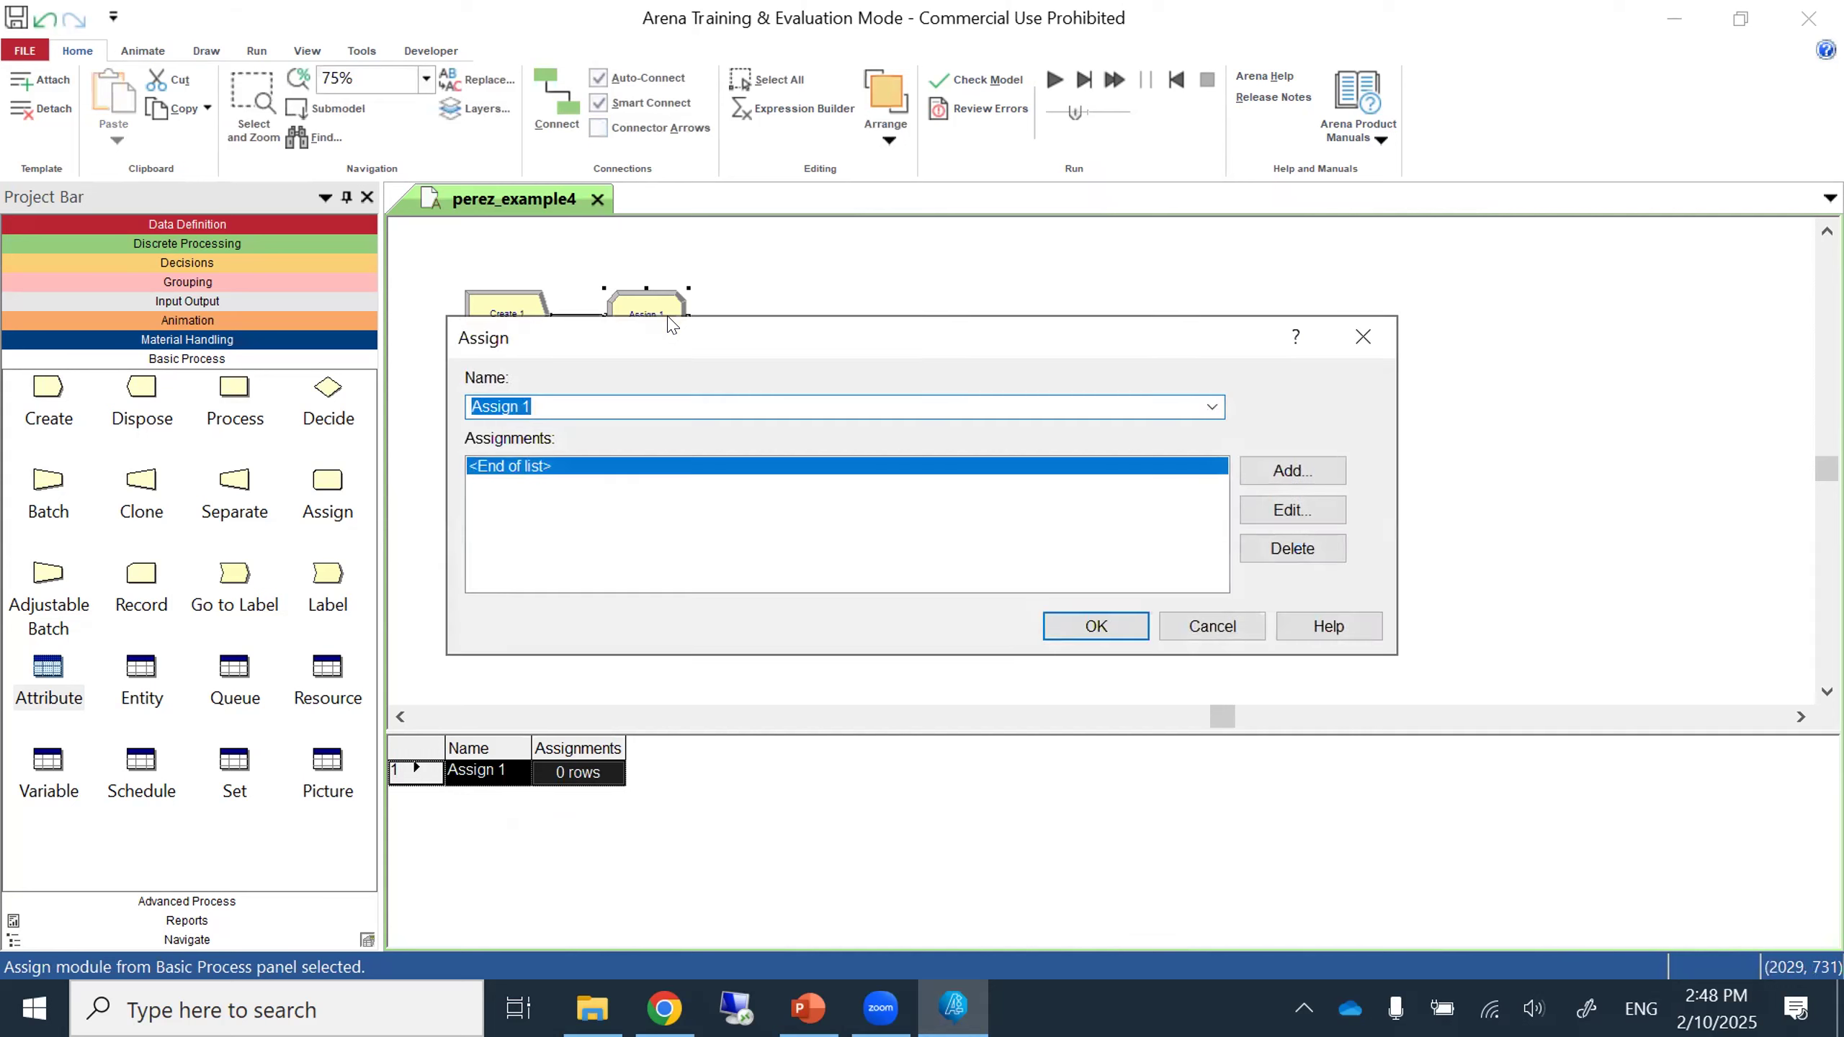
{"action": "left_click", "coordinate": [1290, 473]}
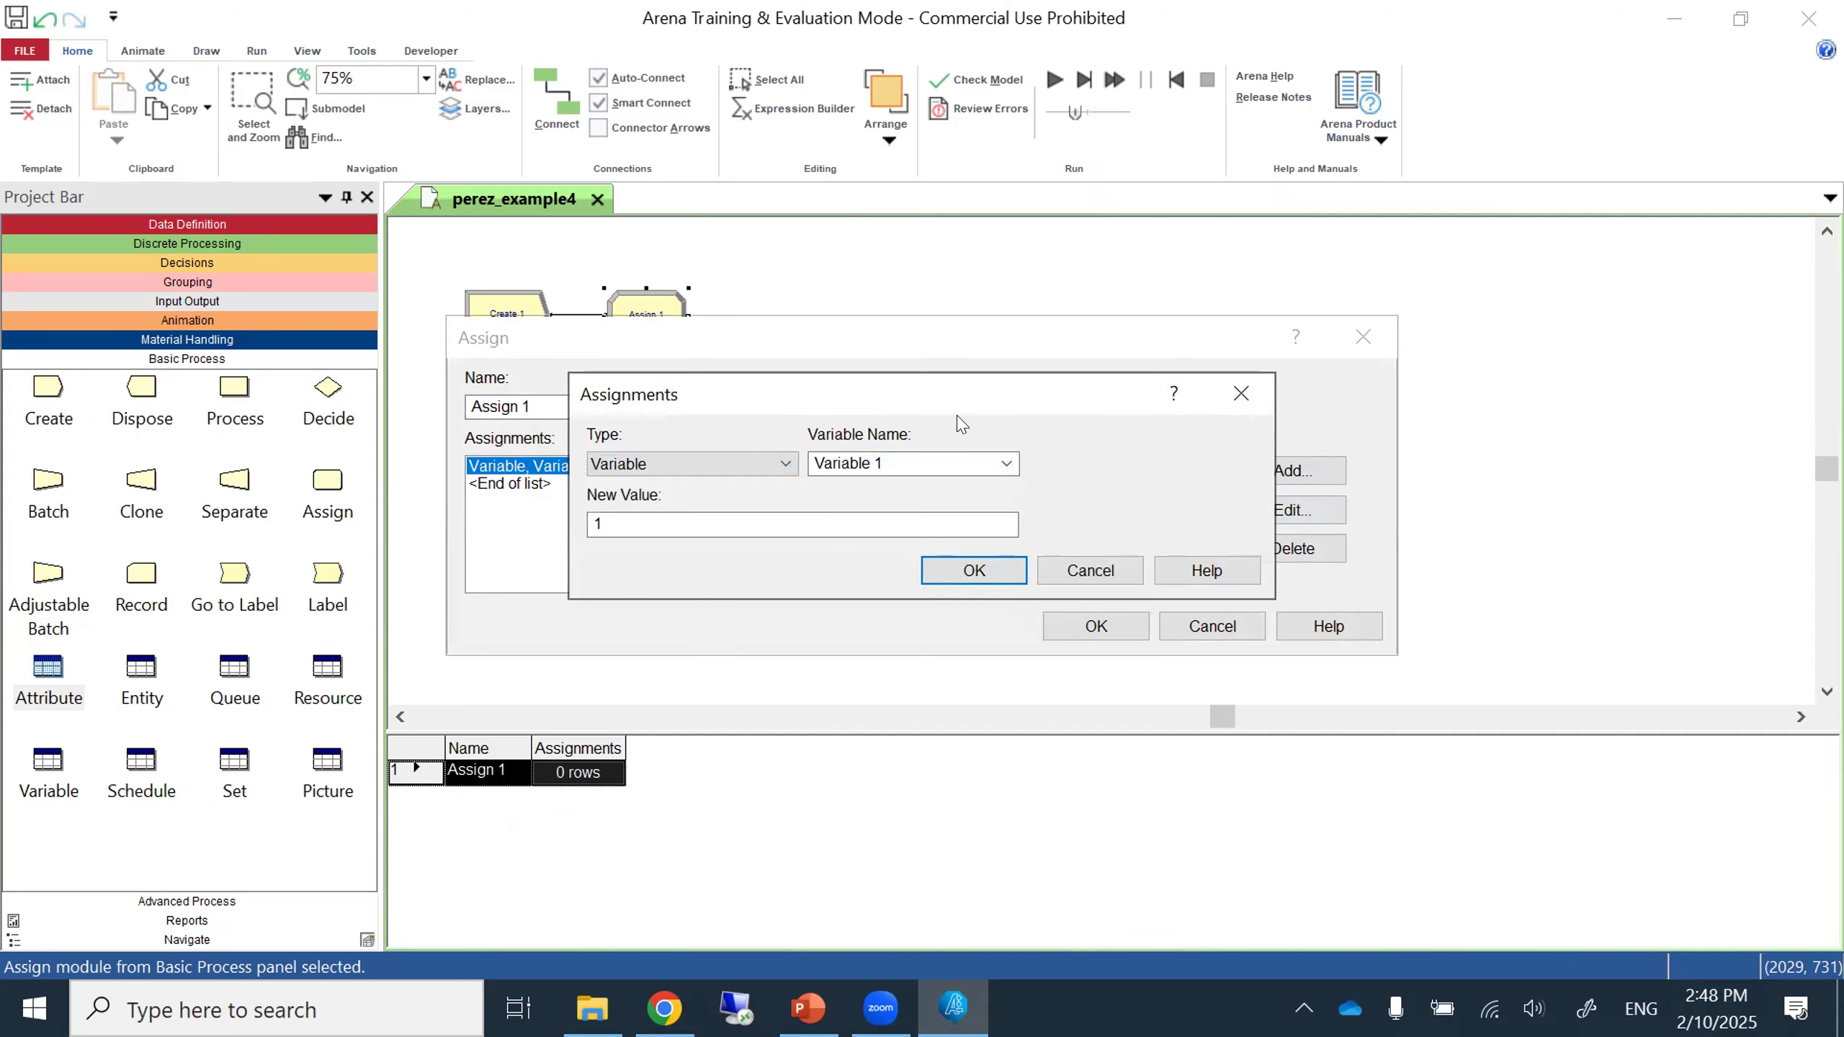
{"action": "left_click", "coordinate": [786, 462]}
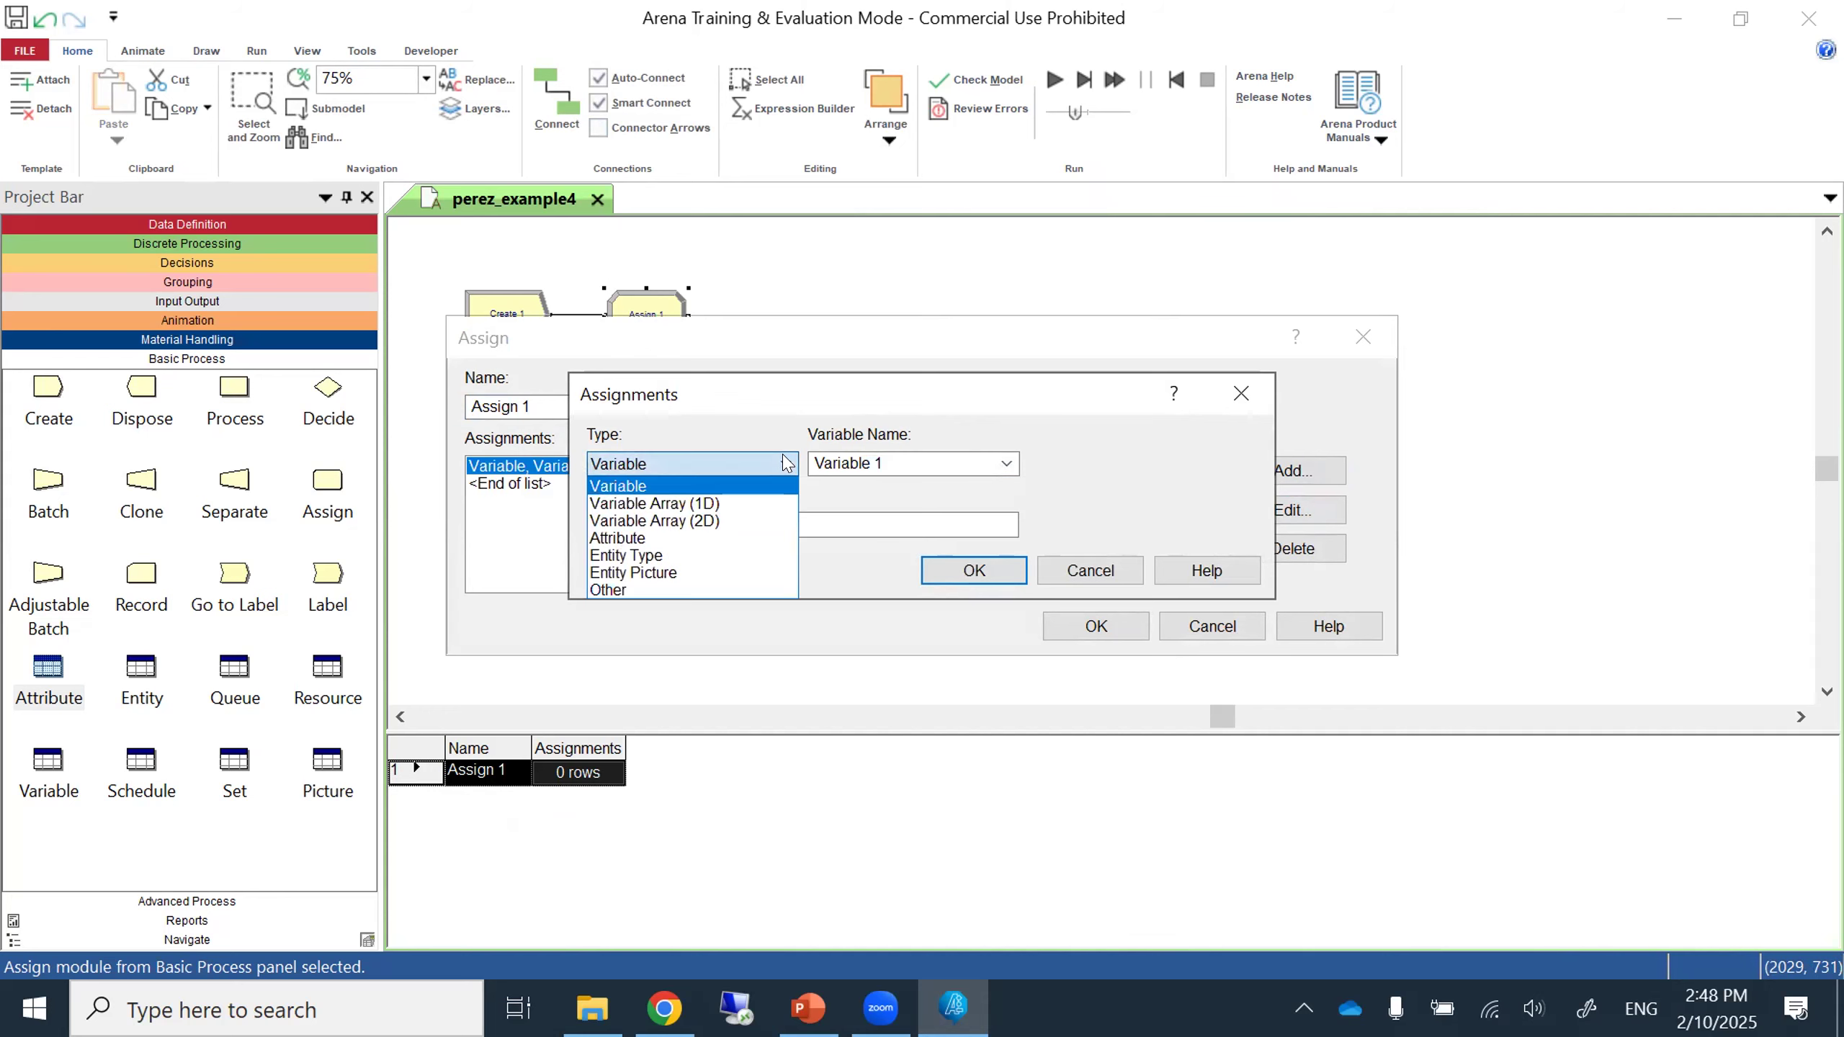
{"action": "left_click", "coordinate": [714, 540]}
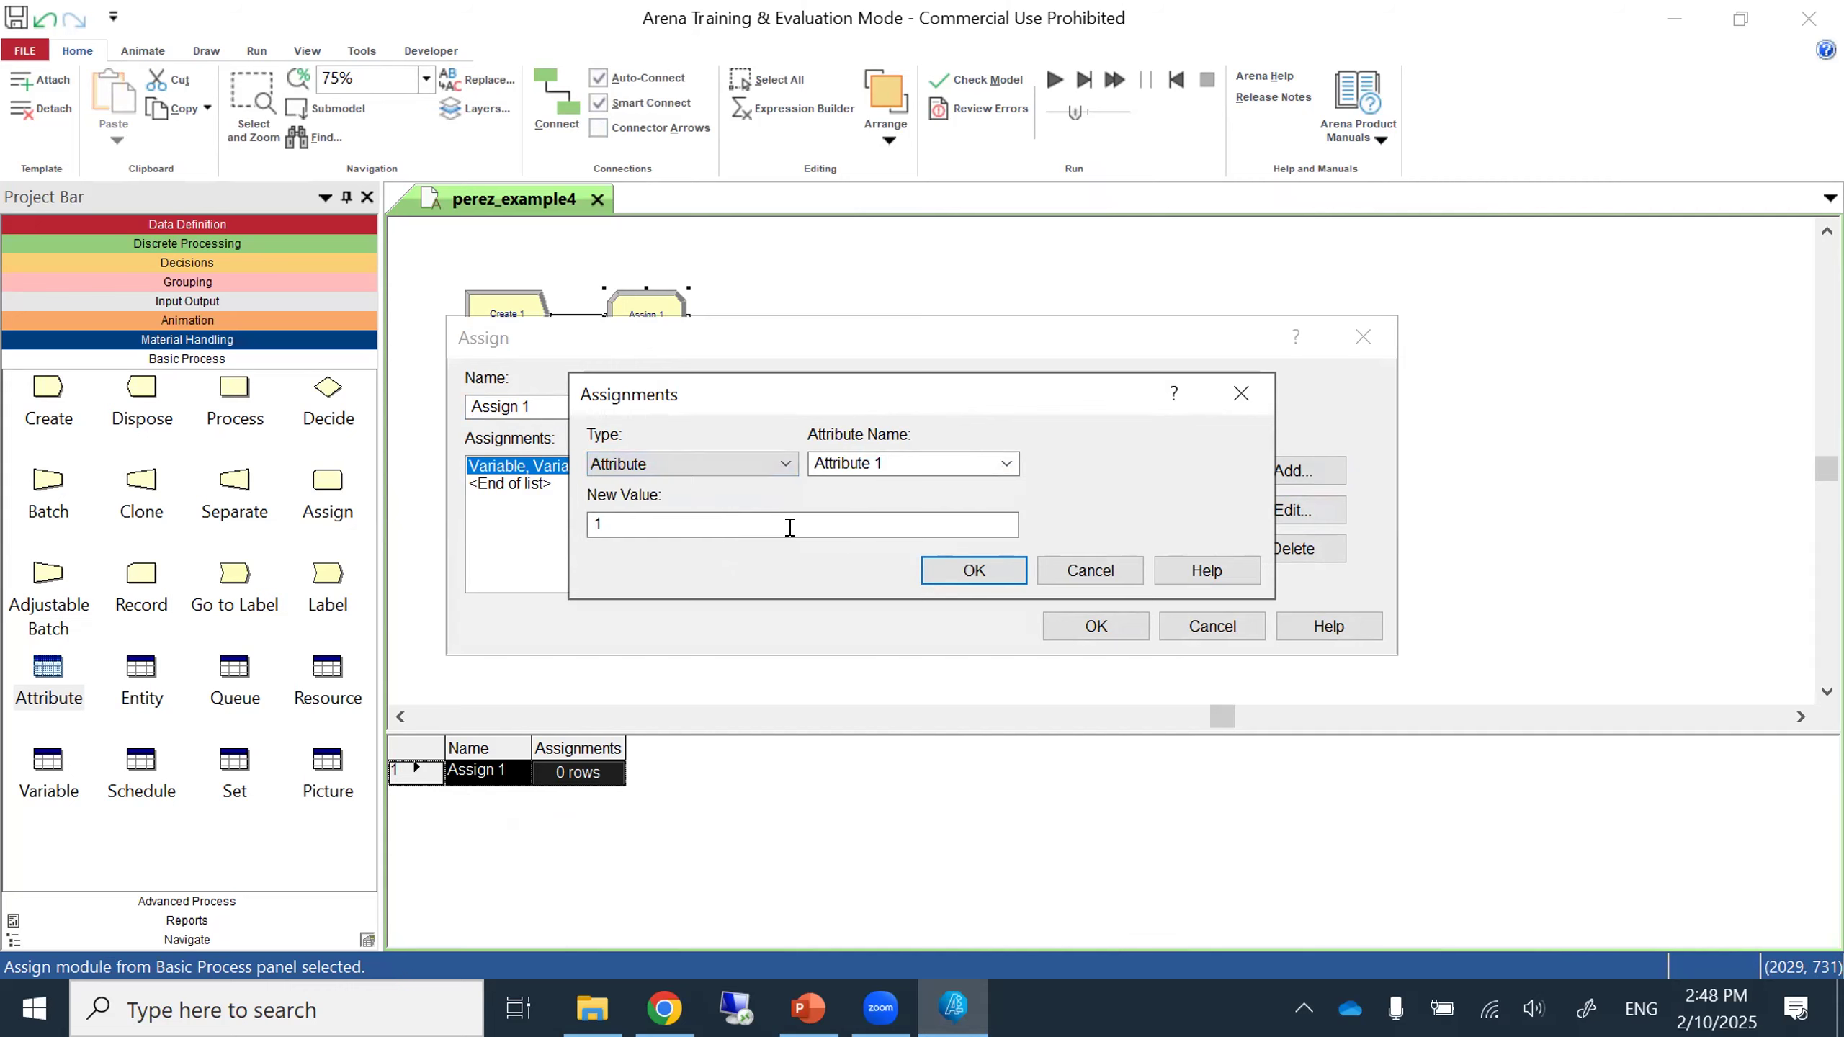
{"action": "left_click", "coordinate": [894, 463]}
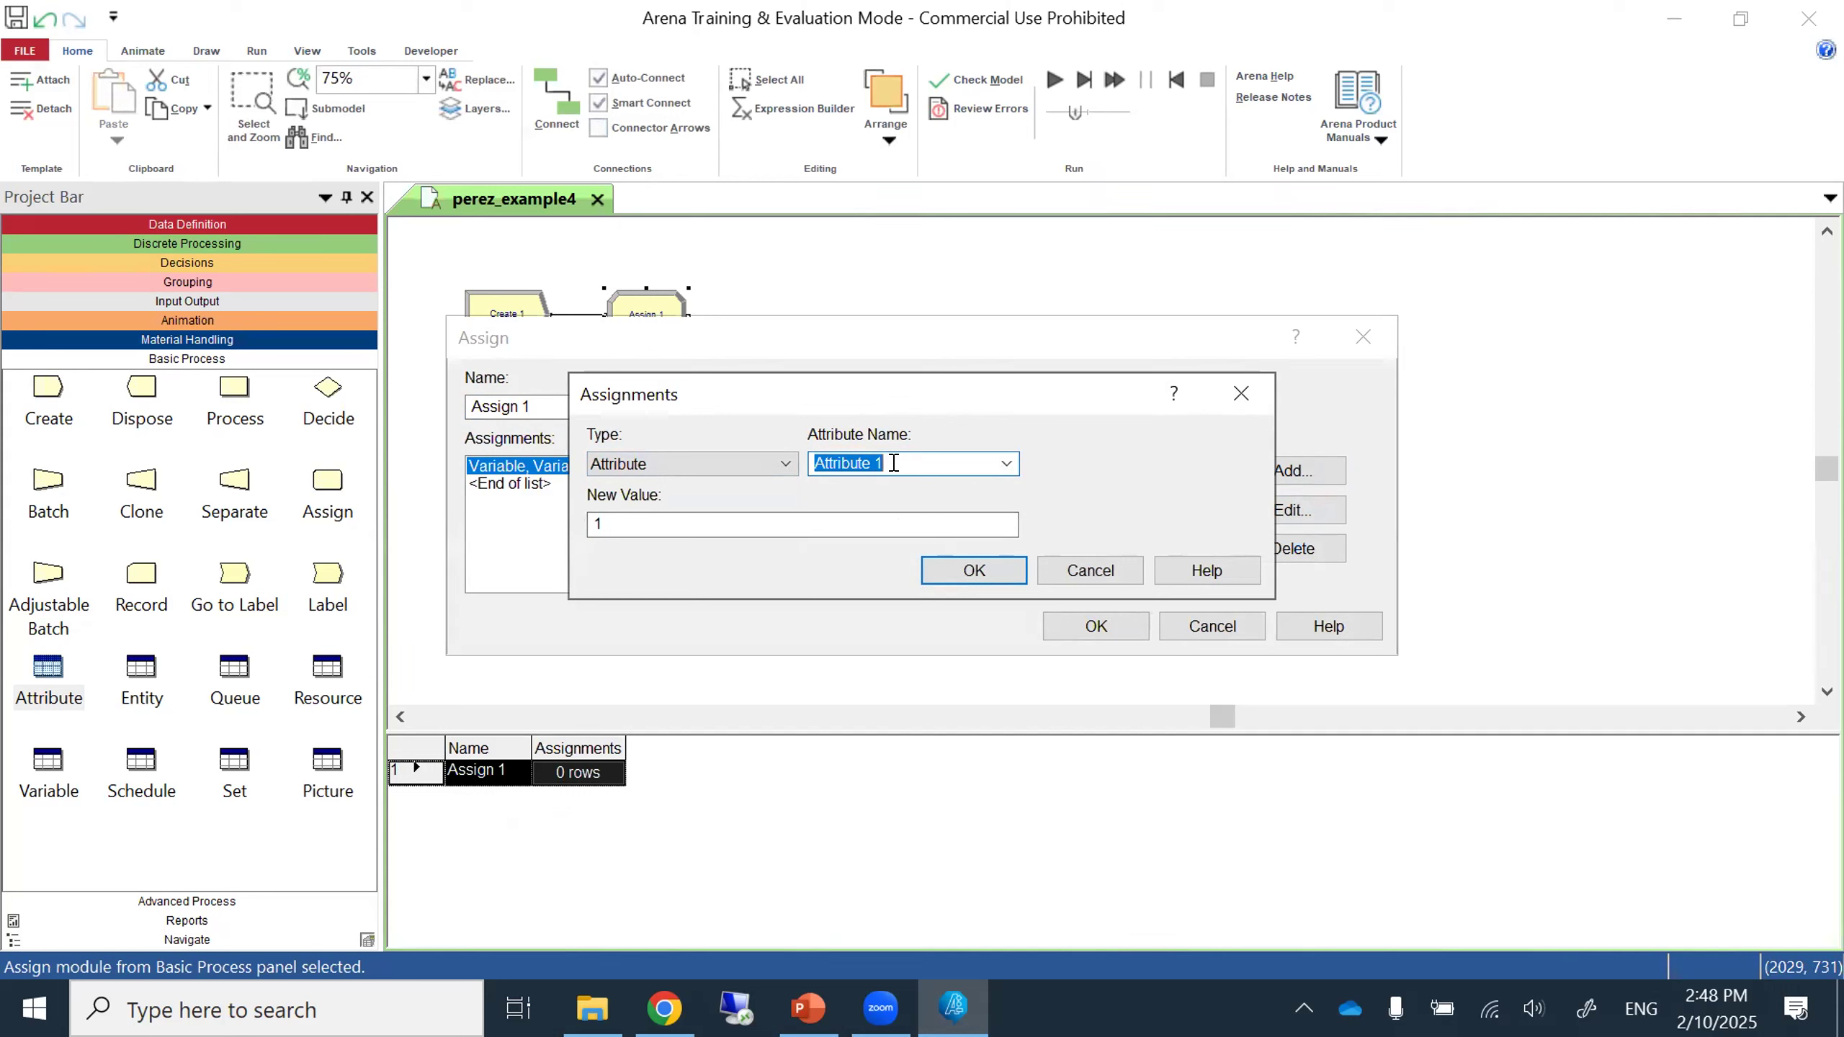
{"action": "type", "text": "arrivalTime"}
{"action": "double_click", "coordinate": [734, 517]}
{"action": "type", "text": "TNOW"}
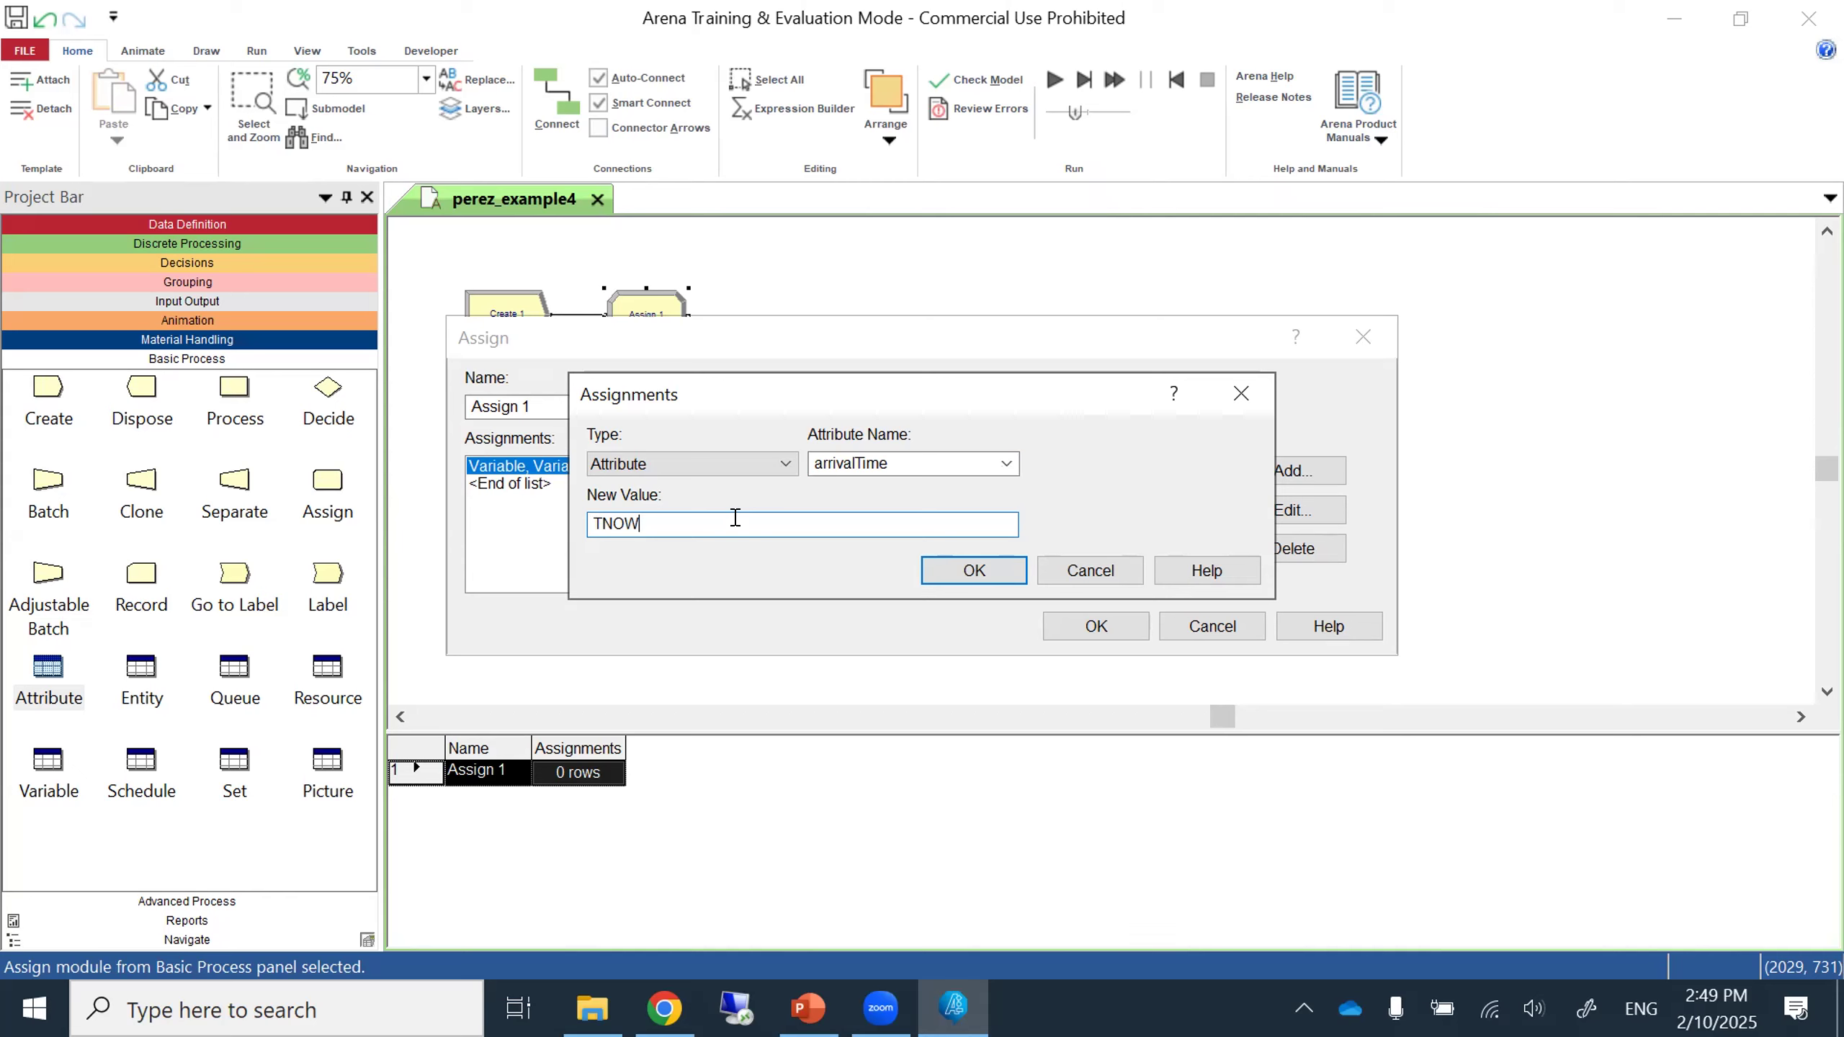
{"action": "left_click", "coordinate": [957, 574]}
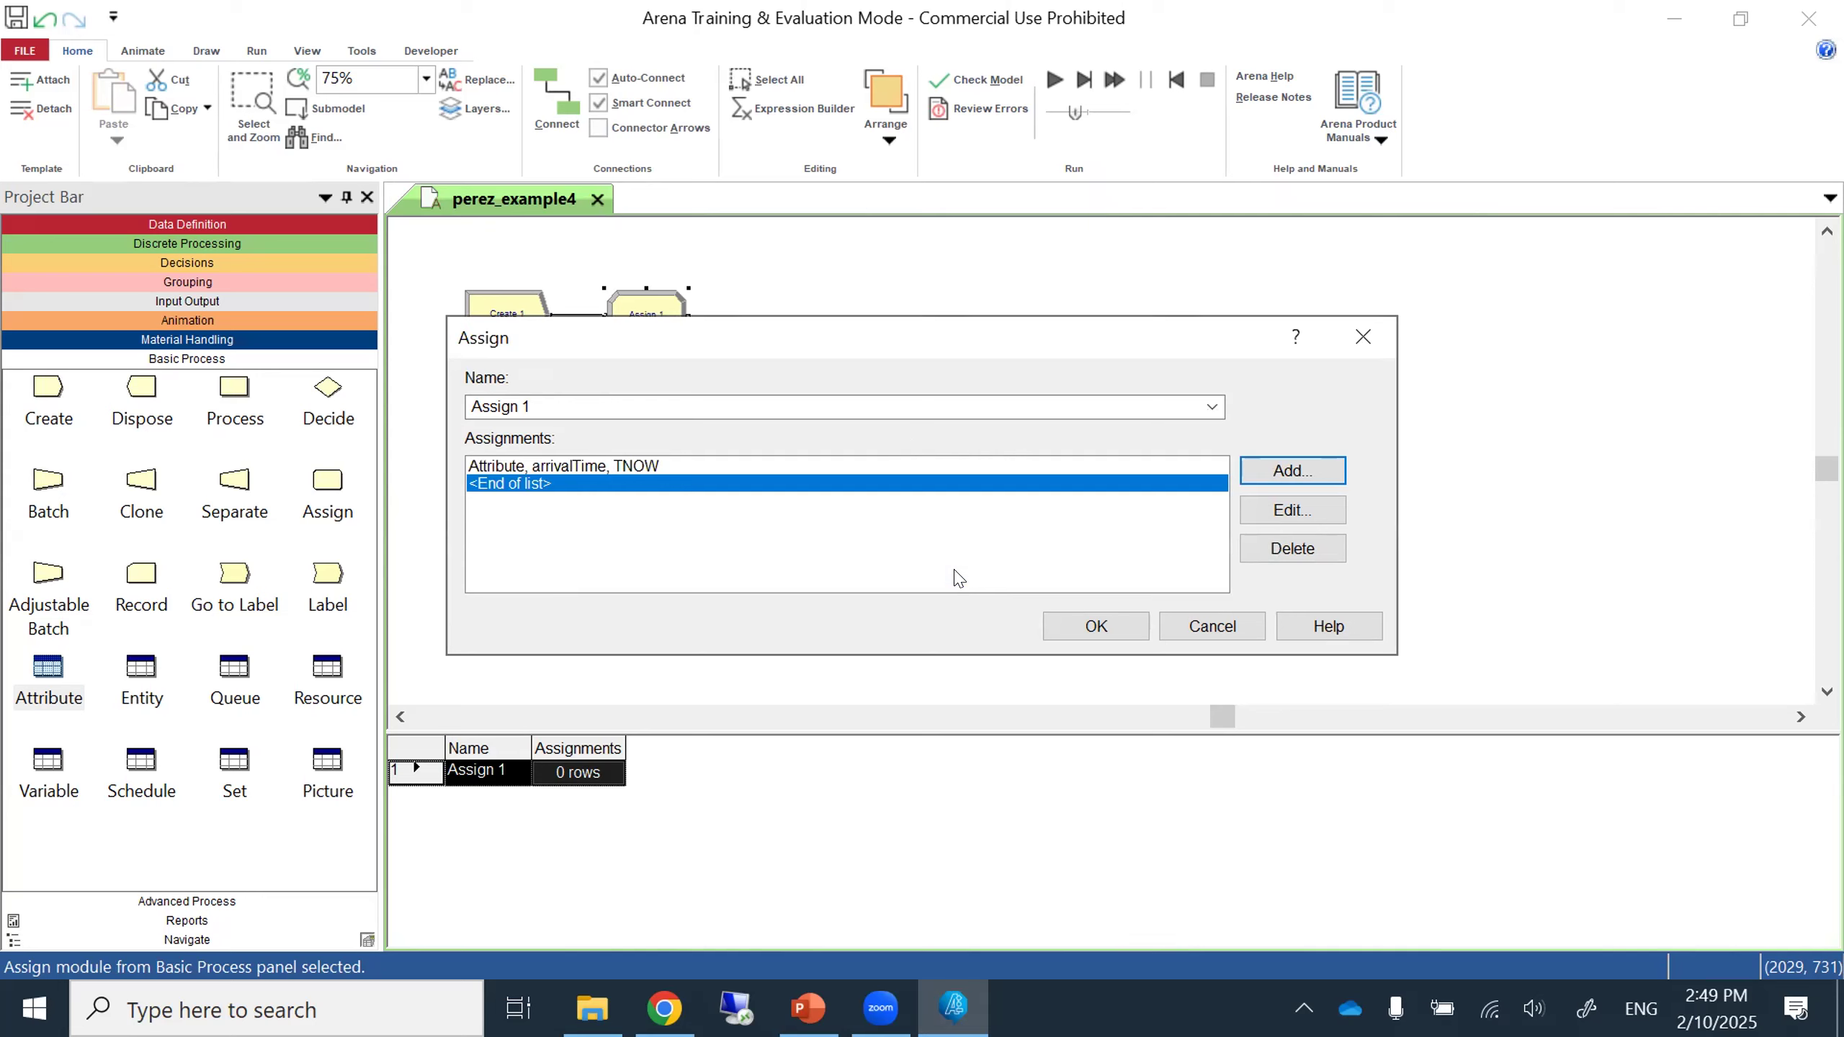
- Recheck the Example slide in PowerPoint, return to Arena, and add a Variable assignment named numInSystem to the Assign module
{"action": "left_click", "coordinate": [799, 1008]}
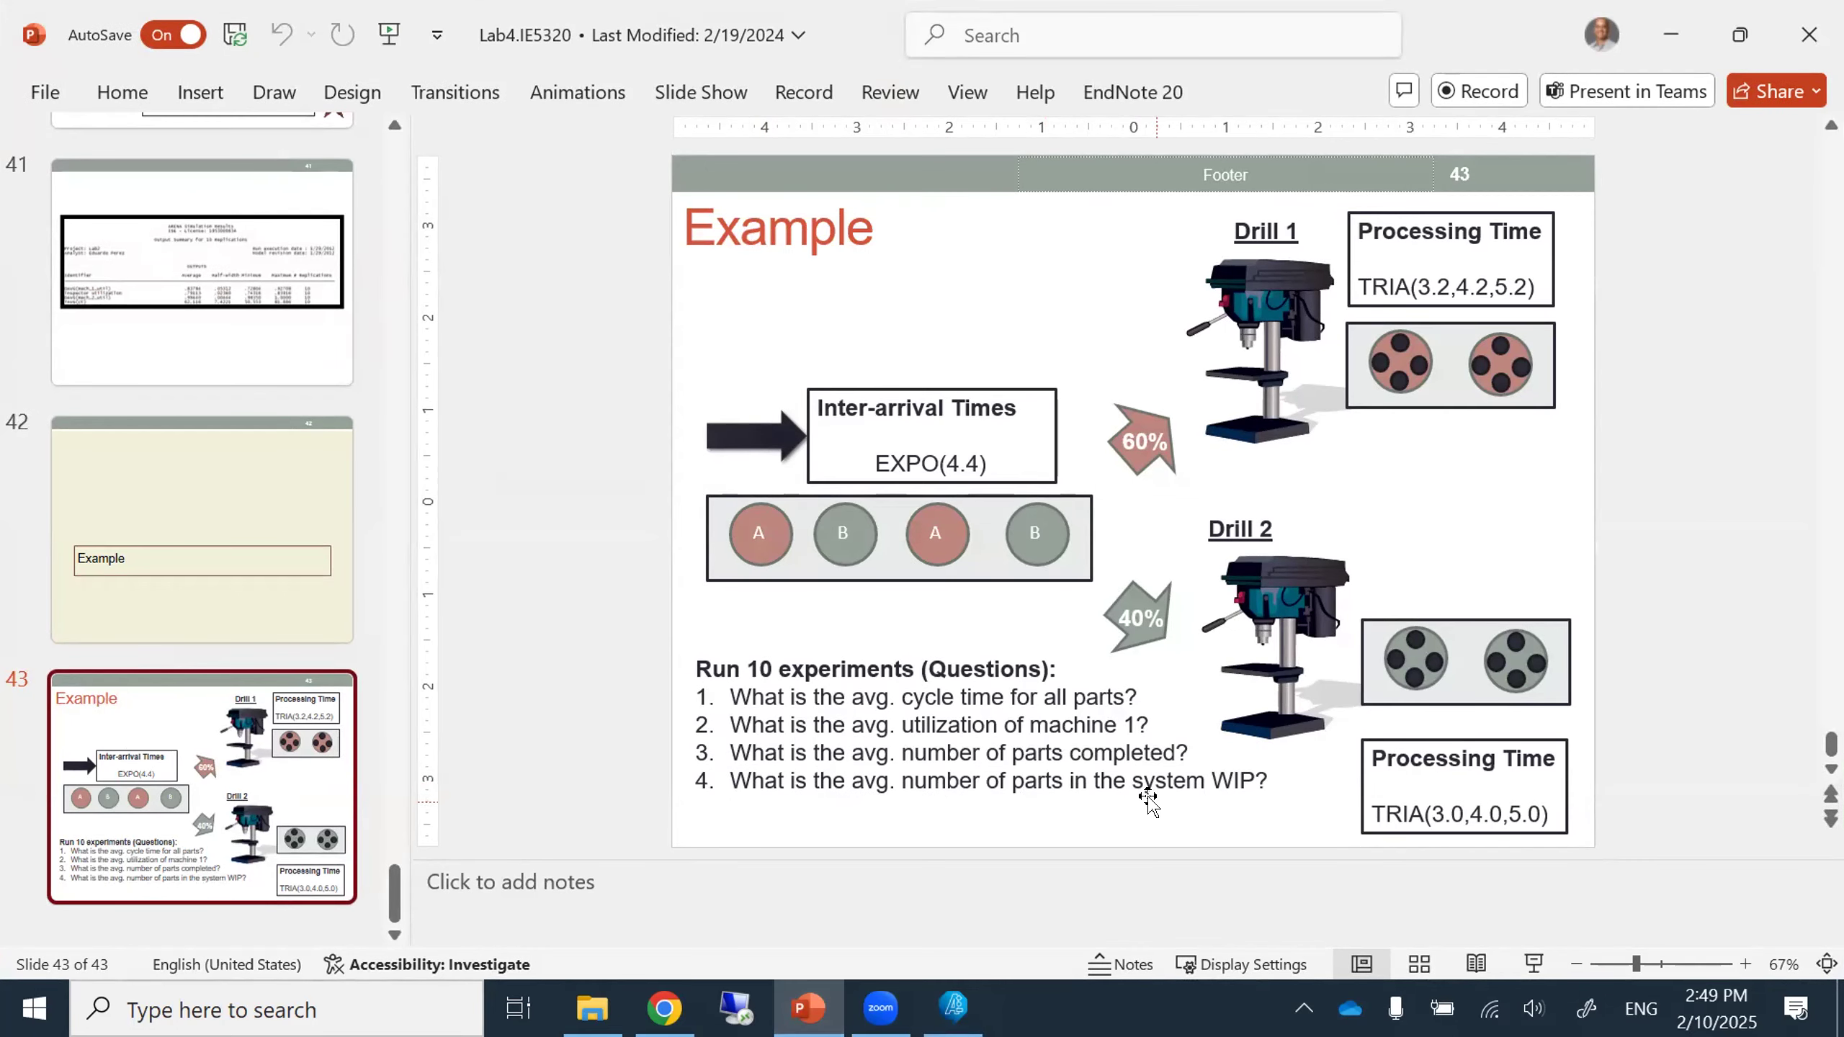
{"action": "left_click", "coordinate": [1695, 31]}
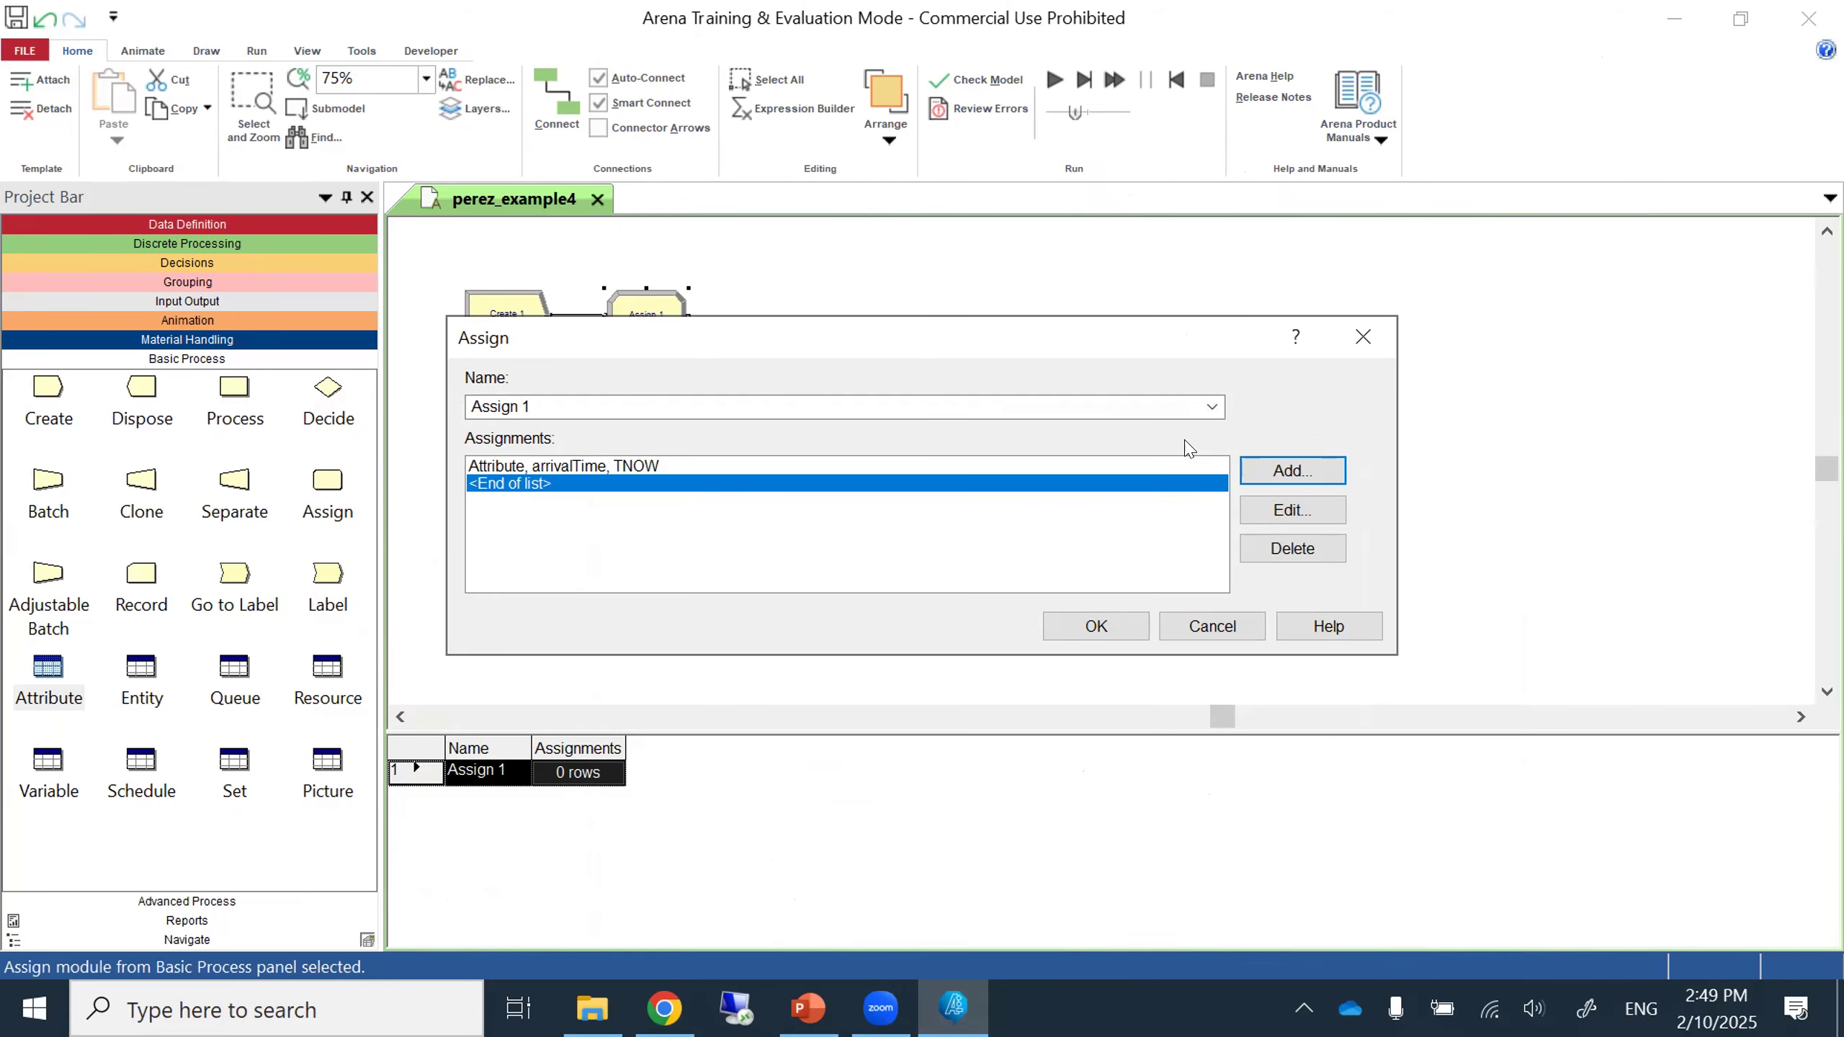
{"action": "left_click", "coordinate": [1289, 471]}
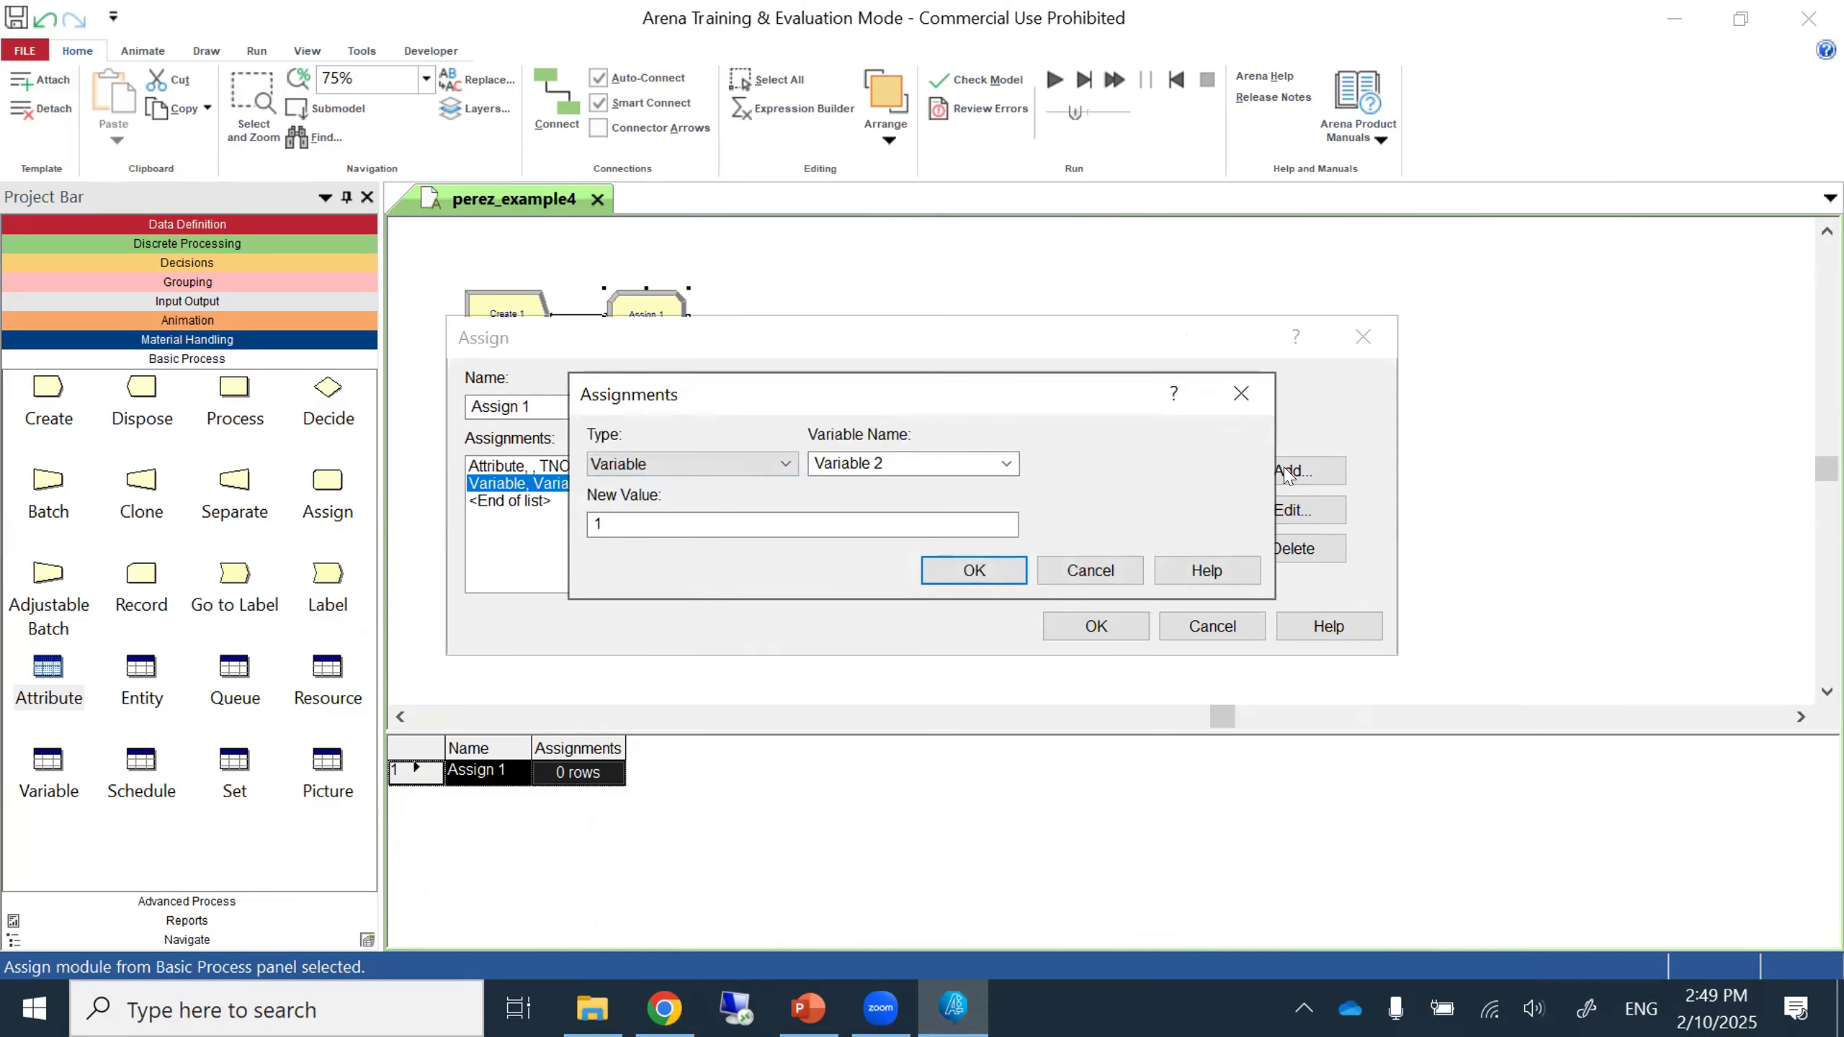
{"action": "left_click", "coordinate": [886, 461]}
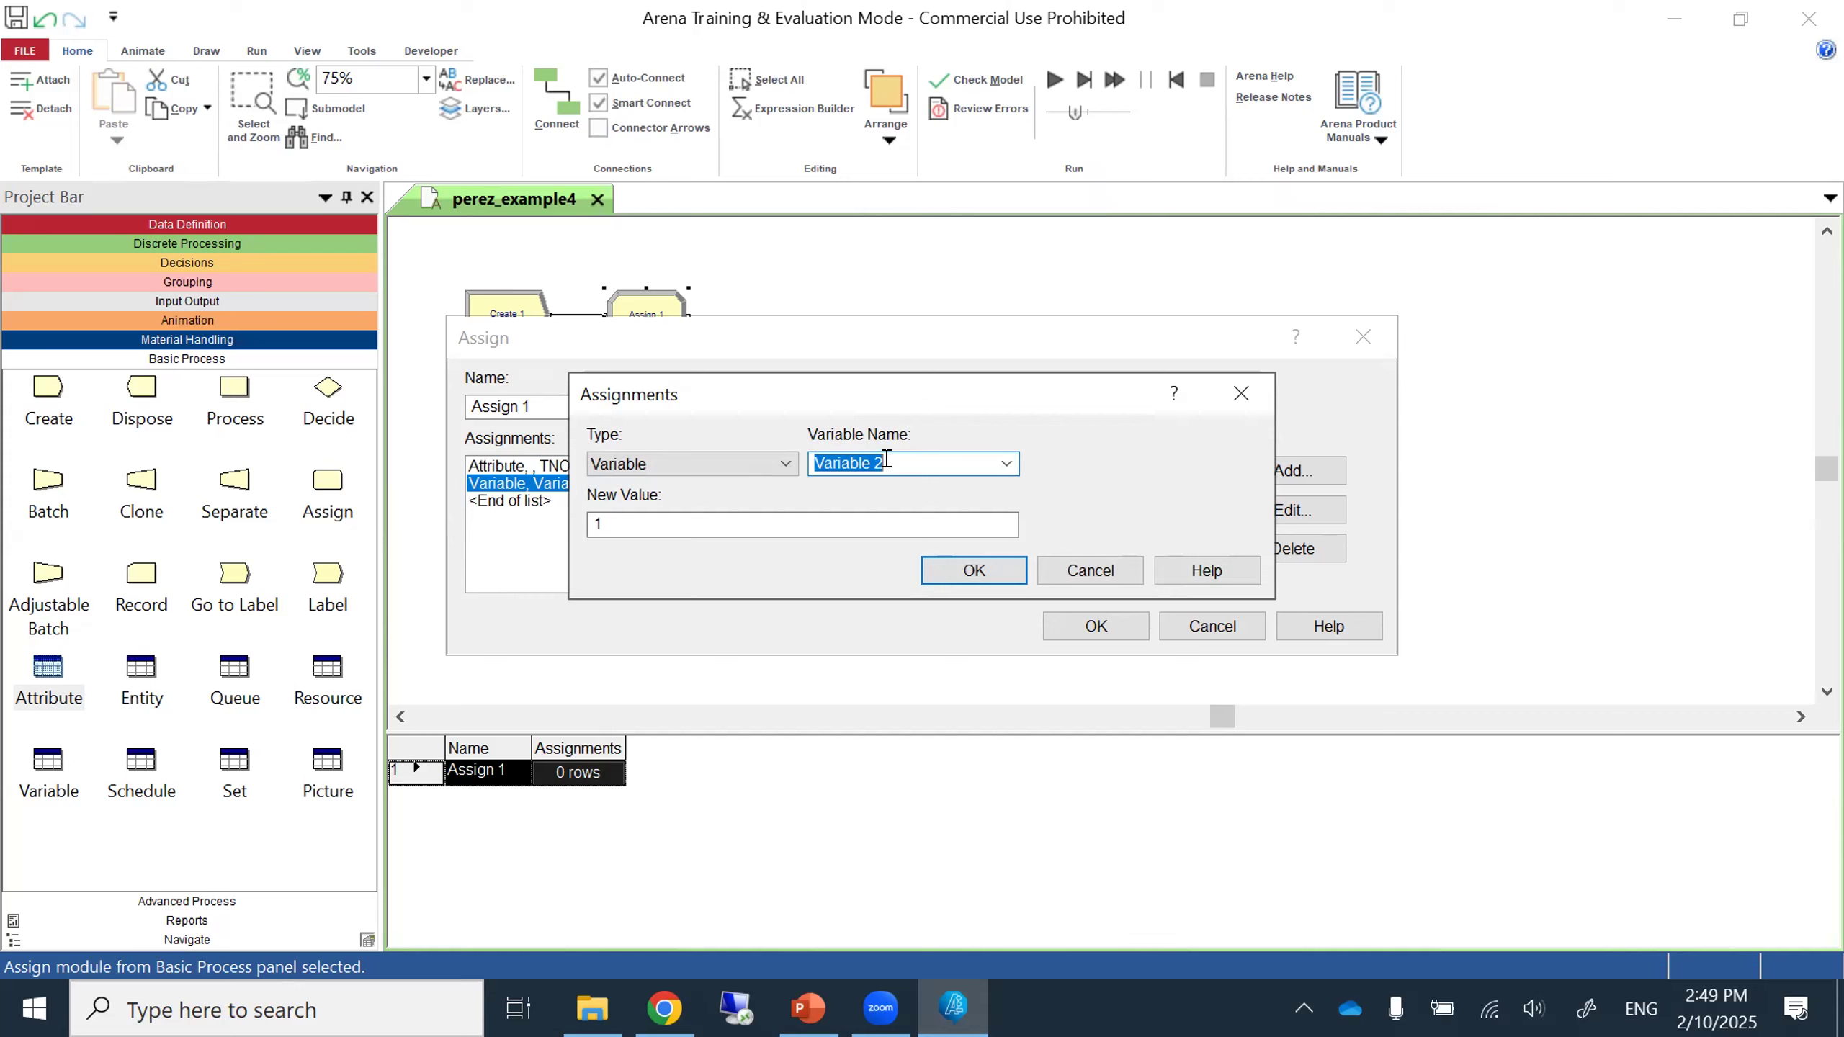
{"action": "type", "text": "numInSystem"}
{"action": "left_click_drag", "start_coordinate": [911, 462], "coordinate": [747, 471]}
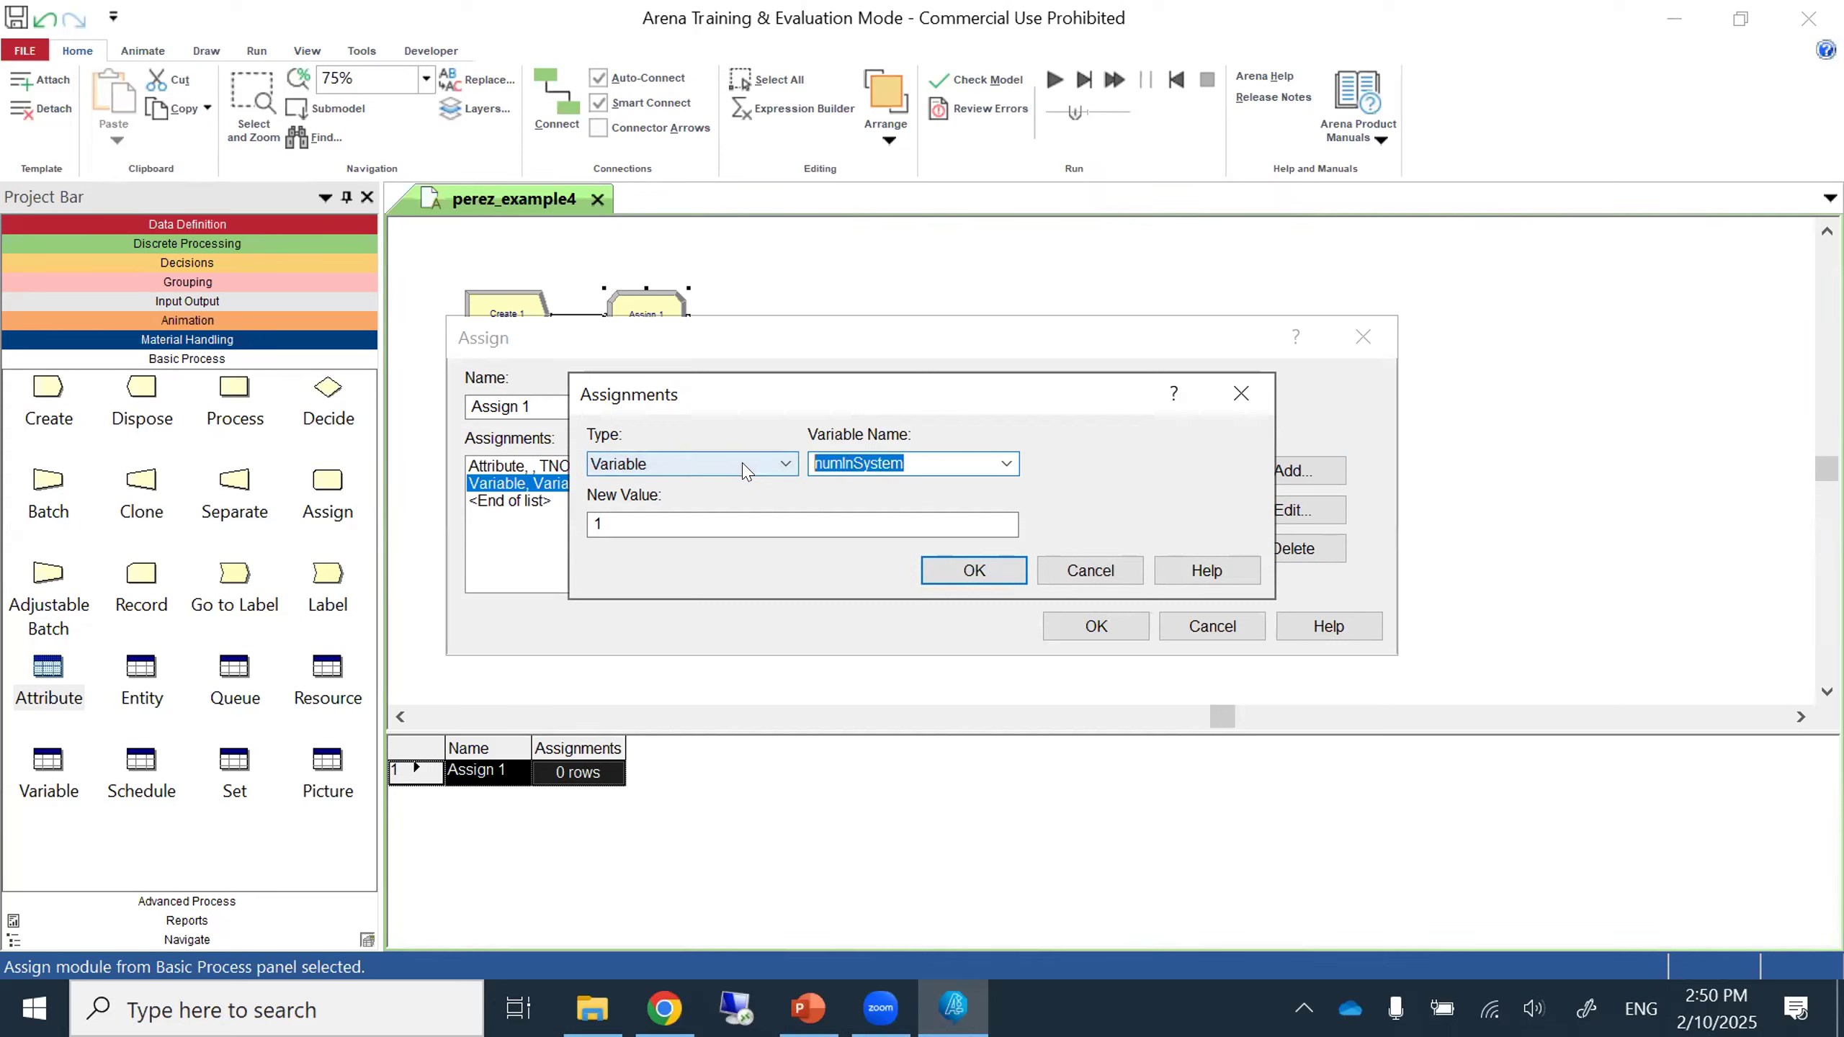
{"action": "type", "text": "c"}
{"action": "double_click", "coordinate": [863, 457]}
{"action": "type", "text": "numInSystem"}
- Set the numInSystem assignment's new value to numInSystem+1 and accept it
{"action": "left_click", "coordinate": [589, 517]}
{"action": "type", "text": "num"}
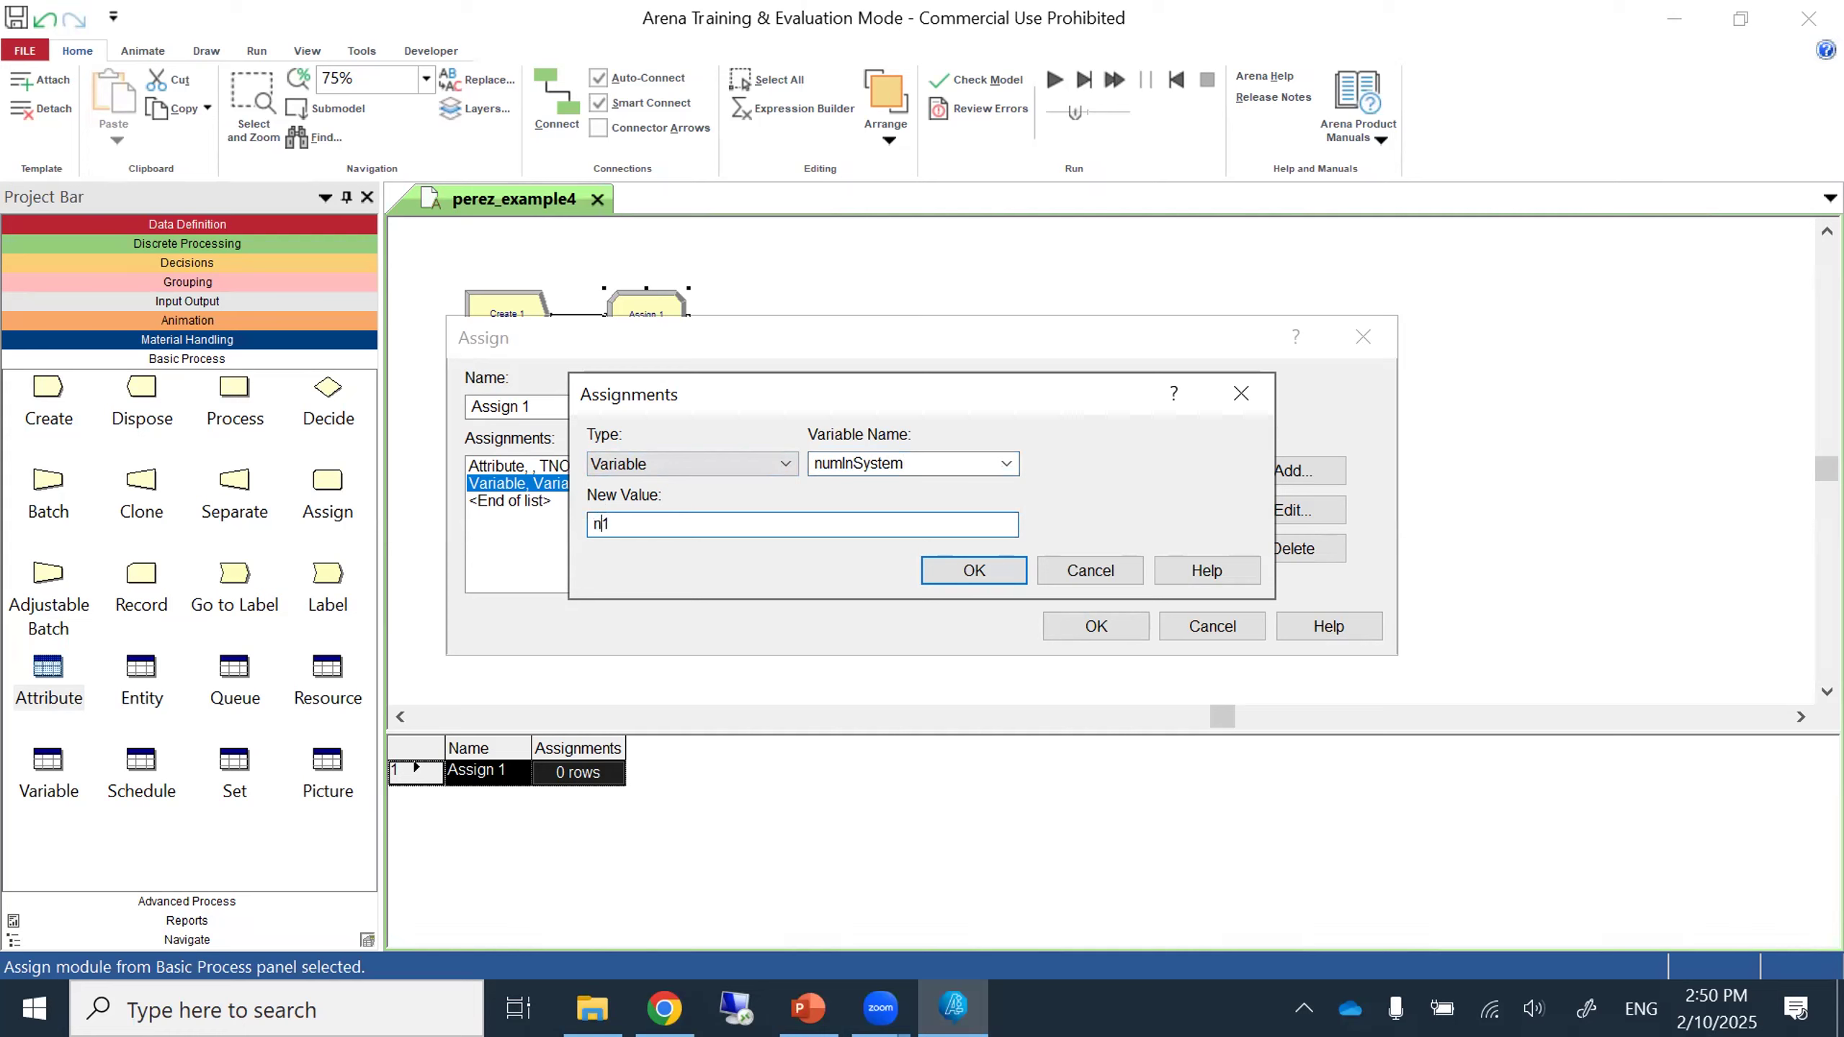
{"action": "type", "text": "InSystem+"}
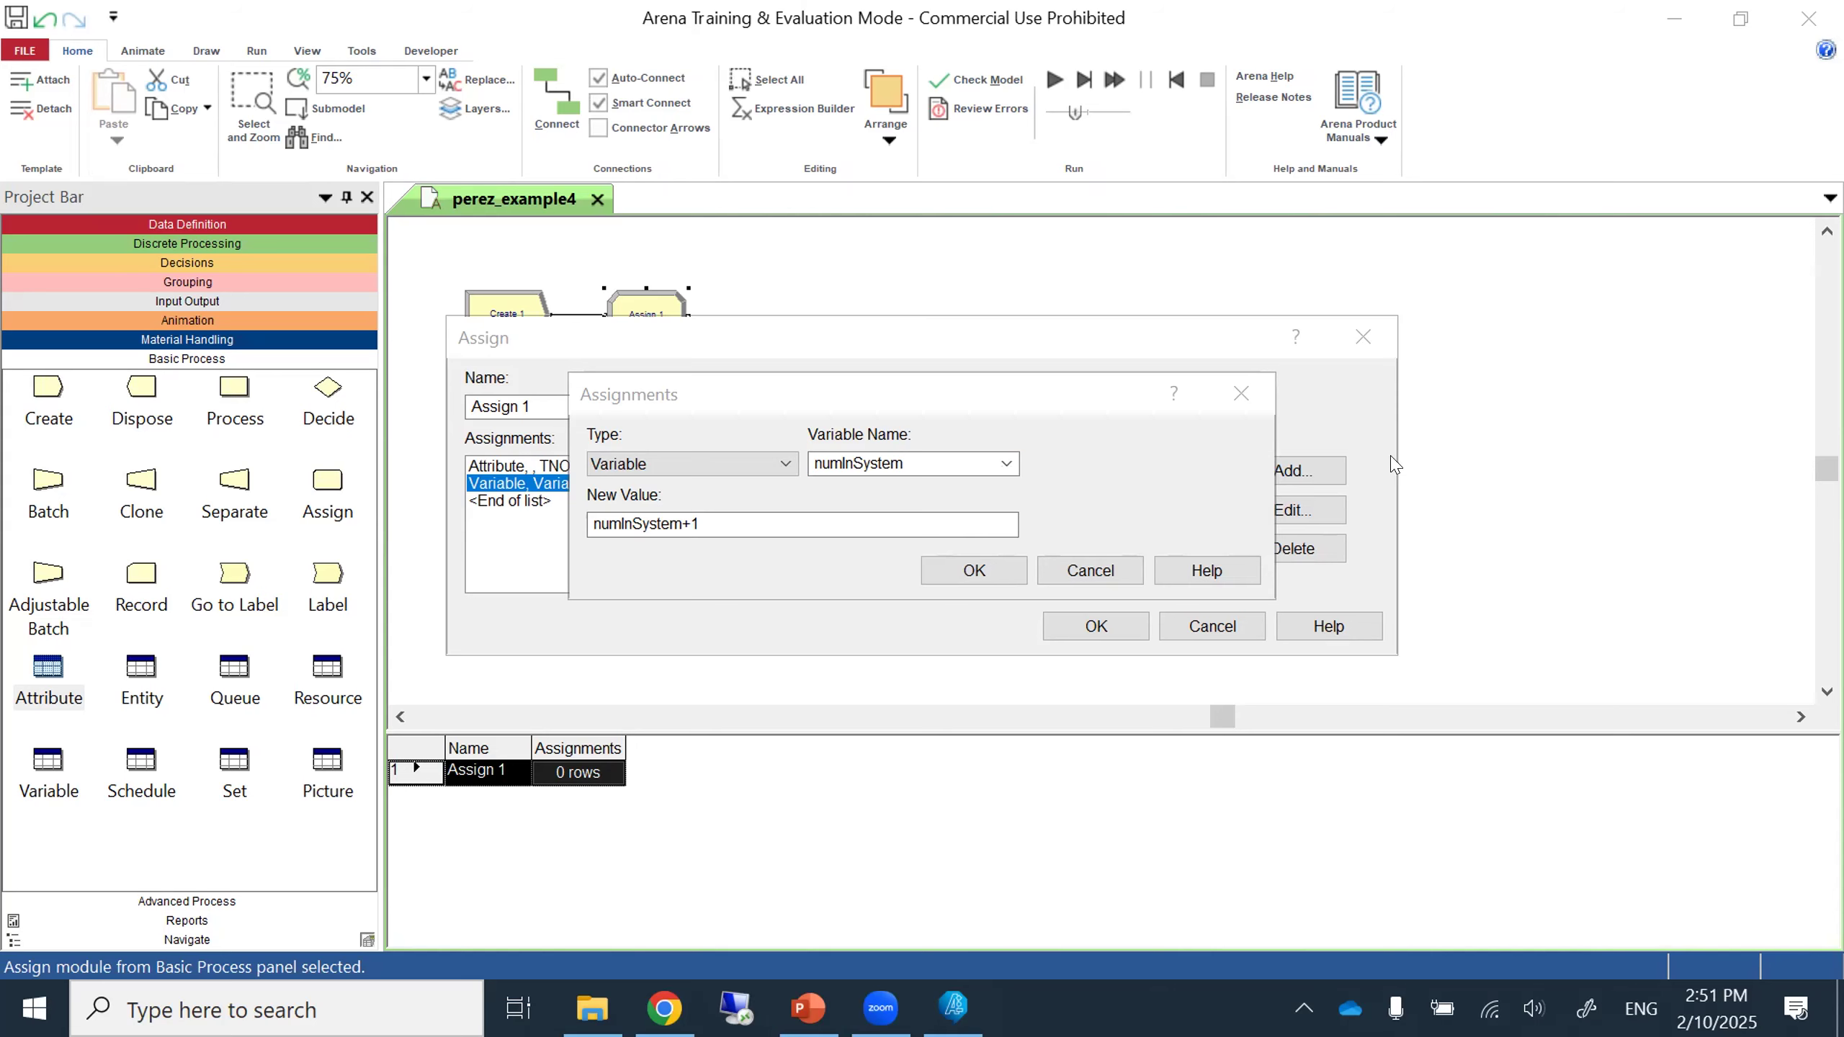
{"action": "left_click", "coordinate": [974, 557]}
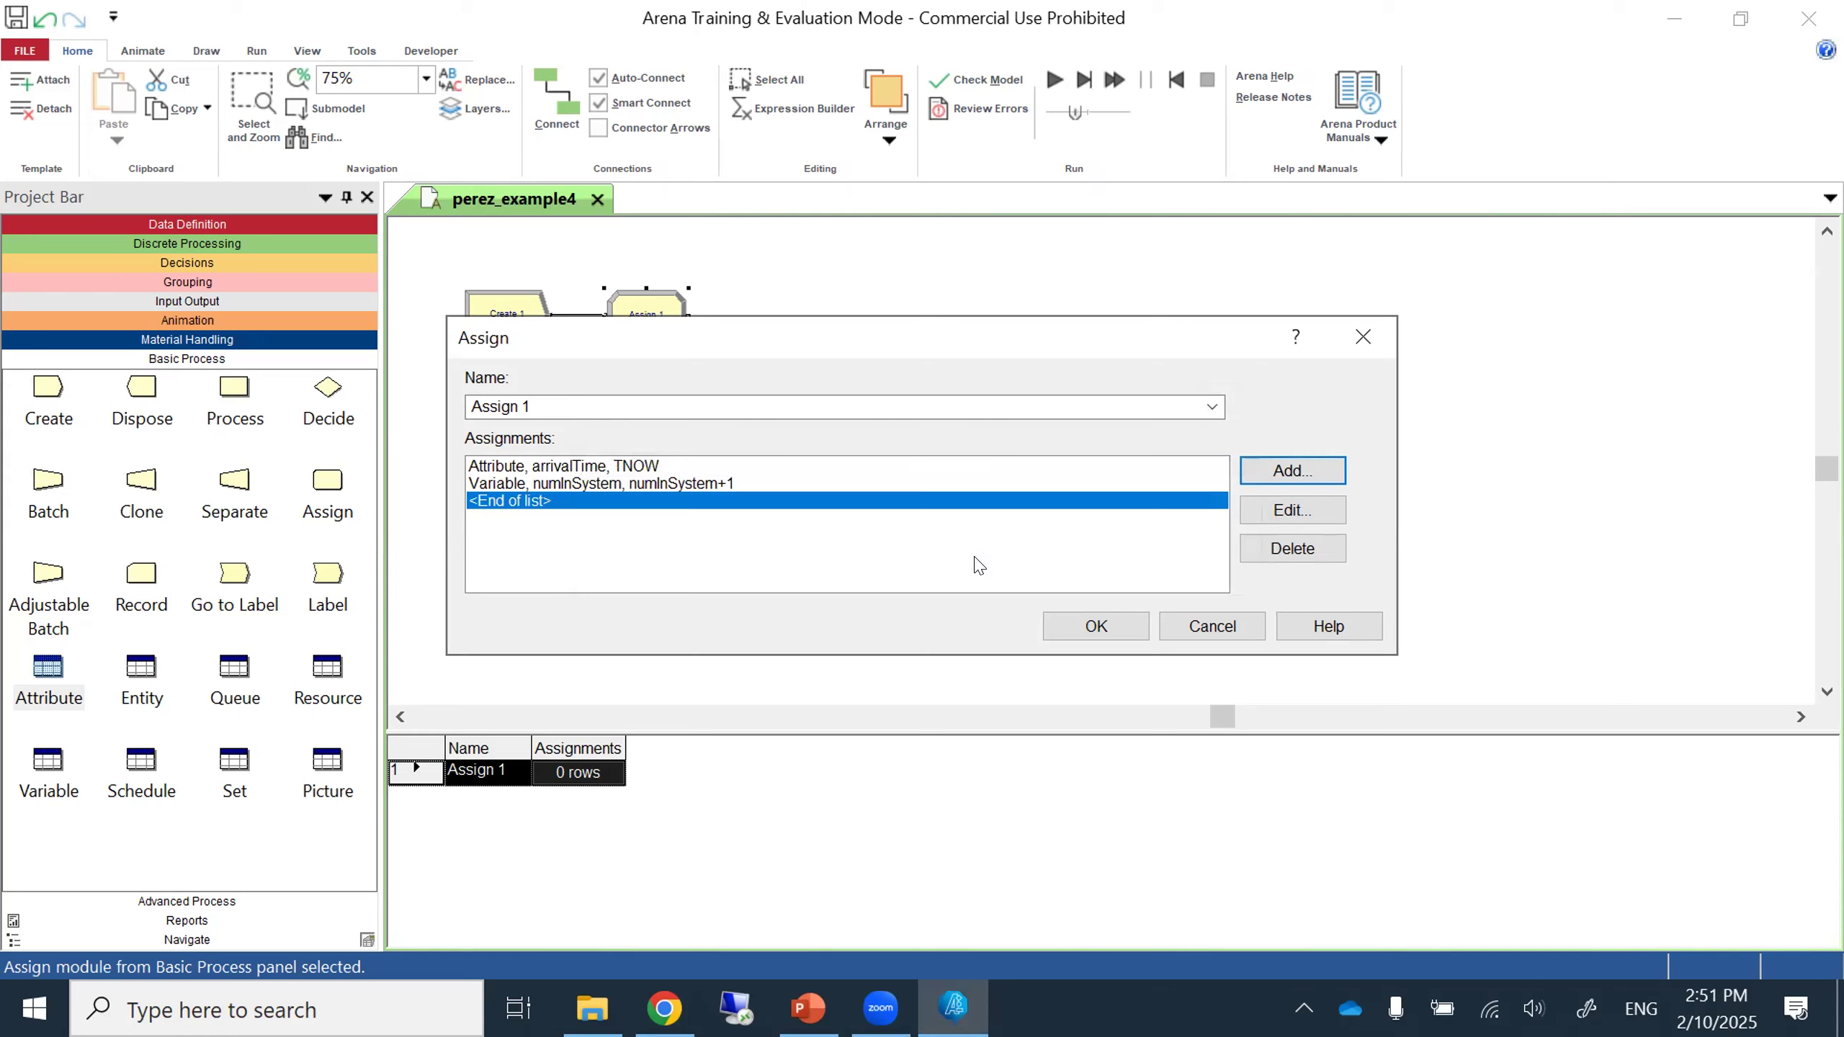
- Add a third assignment to the Assign module, of type Attribute and named partType
{"action": "left_click", "coordinate": [1282, 486]}
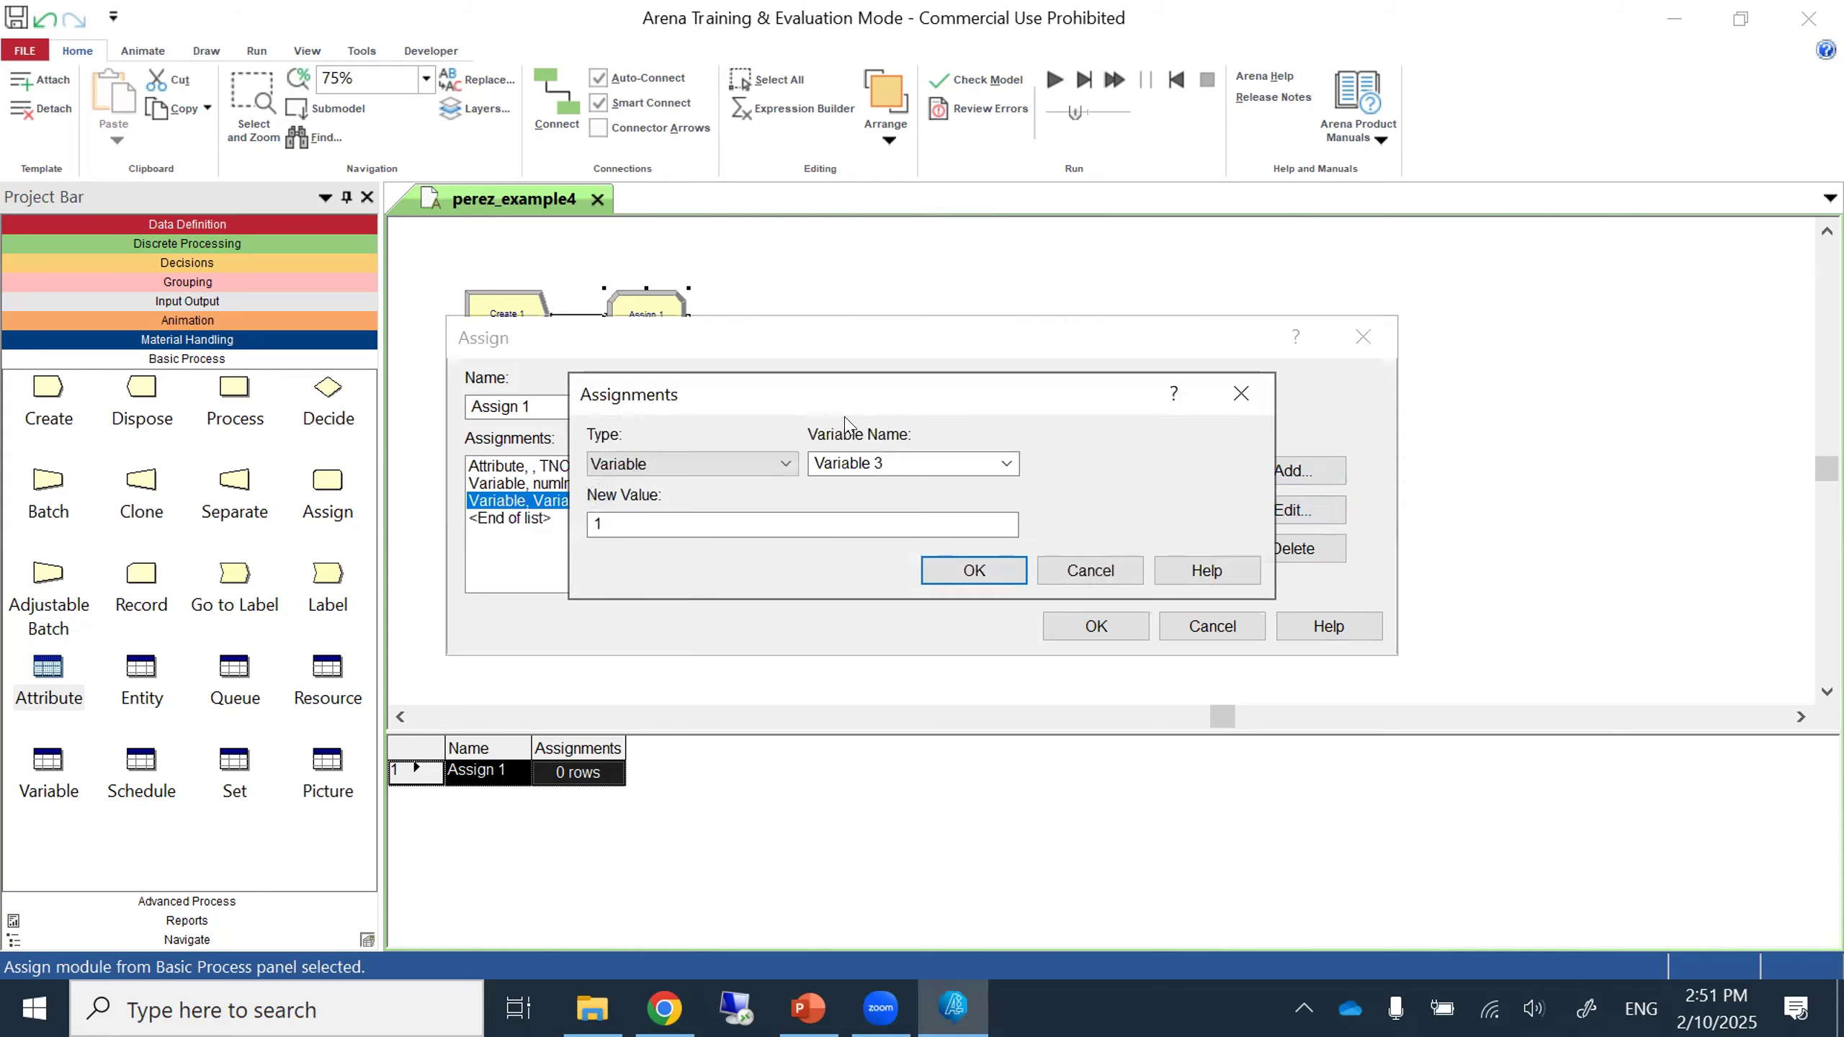
{"action": "left_click", "coordinate": [782, 463]}
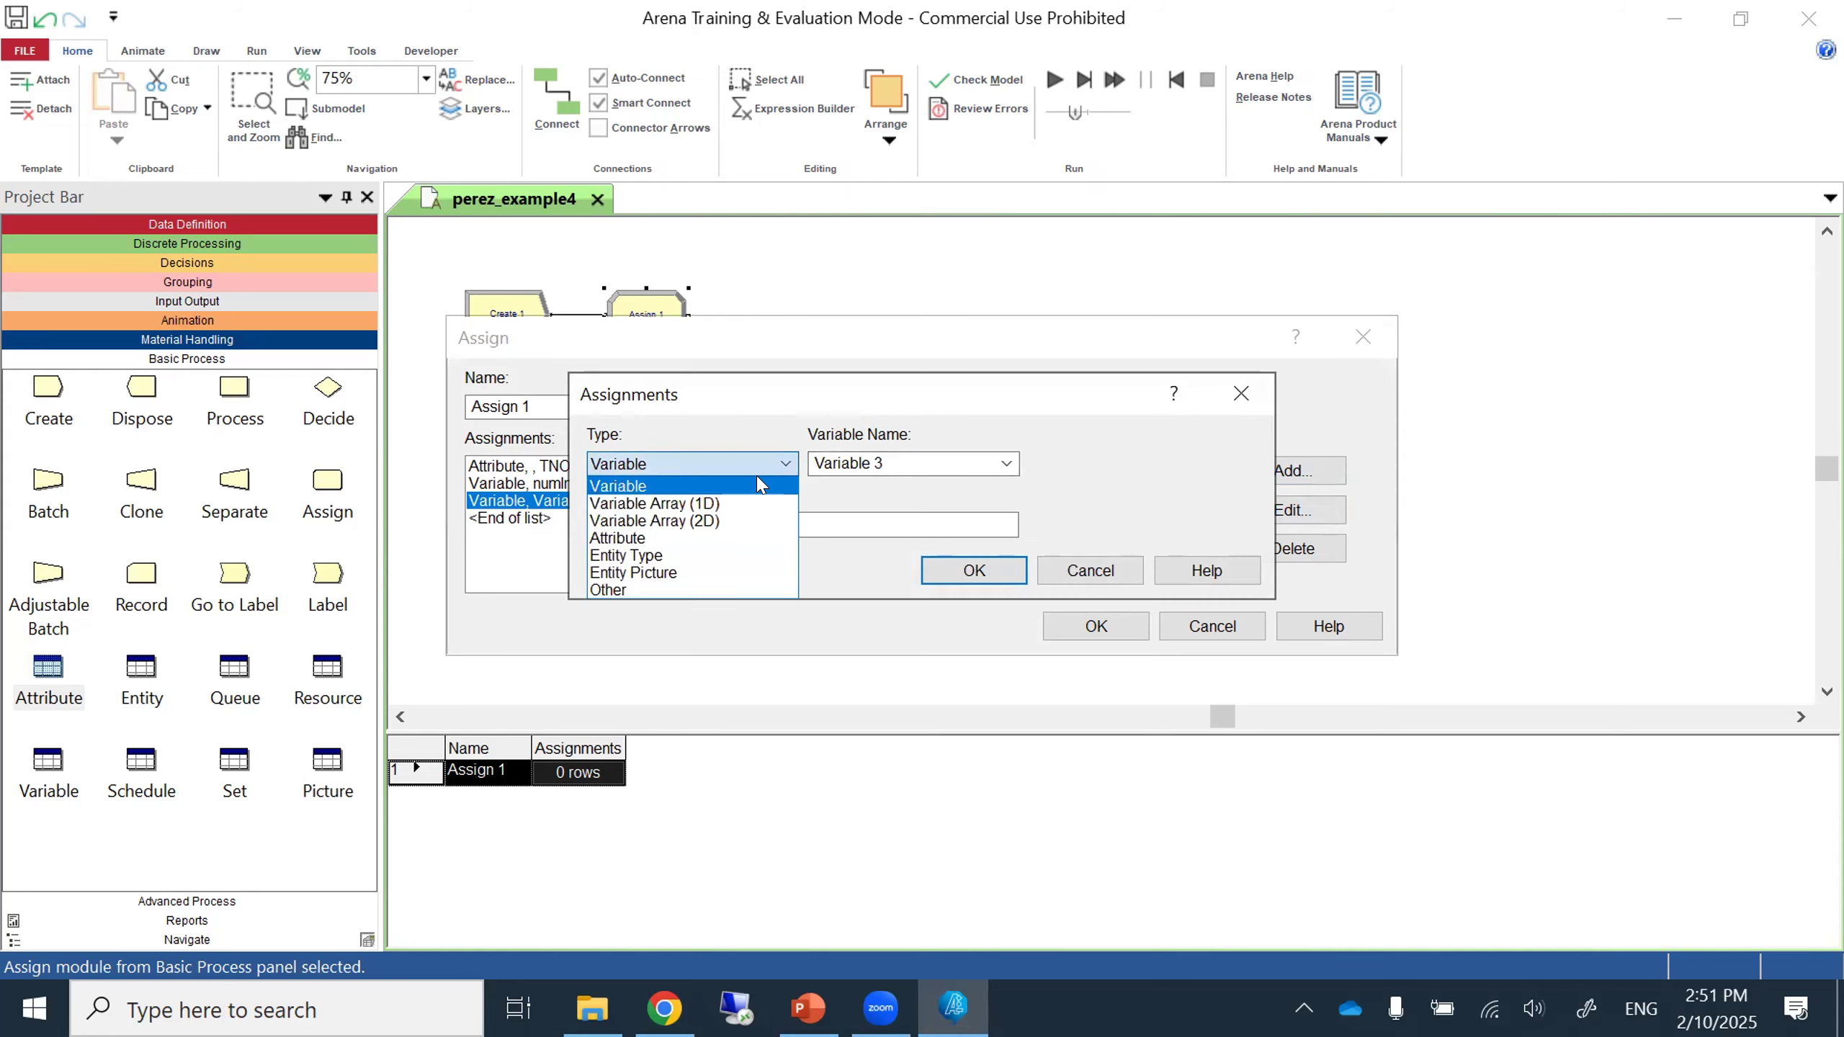
{"action": "left_click", "coordinate": [702, 545]}
{"action": "left_click", "coordinate": [907, 462]}
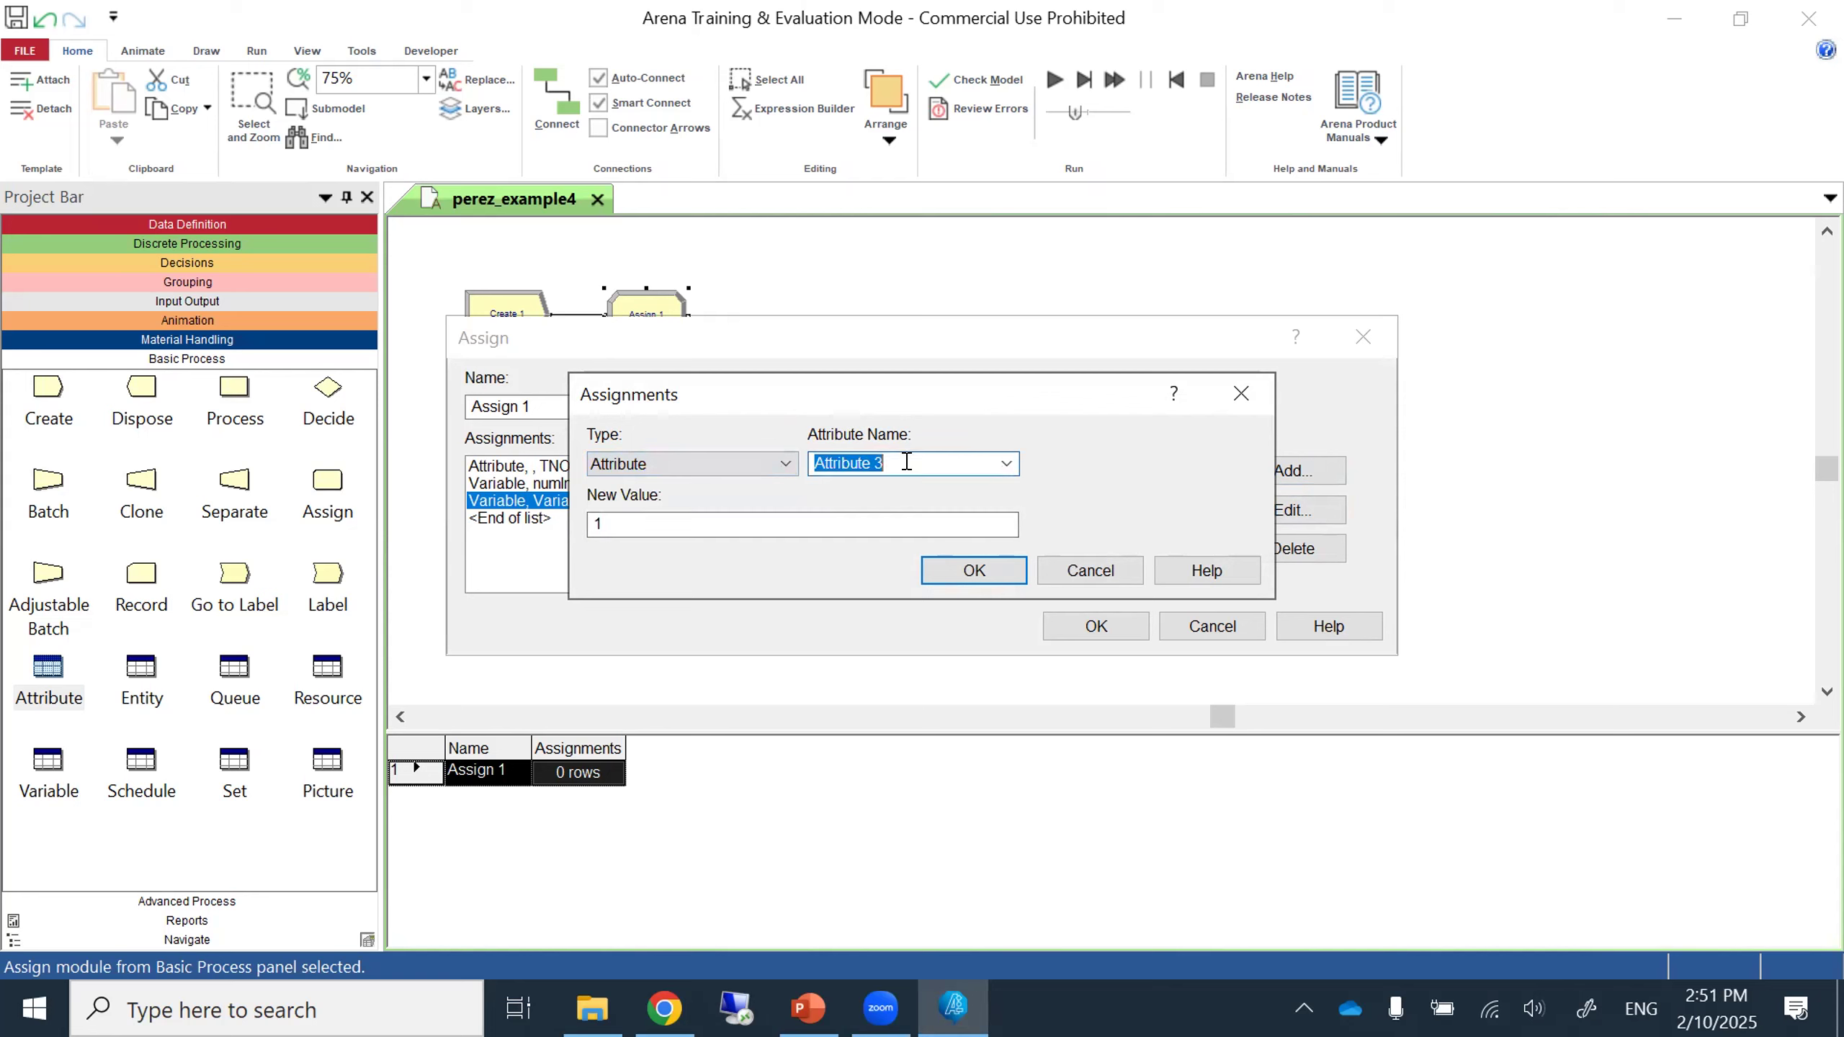
{"action": "type", "text": "partType"}
- Clear the partType assignment's new value and build a Discrete Probability expression for it in the Expression Builder
{"action": "left_click", "coordinate": [754, 521]}
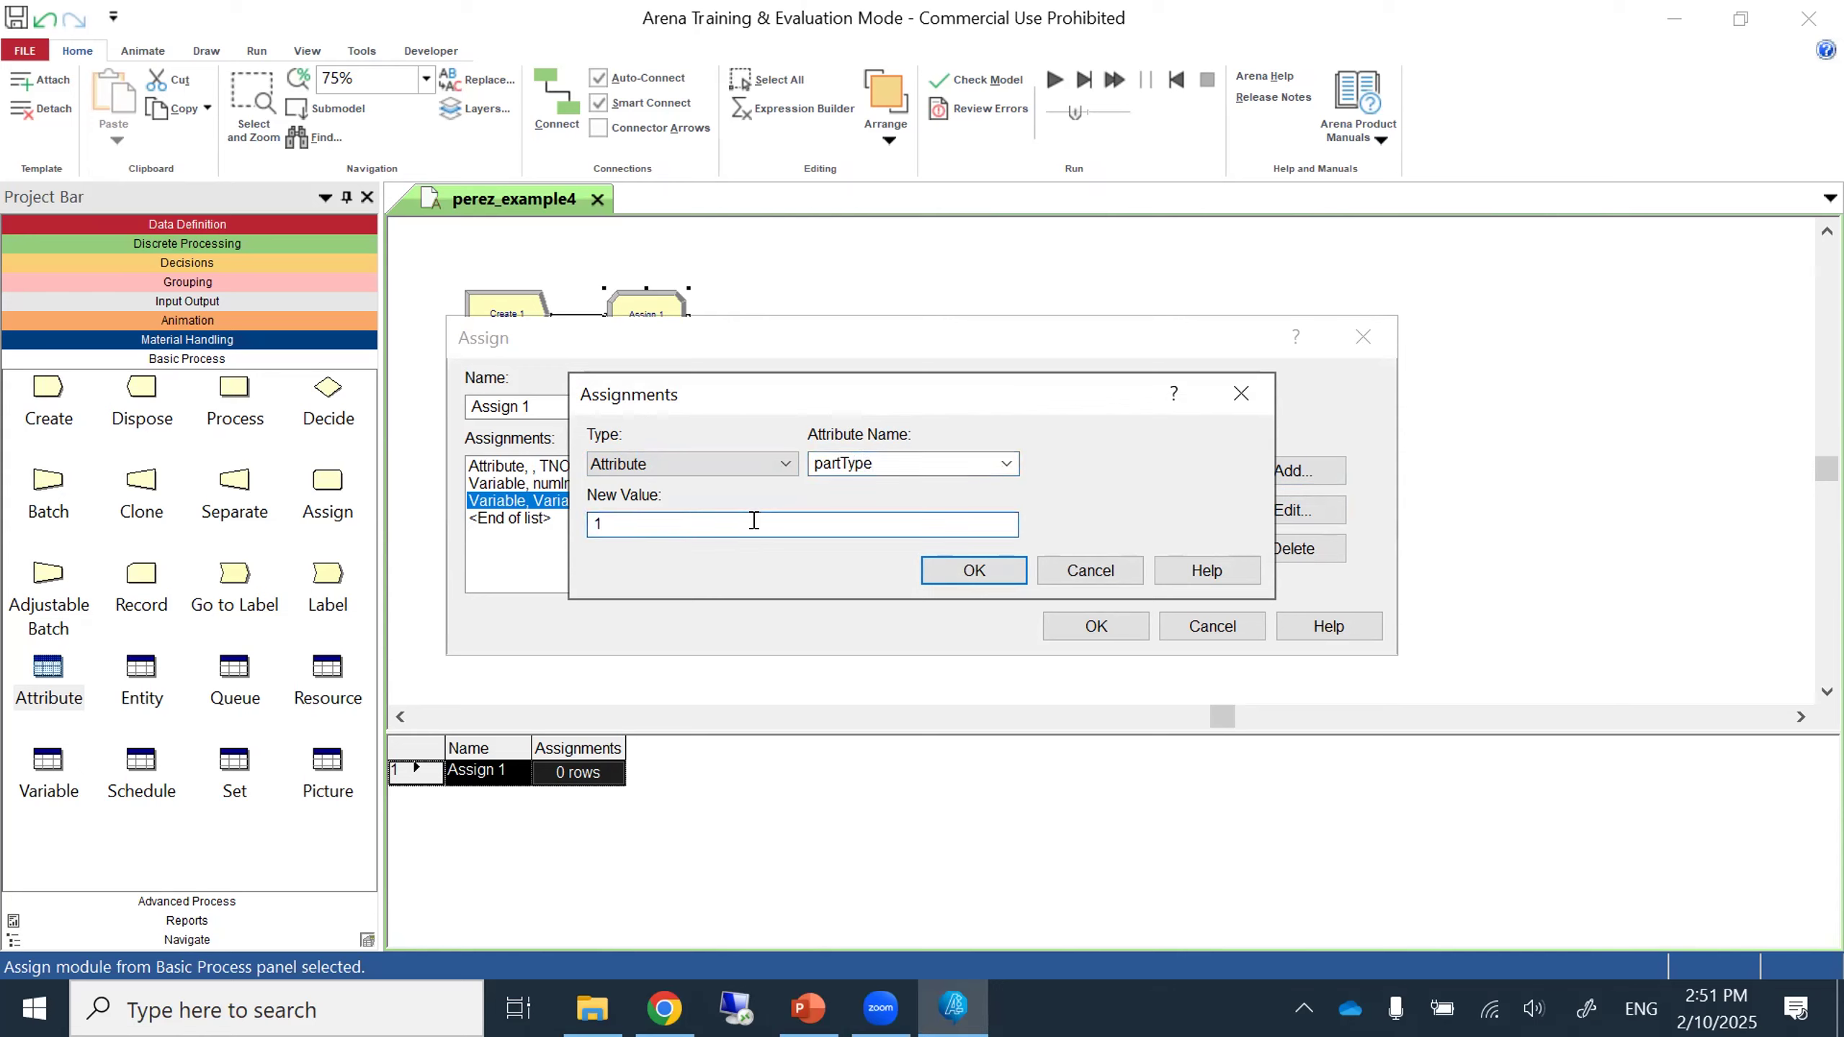
{"action": "key", "text": "BackSpace"}
{"action": "right_click", "coordinate": [676, 522]}
{"action": "left_click", "coordinate": [735, 749]}
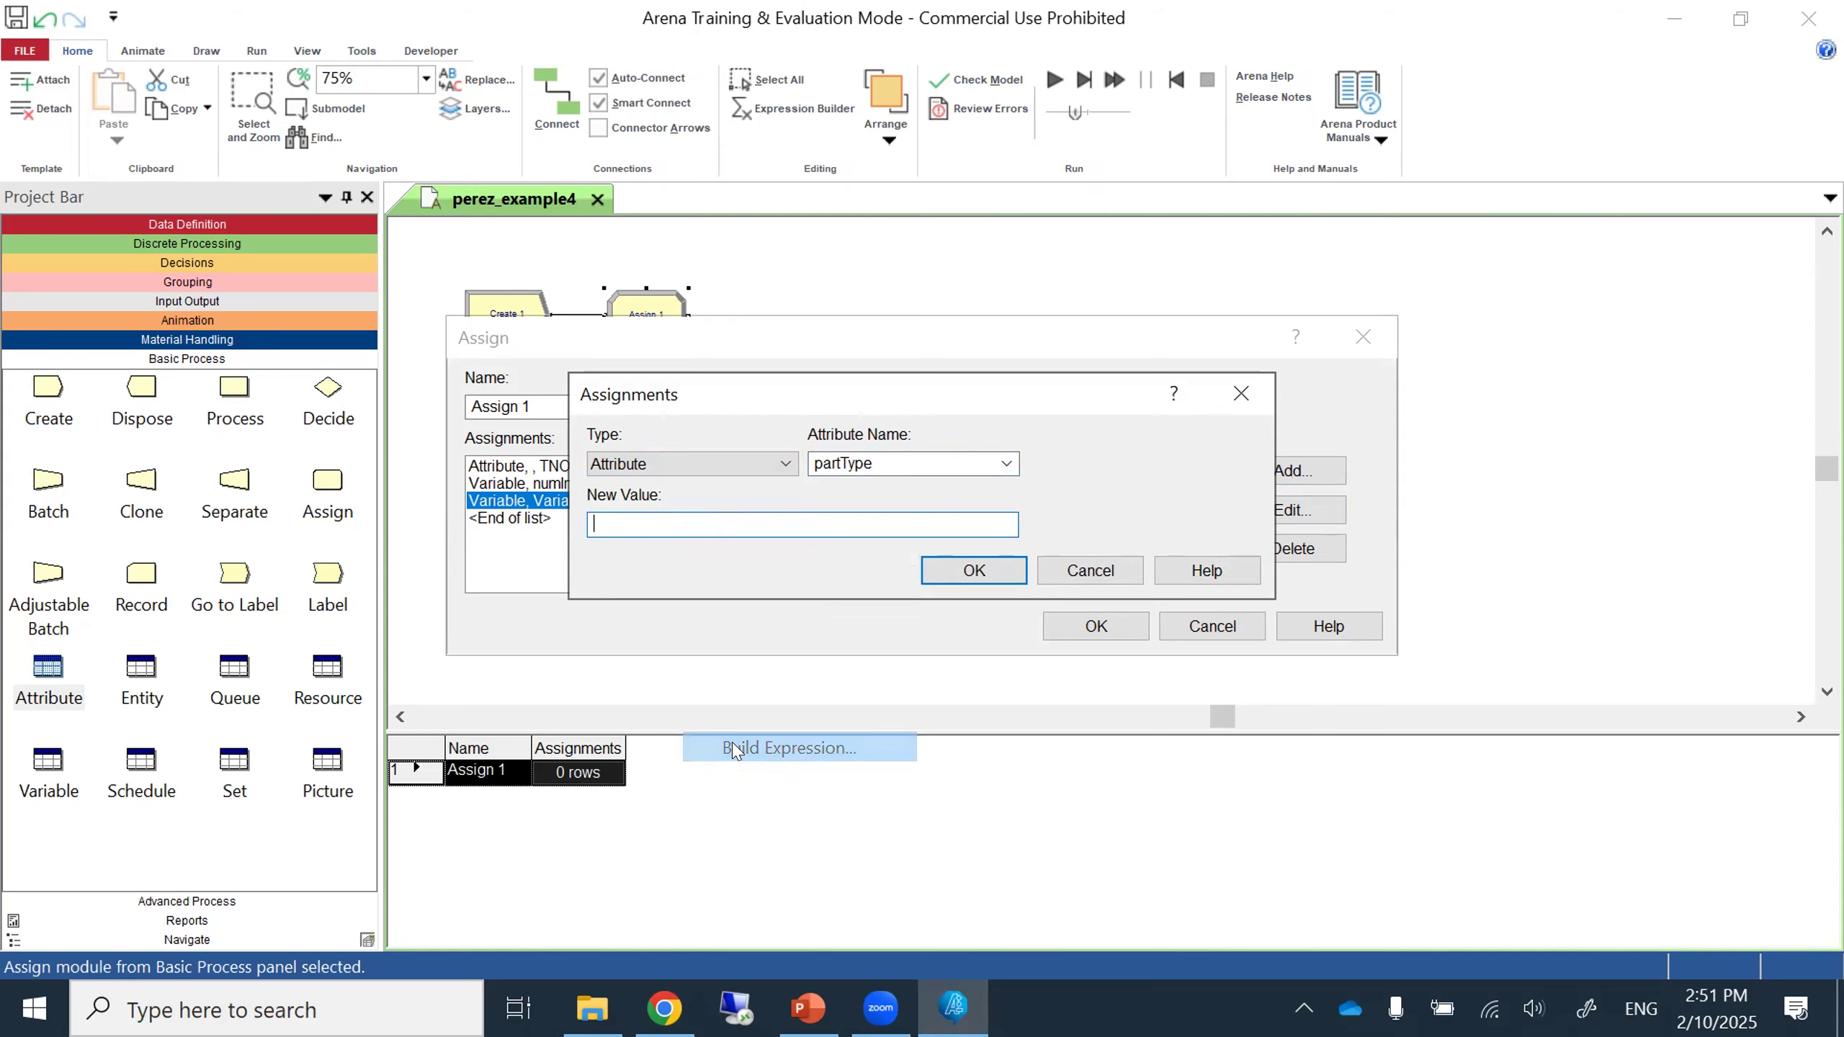
{"action": "double_click", "coordinate": [638, 290]}
{"action": "left_click", "coordinate": [674, 291]}
{"action": "left_click", "coordinate": [988, 230]}
{"action": "left_click", "coordinate": [988, 230]}
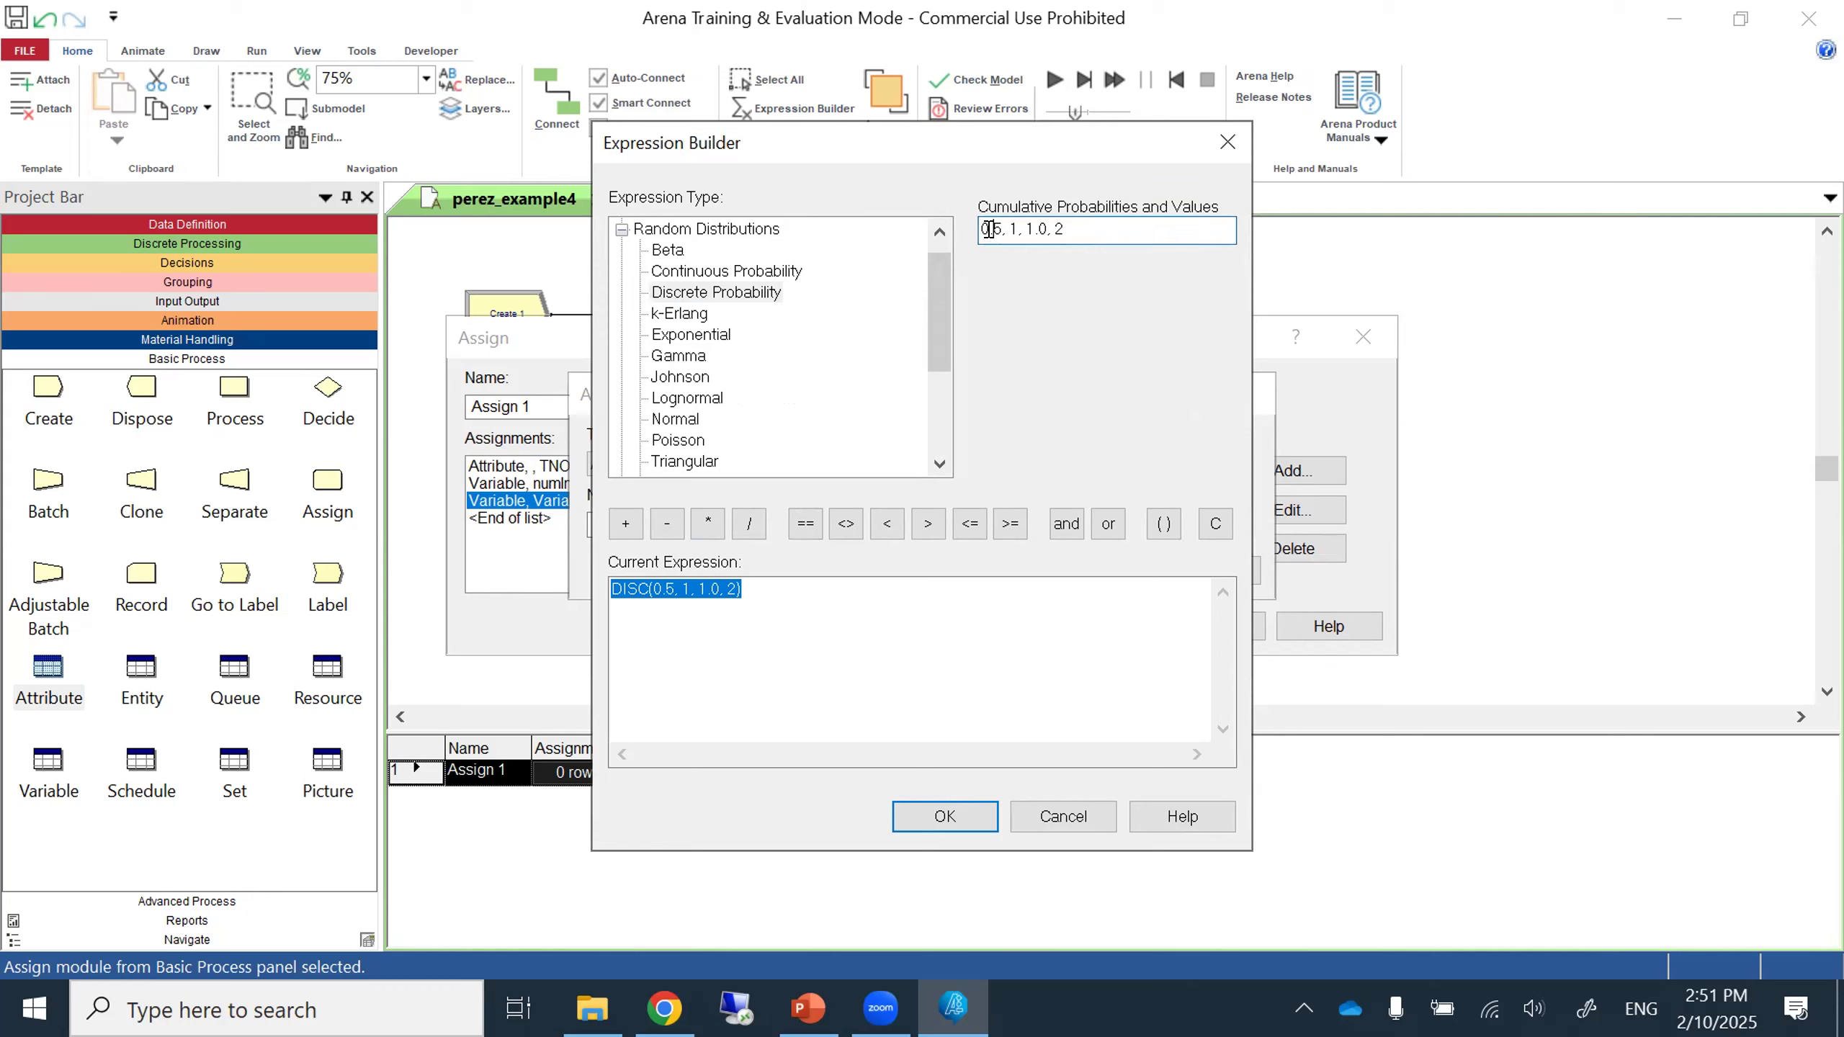
- Set the cumulative probabilities and values to 0.6, 1, 1.0, 2, then accept the expression, the assignment and the Assign module
{"action": "key", "text": "Delete"}
{"action": "type", "text": "6"}
{"action": "key", "text": "Right"}
{"action": "key", "text": "Right"}
{"action": "key", "text": "Right"}
{"action": "key", "text": "Right"}
{"action": "key", "text": "Right"}
{"action": "key", "text": "Right"}
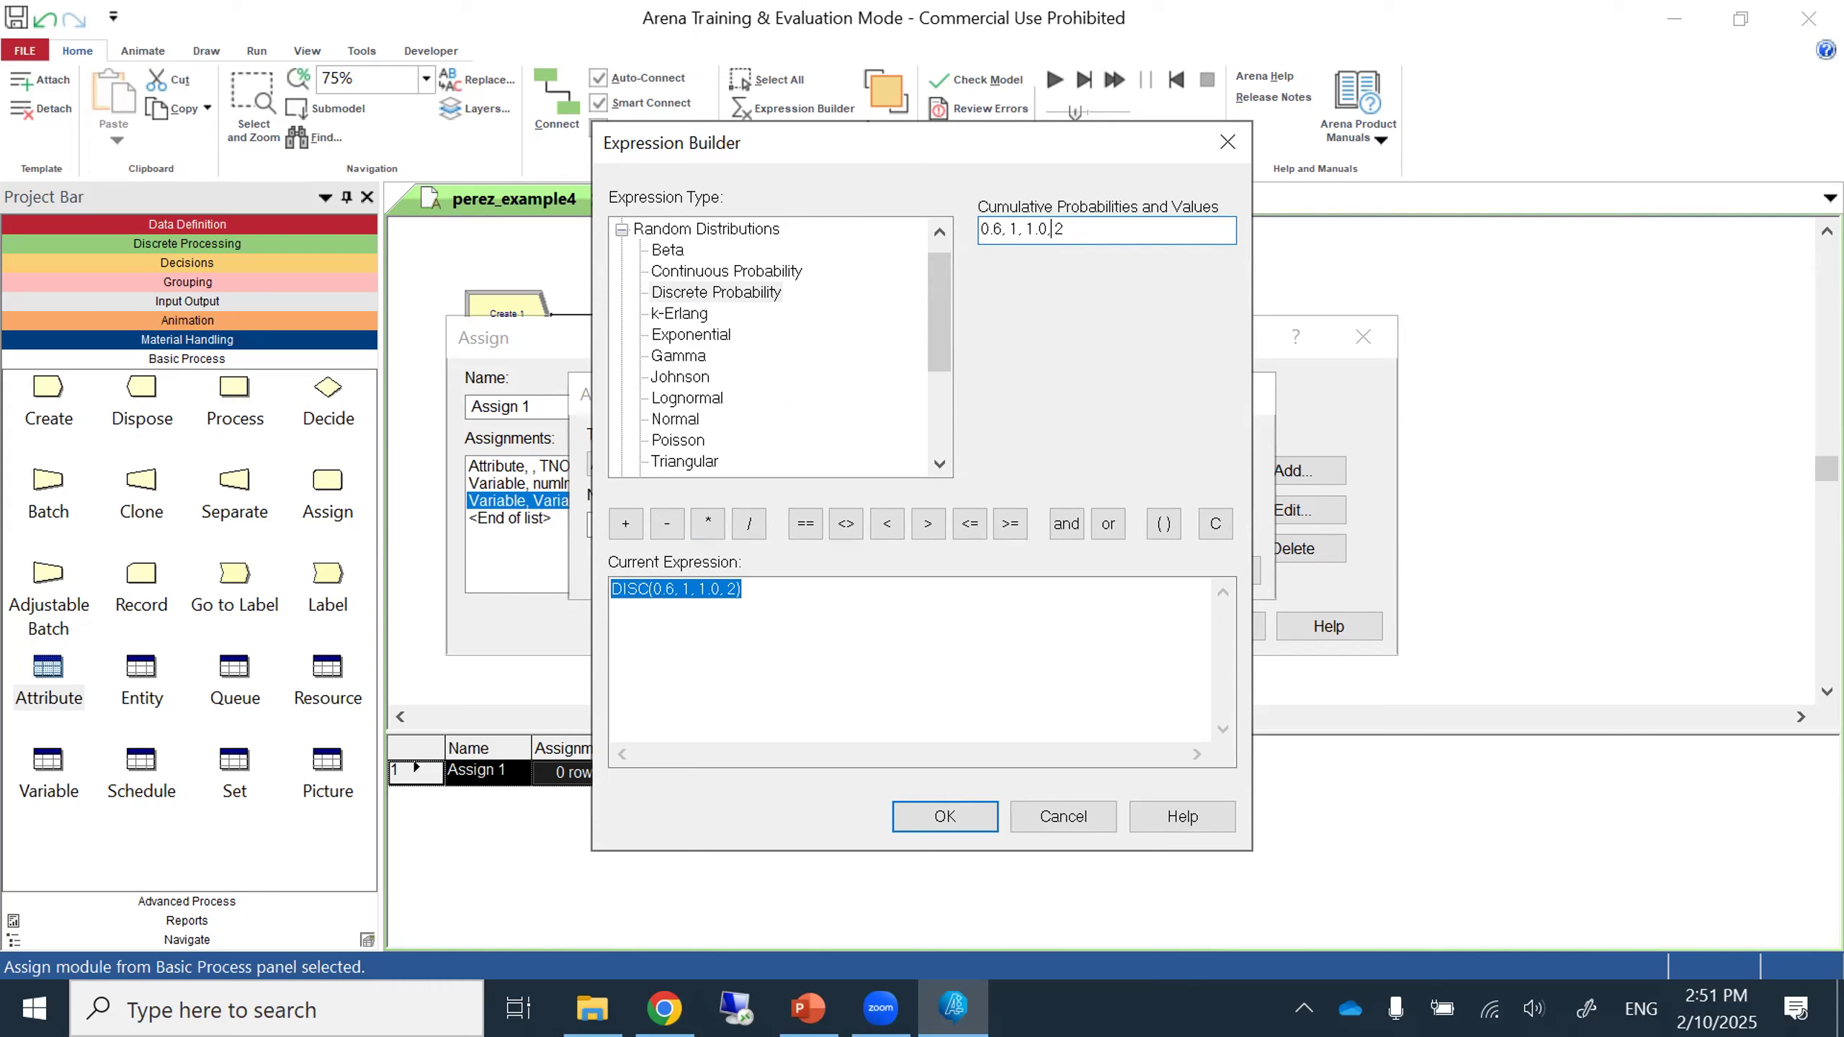
{"action": "left_click", "coordinate": [944, 816]}
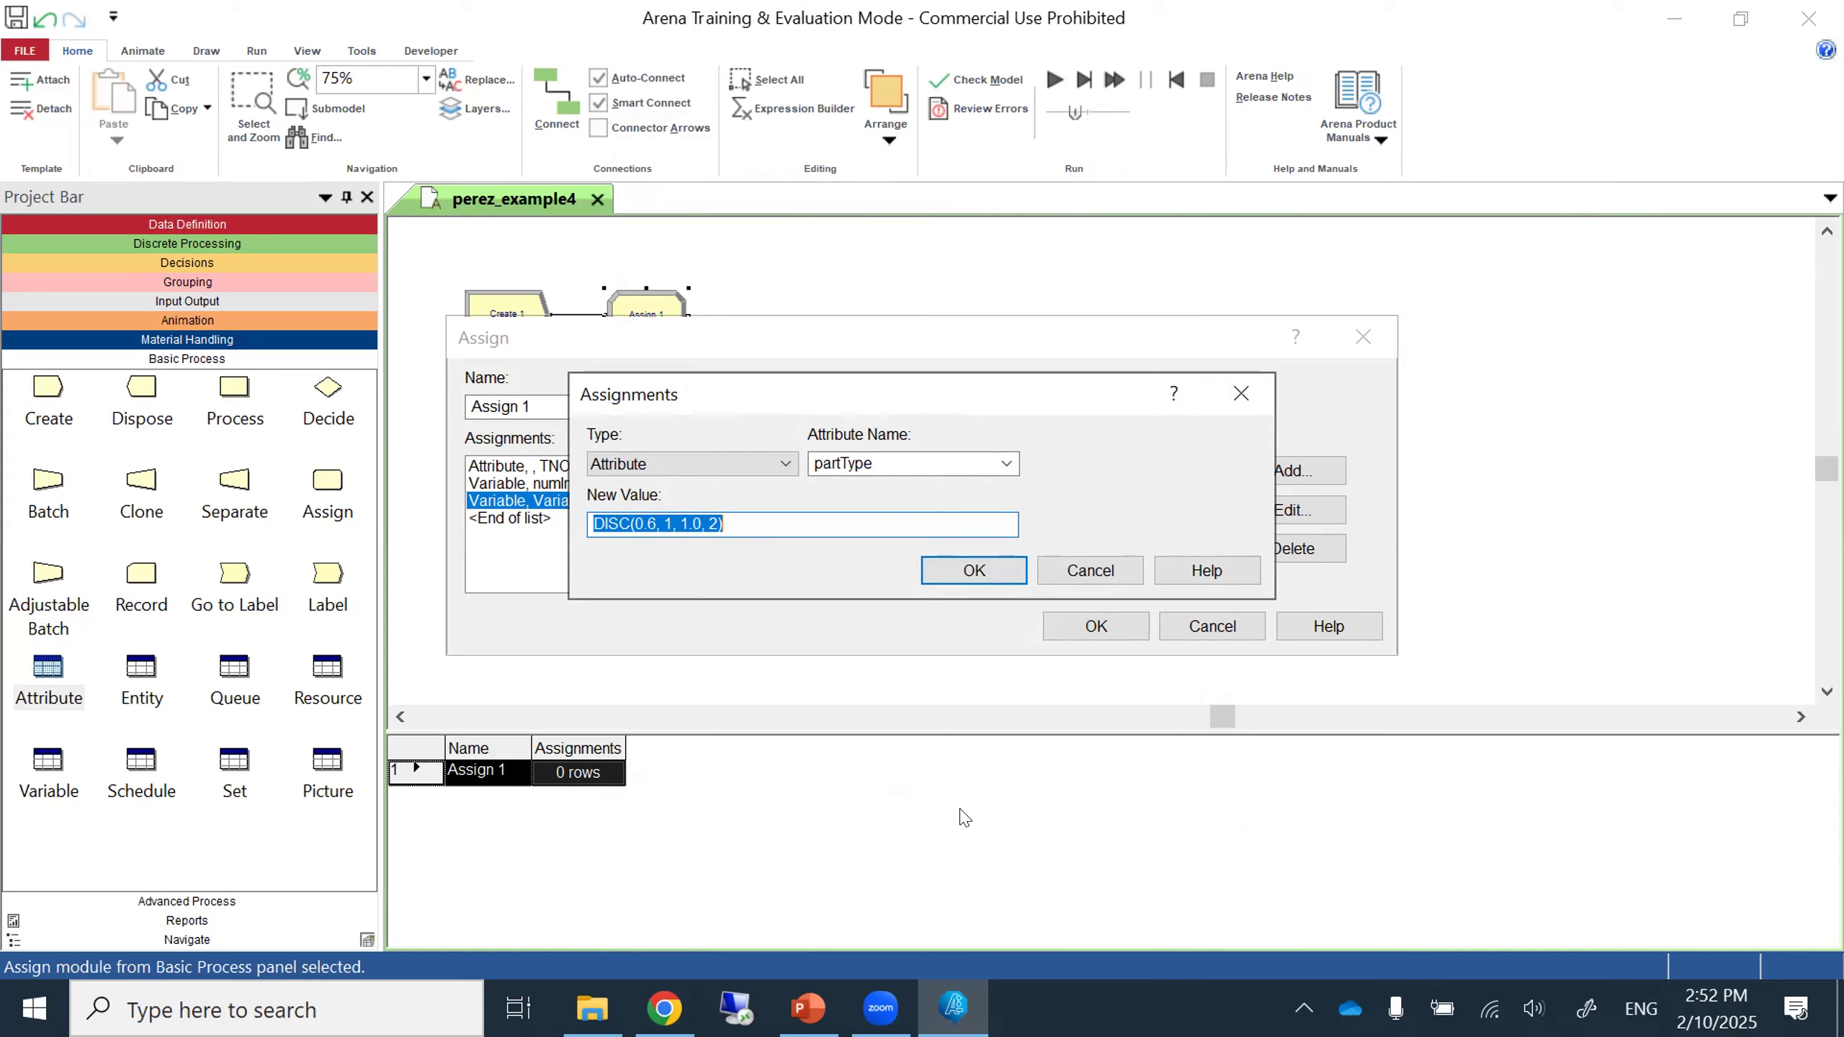
{"action": "left_click", "coordinate": [995, 579]}
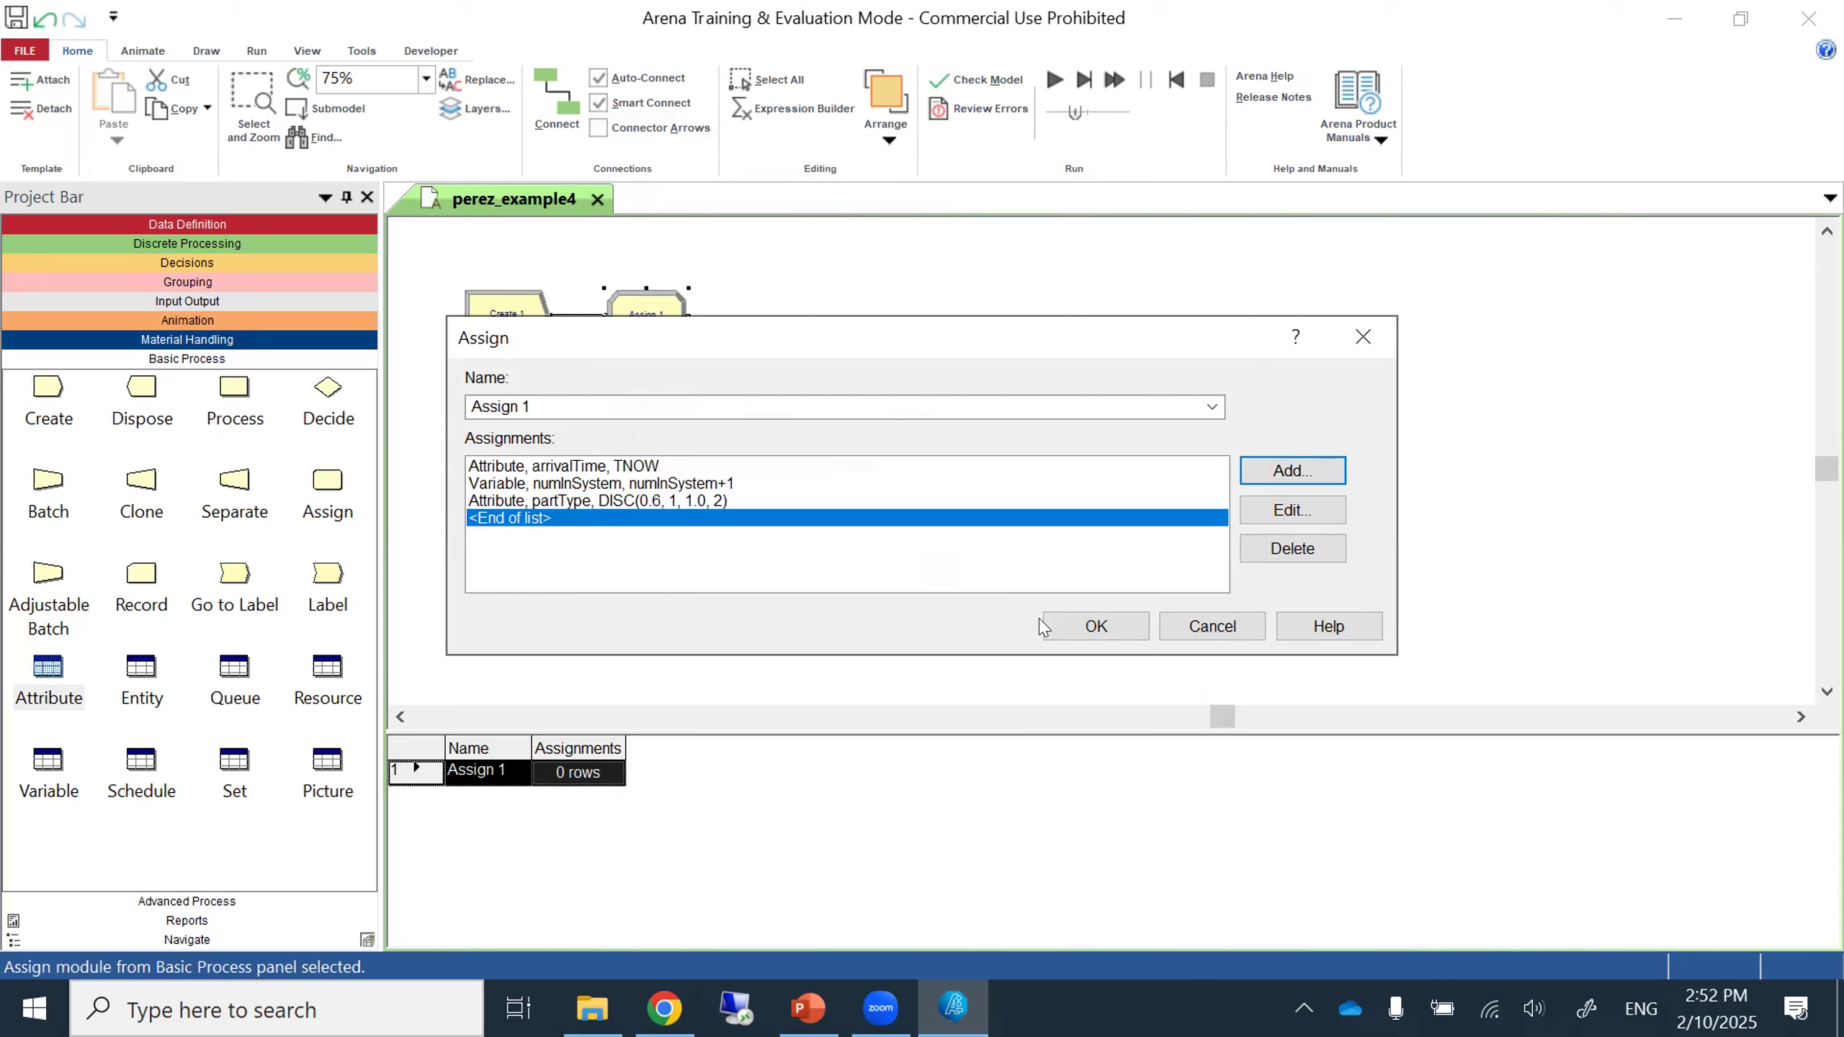
{"action": "left_click", "coordinate": [1082, 628]}
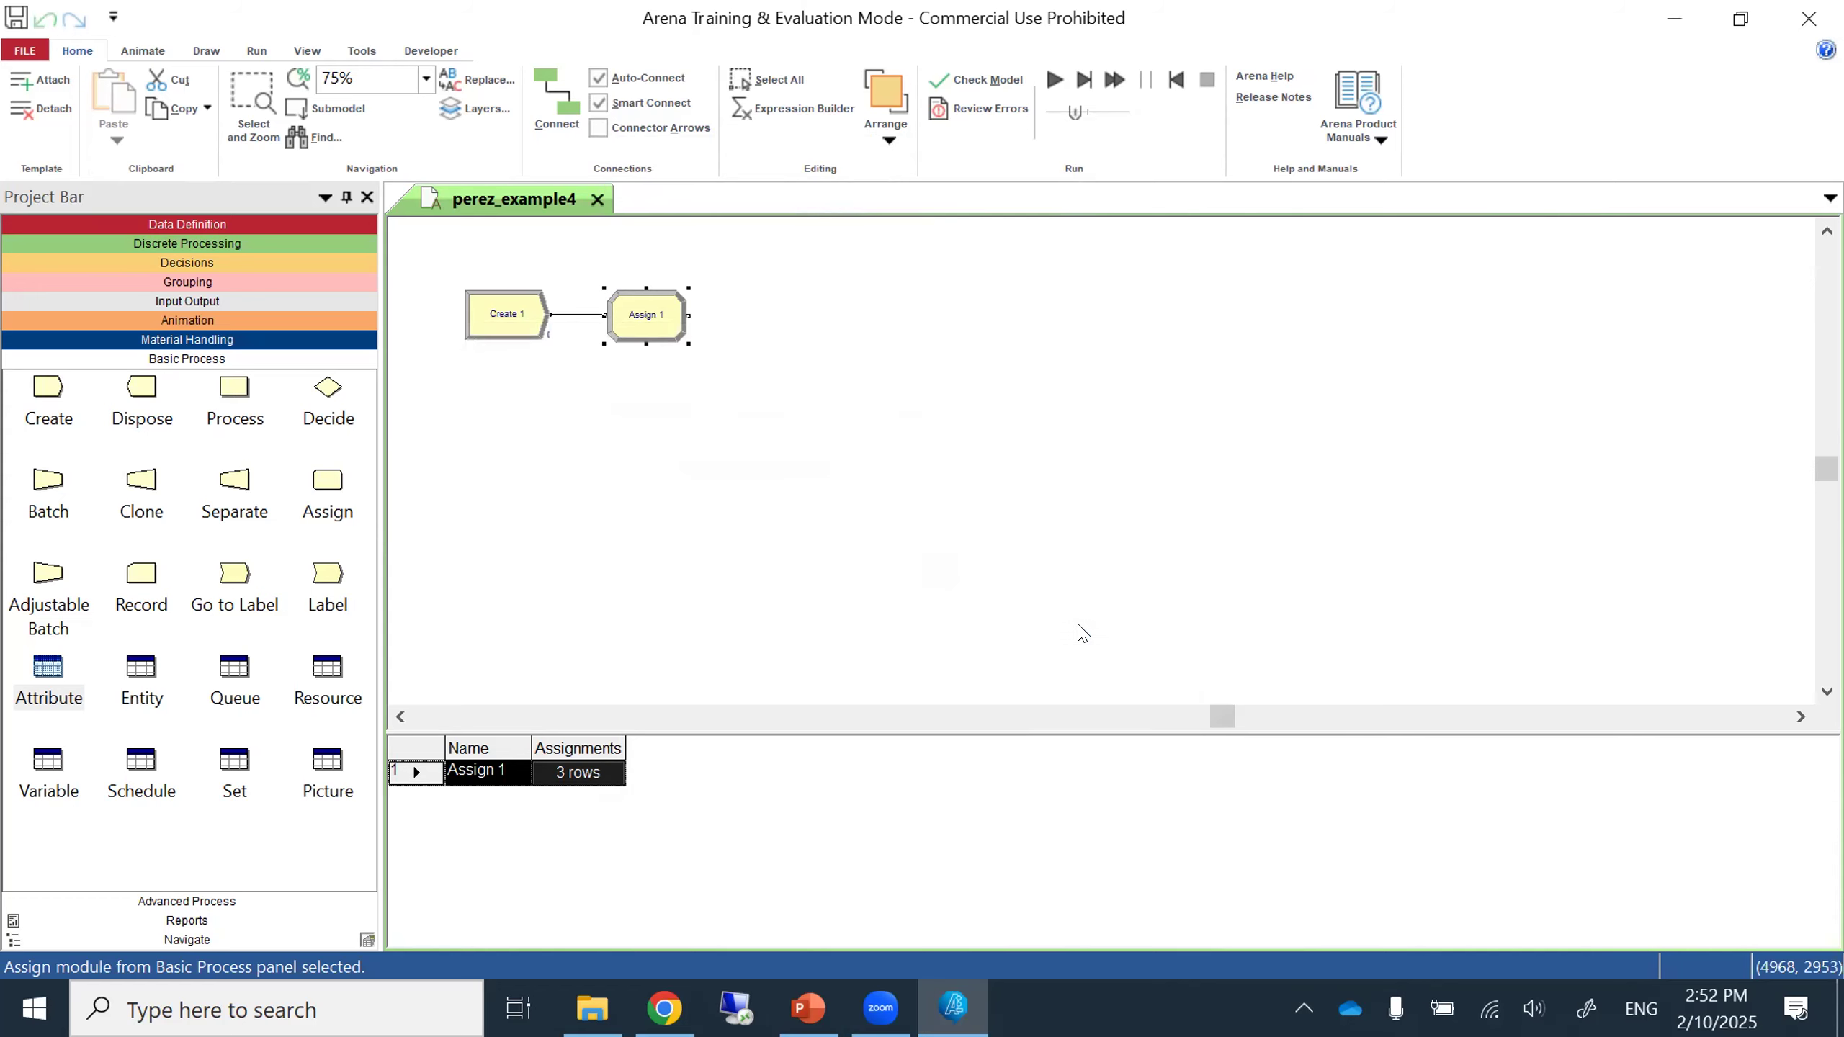
- Review the Assign module's assignments in its dialog and in its spreadsheet rows
{"action": "double_click", "coordinate": [654, 330]}
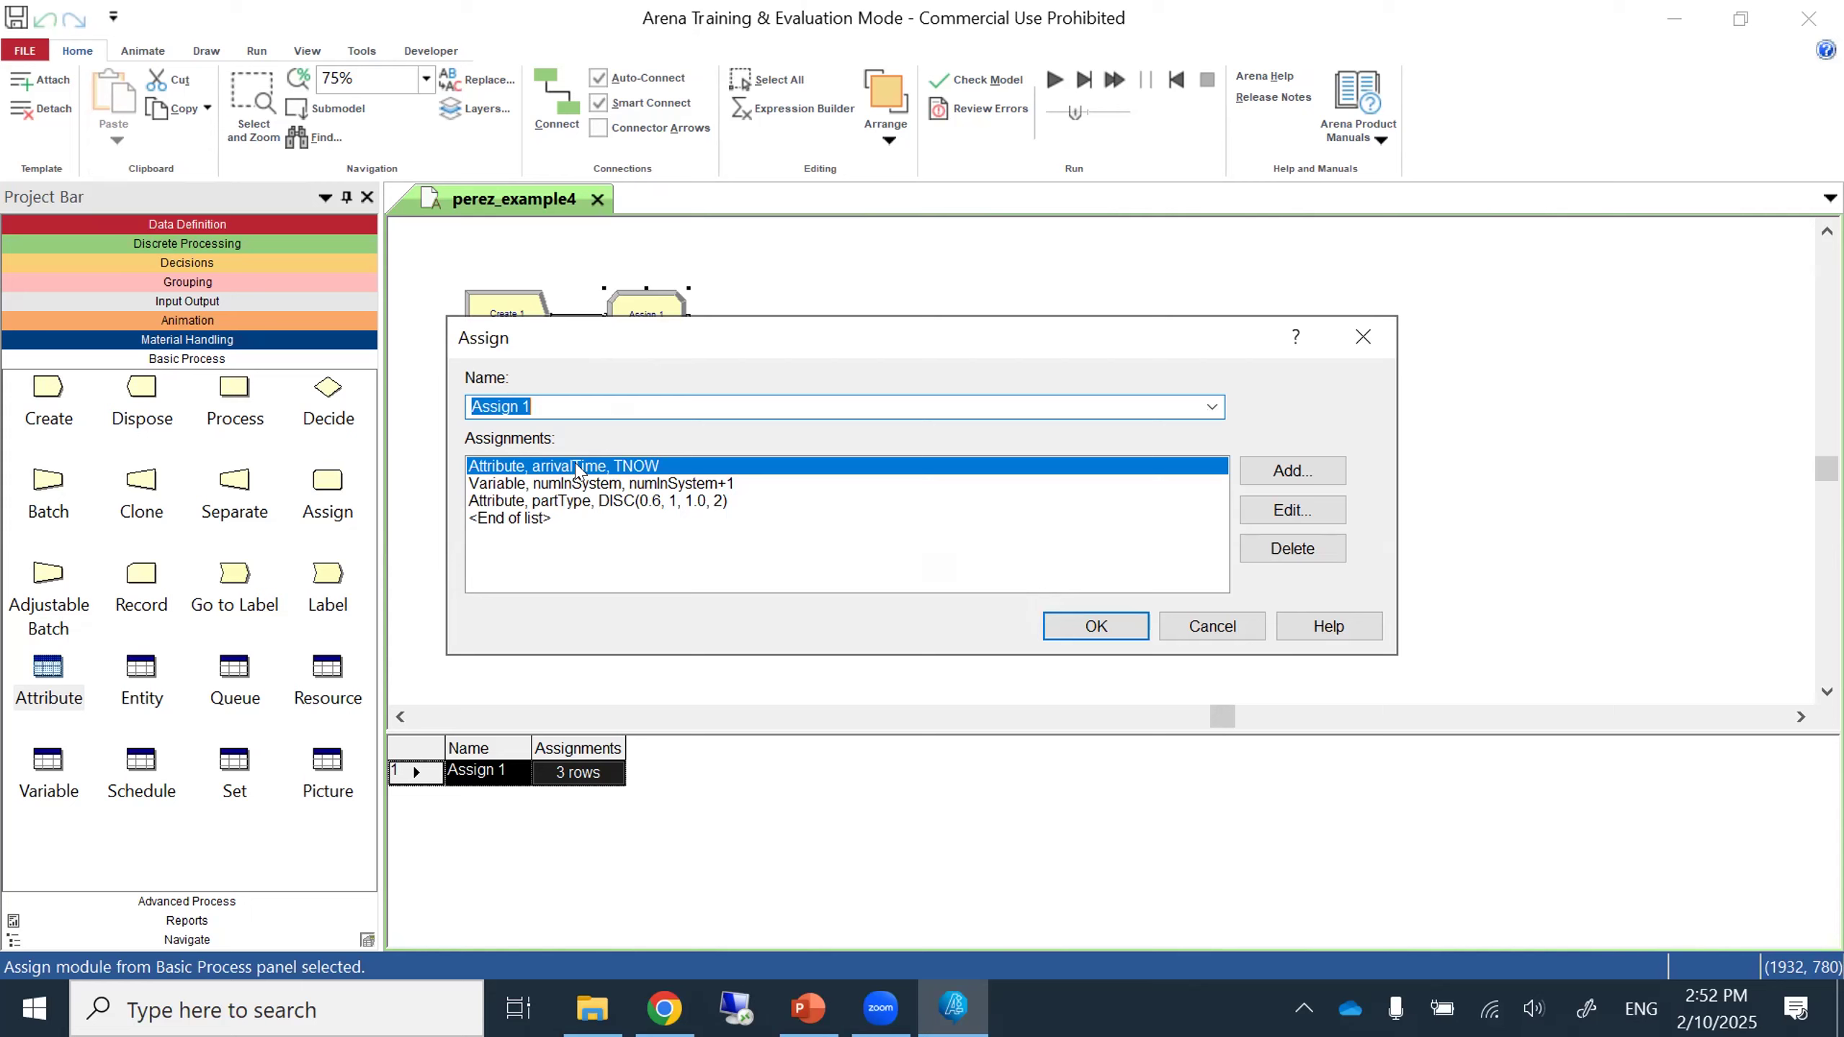
{"action": "left_click", "coordinate": [1062, 622]}
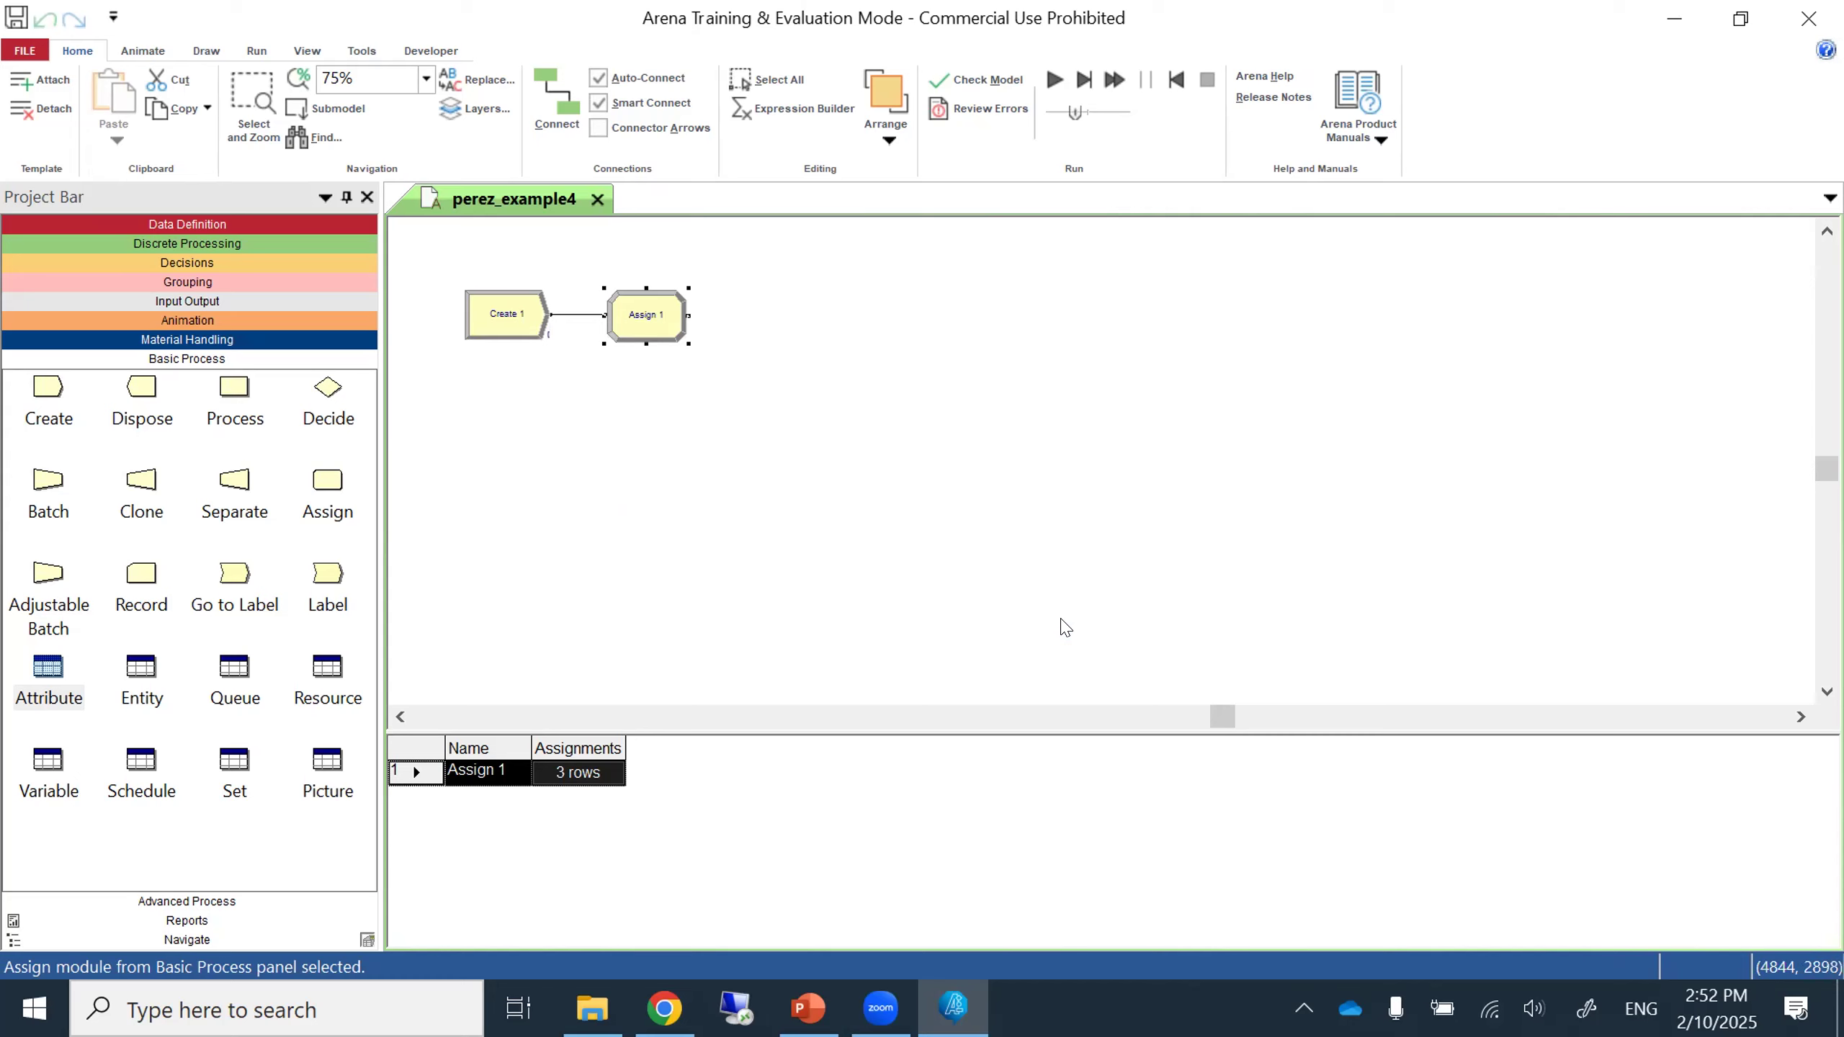
{"action": "left_click", "coordinate": [774, 500]}
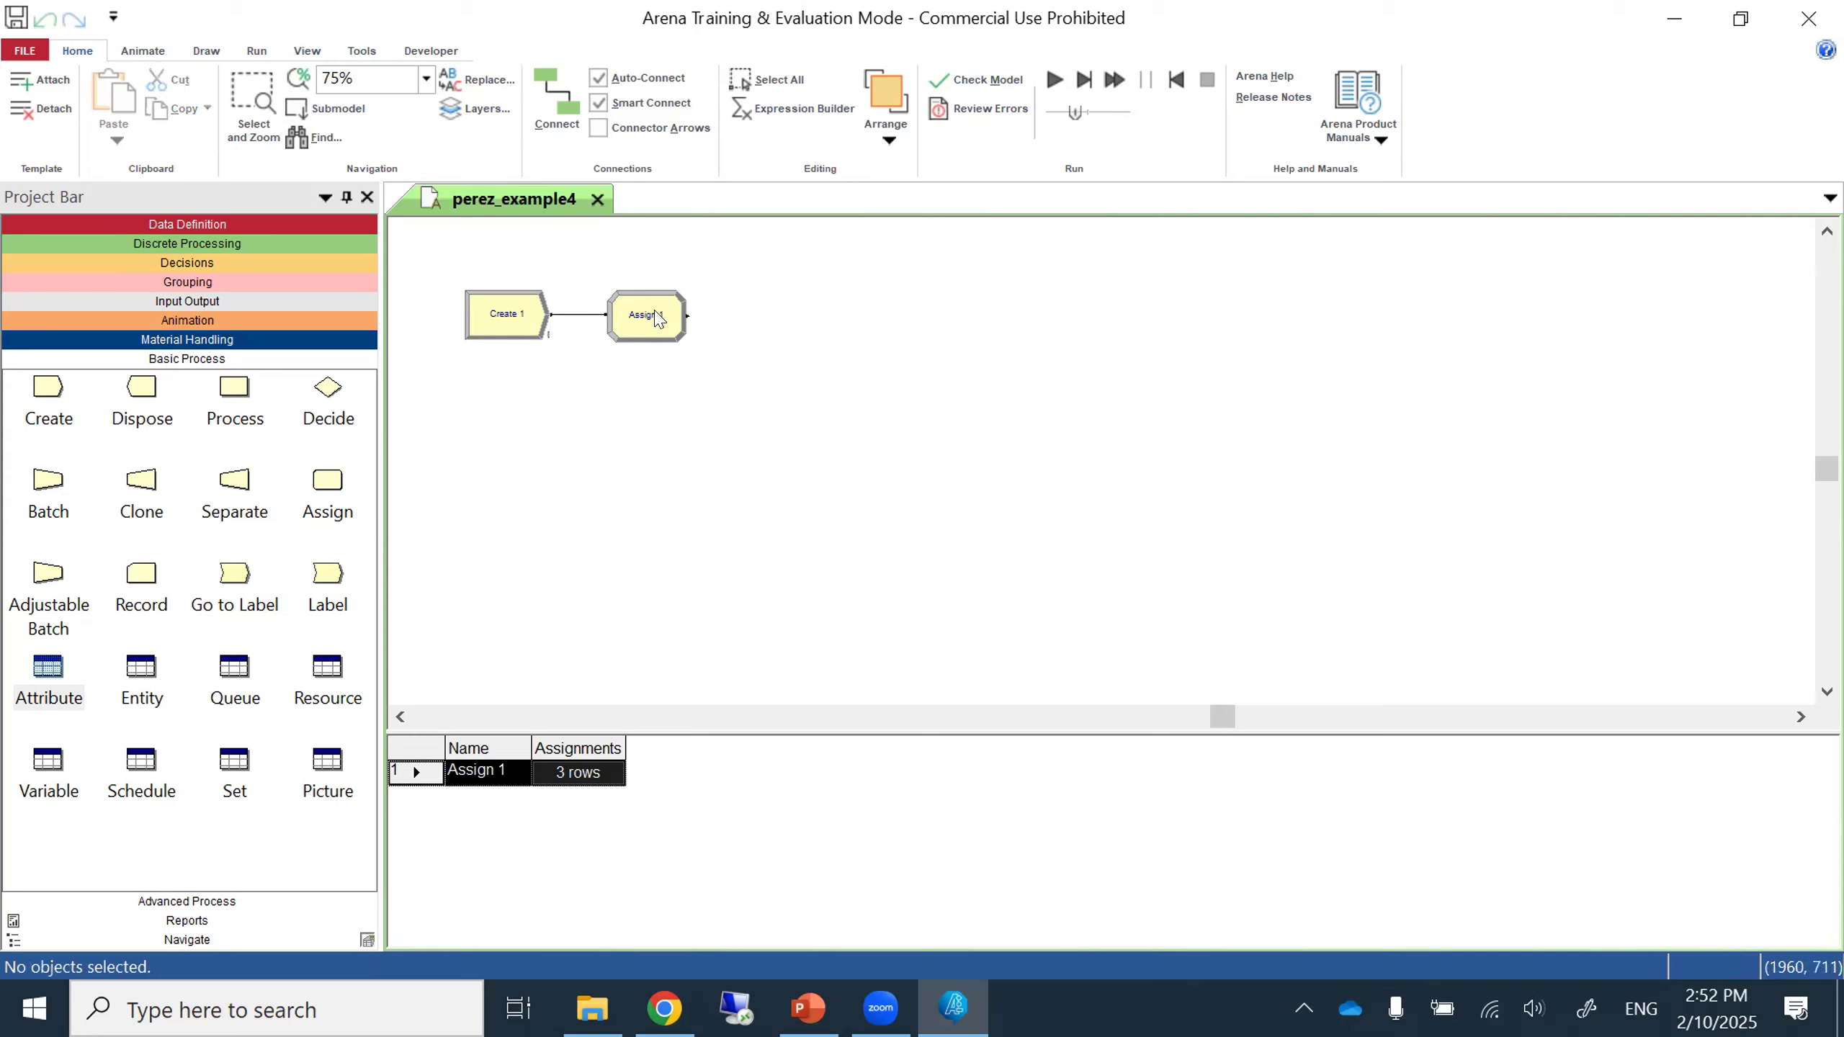
{"action": "left_click", "coordinate": [640, 327]}
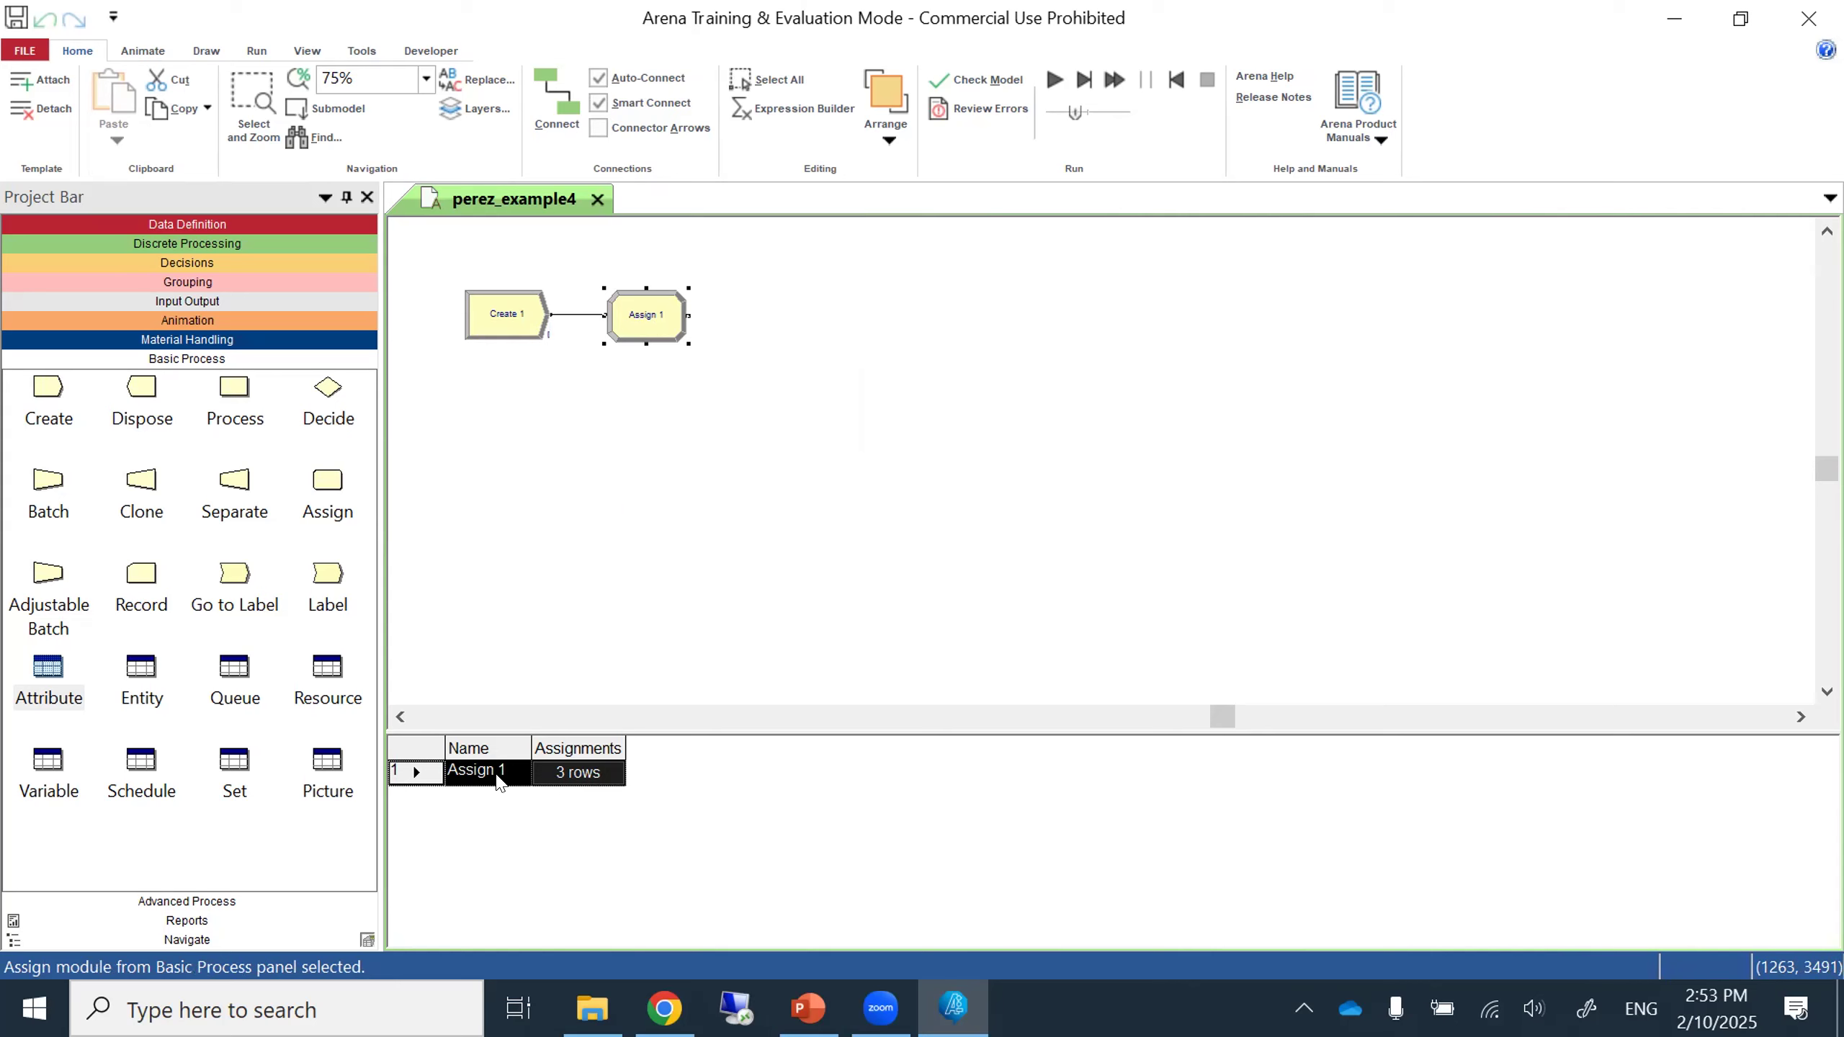
{"action": "left_click", "coordinate": [573, 775]}
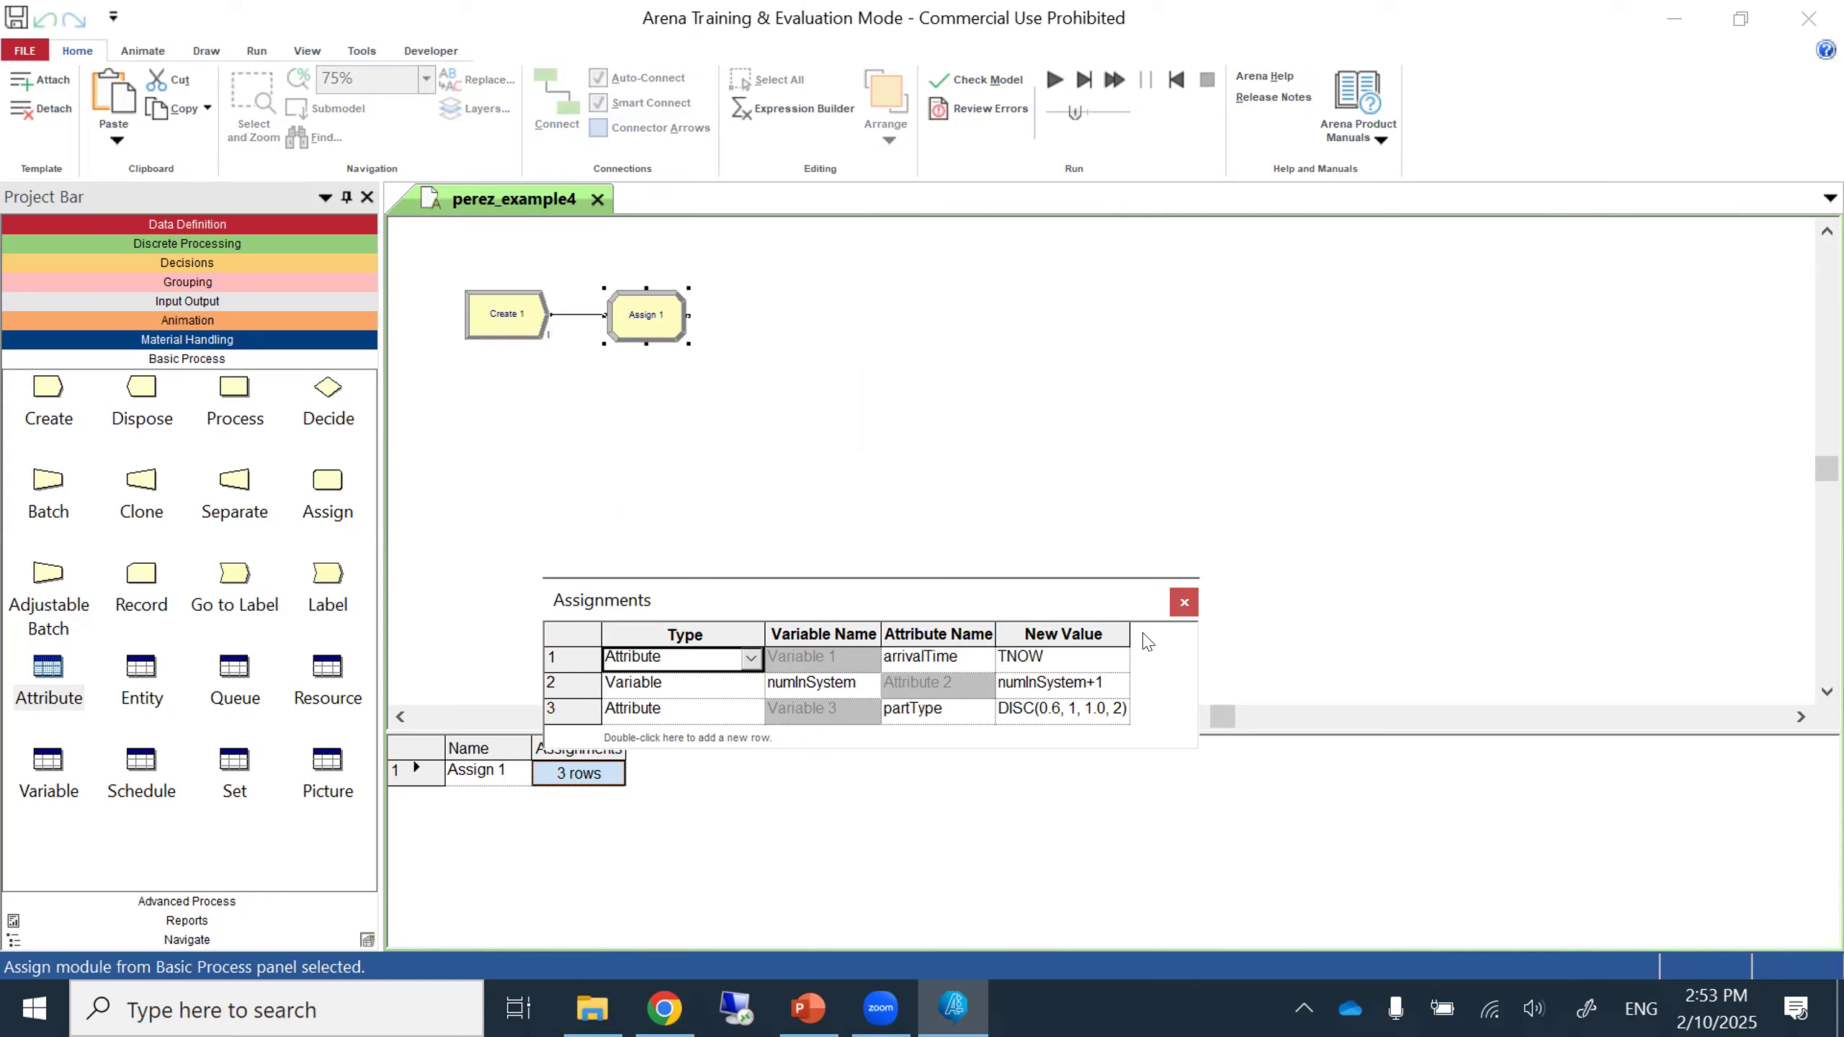
{"action": "left_click", "coordinate": [1186, 604]}
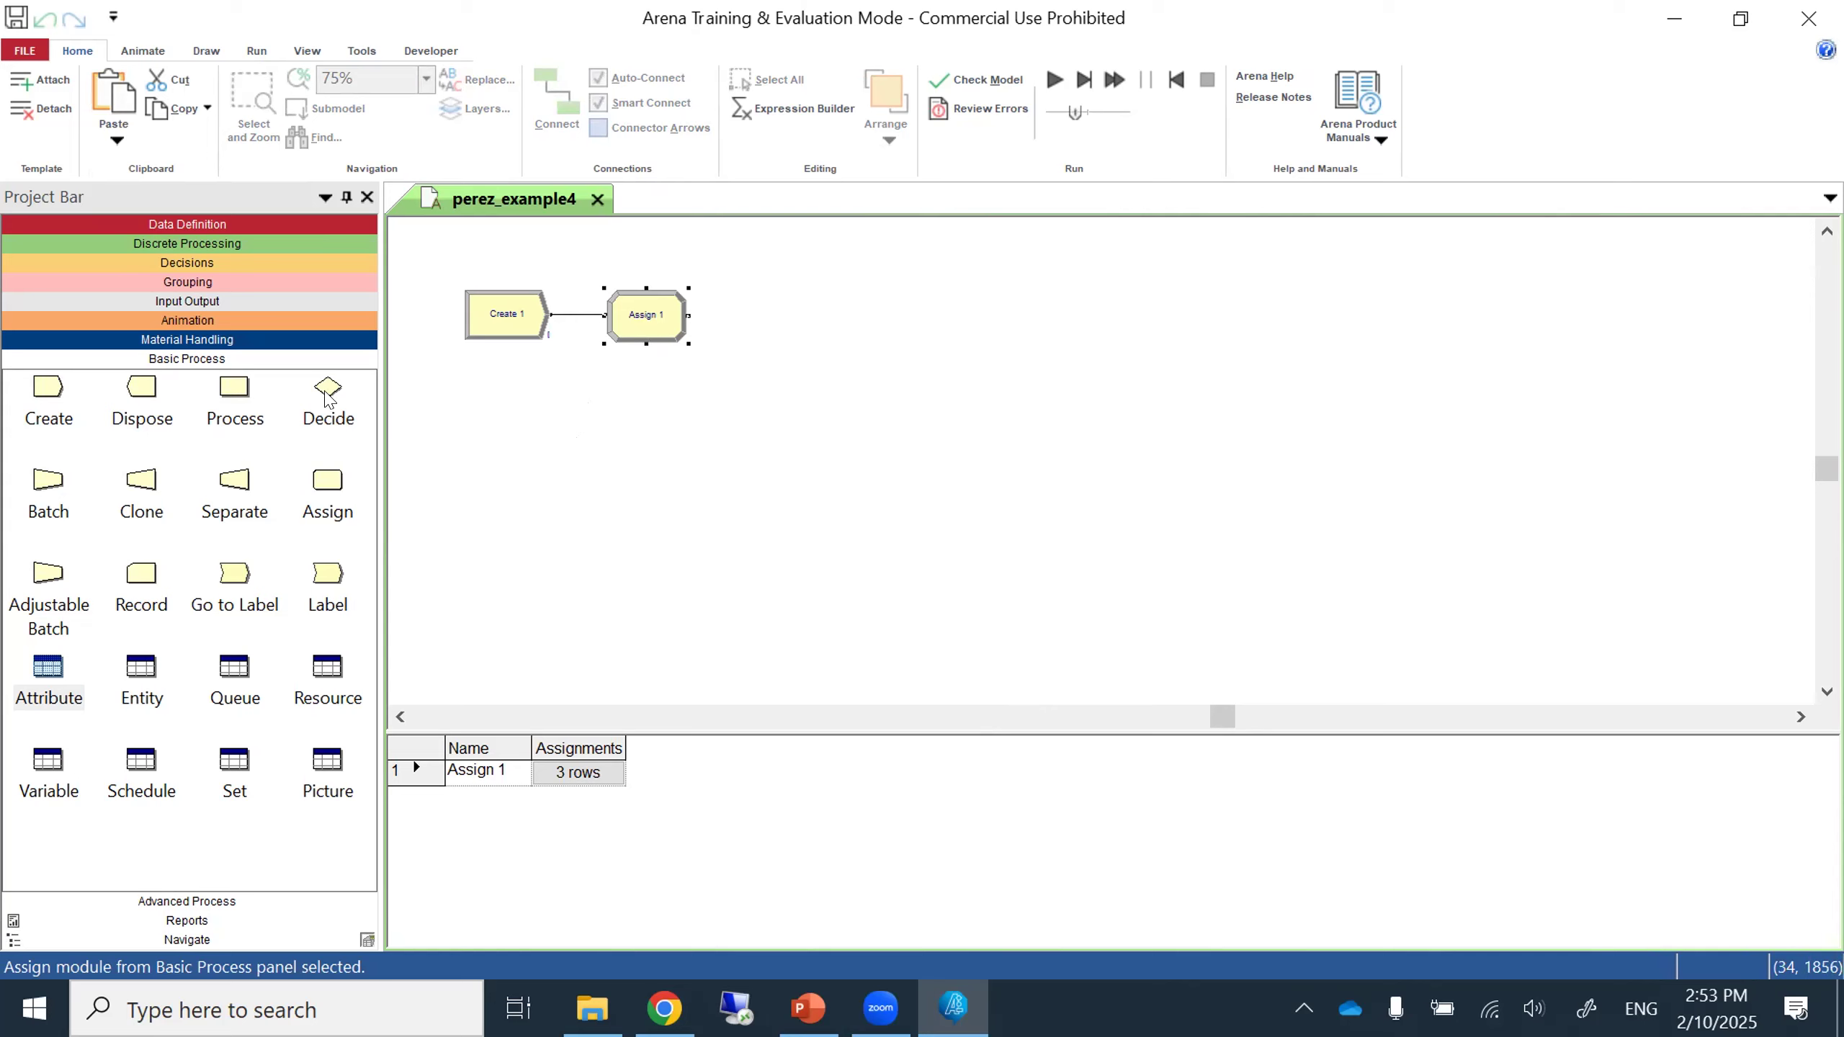
- Place a Decide module directly after the Assign module and set its type to 2-way by Condition
{"action": "left_click_drag", "start_coordinate": [329, 396], "coordinate": [799, 324]}
{"action": "left_click", "coordinate": [666, 424]}
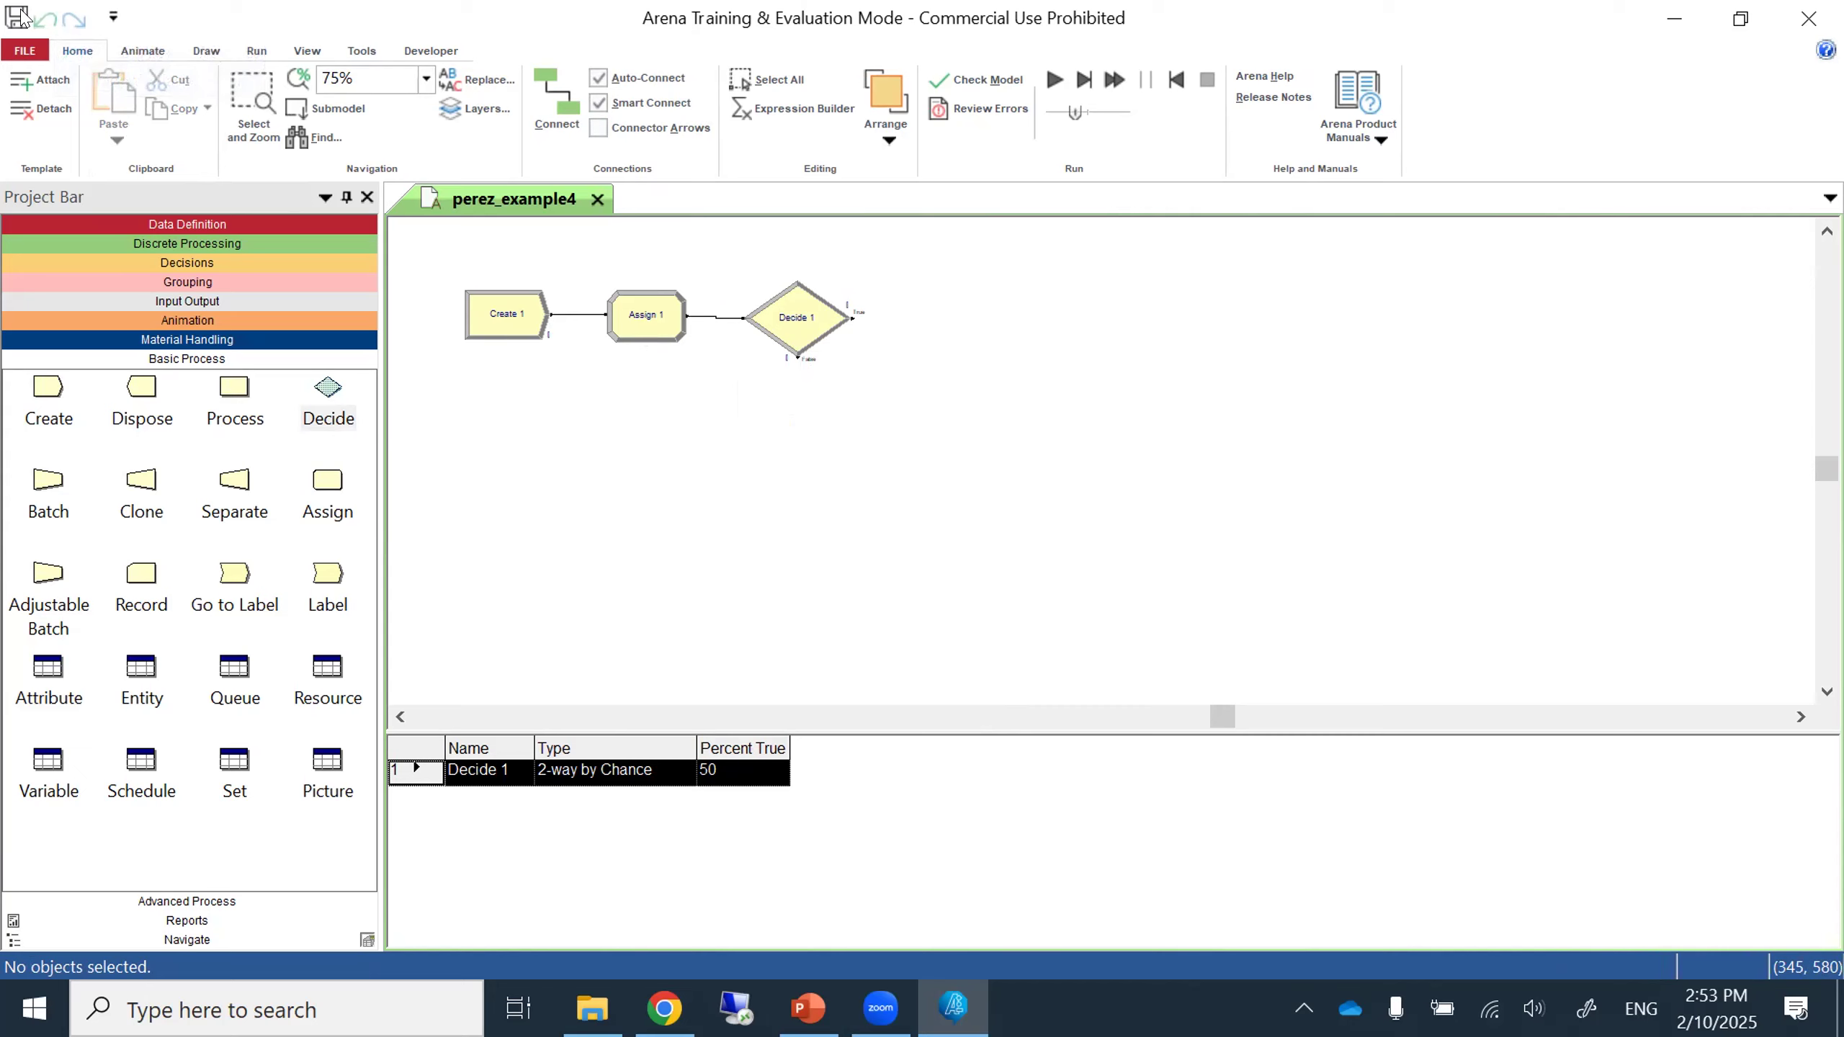
{"action": "double_click", "coordinate": [791, 337]}
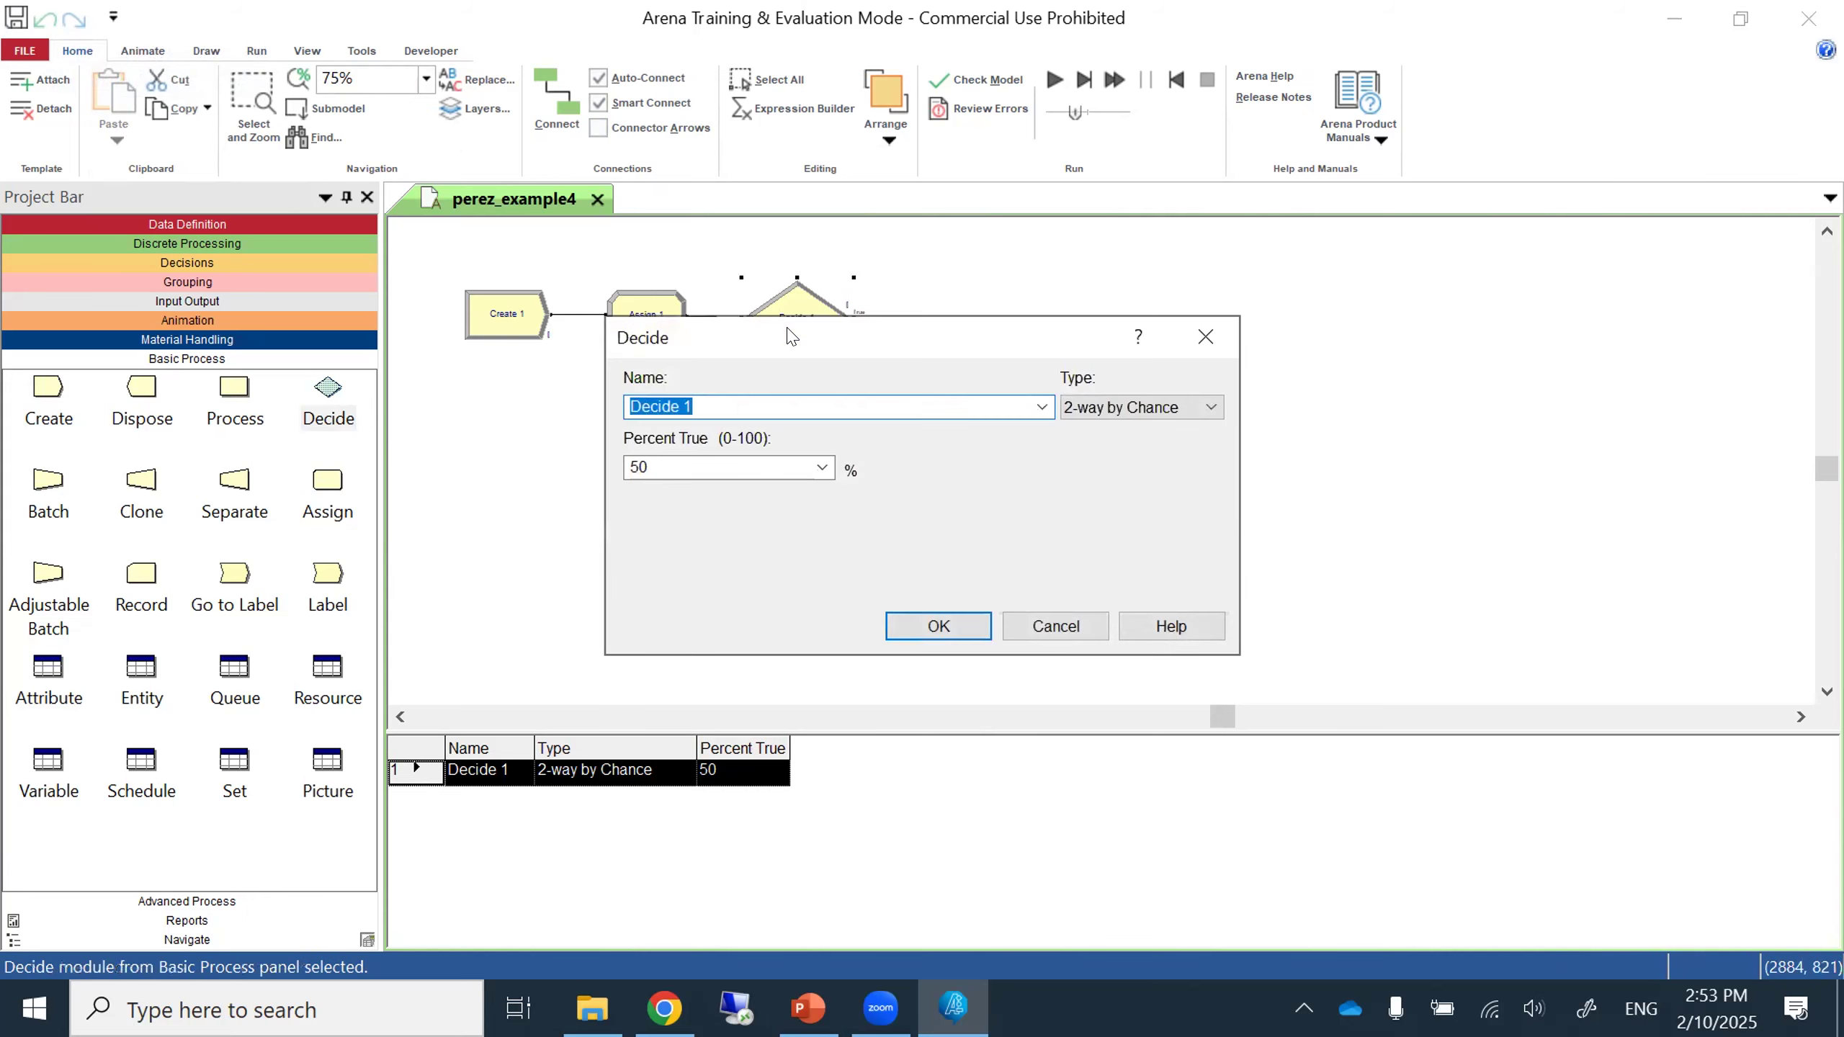
{"action": "left_click", "coordinate": [1122, 411]}
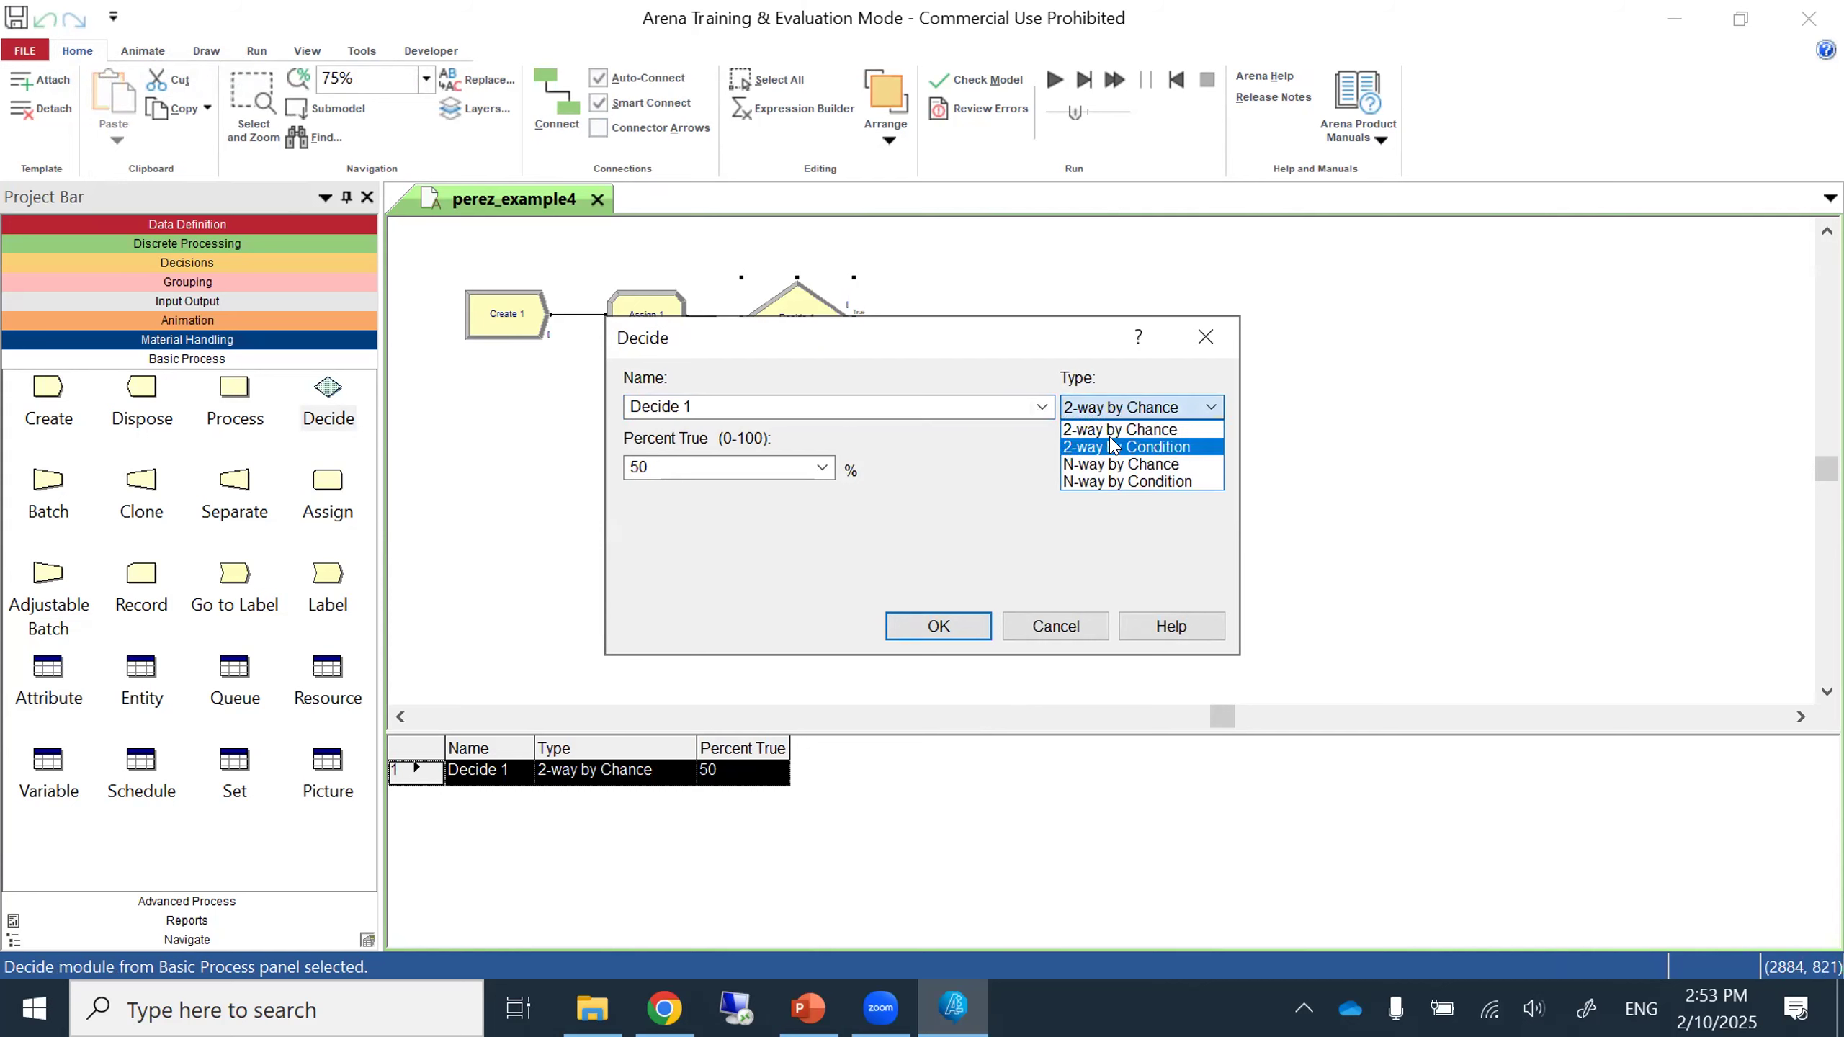
{"action": "left_click", "coordinate": [1112, 445]}
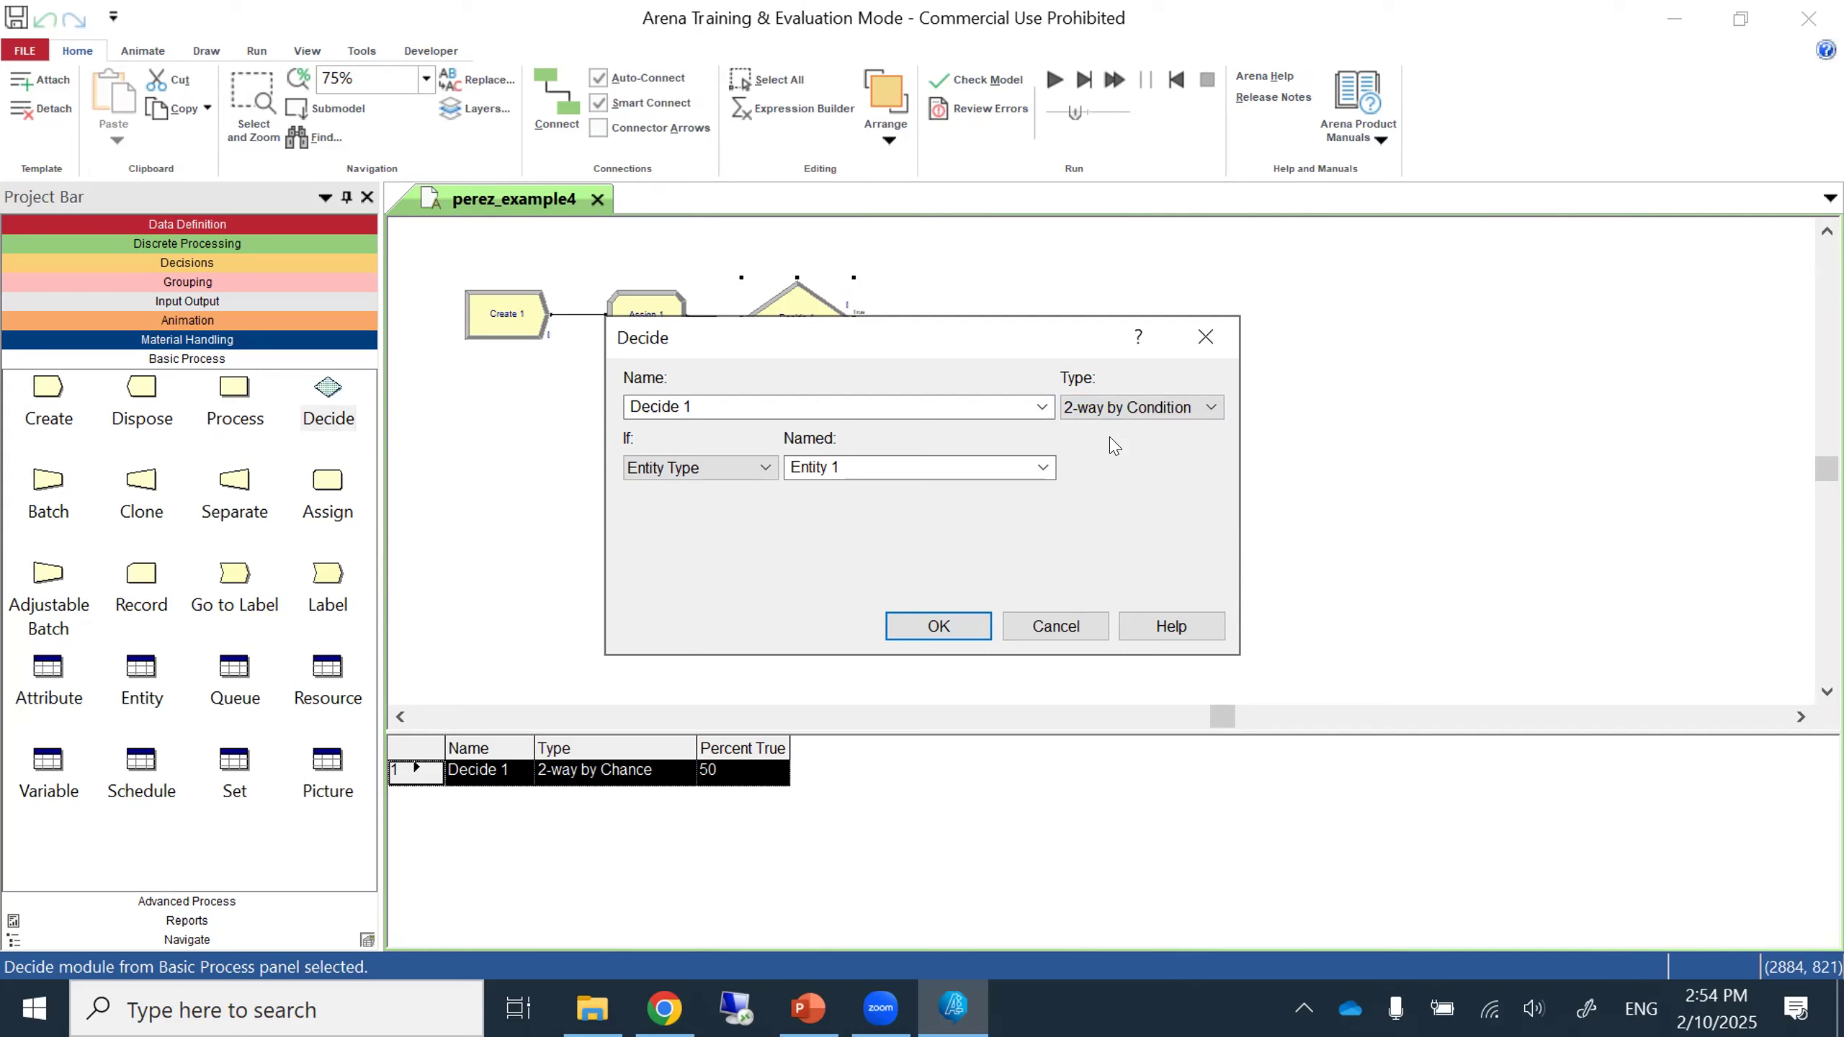
- Set the Decide module's condition to attribute partType == 1 and accept the module
{"action": "left_click", "coordinate": [767, 469]}
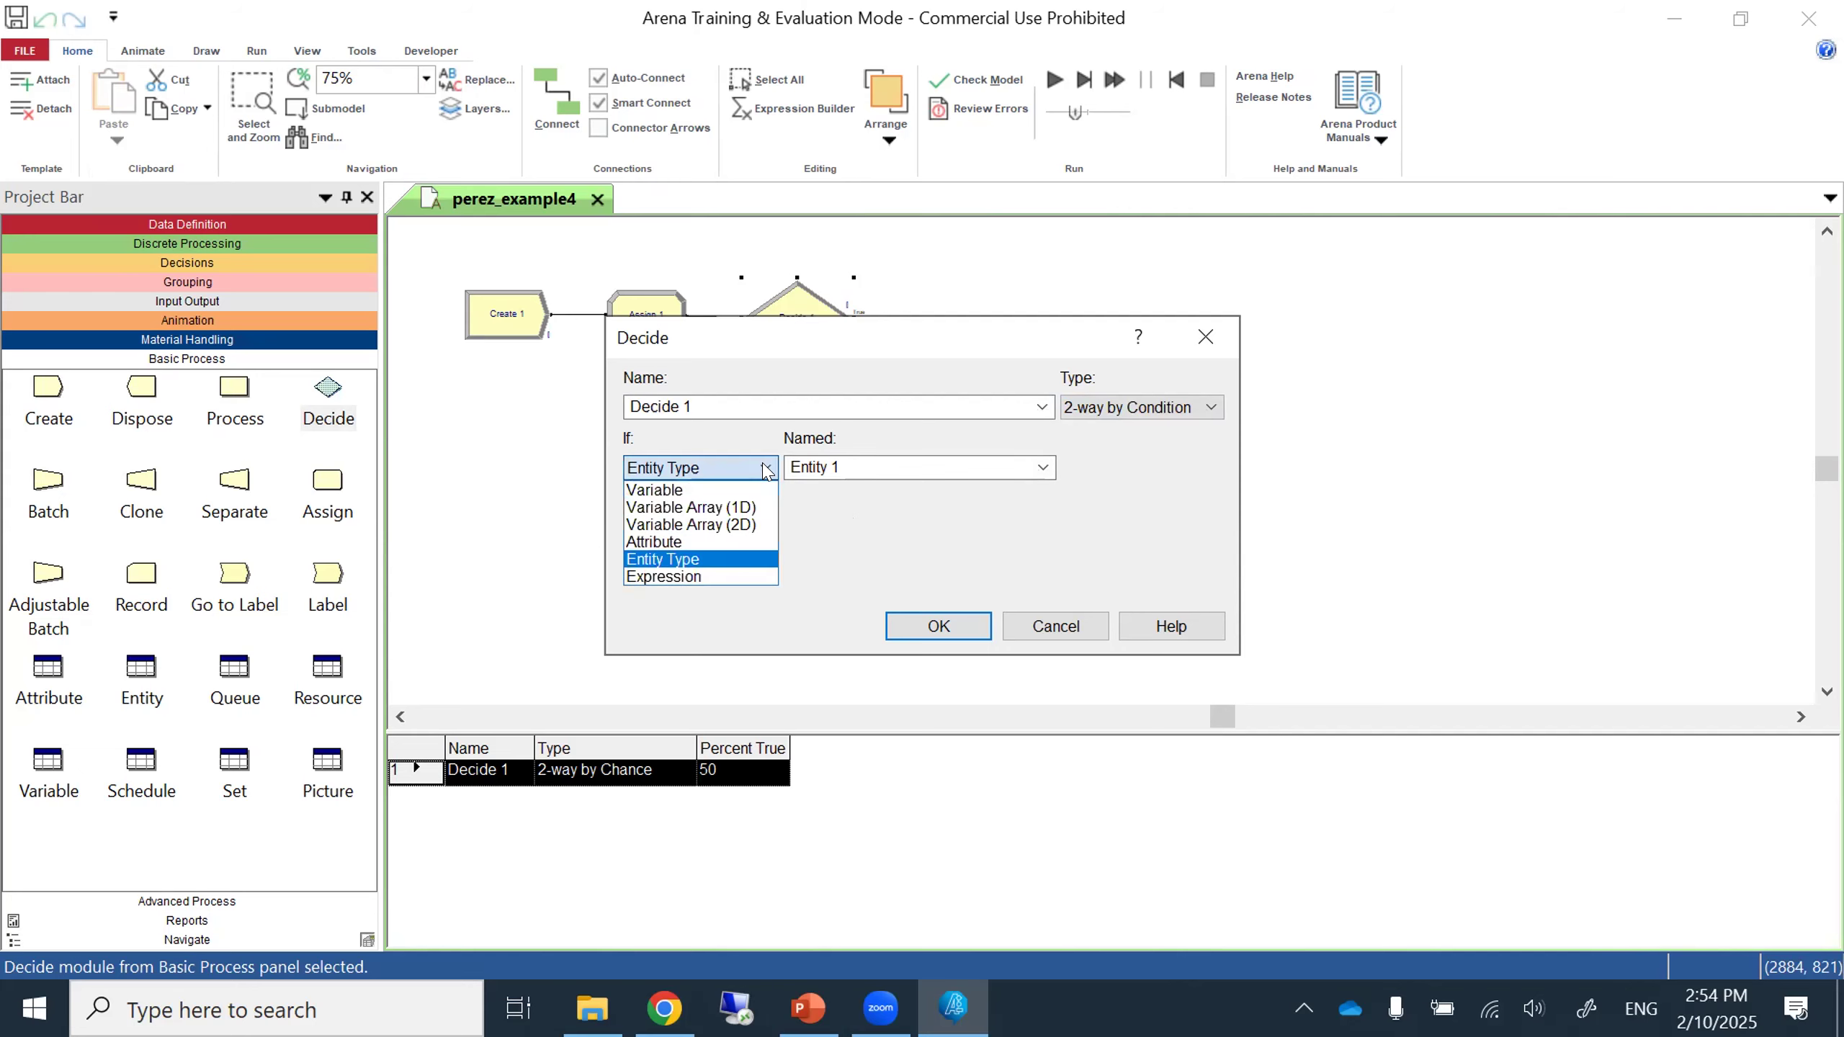
{"action": "left_click", "coordinate": [730, 546]}
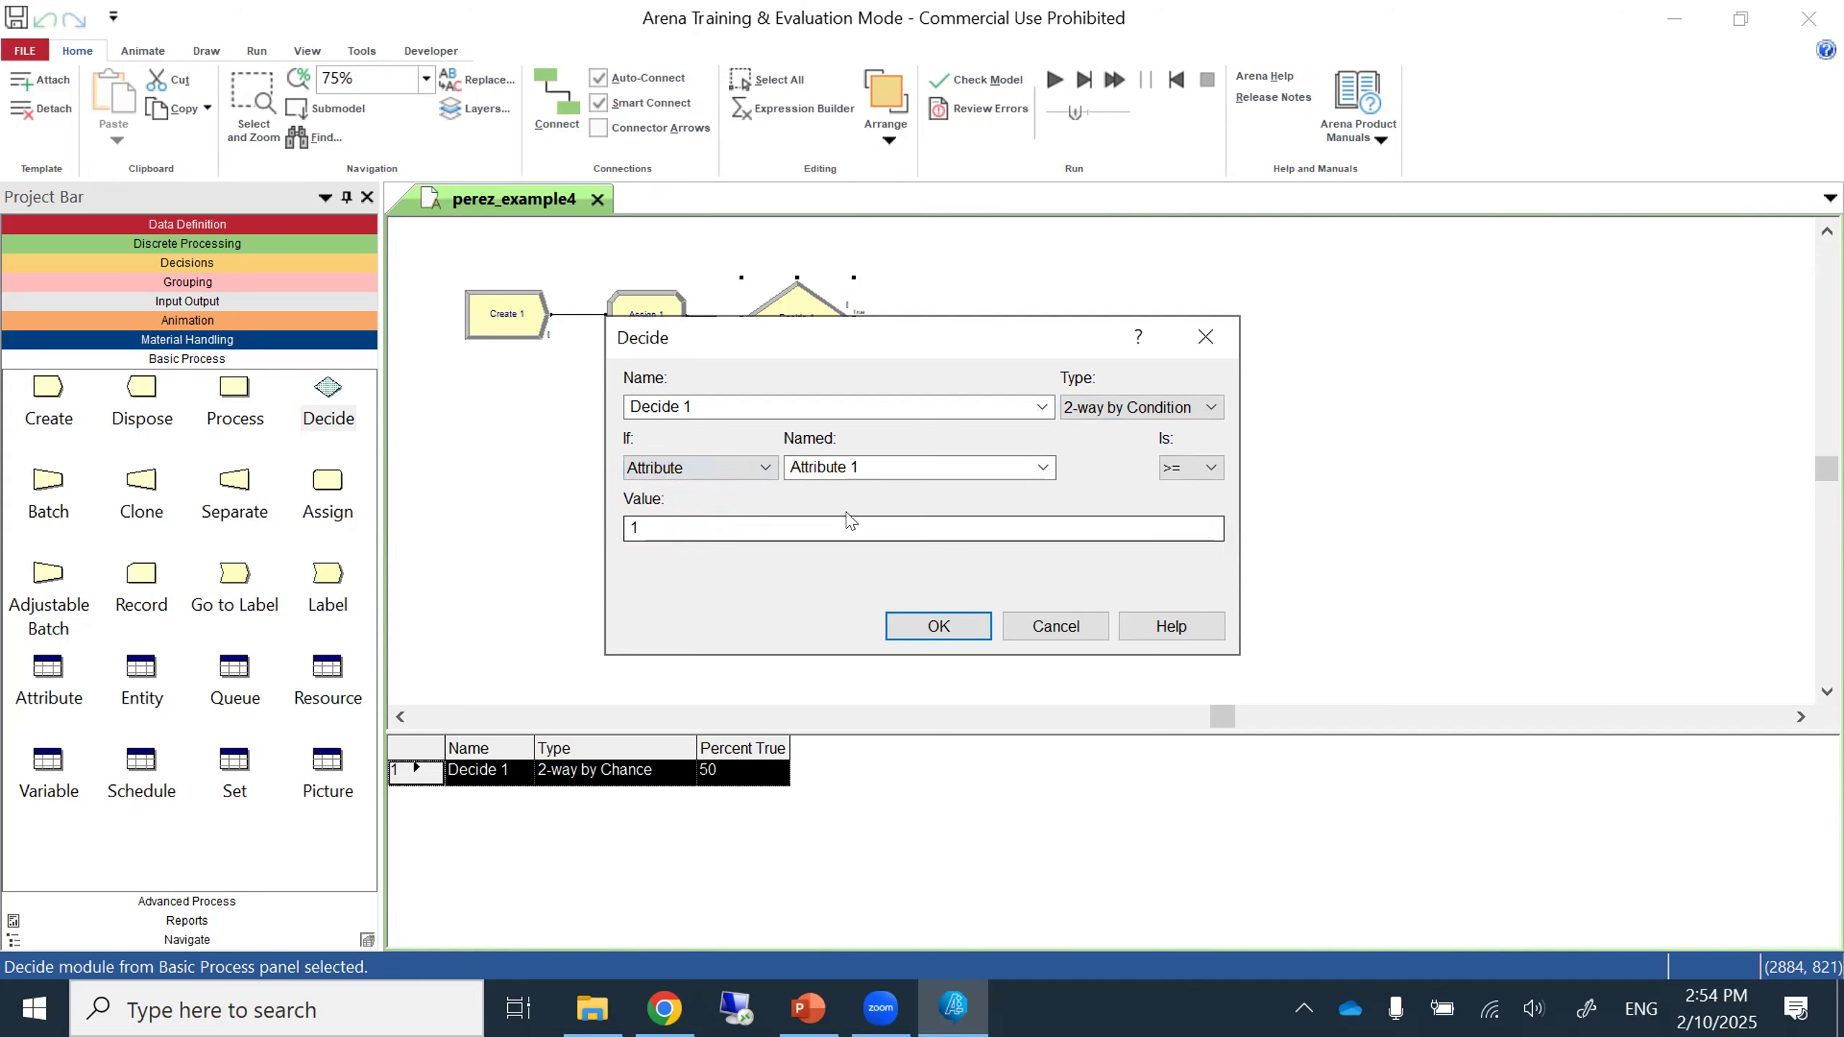
{"action": "left_click", "coordinate": [1043, 467]}
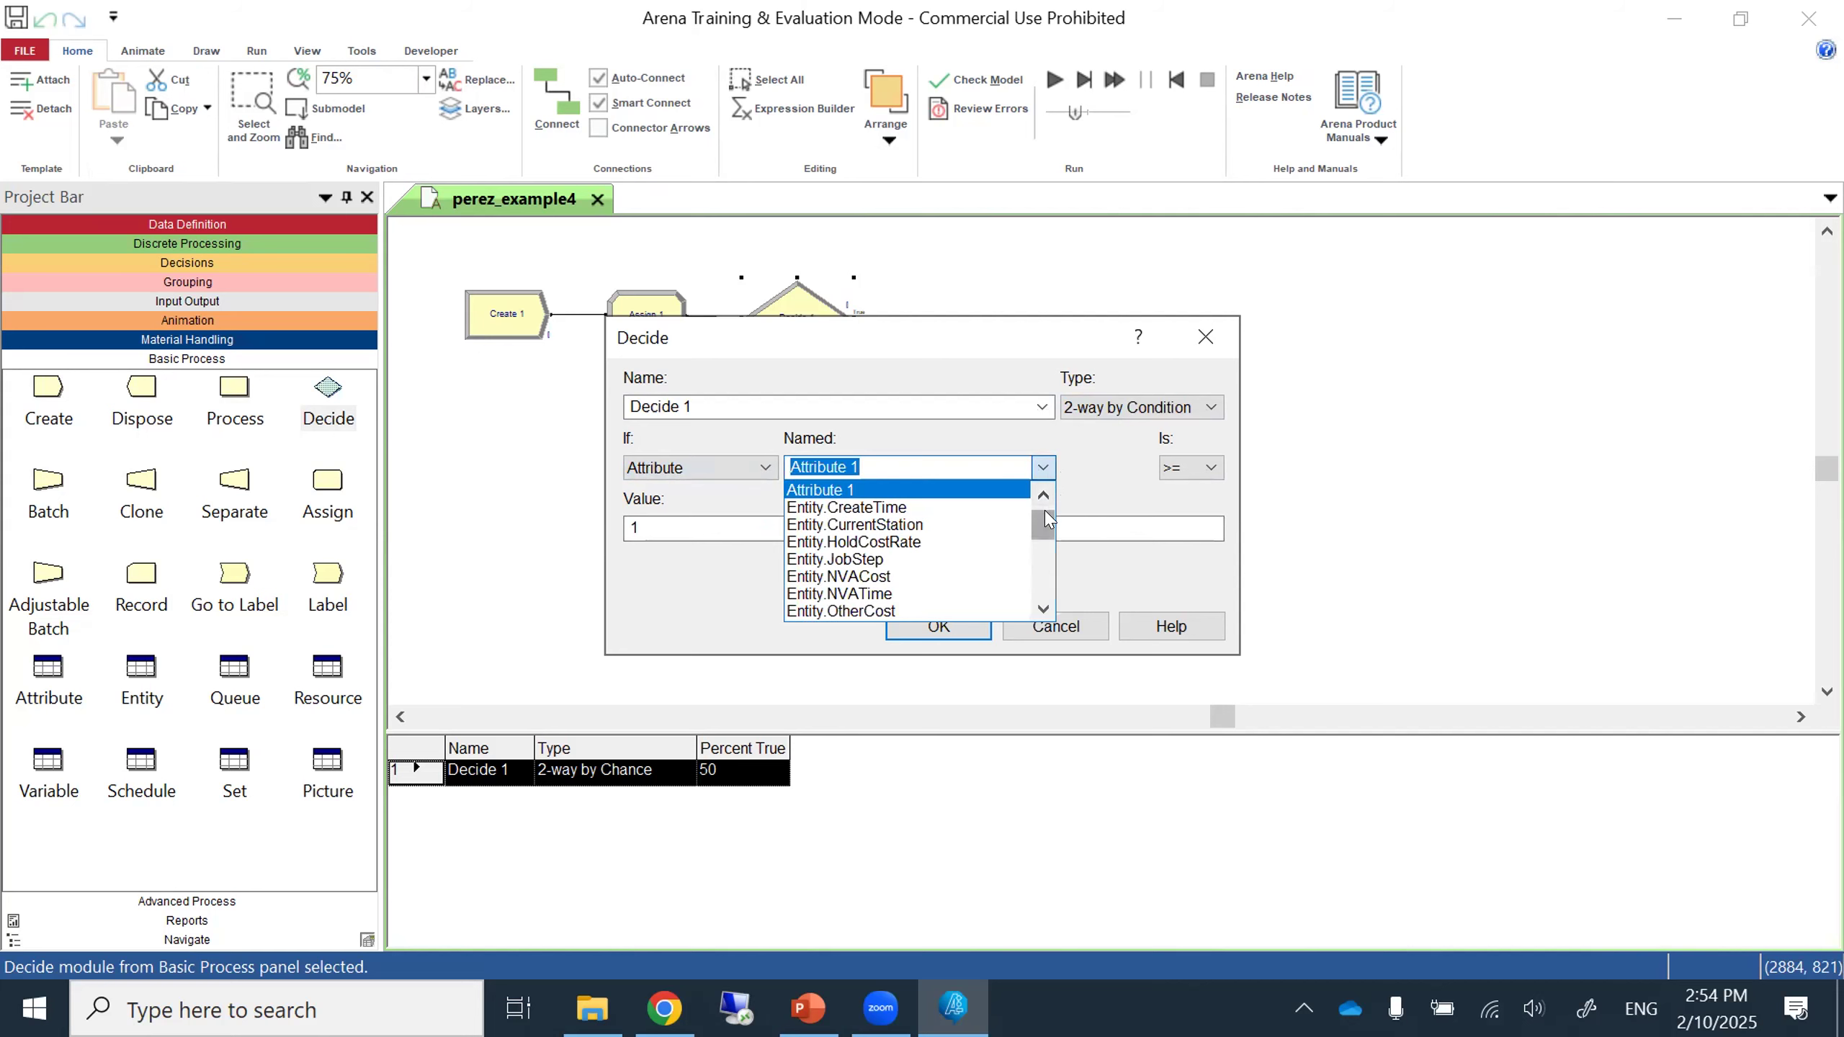
{"action": "left_click_drag", "start_coordinate": [1044, 521], "coordinate": [1043, 592]}
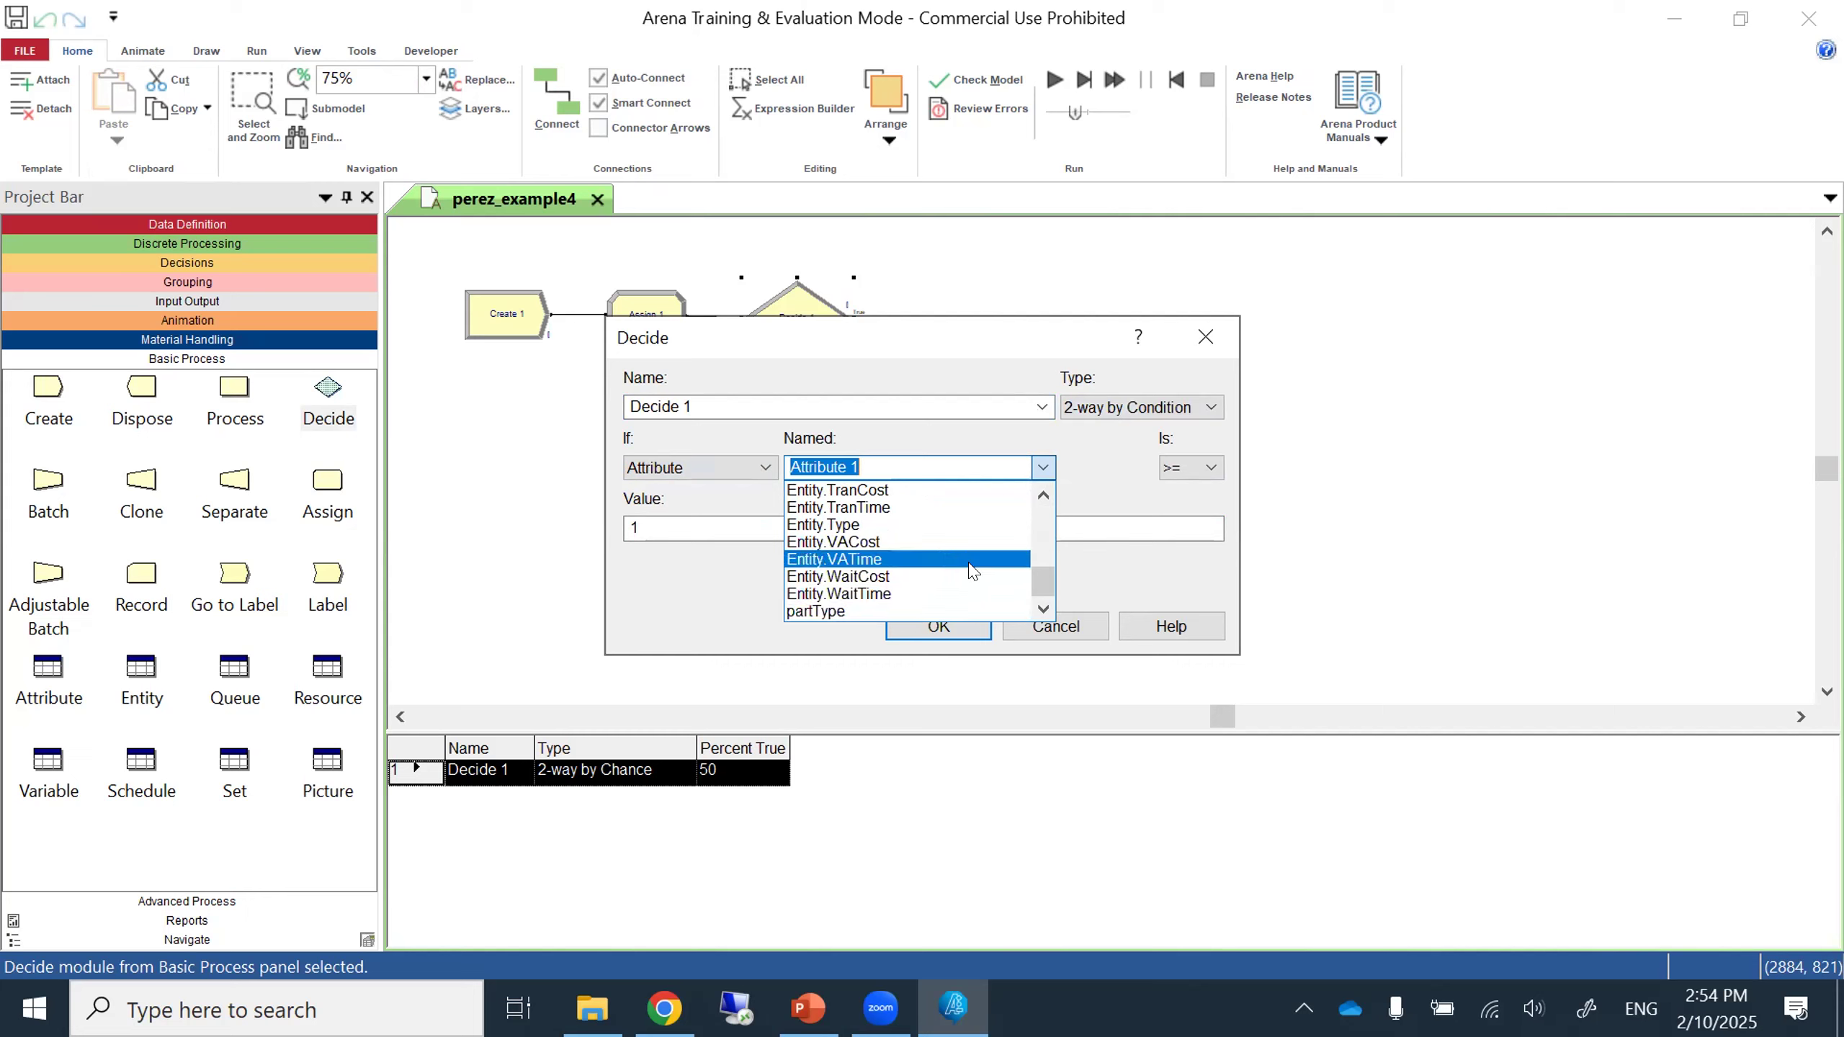
{"action": "left_click_drag", "start_coordinate": [1047, 589], "coordinate": [1047, 521]}
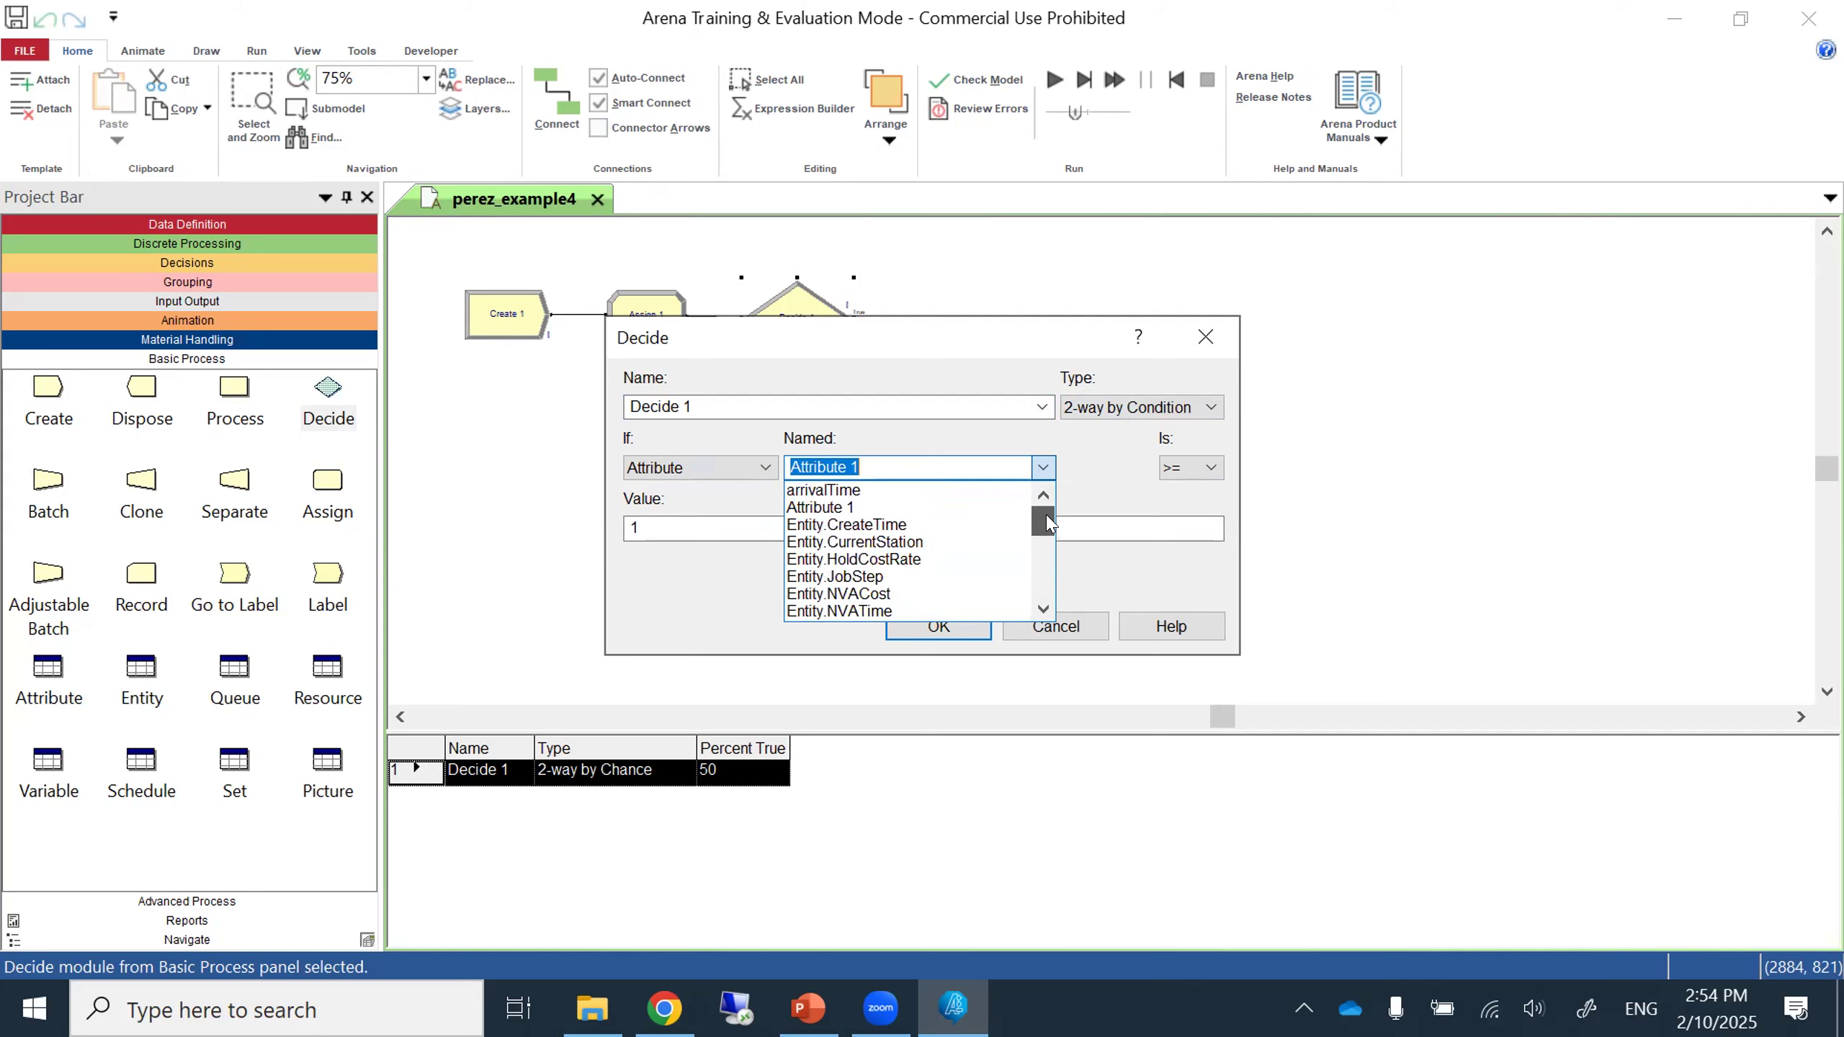
{"action": "left_click_drag", "start_coordinate": [1047, 522], "coordinate": [1040, 584]}
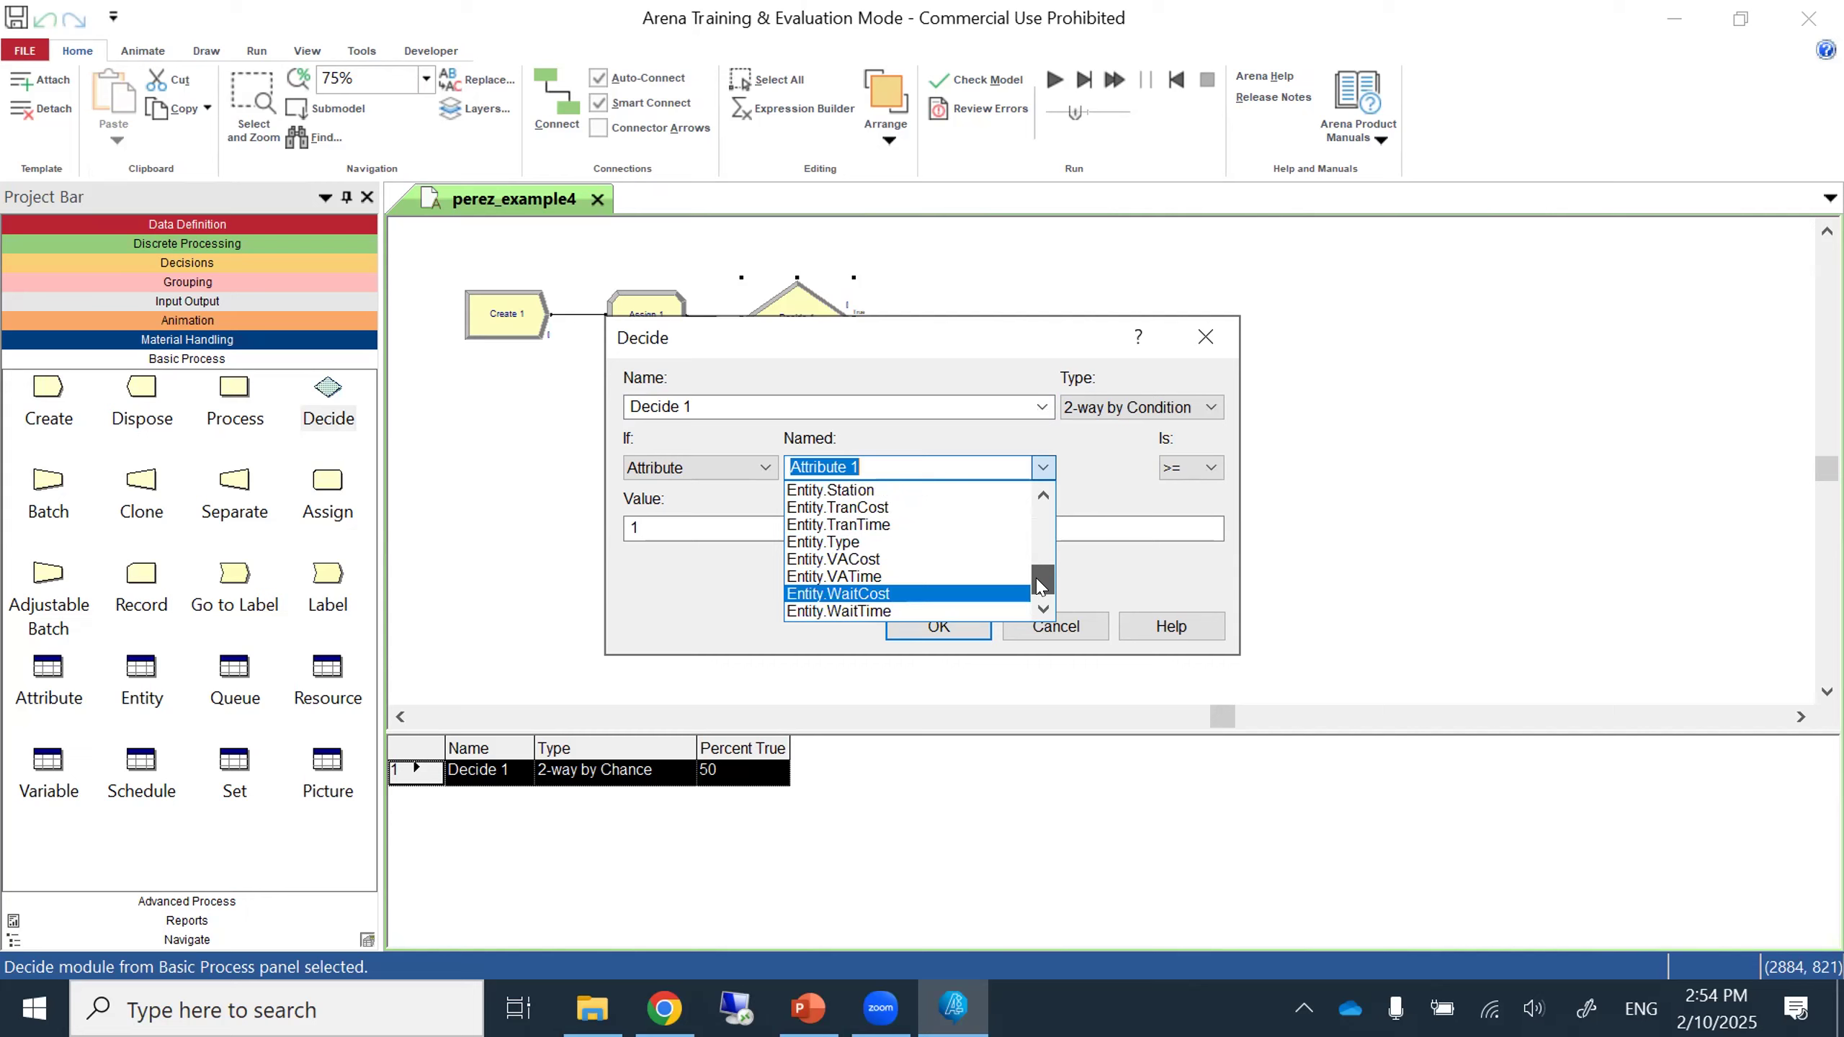
{"action": "left_click_drag", "start_coordinate": [1041, 587], "coordinate": [1042, 594]}
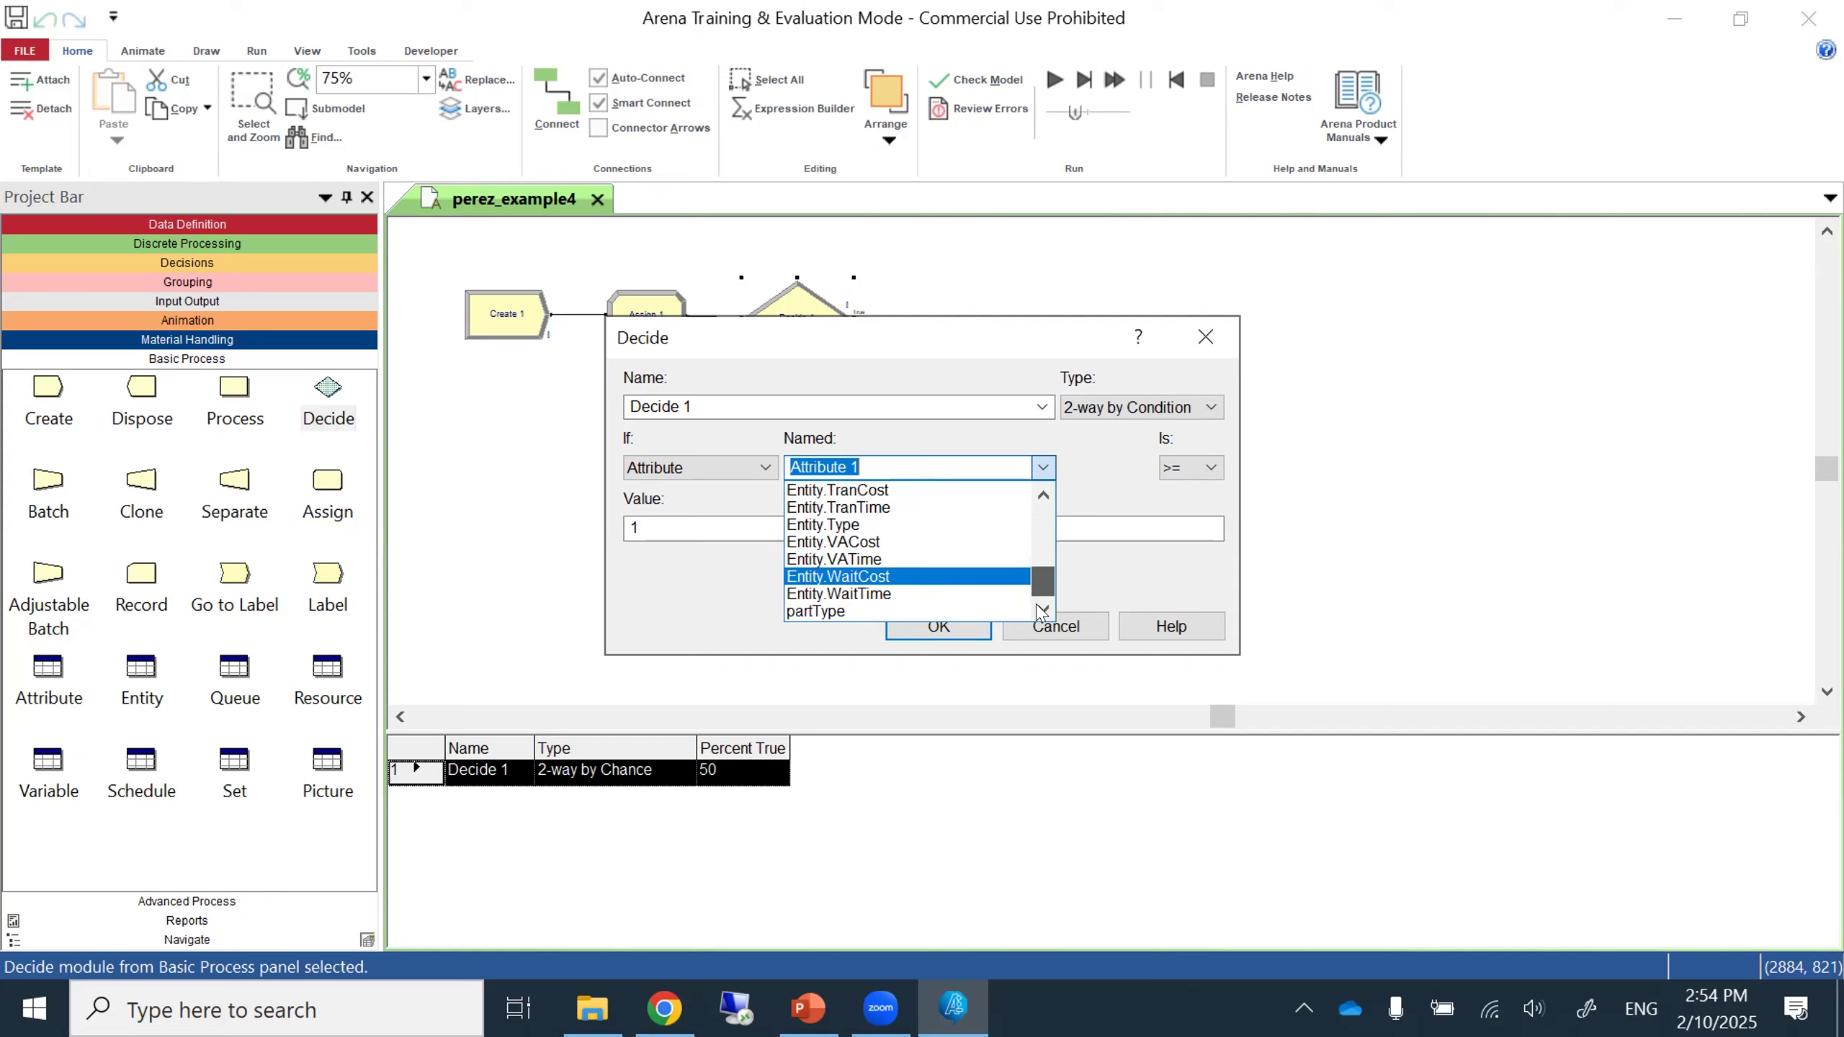
{"action": "left_click", "coordinate": [922, 612]}
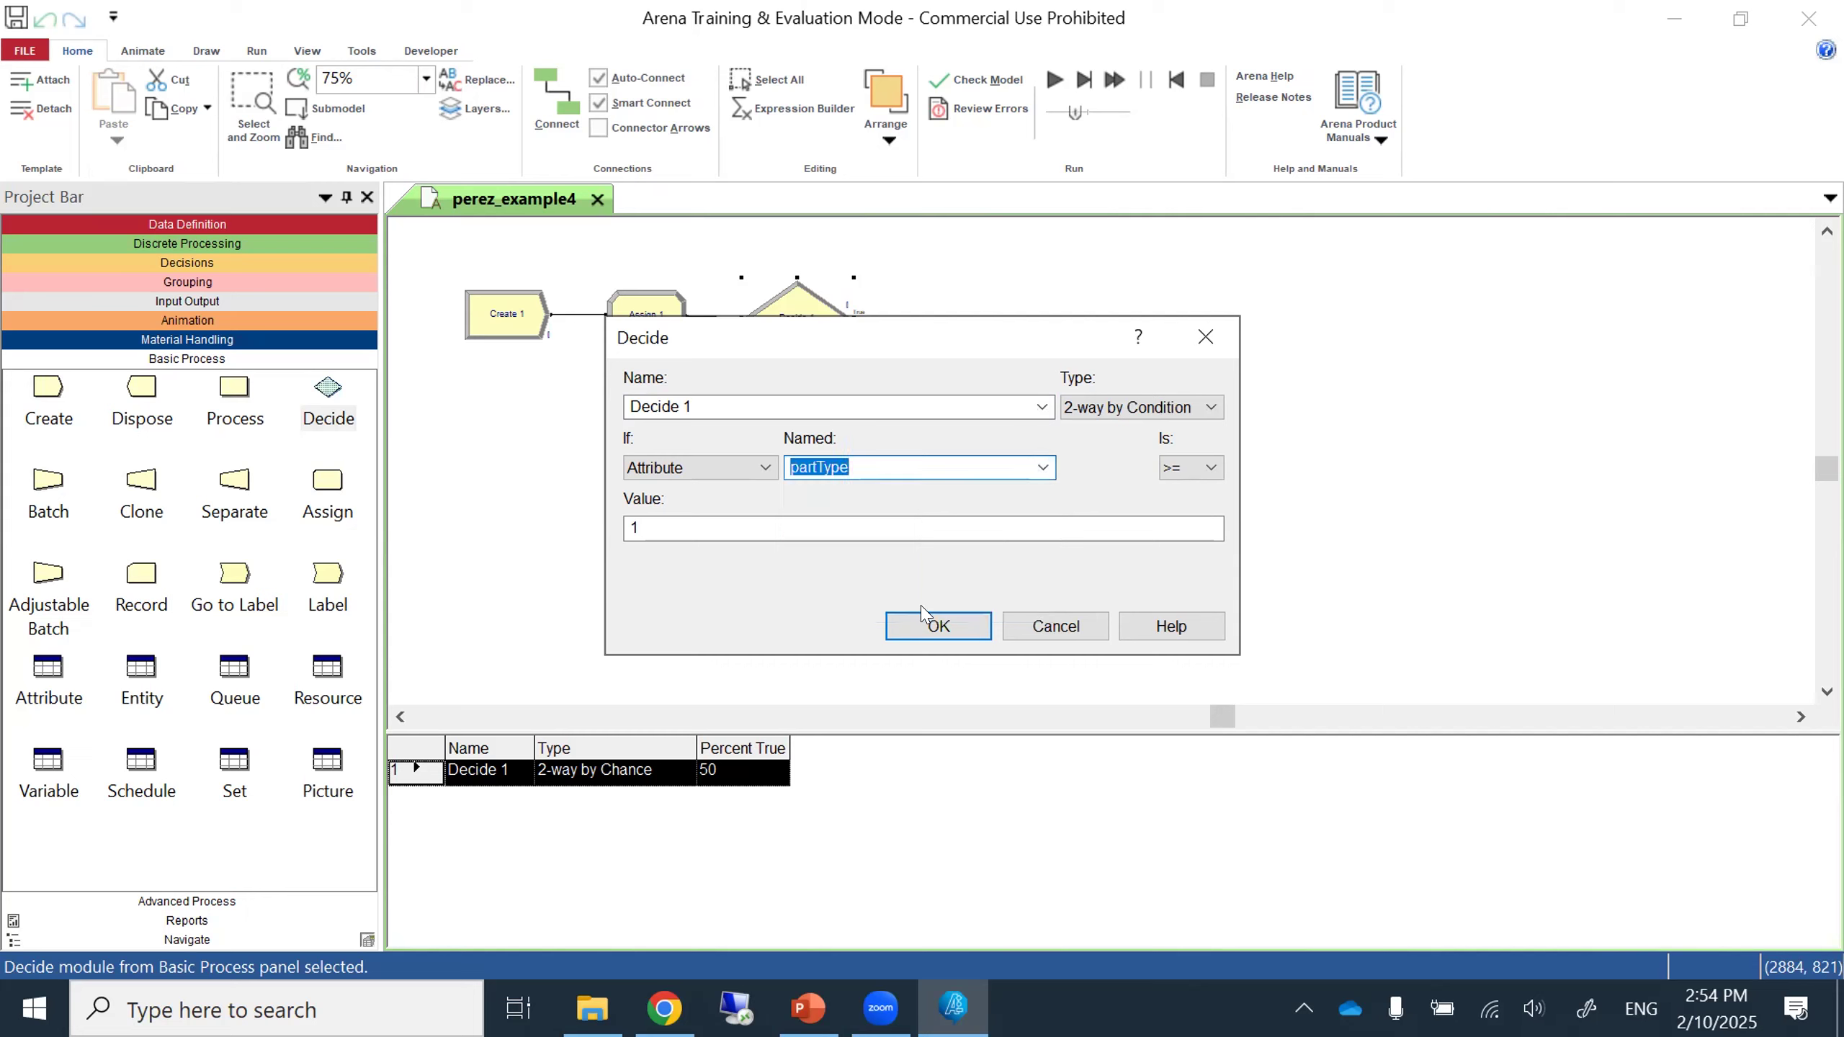
{"action": "left_click", "coordinate": [1201, 466]}
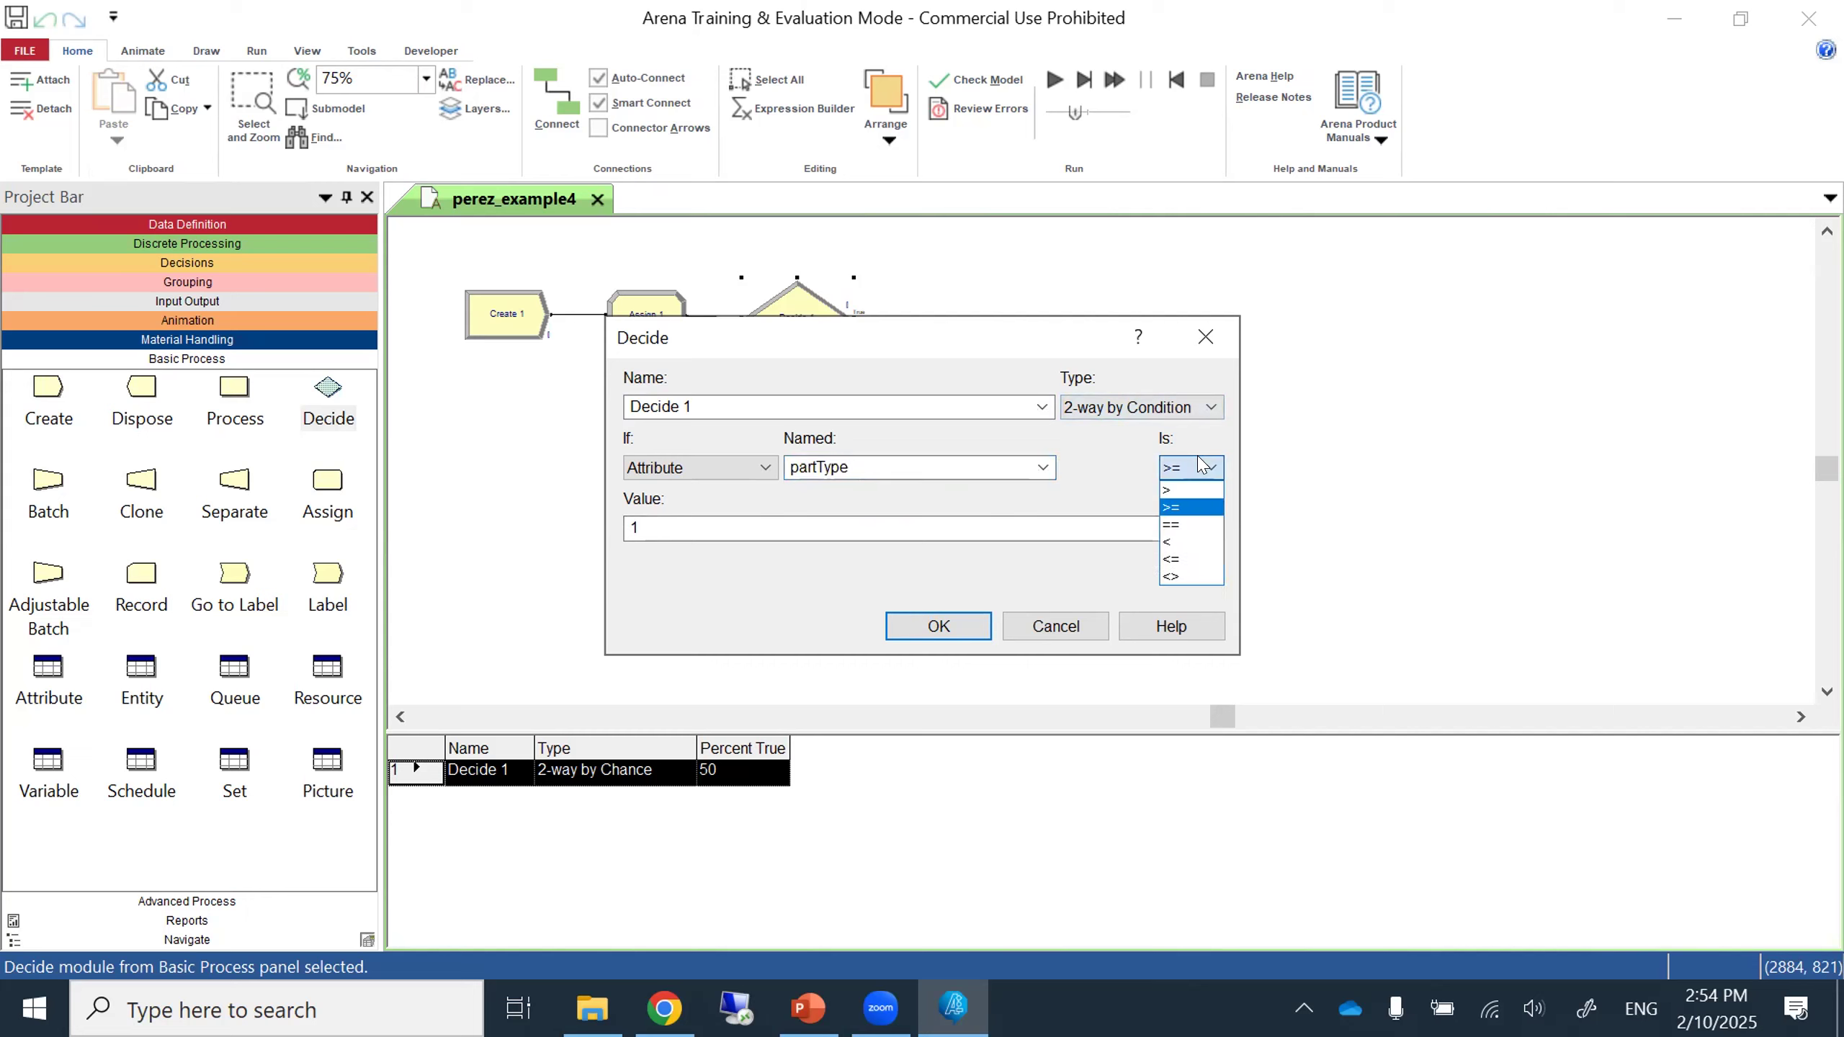
{"action": "left_click", "coordinate": [1191, 523]}
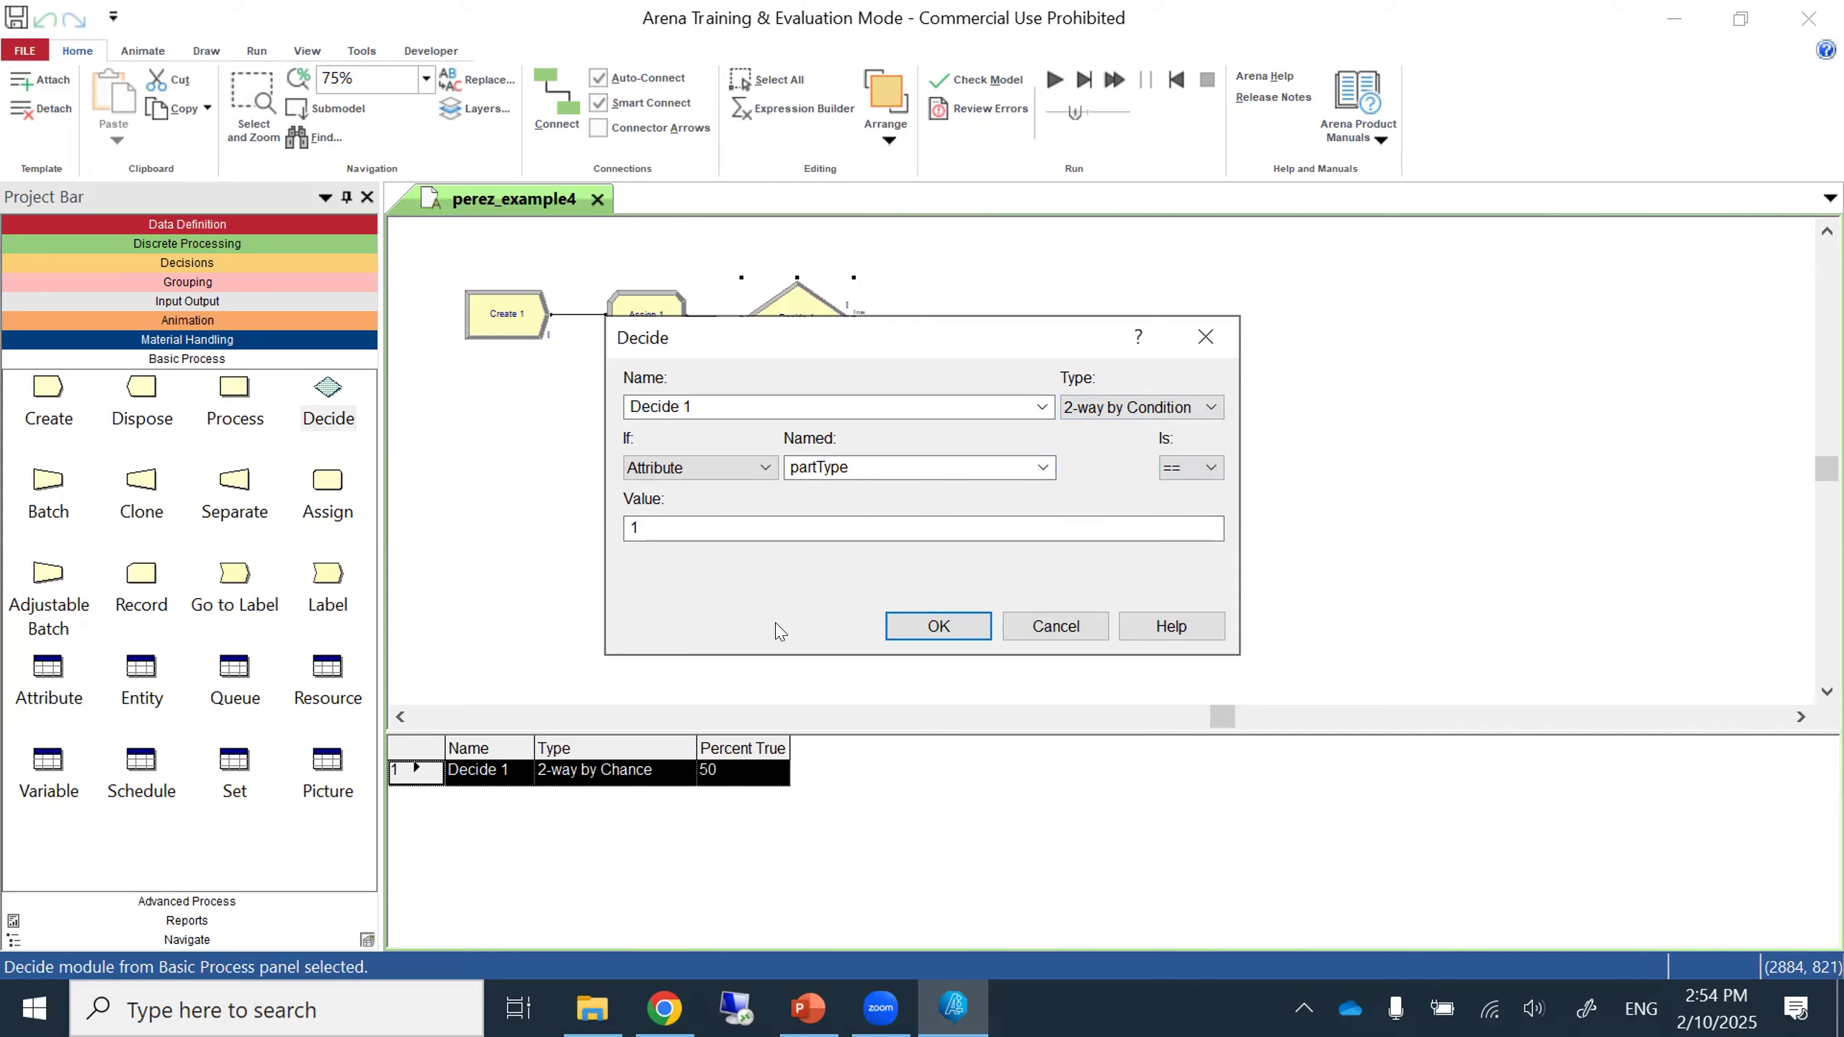
{"action": "left_click", "coordinate": [916, 628]}
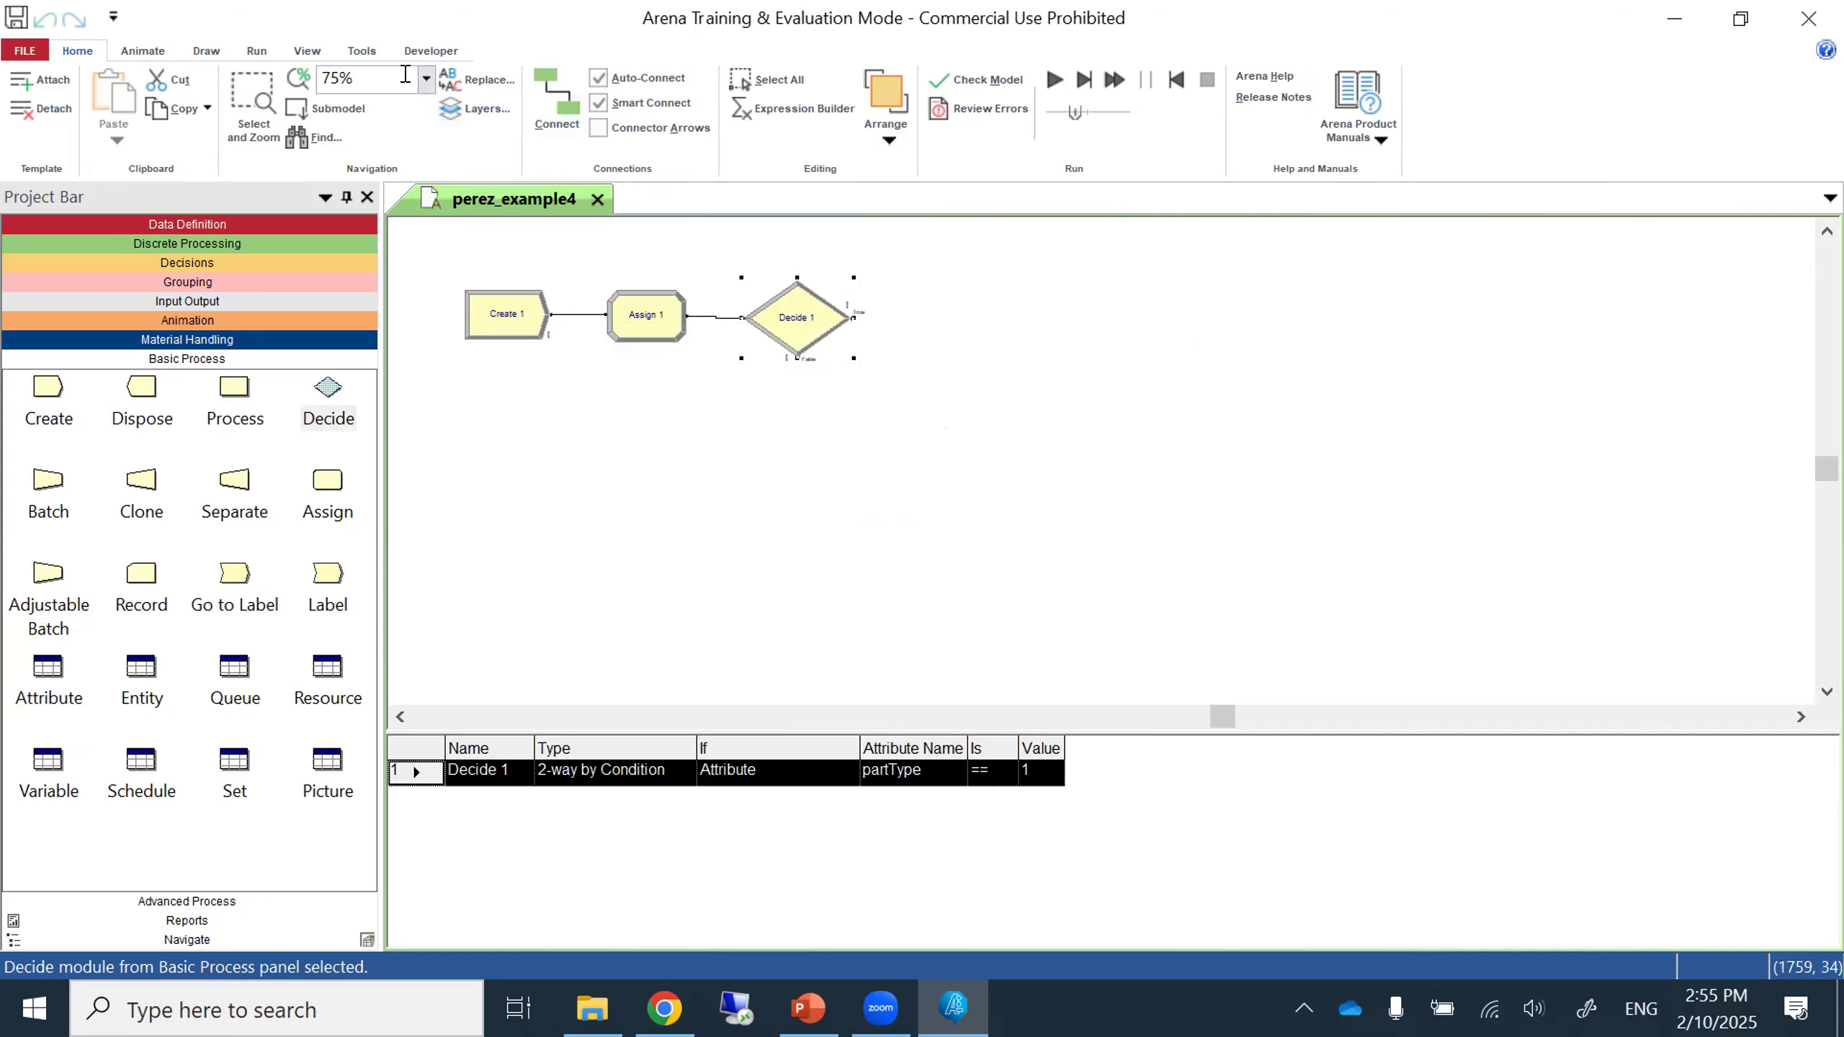
- Zoom in on the flowchart and review the Decide module's condition settings
{"action": "left_click", "coordinate": [253, 105]}
{"action": "left_click_drag", "start_coordinate": [410, 233], "coordinate": [1271, 614]}
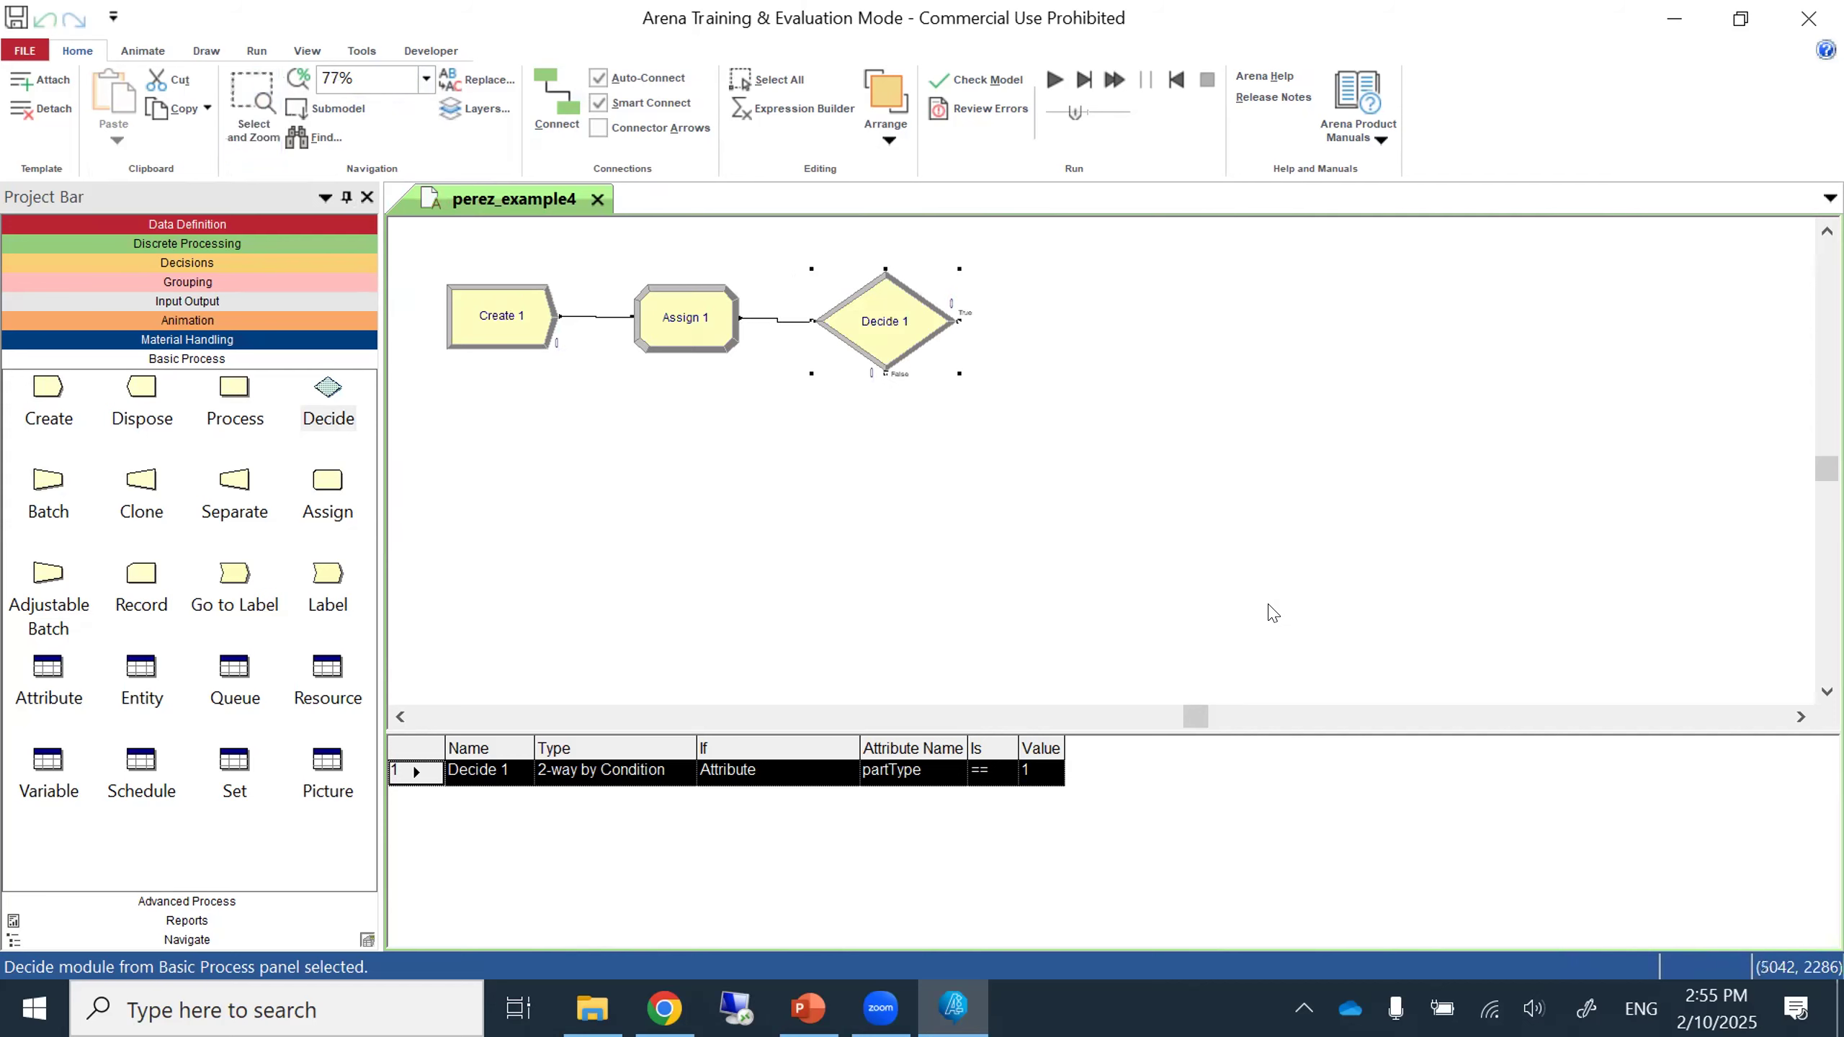
{"action": "left_click", "coordinate": [1079, 393]}
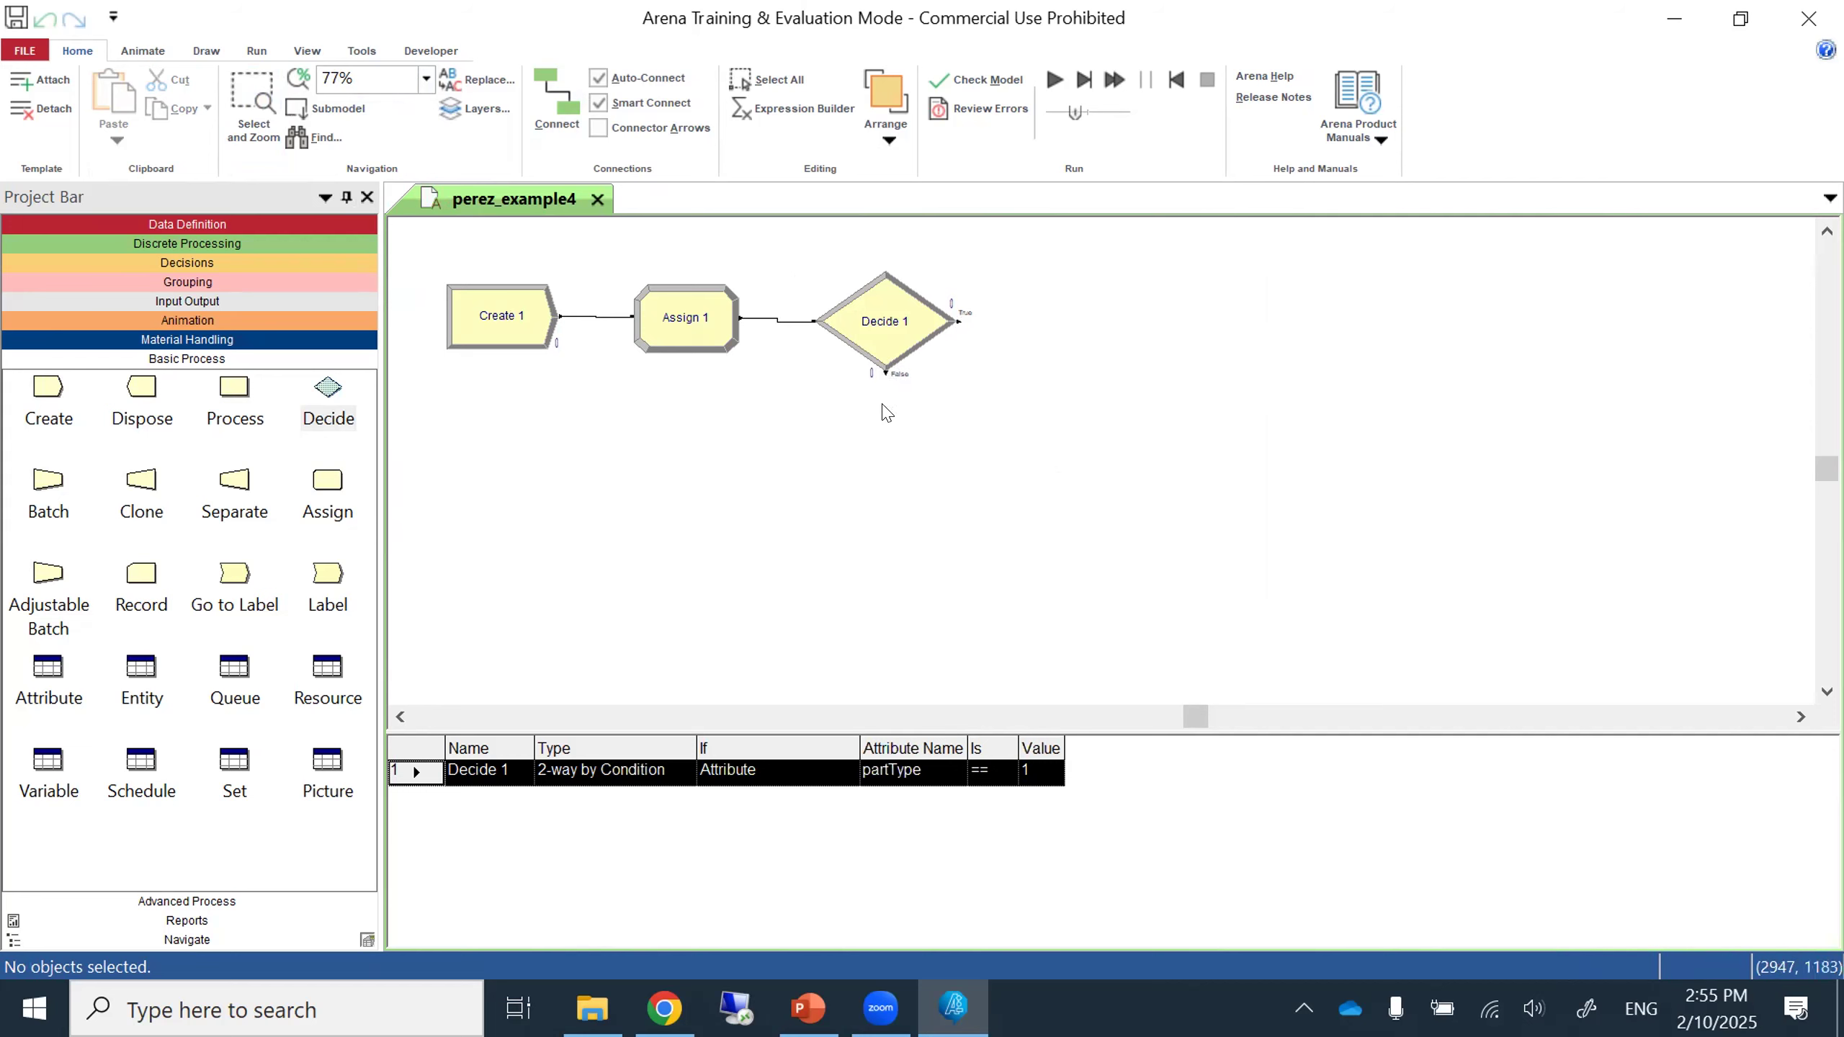
{"action": "double_click", "coordinate": [896, 341]}
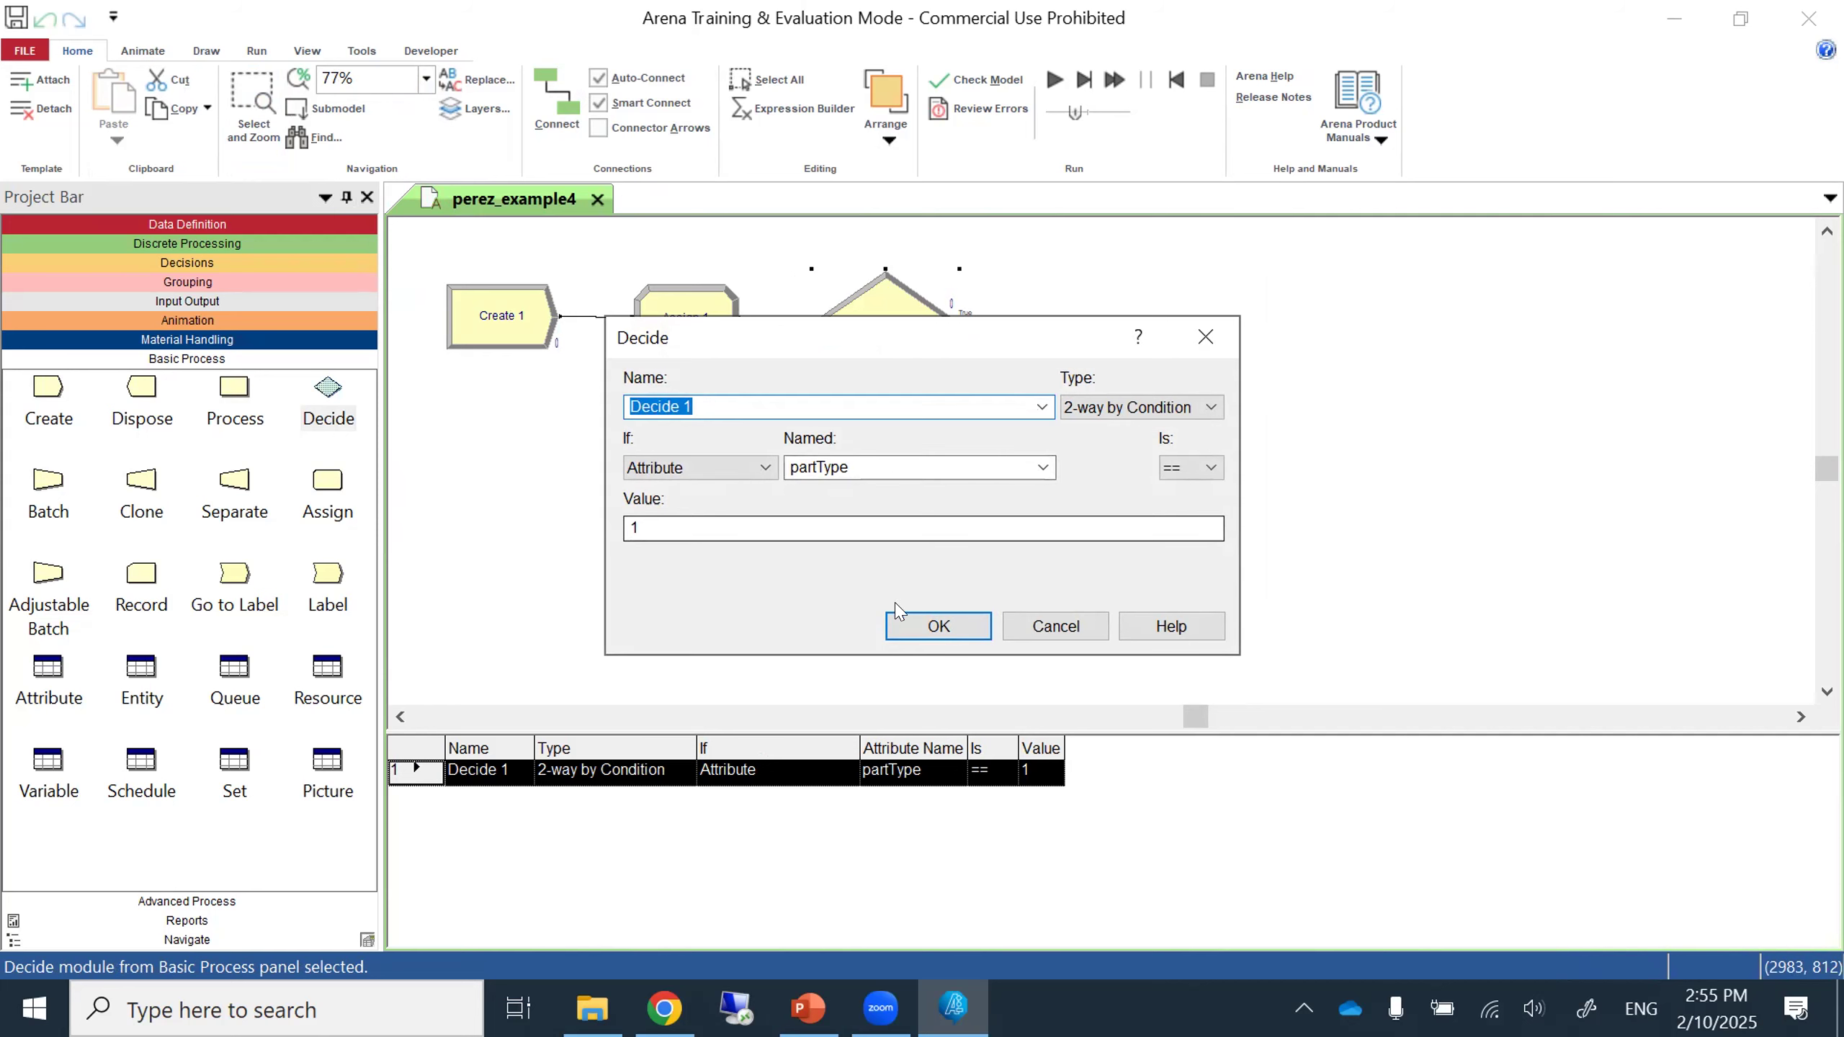
{"action": "left_click", "coordinate": [929, 629]}
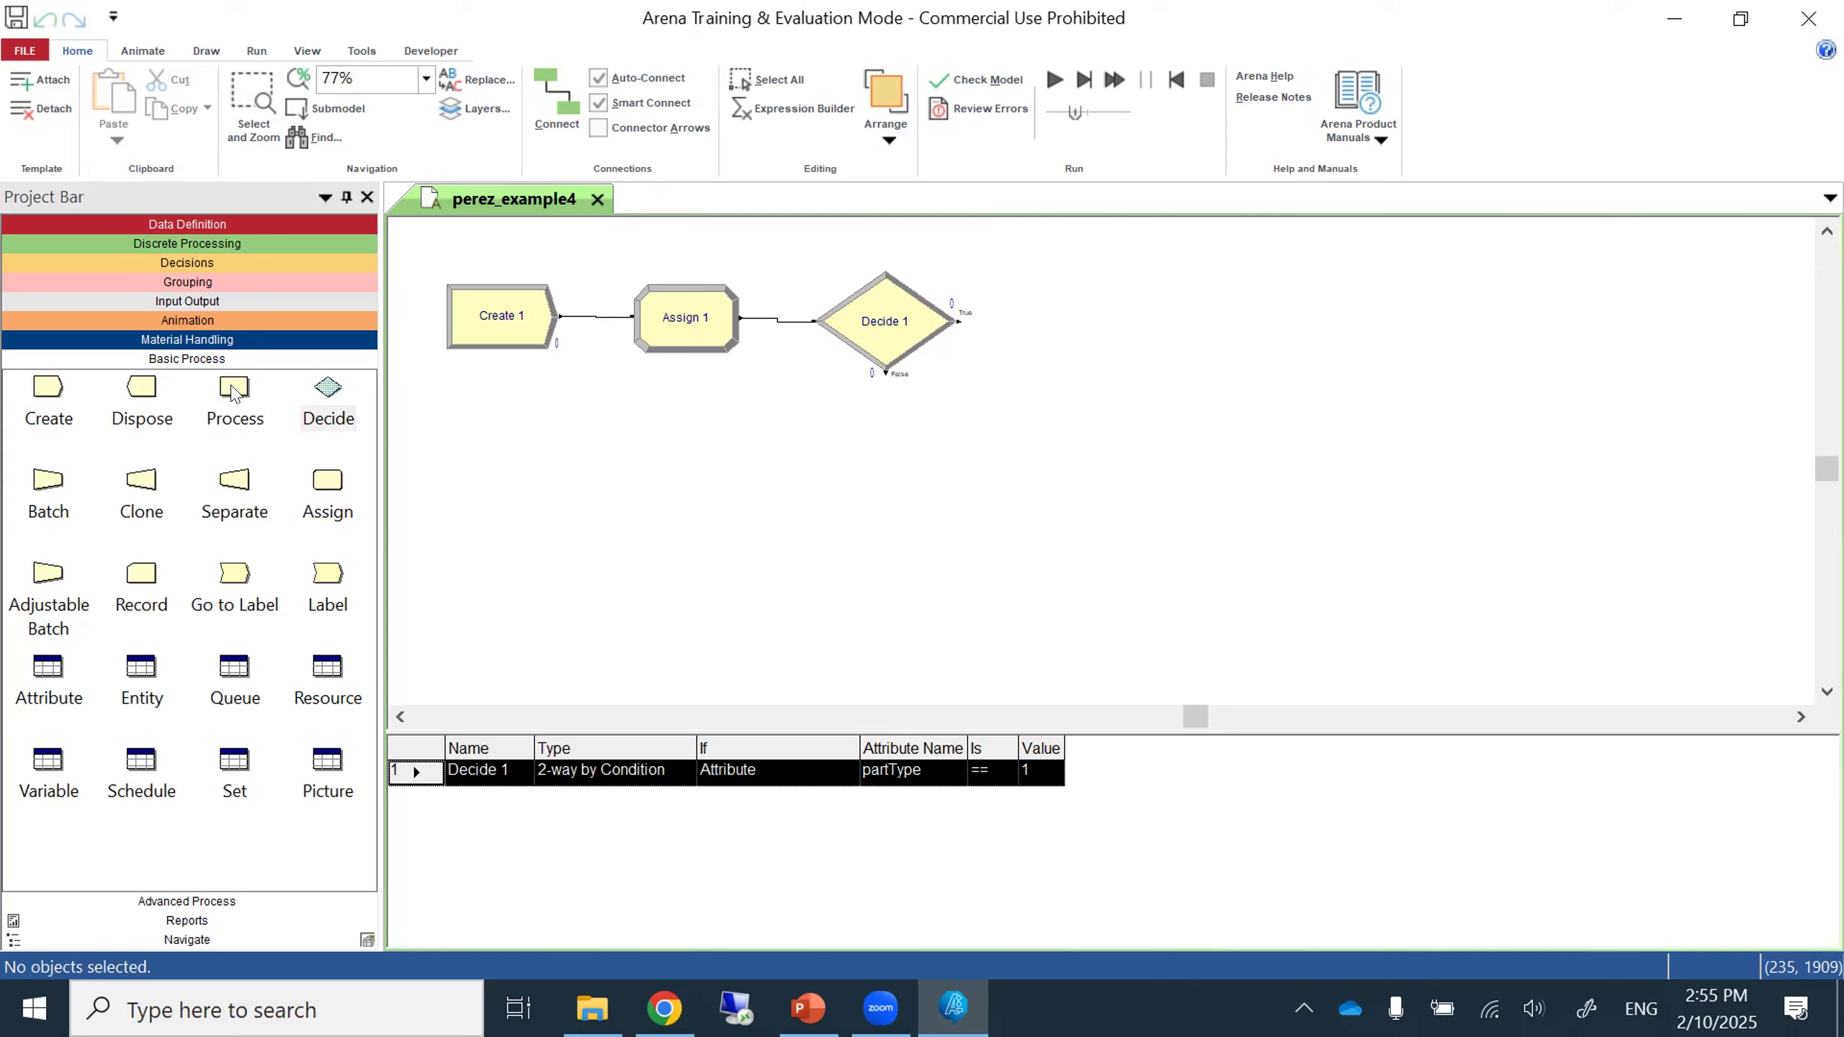
- Place two Process modules after the Decide module, one level with it and one directly below the first
{"action": "left_click_drag", "start_coordinate": [234, 393], "coordinate": [1046, 313]}
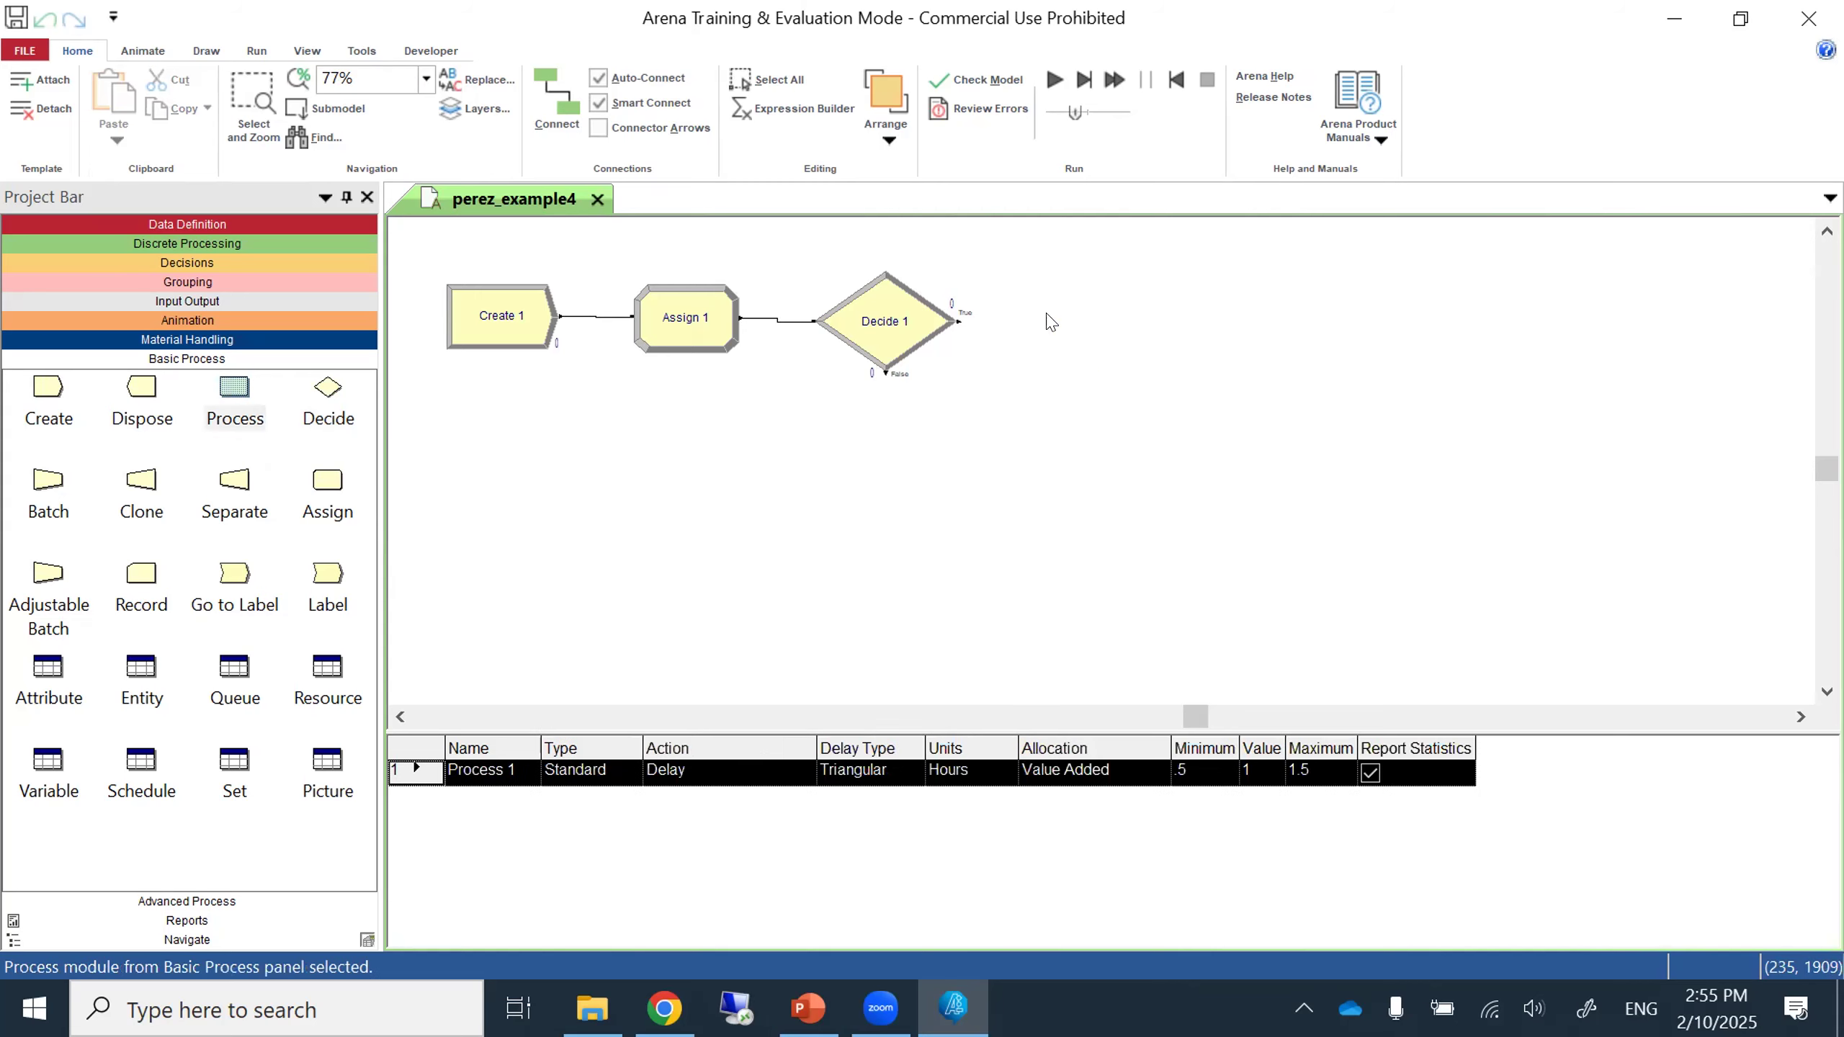
{"action": "left_click", "coordinate": [957, 495]}
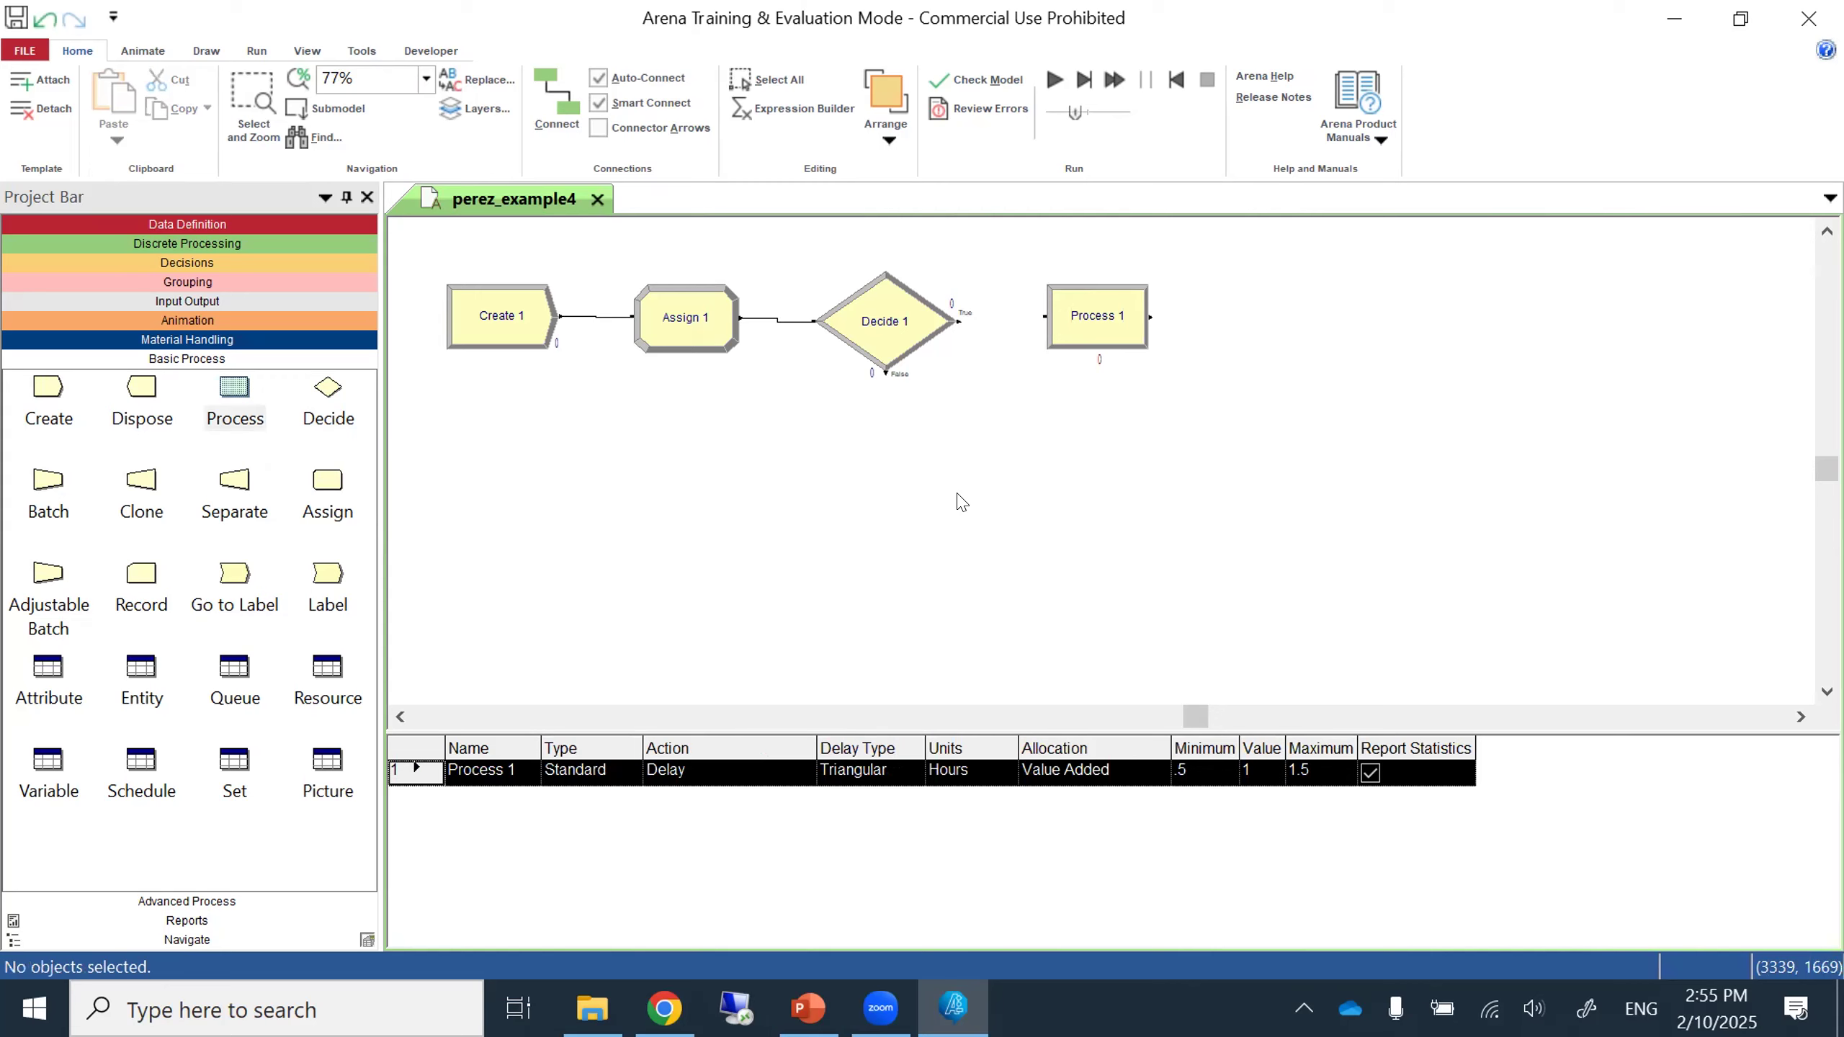
{"action": "left_click_drag", "start_coordinate": [229, 394], "coordinate": [1037, 454]}
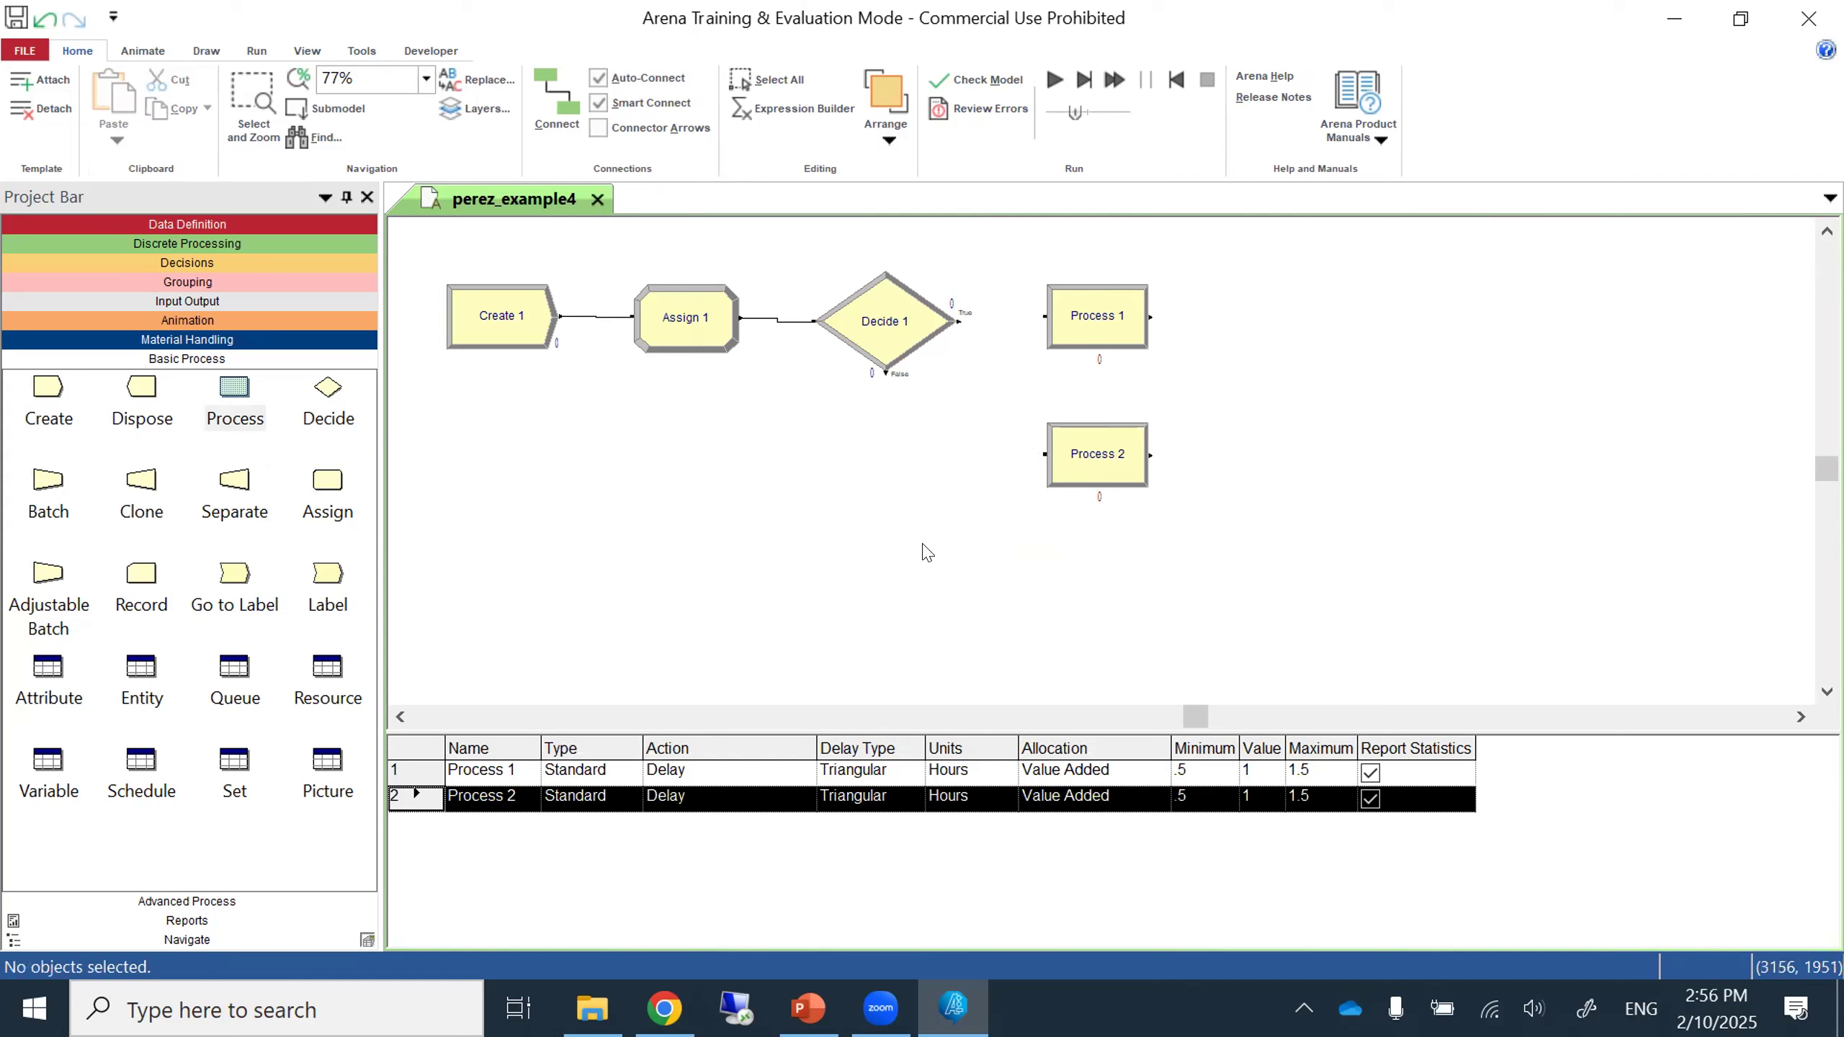
- Set the Process 1 module's action to Seize Delay Release and keep its priority at Medium(2)
{"action": "left_click", "coordinate": [1134, 325]}
{"action": "double_click", "coordinate": [1133, 325]}
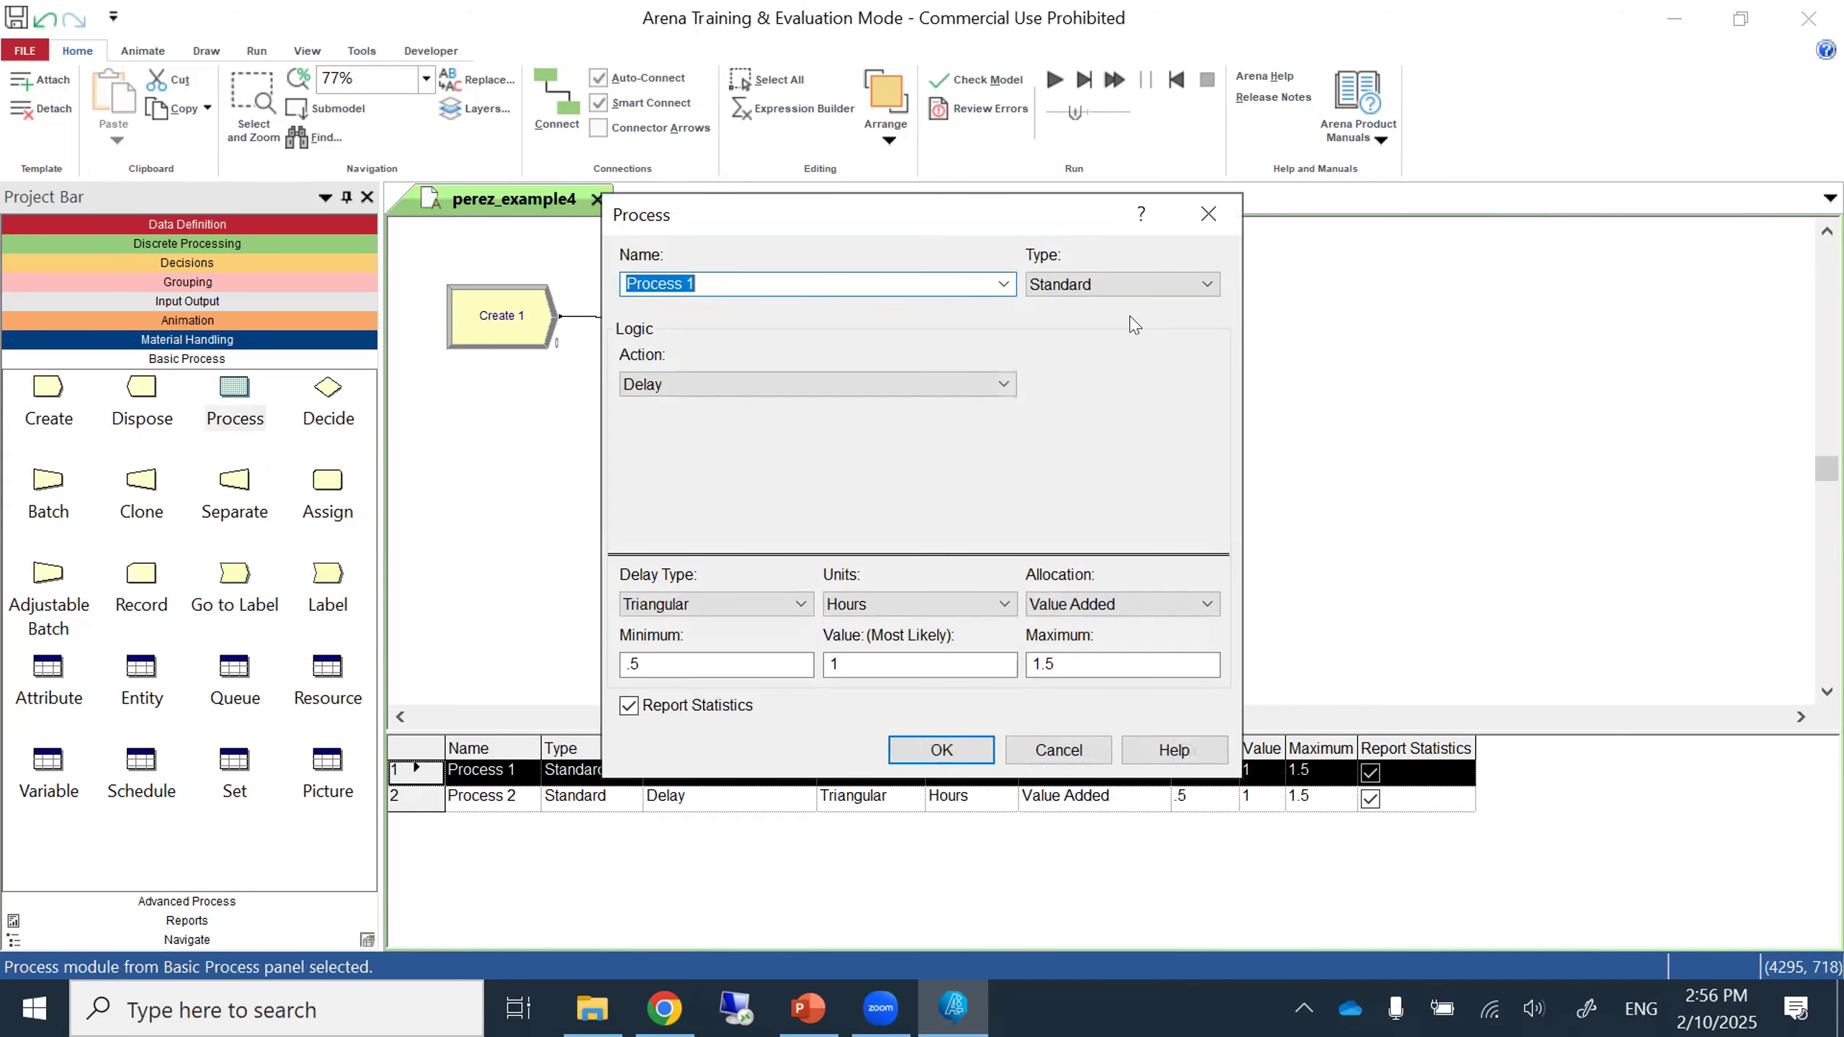
{"action": "left_click", "coordinate": [695, 379]}
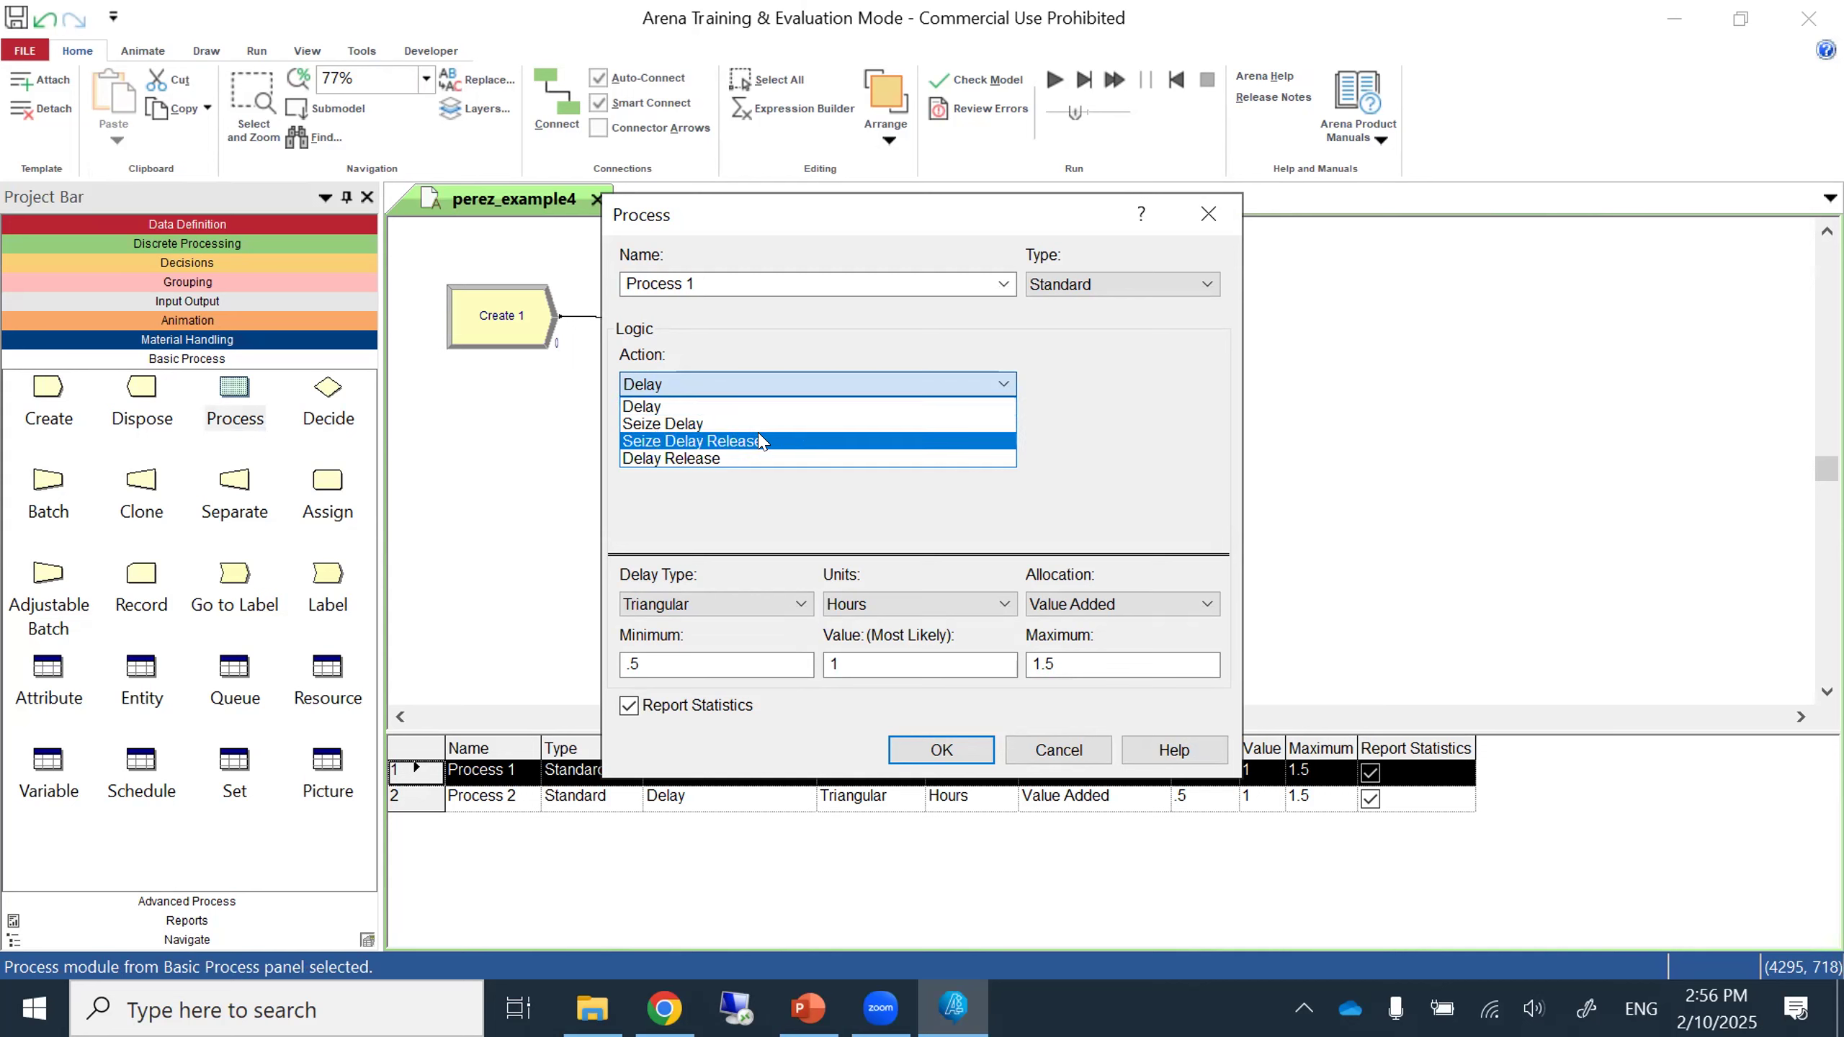
{"action": "left_click", "coordinate": [717, 440]}
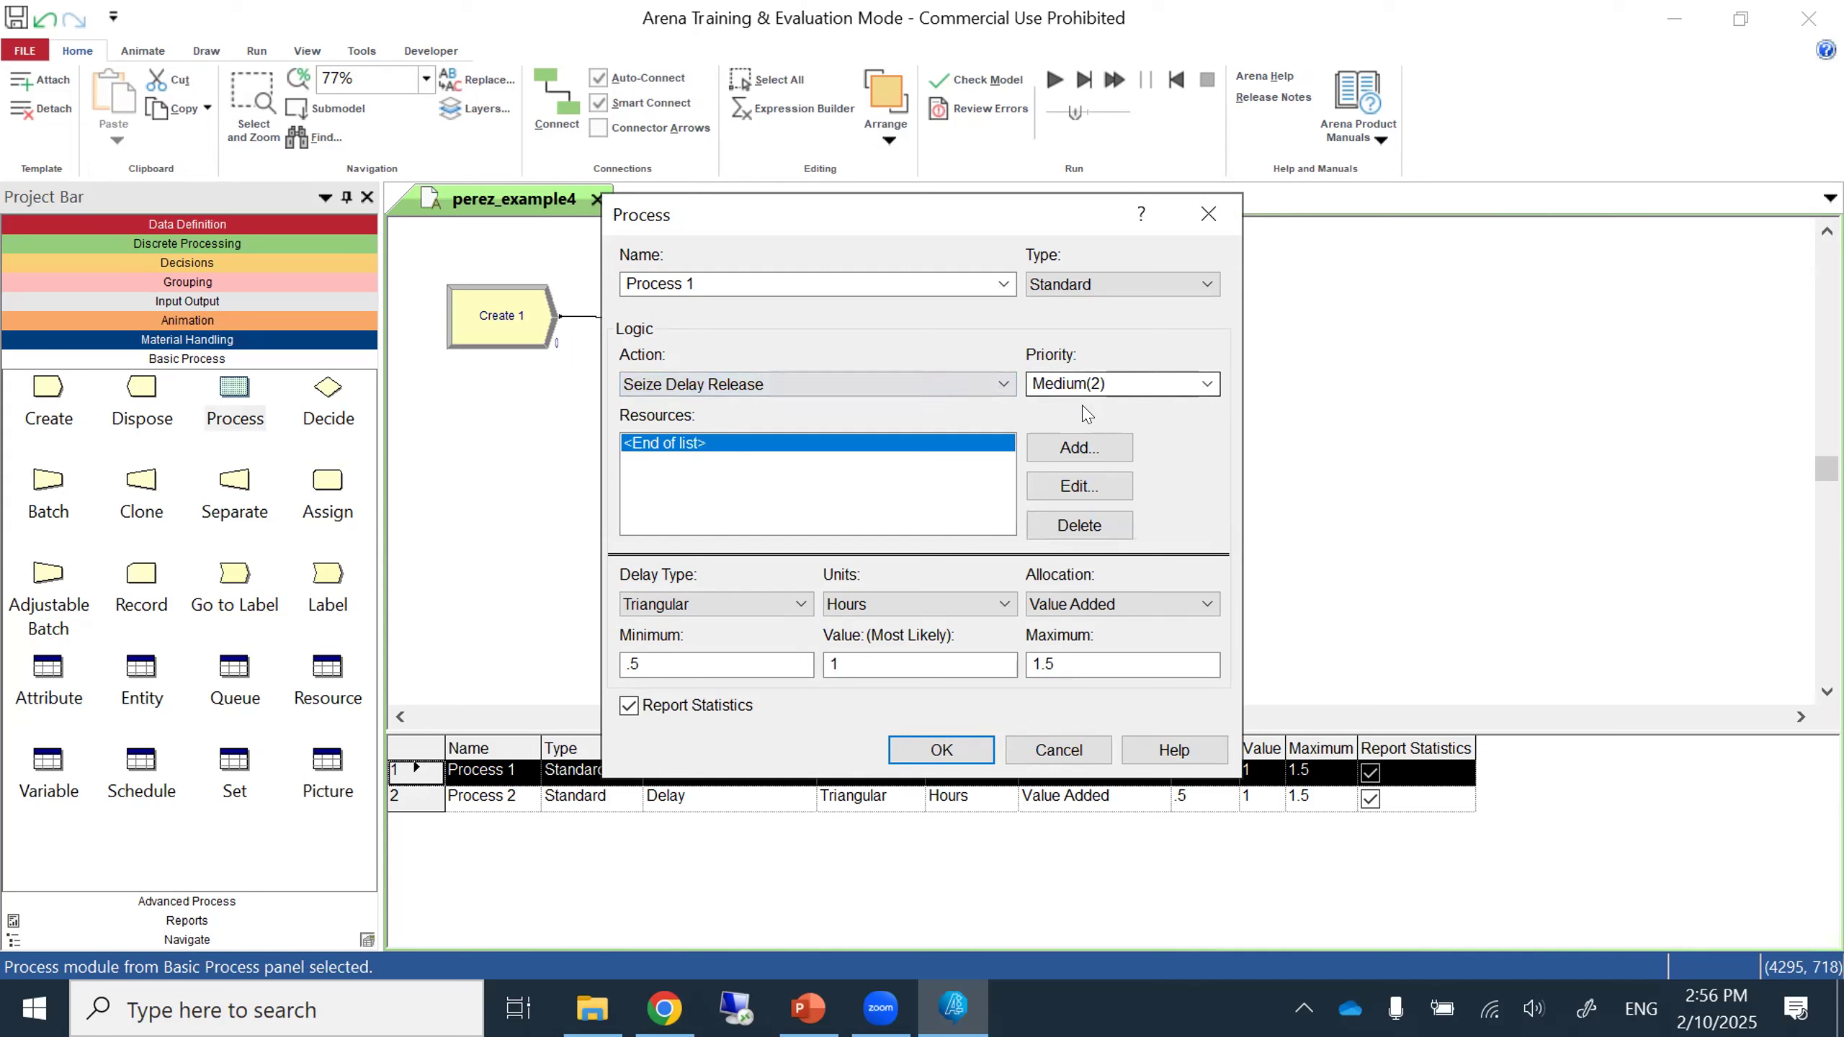
{"action": "left_click", "coordinate": [1208, 385]}
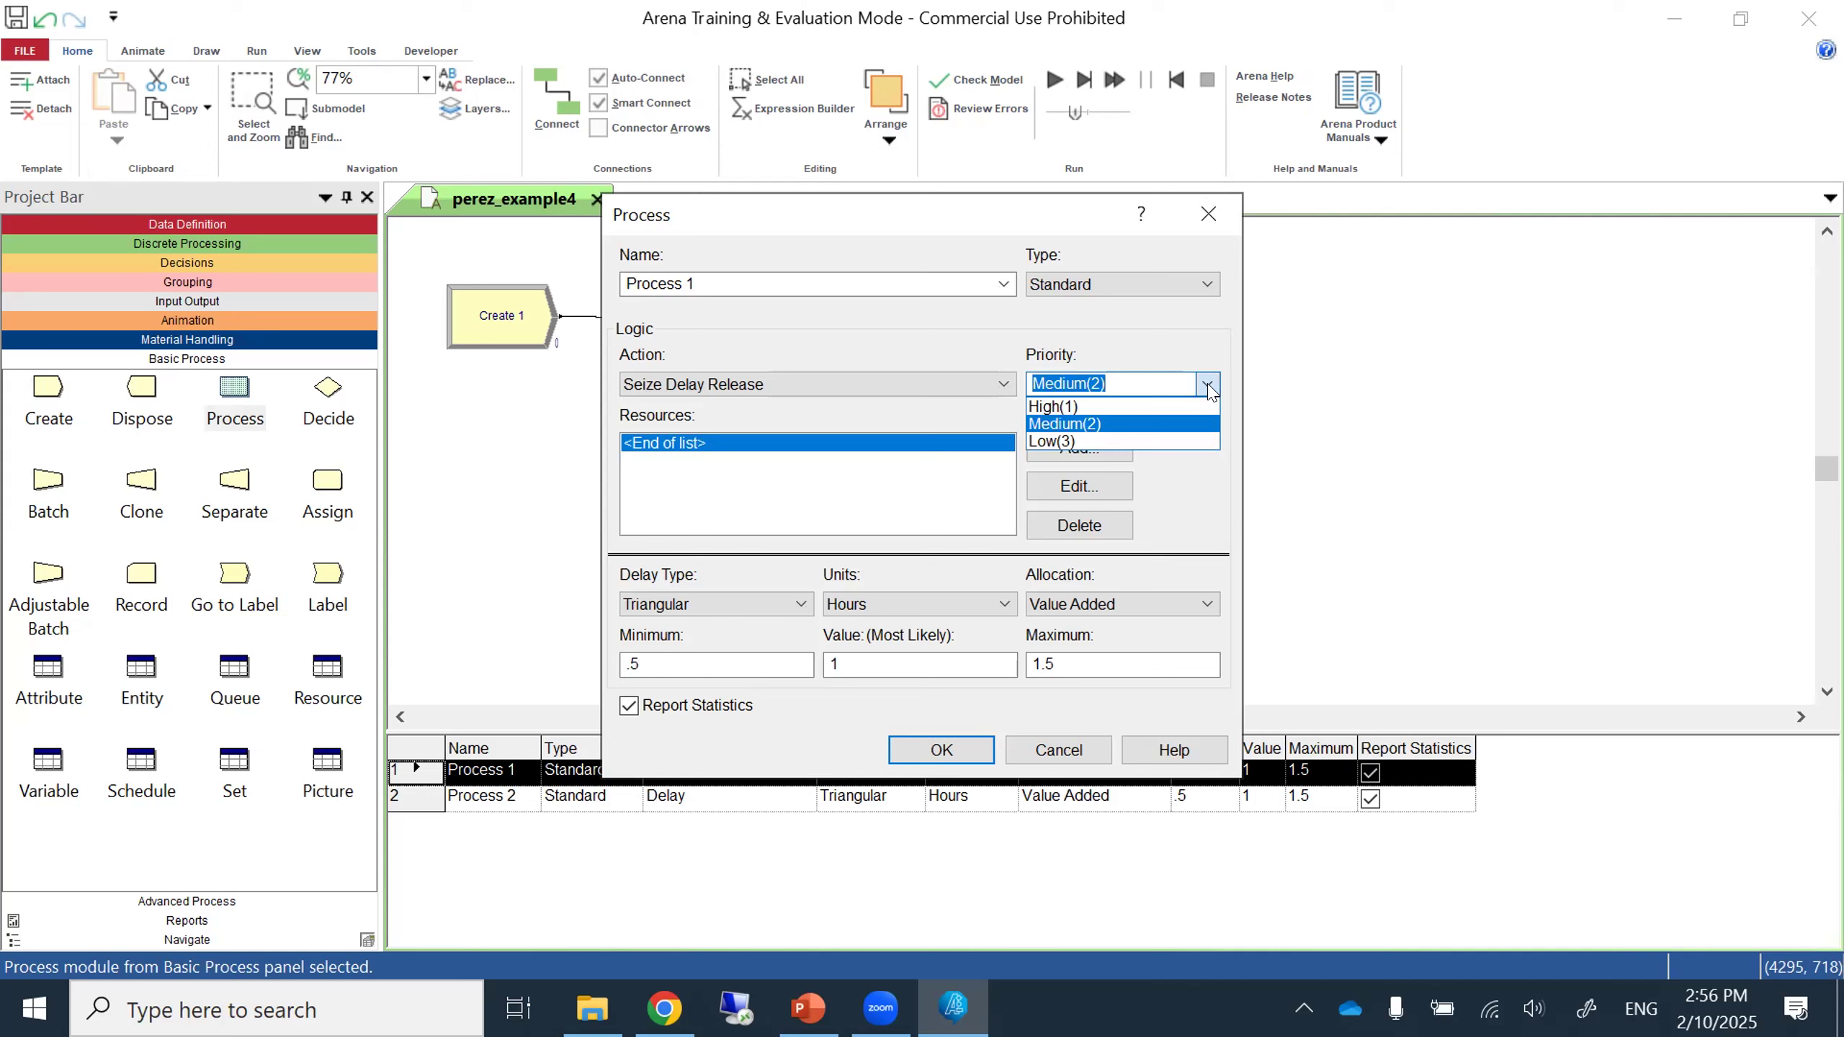
{"action": "left_click", "coordinate": [1181, 356]}
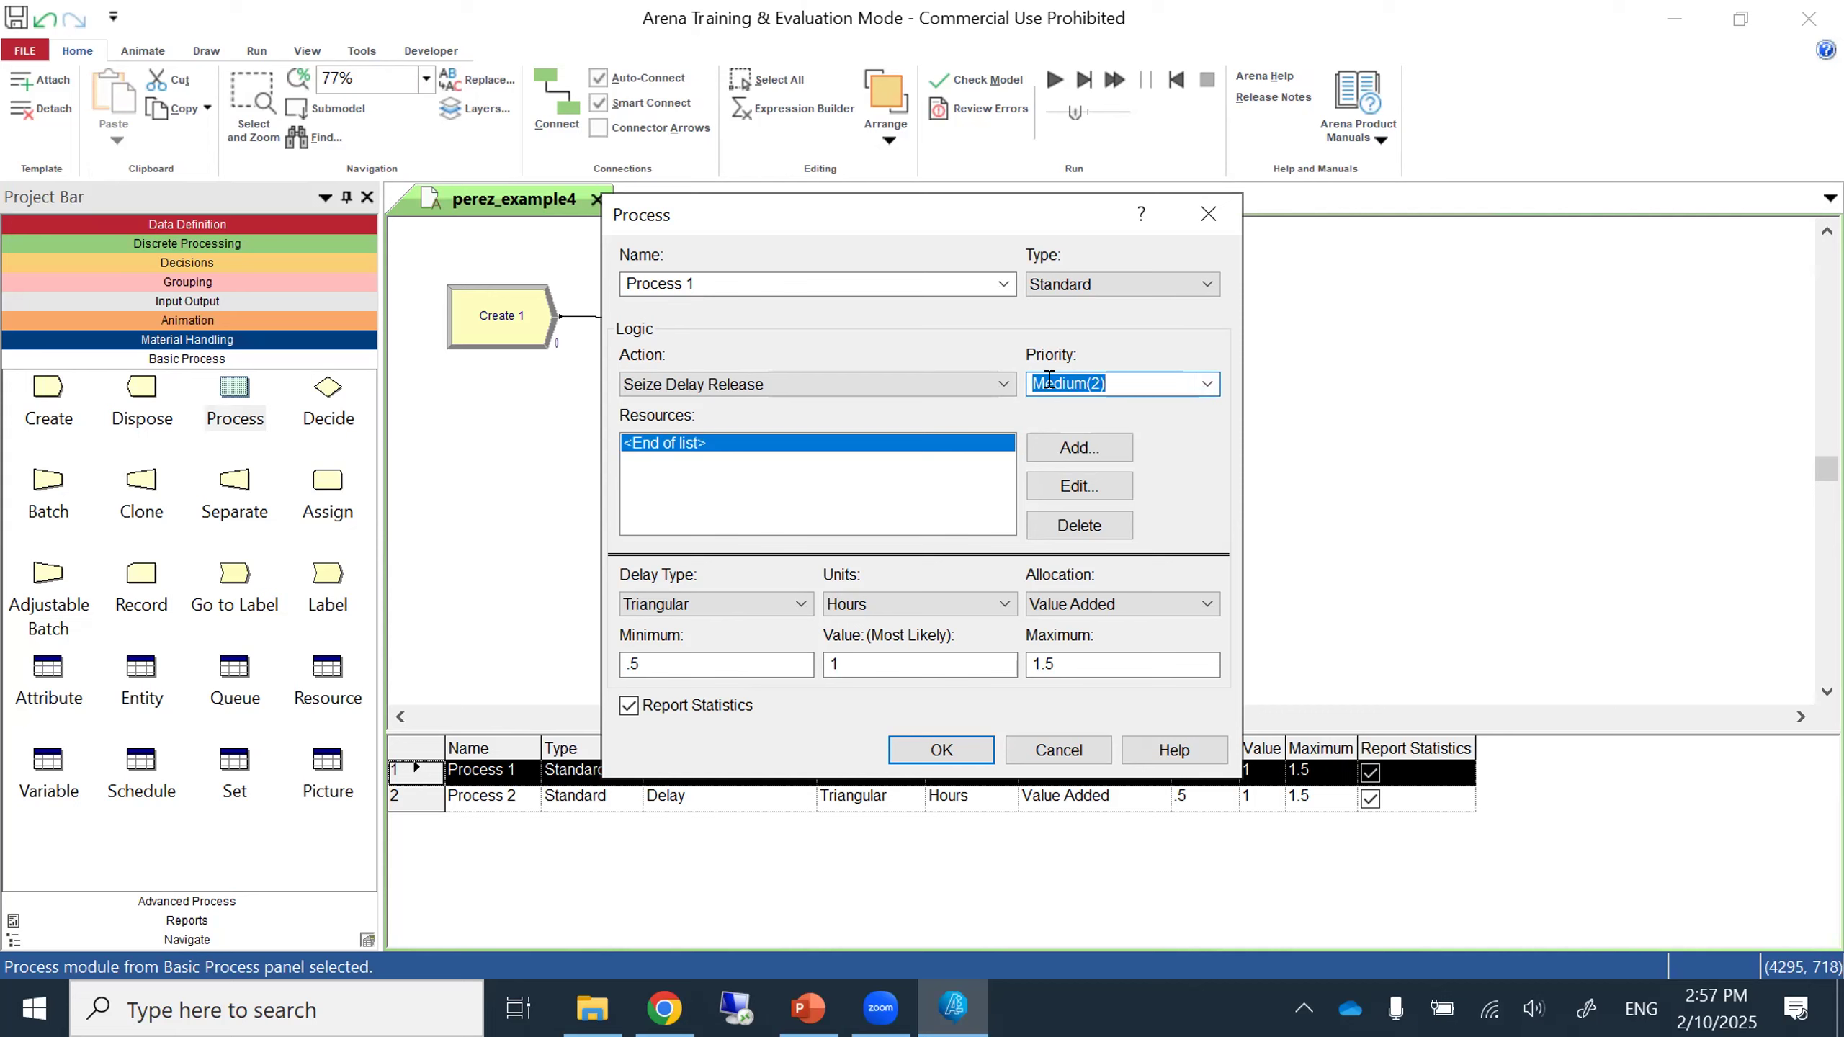
- Add a resource named Drill1 with 1 unit to seize/release to Process 1
{"action": "left_click", "coordinate": [1093, 456]}
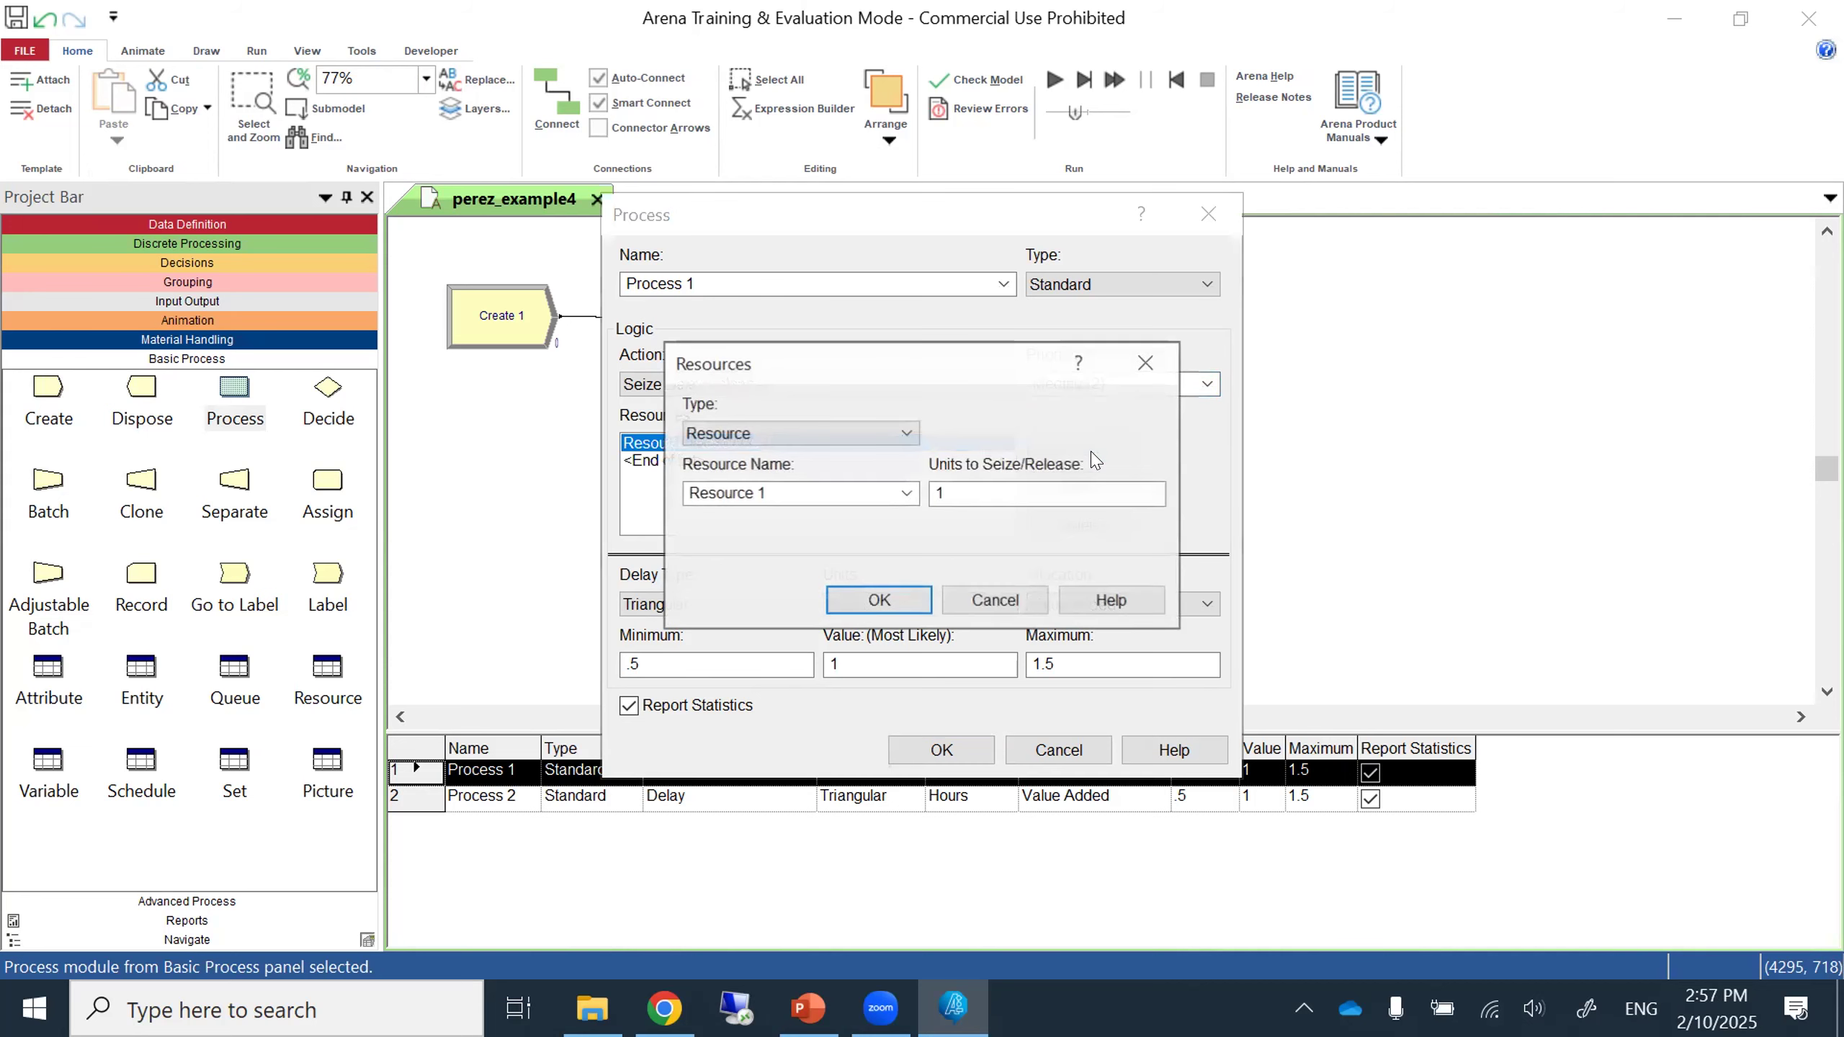
{"action": "left_click", "coordinate": [819, 489]}
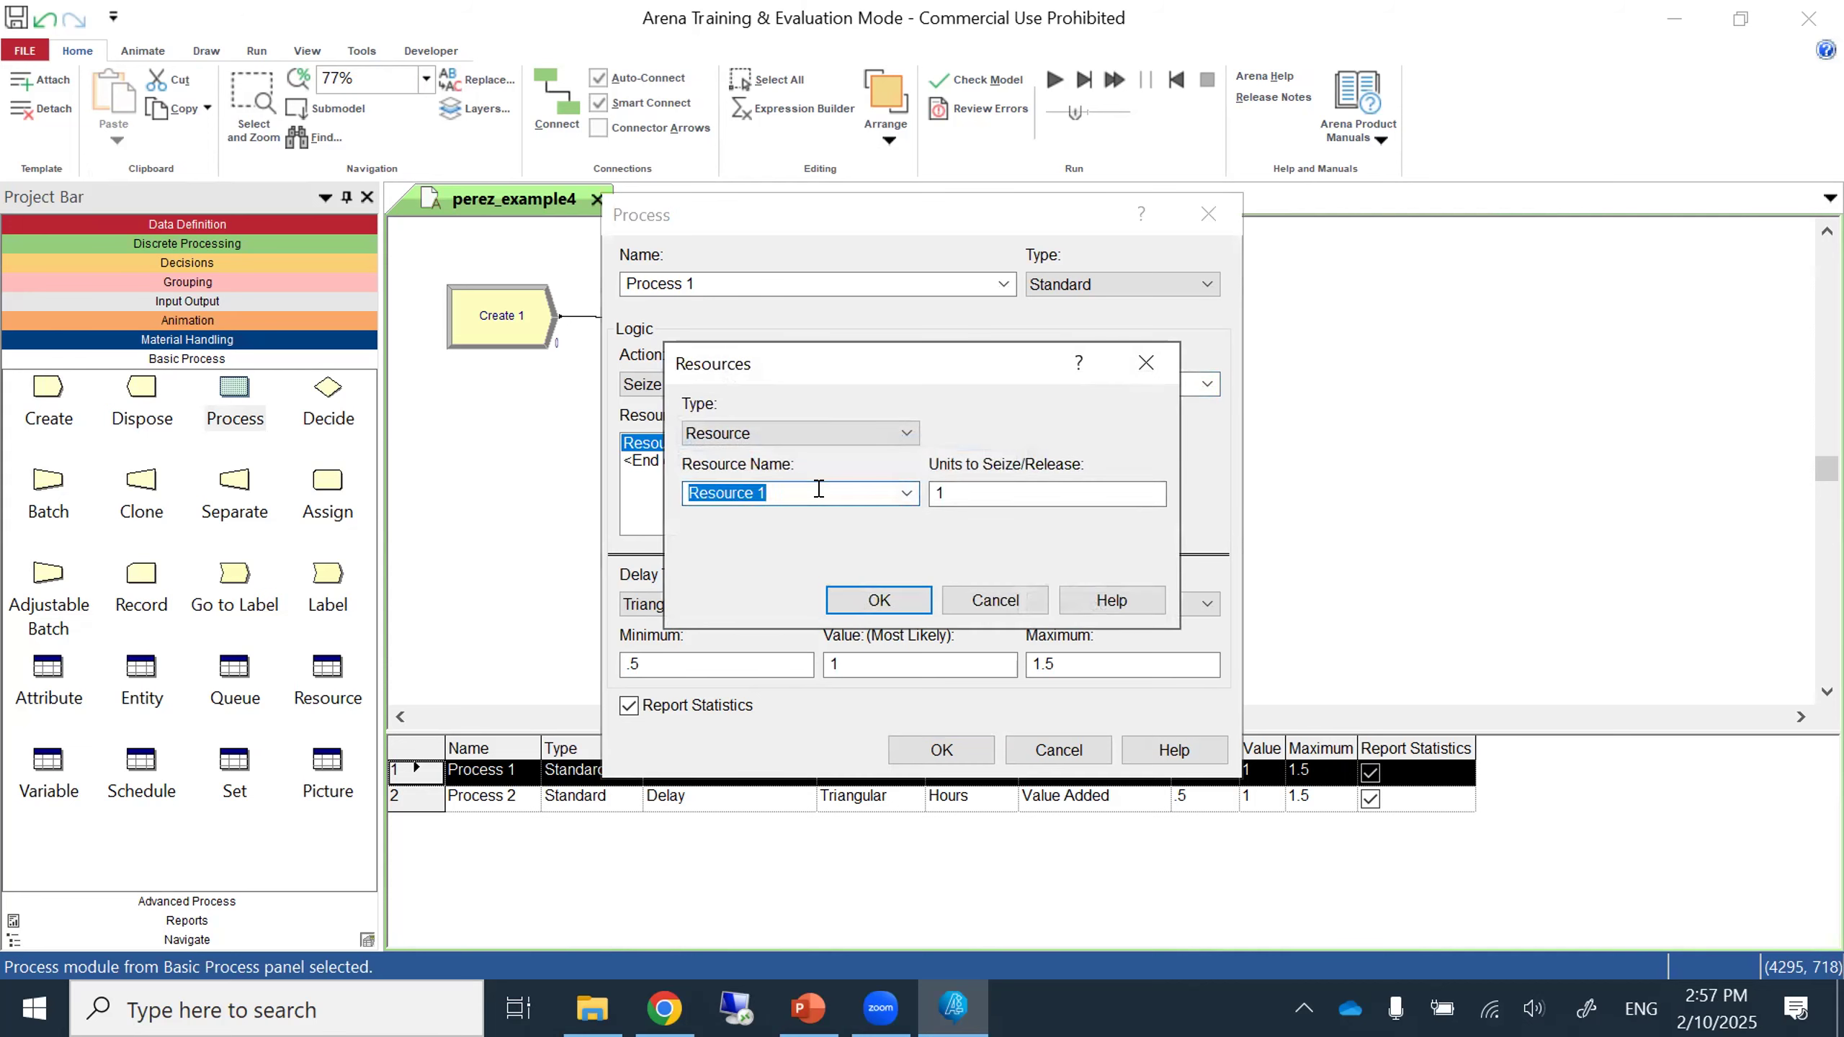
{"action": "type", "text": "Drill1"}
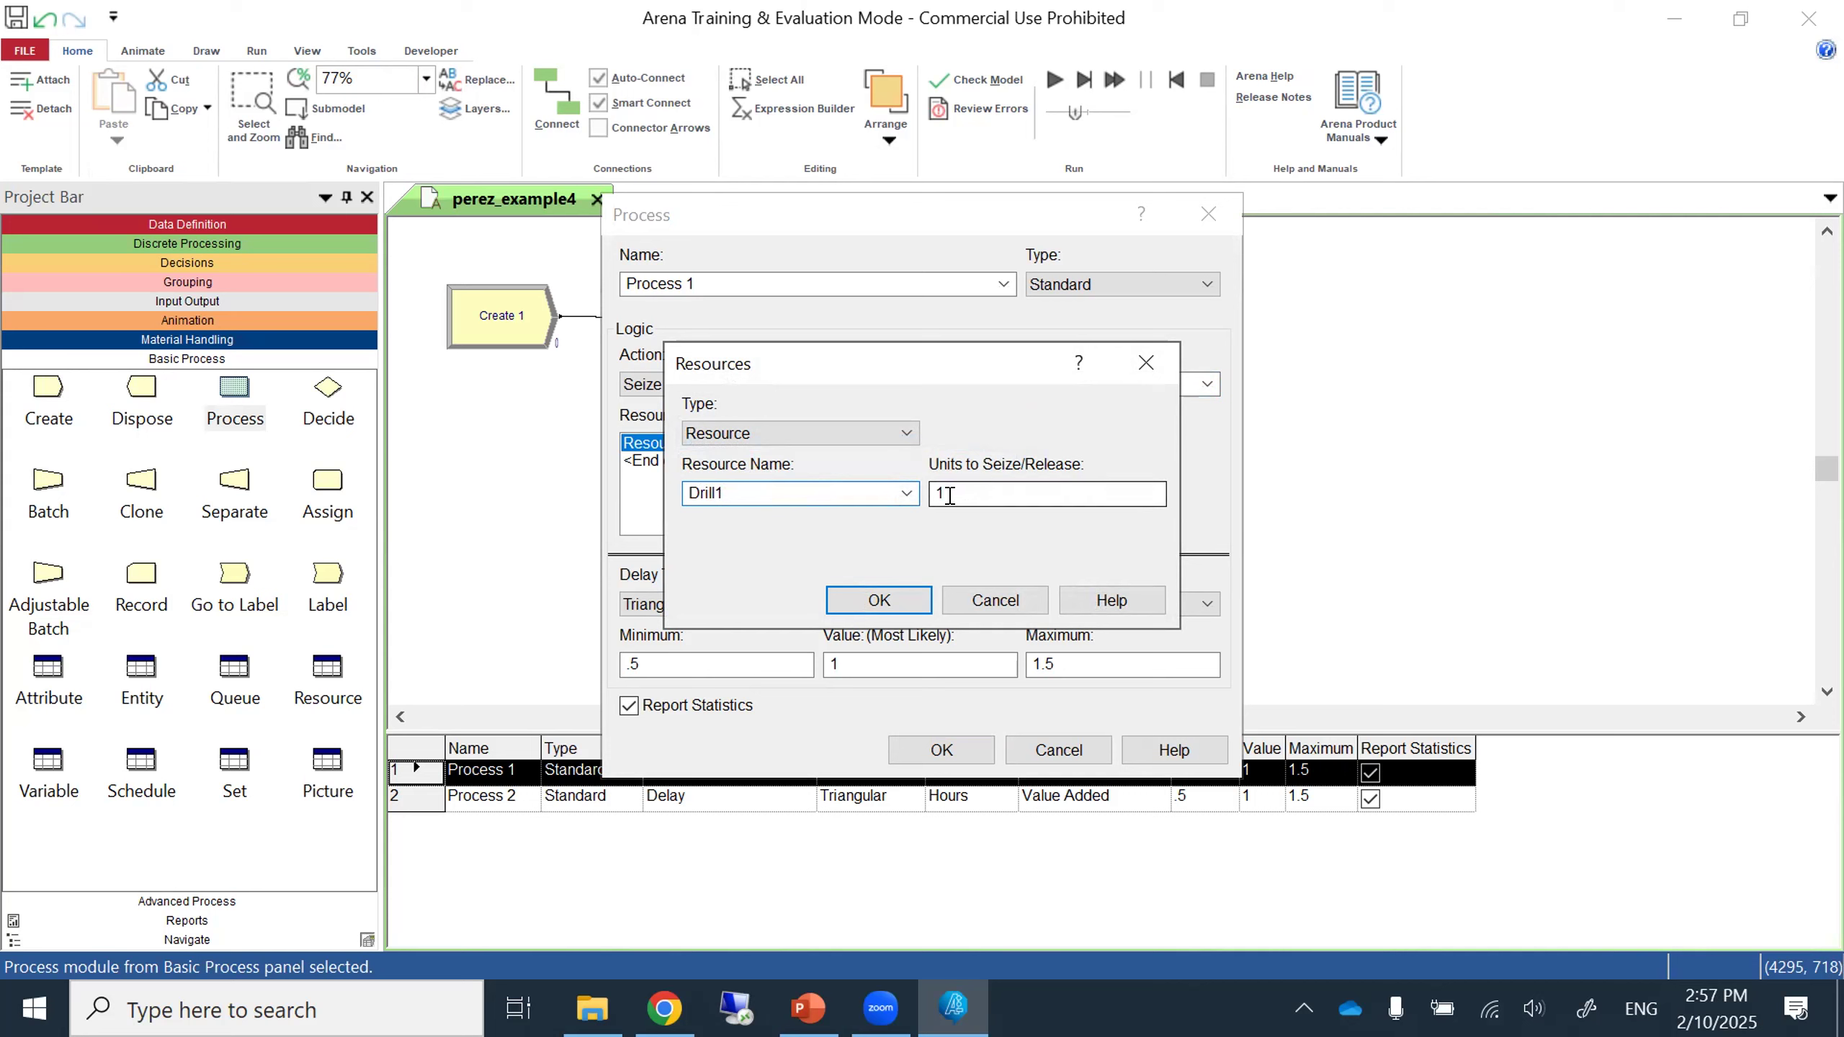
{"action": "left_click", "coordinate": [911, 598]}
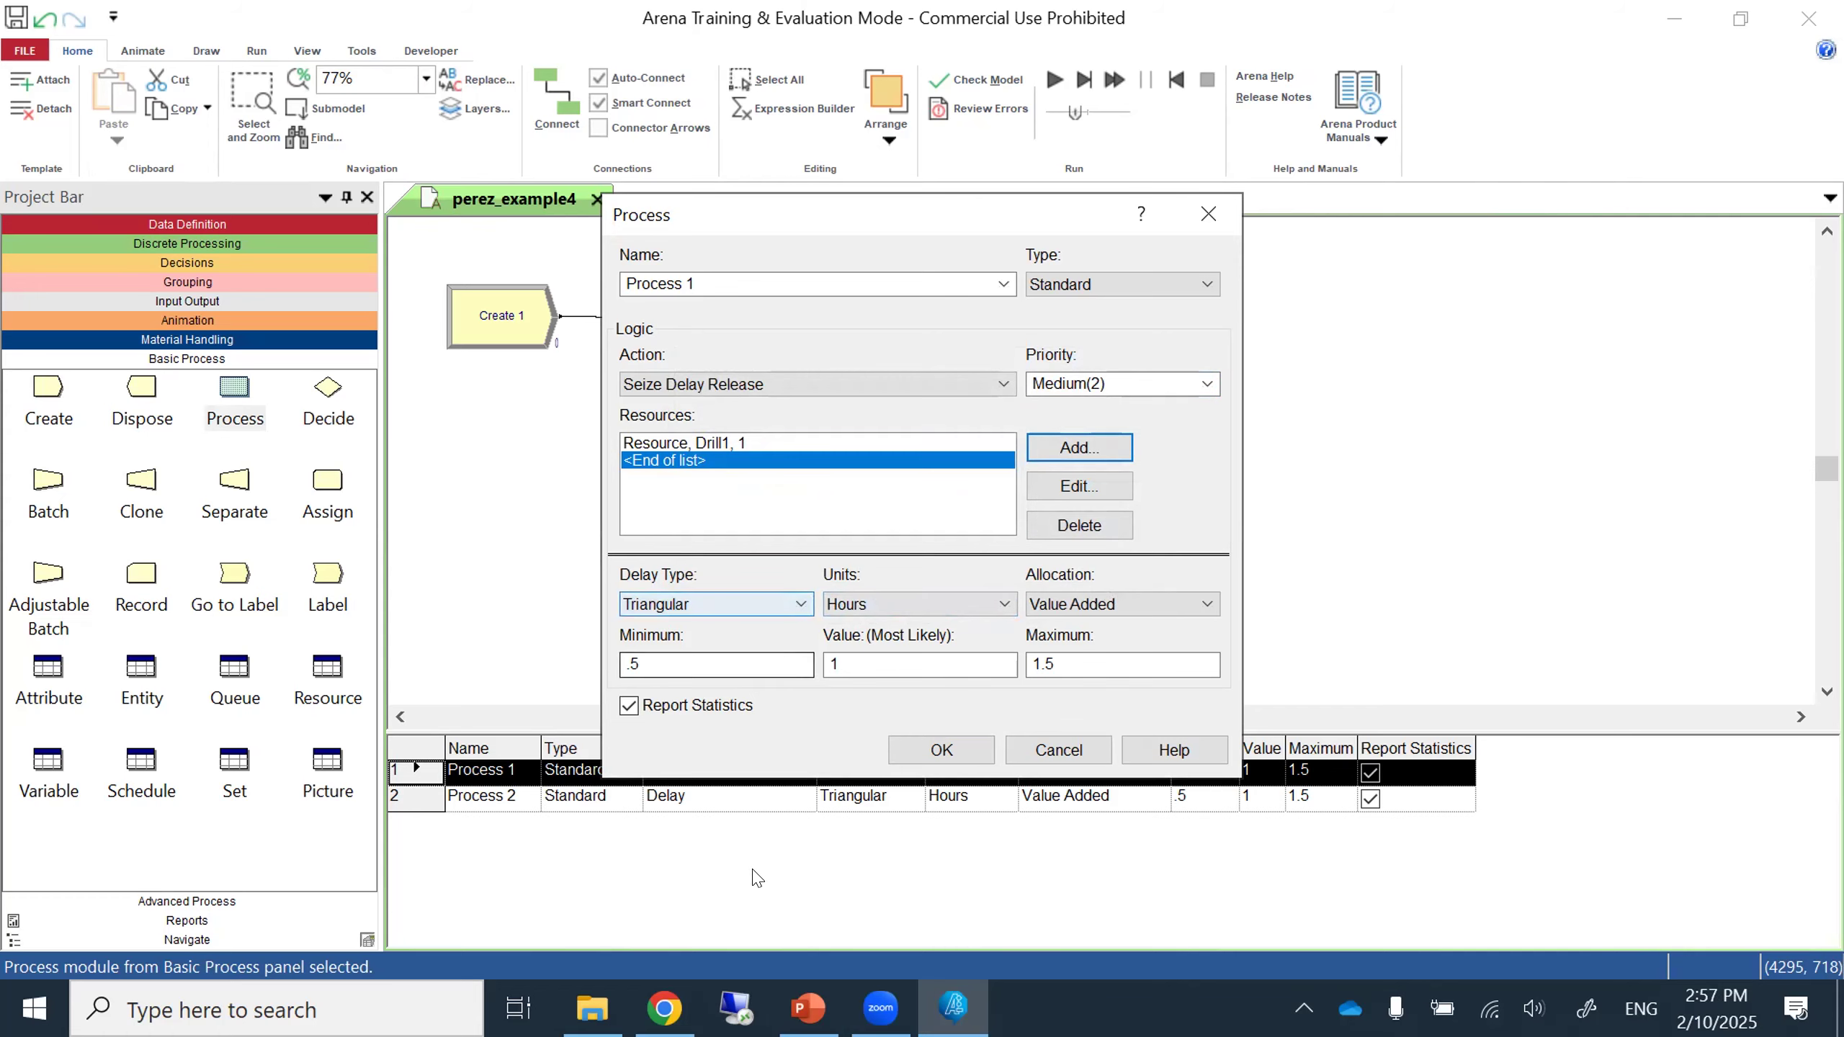
- Check Drill 1's processing time on the PowerPoint slide, set Process 1's triangular delay to 3.2, 4.2, 5.2 in Minutes and accept the module
{"action": "left_click", "coordinate": [811, 1002]}
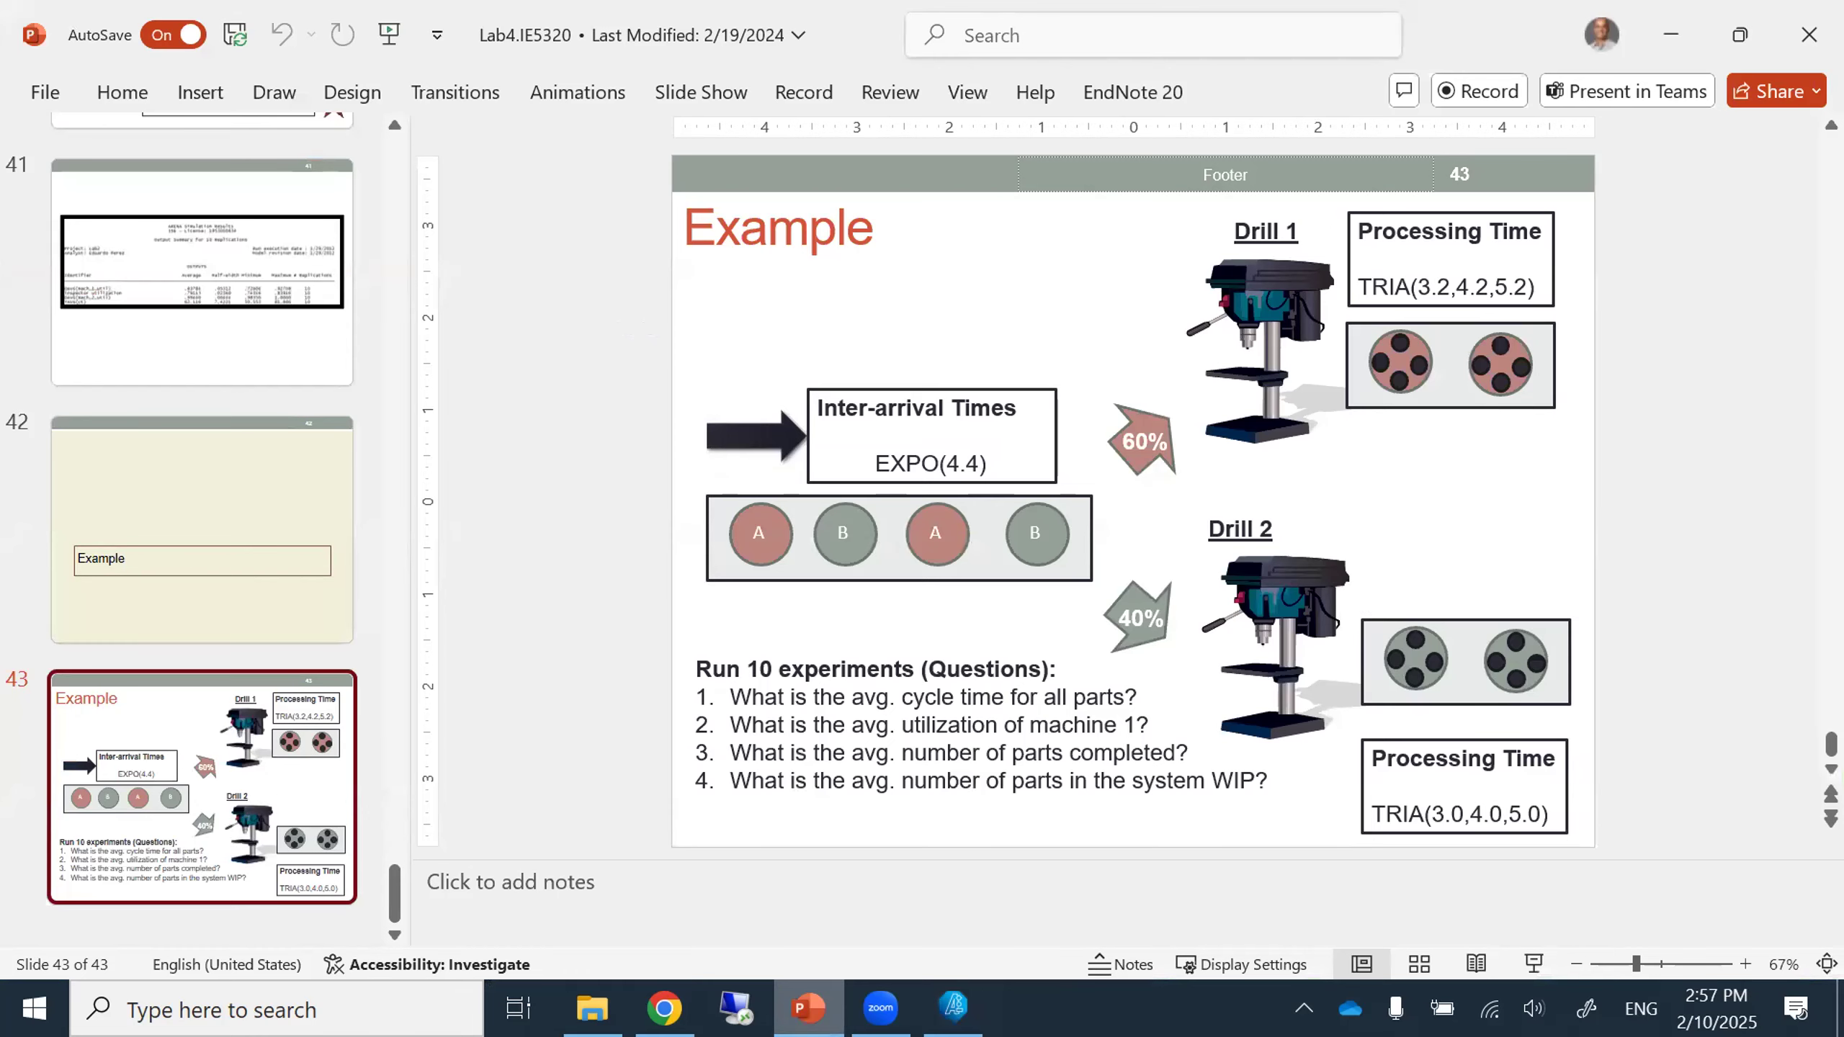
{"action": "left_click", "coordinate": [811, 1004]}
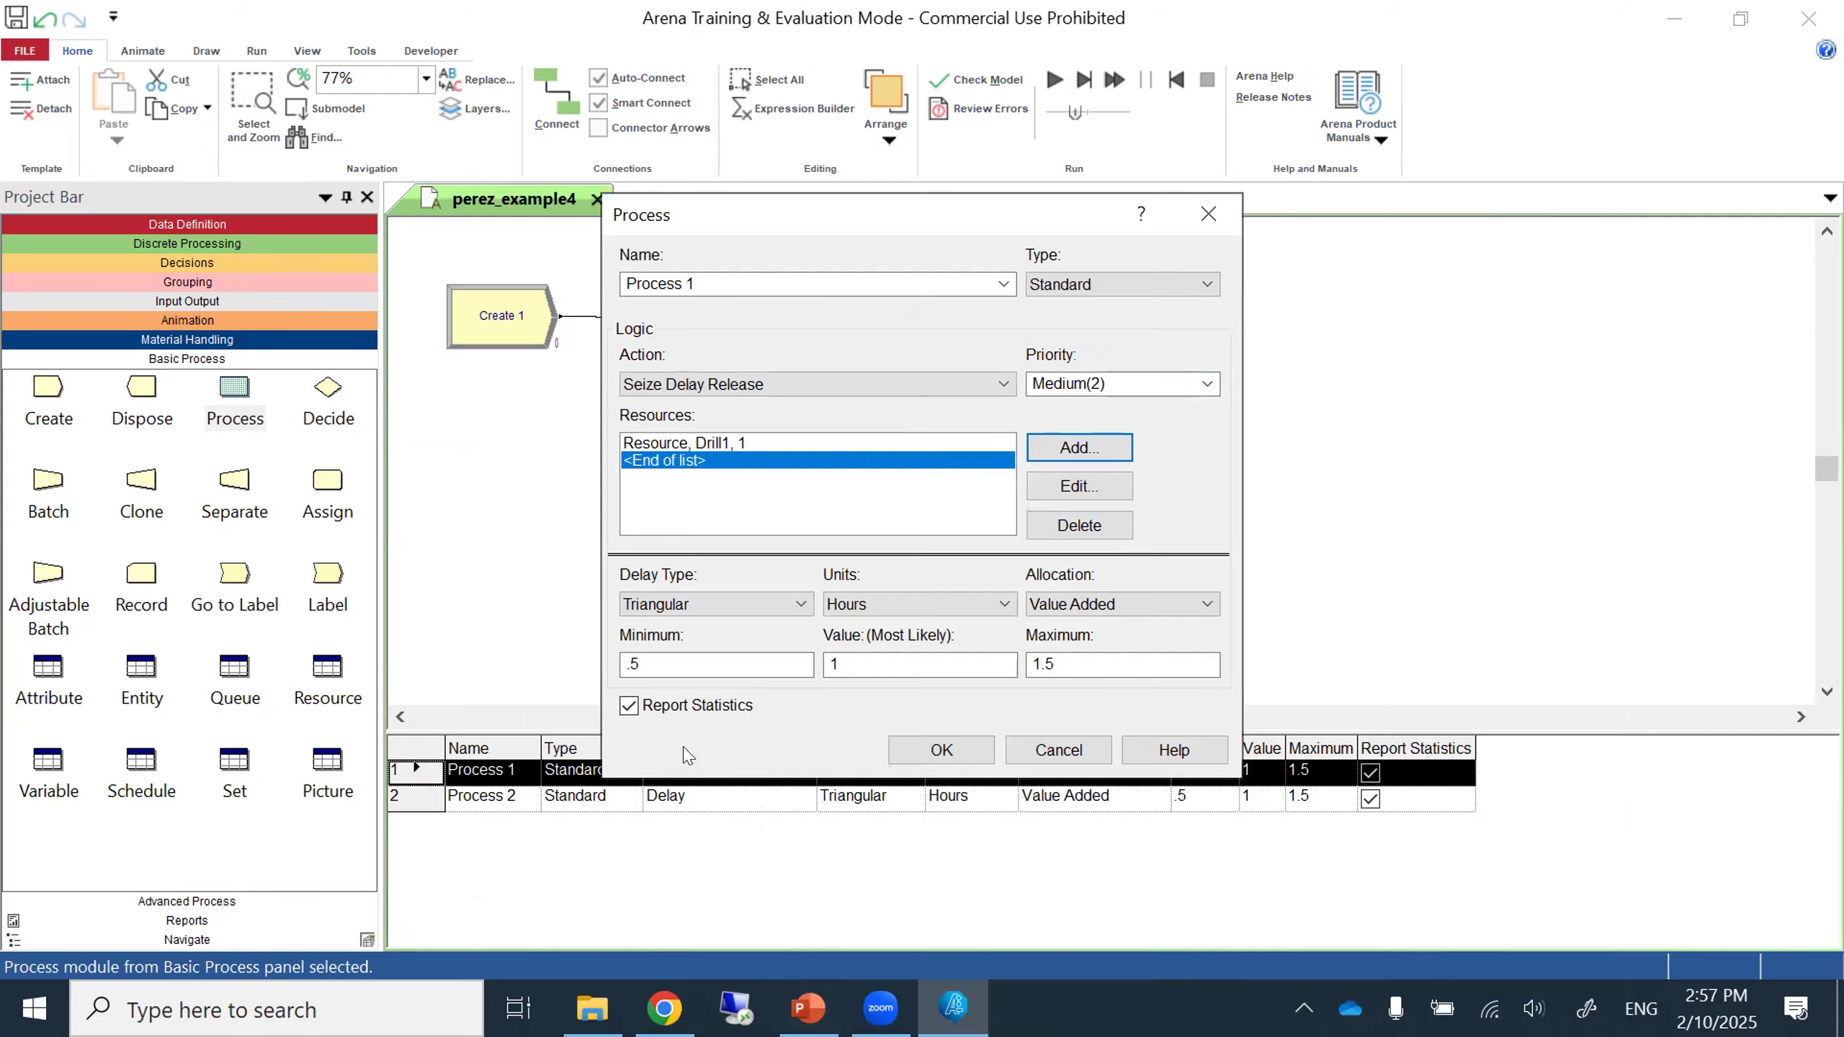
{"action": "left_click_drag", "start_coordinate": [665, 662], "coordinate": [536, 662]}
{"action": "type", "text": "3.2"}
{"action": "key", "text": "Tab"}
{"action": "type", "text": "4.2"}
{"action": "key", "text": "Tab"}
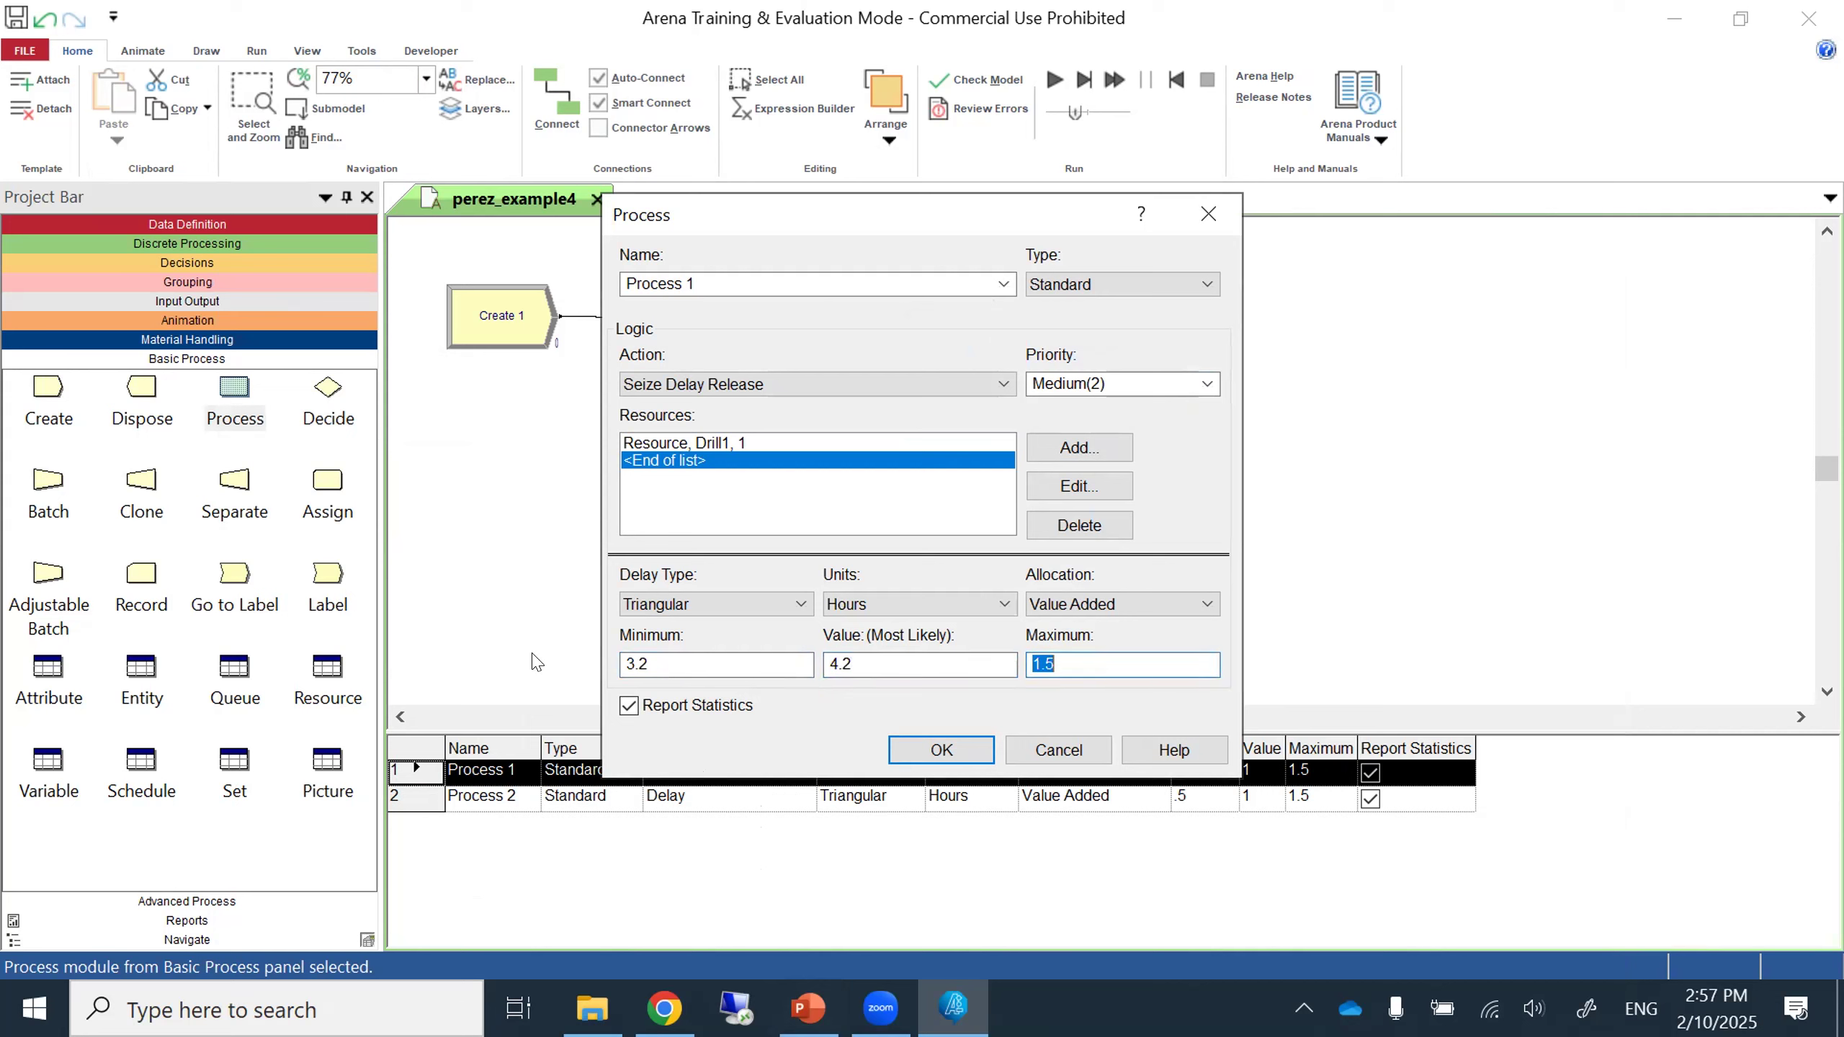
{"action": "type", "text": "5.2"}
{"action": "left_click", "coordinate": [965, 610]}
{"action": "left_click", "coordinate": [975, 644]}
{"action": "left_click", "coordinate": [929, 748]}
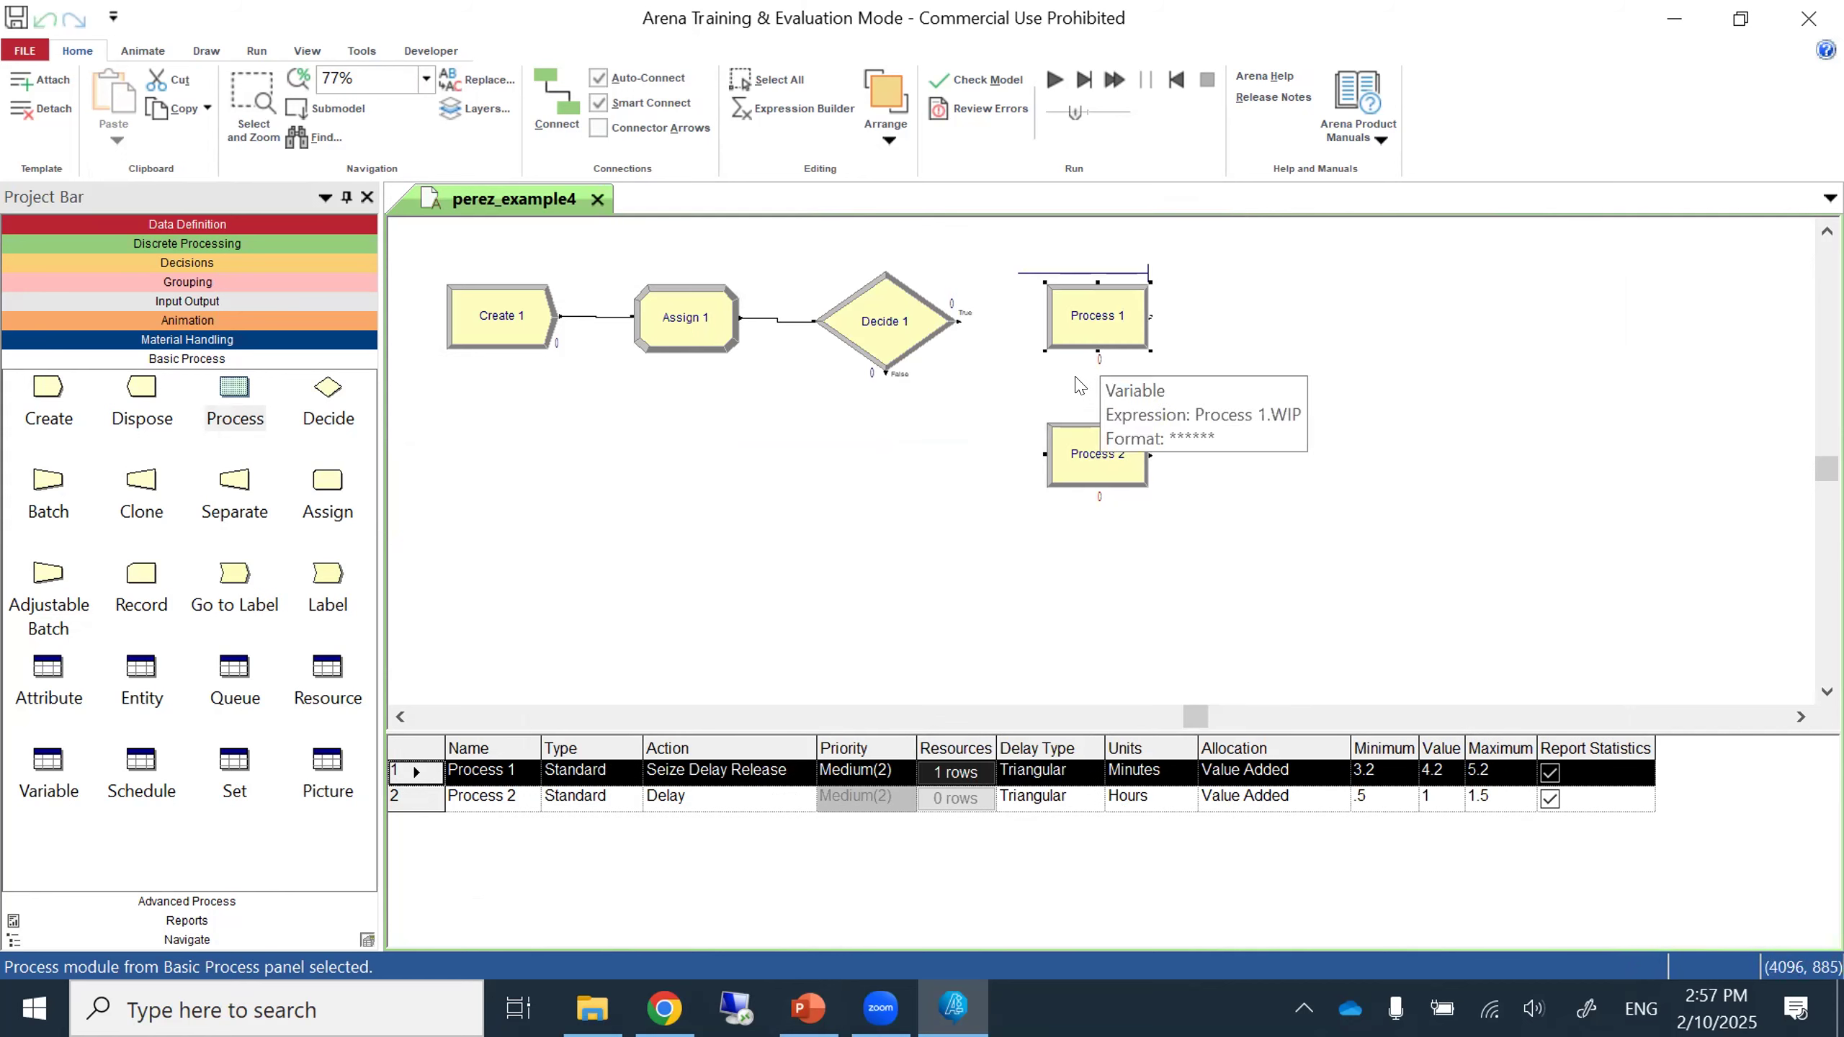
- Select the Process 1 queue line above the module and nudge its open end slightly outward
{"action": "left_click", "coordinate": [1061, 398]}
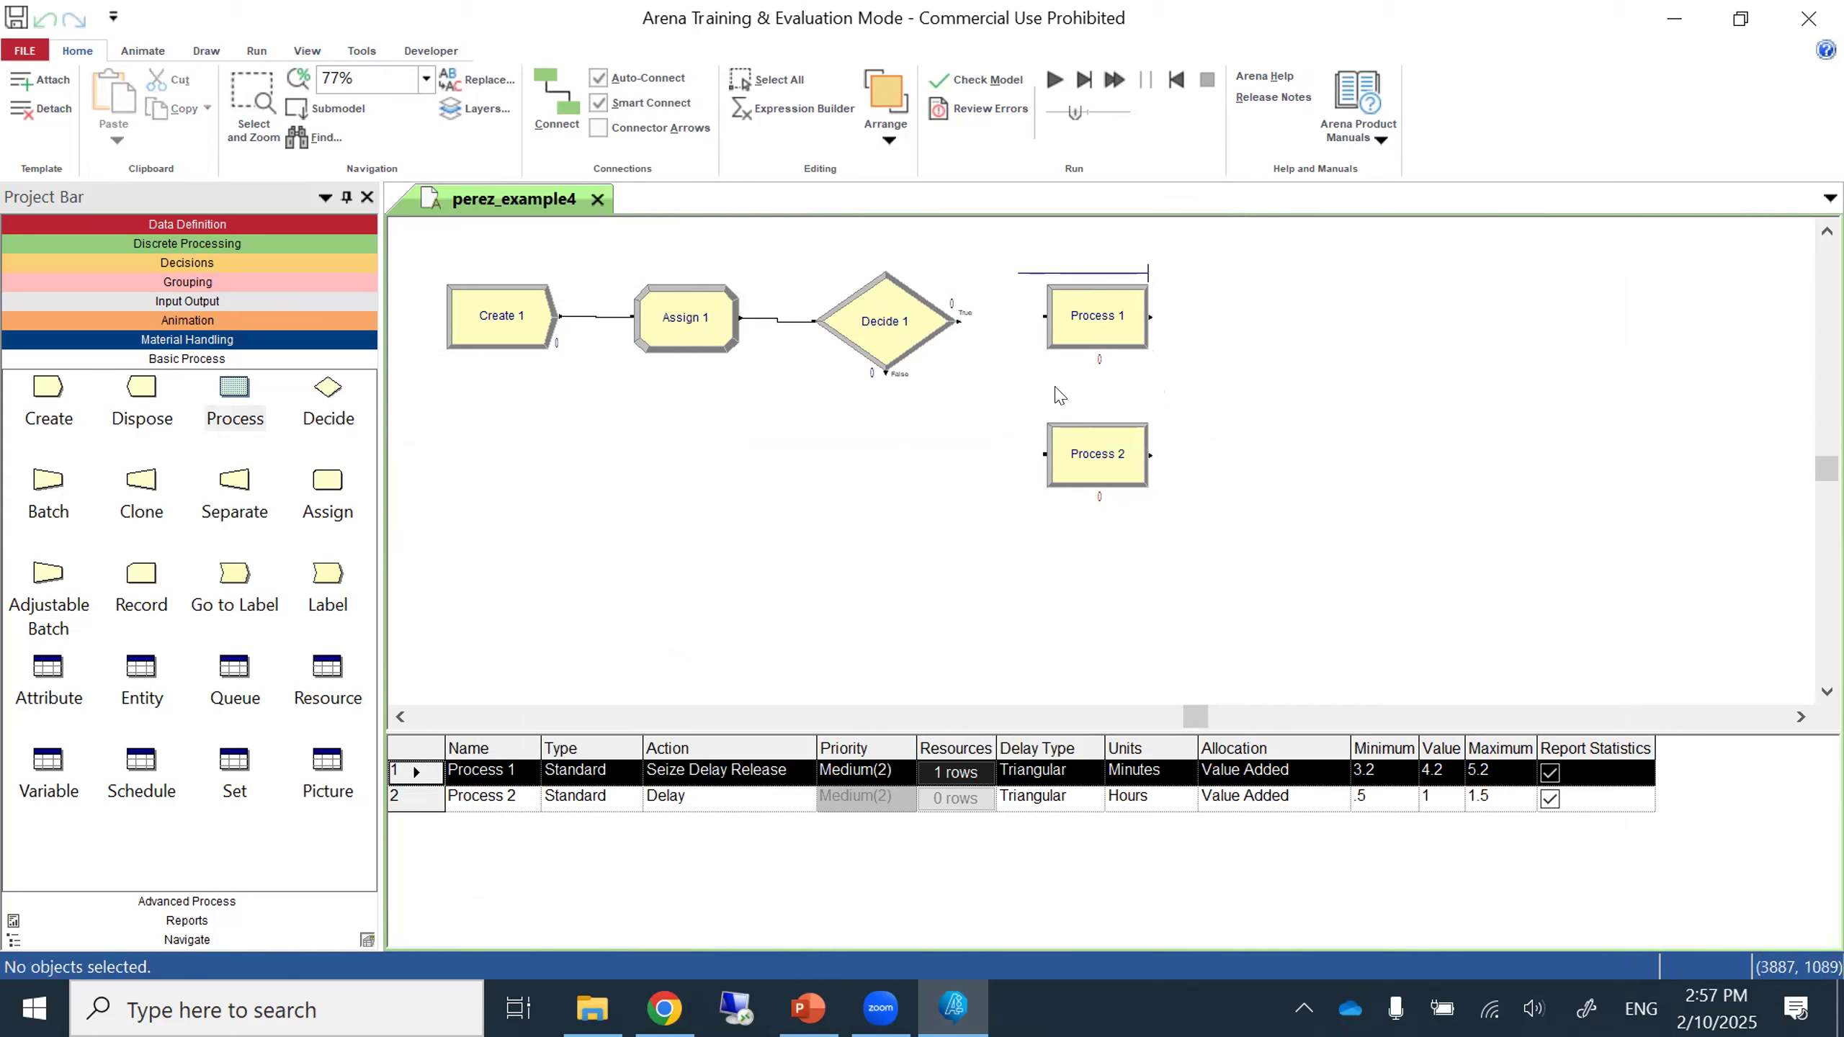
{"action": "left_click", "coordinate": [1023, 274]}
{"action": "mouse_move", "coordinate": [1023, 274]}
{"action": "left_mouse_down"}
{"action": "mouse_move", "coordinate": [990, 279]}
{"action": "mouse_move", "coordinate": [1045, 263]}
{"action": "mouse_move", "coordinate": [1018, 270]}
{"action": "left_mouse_up"}
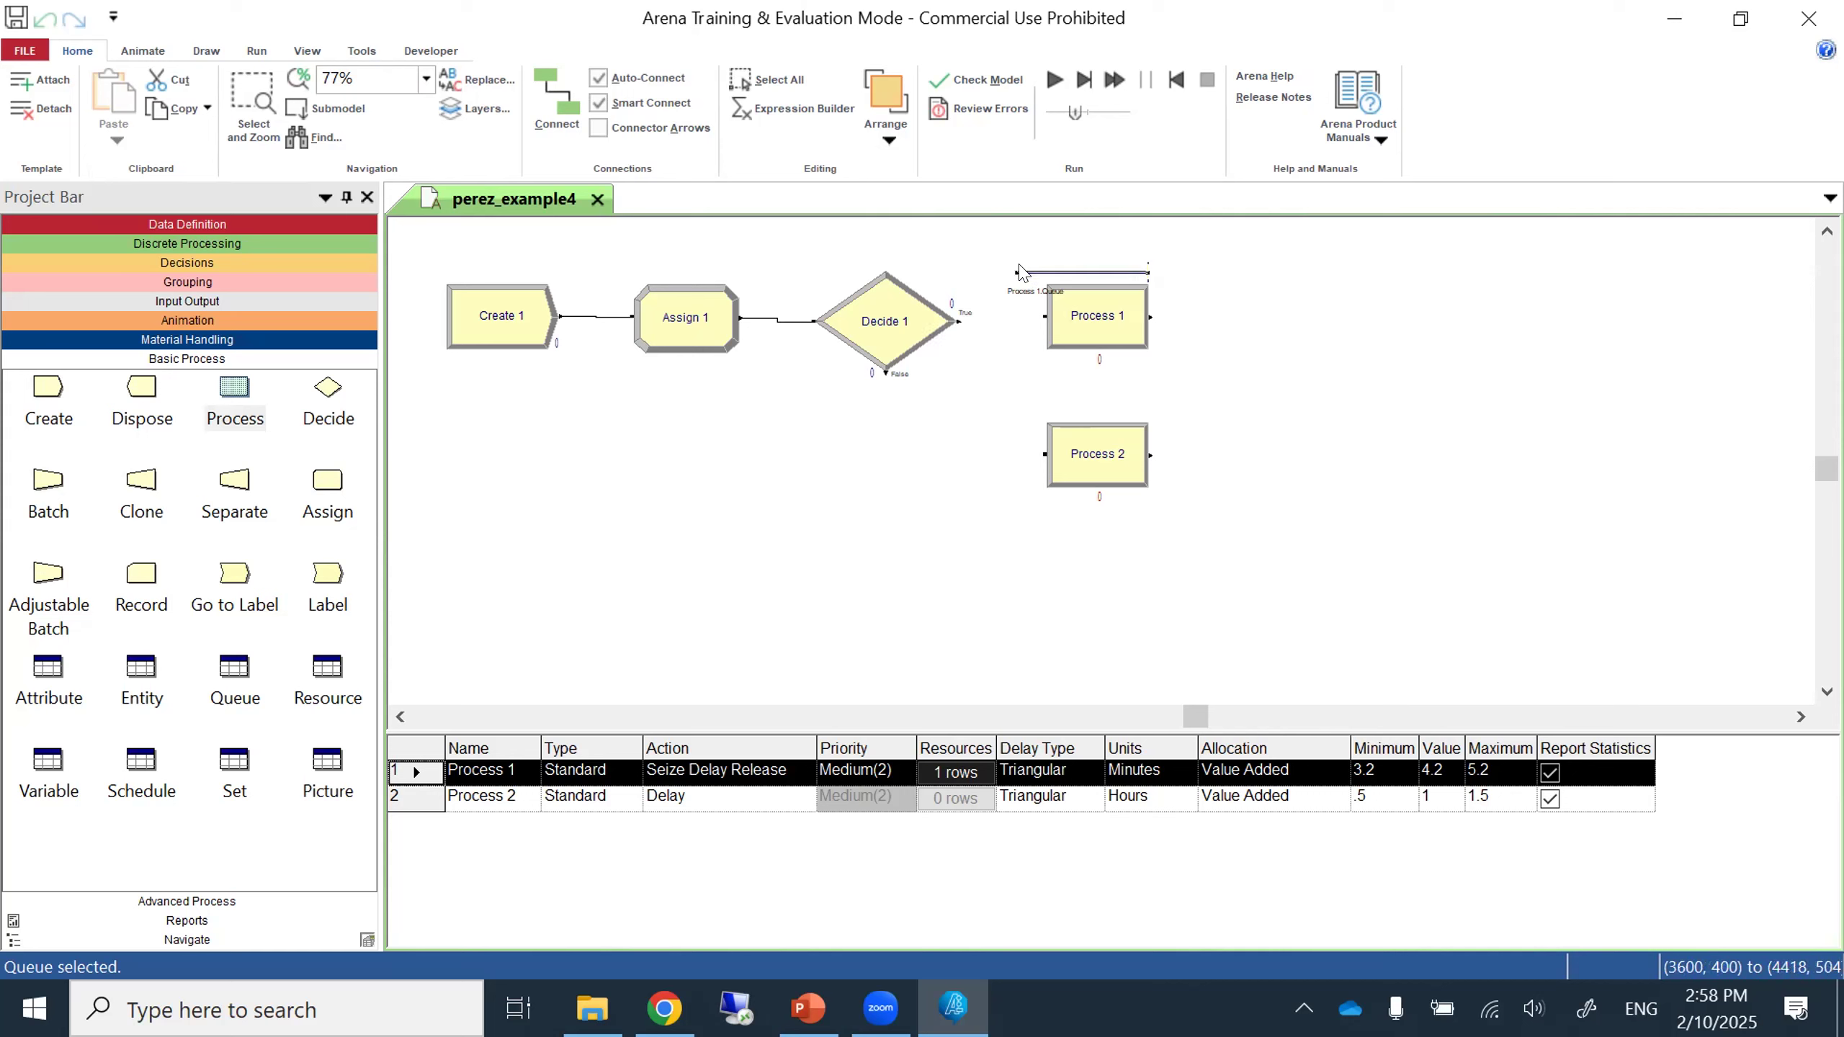
{"action": "left_click", "coordinate": [974, 445]}
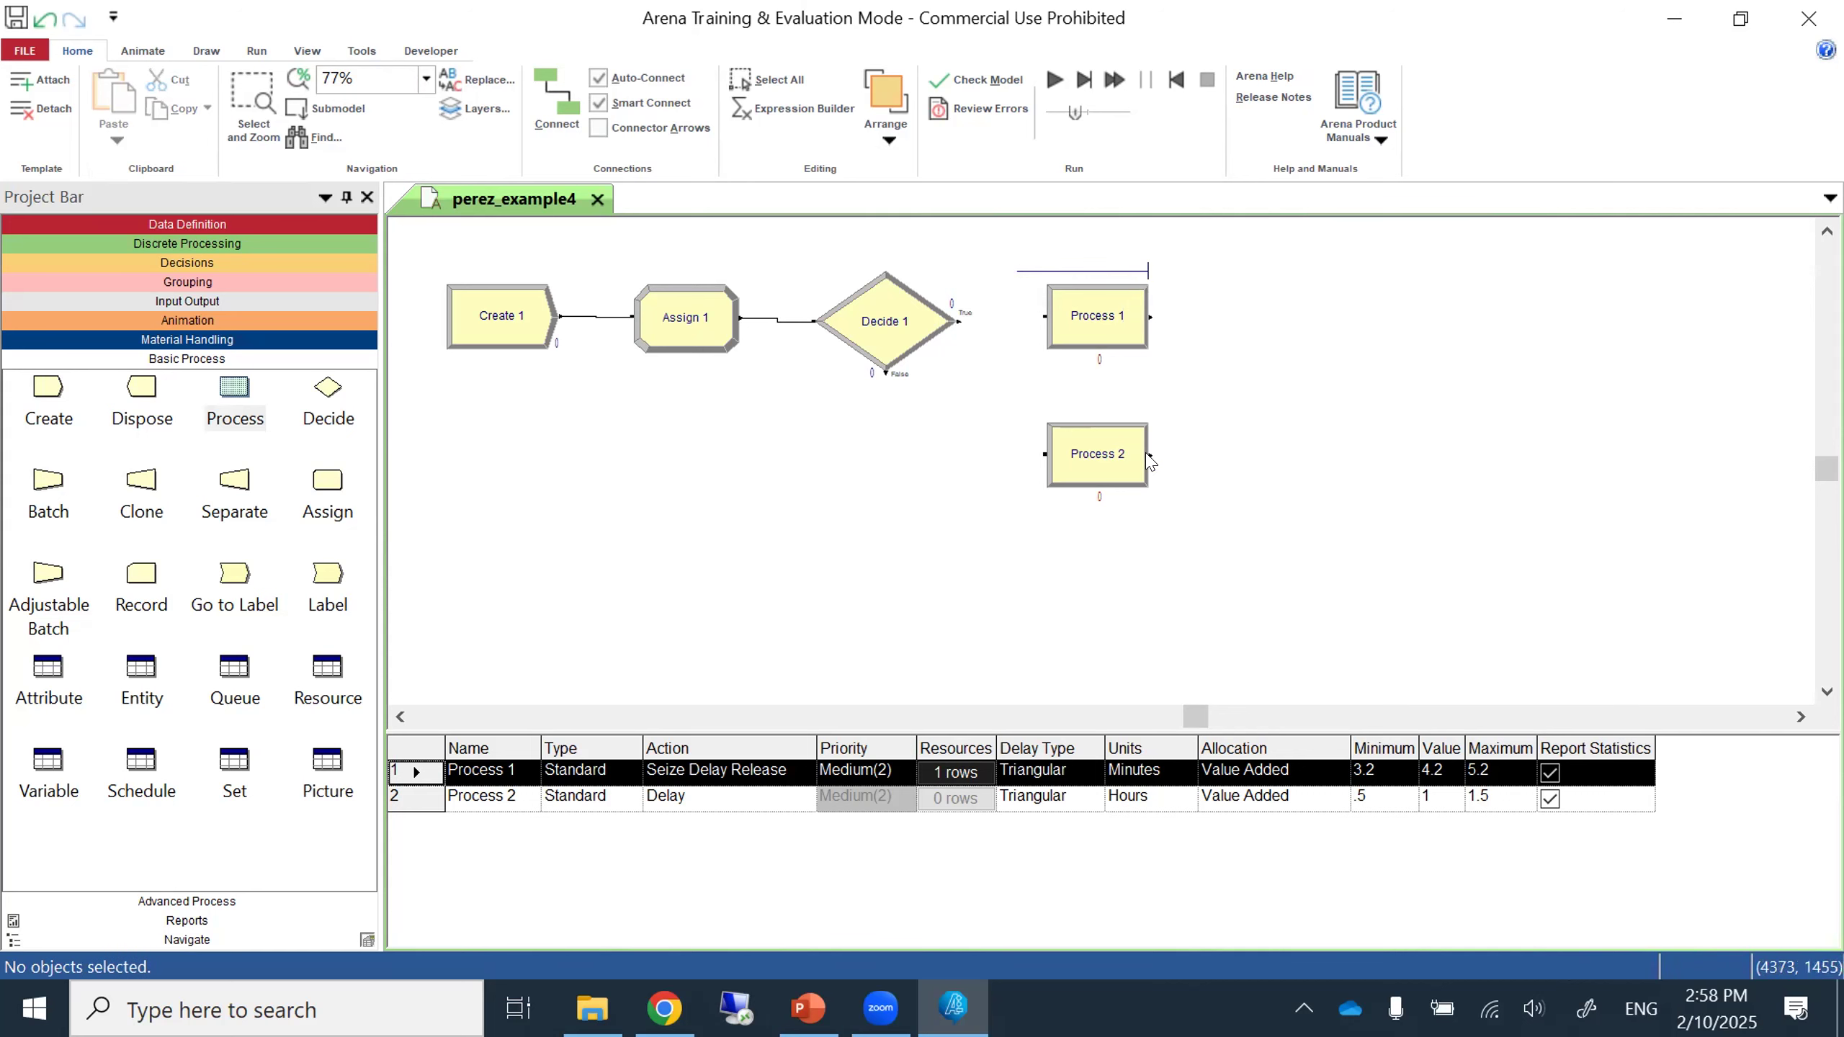
- Set Process 2's action to Seize Delay Release and add a resource named Drill2 with 1 unit to seize/release
{"action": "double_click", "coordinate": [1077, 471]}
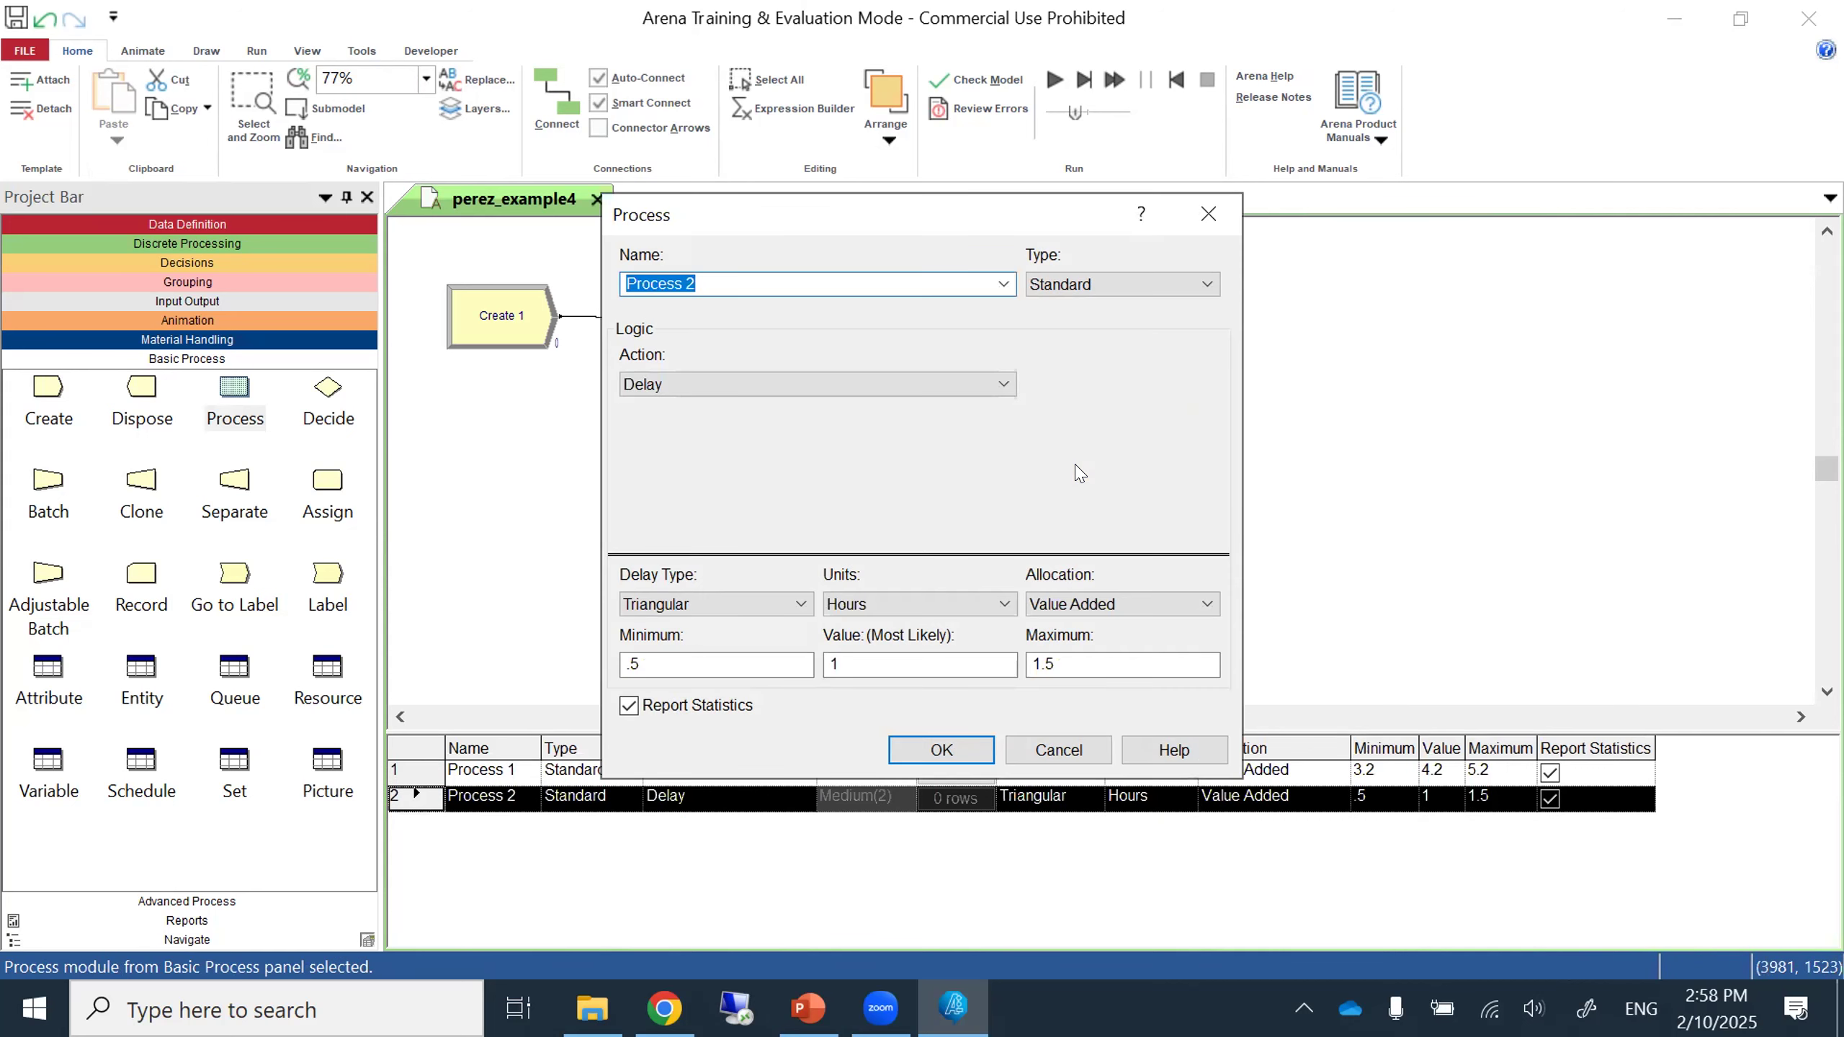
{"action": "left_click", "coordinate": [1005, 385]}
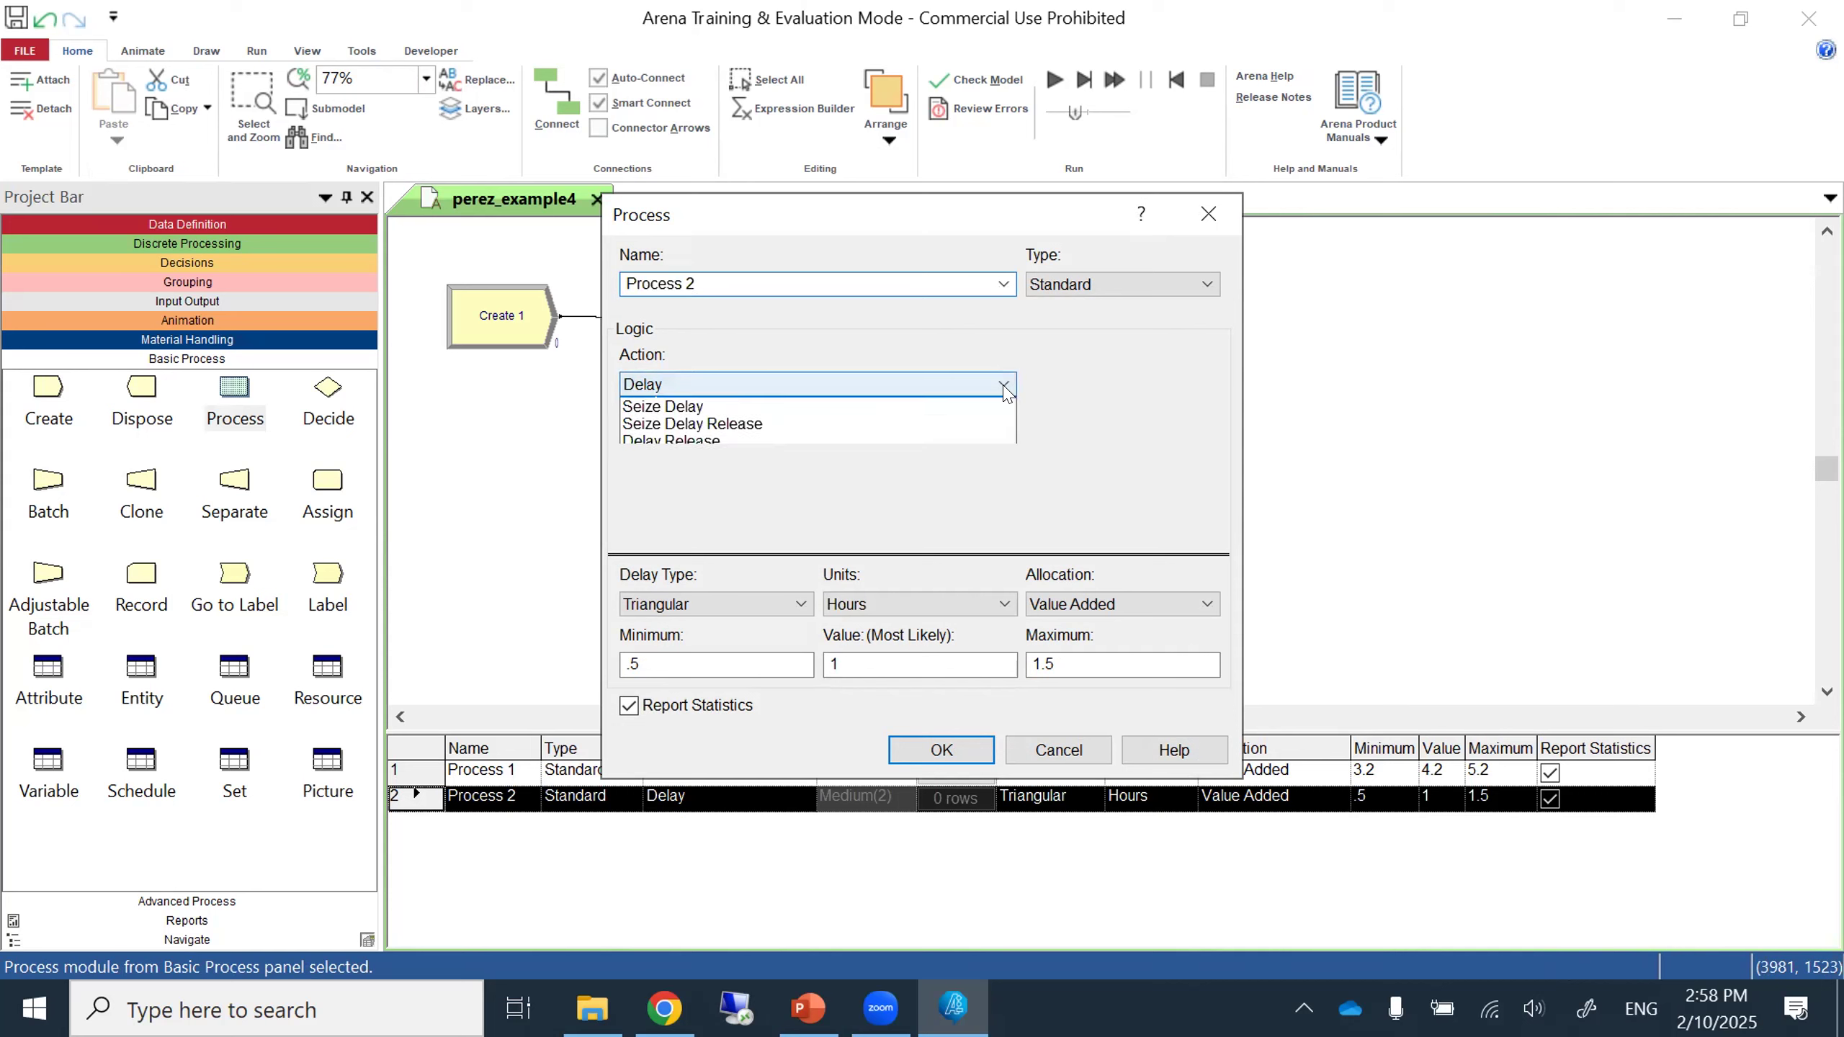
{"action": "left_click", "coordinate": [959, 439]}
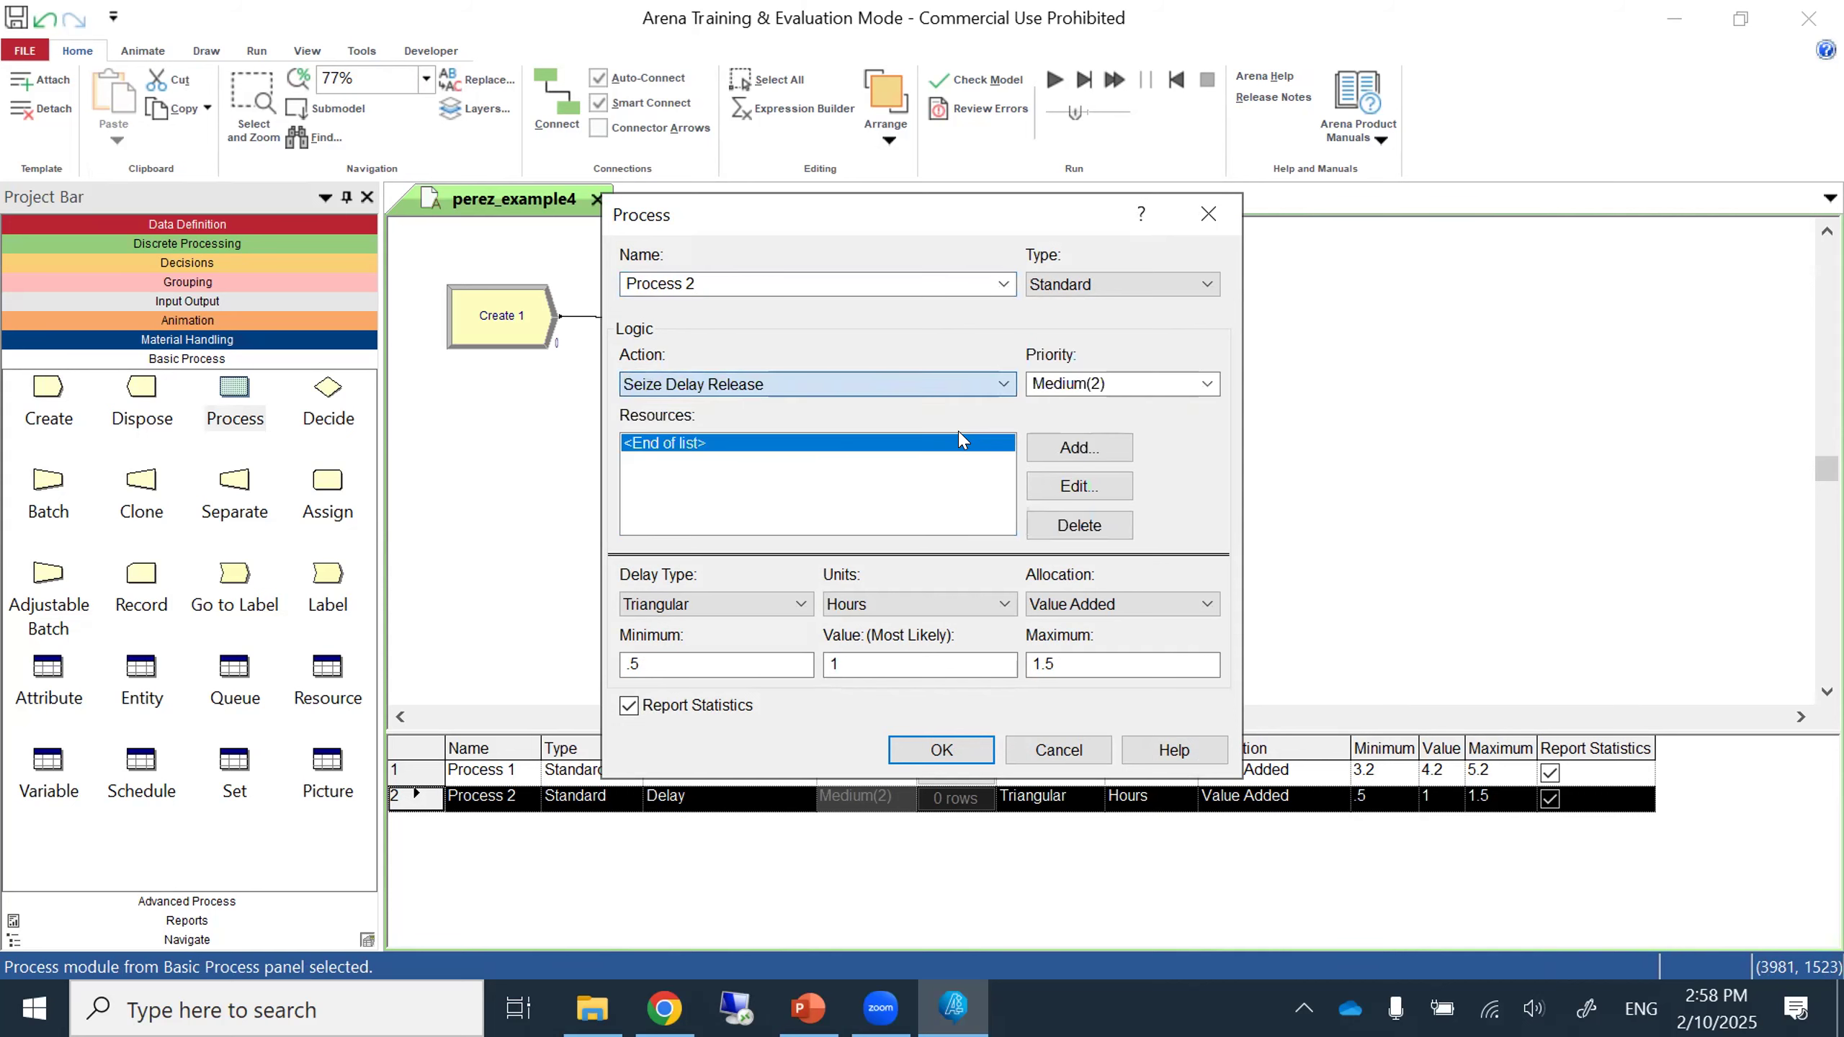
{"action": "left_click", "coordinate": [1123, 450]}
{"action": "left_click", "coordinate": [818, 484]}
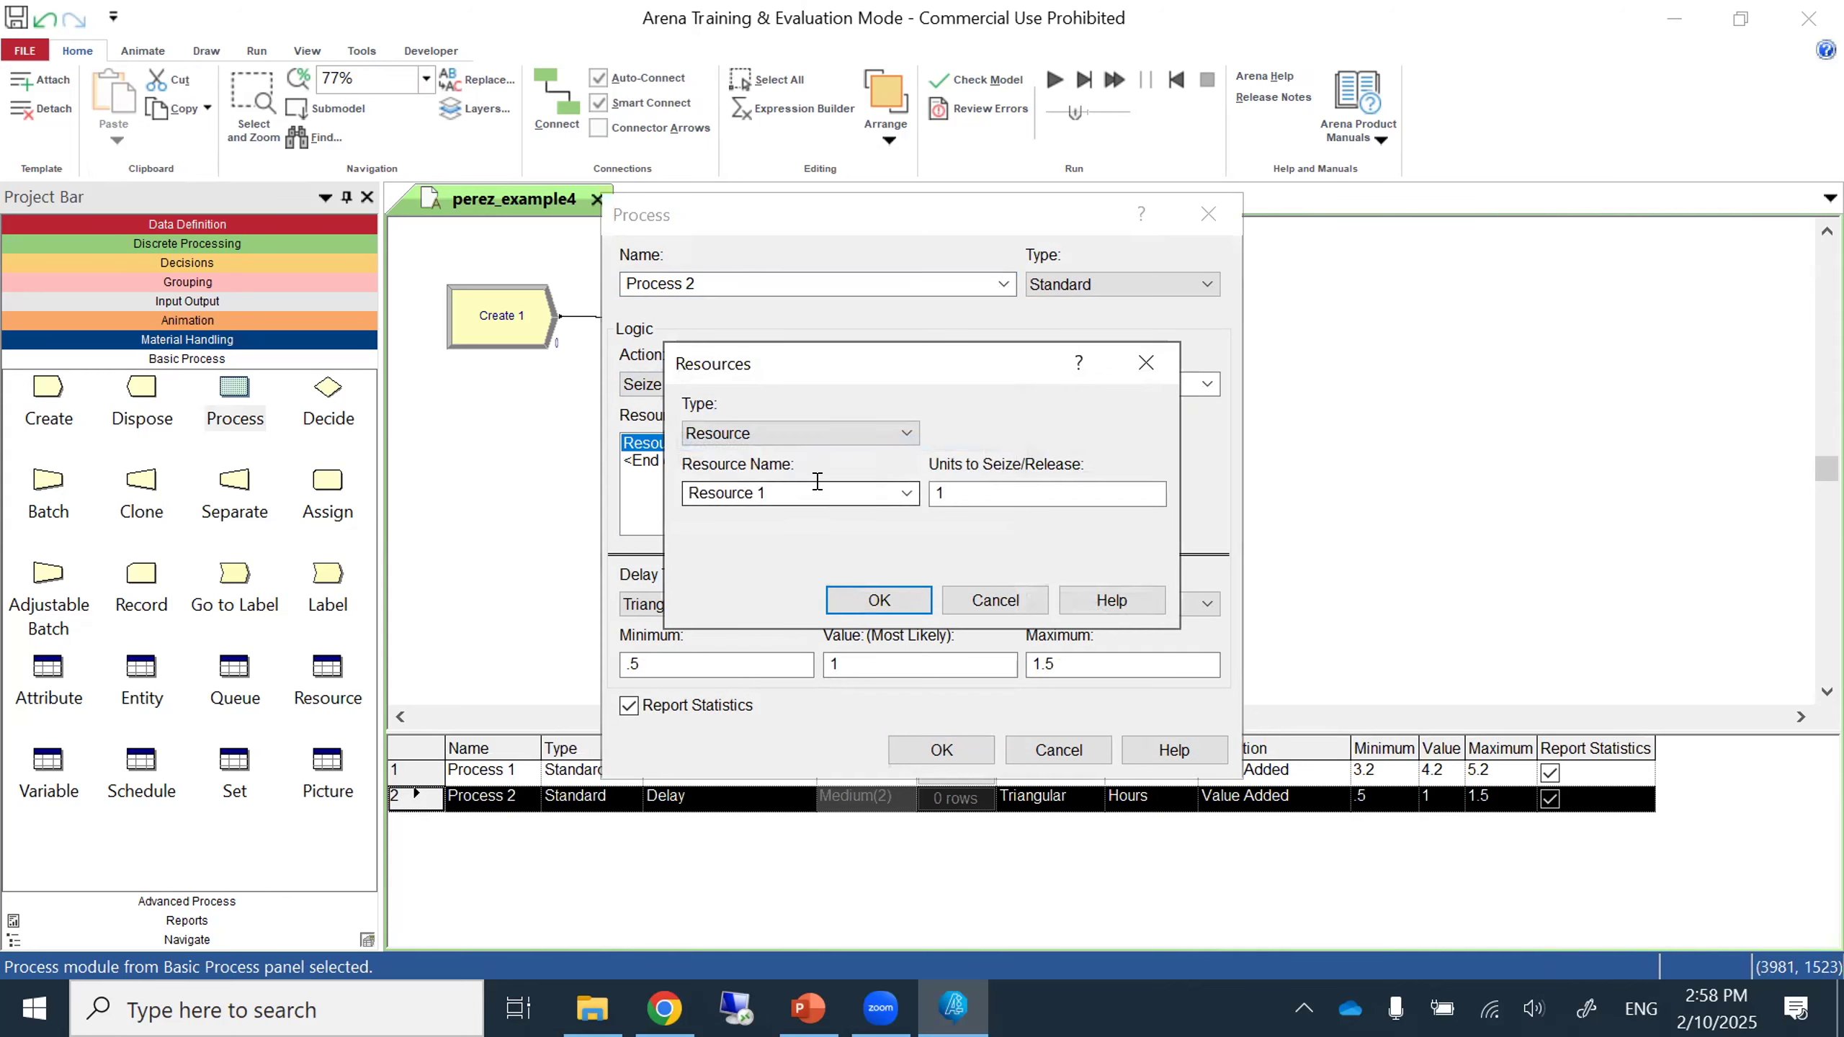
{"action": "type", "text": "Drill2"}
{"action": "left_click", "coordinate": [868, 600]}
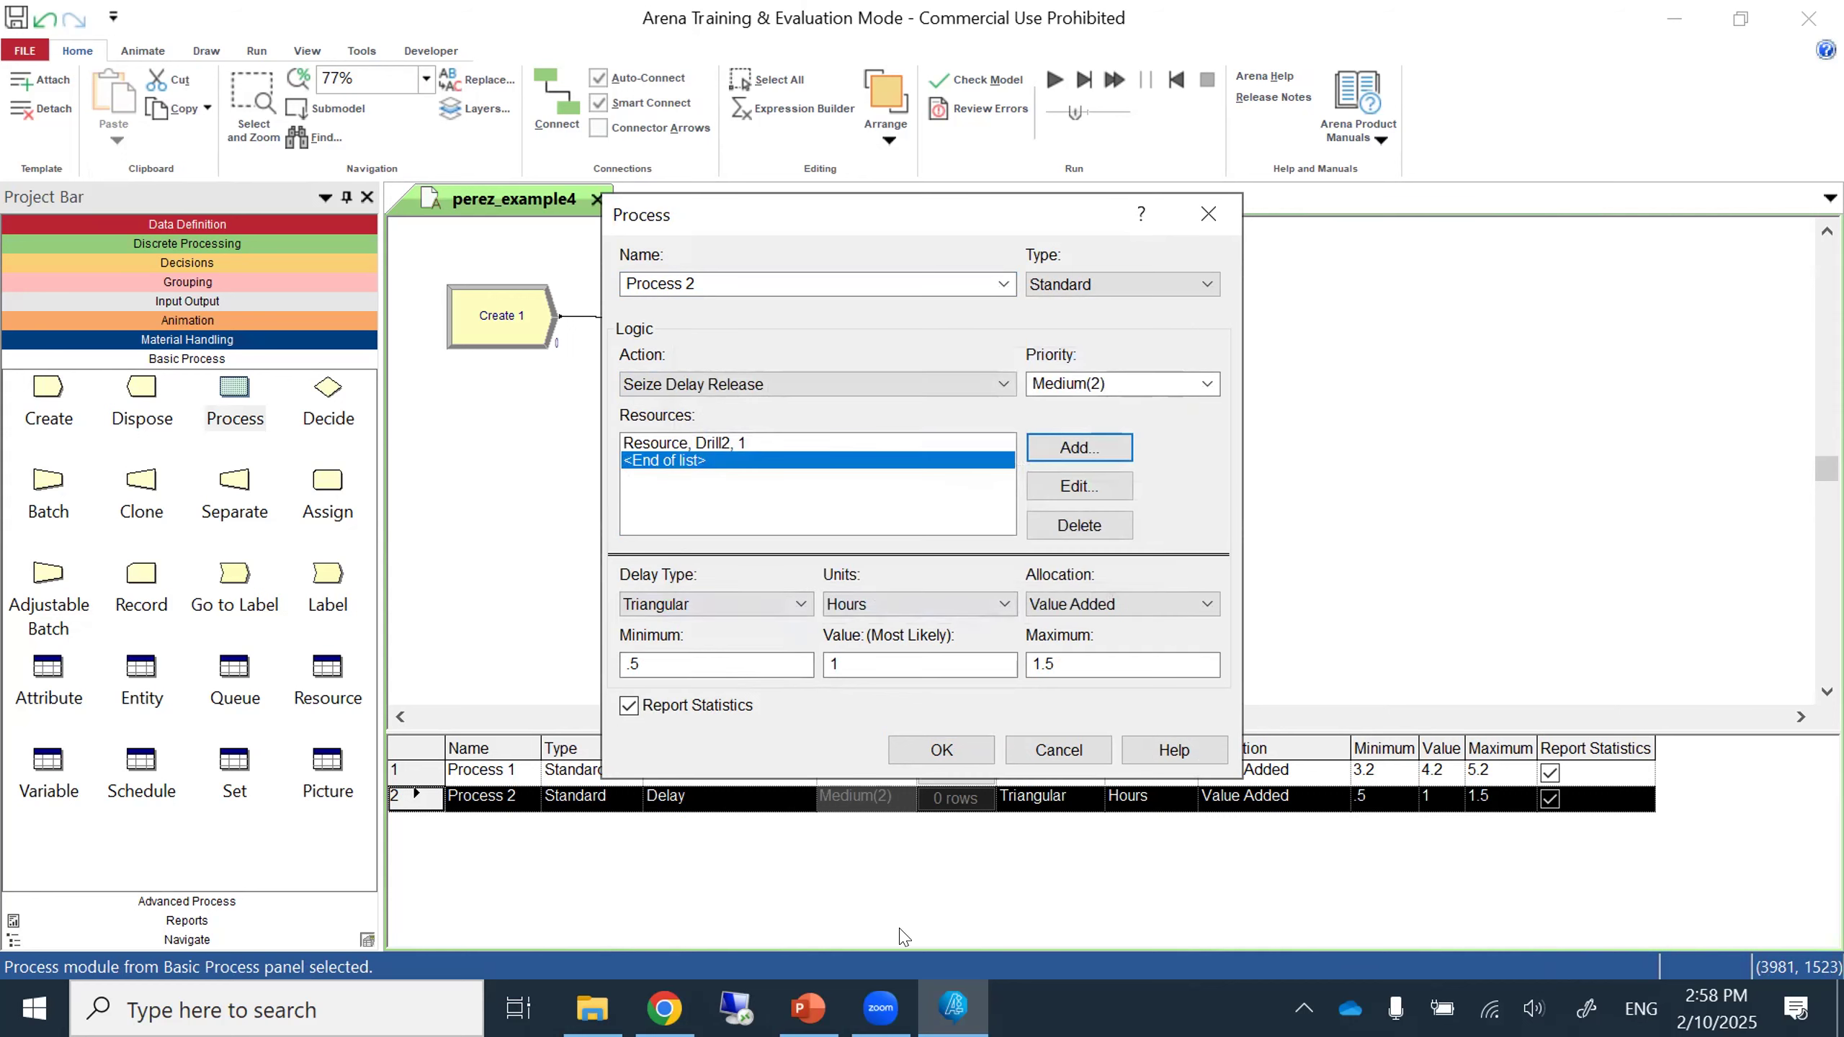
- Check Drill 2's processing time on the PowerPoint slide and set Process 2's triangular delay to minimum 3, most likely 4 and maximum 5
{"action": "left_click", "coordinate": [810, 1008]}
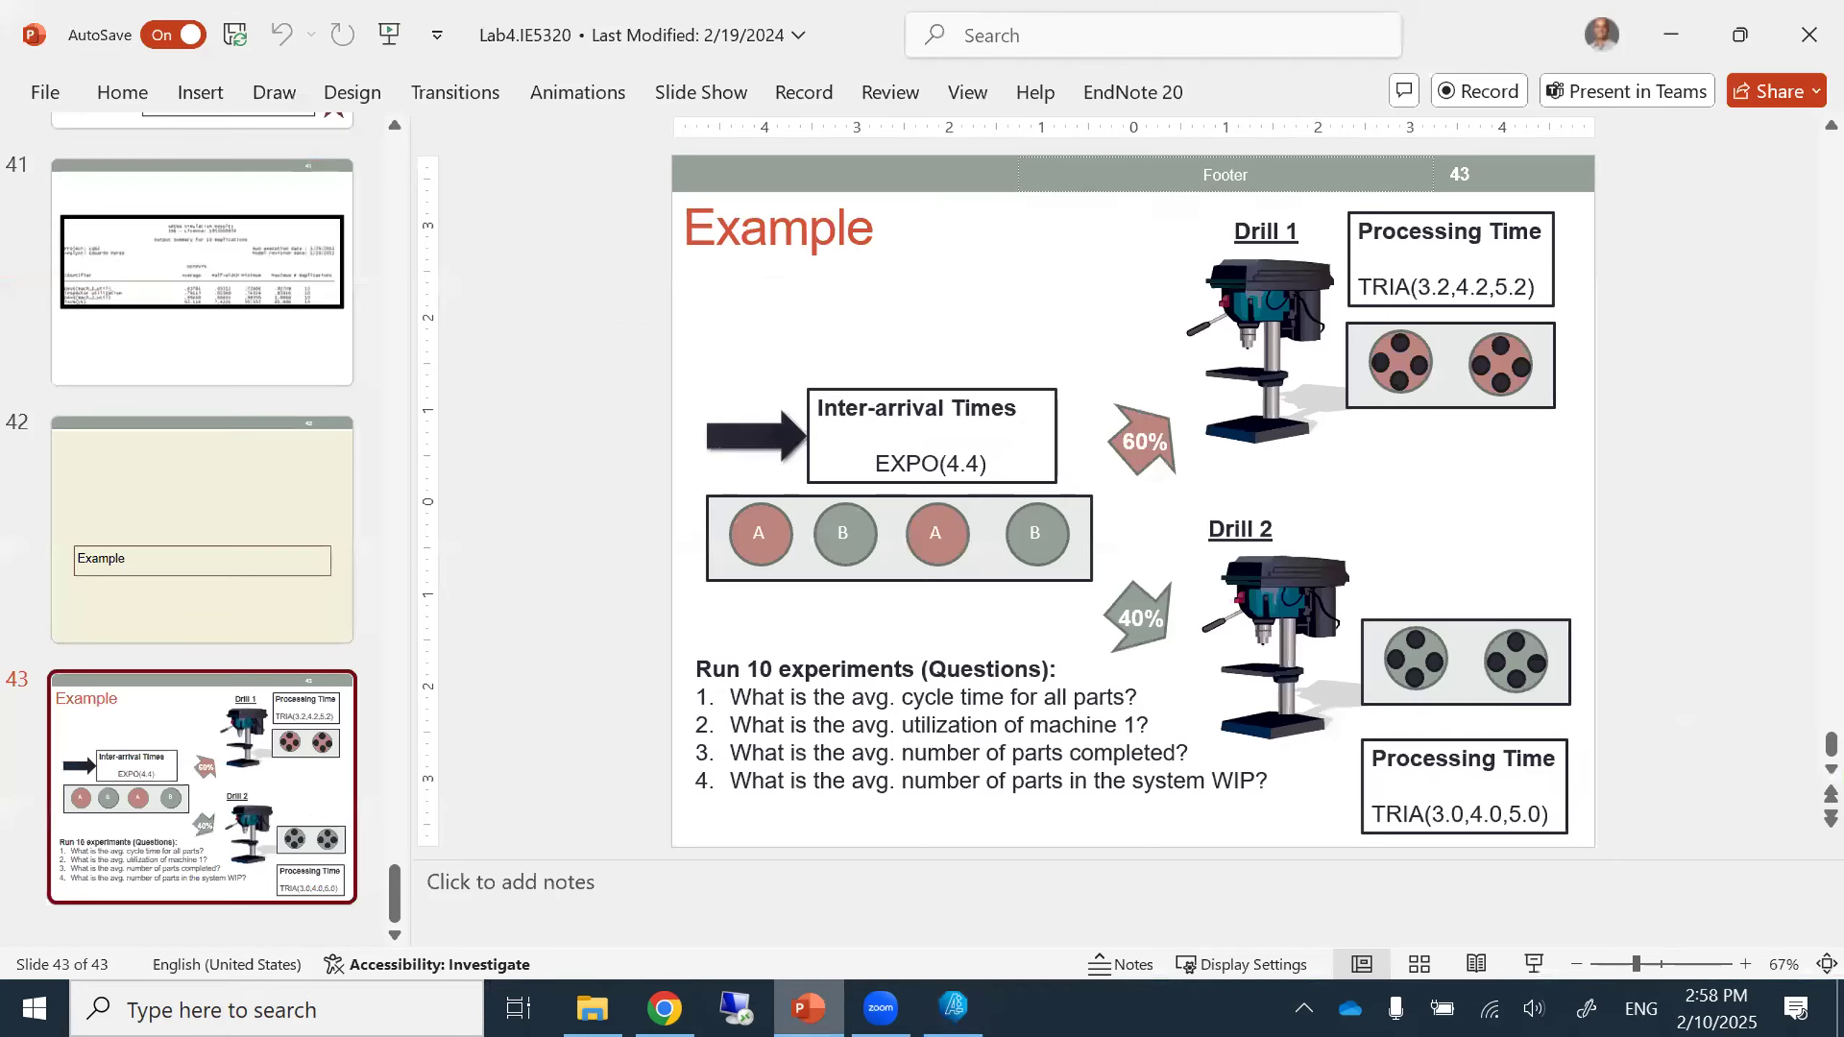
{"action": "left_click", "coordinate": [953, 1008]}
{"action": "left_click", "coordinate": [680, 661]}
{"action": "double_click", "coordinate": [679, 661]}
{"action": "type", "text": "3"}
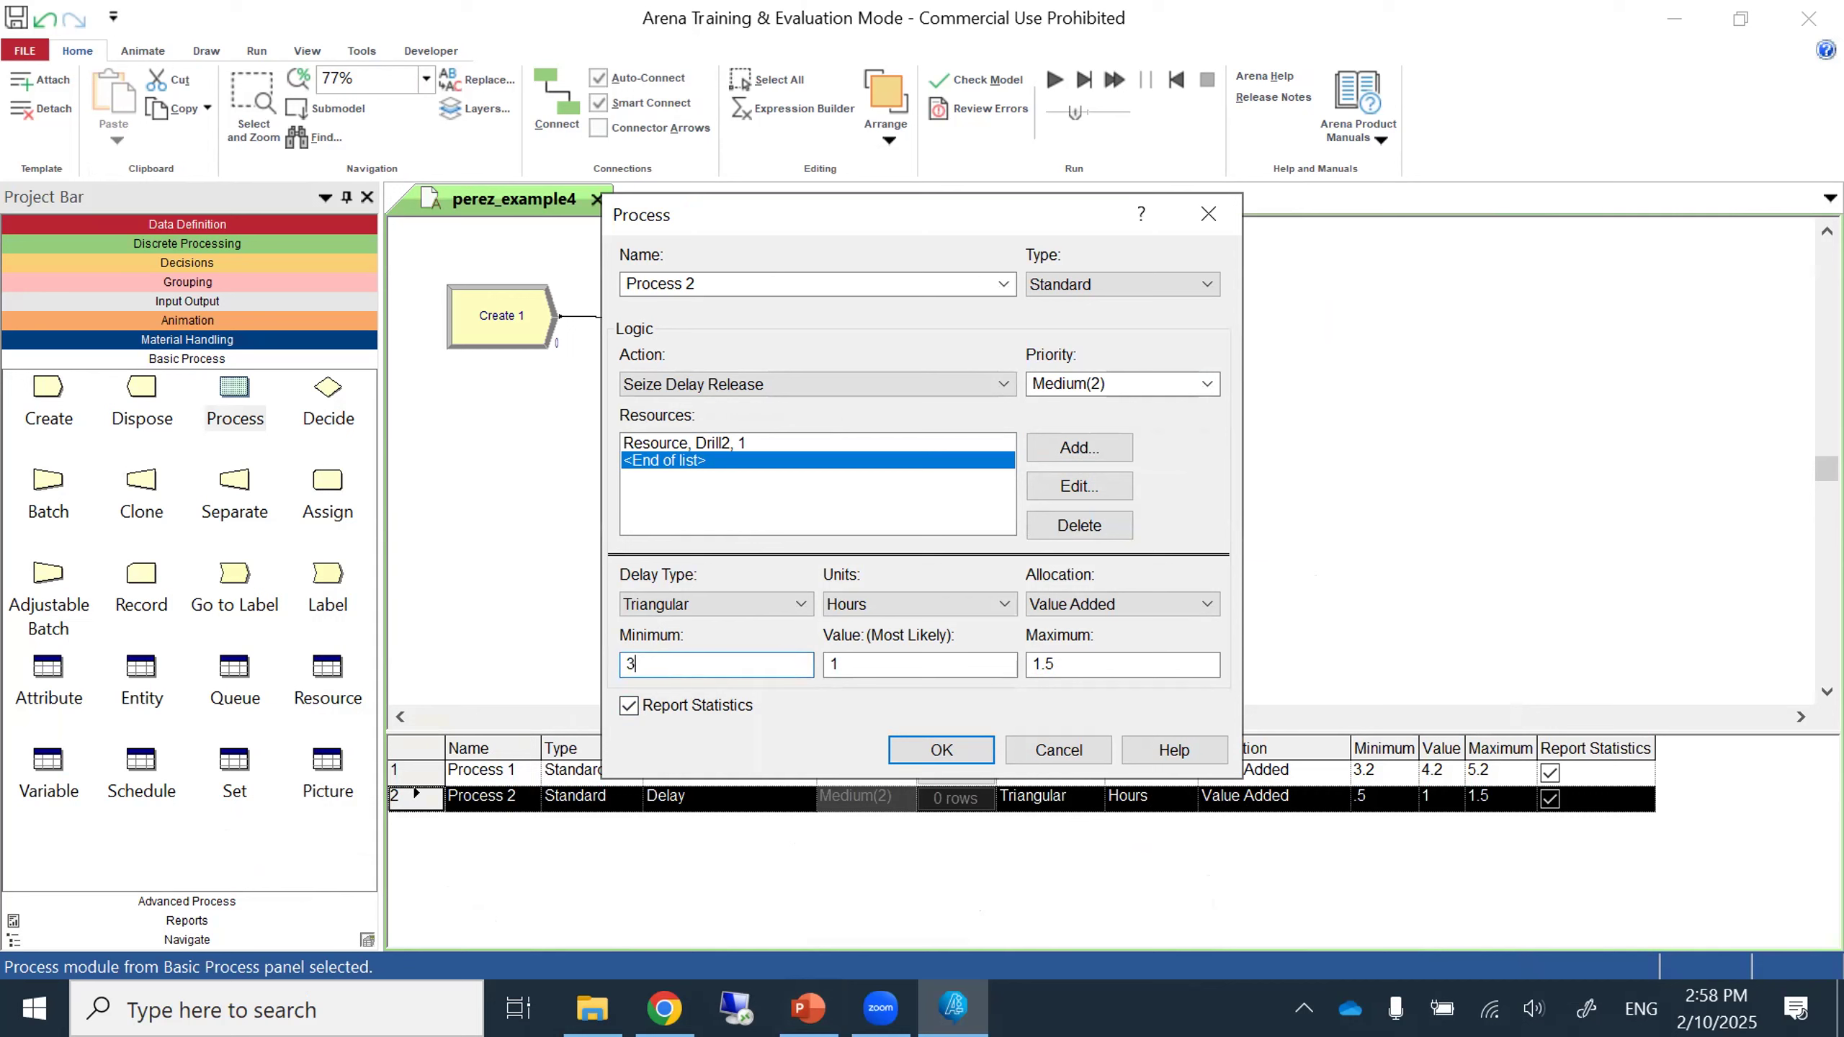
{"action": "double_click", "coordinate": [843, 661]}
{"action": "type", "text": "3"}
{"action": "key", "text": "BackSpace"}
{"action": "type", "text": "4"}
{"action": "left_click", "coordinate": [1041, 663]}
{"action": "key", "text": "BackSpace"}
{"action": "key", "text": "BackSpace"}
- Set Process 2's delay units to Minutes and accept the module settings
{"action": "left_click", "coordinate": [957, 605]}
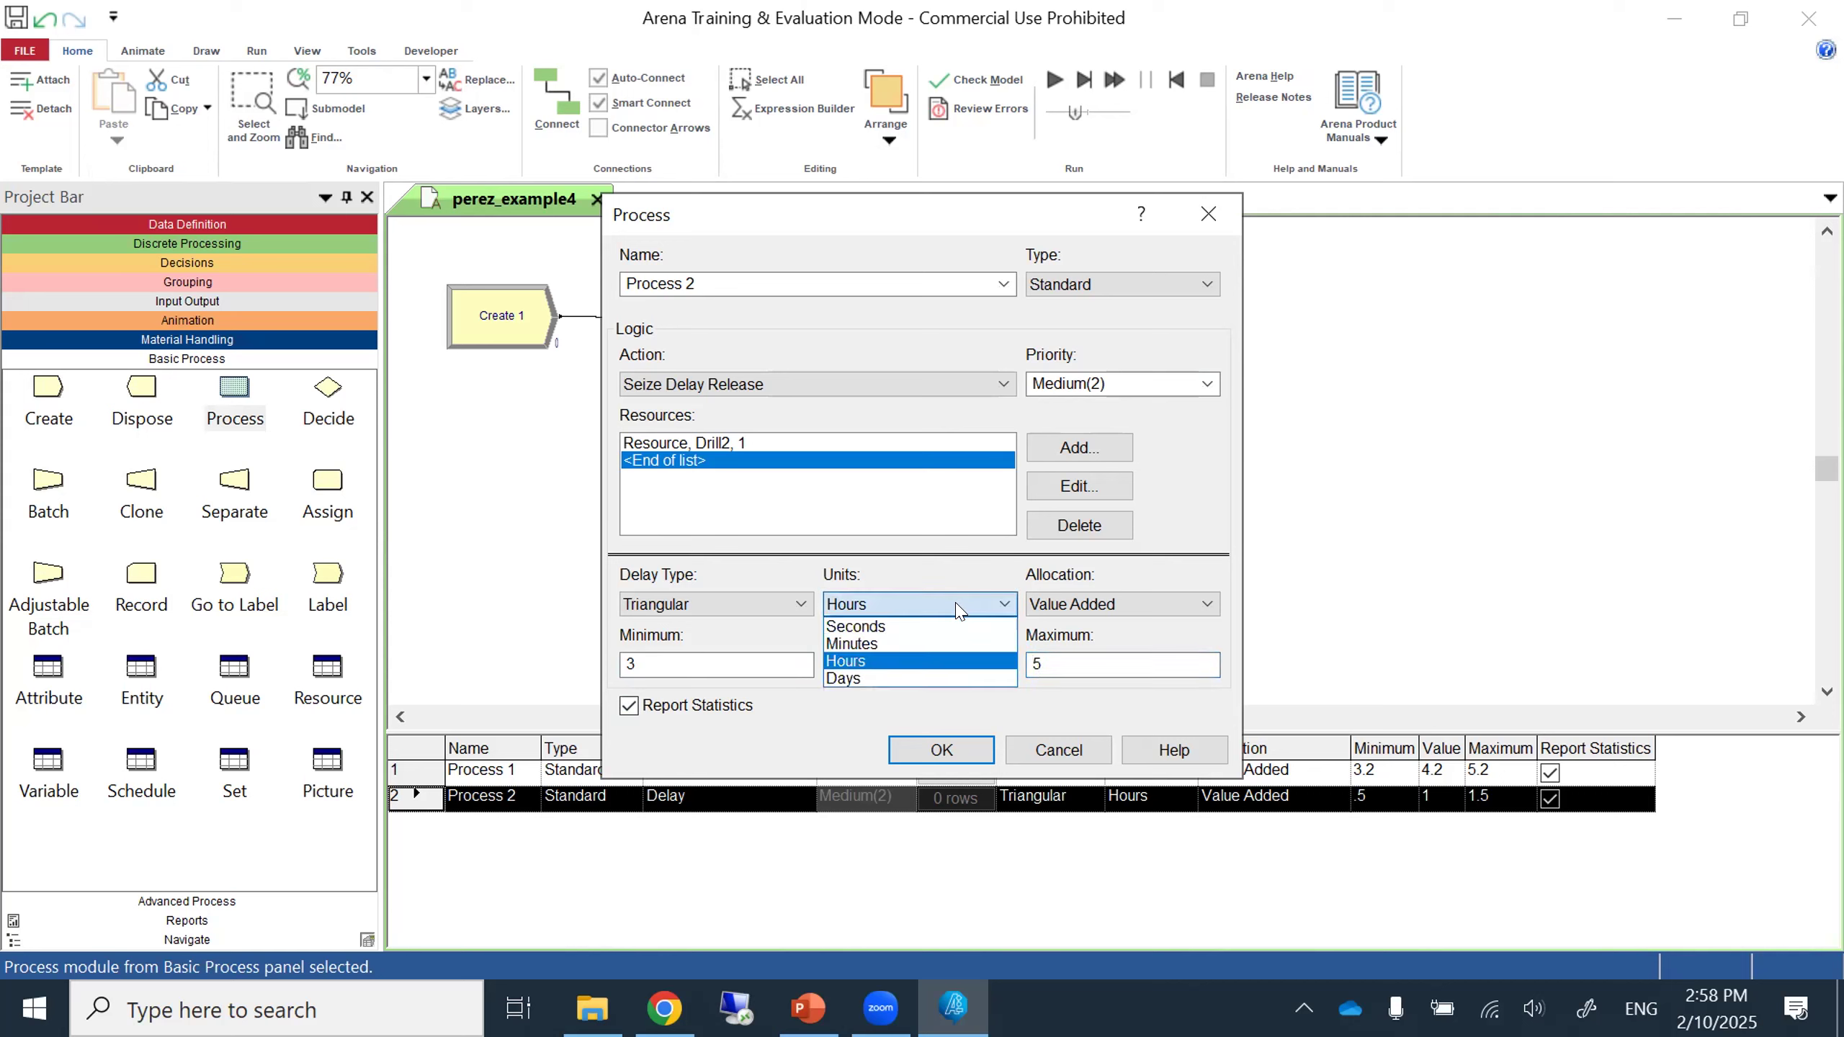
{"action": "left_click", "coordinate": [941, 644]}
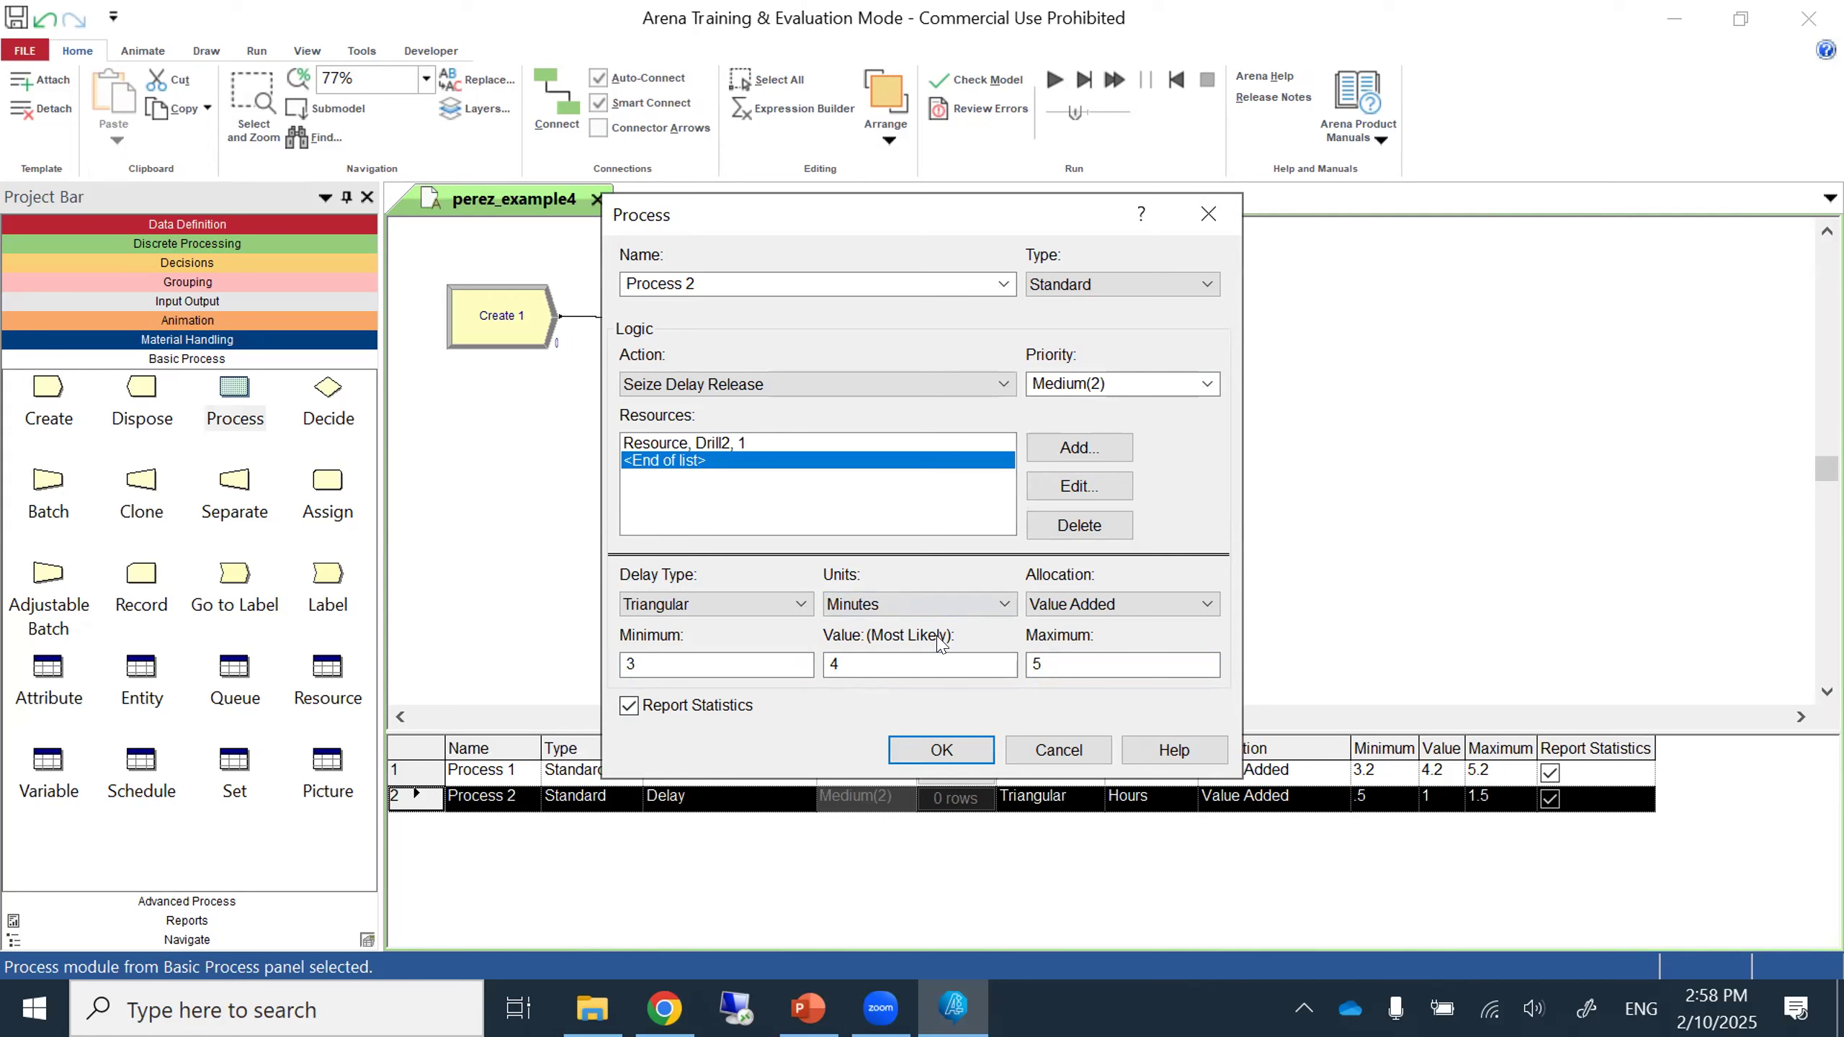
{"action": "left_click", "coordinate": [943, 750]}
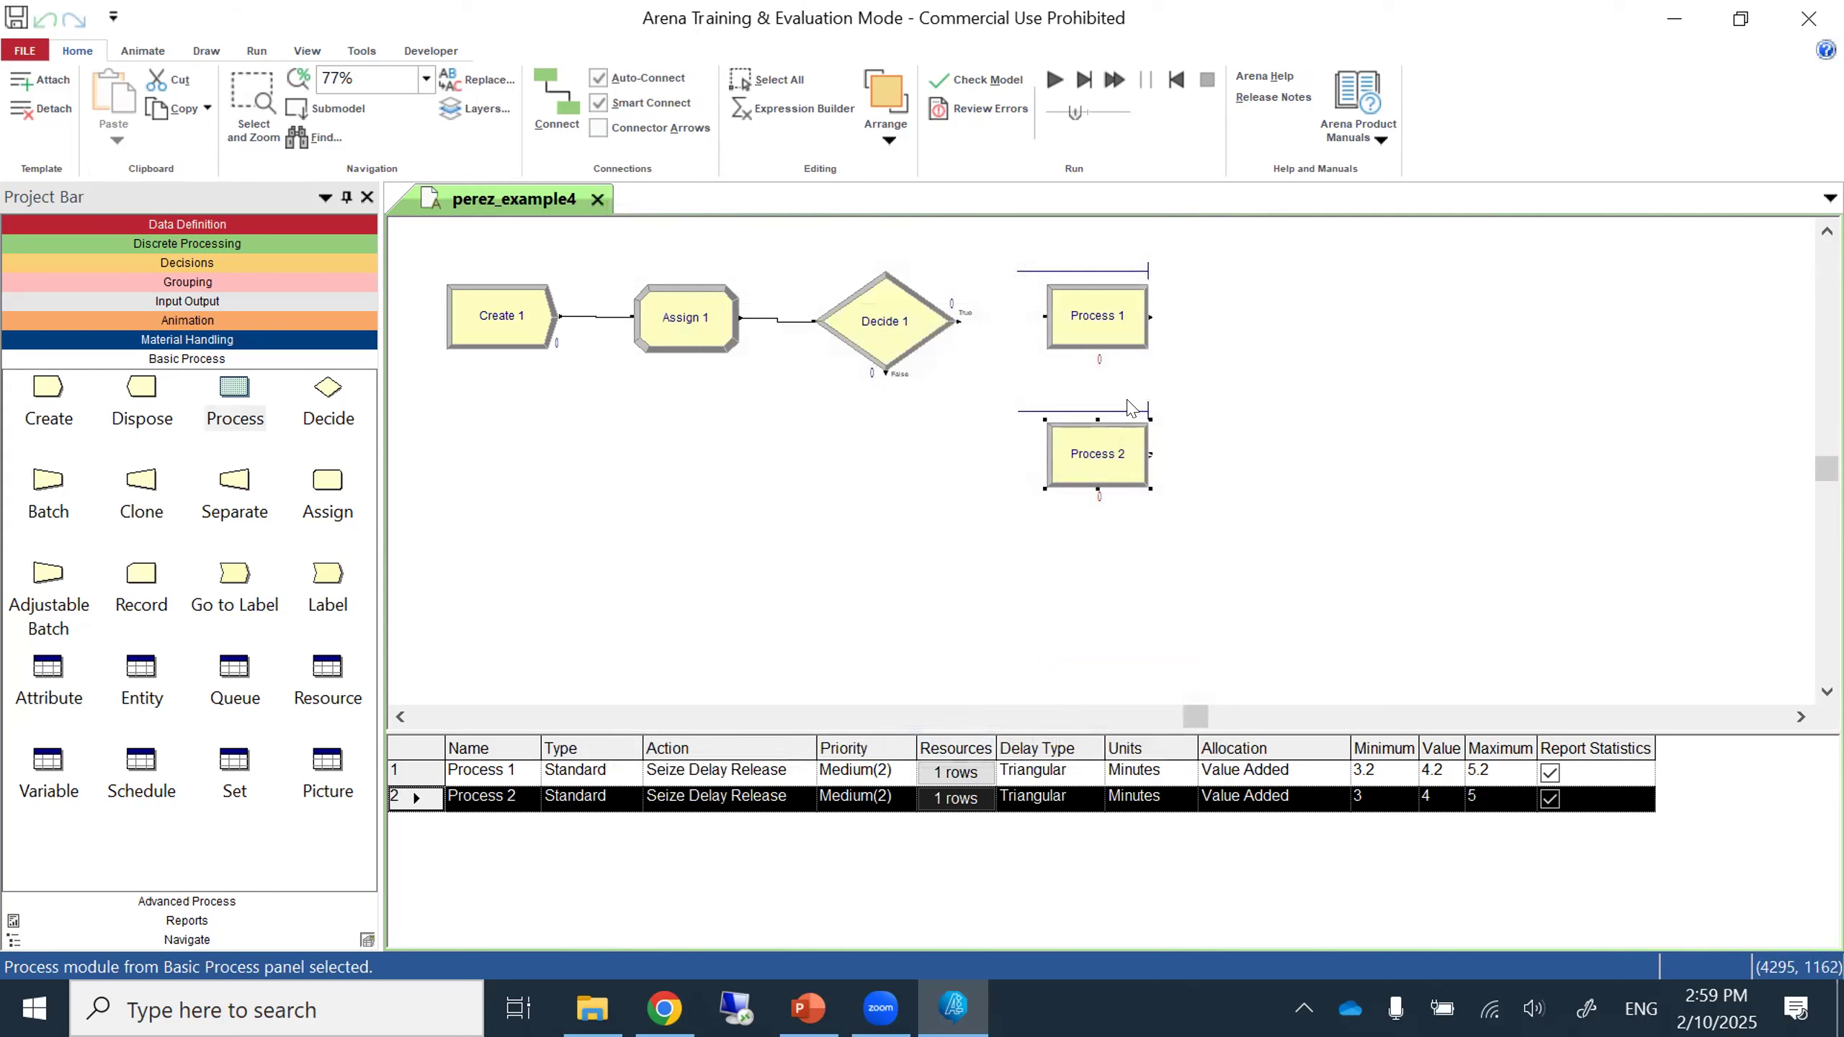
- Inspect the animation settings of the Process 2 queue line and close them without changes
{"action": "left_click", "coordinate": [1097, 413]}
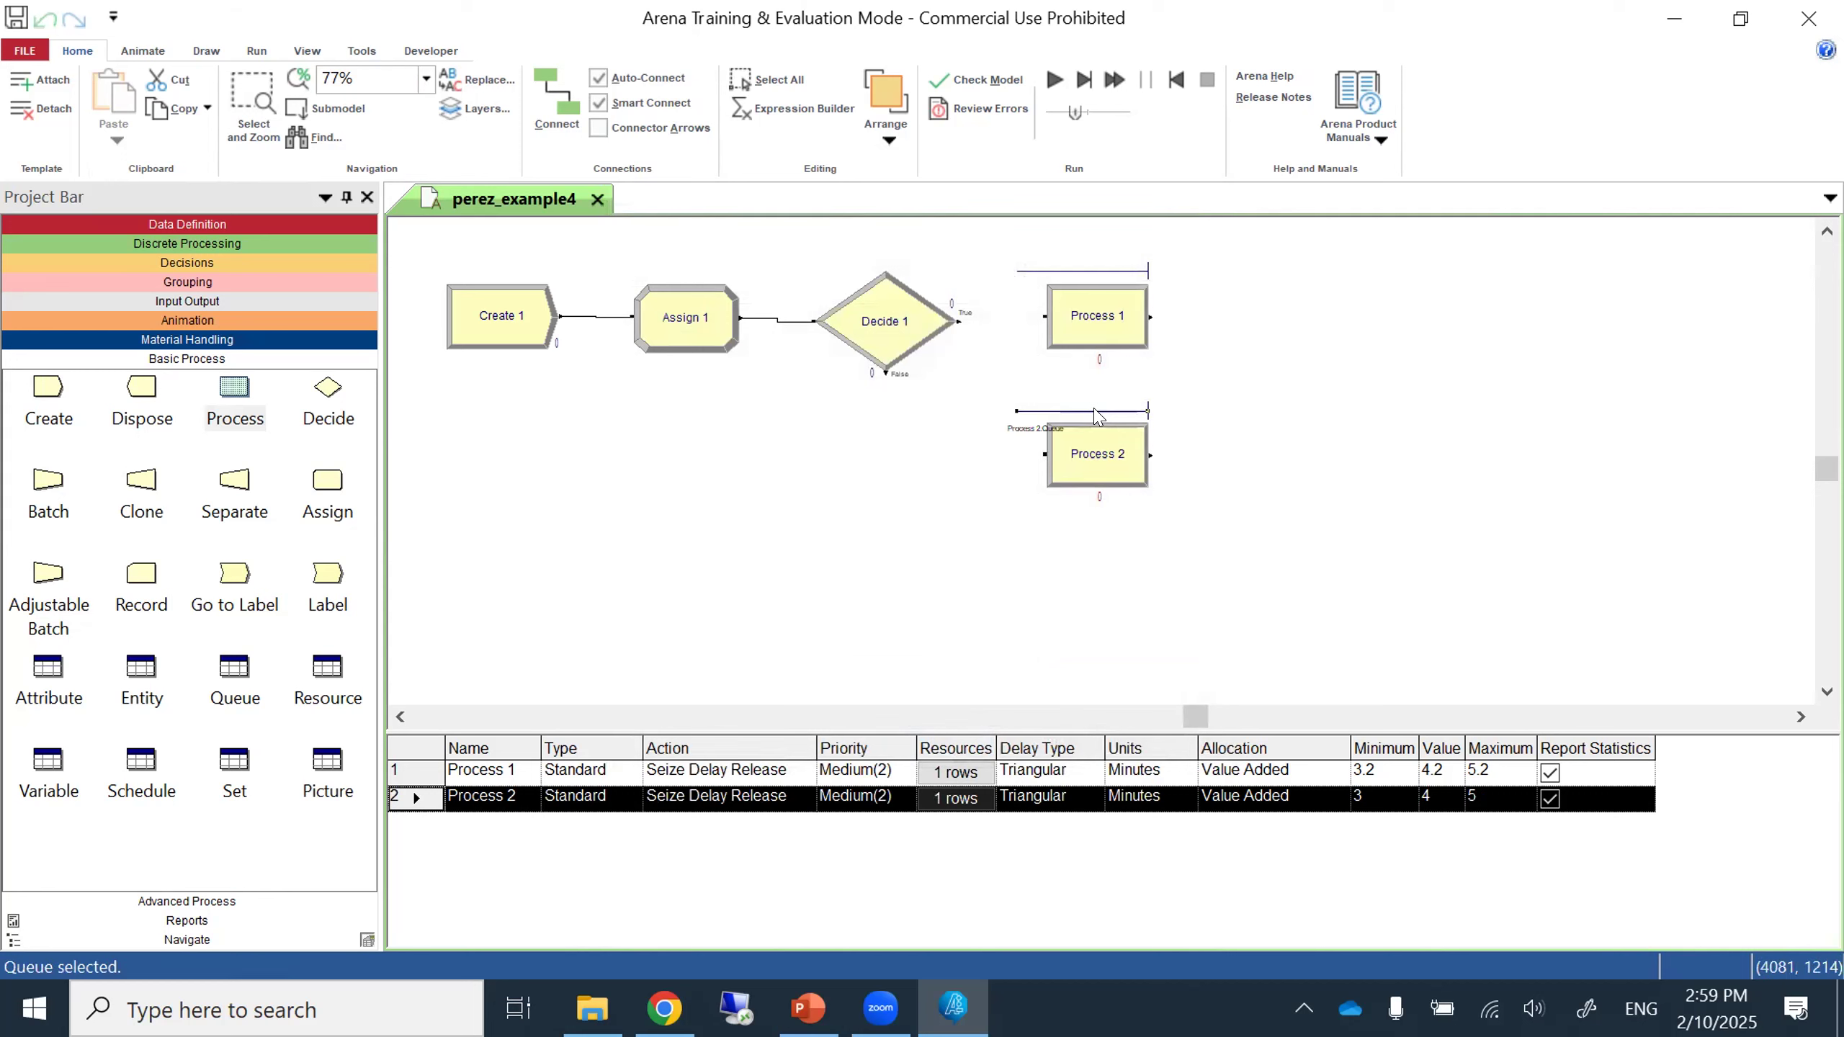
{"action": "double_click", "coordinate": [1037, 414]}
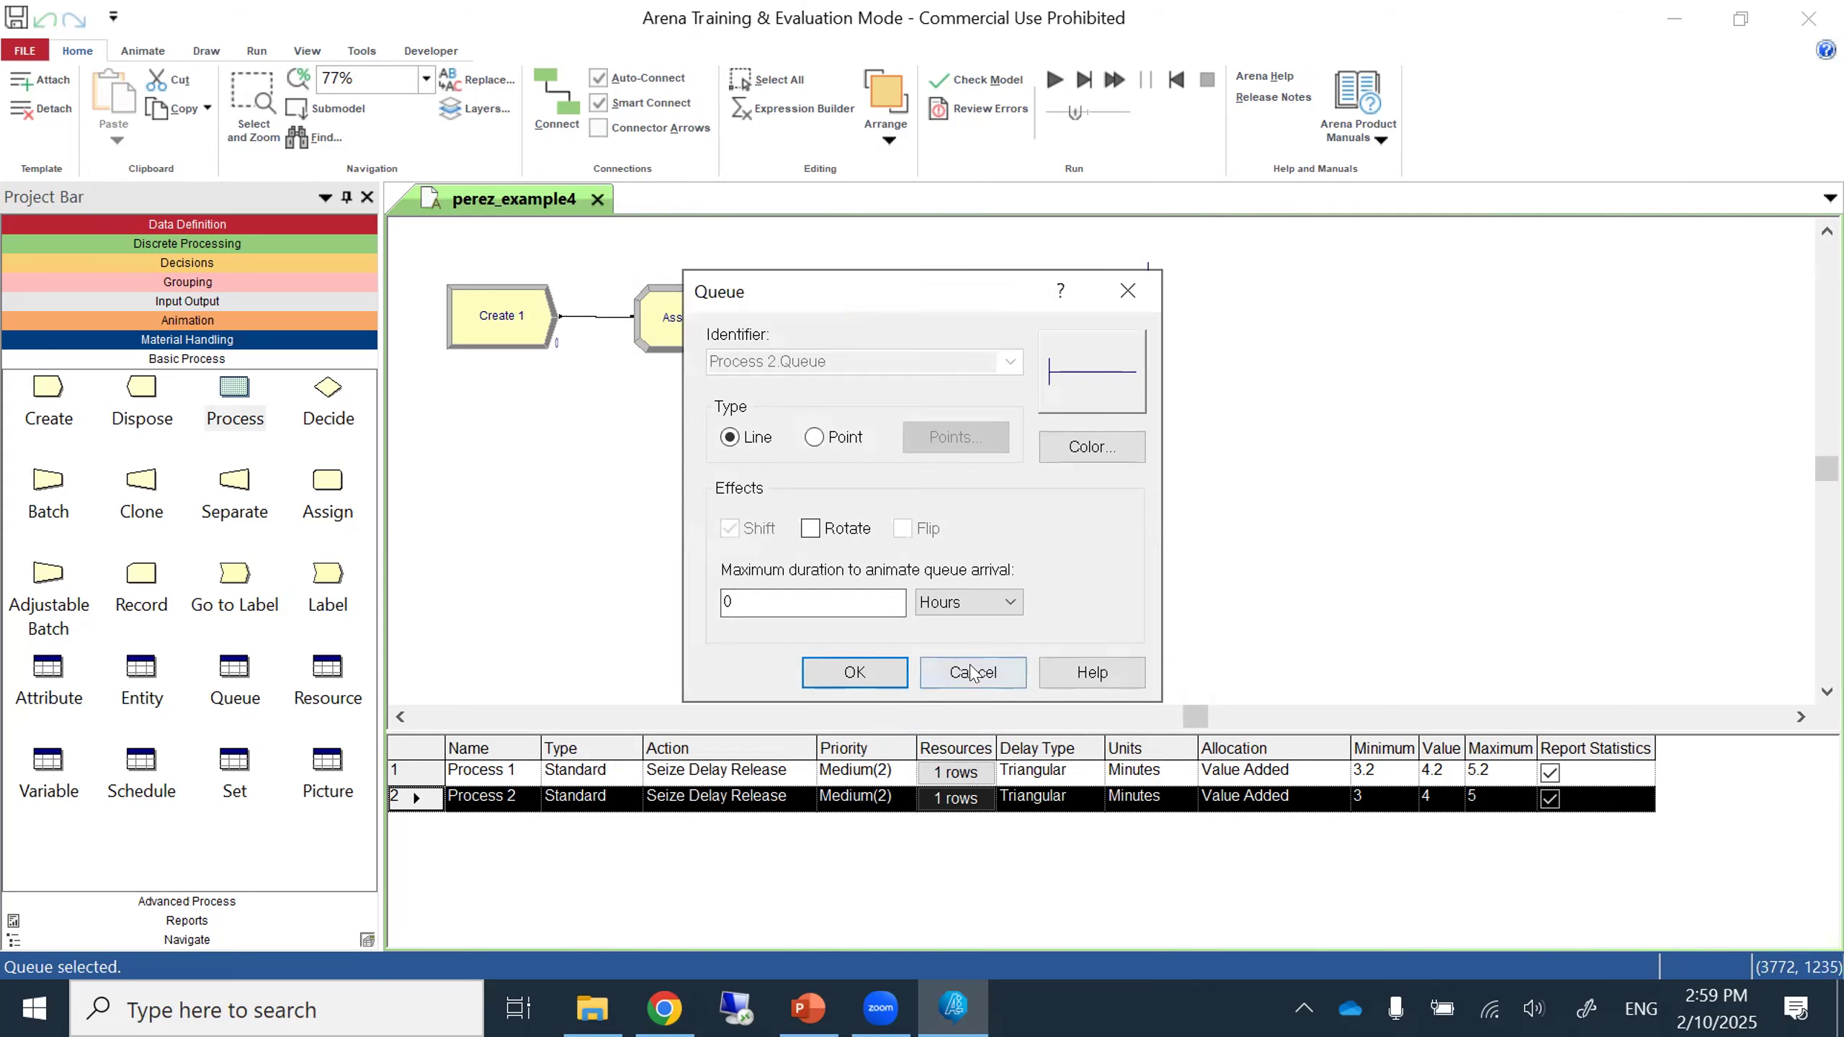
{"action": "left_click", "coordinate": [971, 667]}
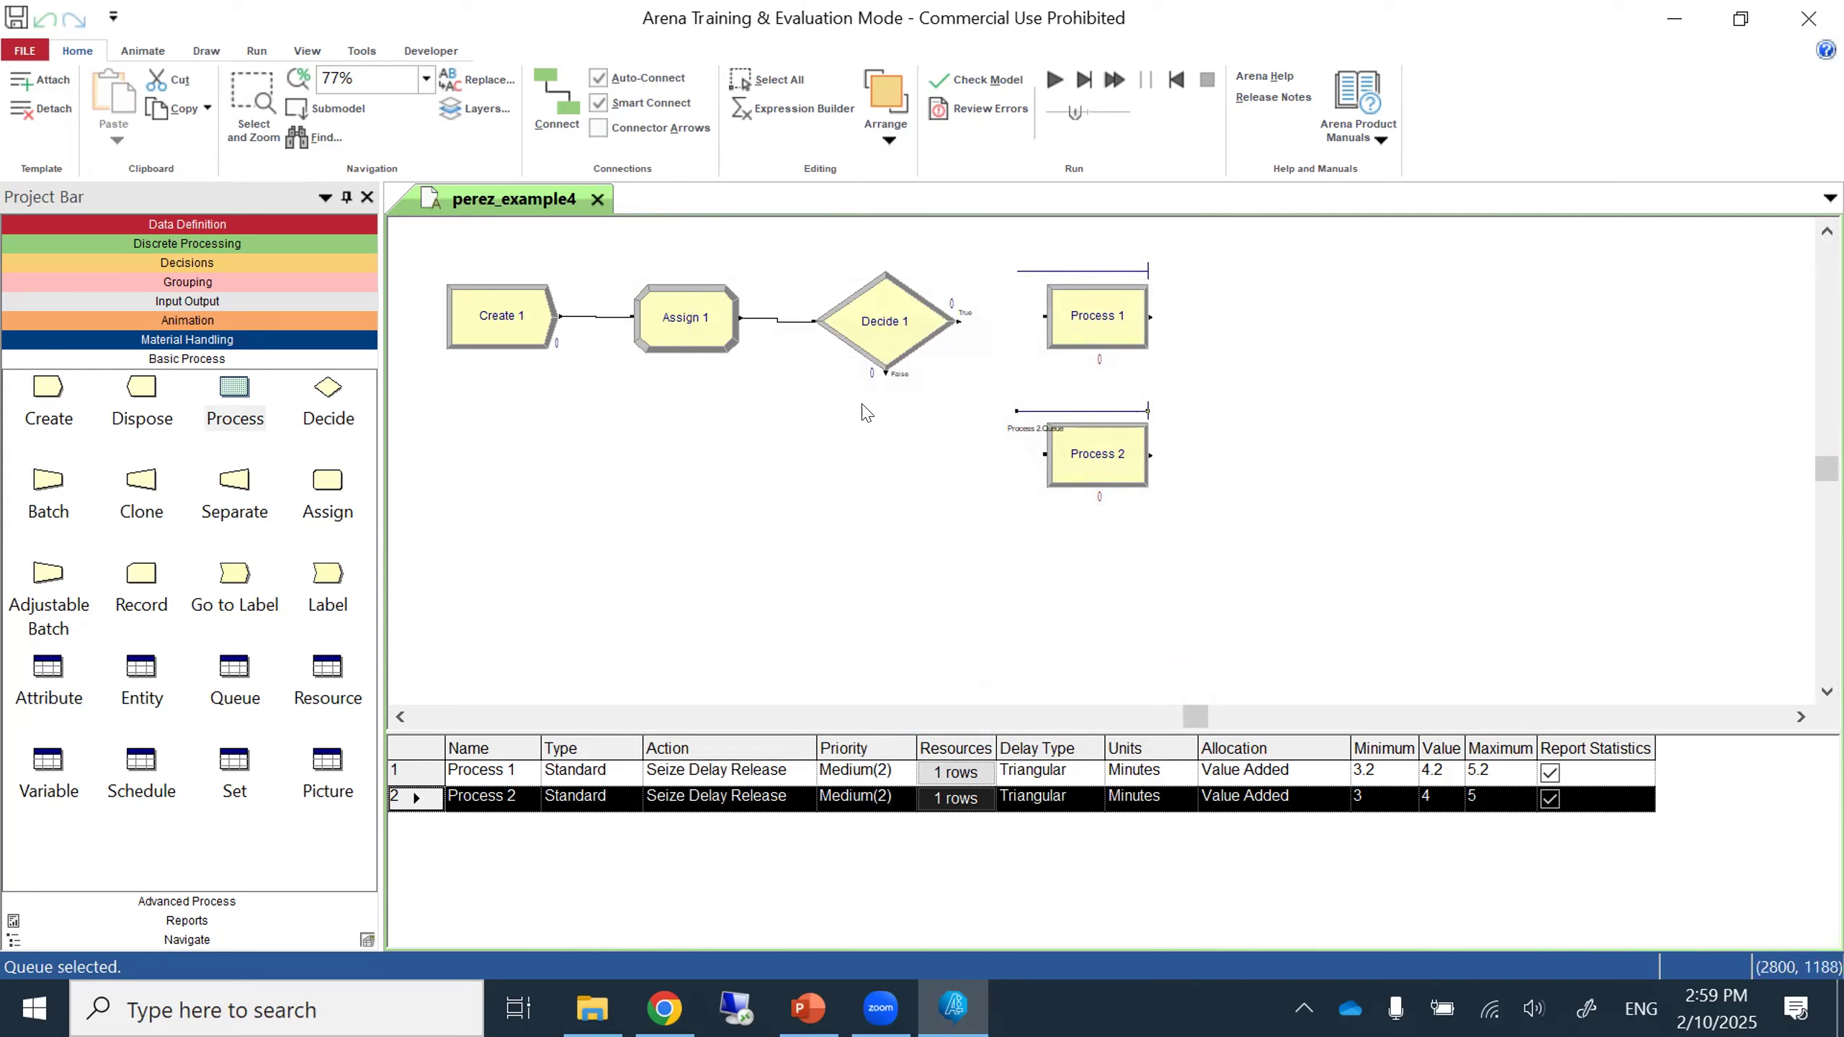
{"action": "left_click", "coordinate": [998, 405]}
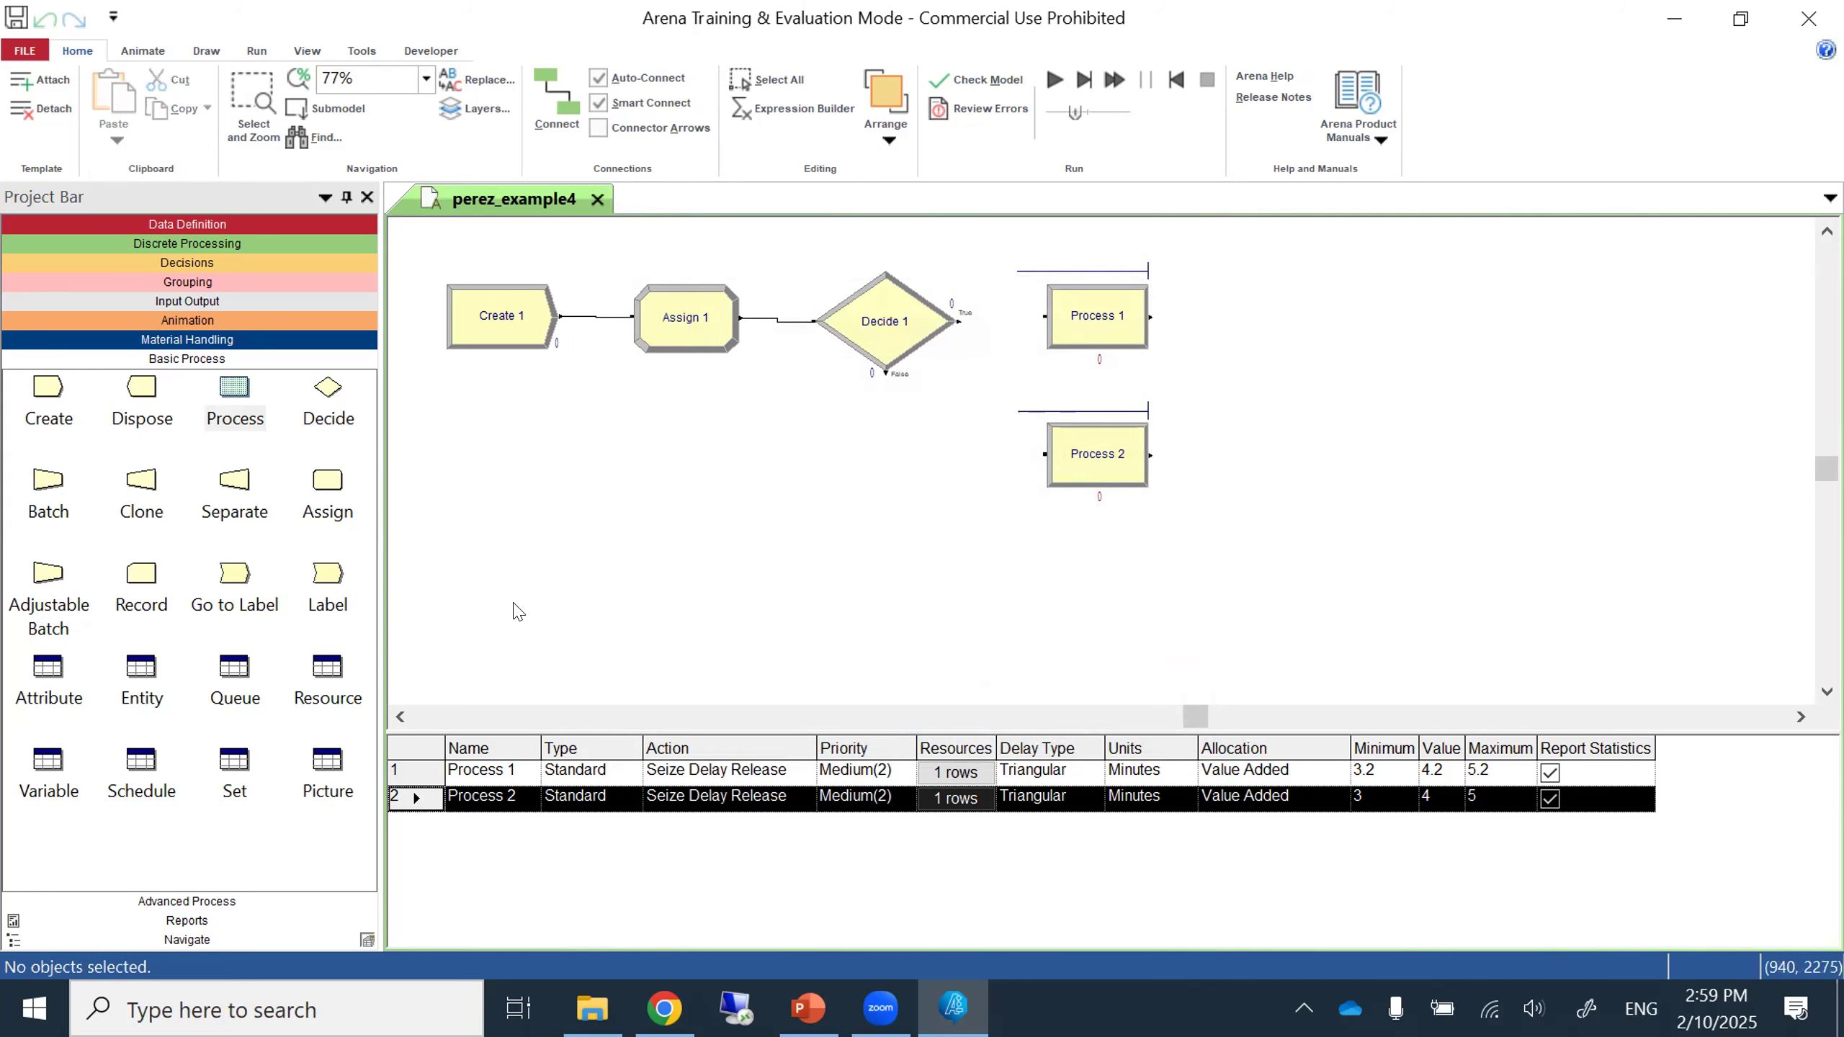
- Show the model's Queue data table and widen its Type and Name columns
{"action": "left_click", "coordinate": [233, 667]}
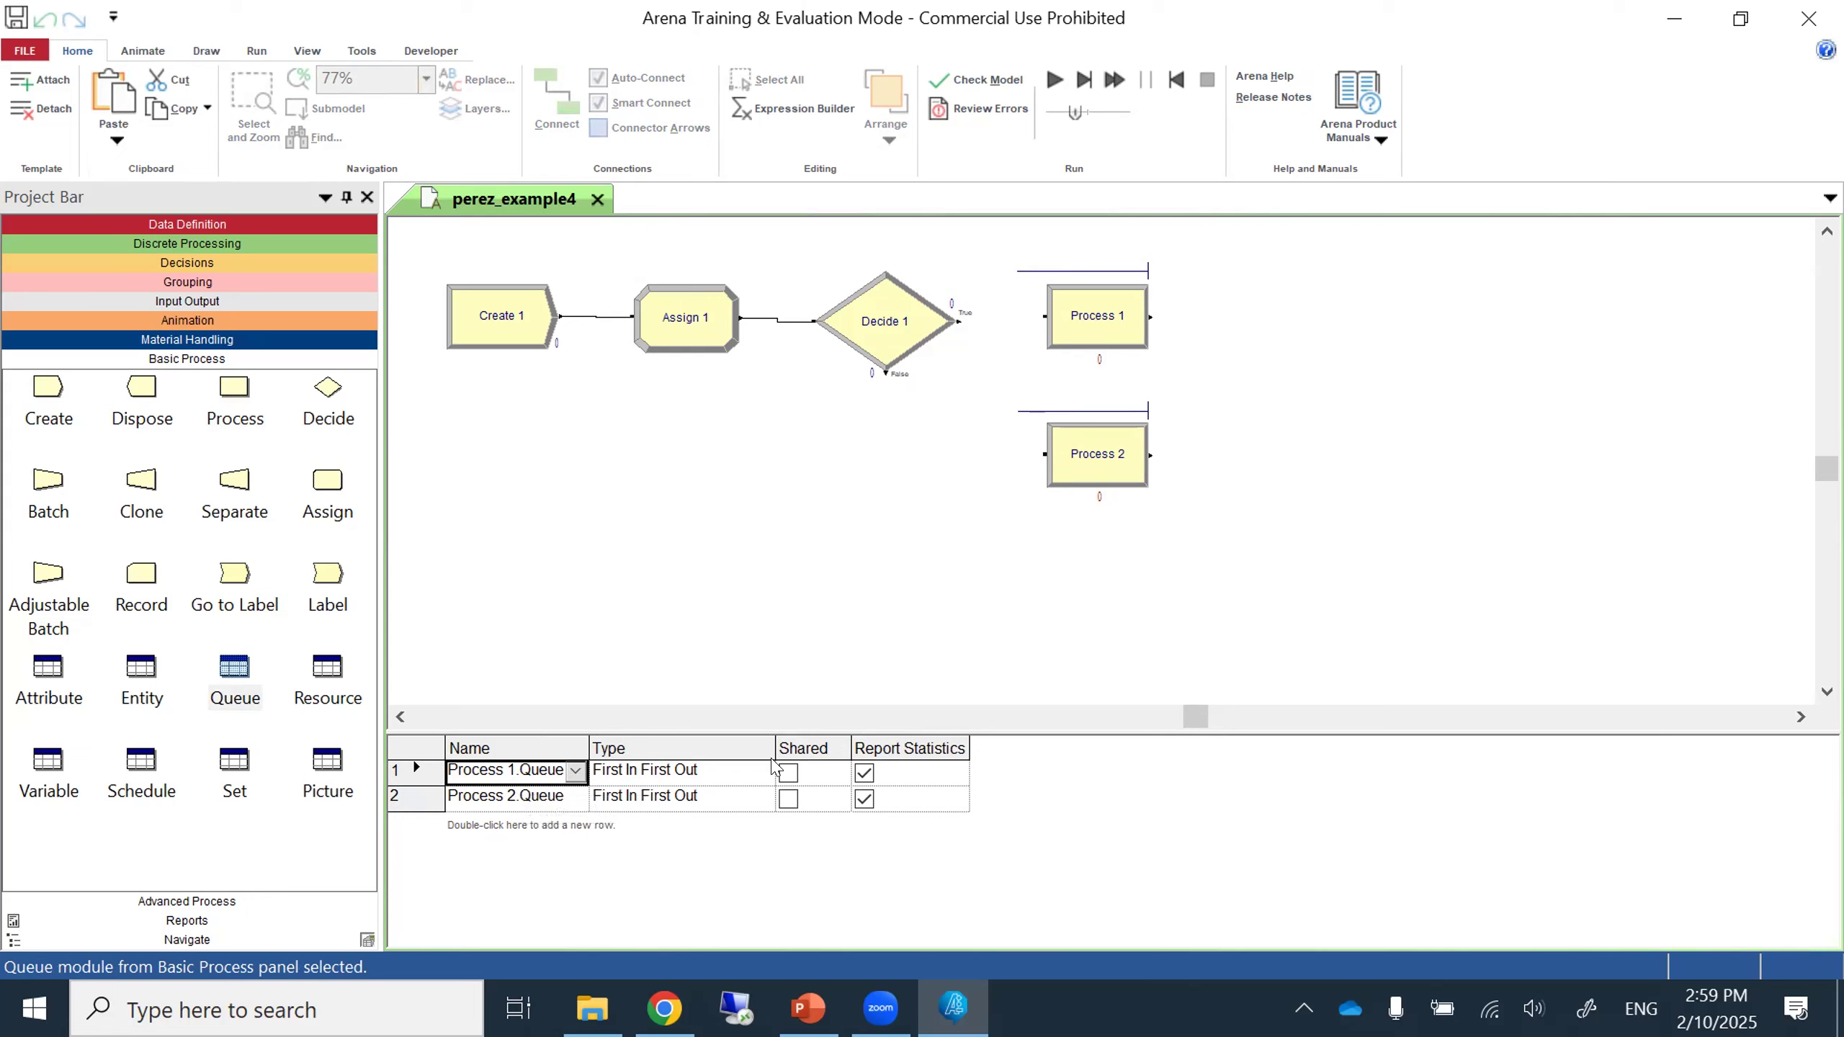
{"action": "left_click_drag", "start_coordinate": [769, 748], "coordinate": [832, 749]}
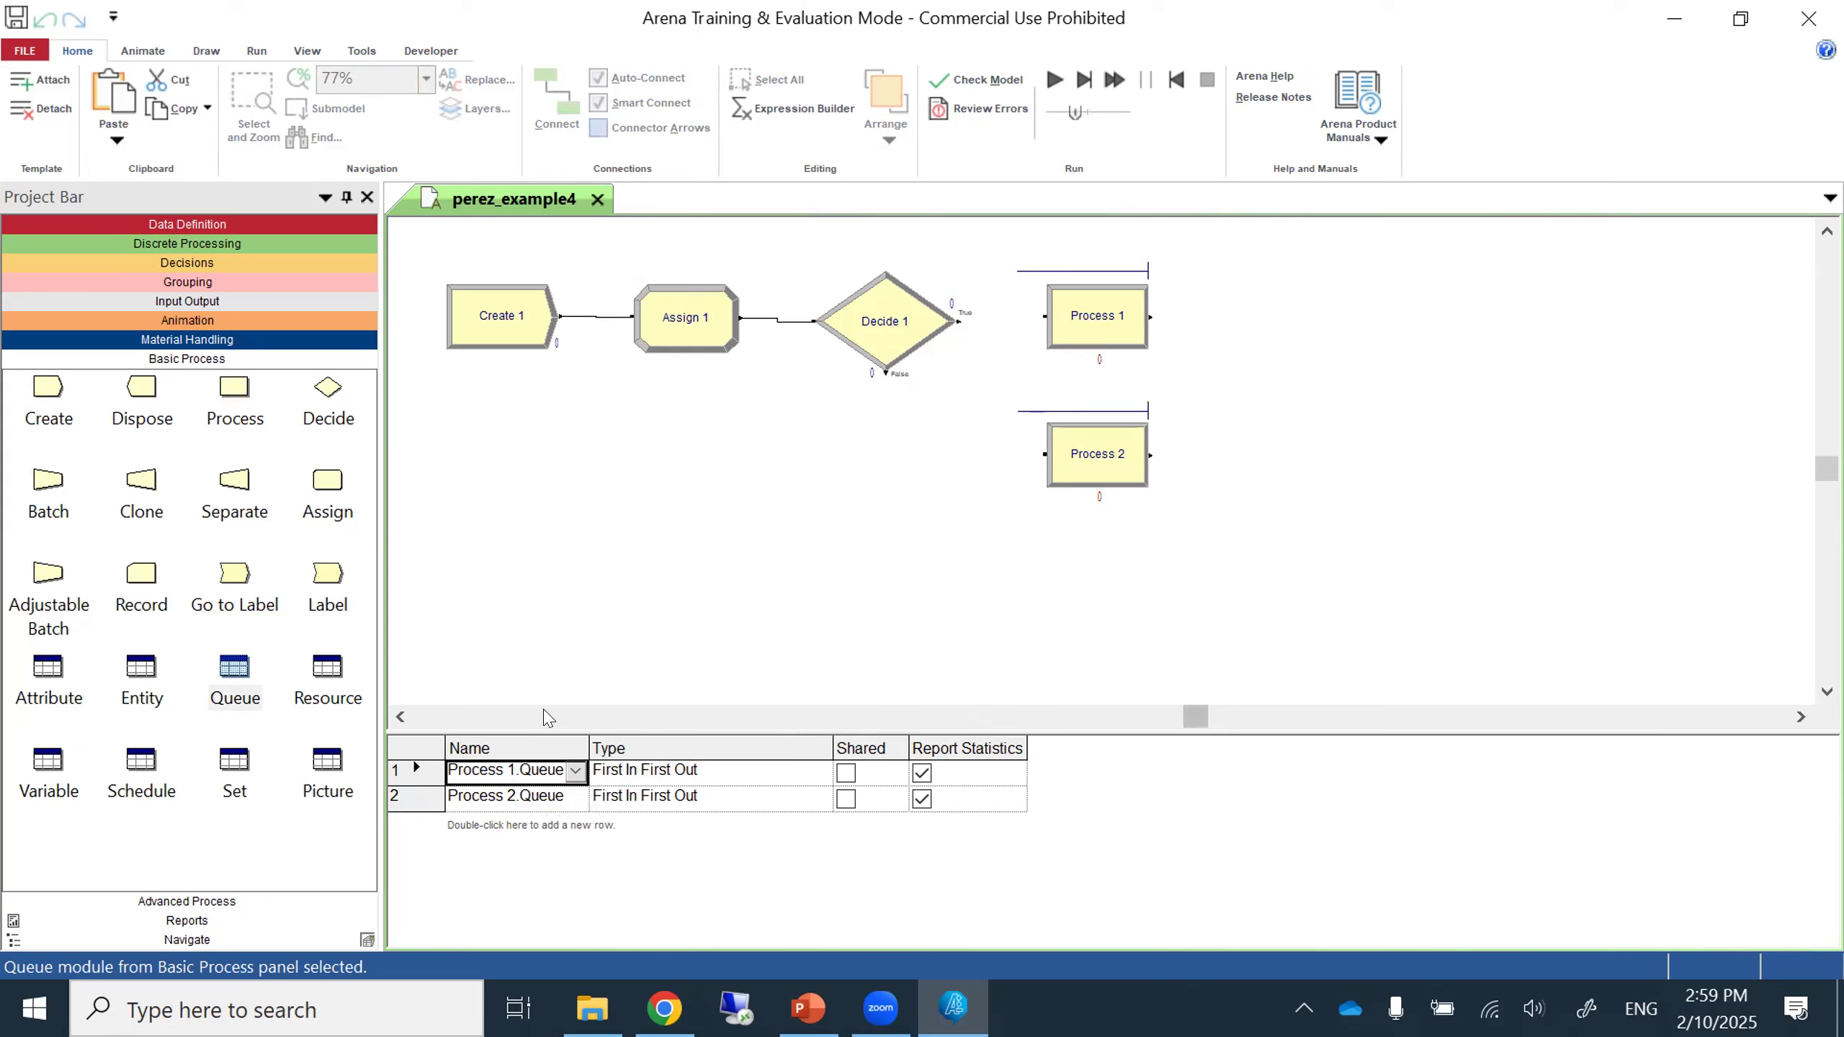
{"action": "left_click_drag", "start_coordinate": [588, 748], "coordinate": [674, 747]}
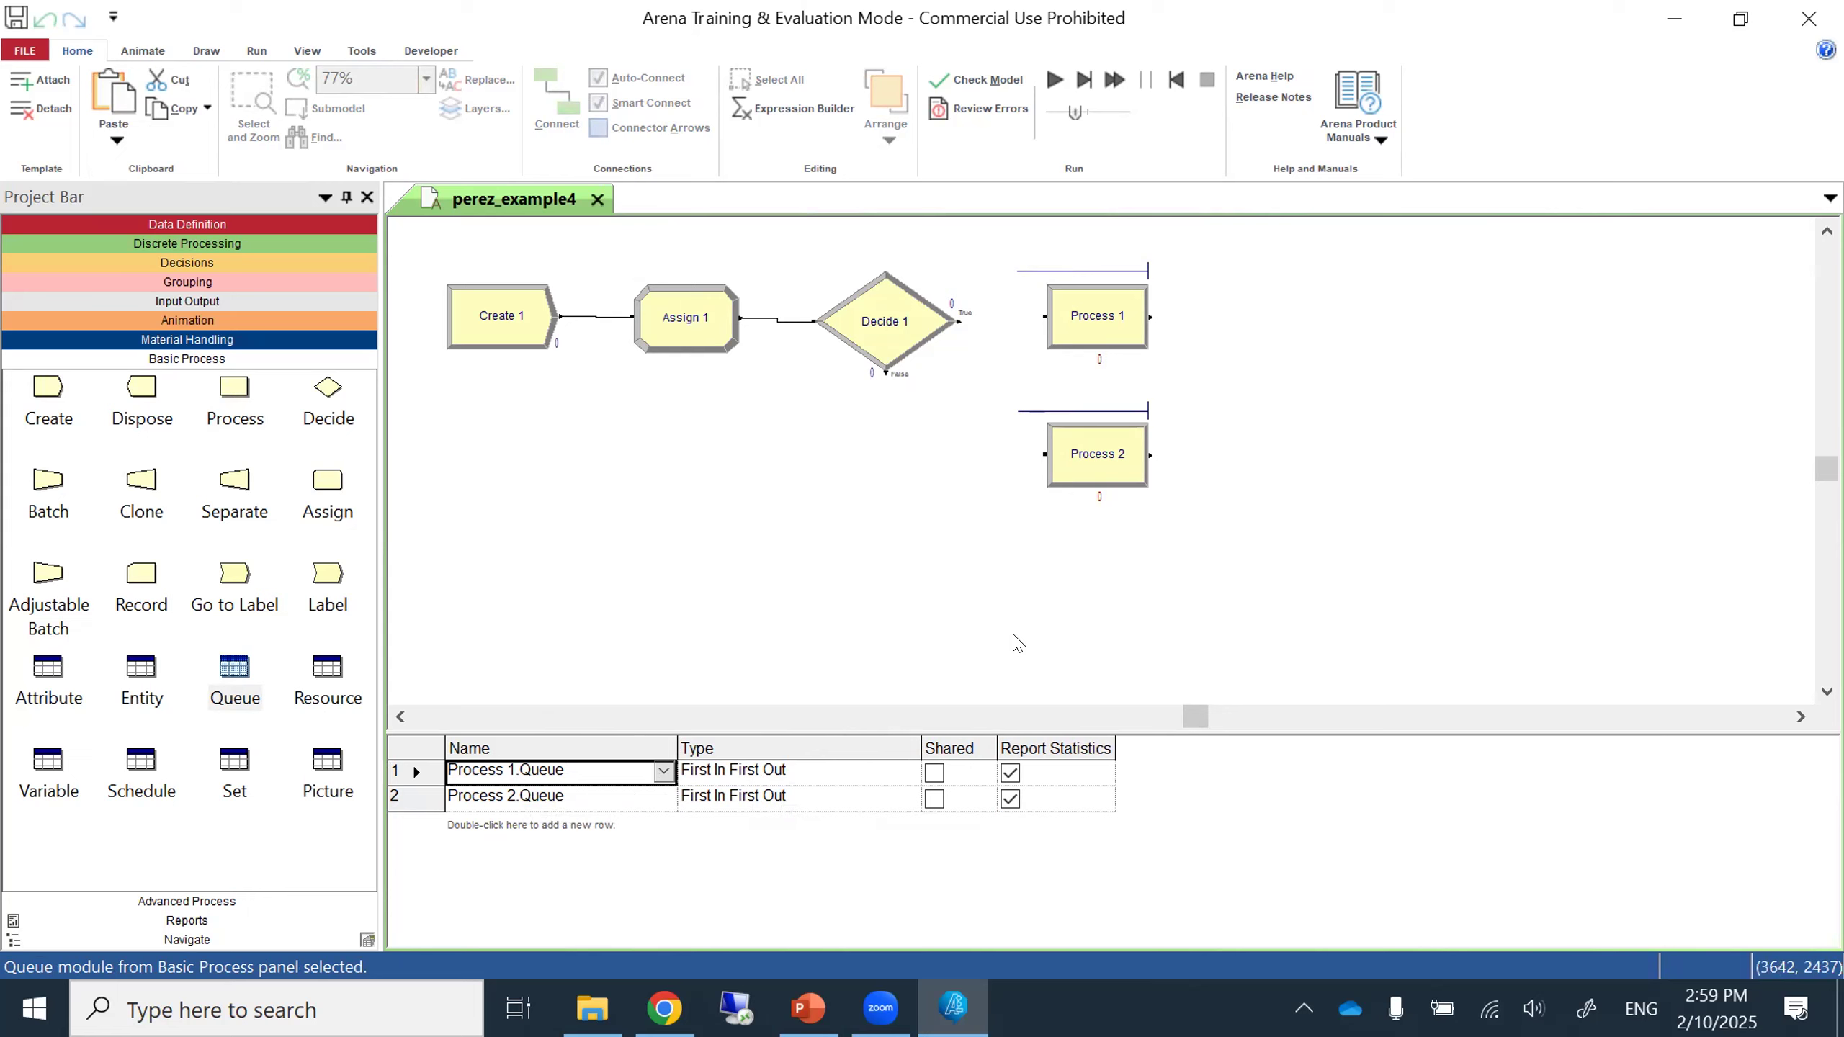
- Inspect the Process 1 queue line's animation settings and the Process 1 module's settings, leaving both without changes
{"action": "left_click", "coordinate": [1057, 271]}
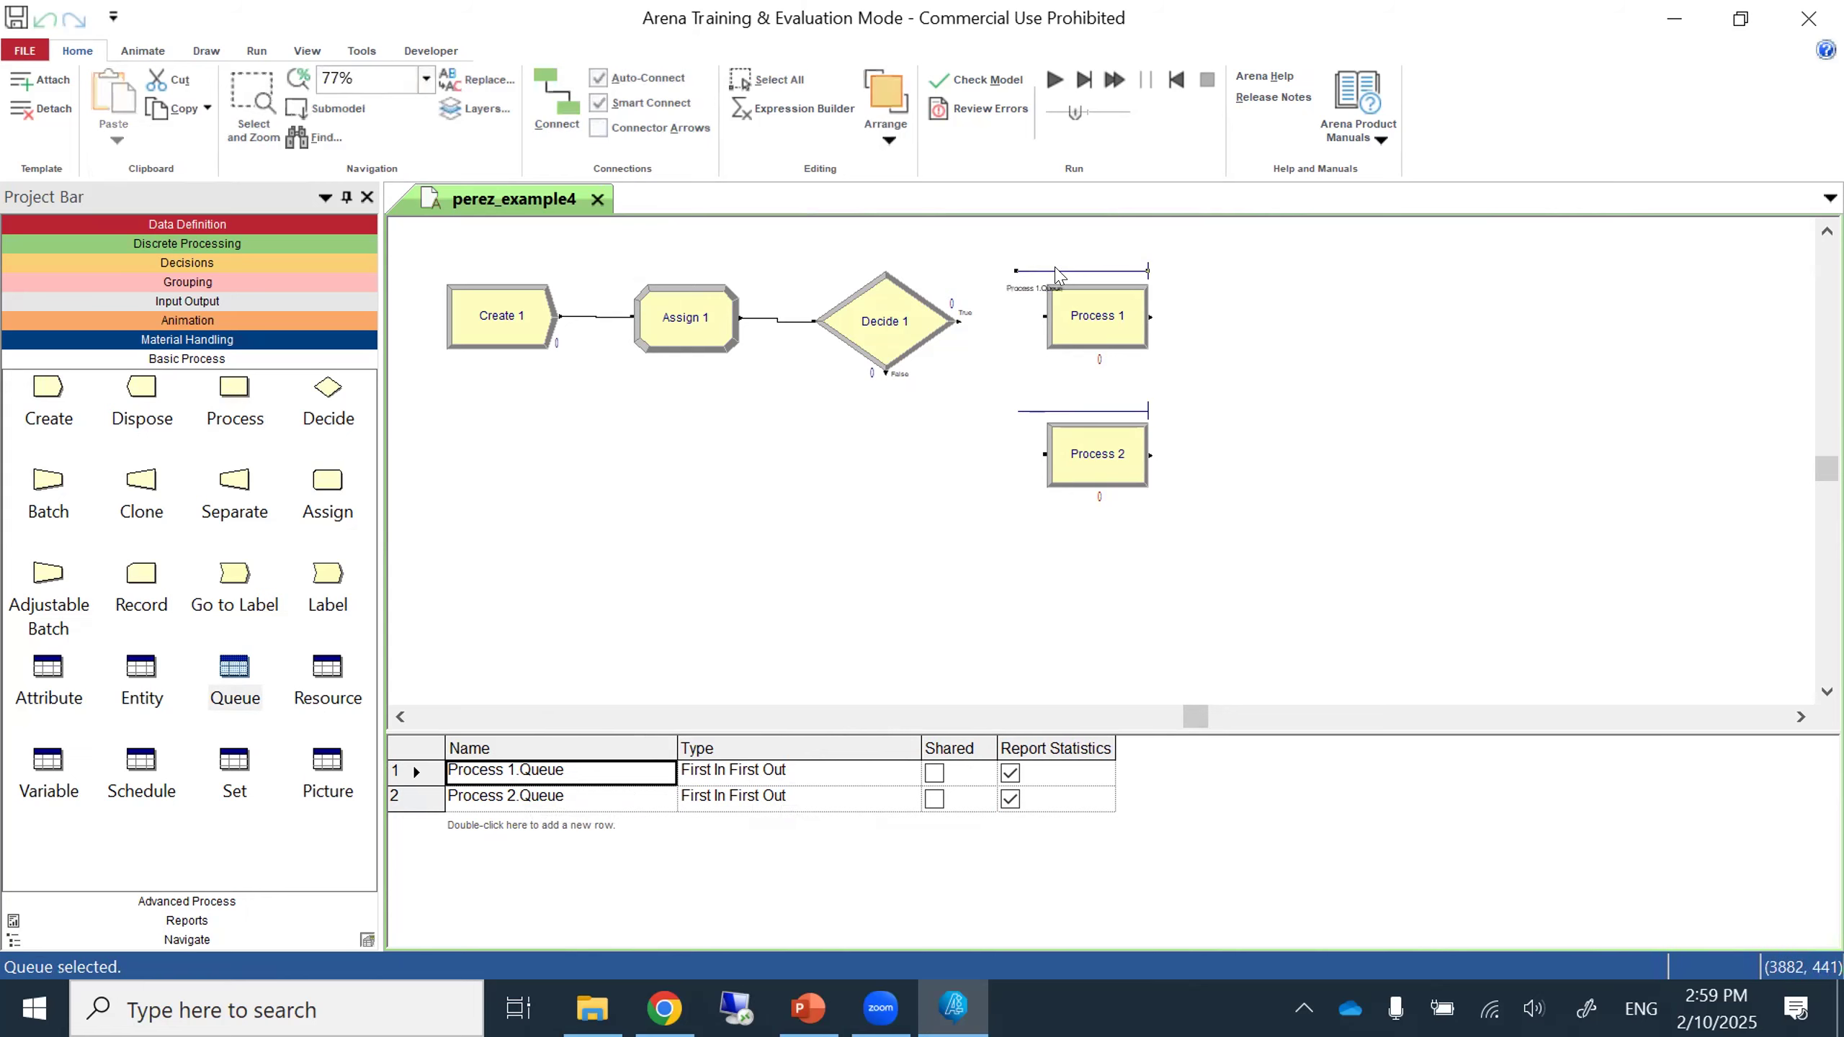
{"action": "double_click", "coordinate": [1057, 271]}
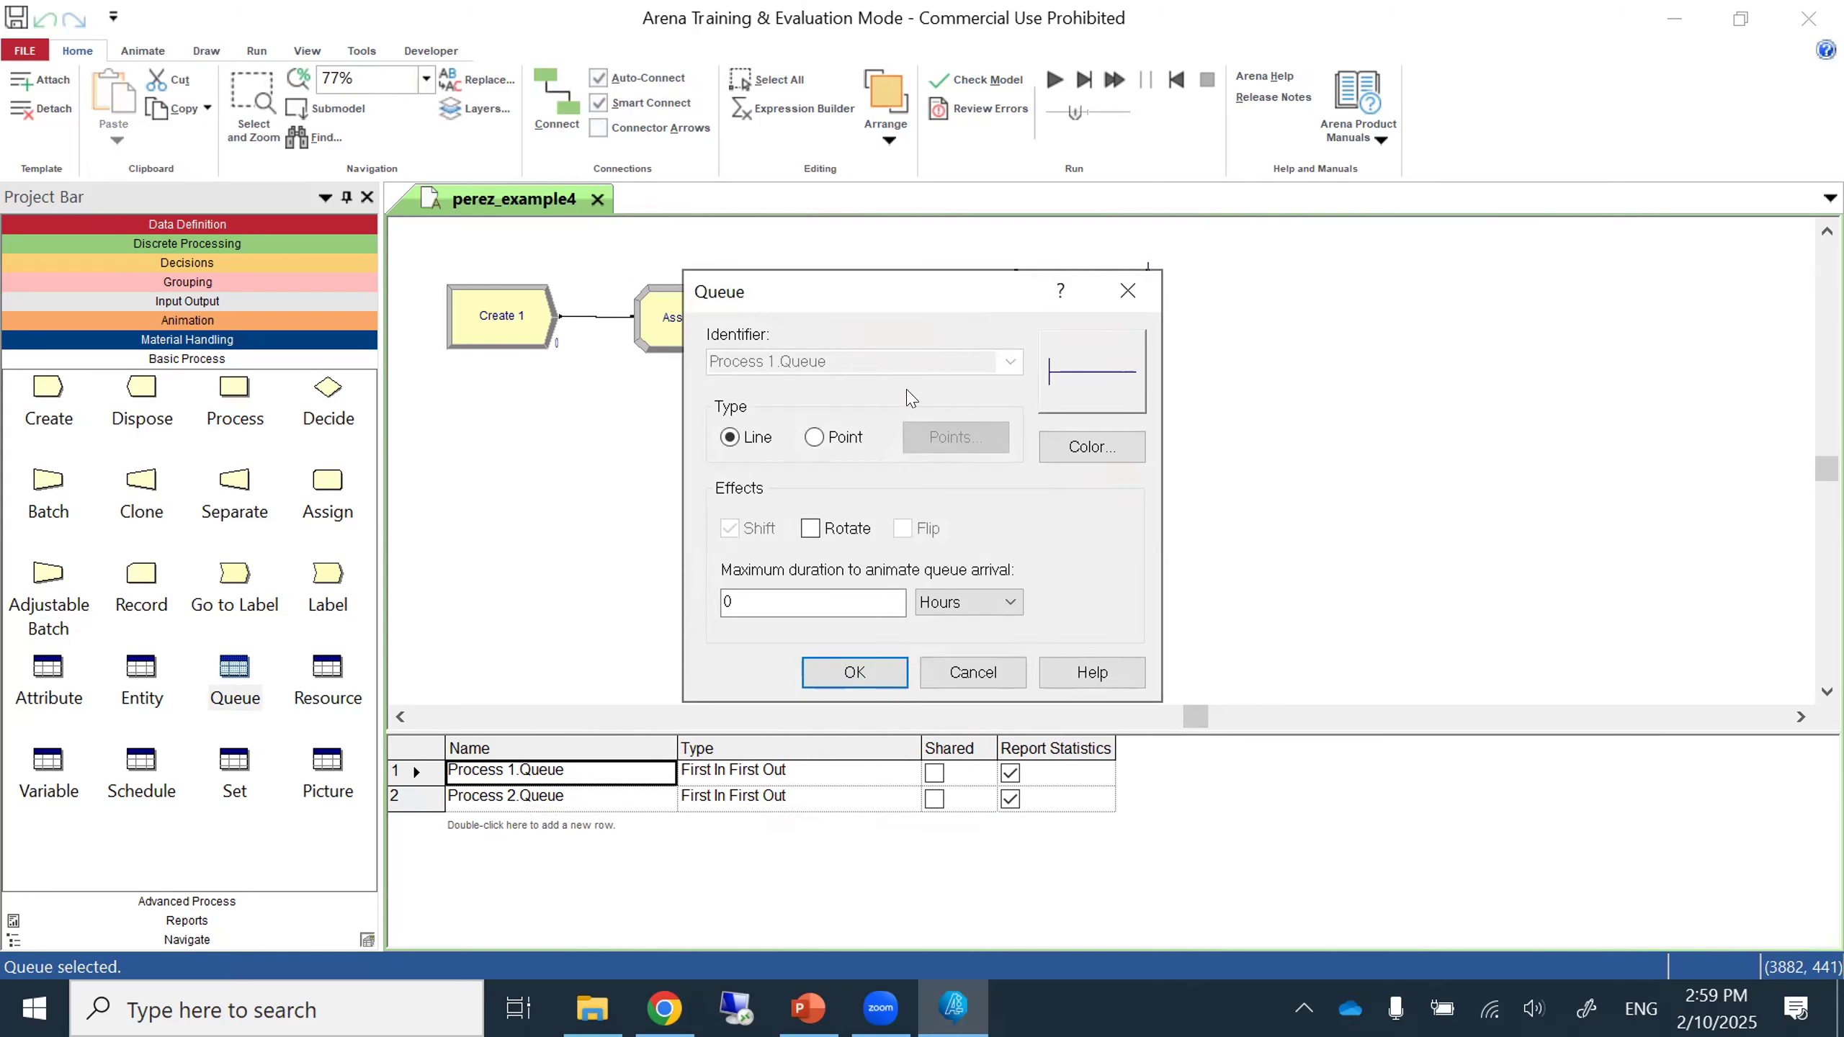
{"action": "left_click", "coordinate": [963, 679]}
{"action": "left_click", "coordinate": [1082, 322]}
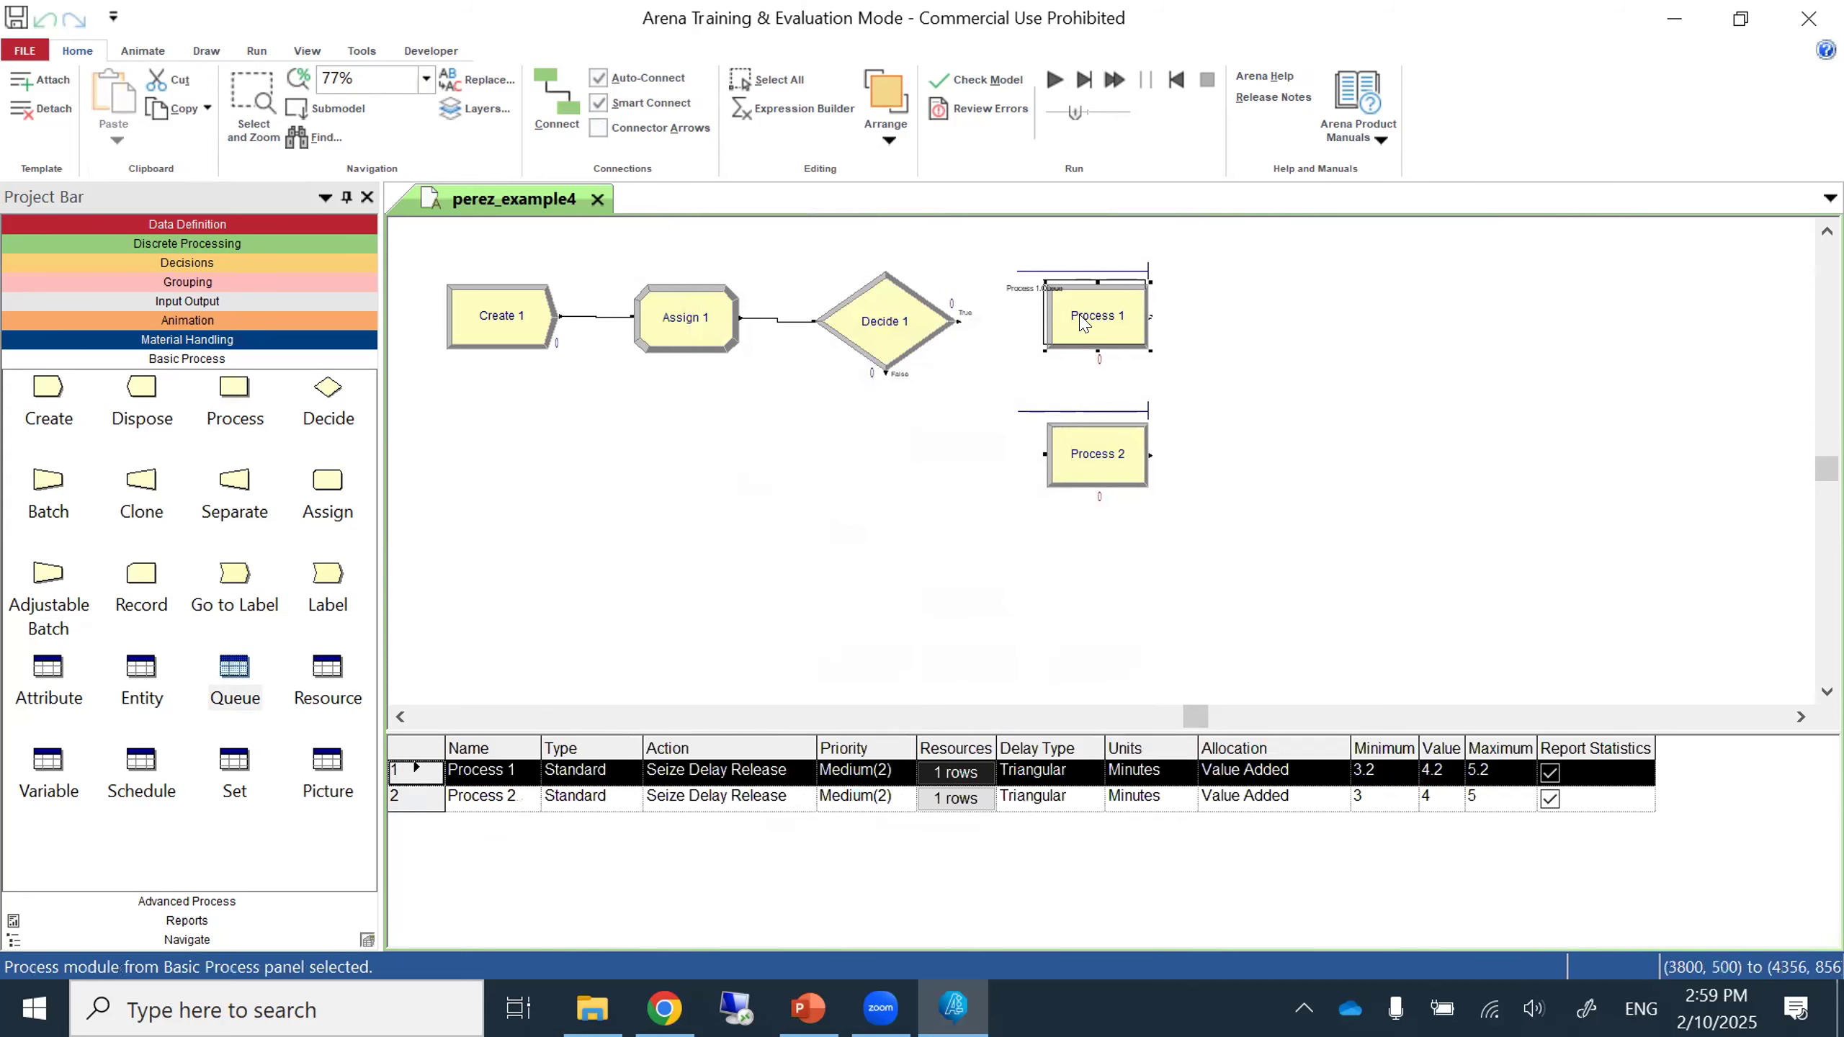
{"action": "double_click", "coordinate": [1083, 323]}
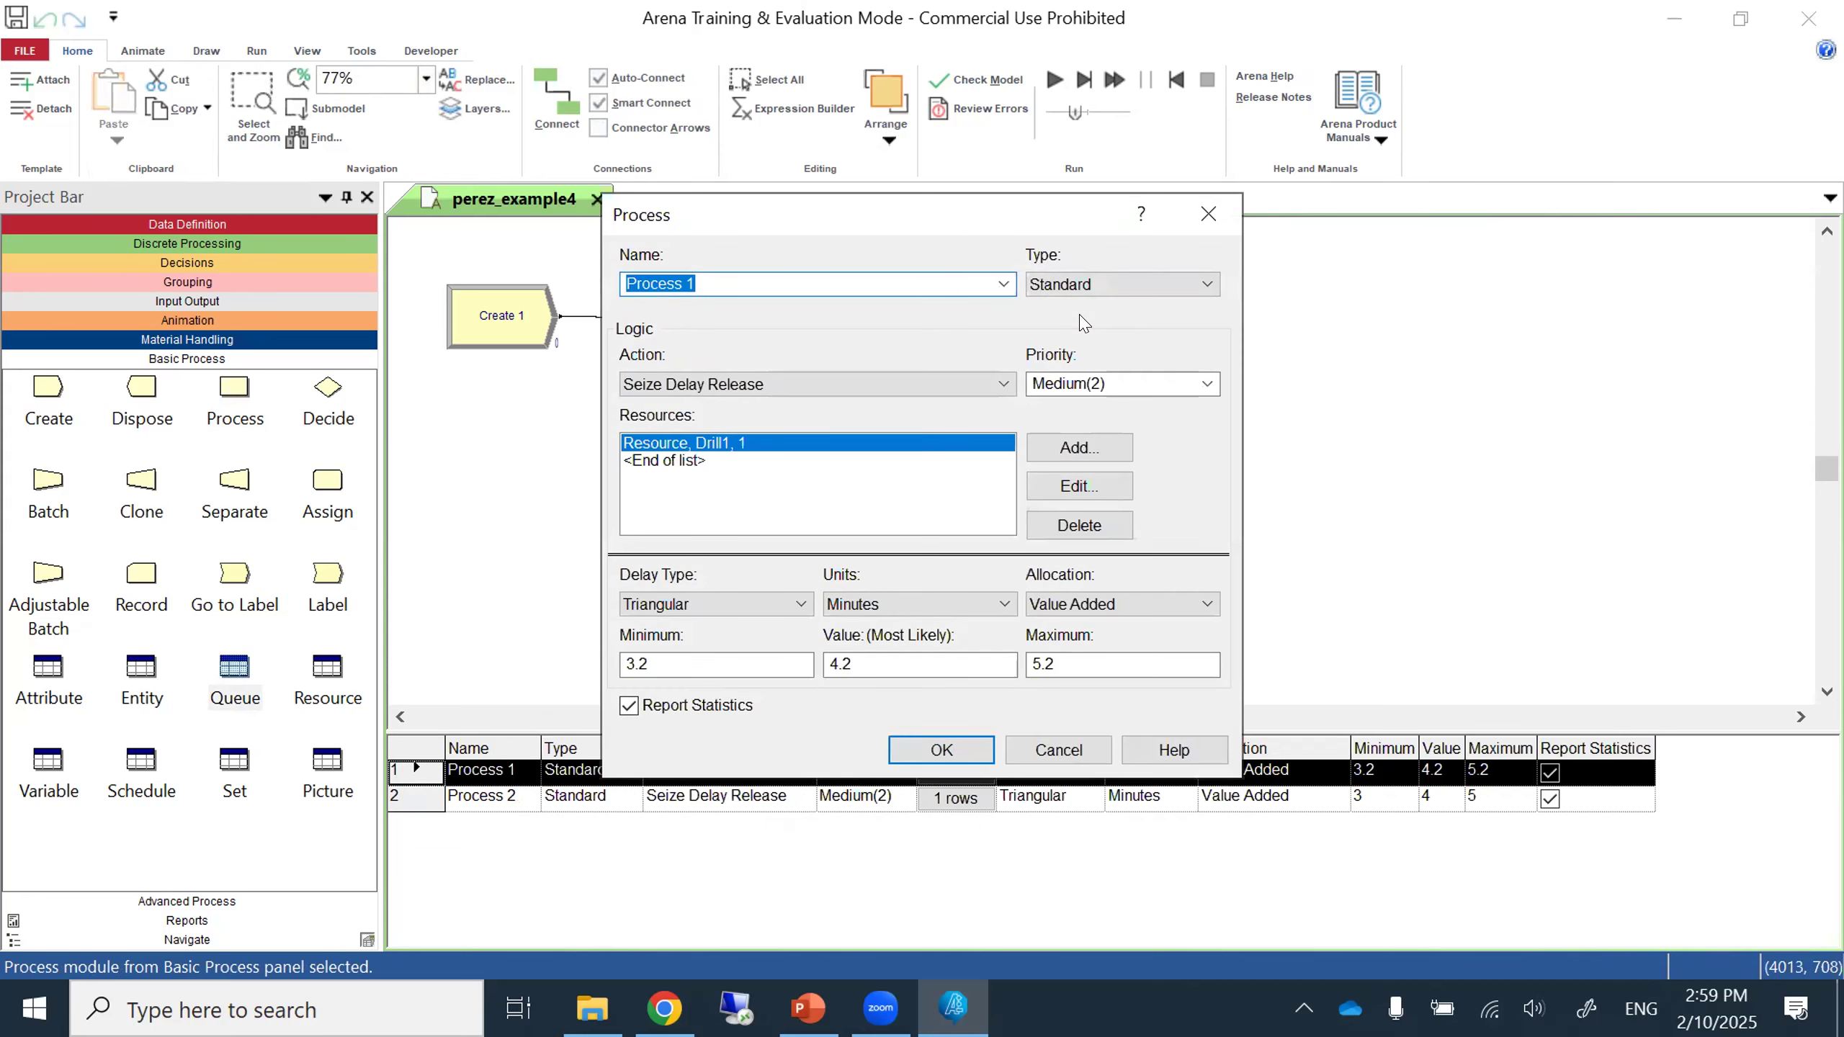
{"action": "left_click", "coordinate": [1044, 761]}
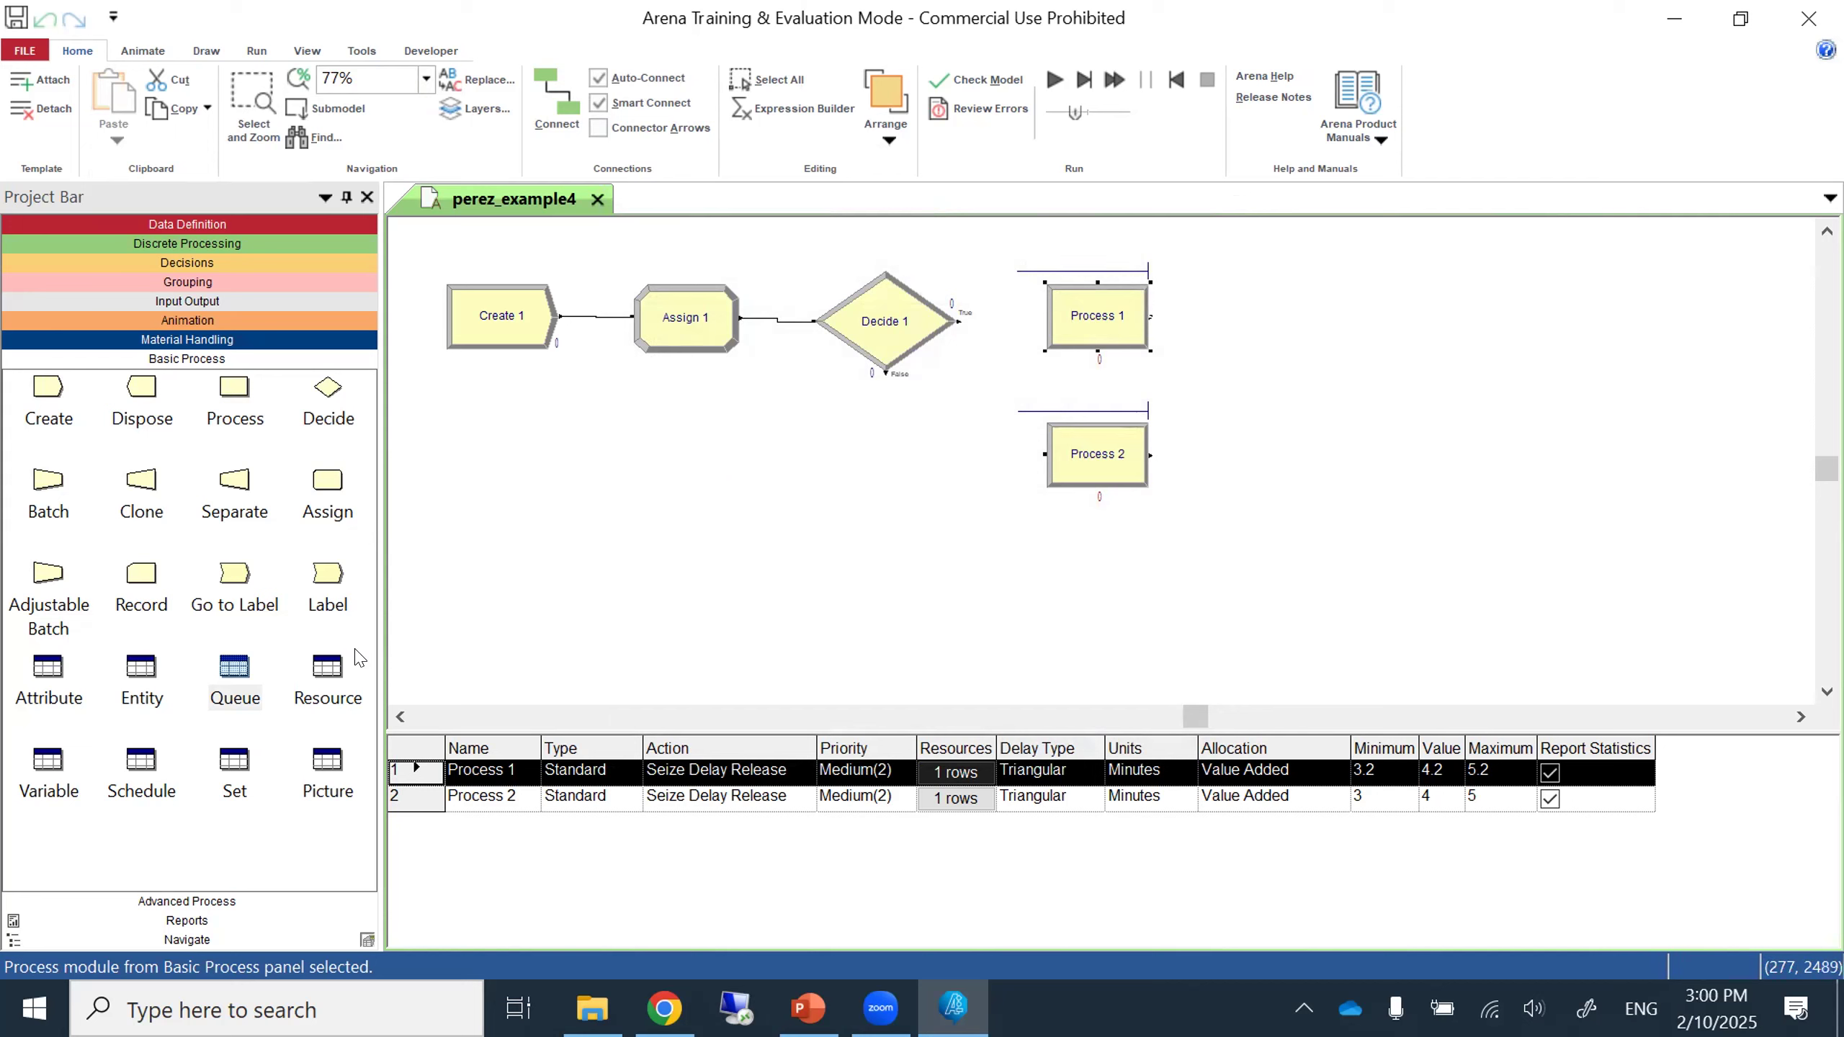
- Return to the Queue data table and choose First In First Out as the type of Process 1.Queue
{"action": "left_click", "coordinate": [235, 670]}
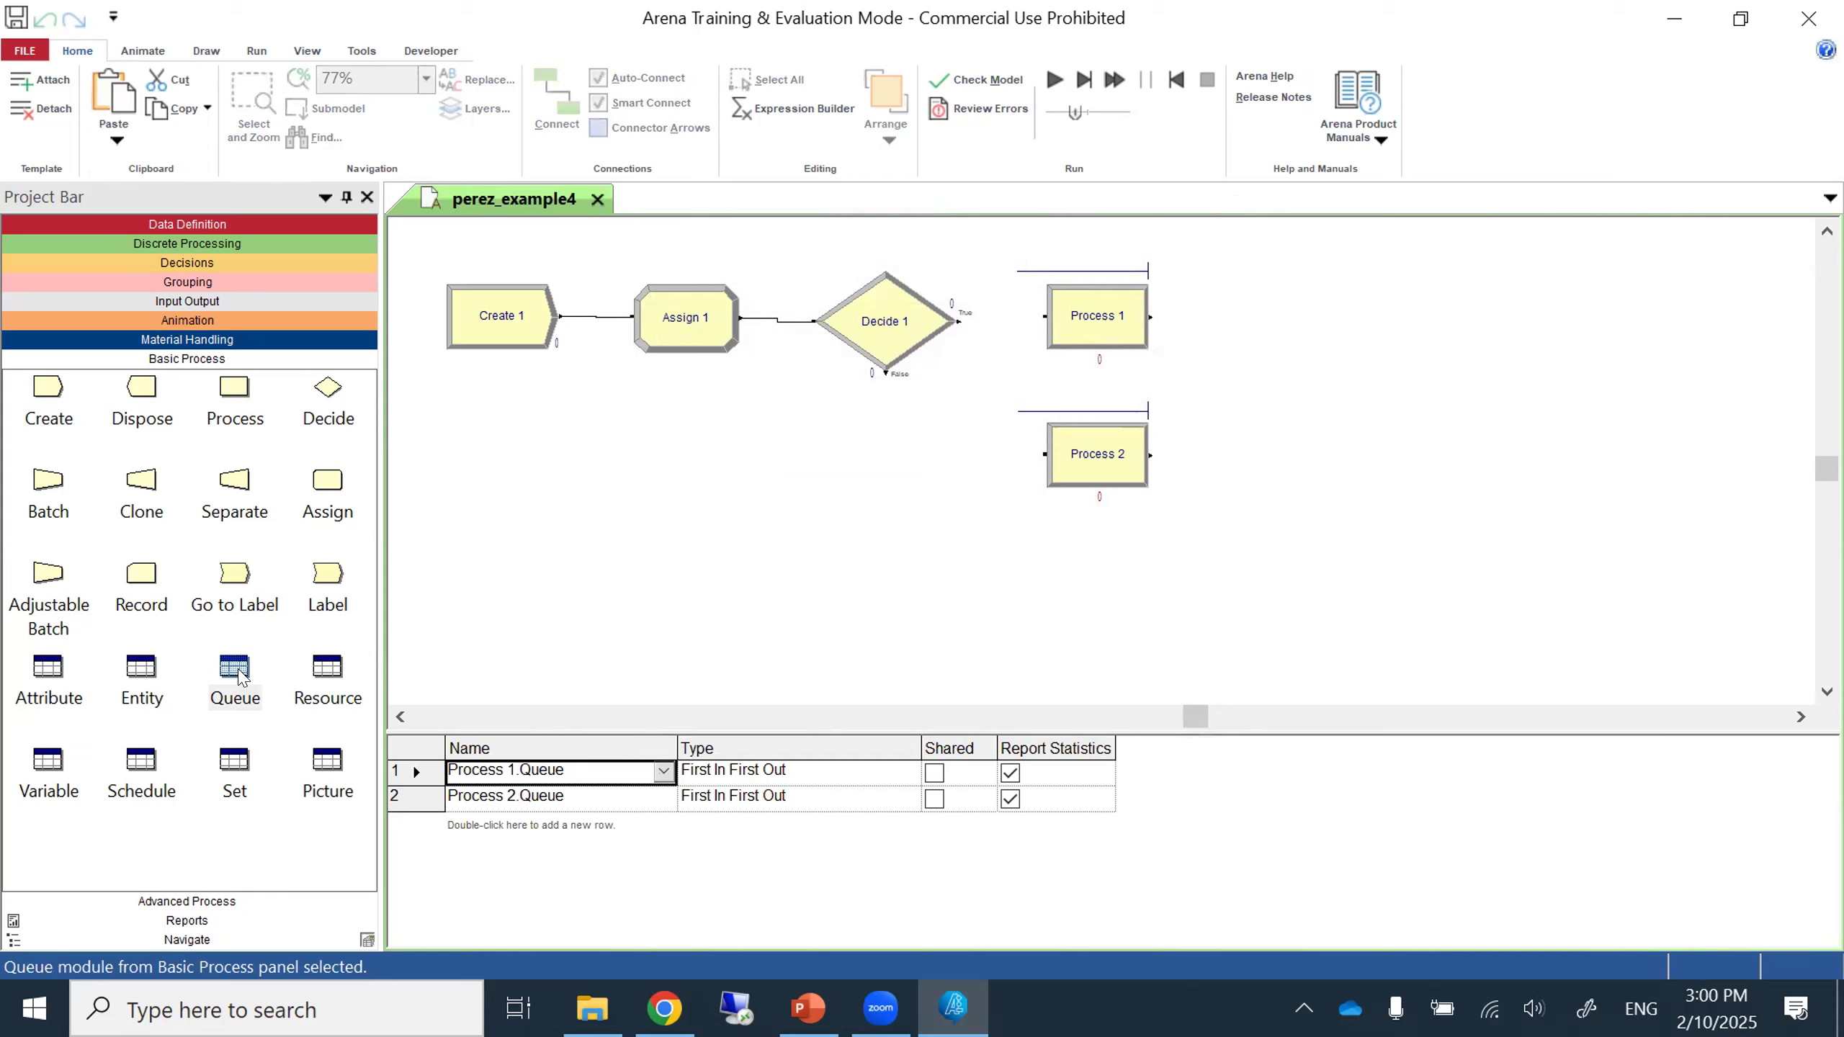
{"action": "left_click", "coordinate": [909, 772]}
{"action": "left_click", "coordinate": [909, 773]}
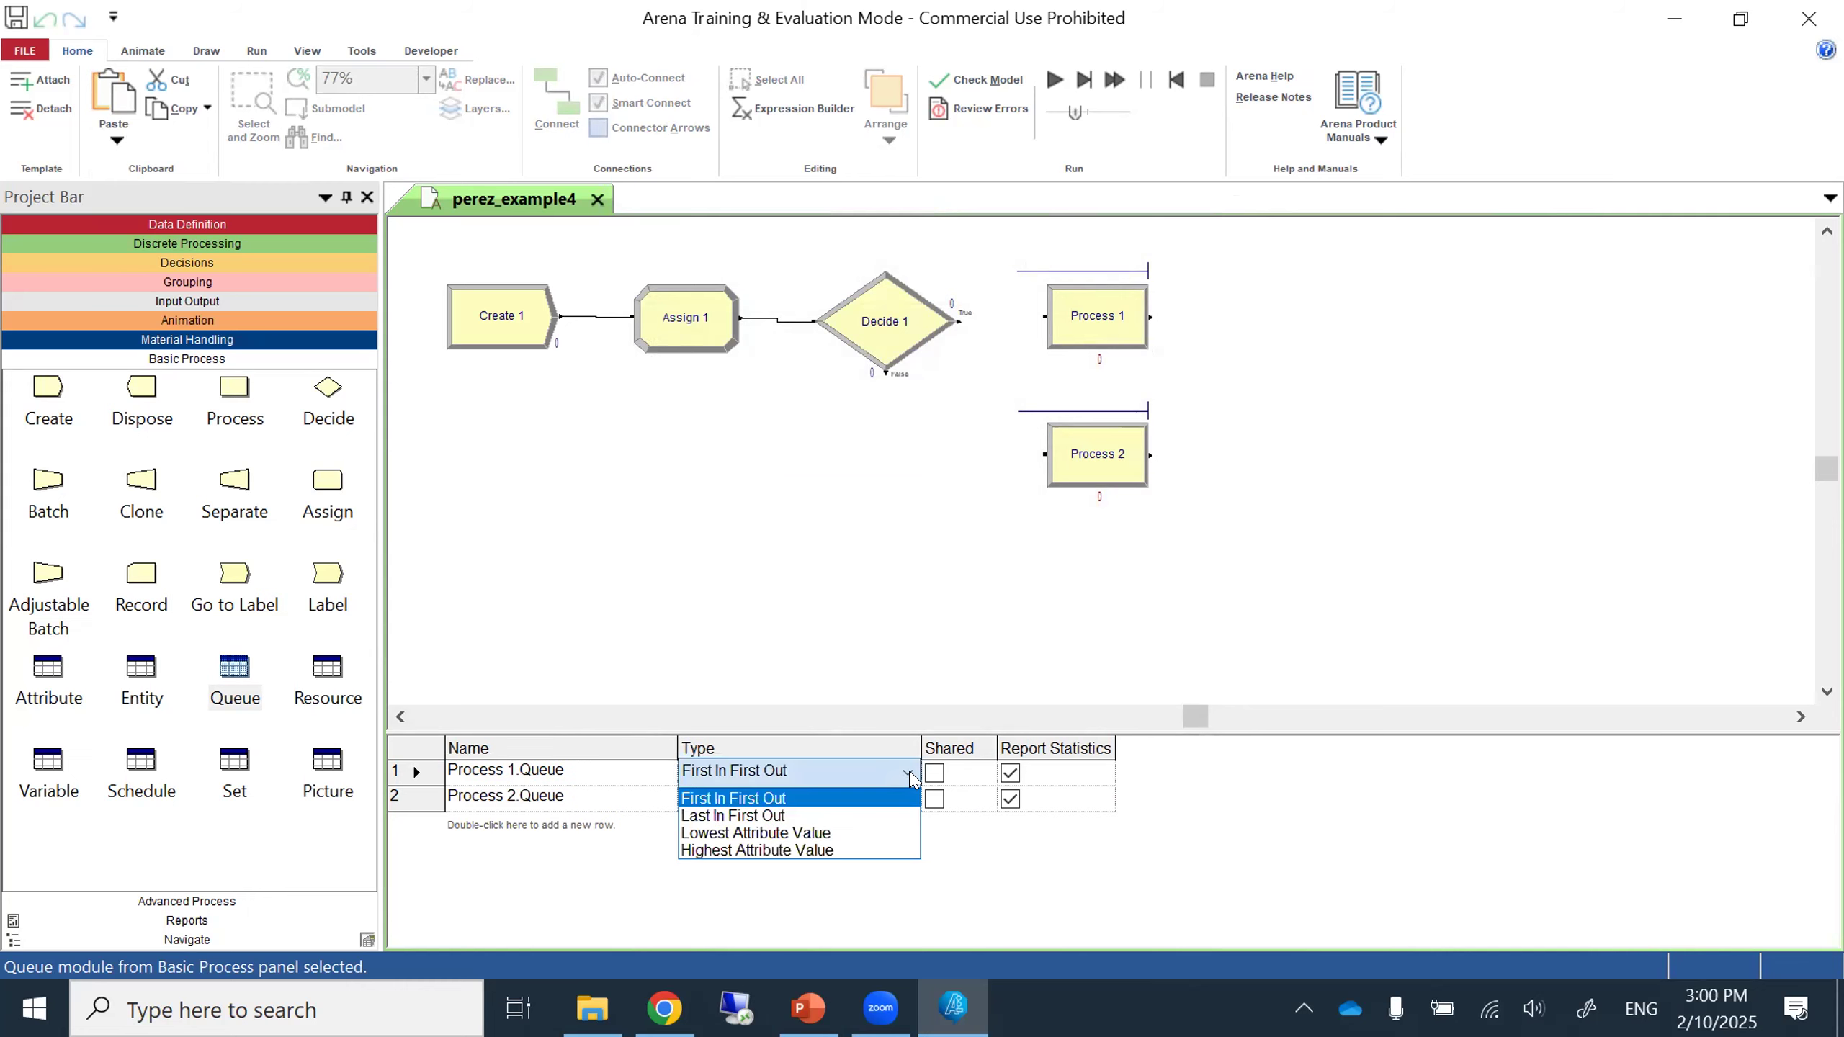
{"action": "left_click", "coordinate": [873, 798]}
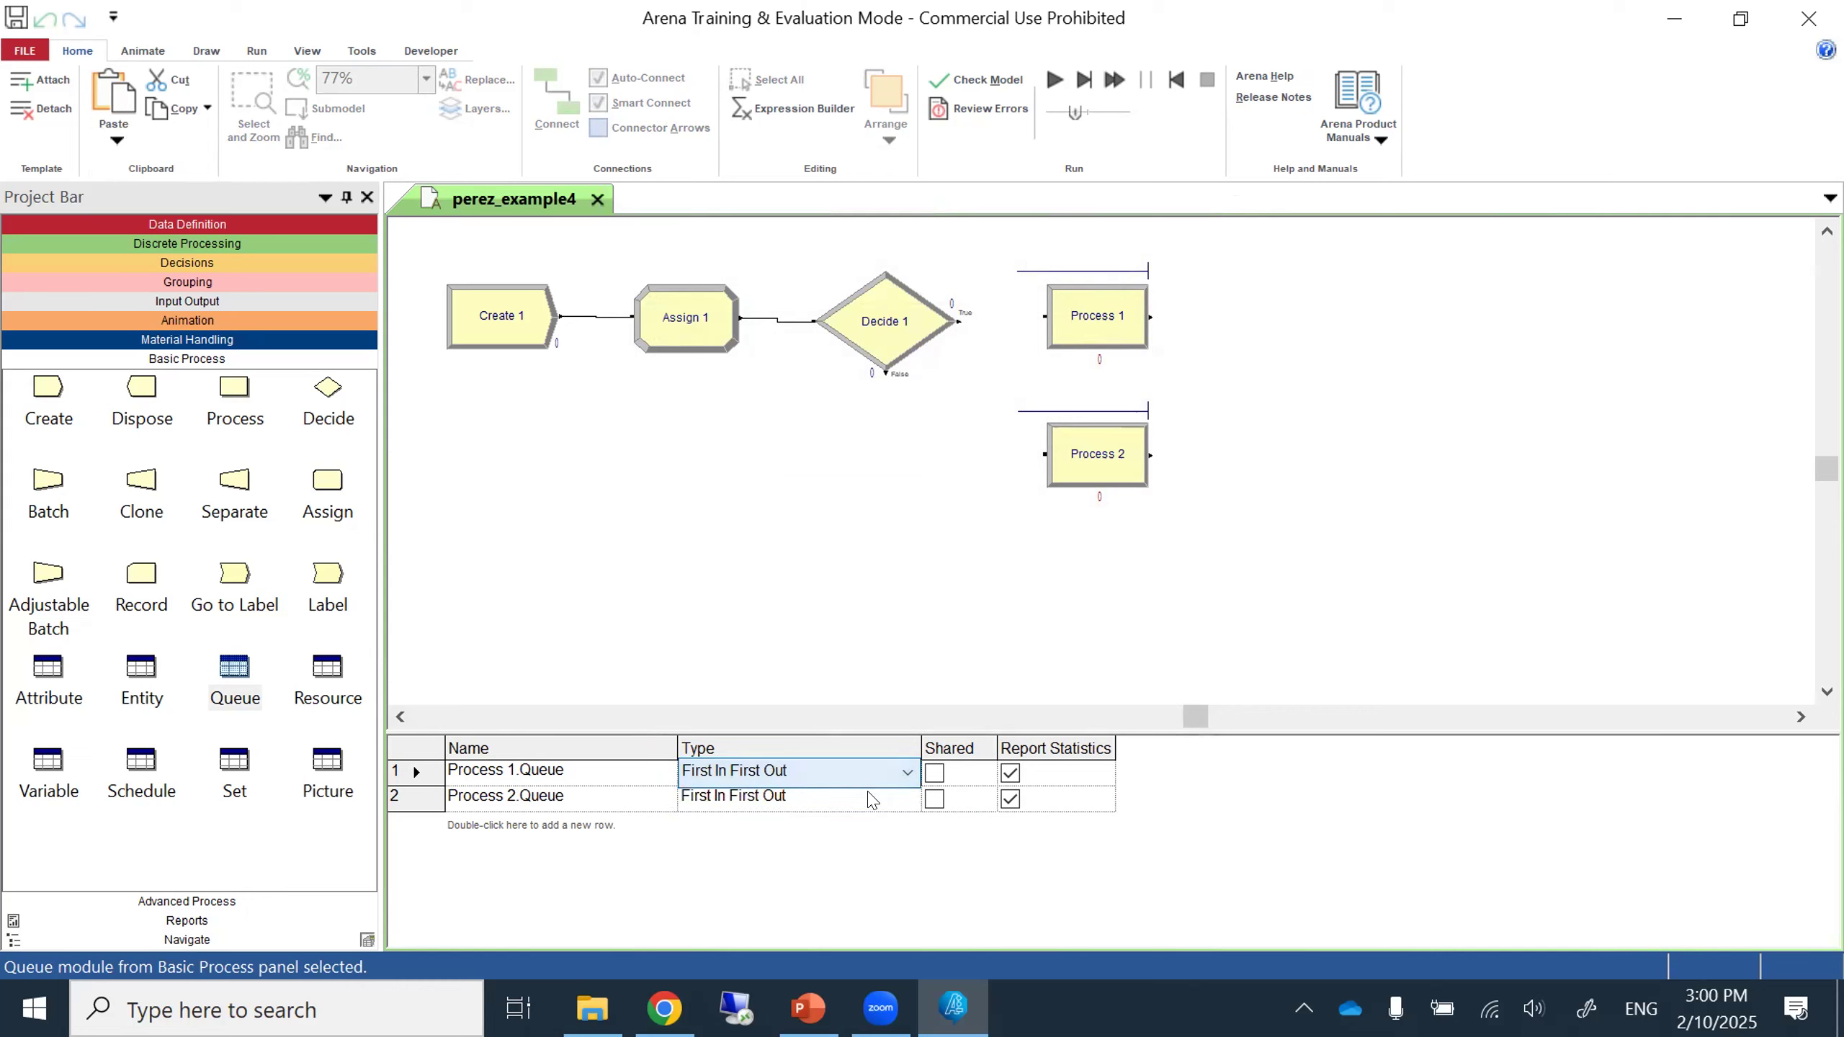
{"action": "left_click", "coordinate": [690, 572]}
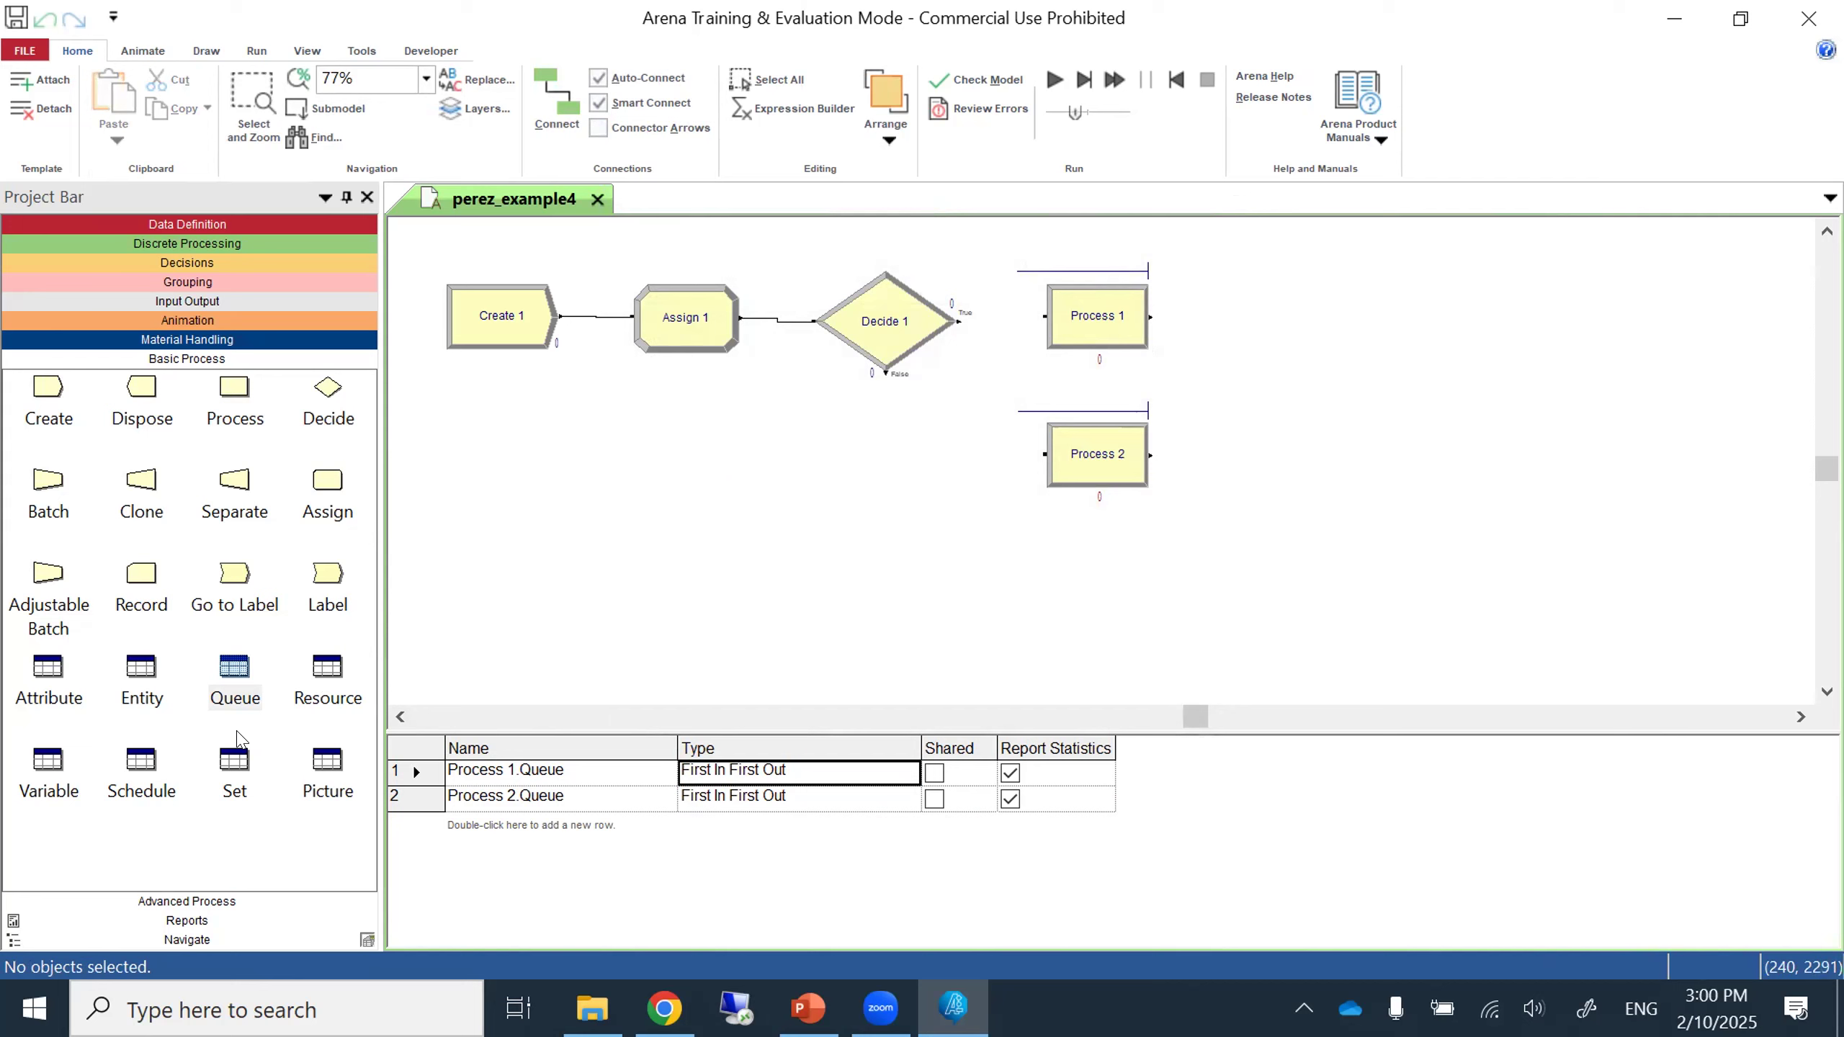
- Show the Resource data table to review the drill resources, and briefly highlight the Process 2 queue line
{"action": "left_click", "coordinate": [338, 674]}
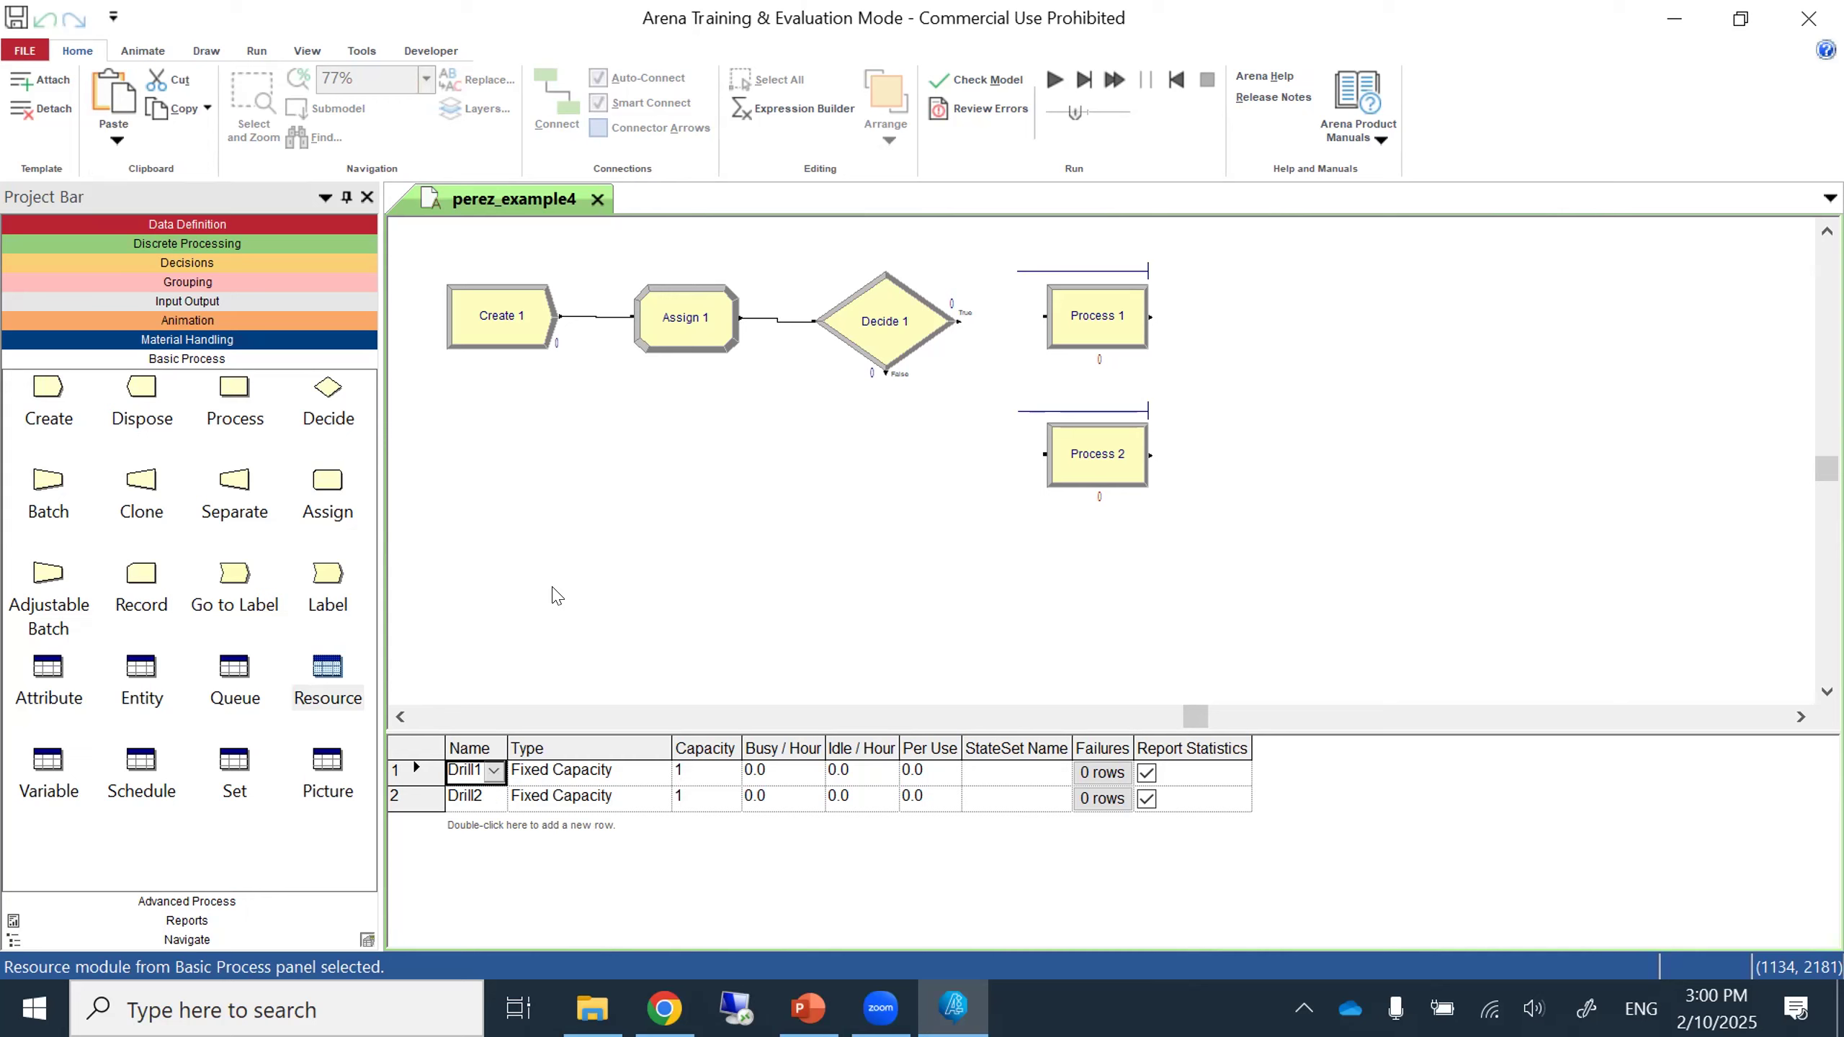
{"action": "left_click", "coordinate": [1042, 413]}
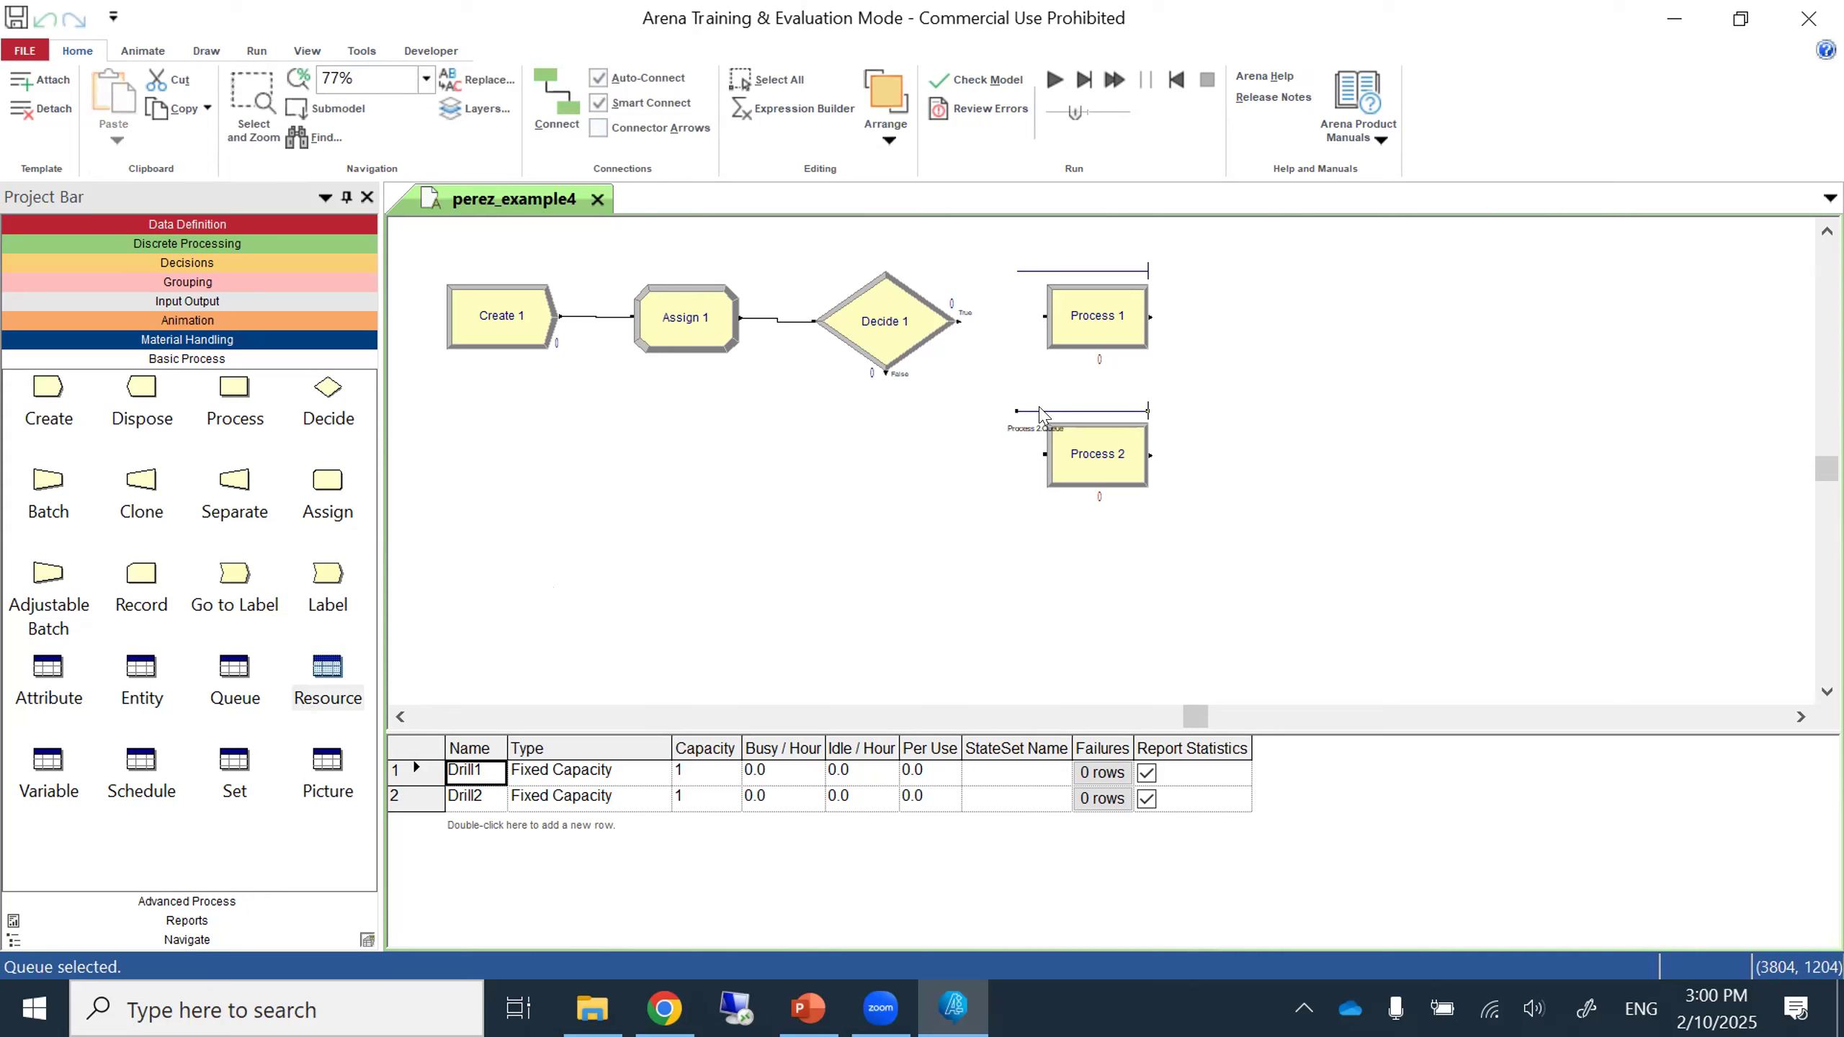
{"action": "left_click", "coordinate": [964, 471]}
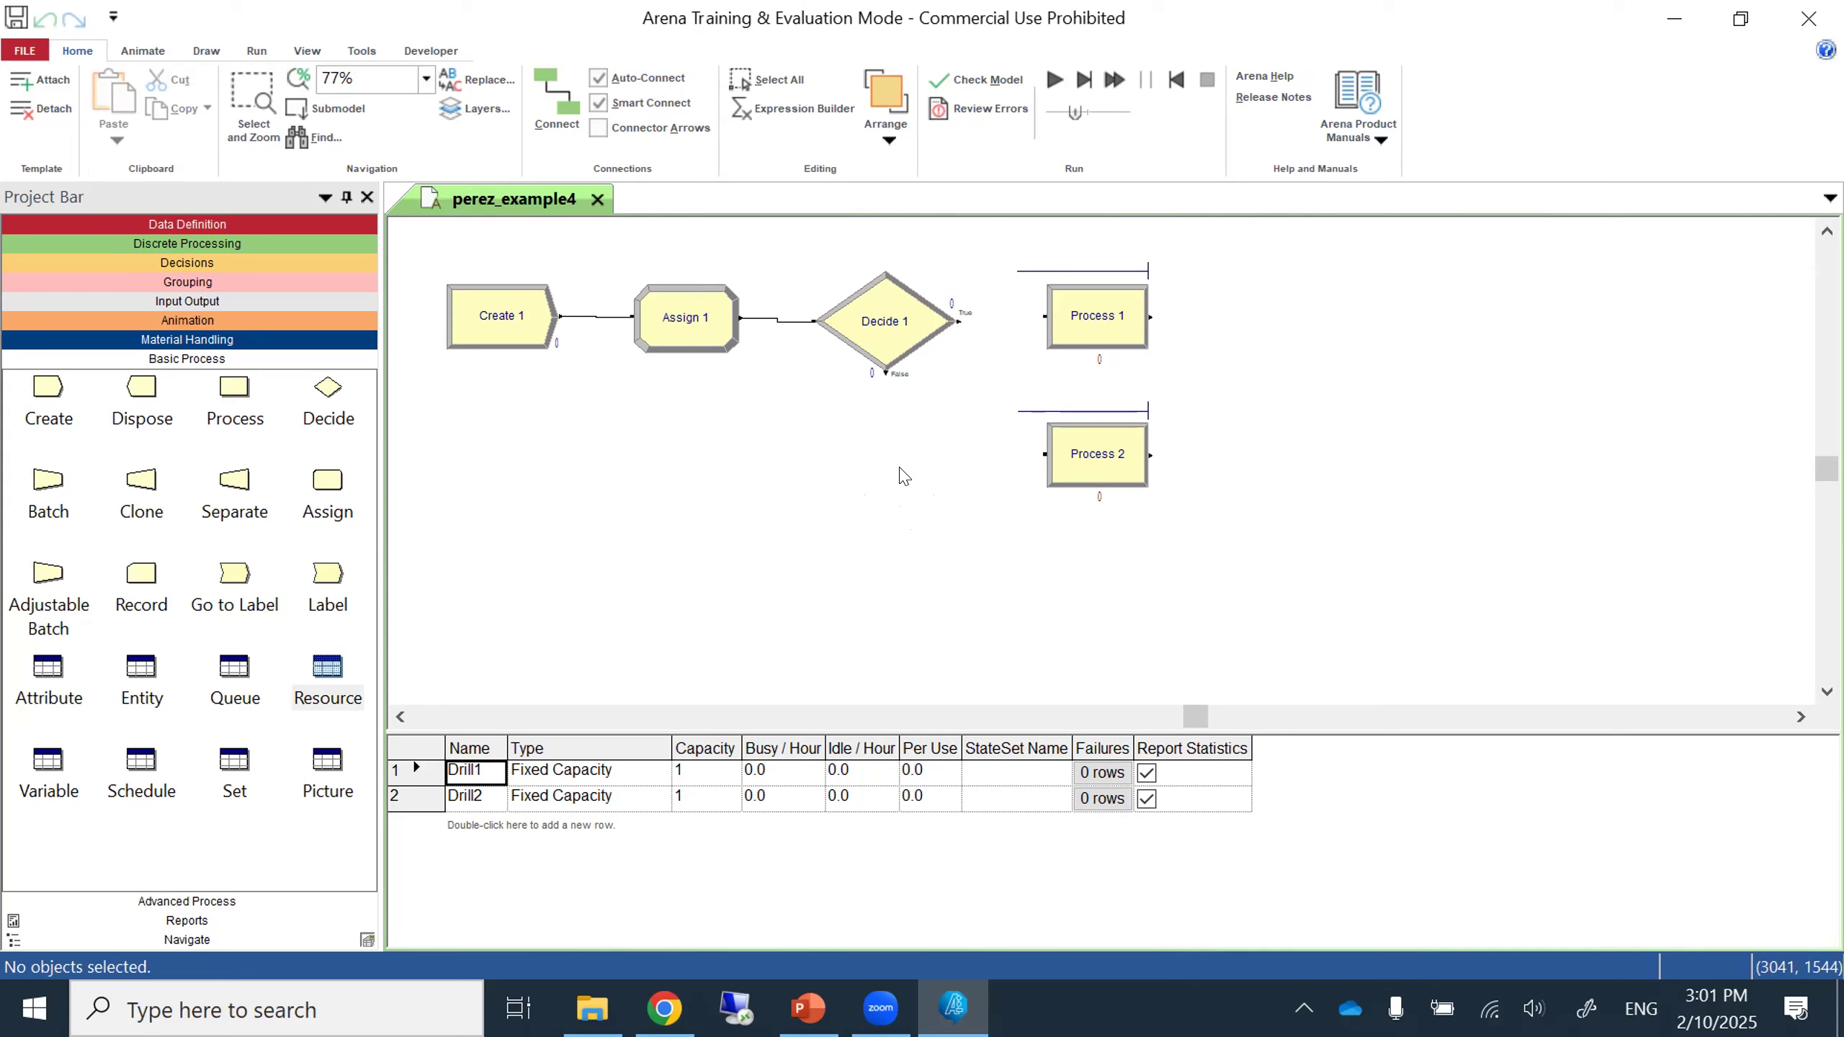
- Connect the True exit of Decide 1 to the entry of Process 1
{"action": "left_click", "coordinate": [560, 89]}
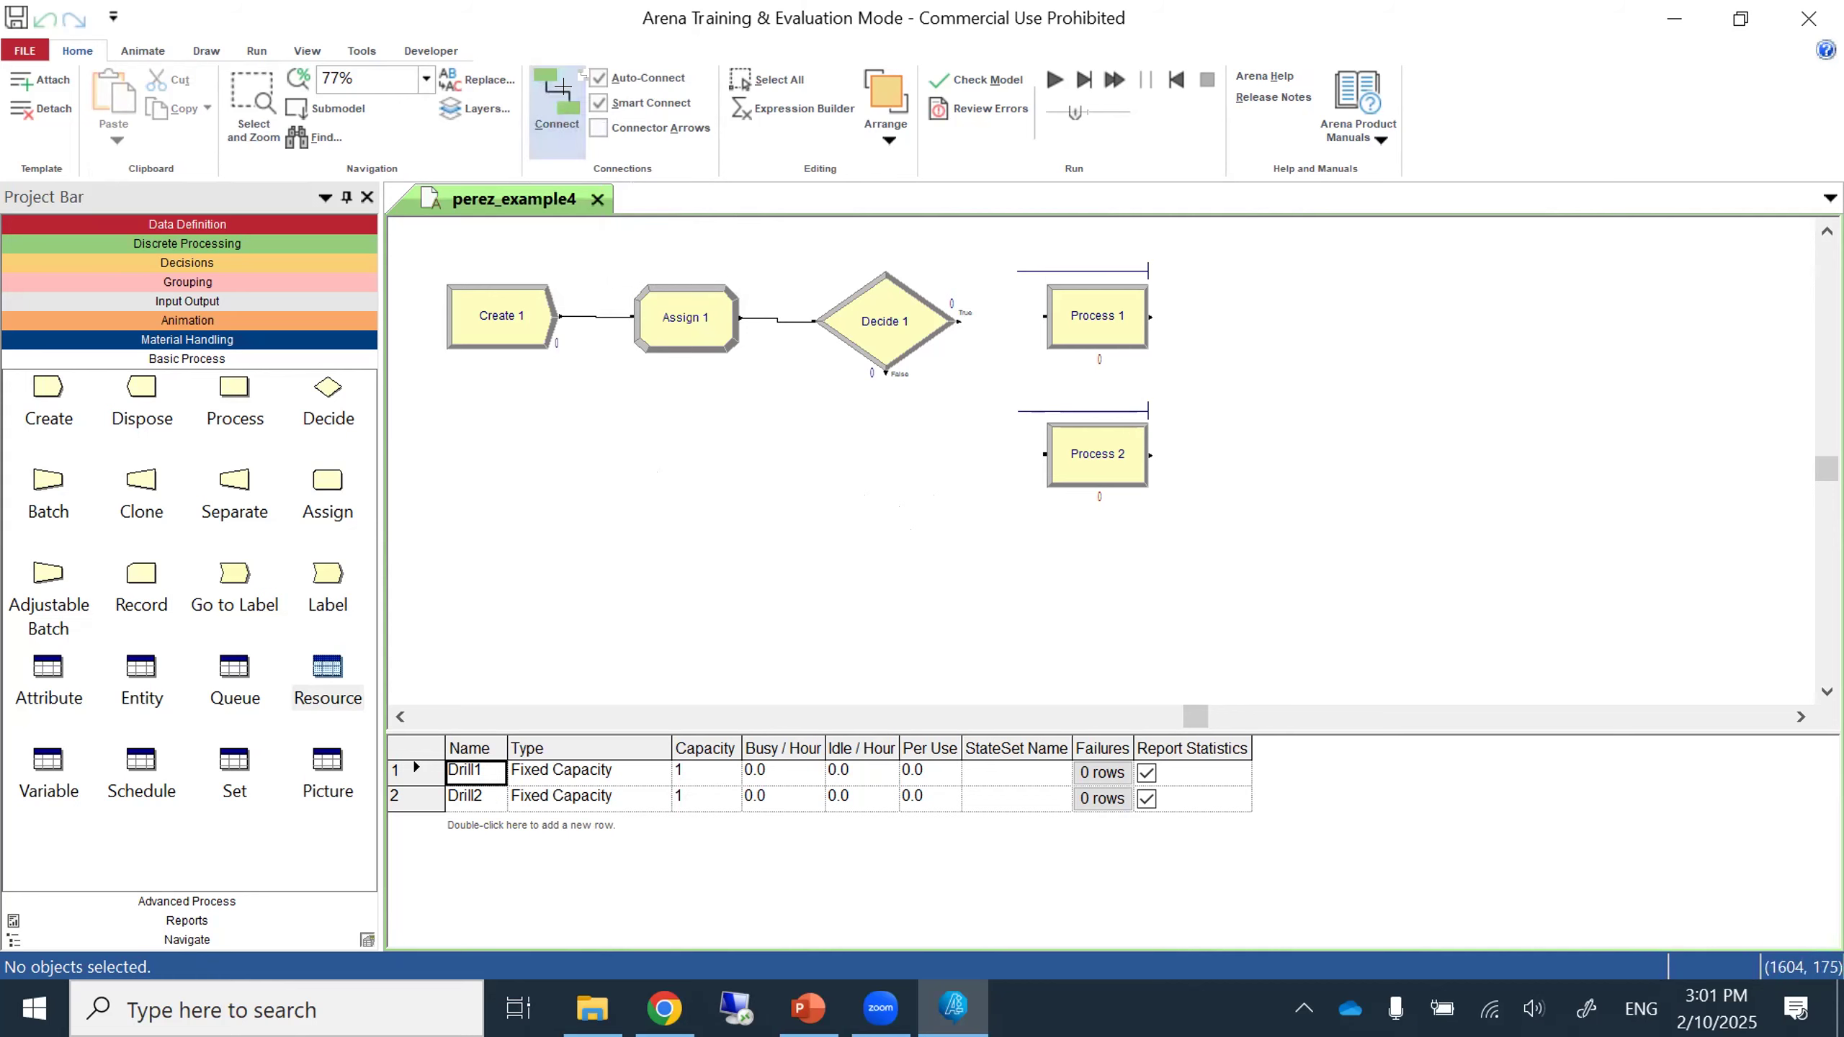
{"action": "left_click", "coordinate": [957, 321]}
{"action": "left_click", "coordinate": [1071, 331]}
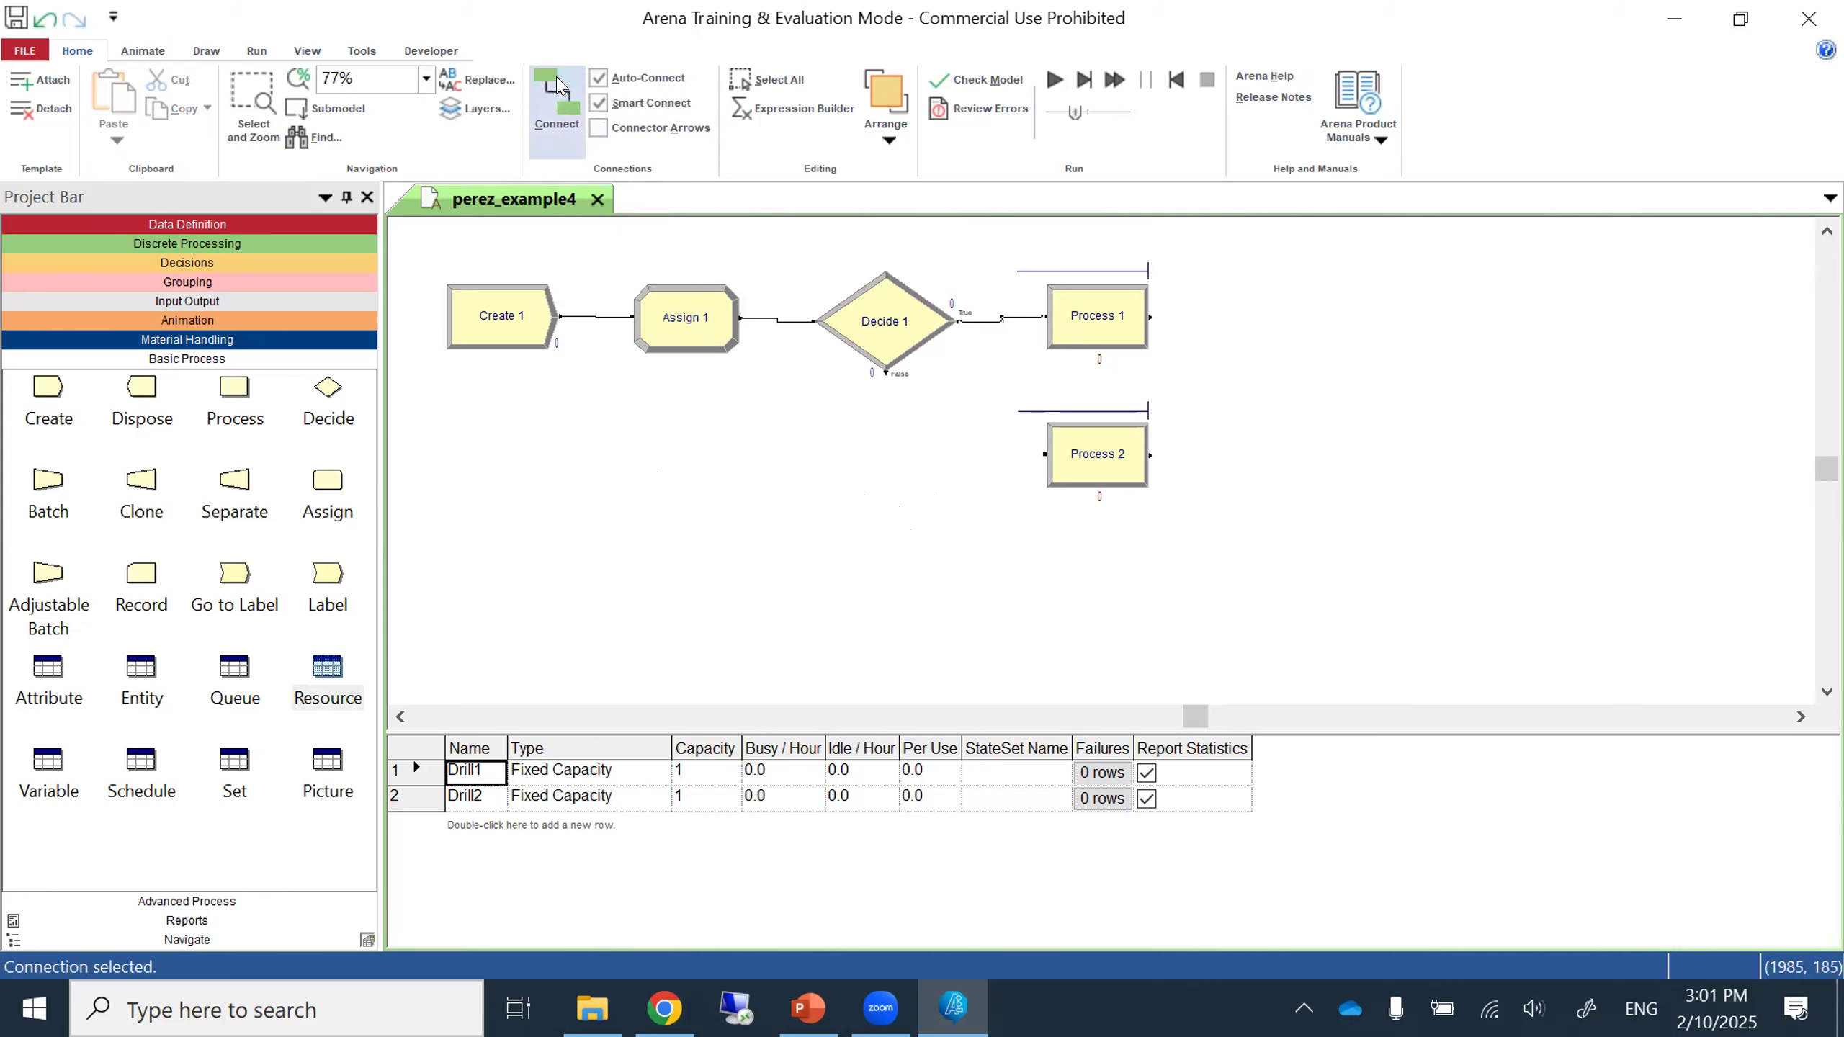
{"action": "left_click", "coordinate": [729, 657]}
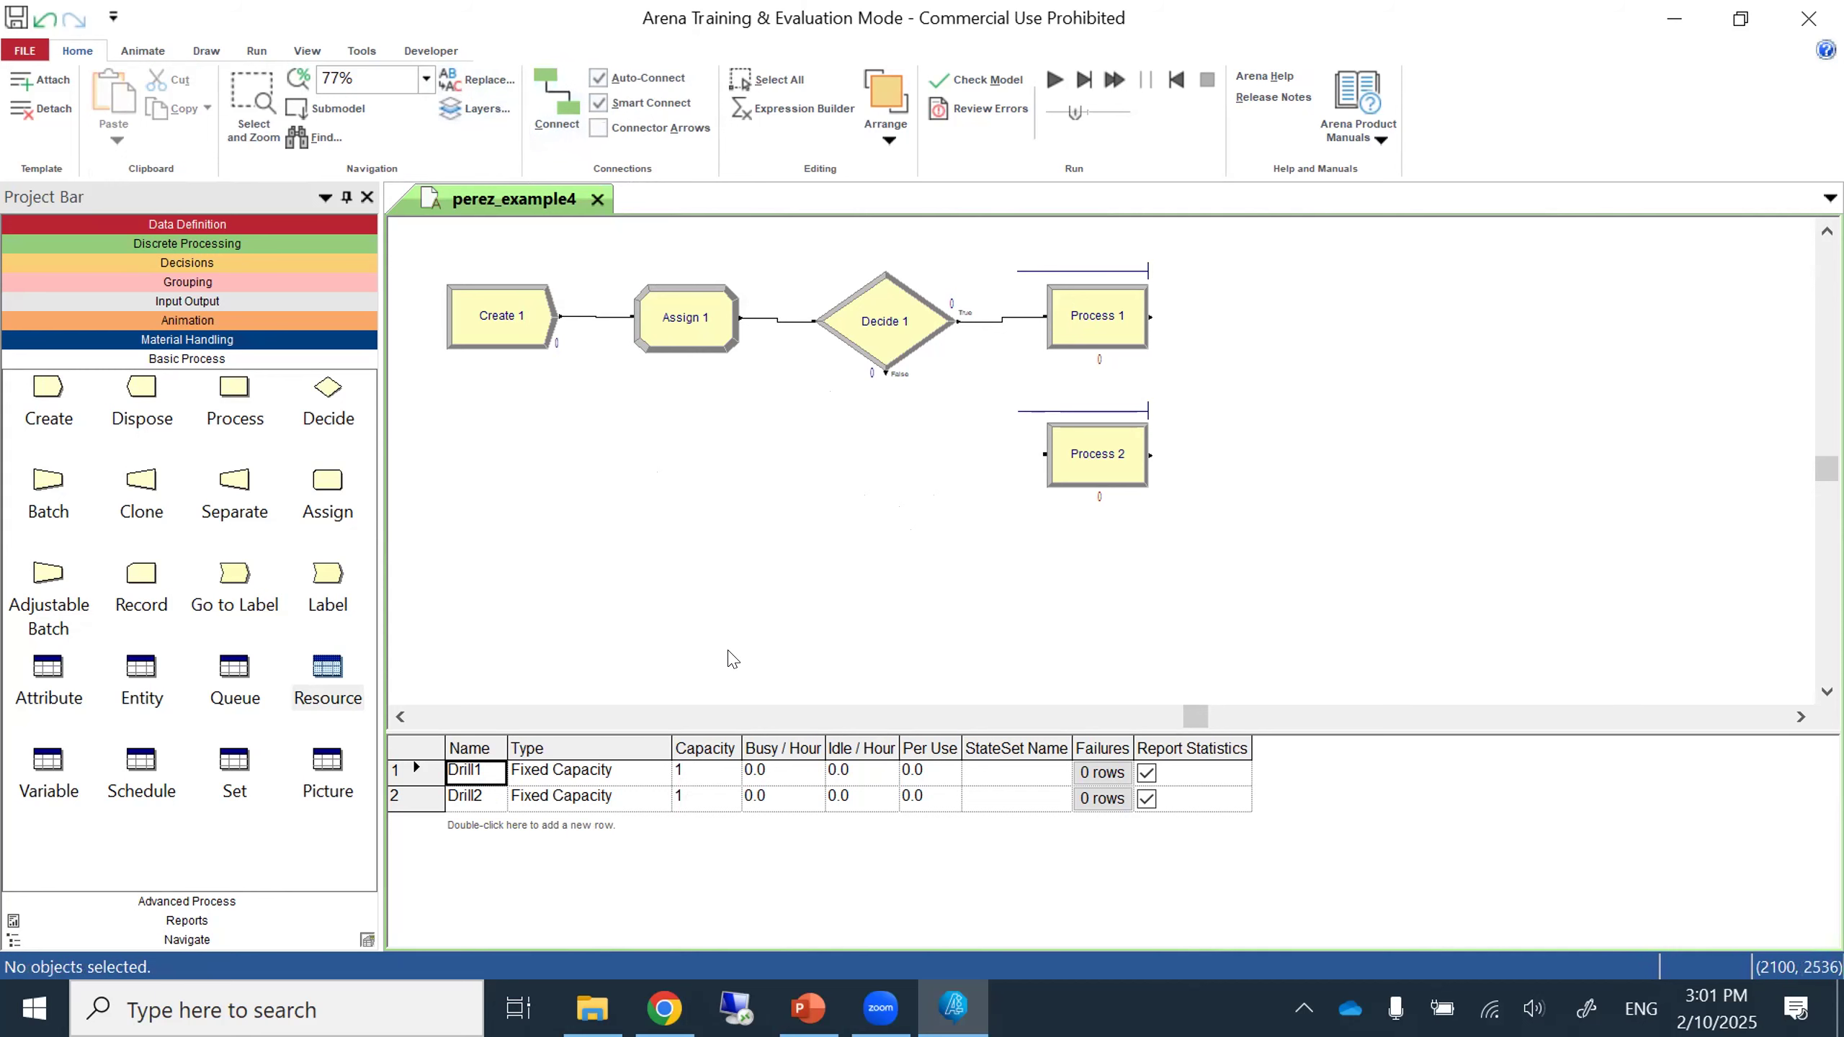
- Recheck the Process 1 module's resource and delay settings and close them without changes
{"action": "left_click", "coordinate": [1114, 311]}
{"action": "double_click", "coordinate": [1115, 311]}
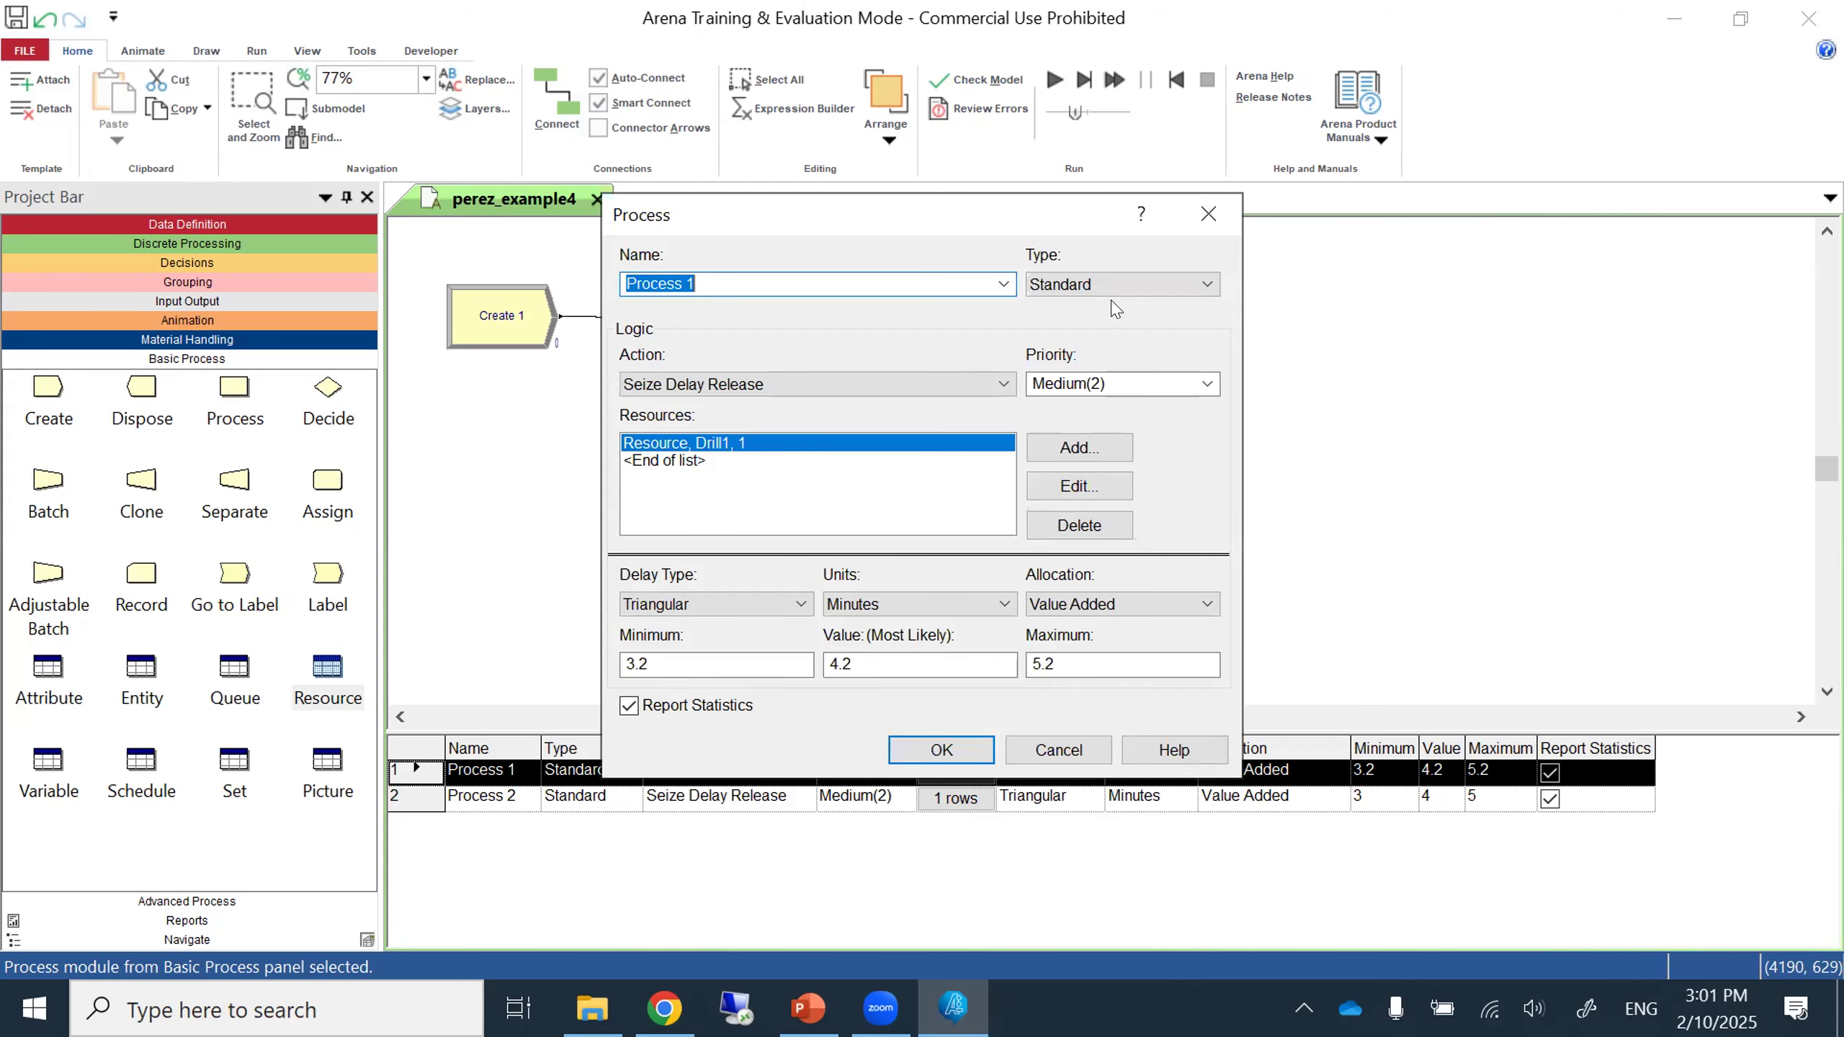
{"action": "left_click", "coordinate": [1024, 749]}
{"action": "left_click", "coordinate": [786, 435]}
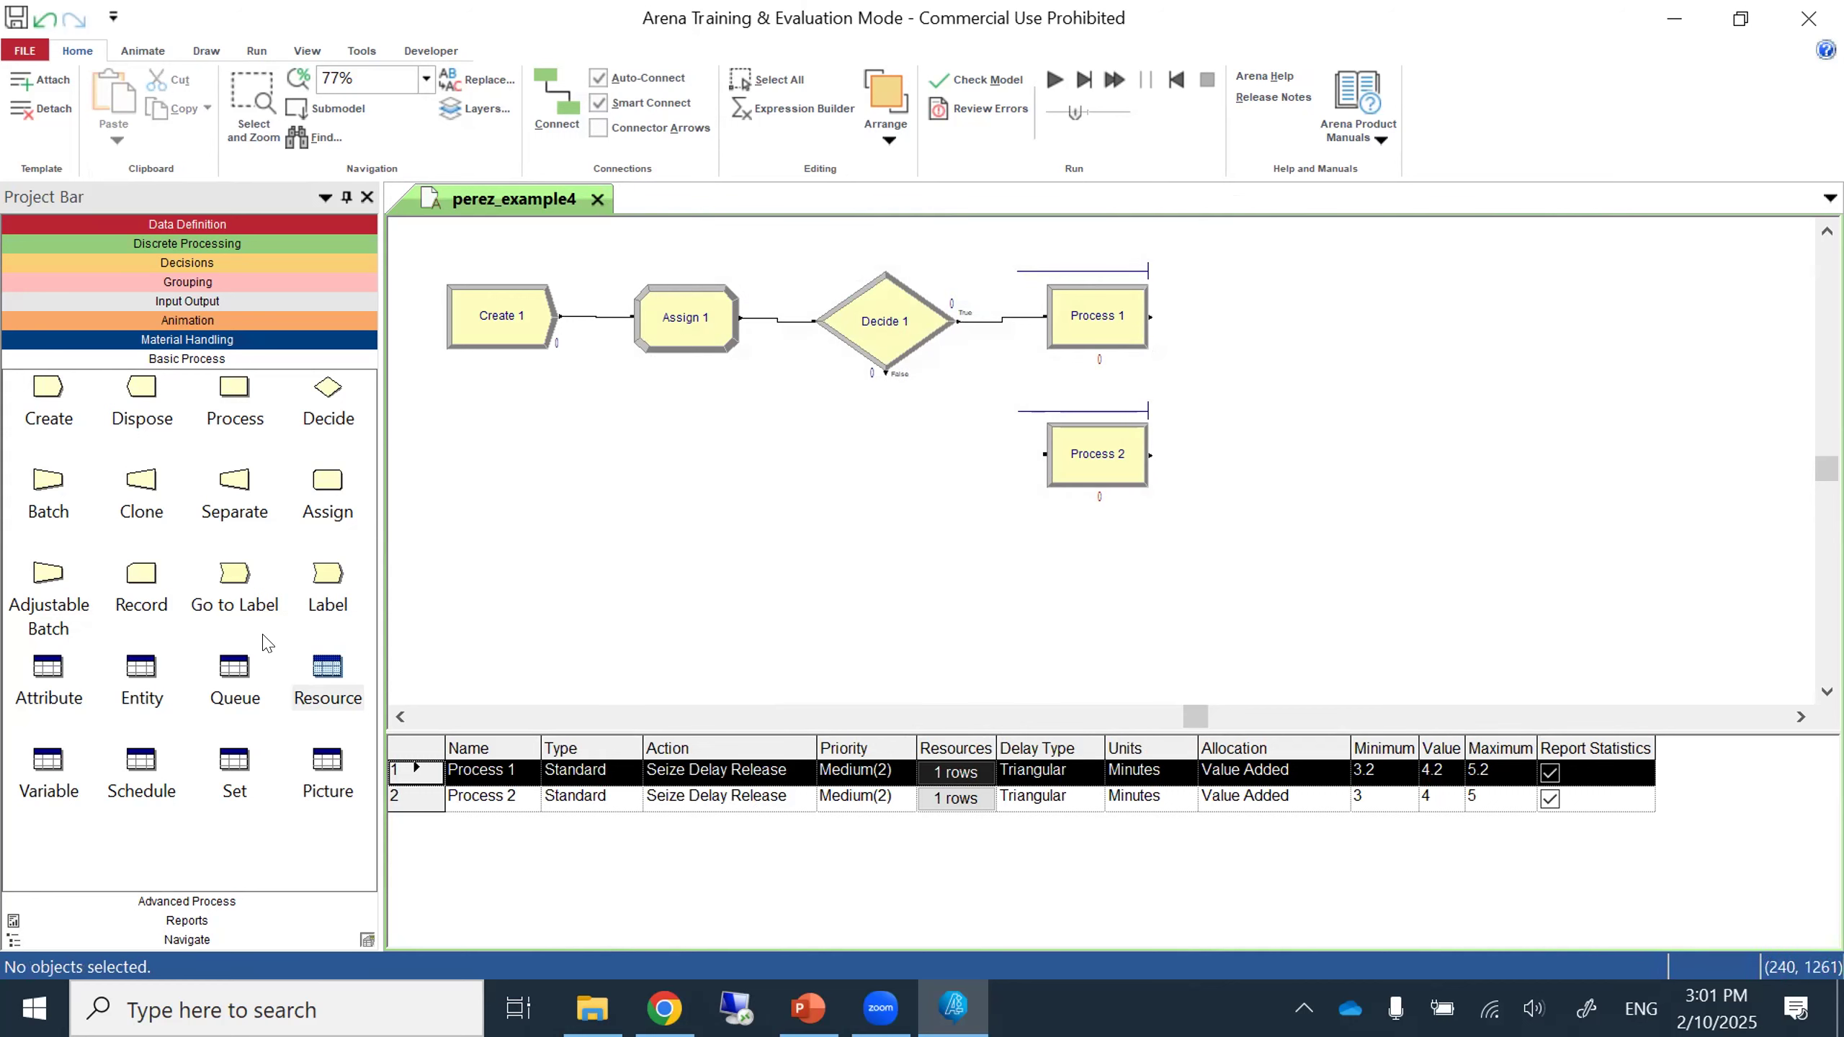
{"action": "right_click", "coordinate": [238, 837]}
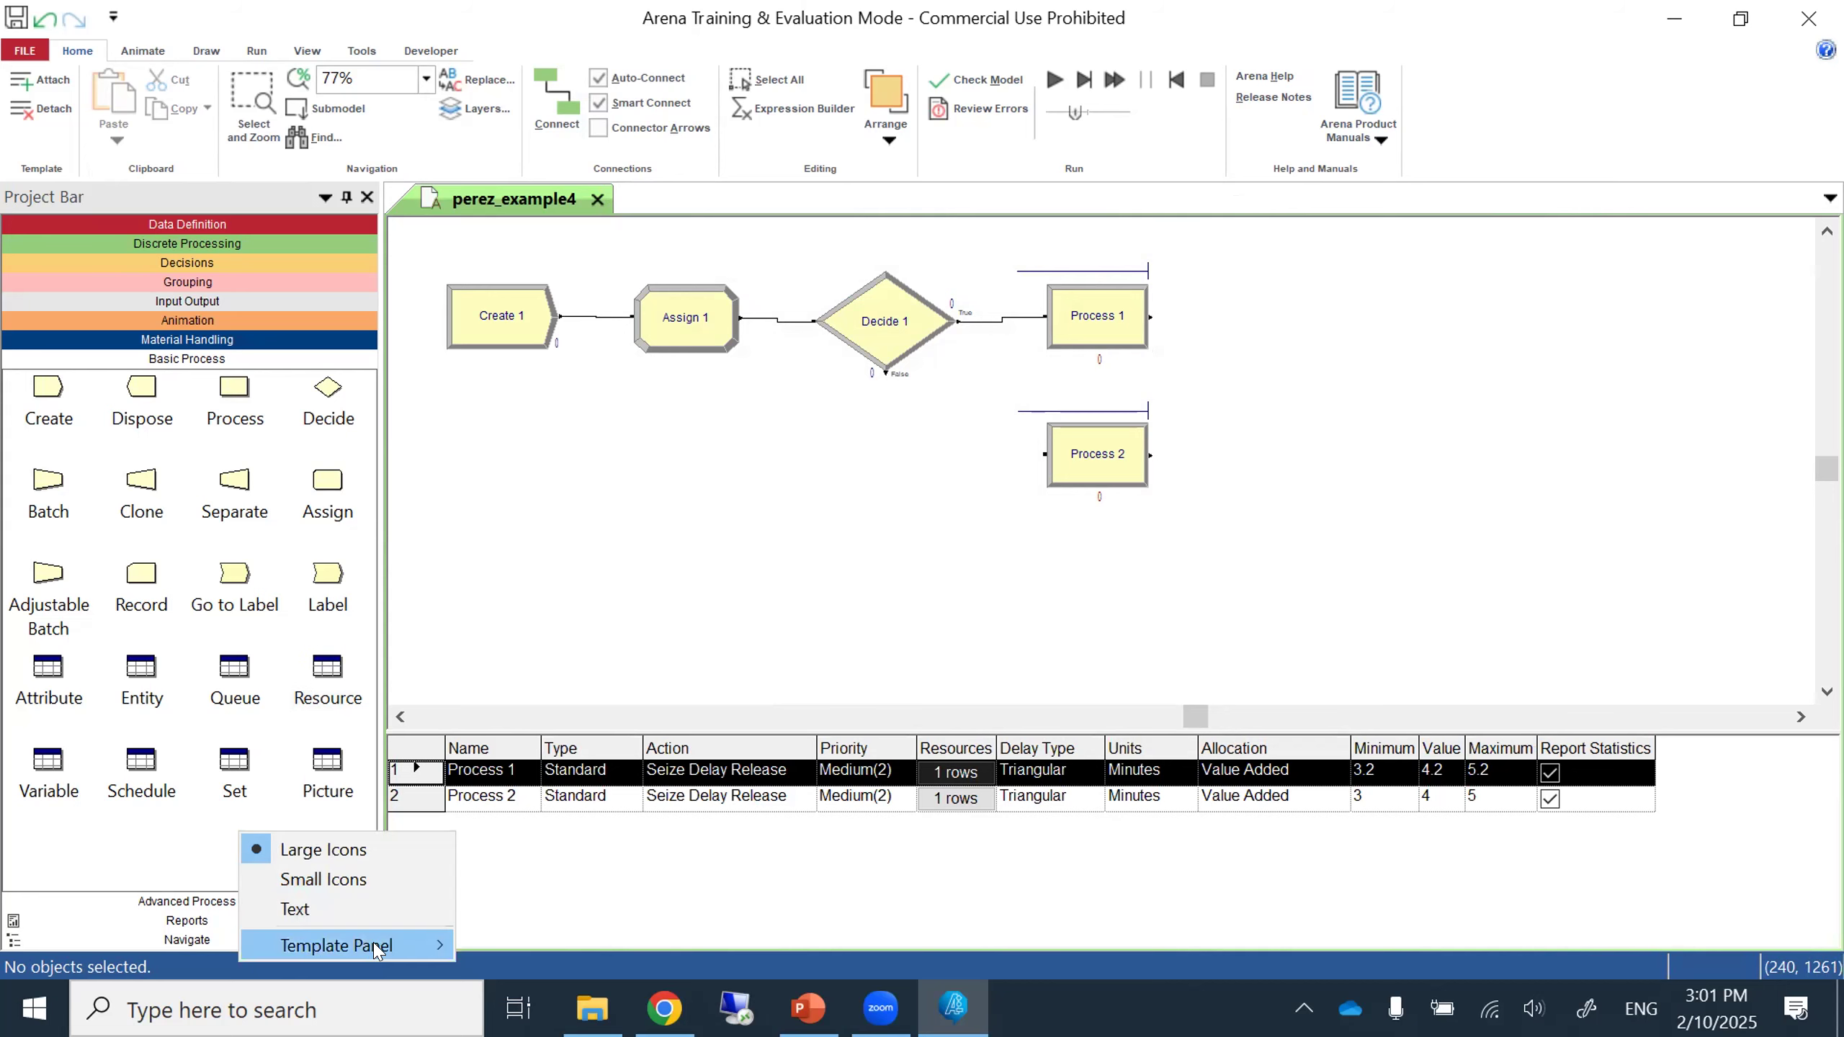
{"action": "mouse_move", "coordinate": [374, 946]}
{"action": "left_click", "coordinate": [561, 933]}
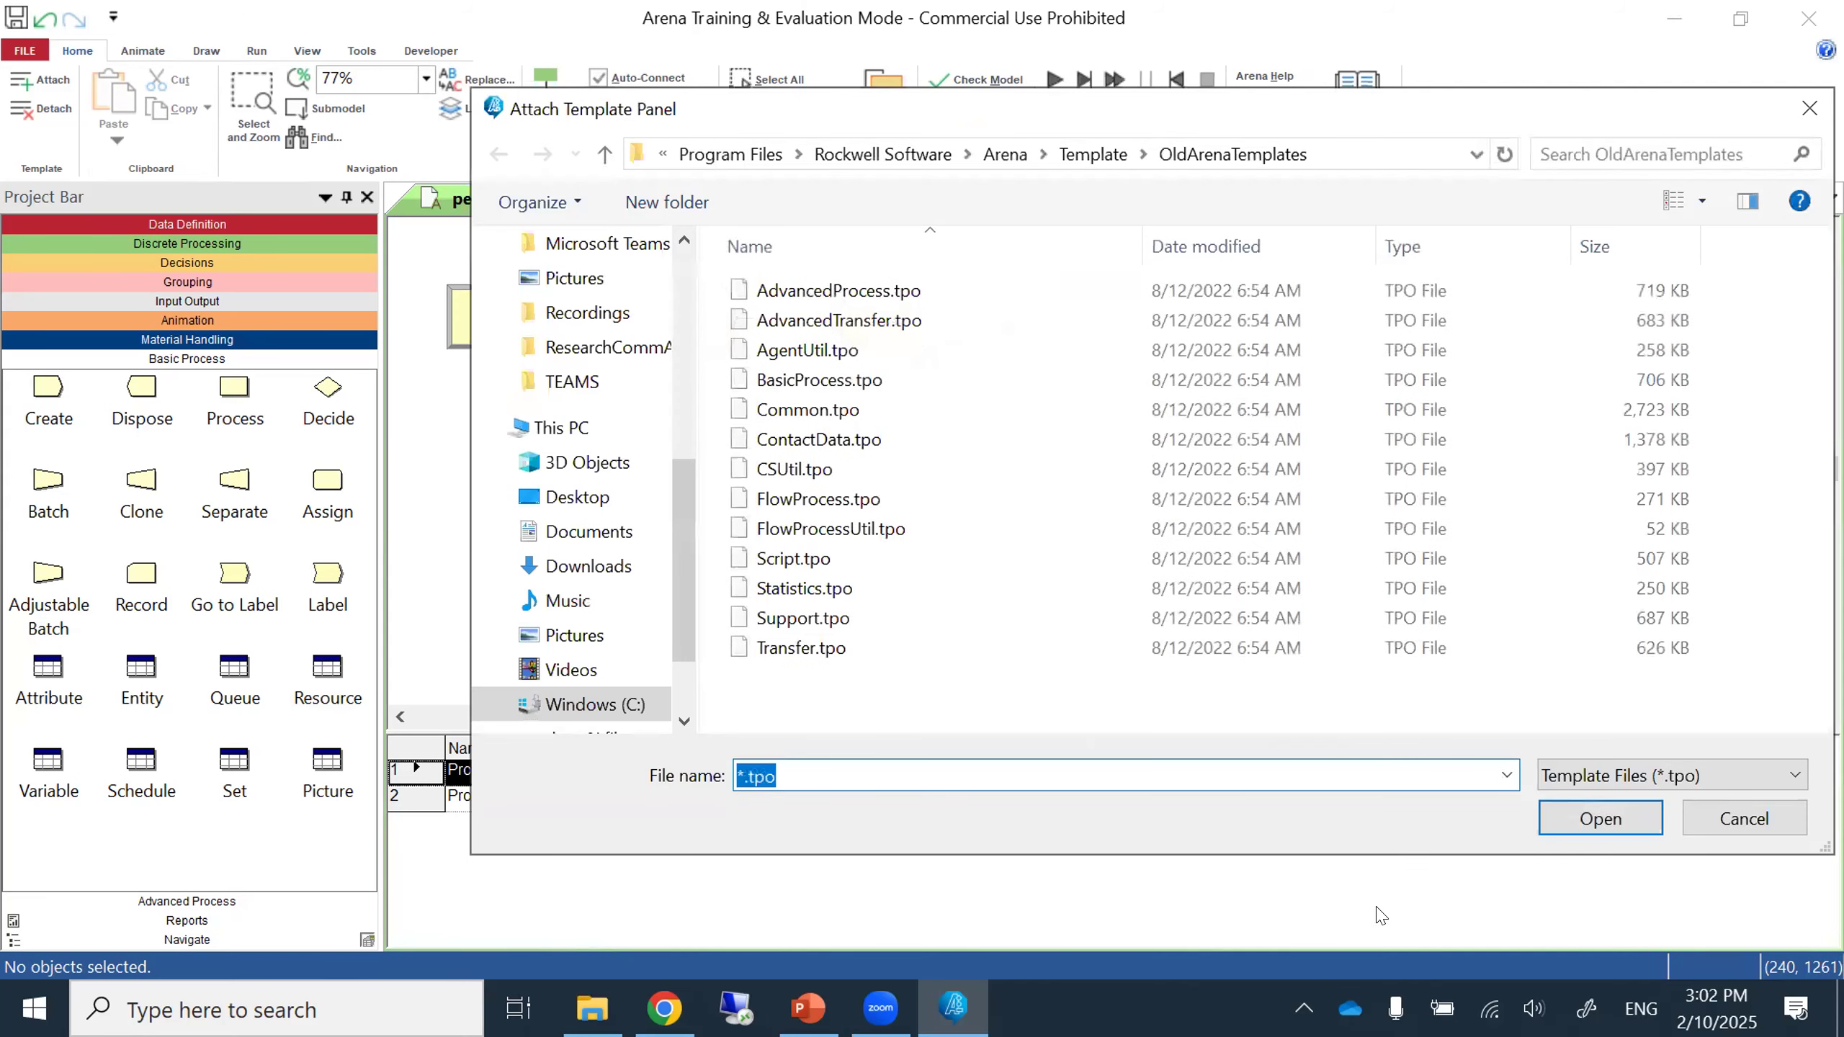
{"action": "left_click", "coordinate": [1726, 826]}
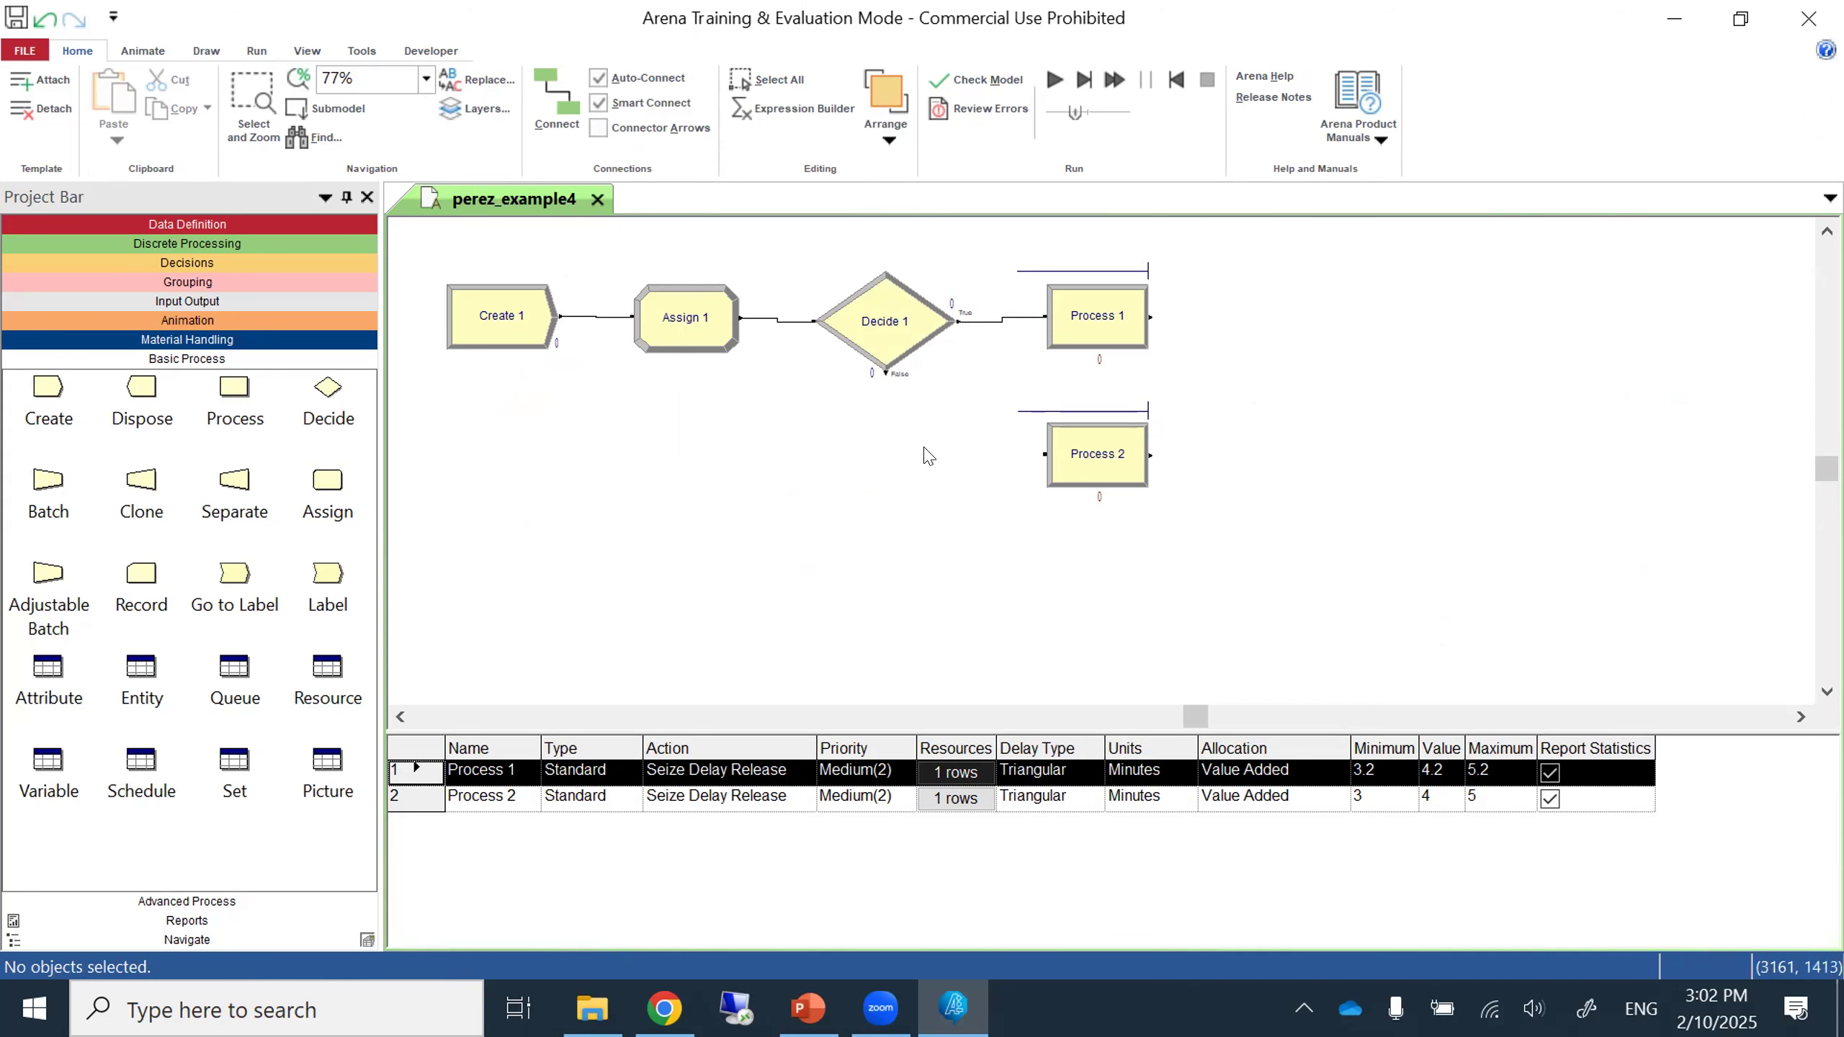
- Review the available action options of the Process 1 module and close it without changes
{"action": "double_click", "coordinate": [1093, 335]}
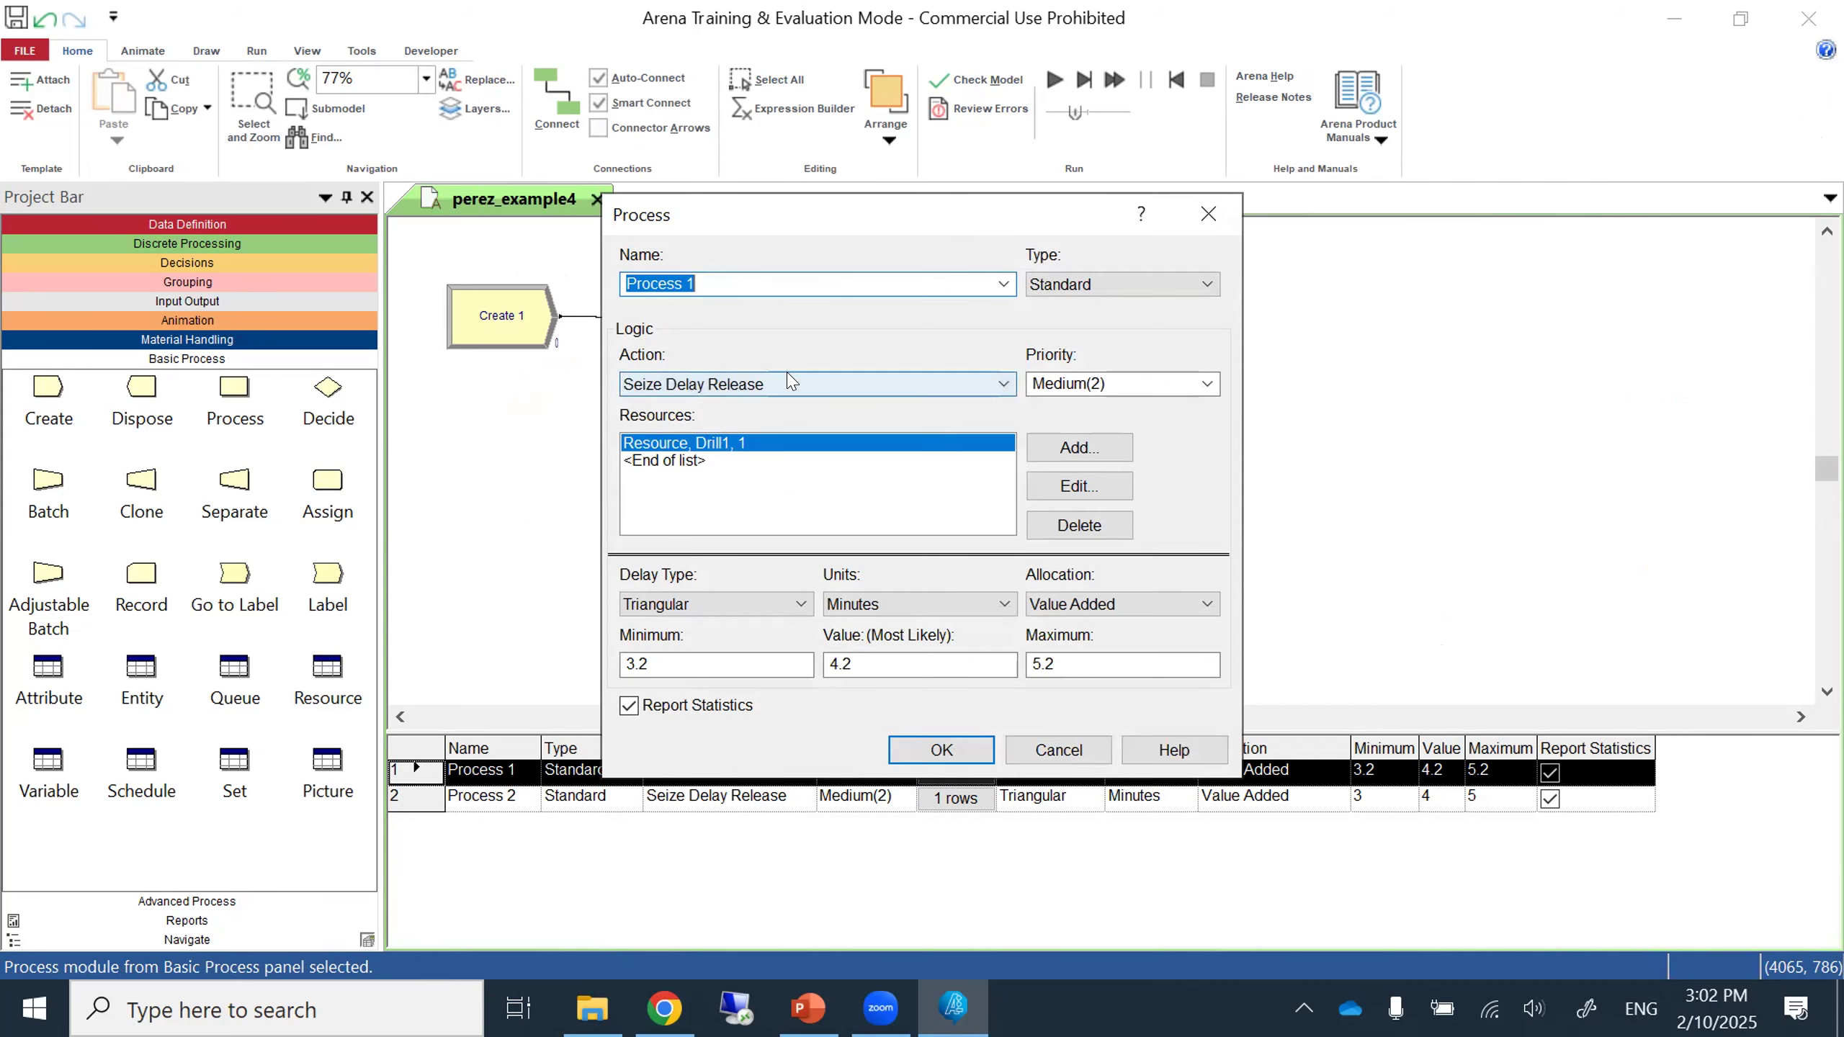
{"action": "left_click", "coordinate": [790, 381]}
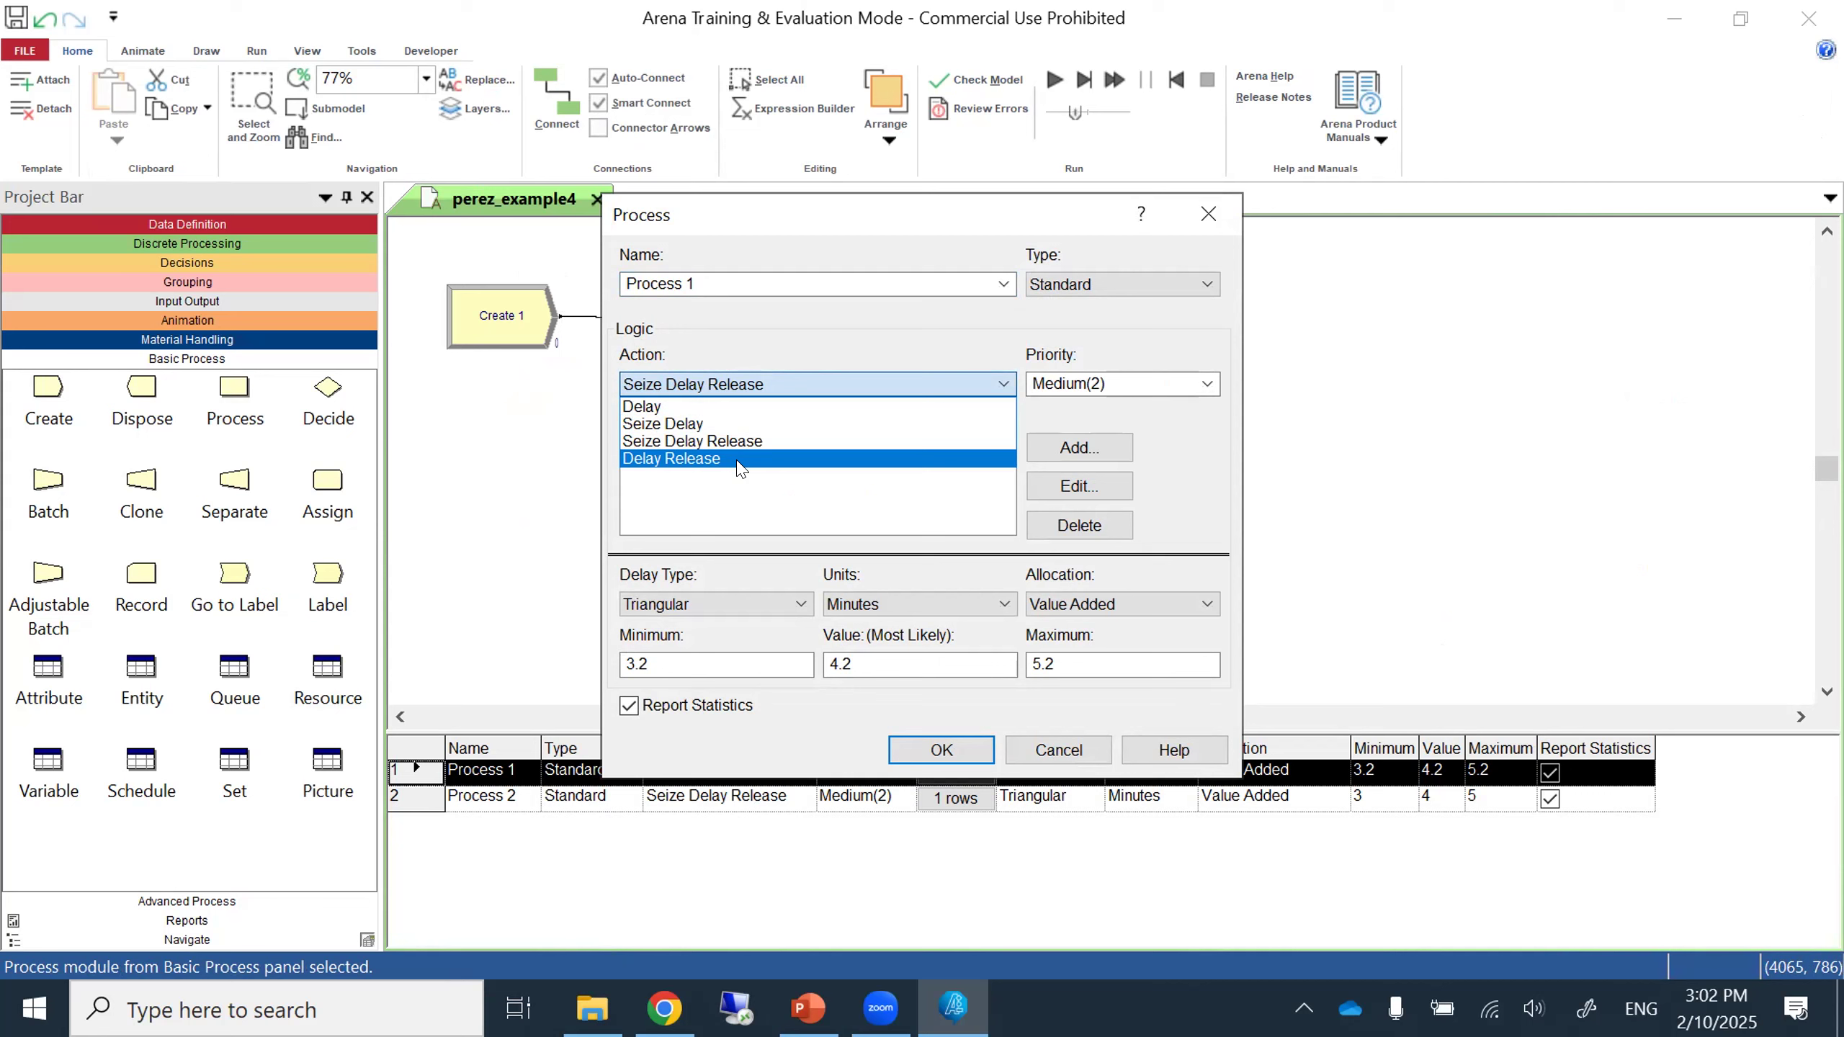
{"action": "left_click", "coordinate": [1042, 750]}
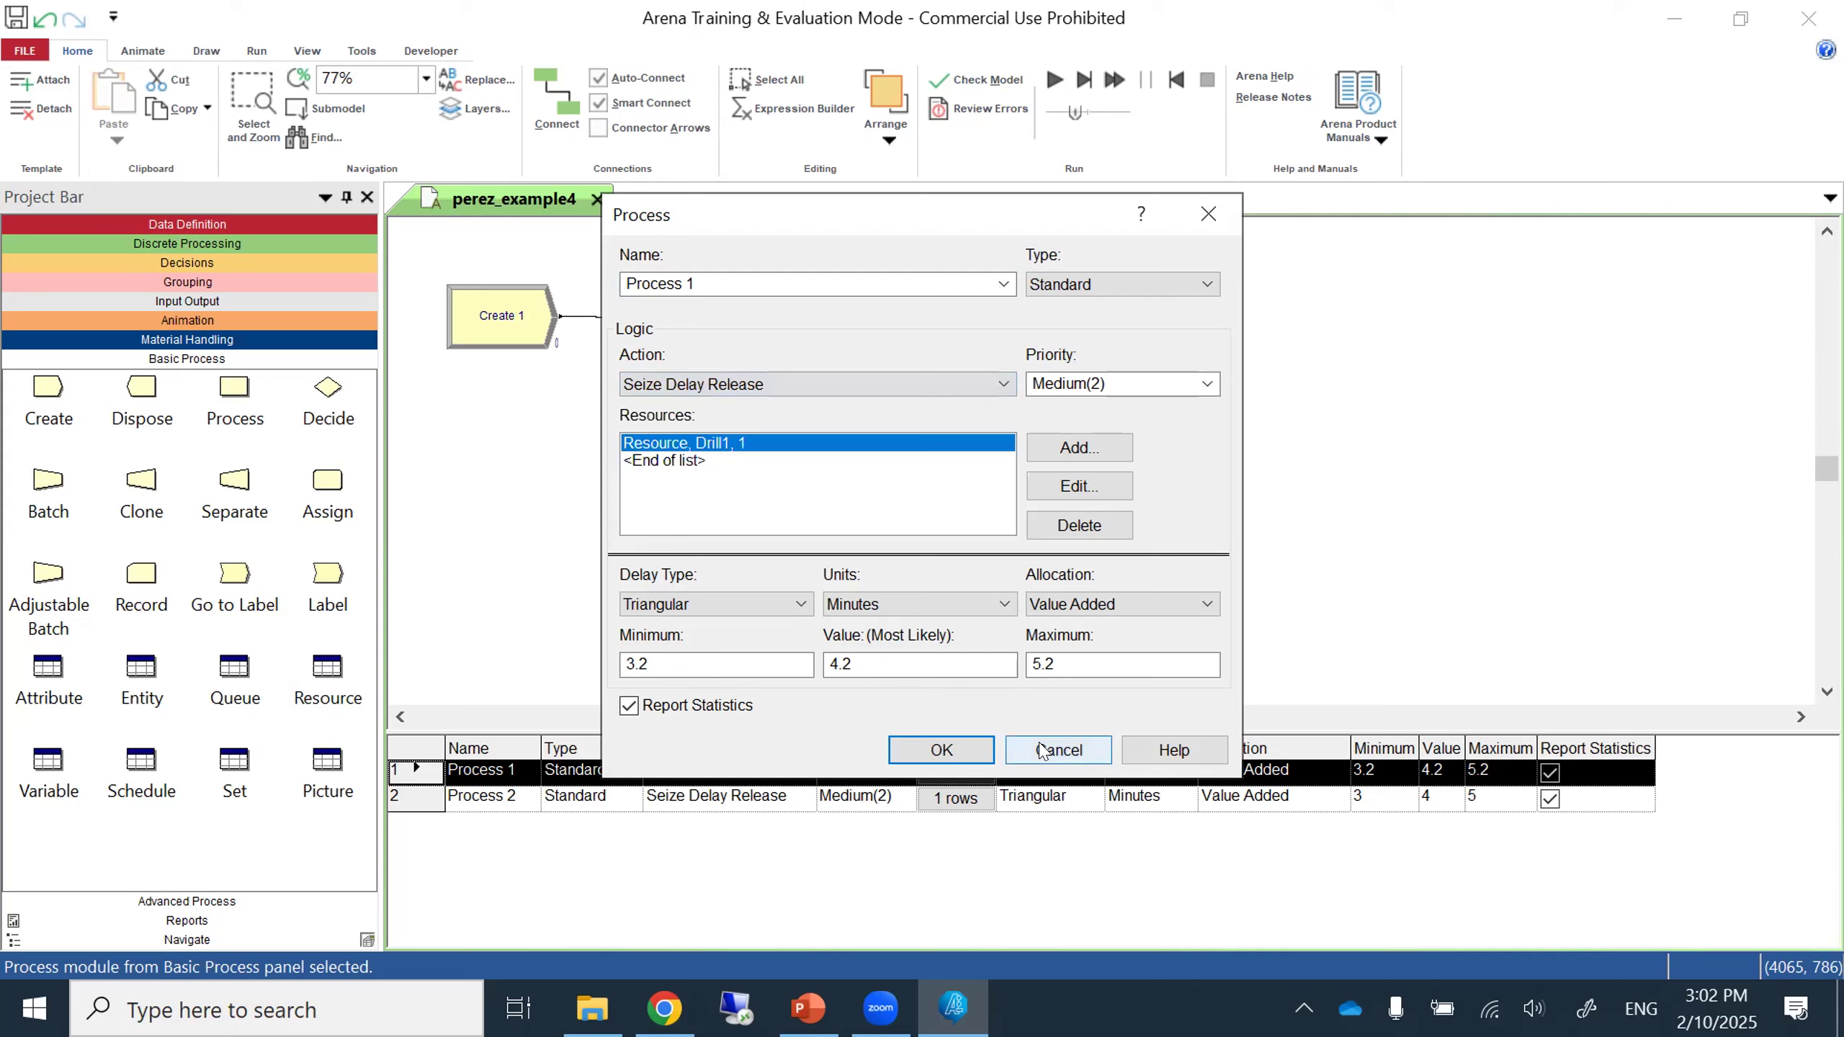
{"action": "left_click", "coordinate": [1042, 751]}
{"action": "left_click", "coordinate": [1014, 585]}
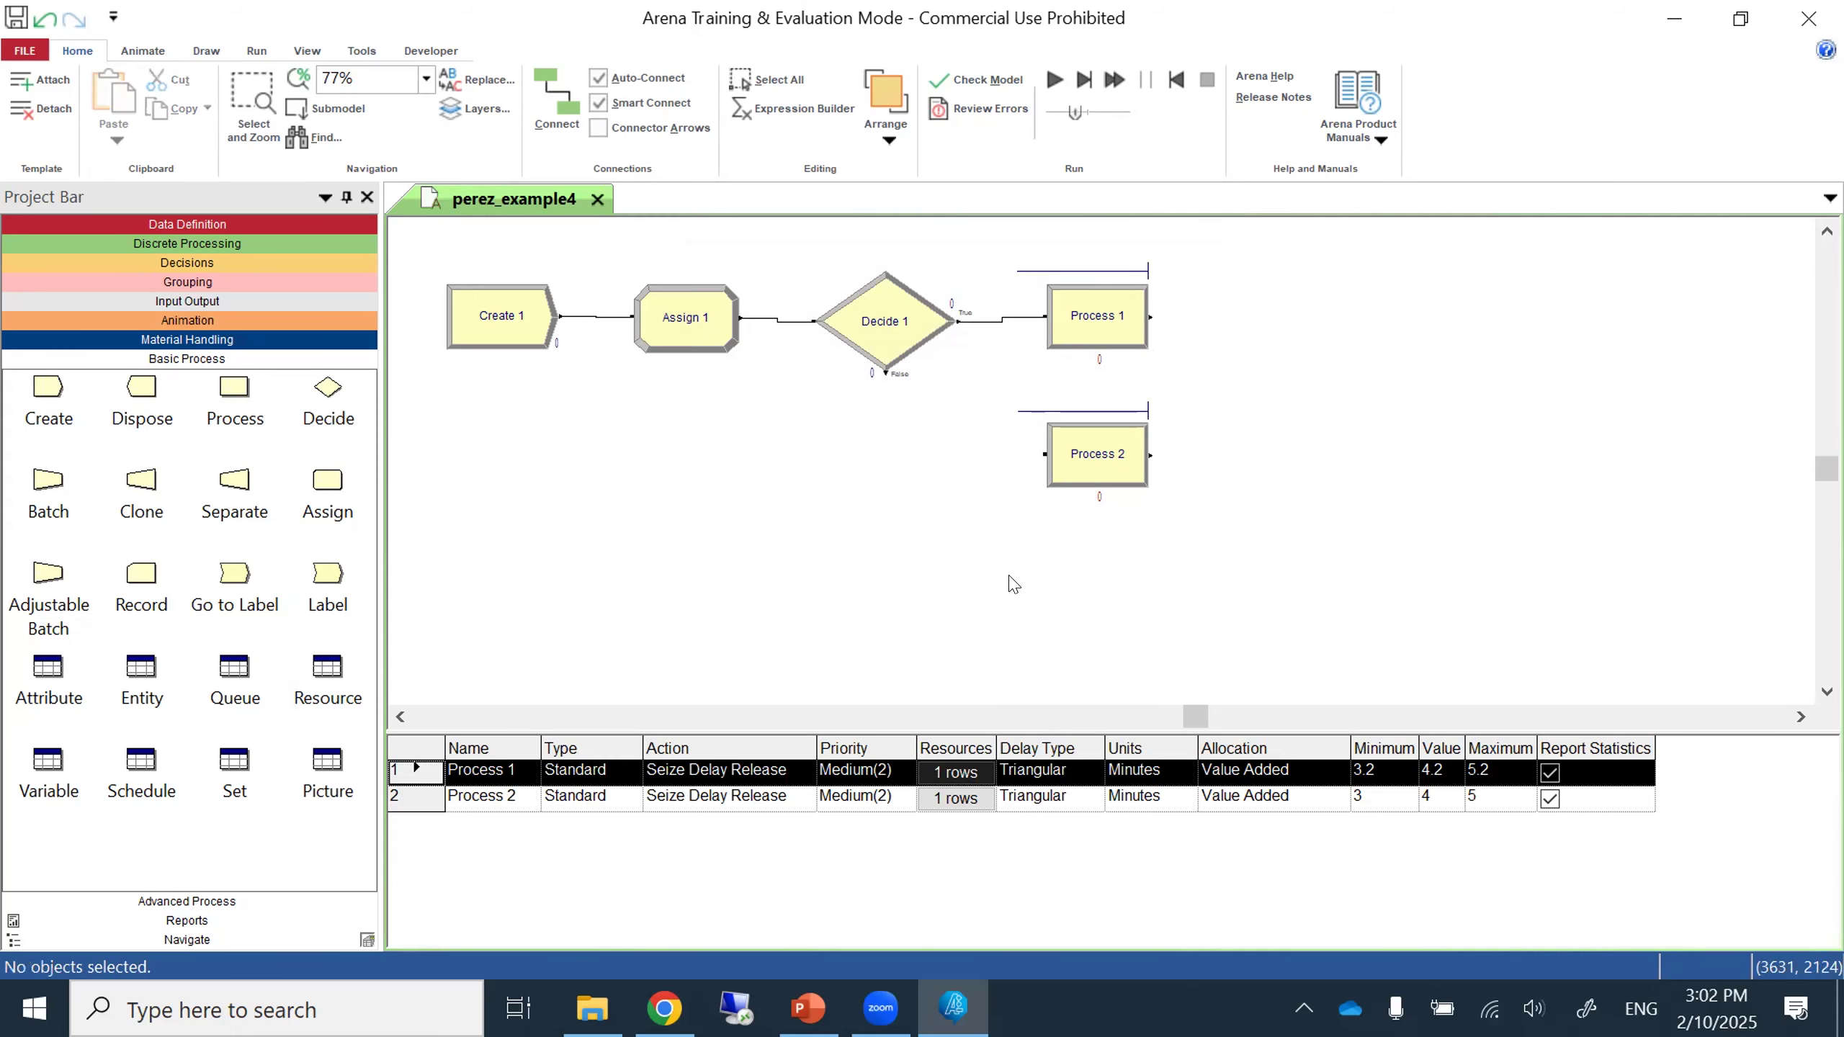
- Connect the False exit of Decide 1 to the entry of Process 2
{"action": "left_click", "coordinate": [556, 94]}
{"action": "left_click", "coordinate": [885, 372]}
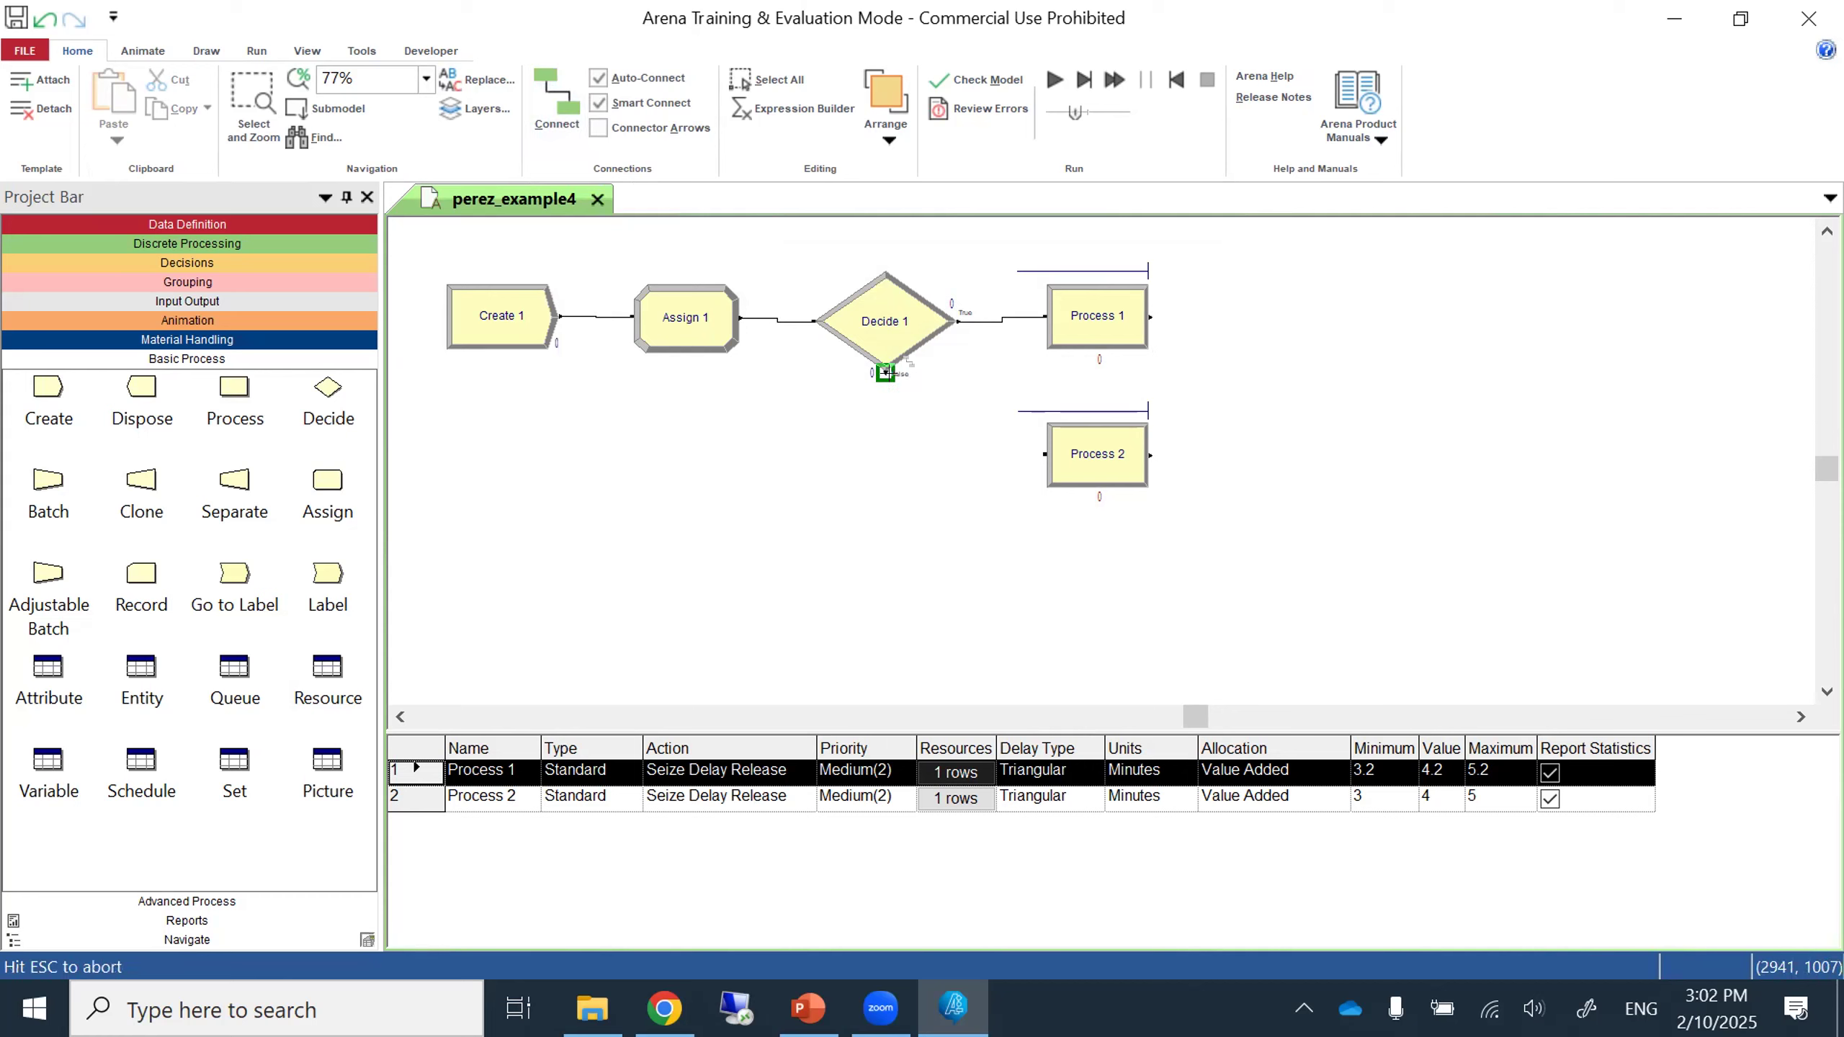
{"action": "left_click", "coordinate": [1045, 454]}
{"action": "left_click", "coordinate": [993, 573]}
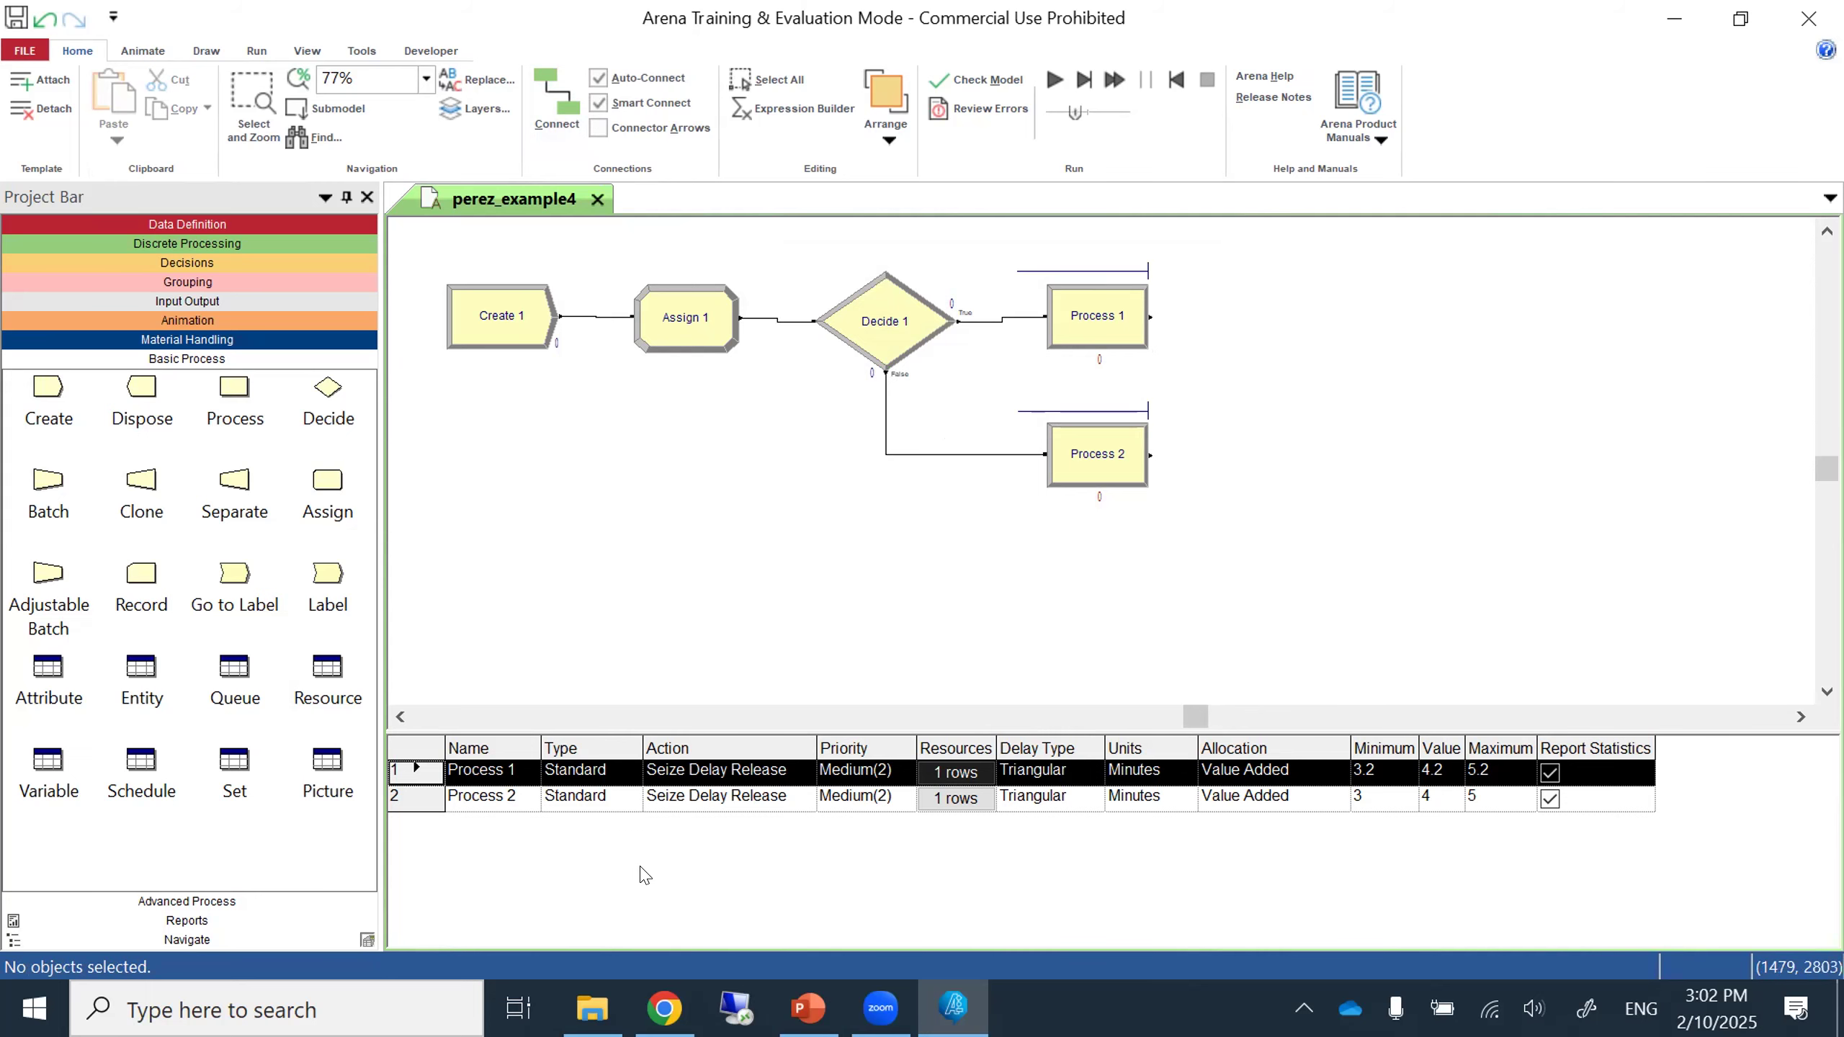
- Switch to PowerPoint to check the example slide's experiment questions and return to the Arena model
{"action": "left_click", "coordinate": [811, 1005]}
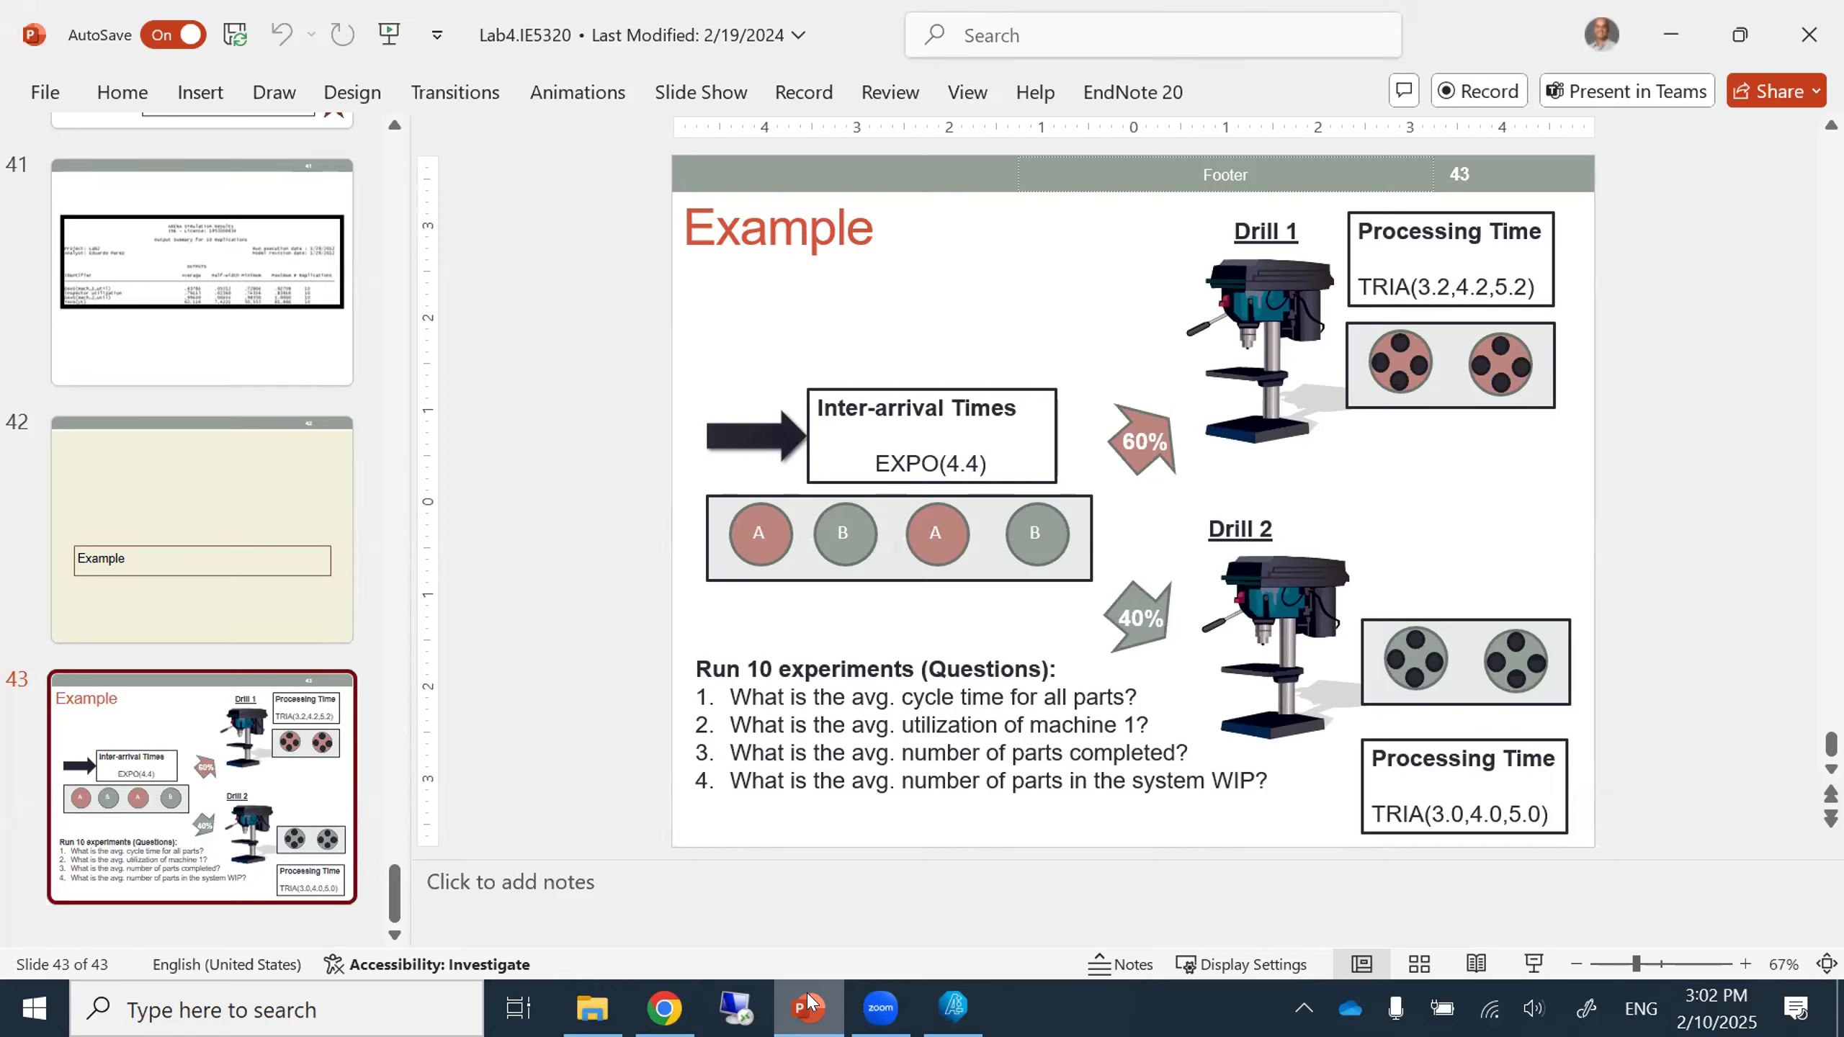
{"action": "left_click", "coordinate": [808, 1004]}
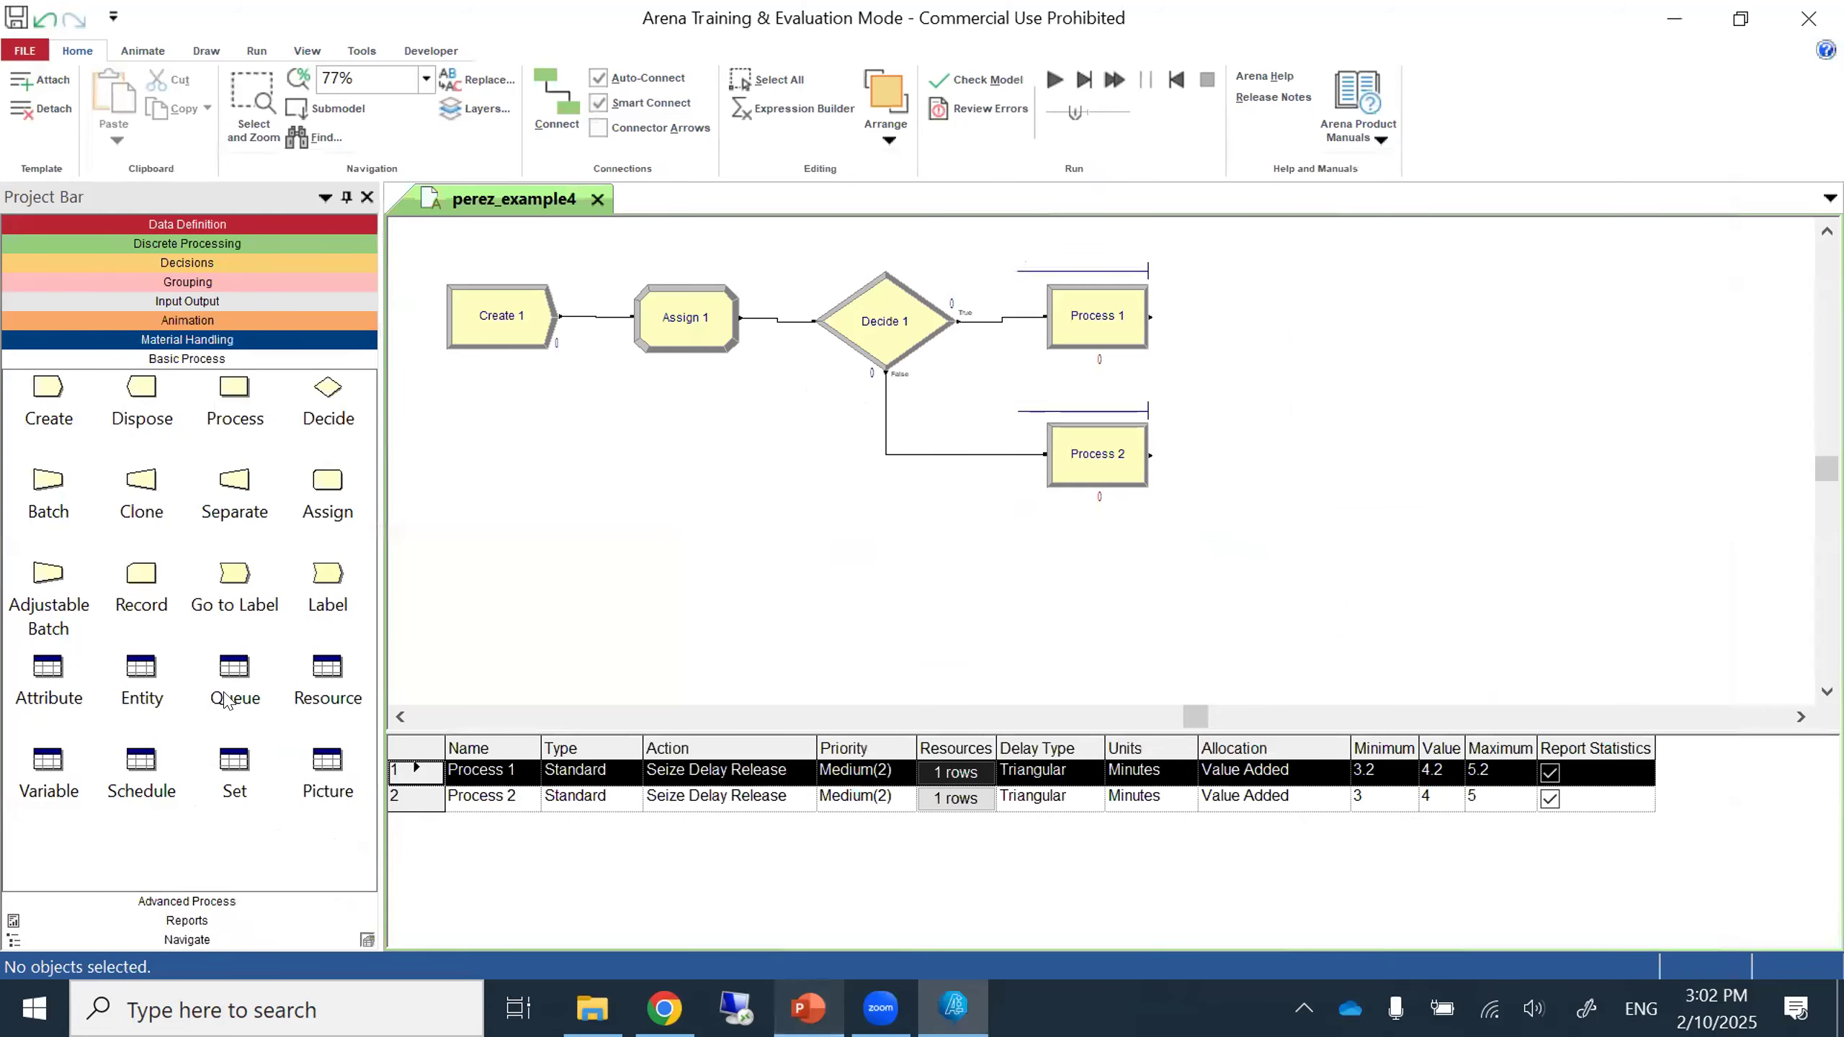
- Place a Record module after the two Process modules and connect the exits of Process 1 and Process 2 to it
{"action": "left_click_drag", "start_coordinate": [143, 575], "coordinate": [1222, 356]}
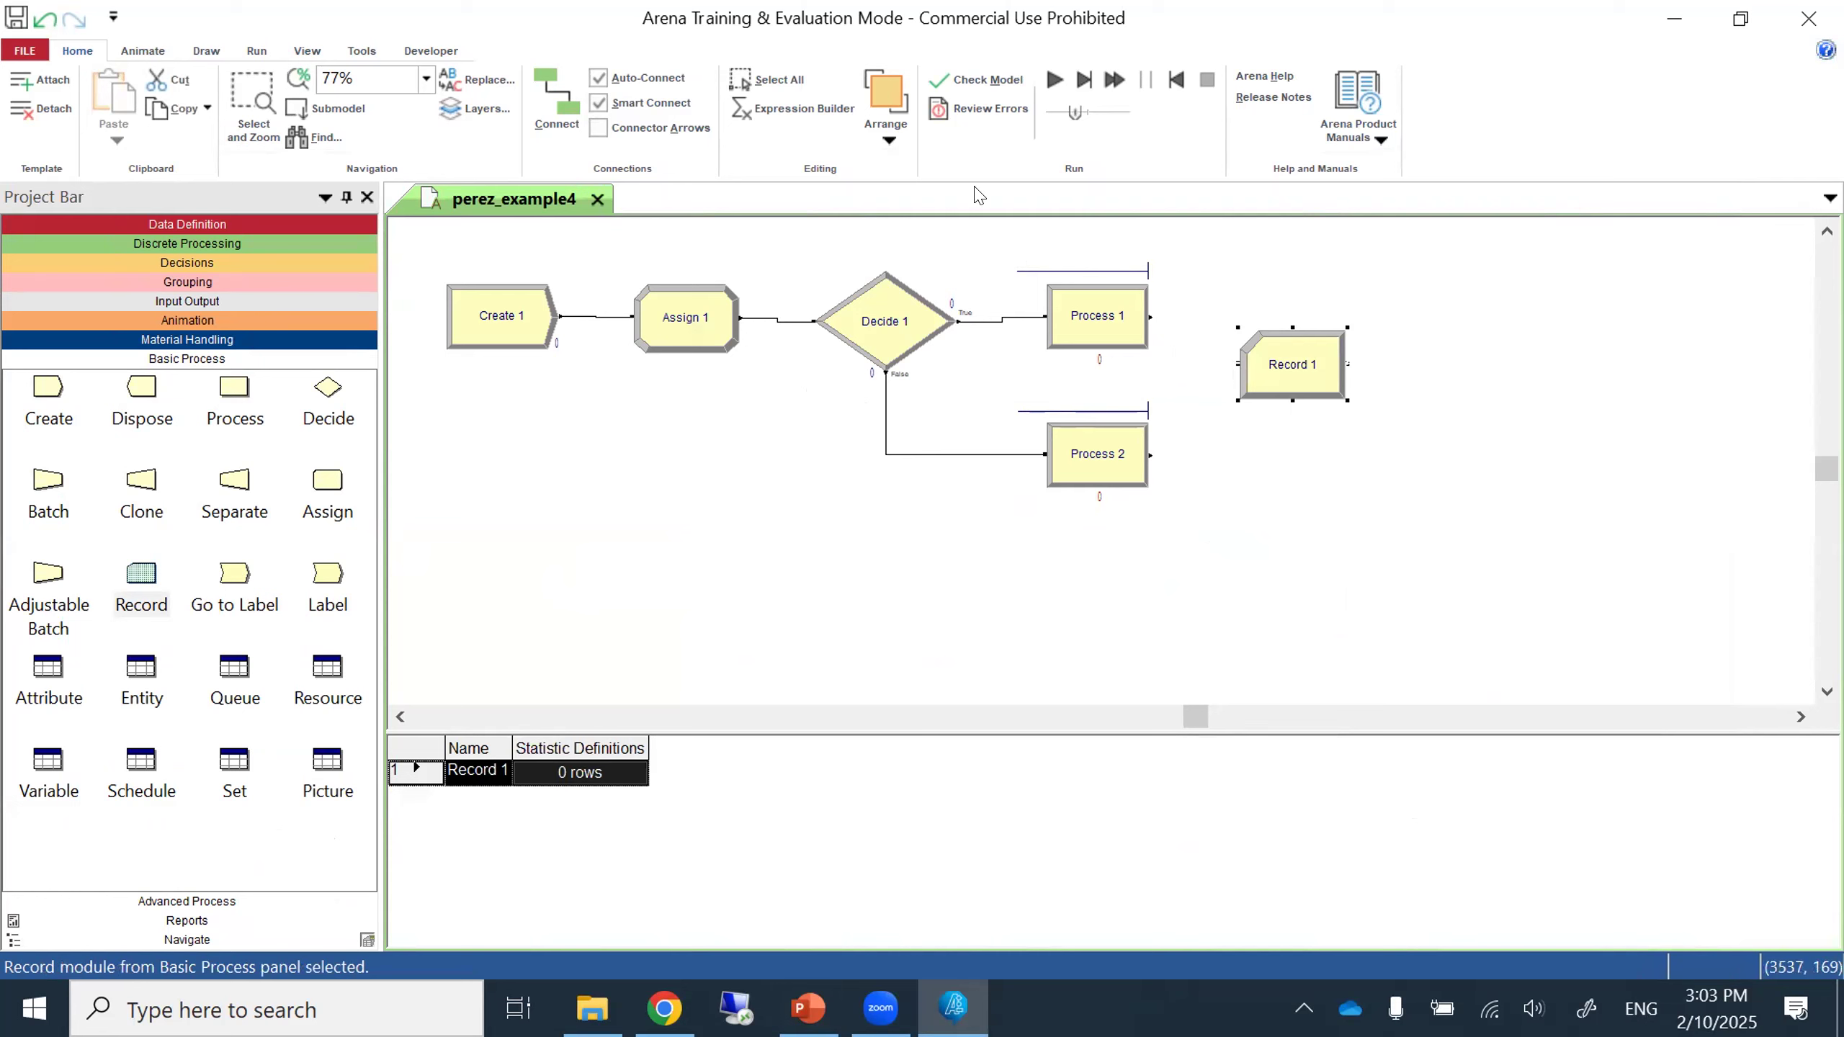
{"action": "left_click", "coordinate": [557, 95]}
{"action": "left_click", "coordinate": [1150, 316]}
{"action": "left_click", "coordinate": [1237, 363]}
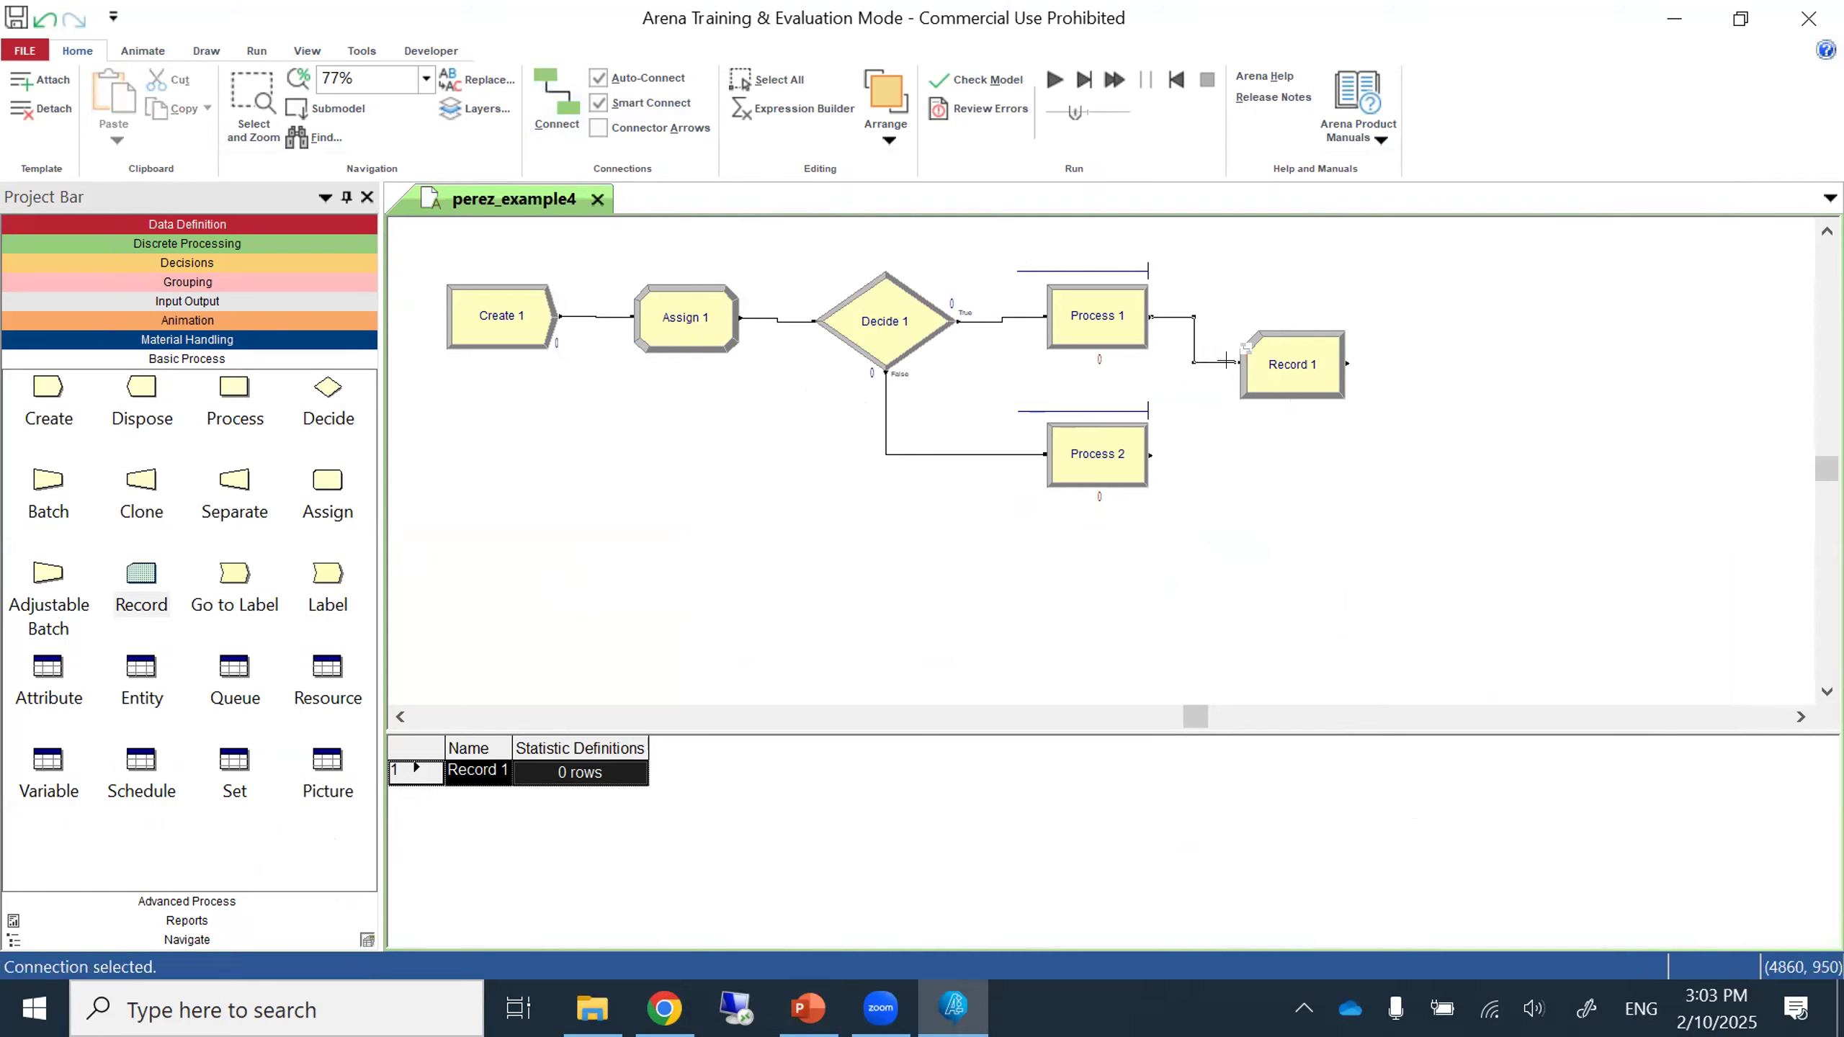
{"action": "left_click", "coordinate": [565, 101]}
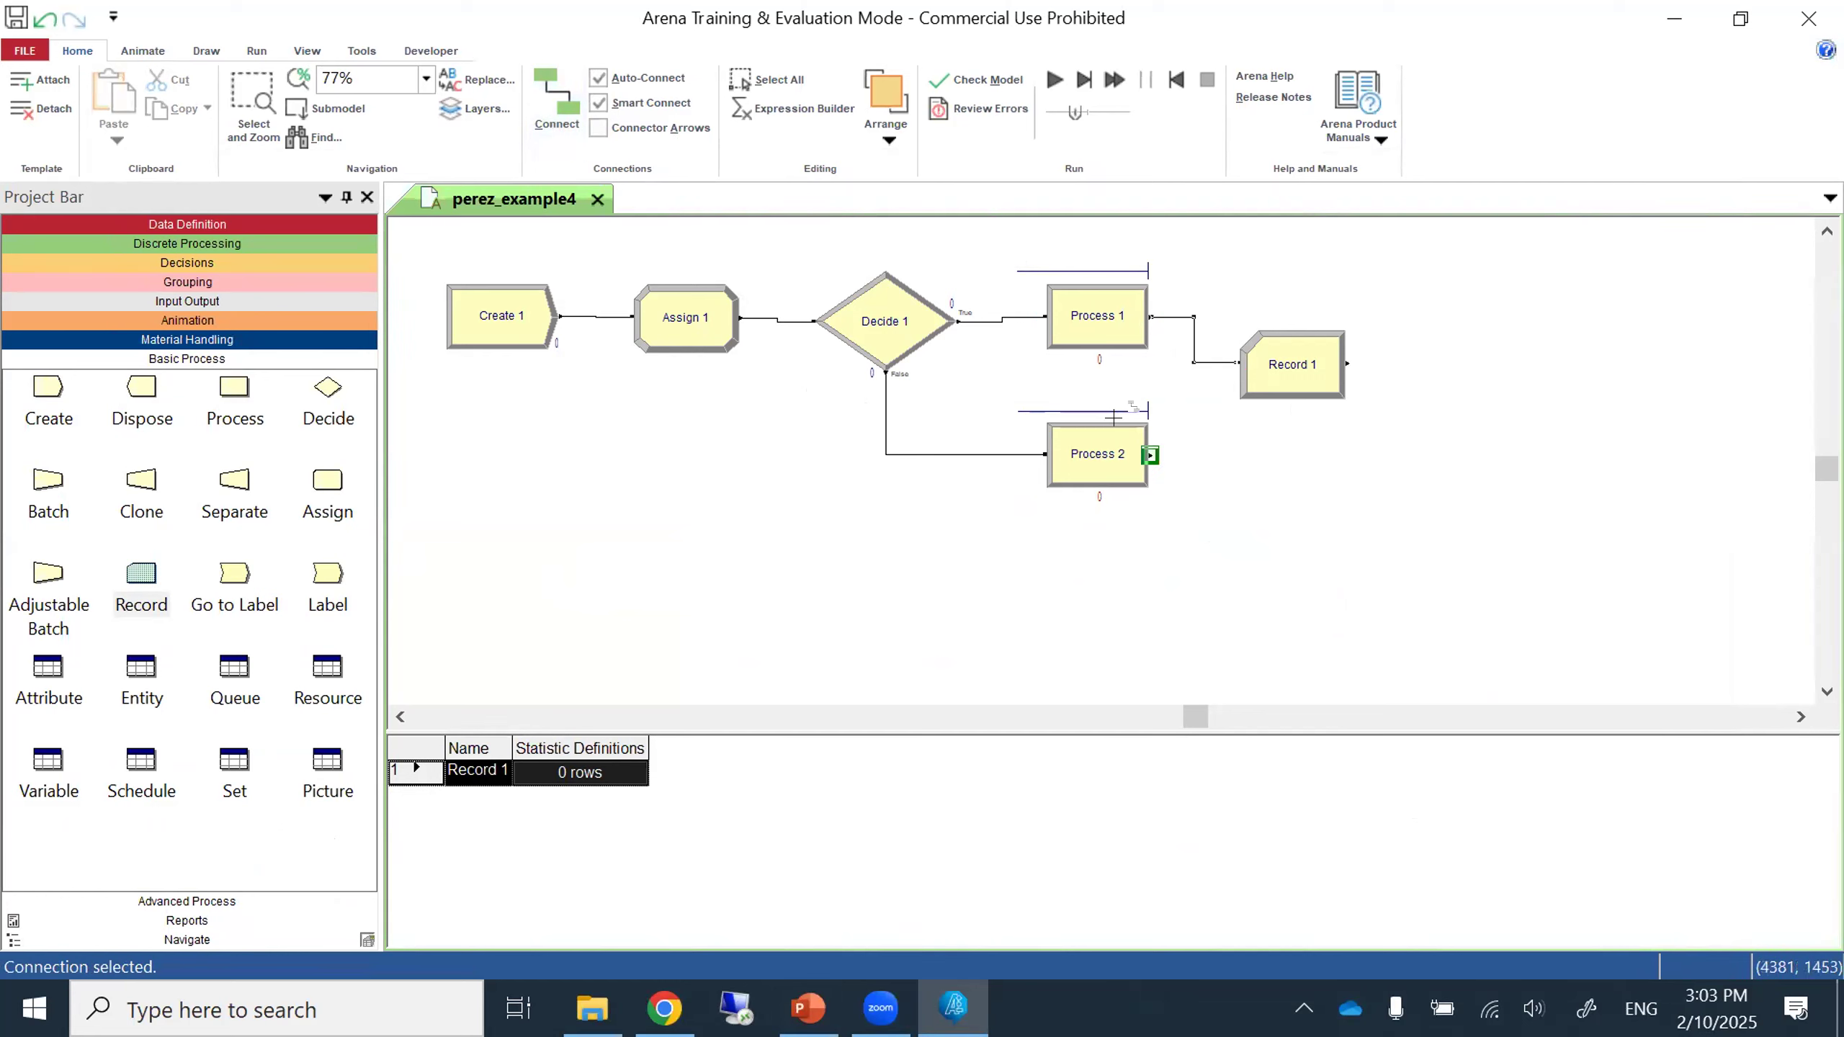
{"action": "left_click", "coordinate": [1150, 455]}
{"action": "left_click", "coordinate": [1238, 362]}
- Add a Count statistic to Record 1 with value 1 and the counter name partsCompleted
{"action": "double_click", "coordinate": [1317, 393]}
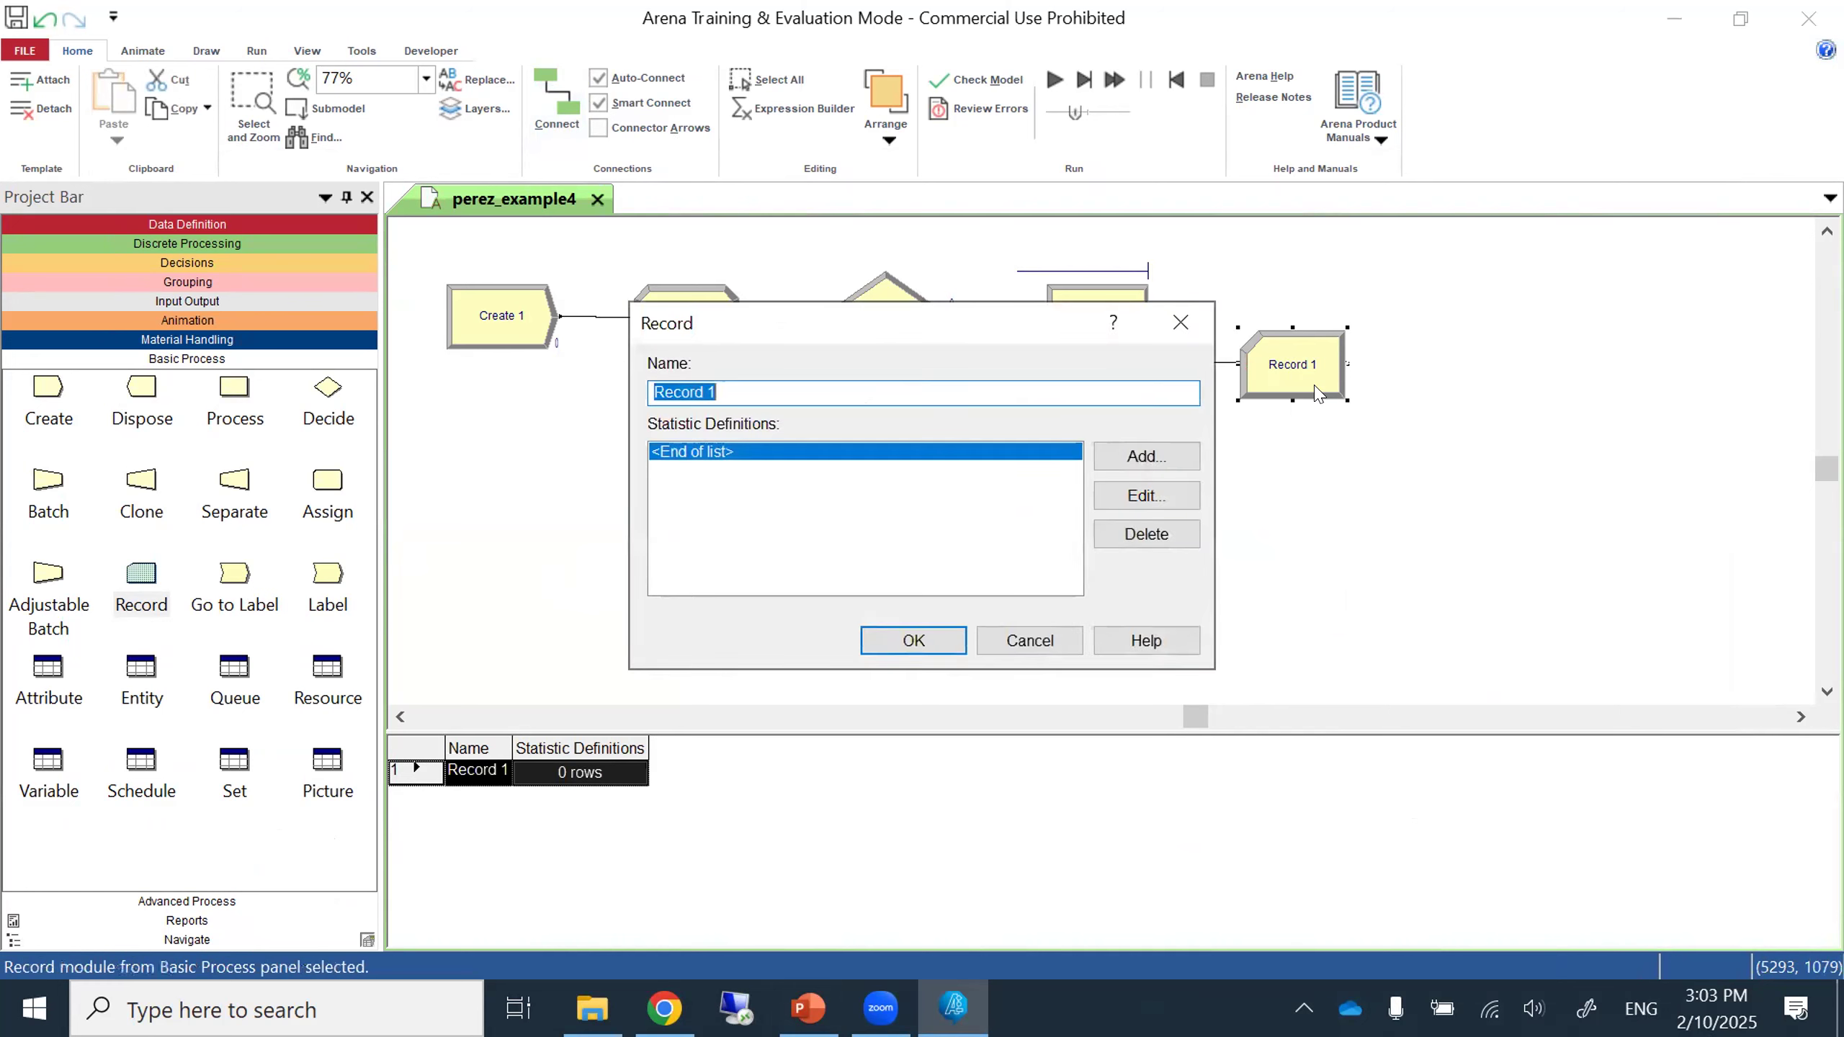
{"action": "left_click", "coordinate": [1179, 455]}
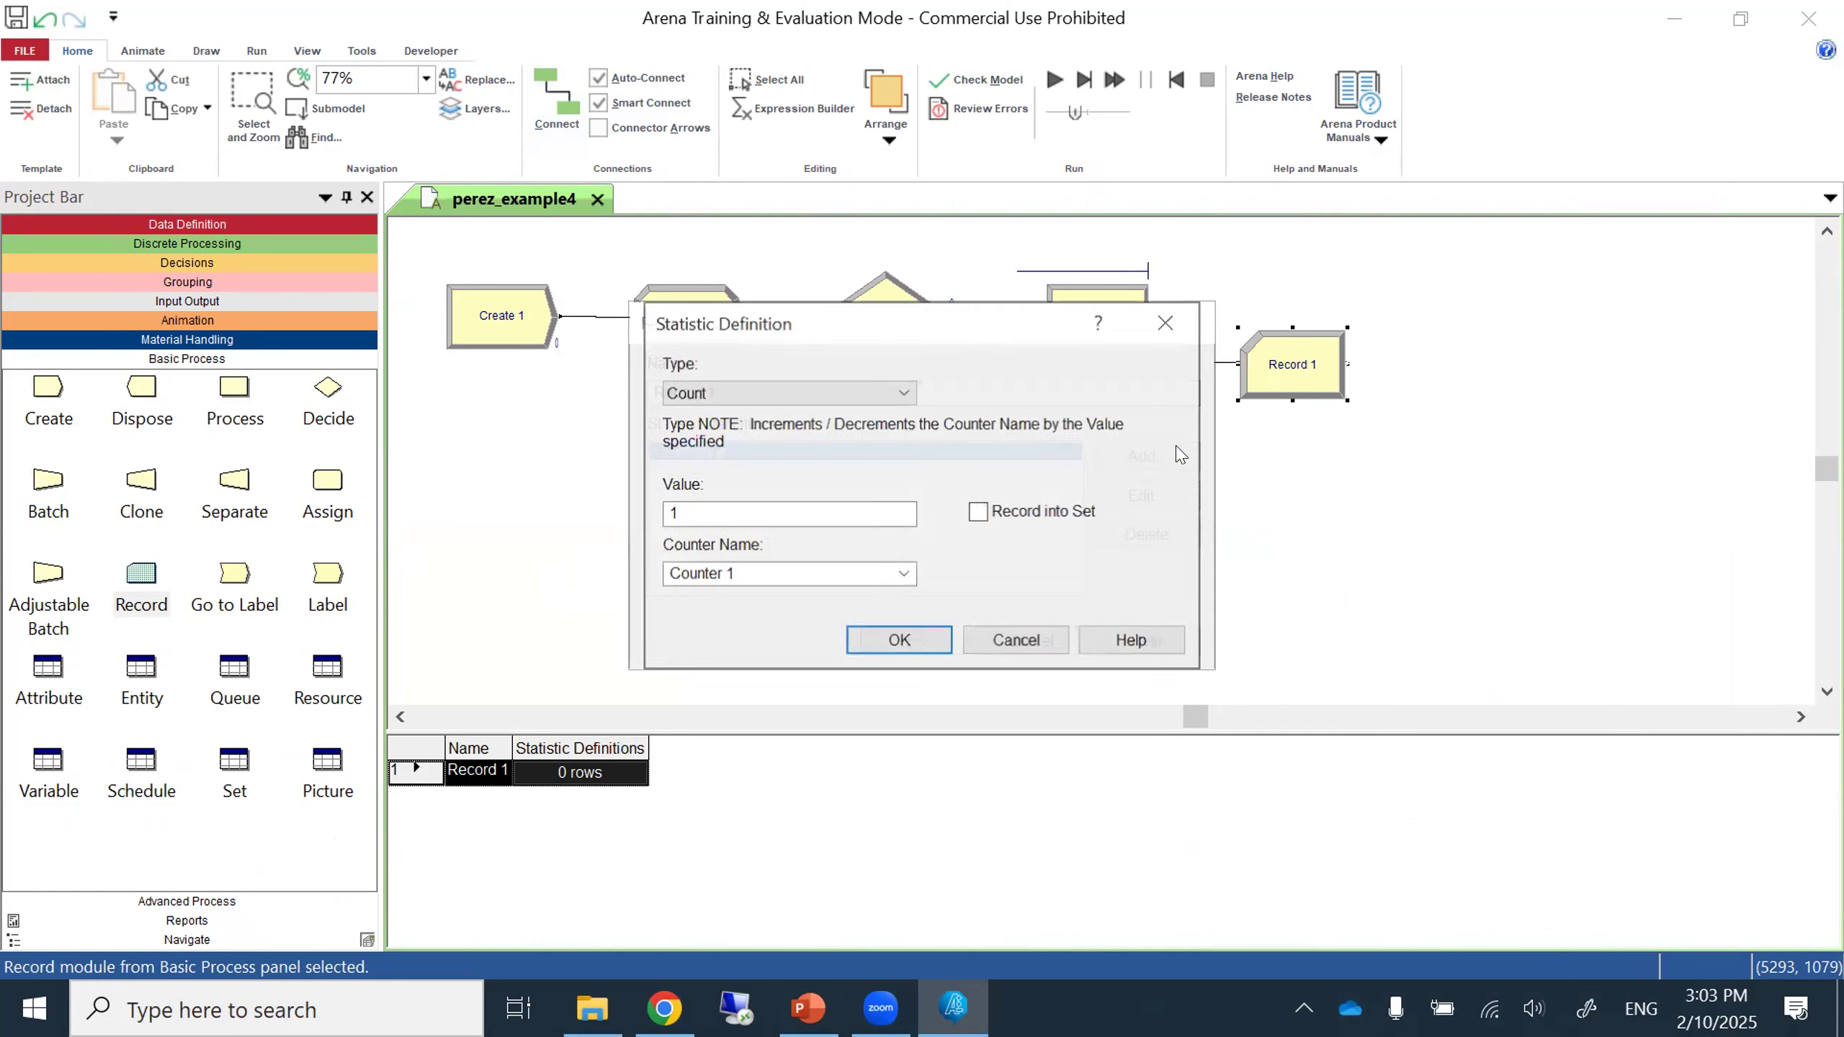
{"action": "left_click", "coordinate": [758, 566]}
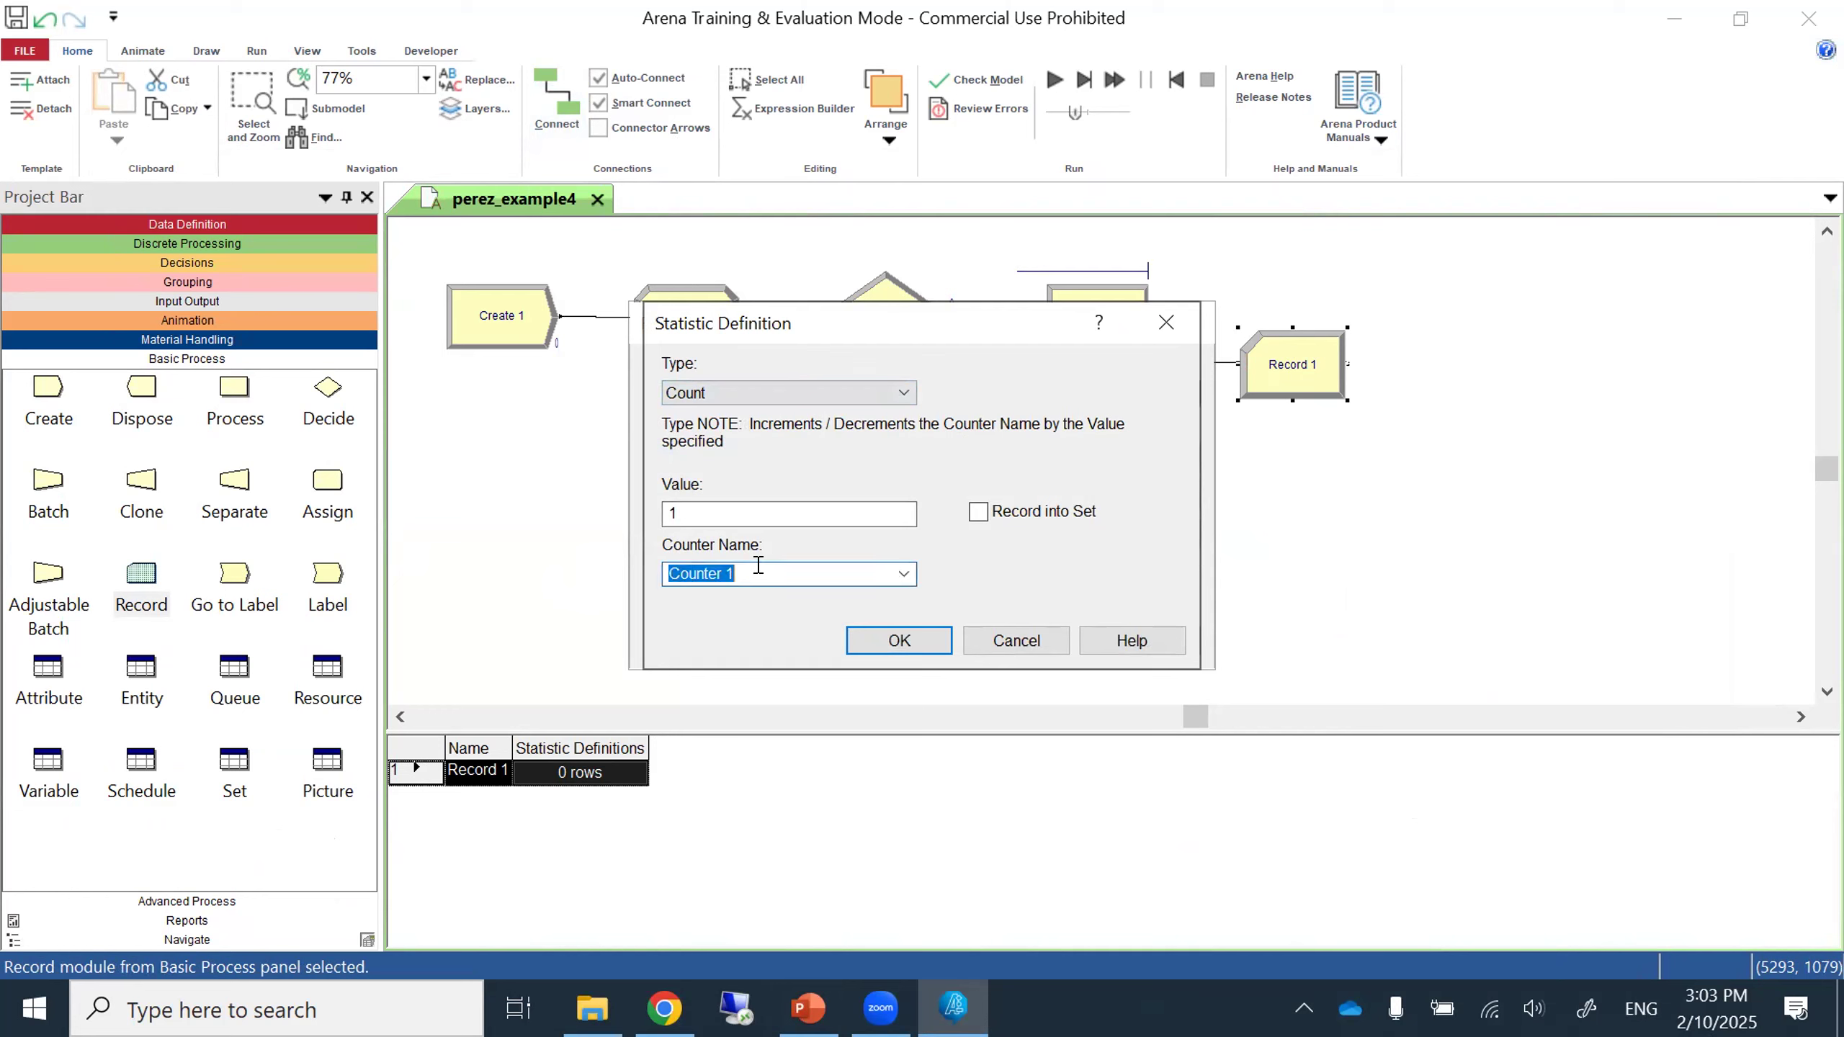
{"action": "type", "text": "partsCompleted"}
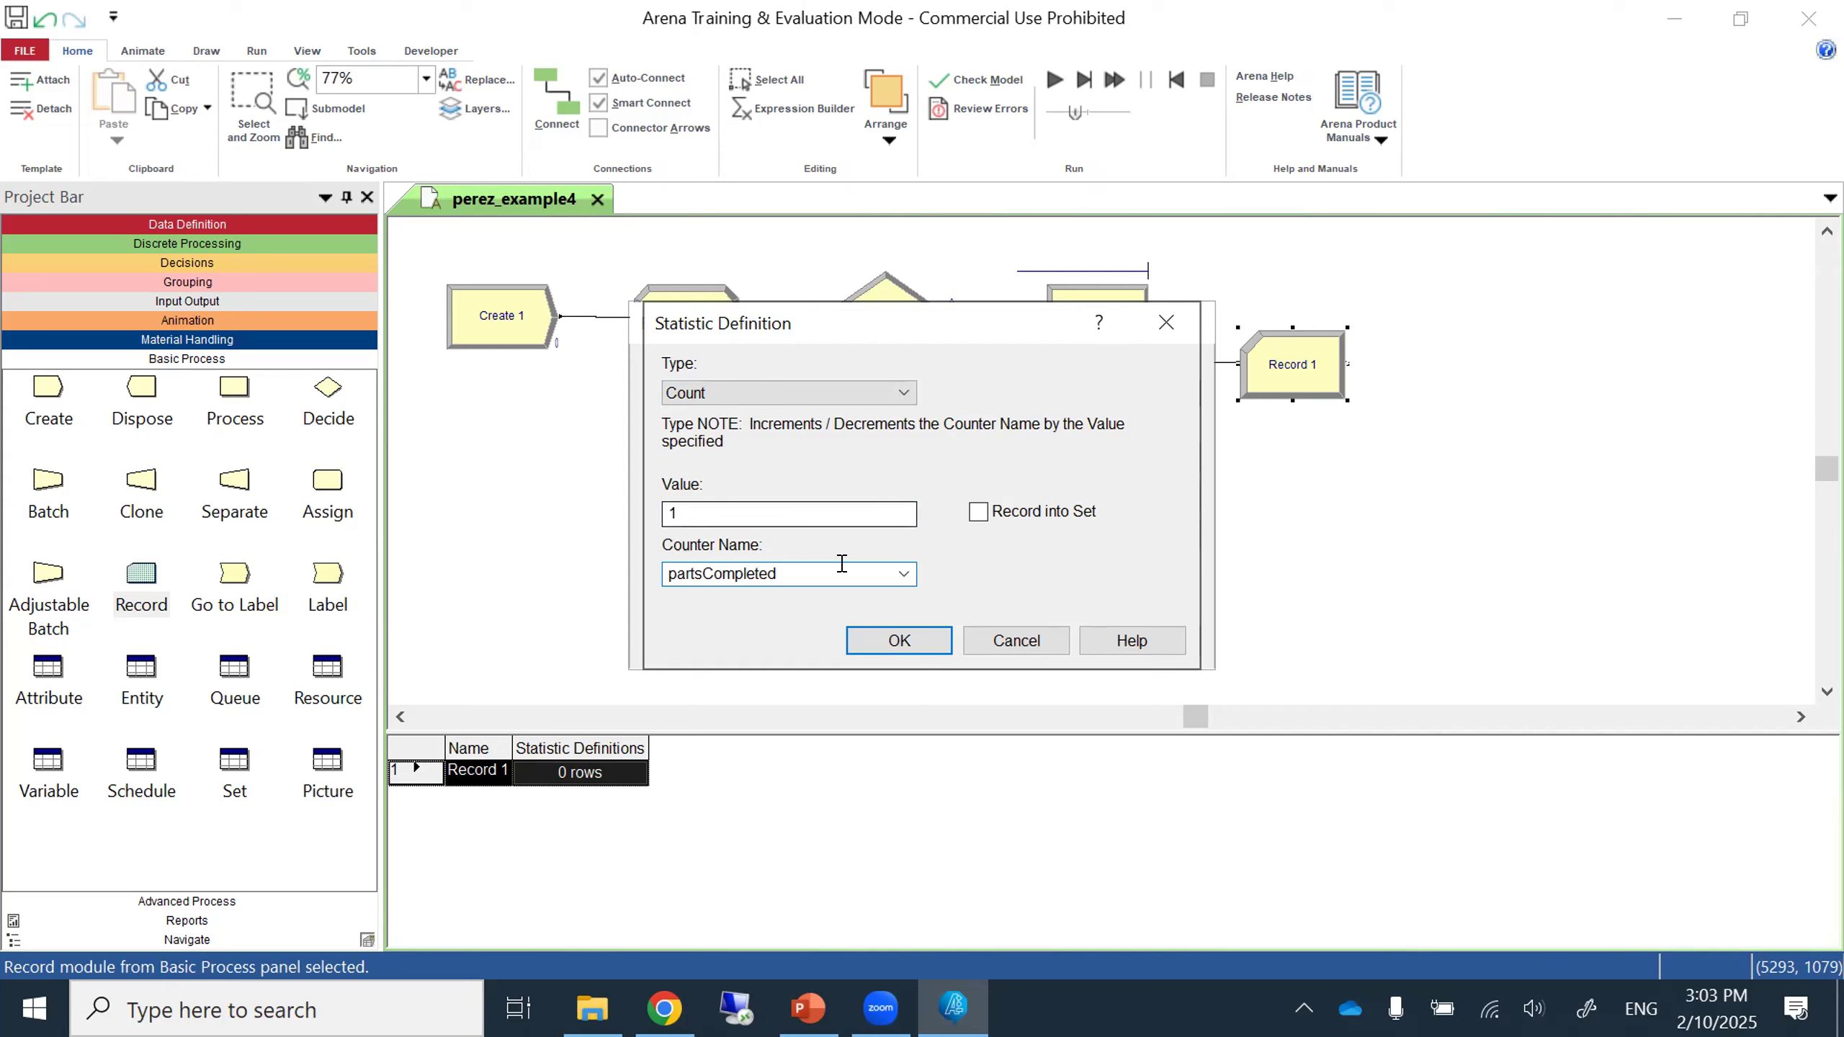
{"action": "left_click", "coordinate": [931, 643]}
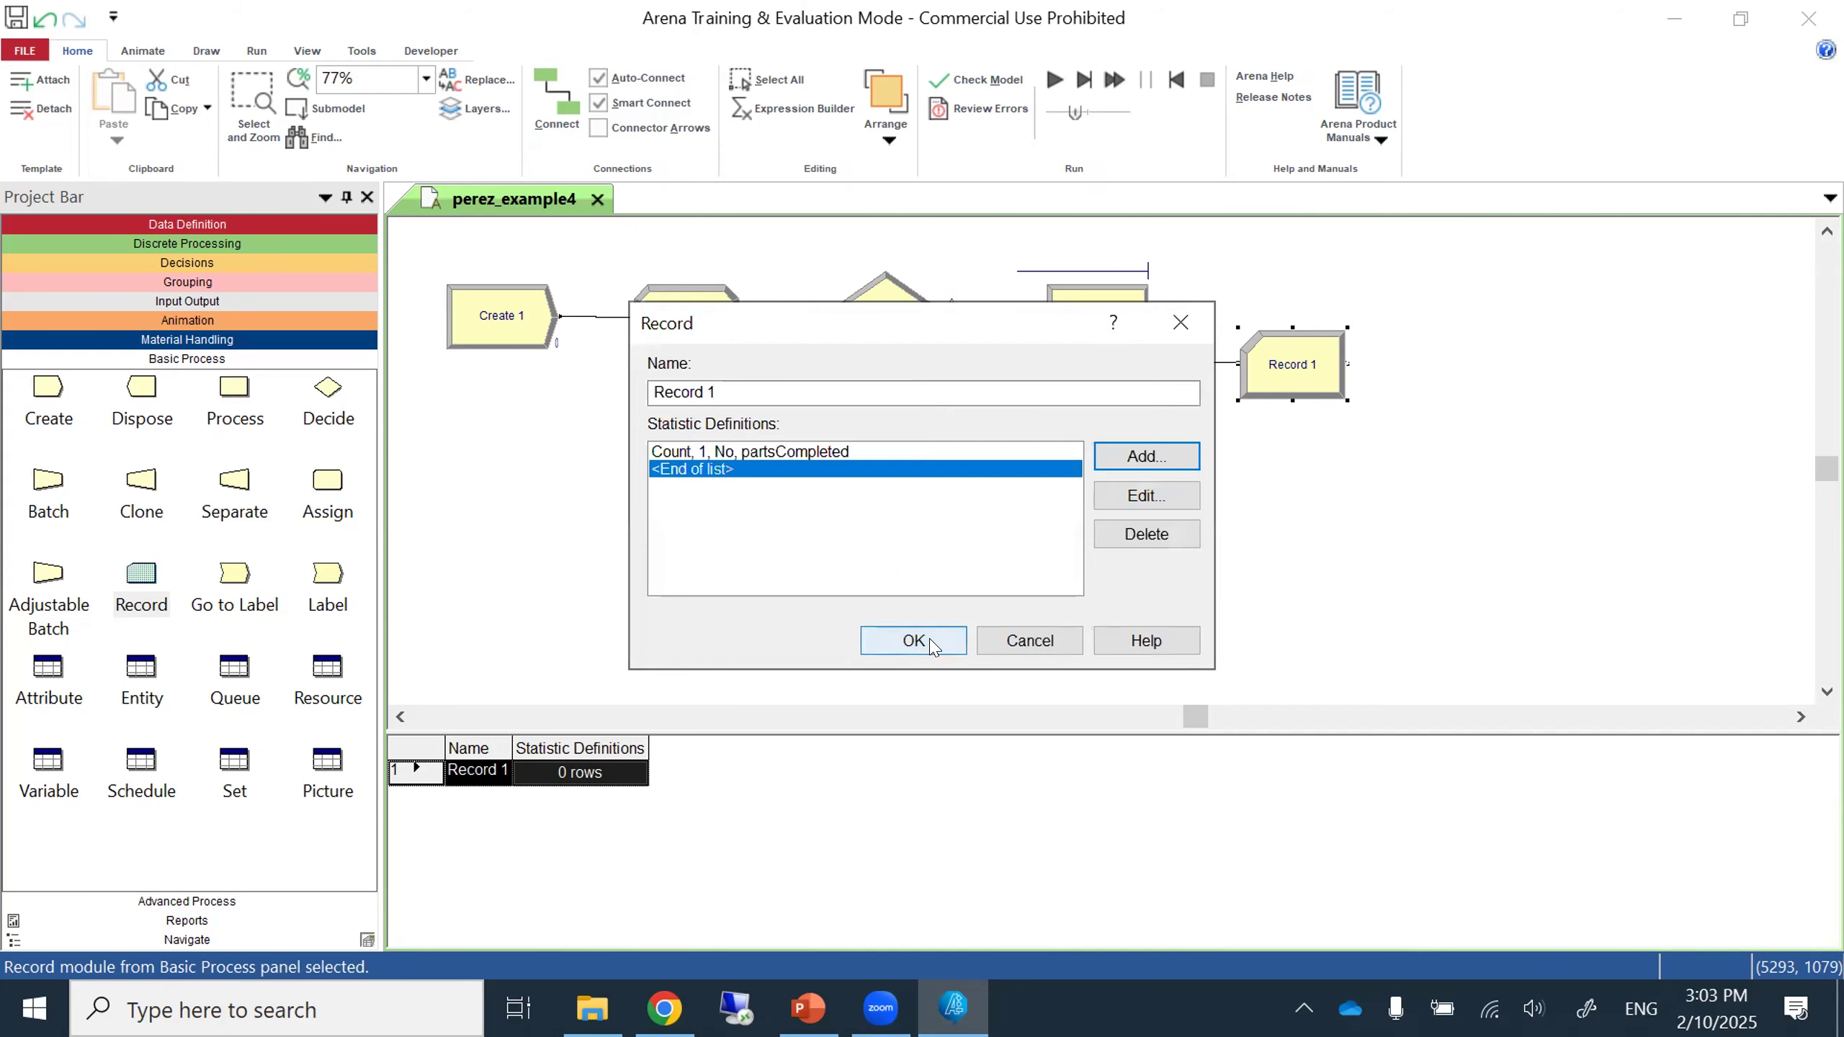
- Add a Time Interval statistic to Record 1 using the arrivalTime attribute and tally name cycleTime, and confirm the module
{"action": "left_click", "coordinate": [1114, 457]}
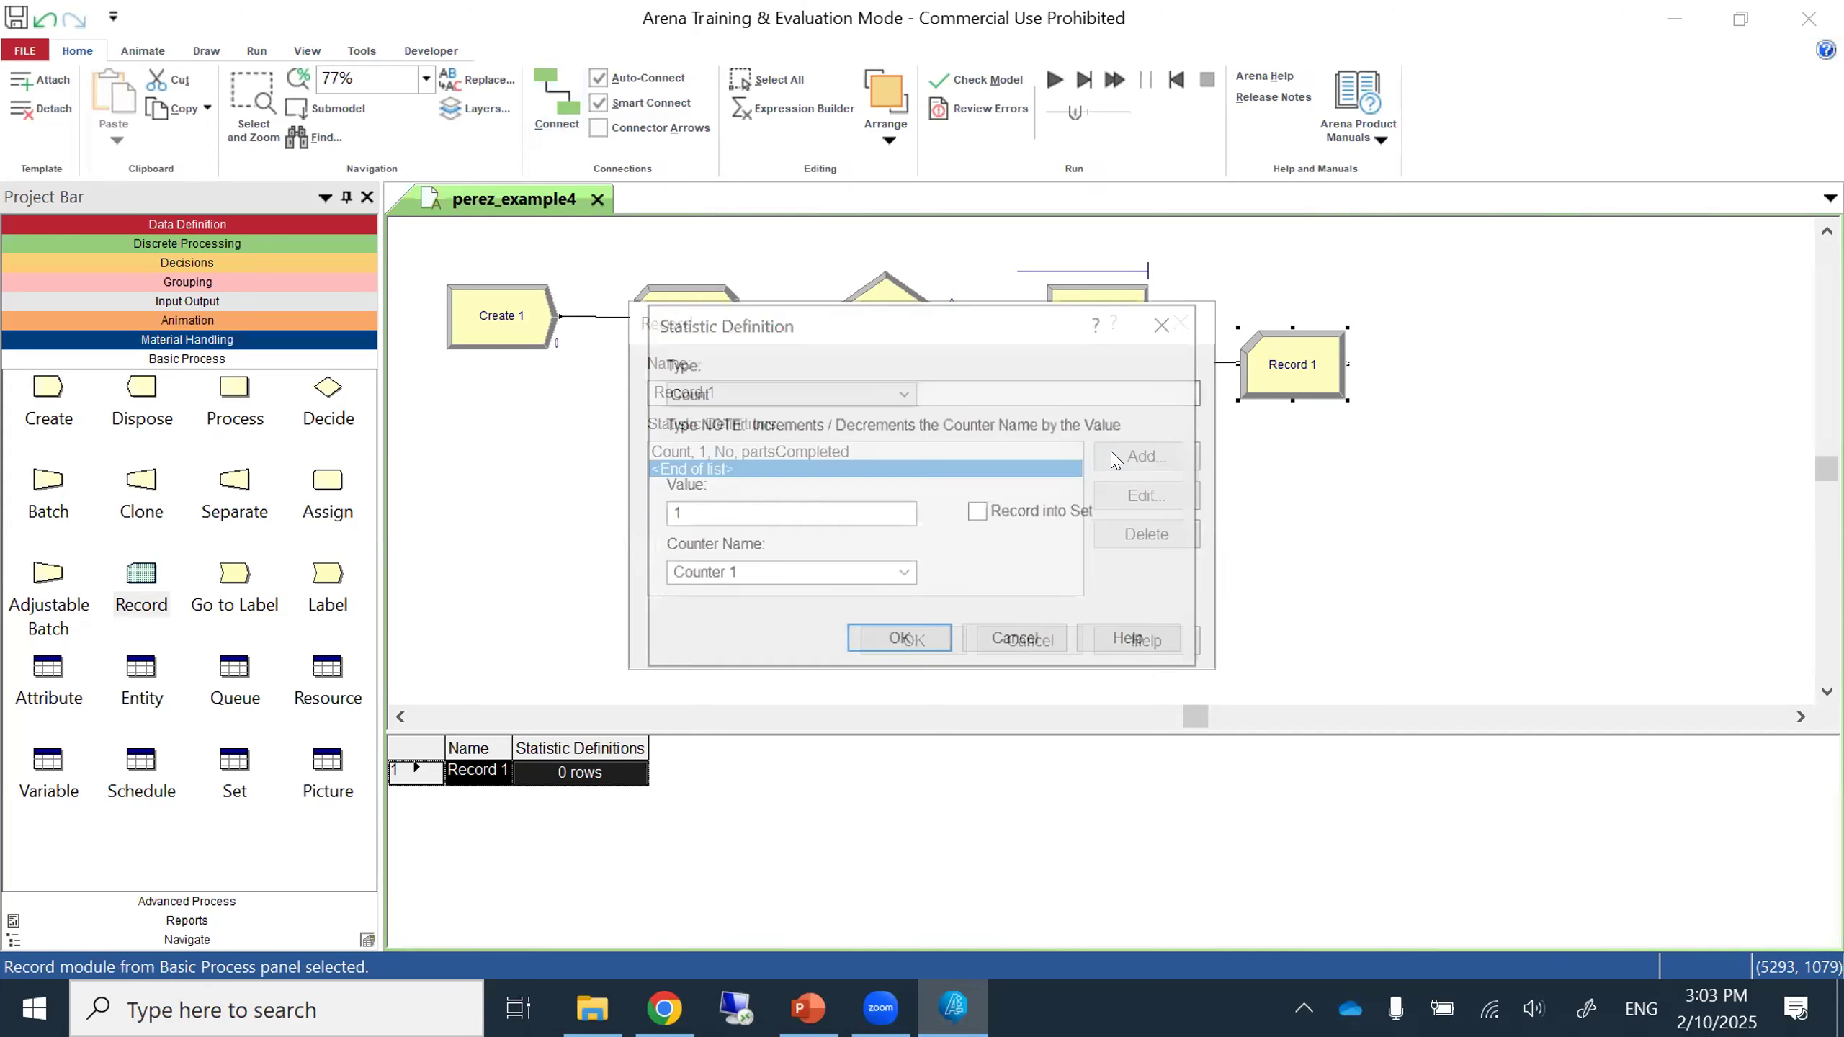
{"action": "left_click", "coordinate": [905, 395]}
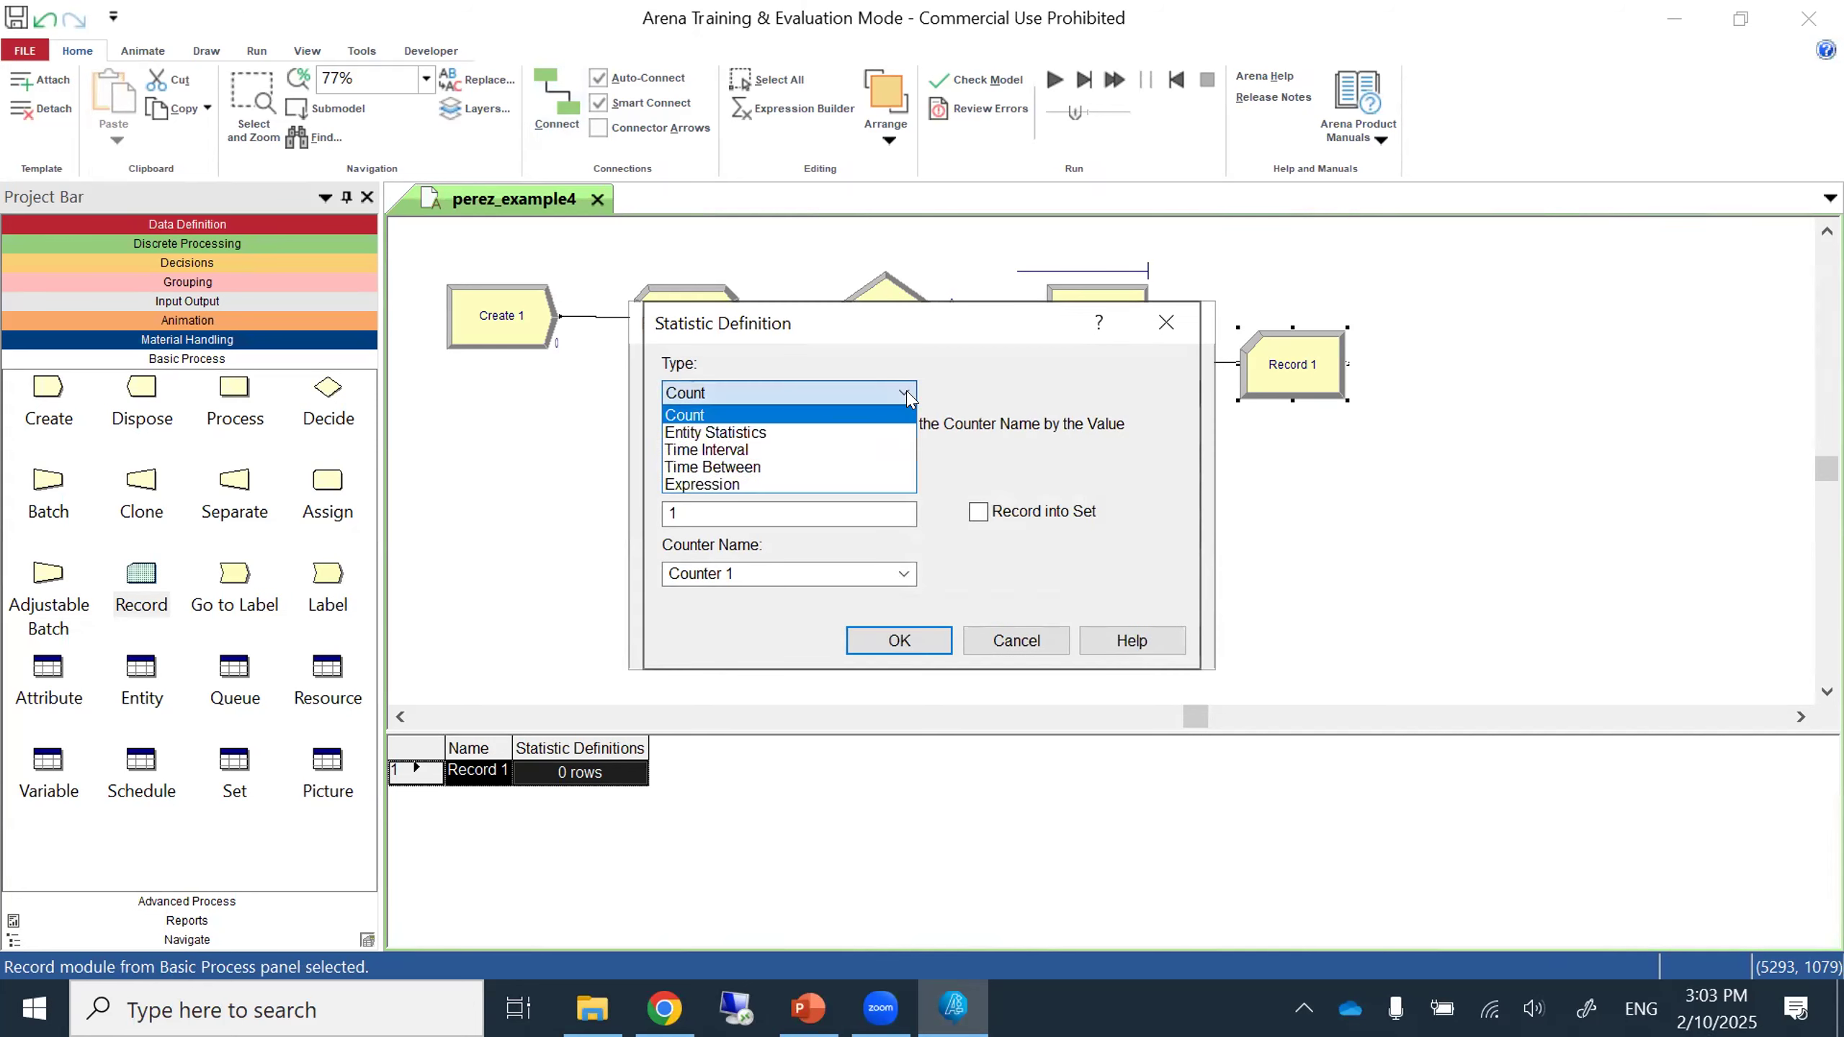
{"action": "left_click", "coordinate": [823, 450]}
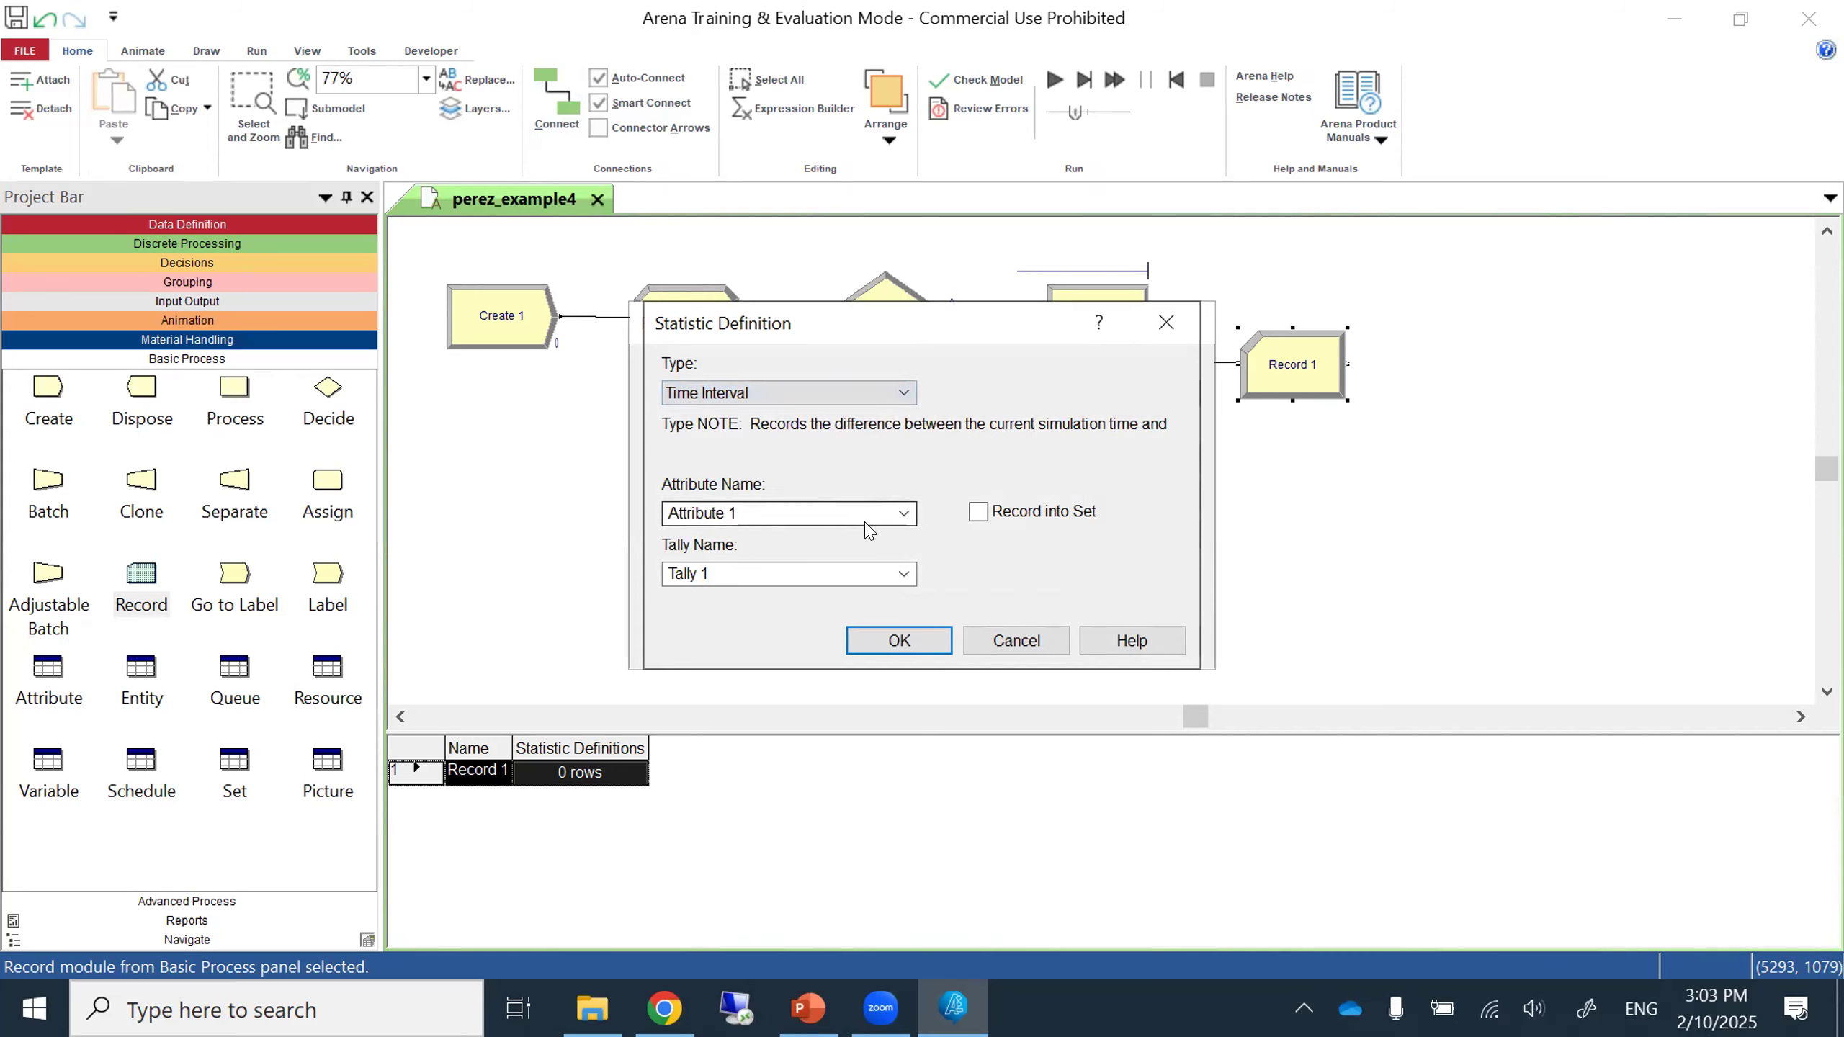
{"action": "left_click", "coordinate": [904, 515]}
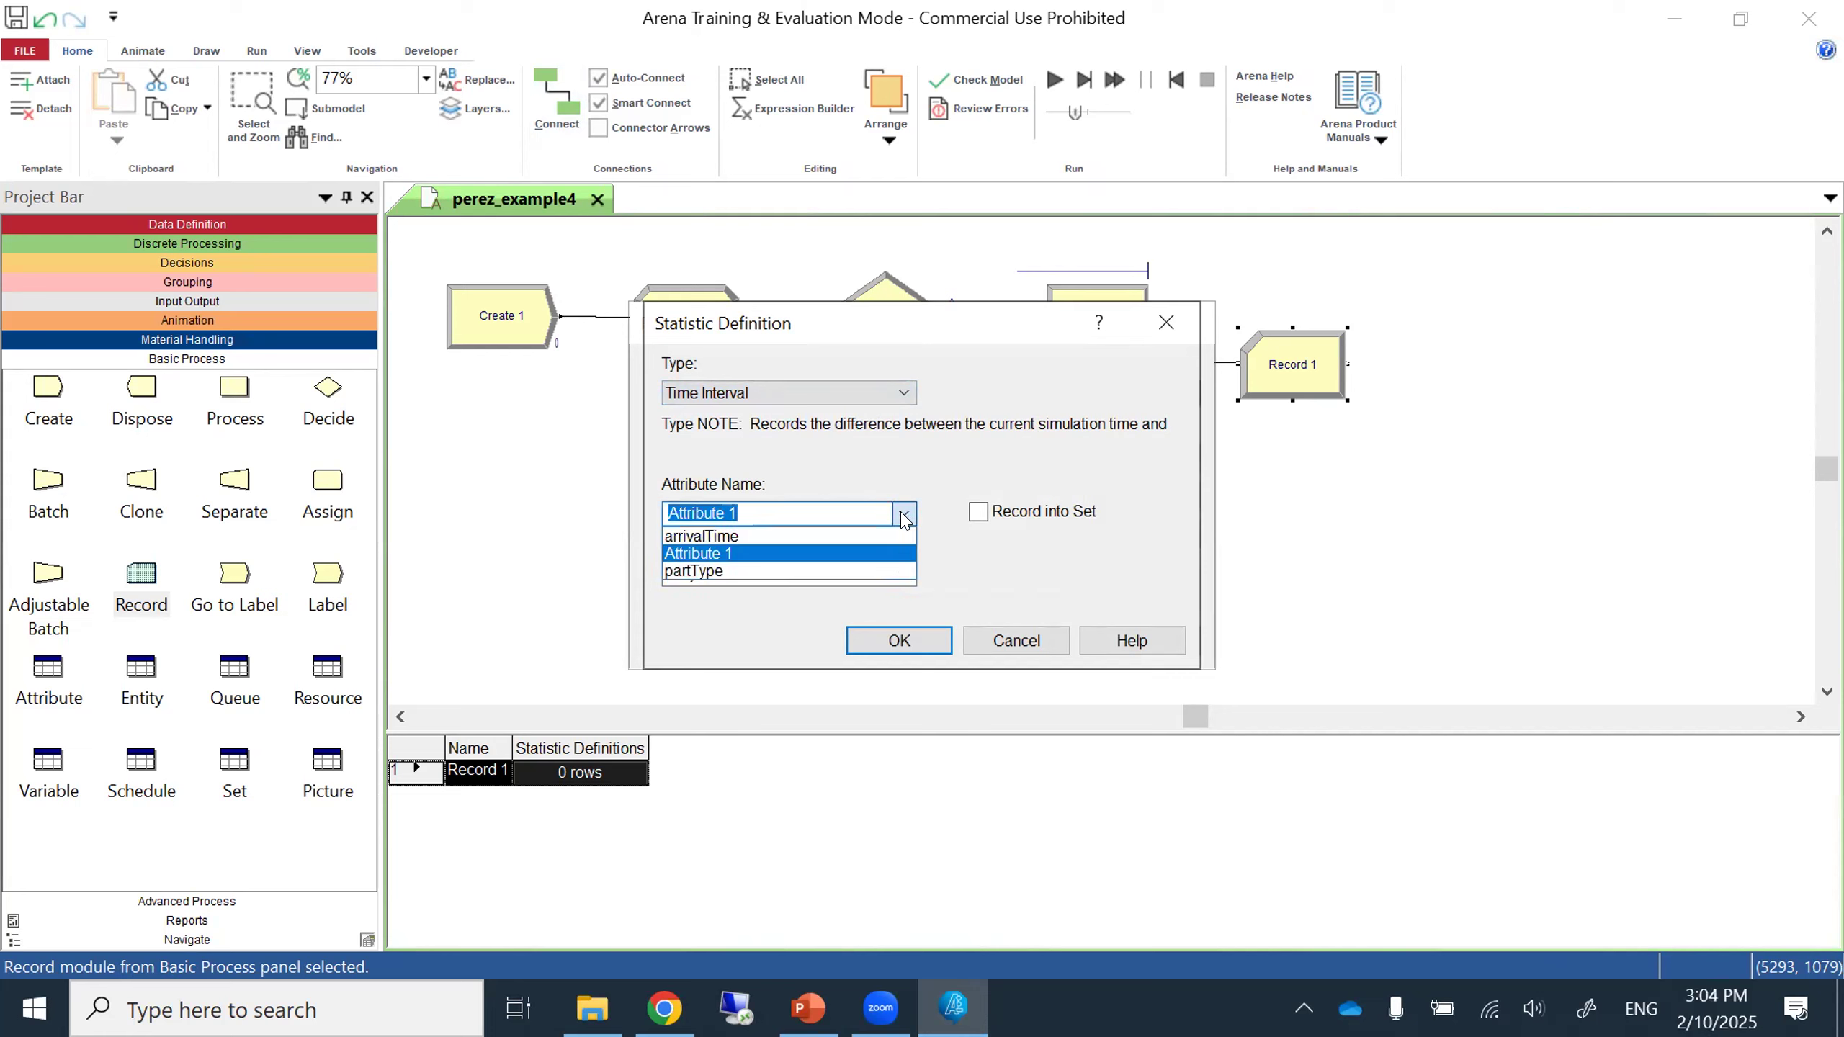
{"action": "left_click", "coordinate": [864, 536]}
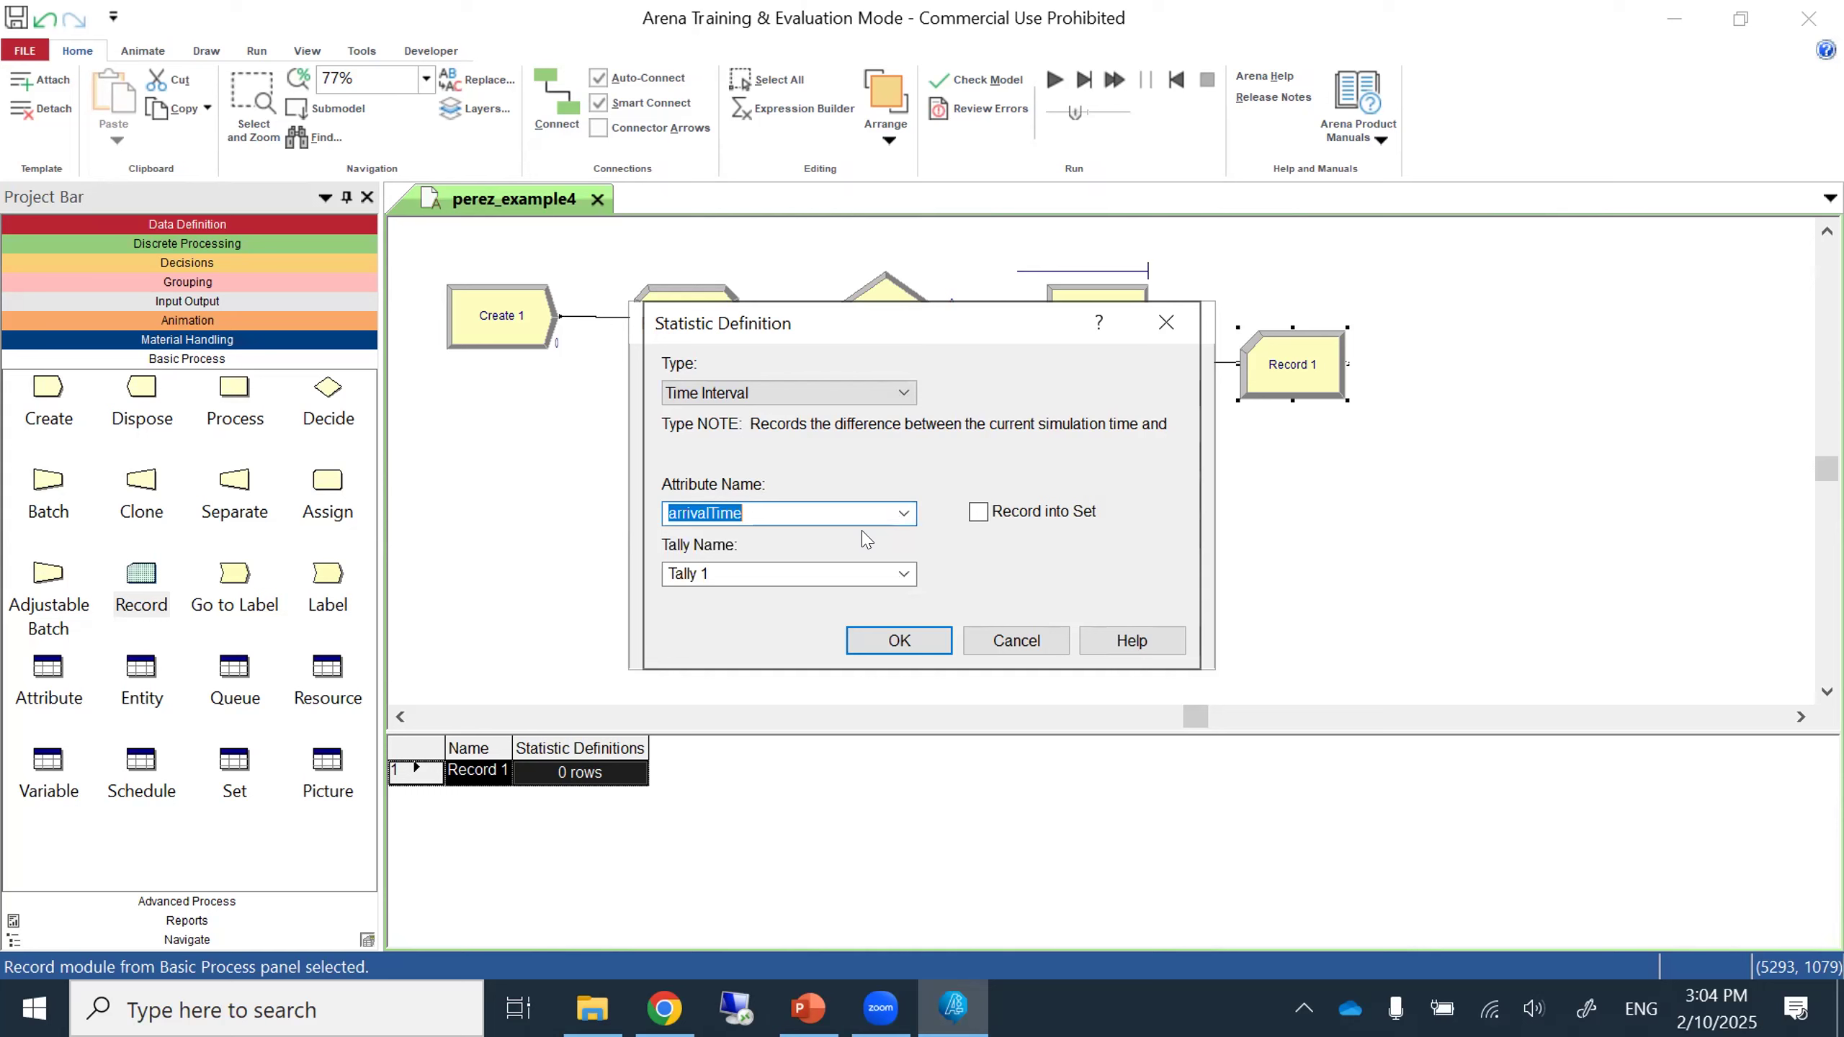
{"action": "left_click", "coordinate": [766, 570]}
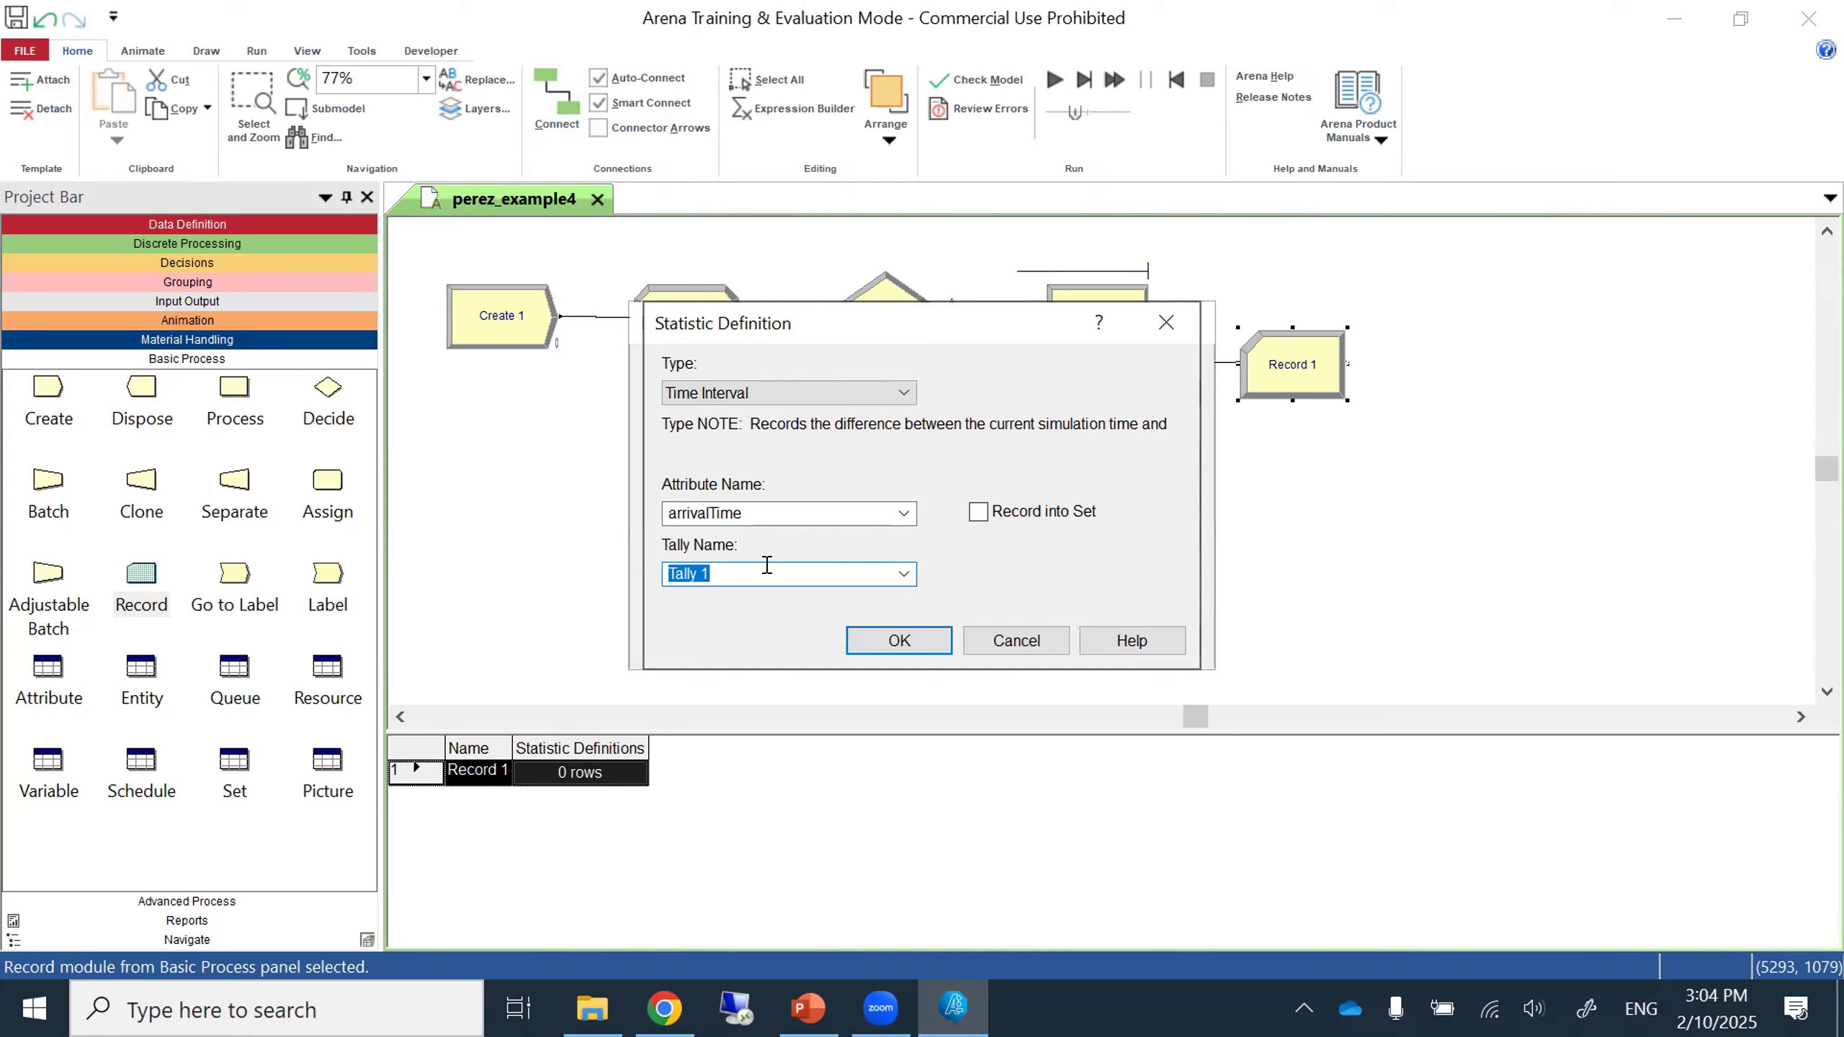
{"action": "type", "text": "cycleTime"}
{"action": "left_click", "coordinate": [931, 639]}
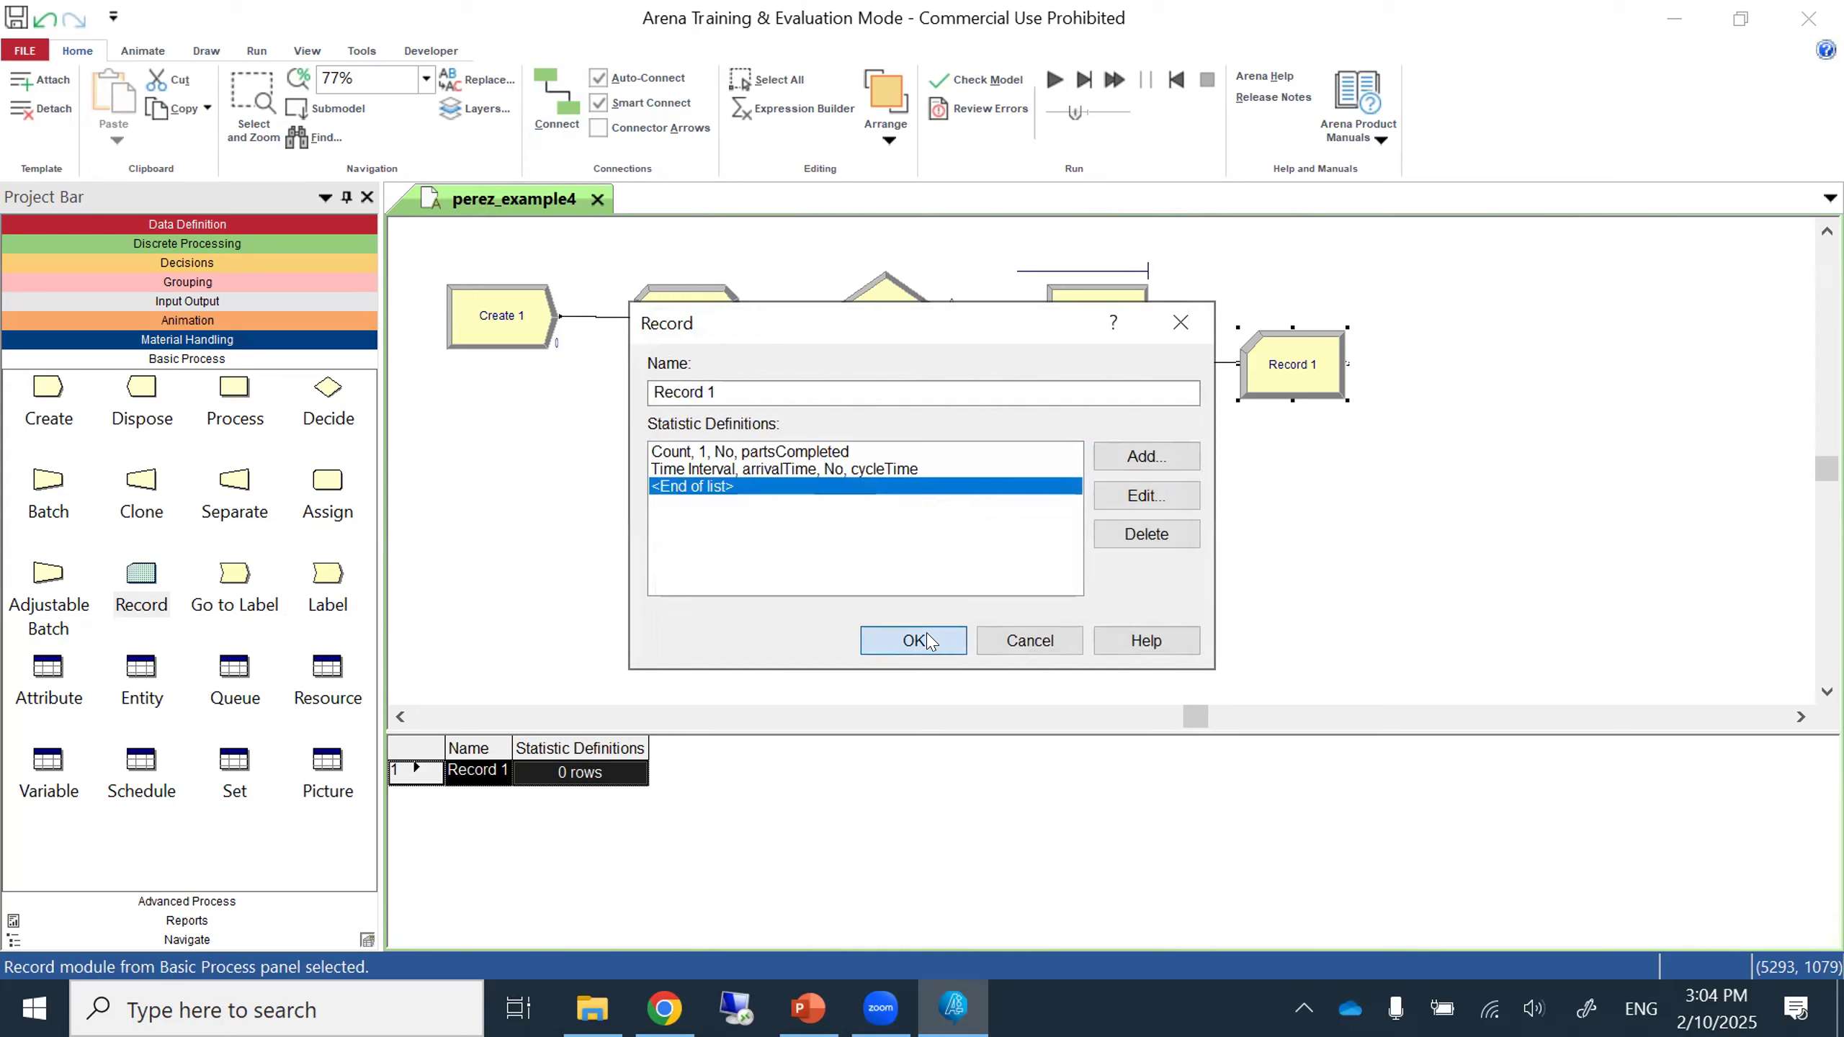
{"action": "left_click", "coordinate": [928, 640]}
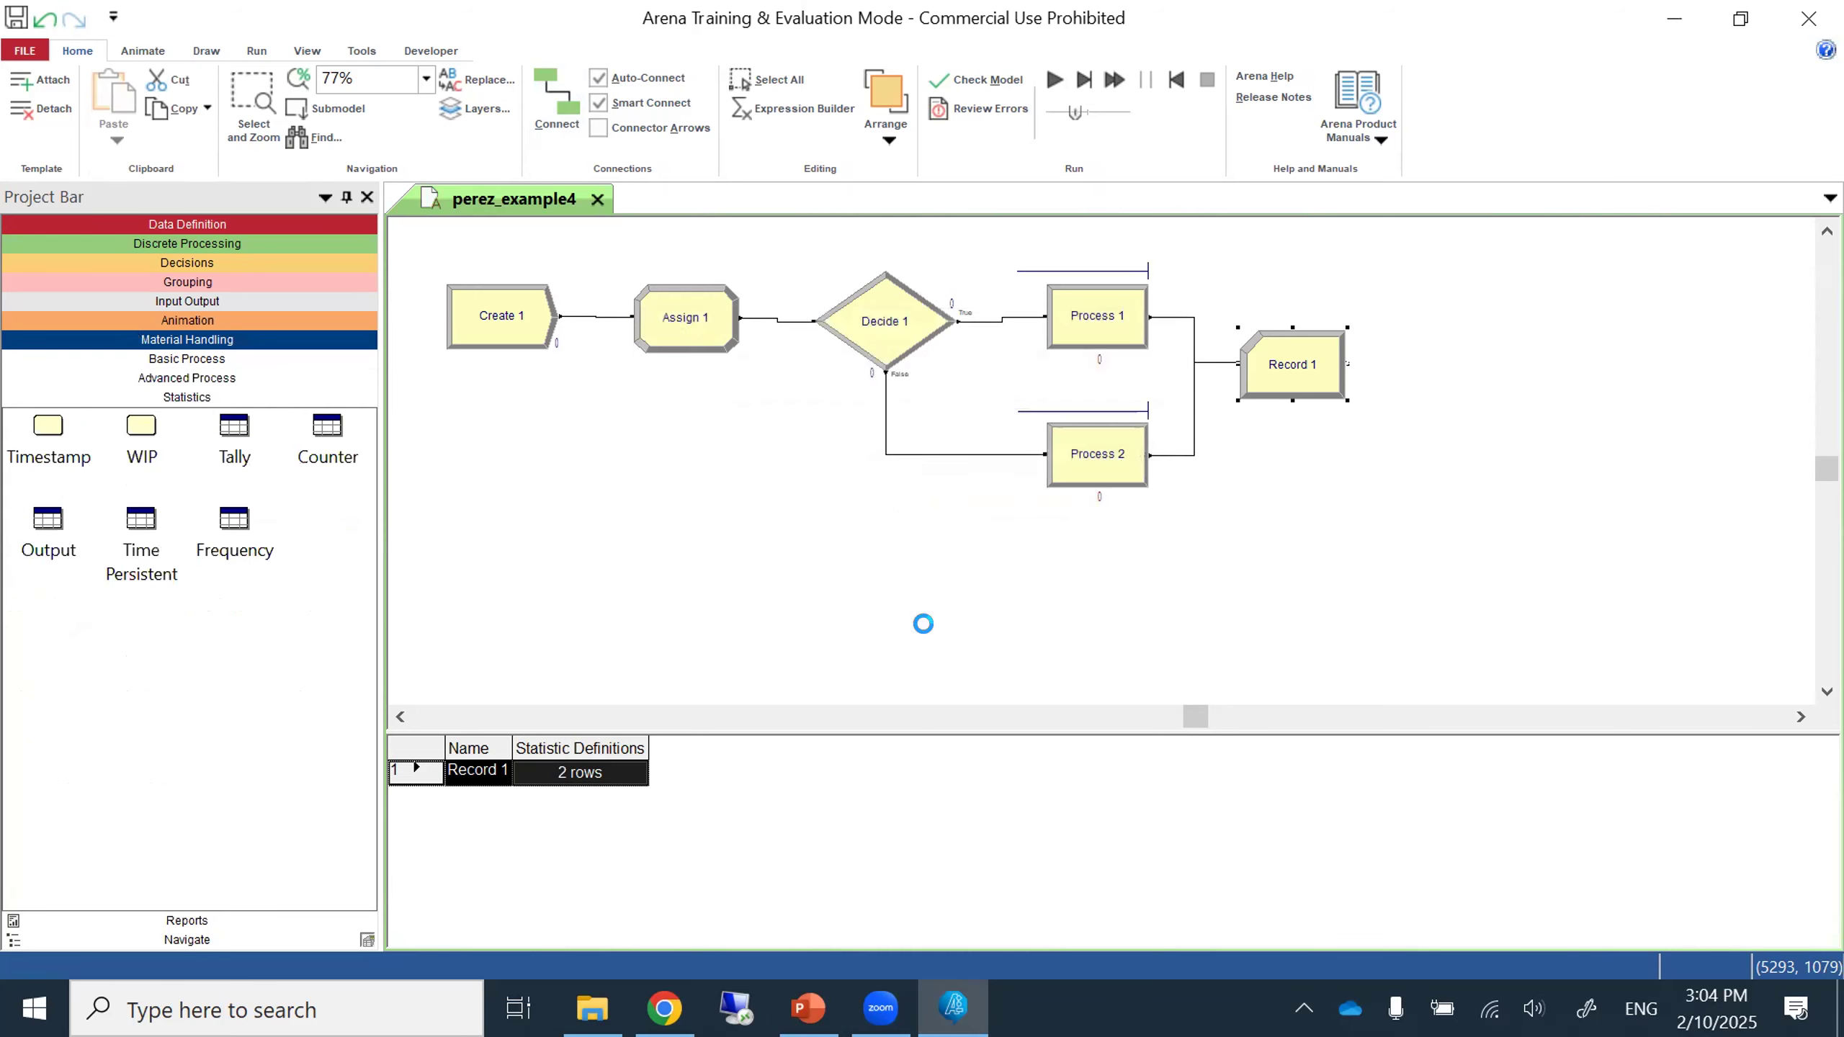
{"action": "double_click", "coordinate": [1266, 359]}
{"action": "left_click", "coordinate": [928, 641]}
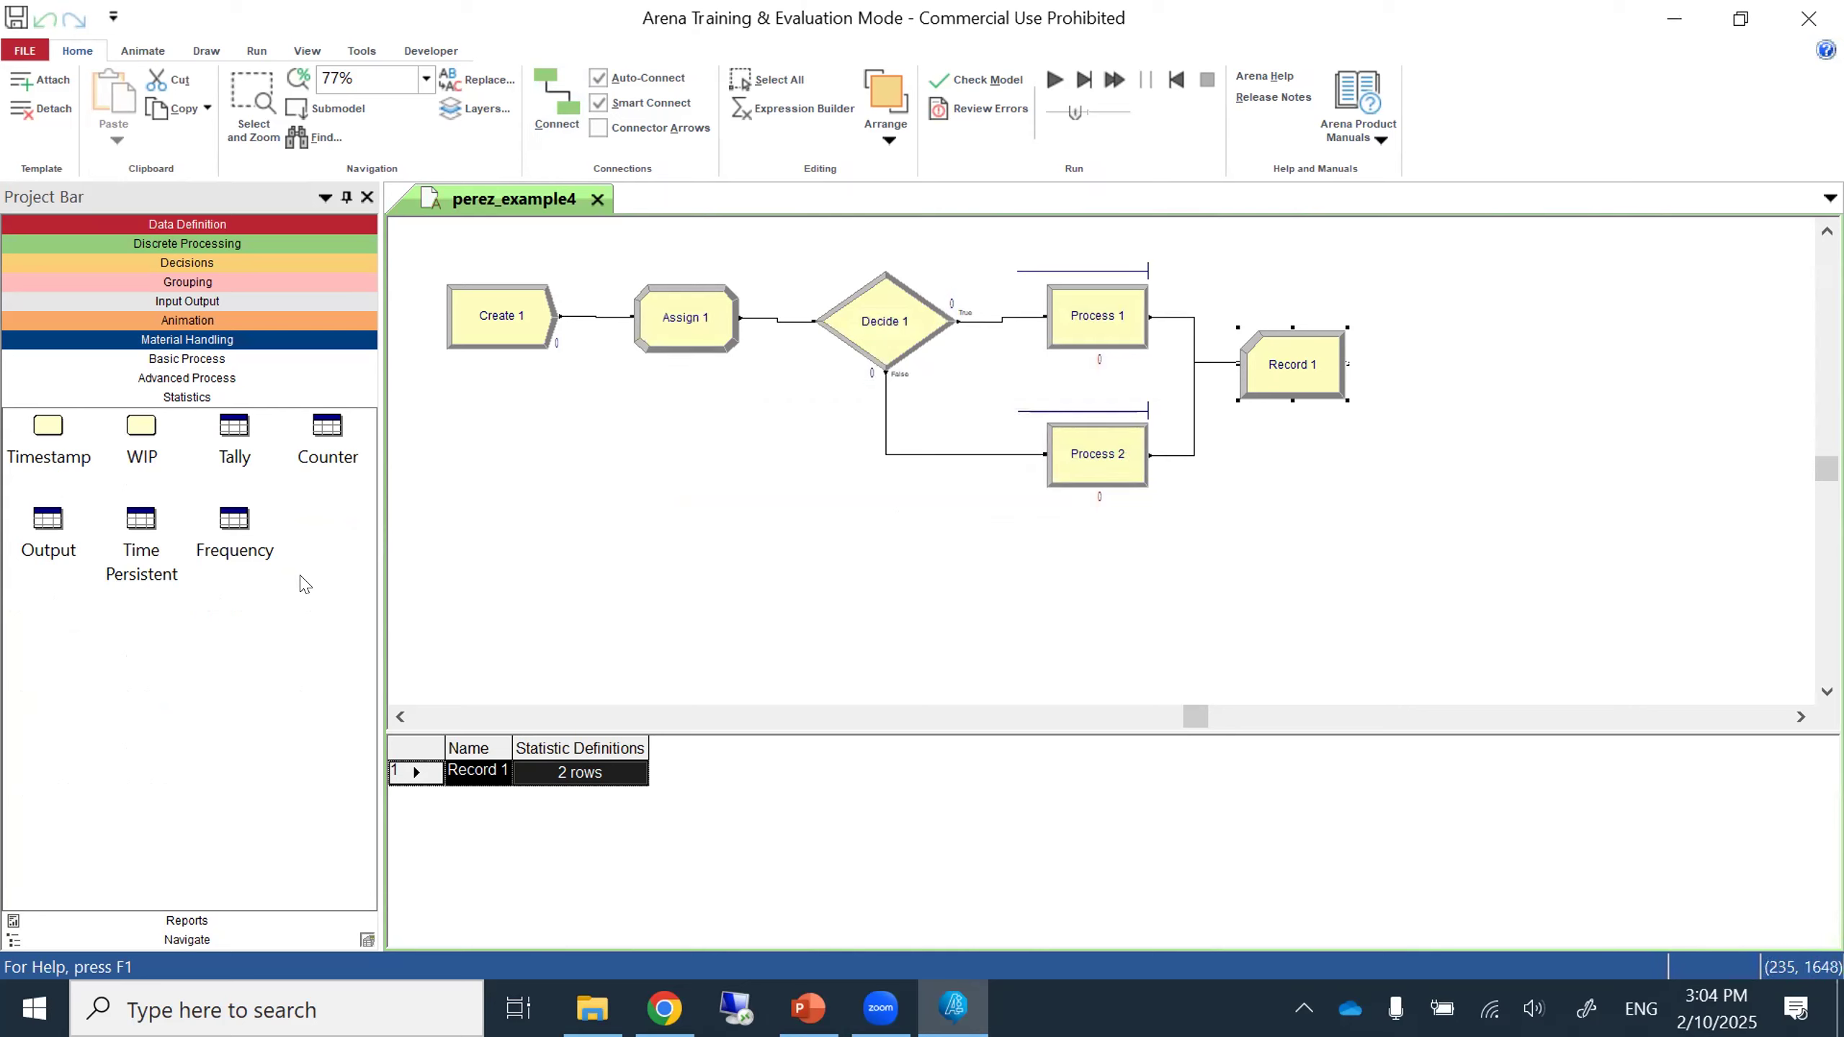
- Place a second Assign module from the Basic Process template directly after Record 1 so that it auto-connects
{"action": "left_click", "coordinate": [189, 377]}
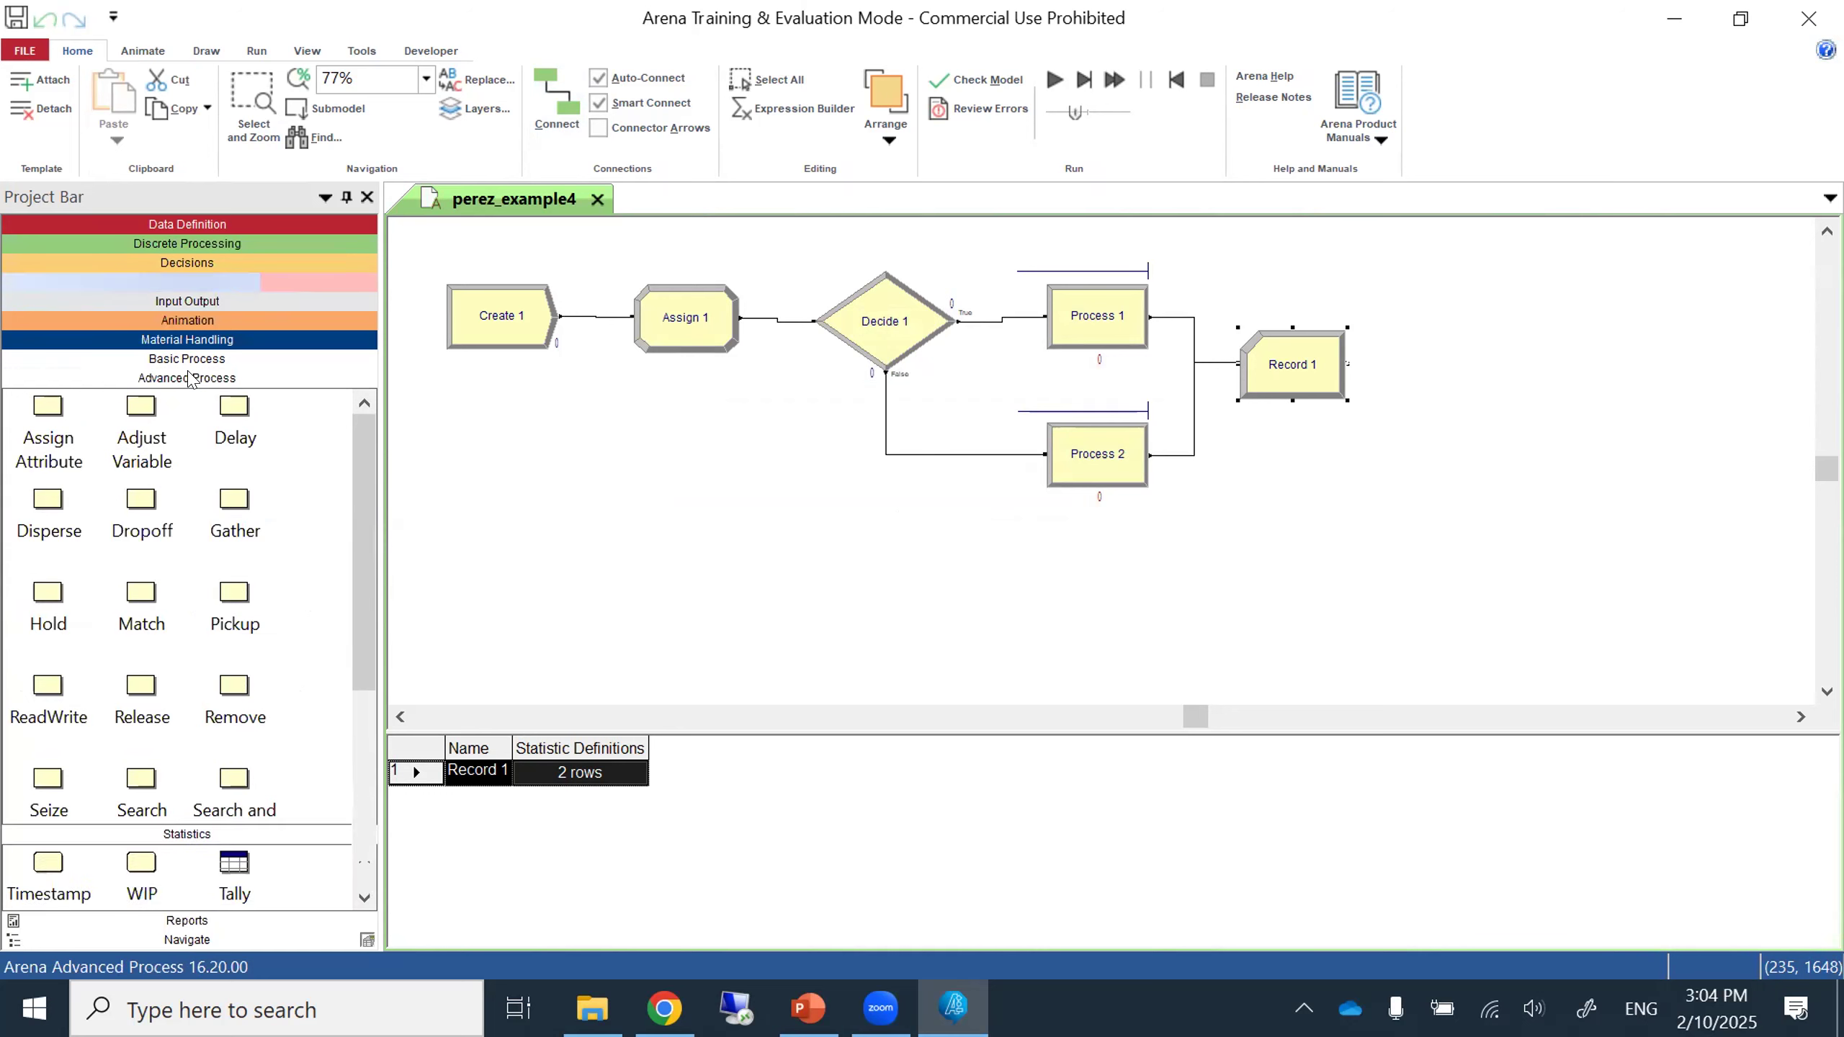
{"action": "left_click", "coordinate": [191, 341]}
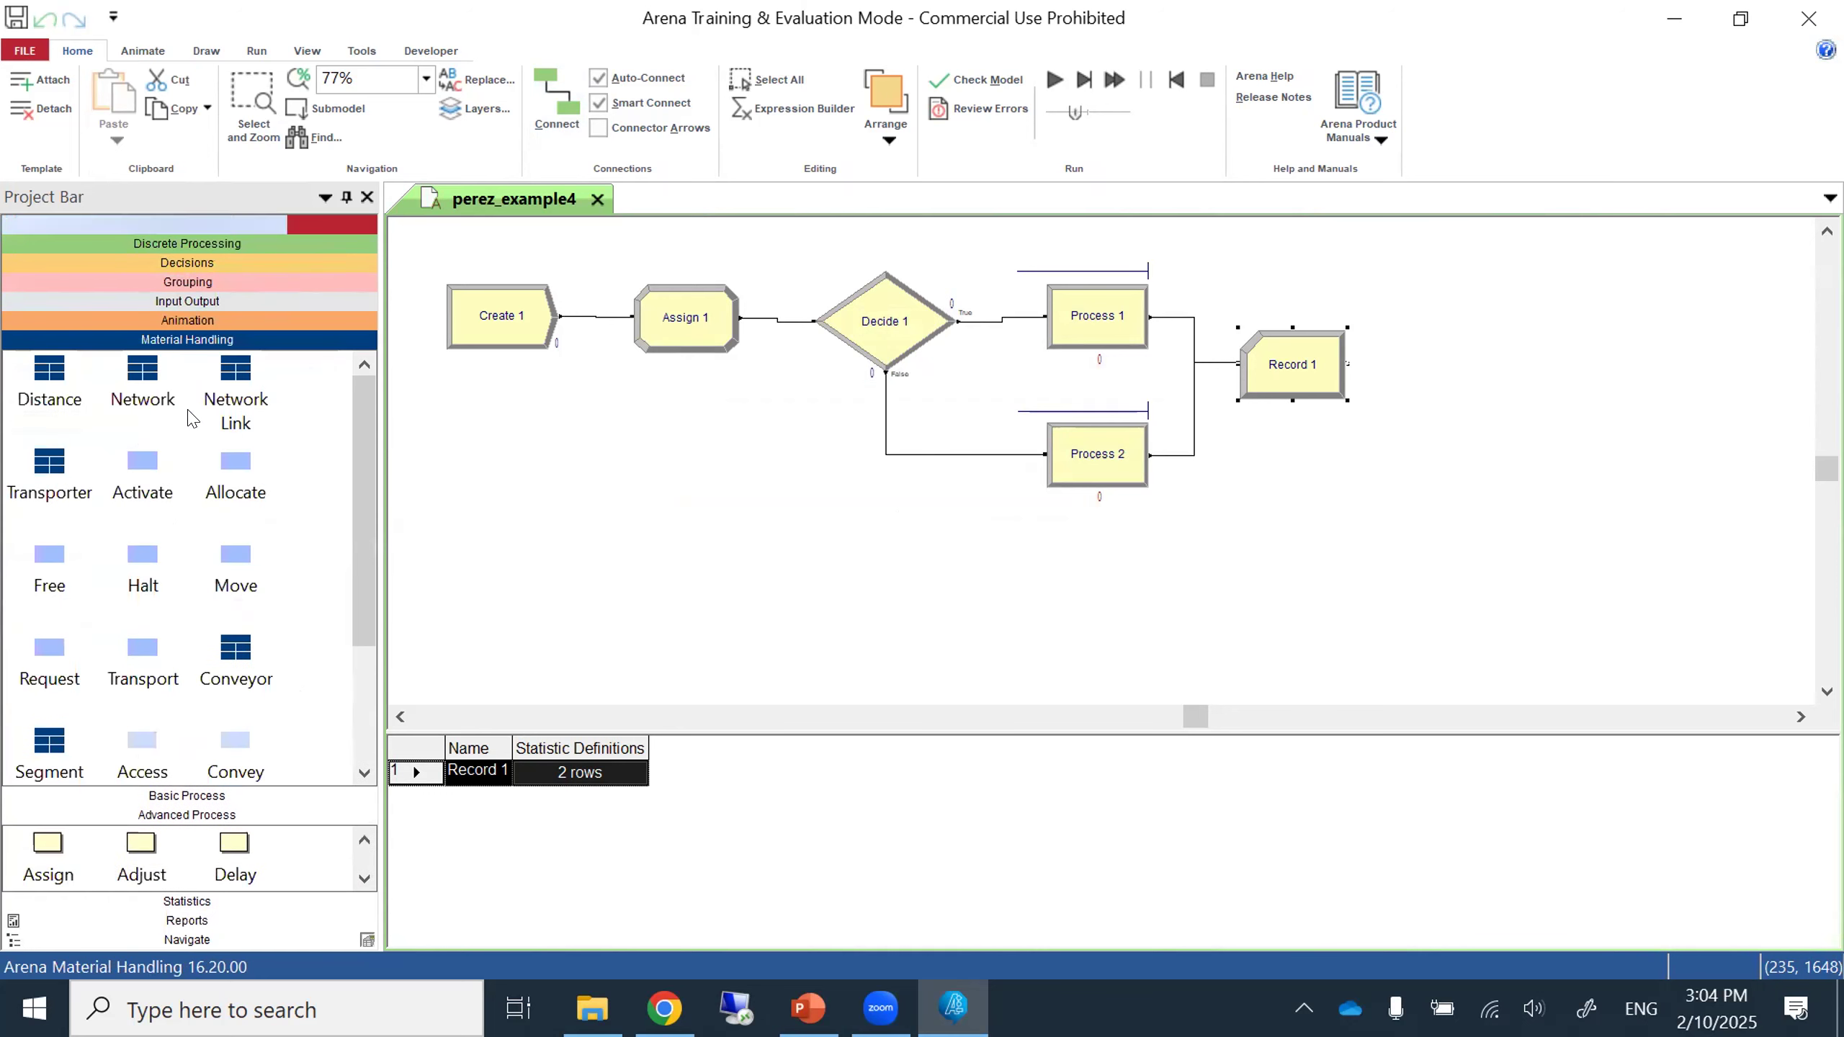
{"action": "left_click", "coordinate": [187, 861]}
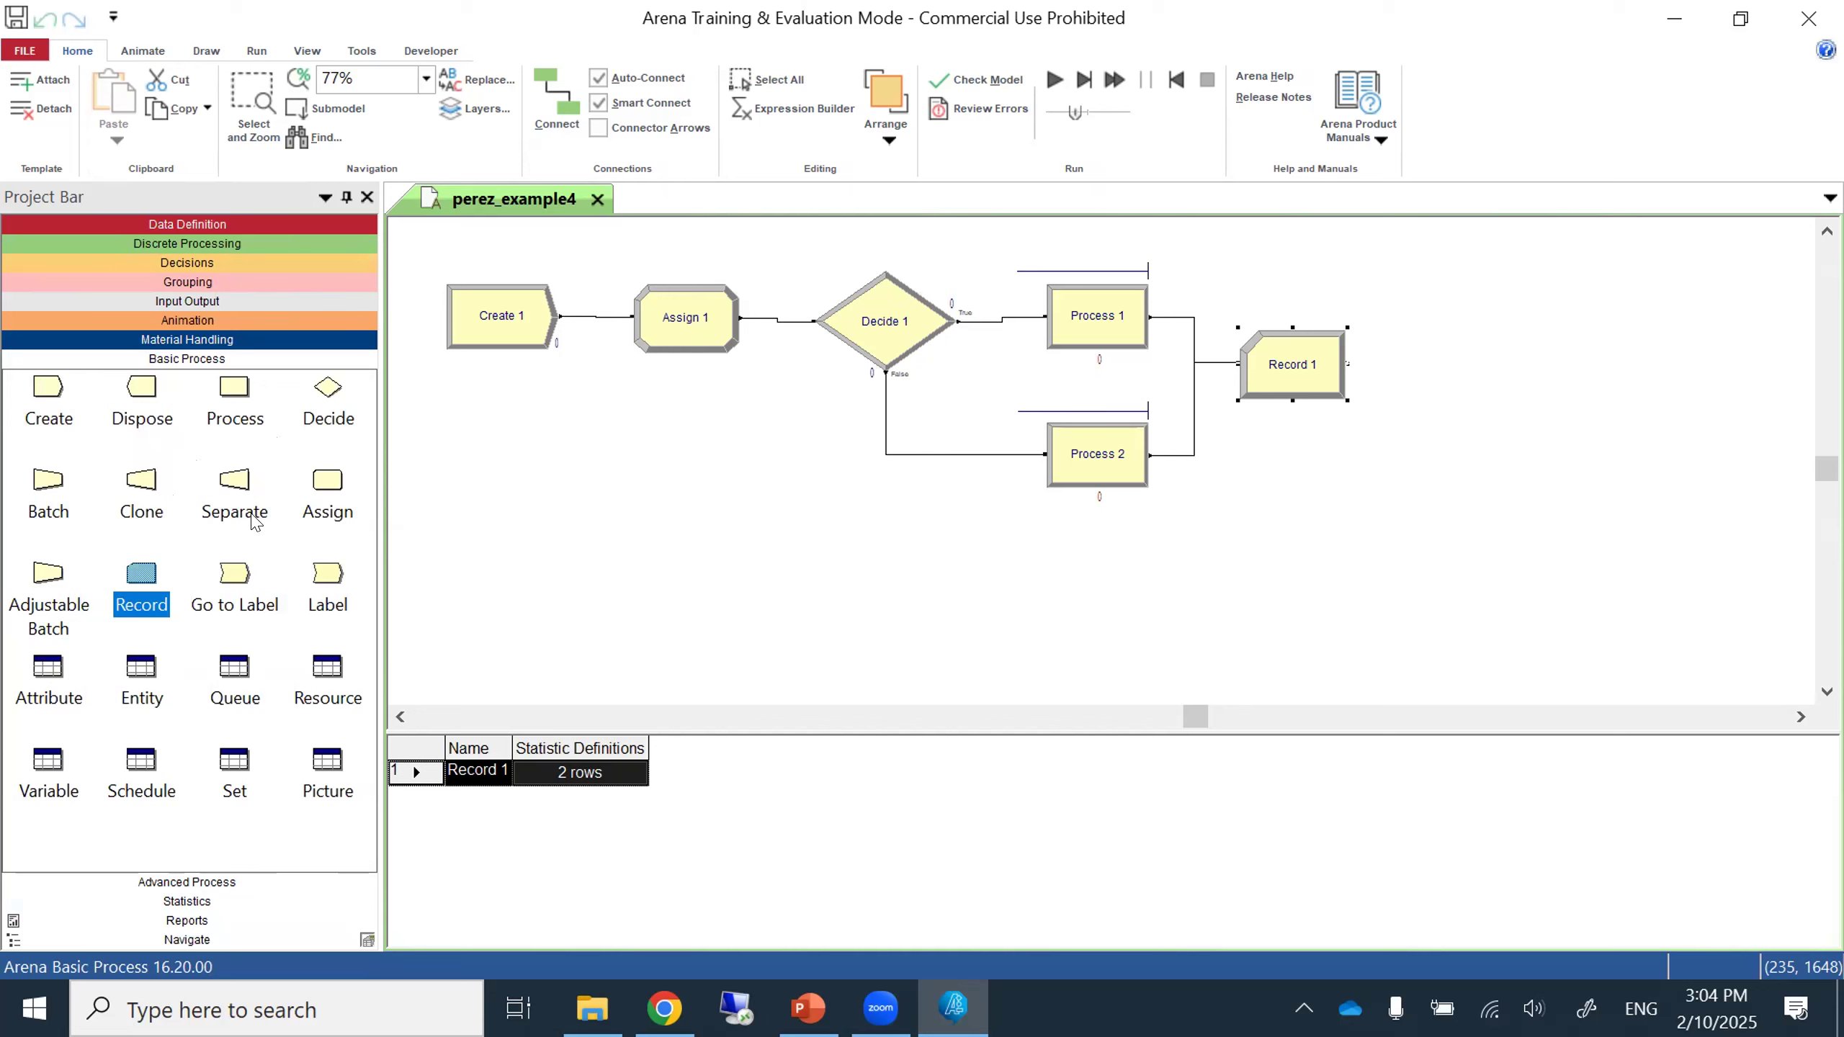
{"action": "left_click_drag", "start_coordinate": [329, 496], "coordinate": [1394, 365]}
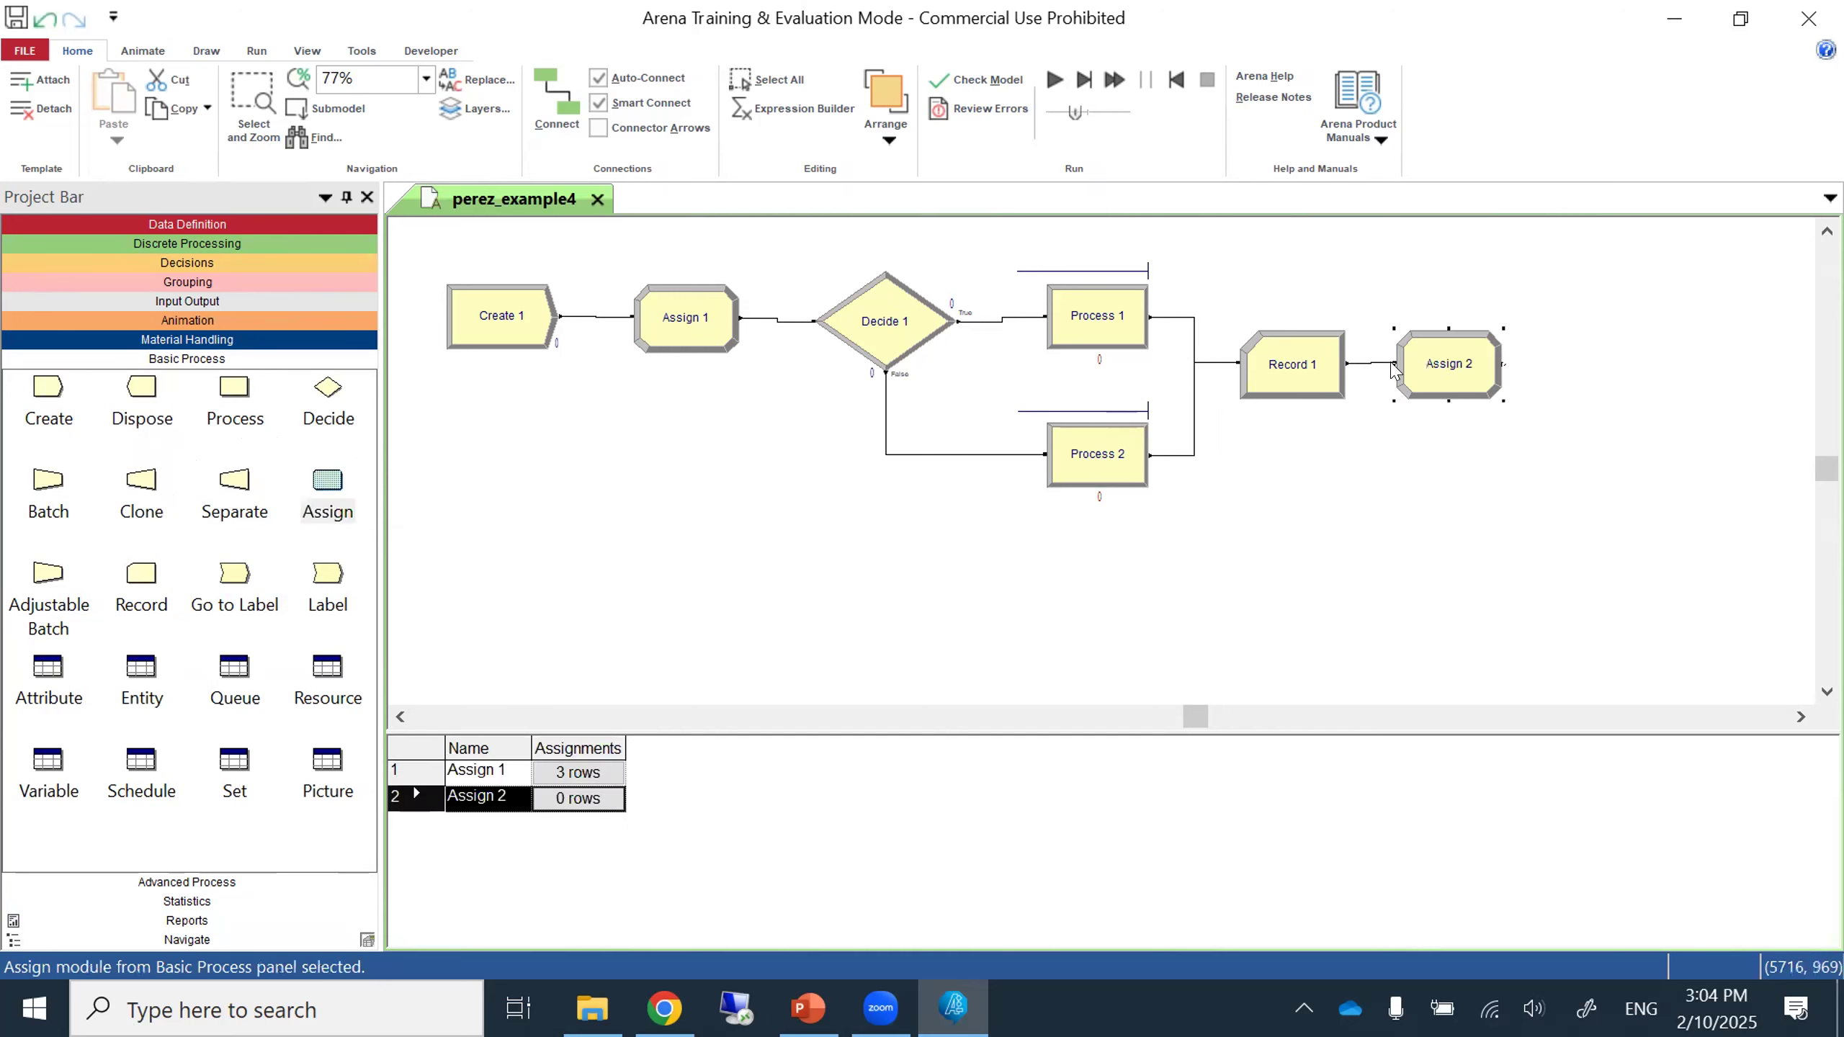
- Add a Variable assignment to Assign 2 that sets numInSystem to numInSystem-1, and confirm the module
{"action": "double_click", "coordinate": [1434, 365]}
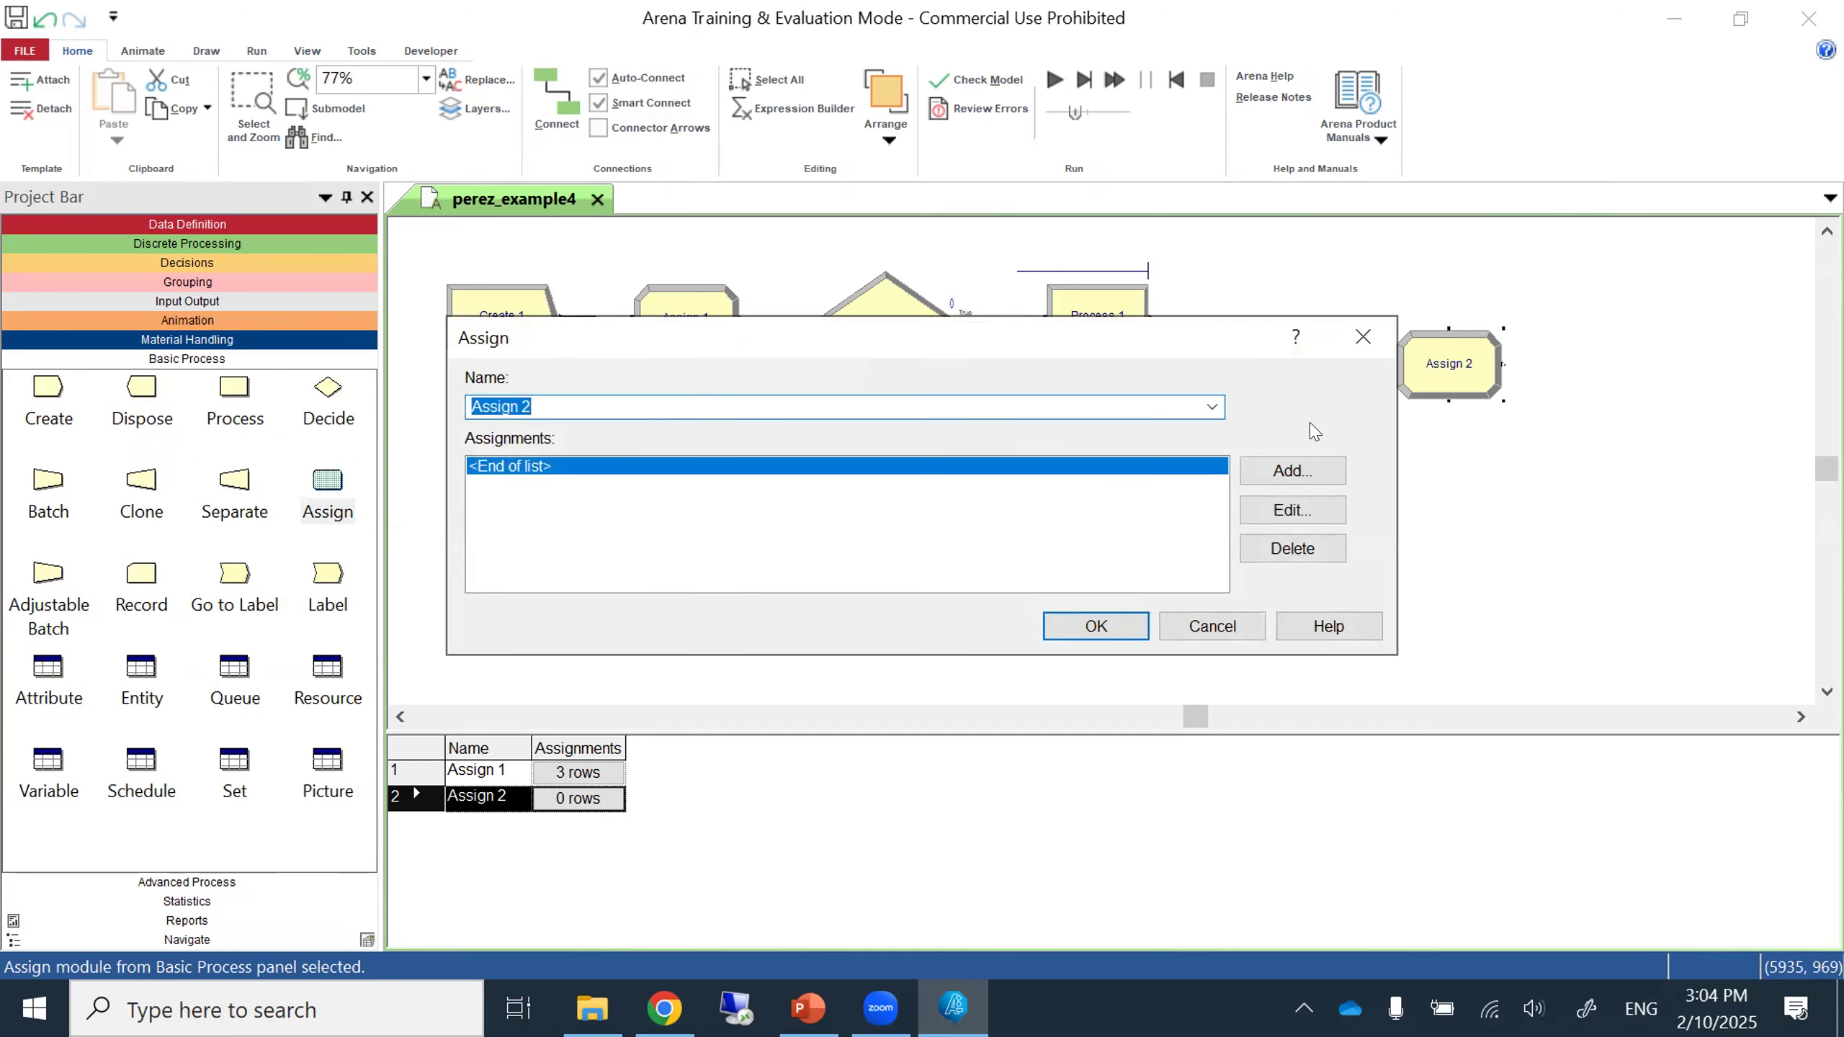
{"action": "left_click", "coordinate": [1286, 470]}
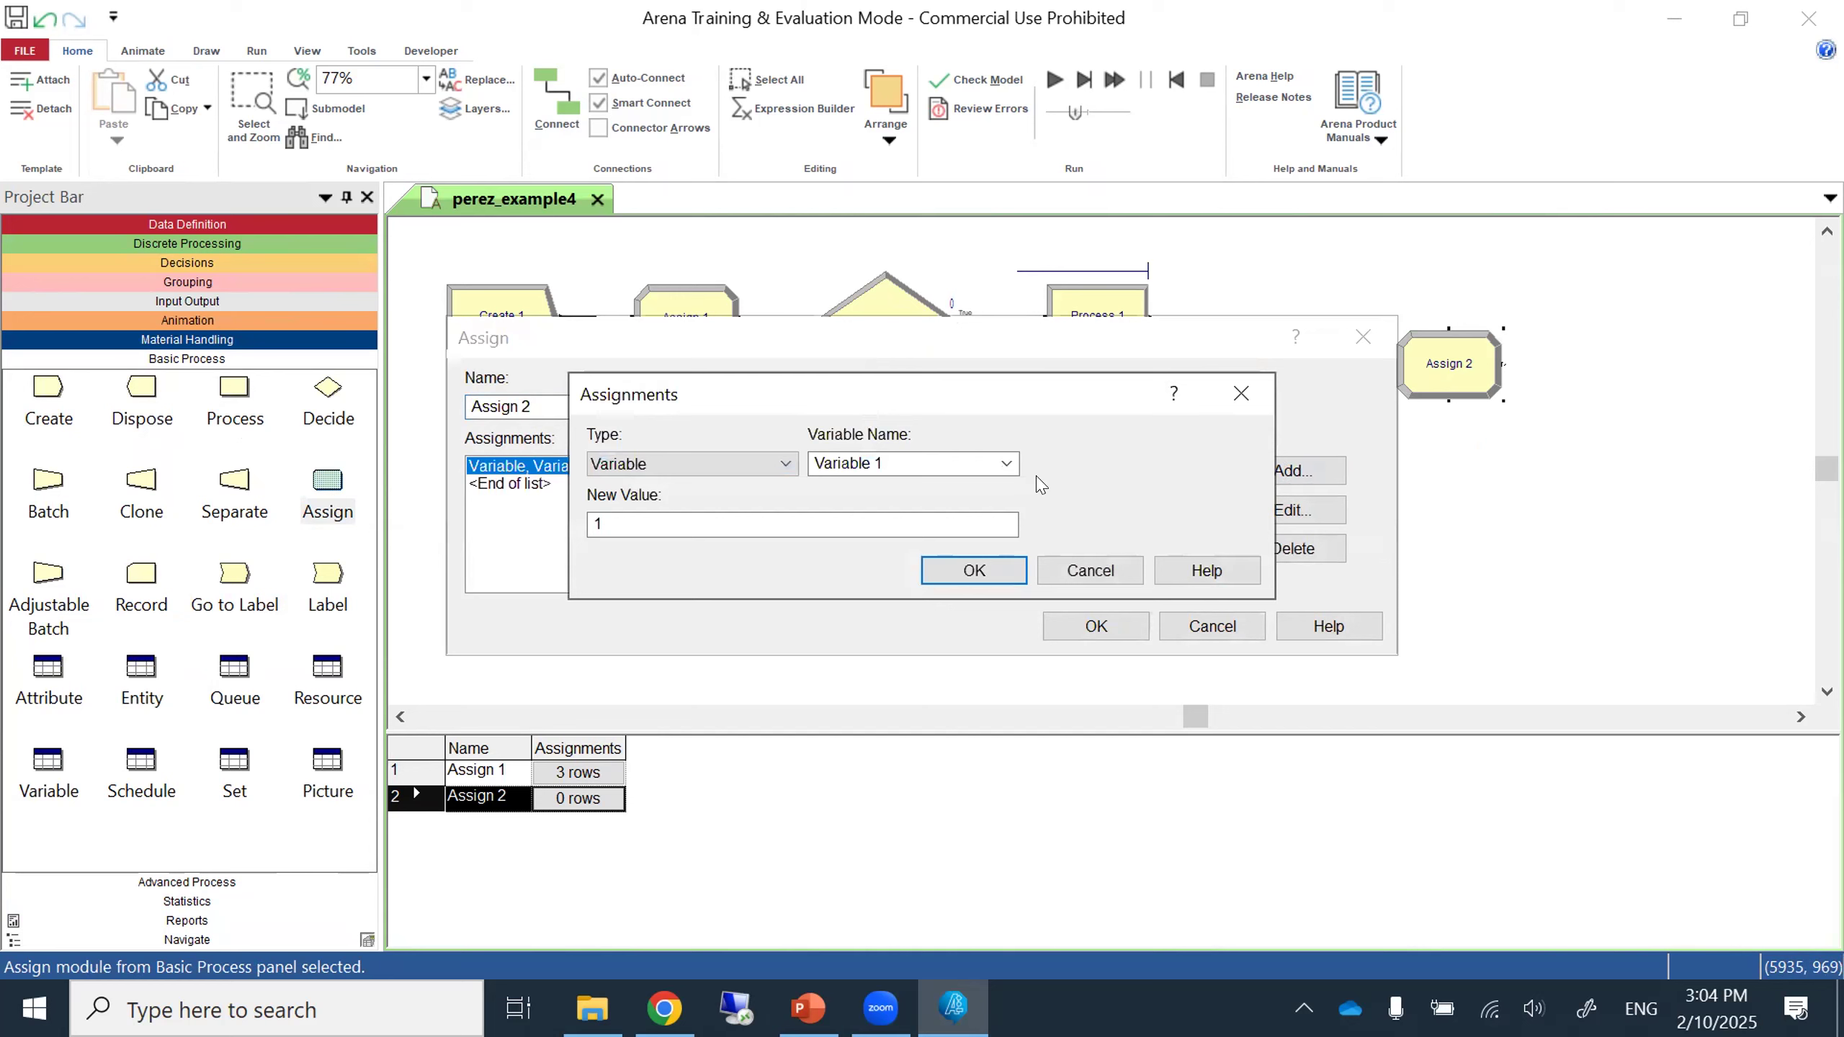
{"action": "left_click", "coordinate": [1006, 465]}
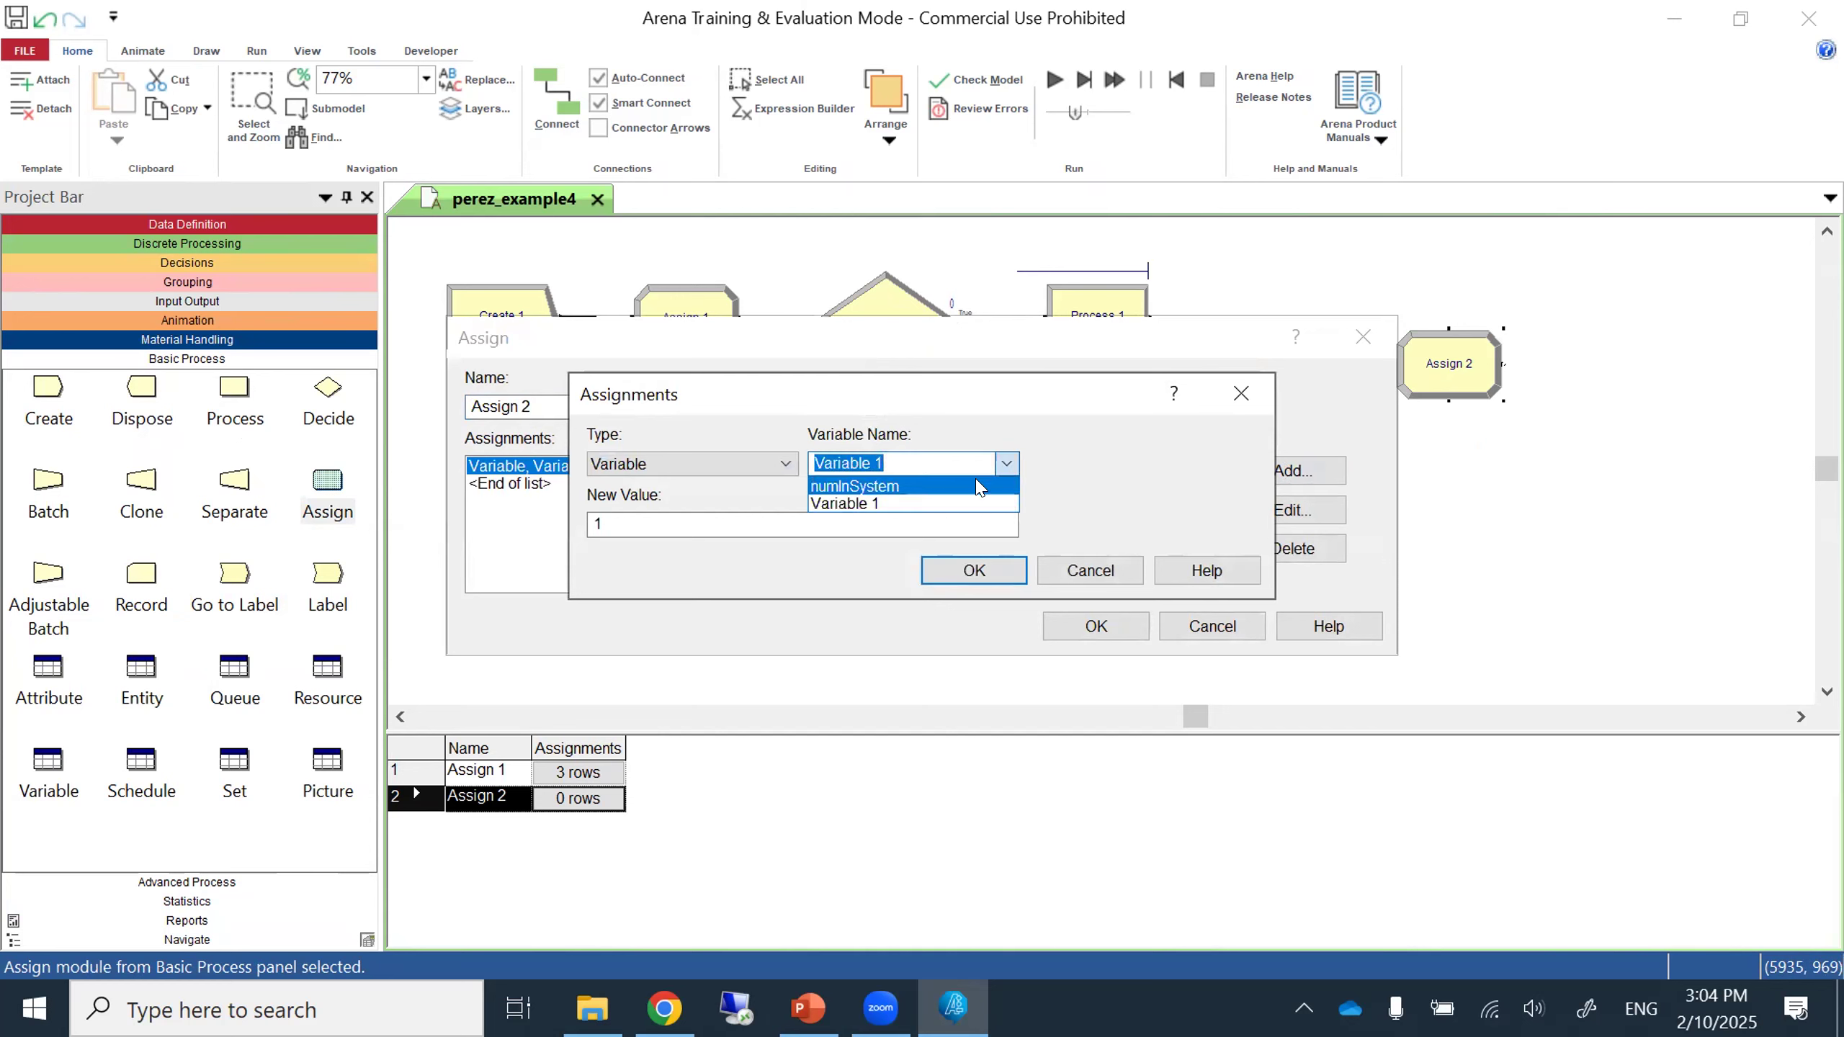
{"action": "left_click", "coordinate": [977, 487]}
{"action": "key", "text": "ctrl+c"}
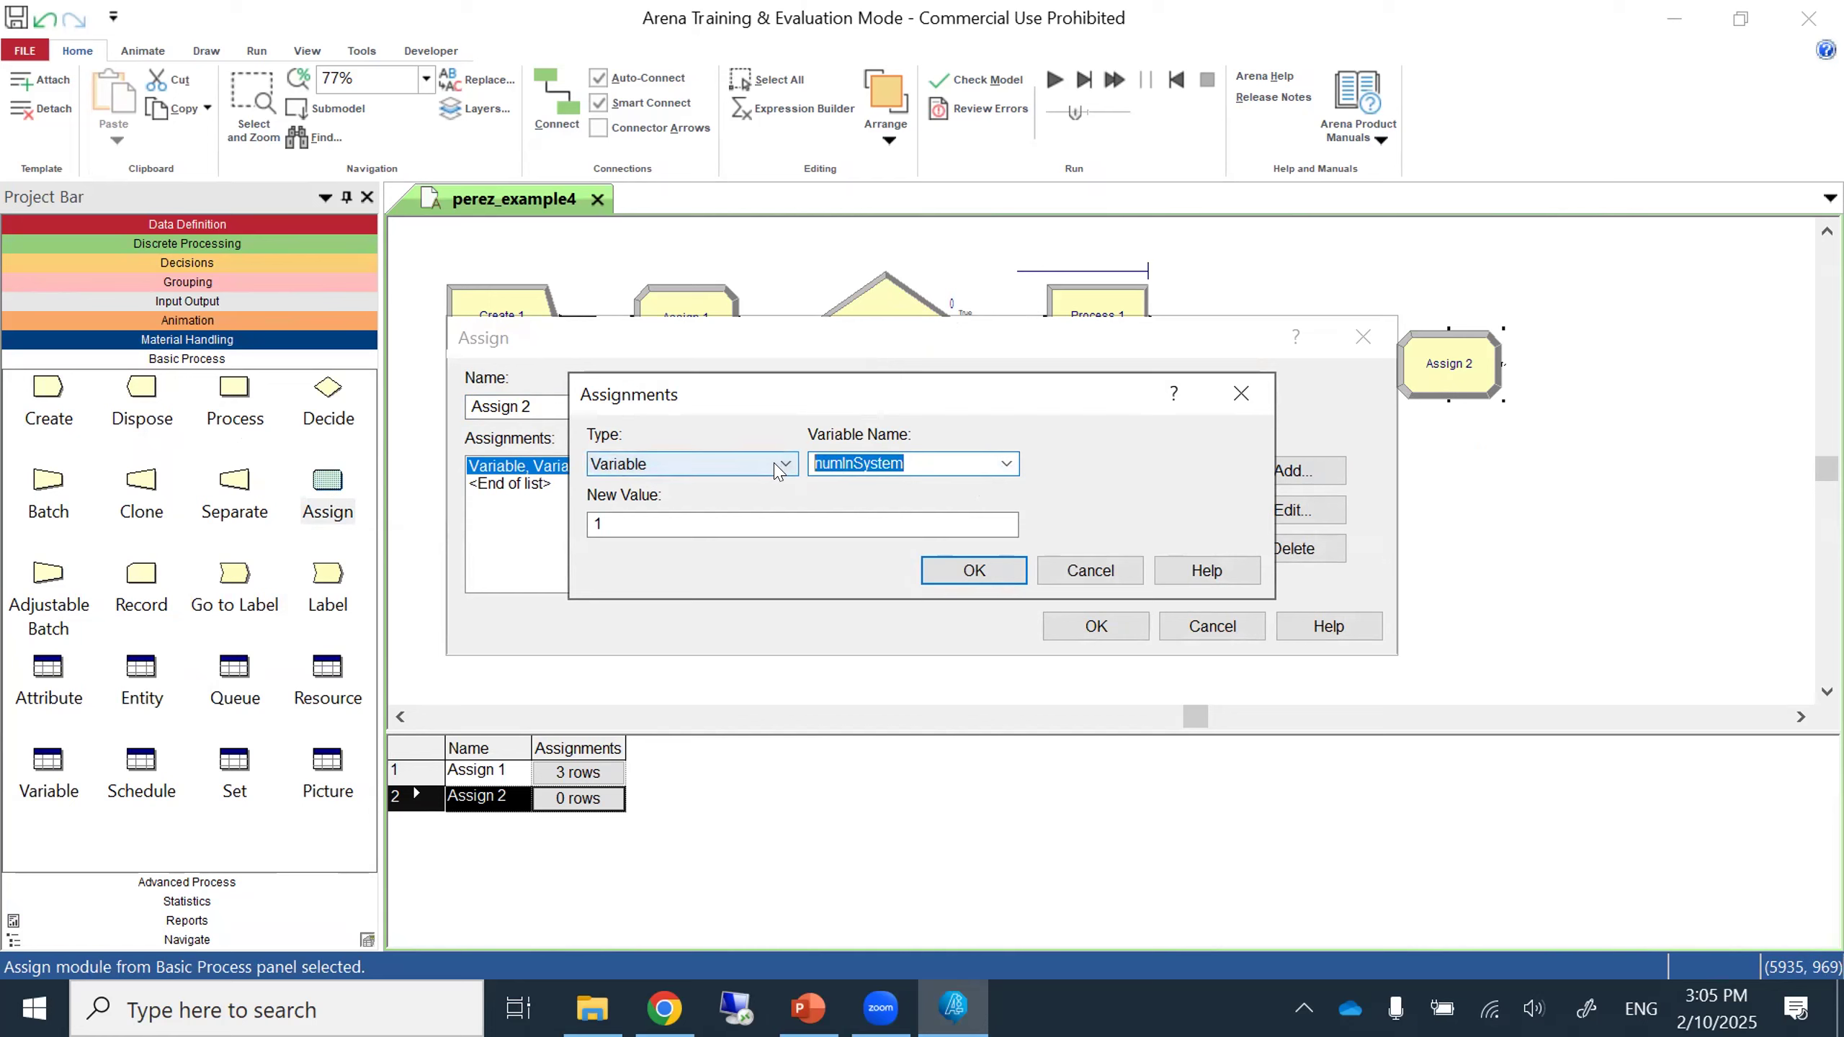
{"action": "left_click", "coordinate": [585, 521]}
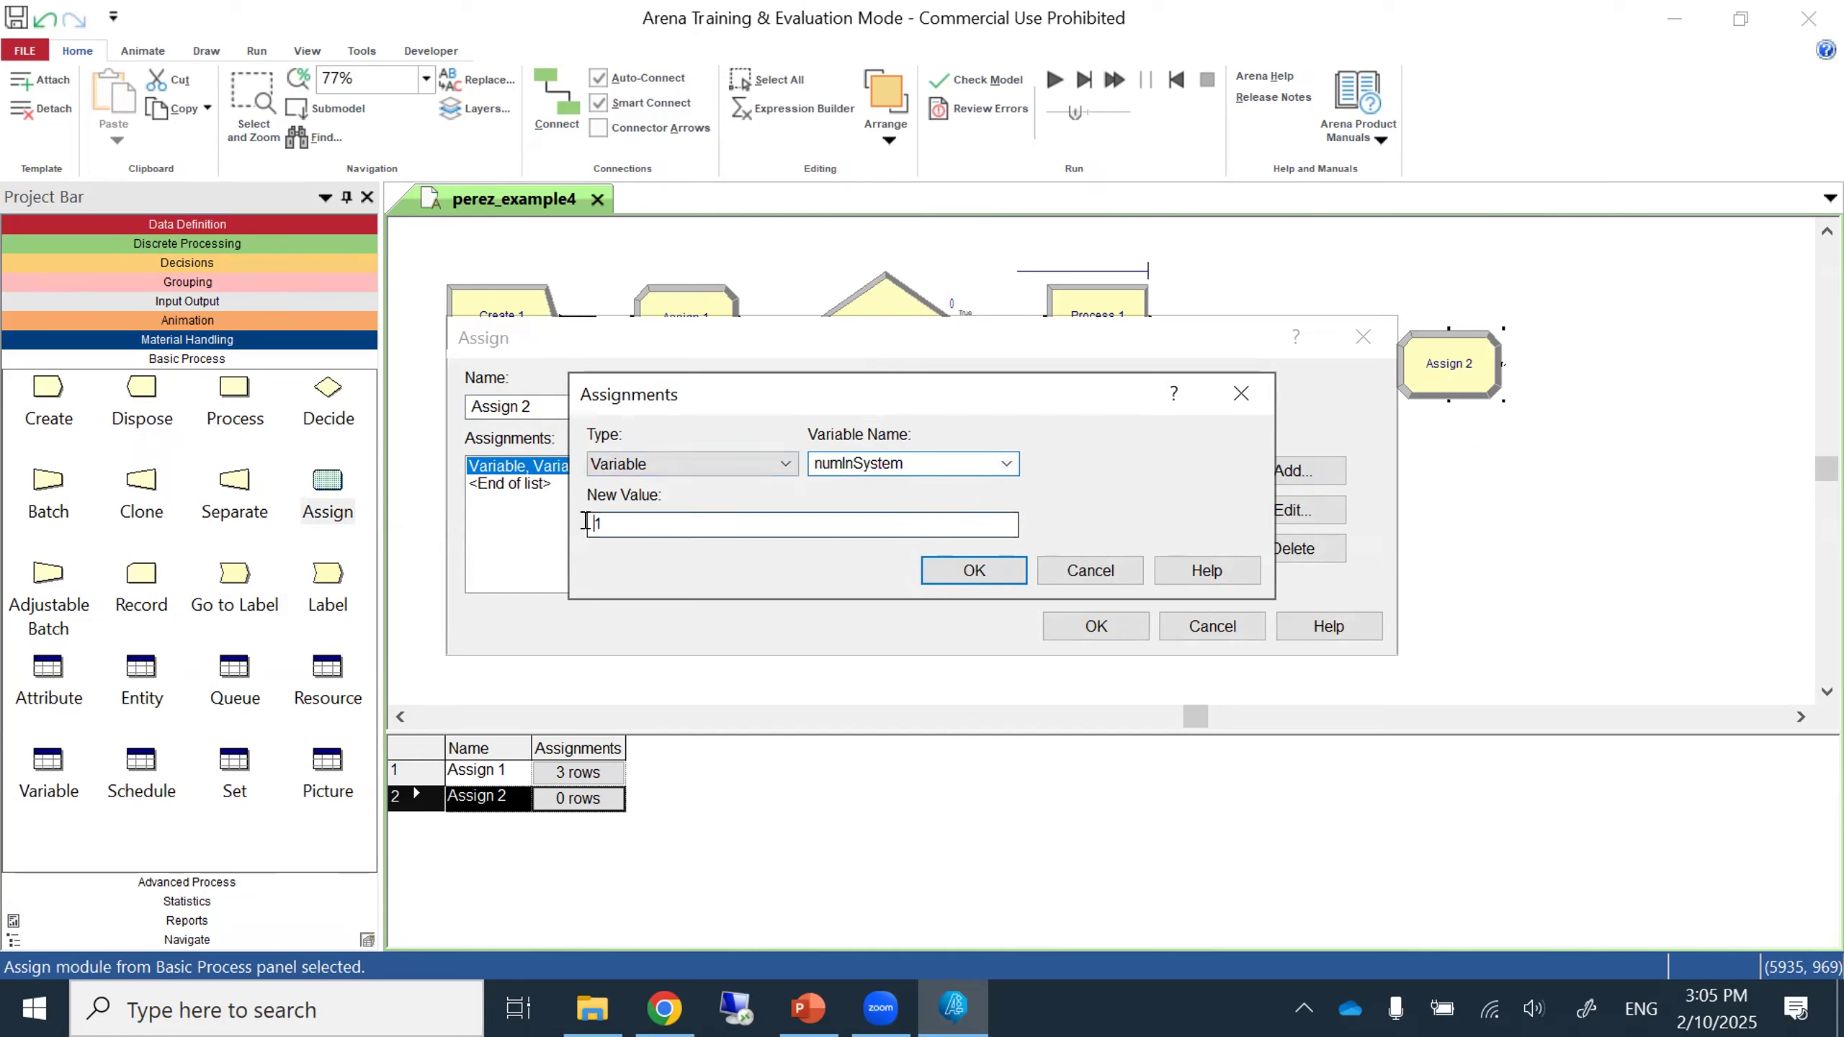
{"action": "key", "text": "ctrl+v"}
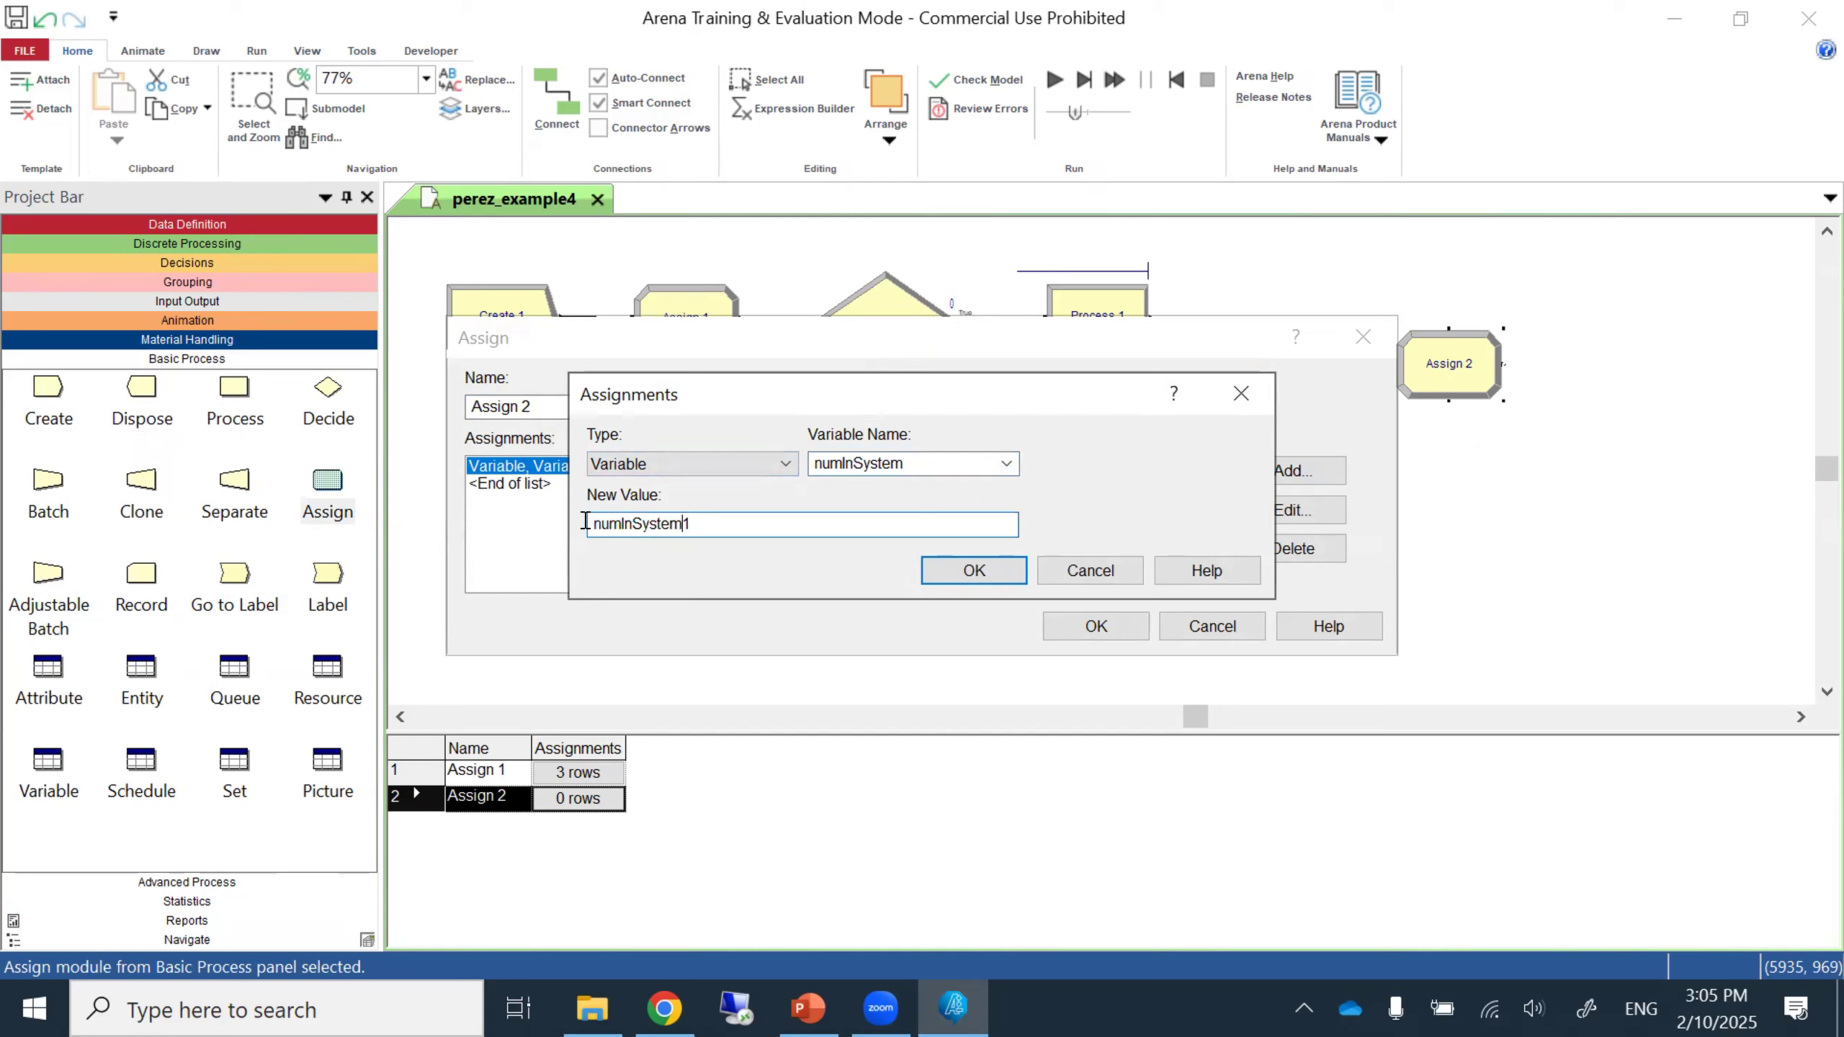
{"action": "type", "text": "-"}
{"action": "left_click", "coordinate": [1000, 574]}
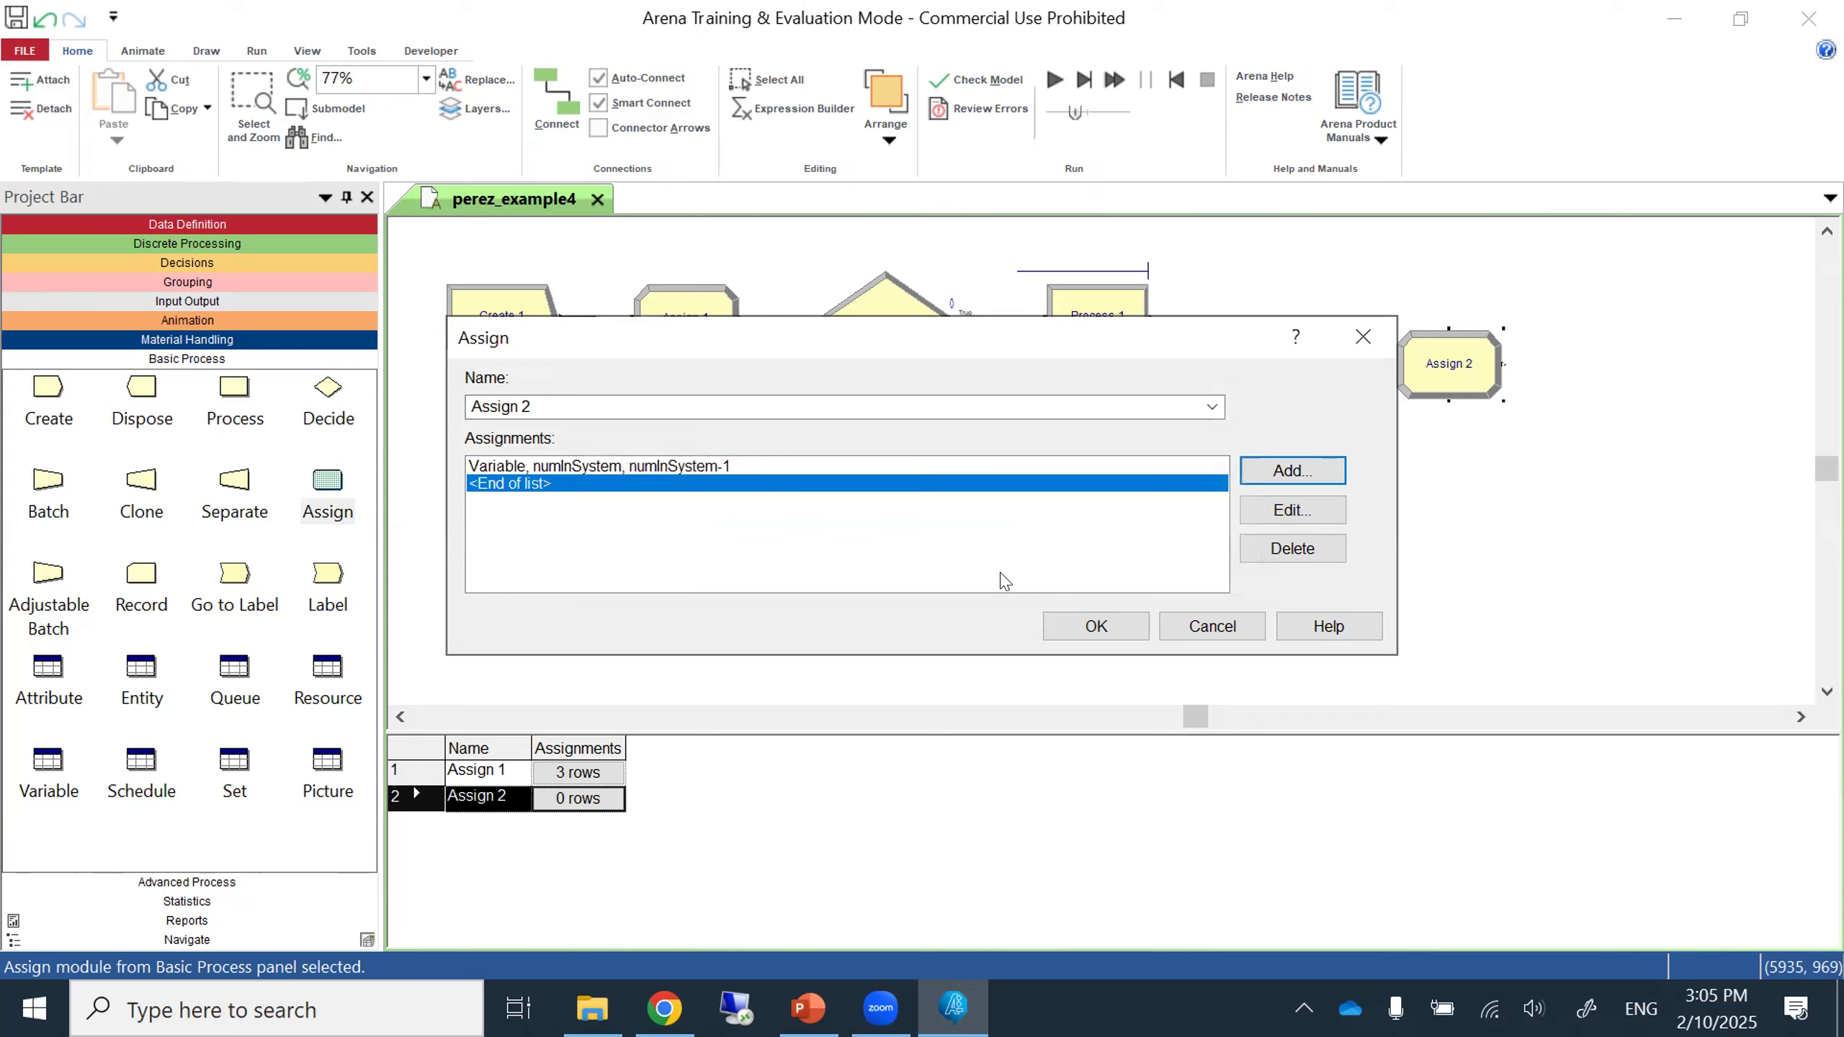
{"action": "left_click", "coordinate": [1092, 628]}
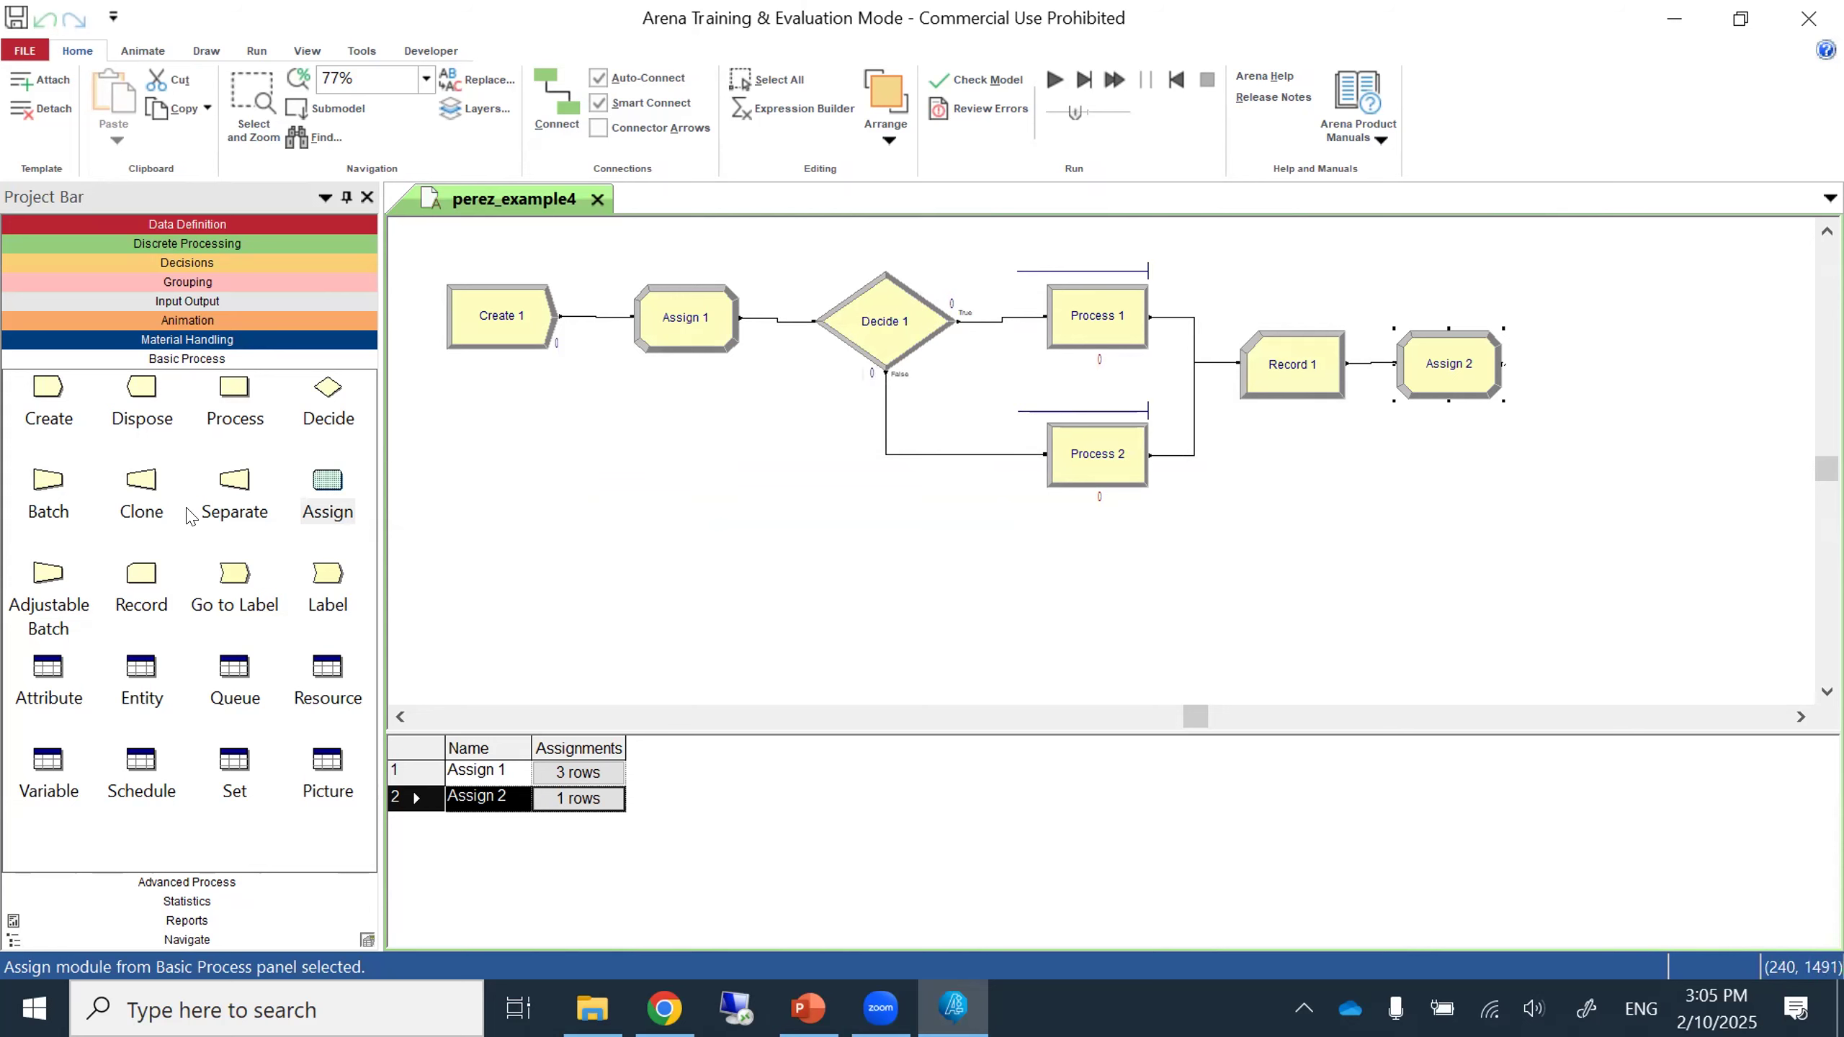
- Place a Dispose module from the Basic Process template directly after Assign 2 so that it auto-connects
{"action": "left_click_drag", "start_coordinate": [147, 385], "coordinate": [1607, 371]}
{"action": "left_click", "coordinate": [1455, 493]}
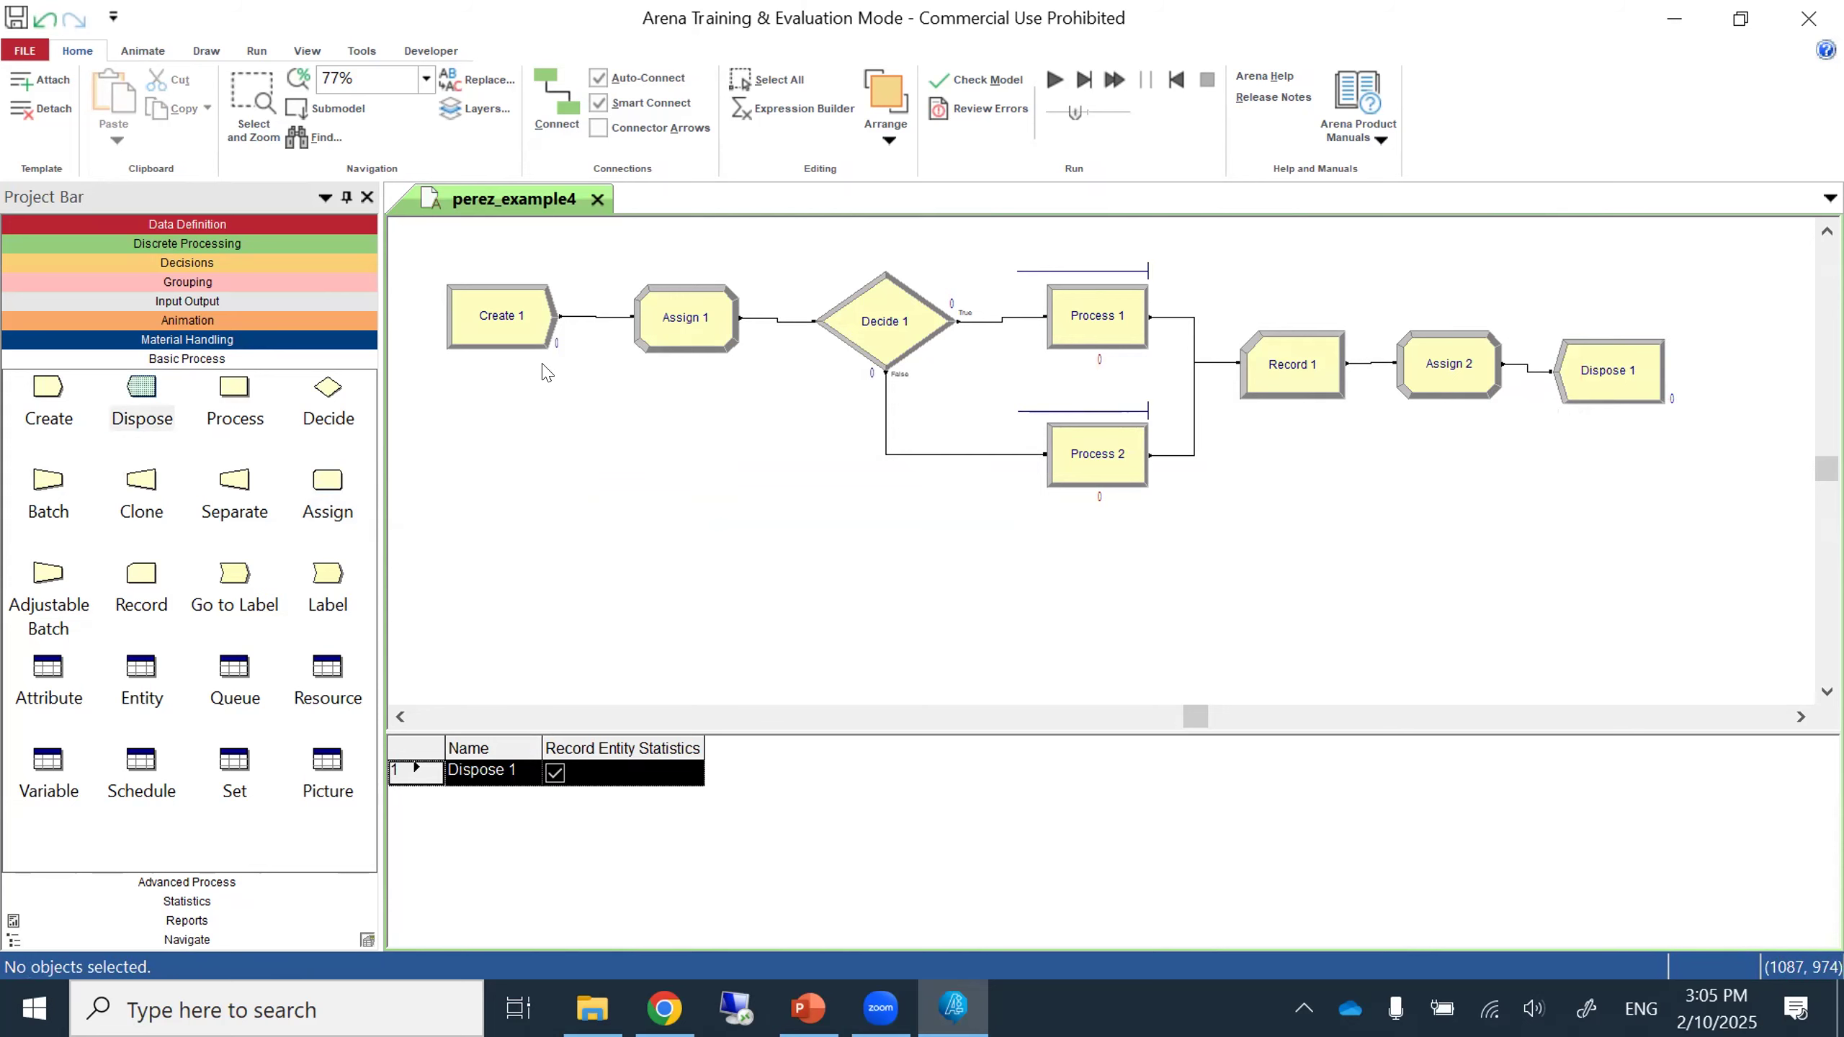
- Save the model and check it for errors
{"action": "left_click", "coordinate": [12, 14]}
{"action": "left_click", "coordinate": [998, 76]}
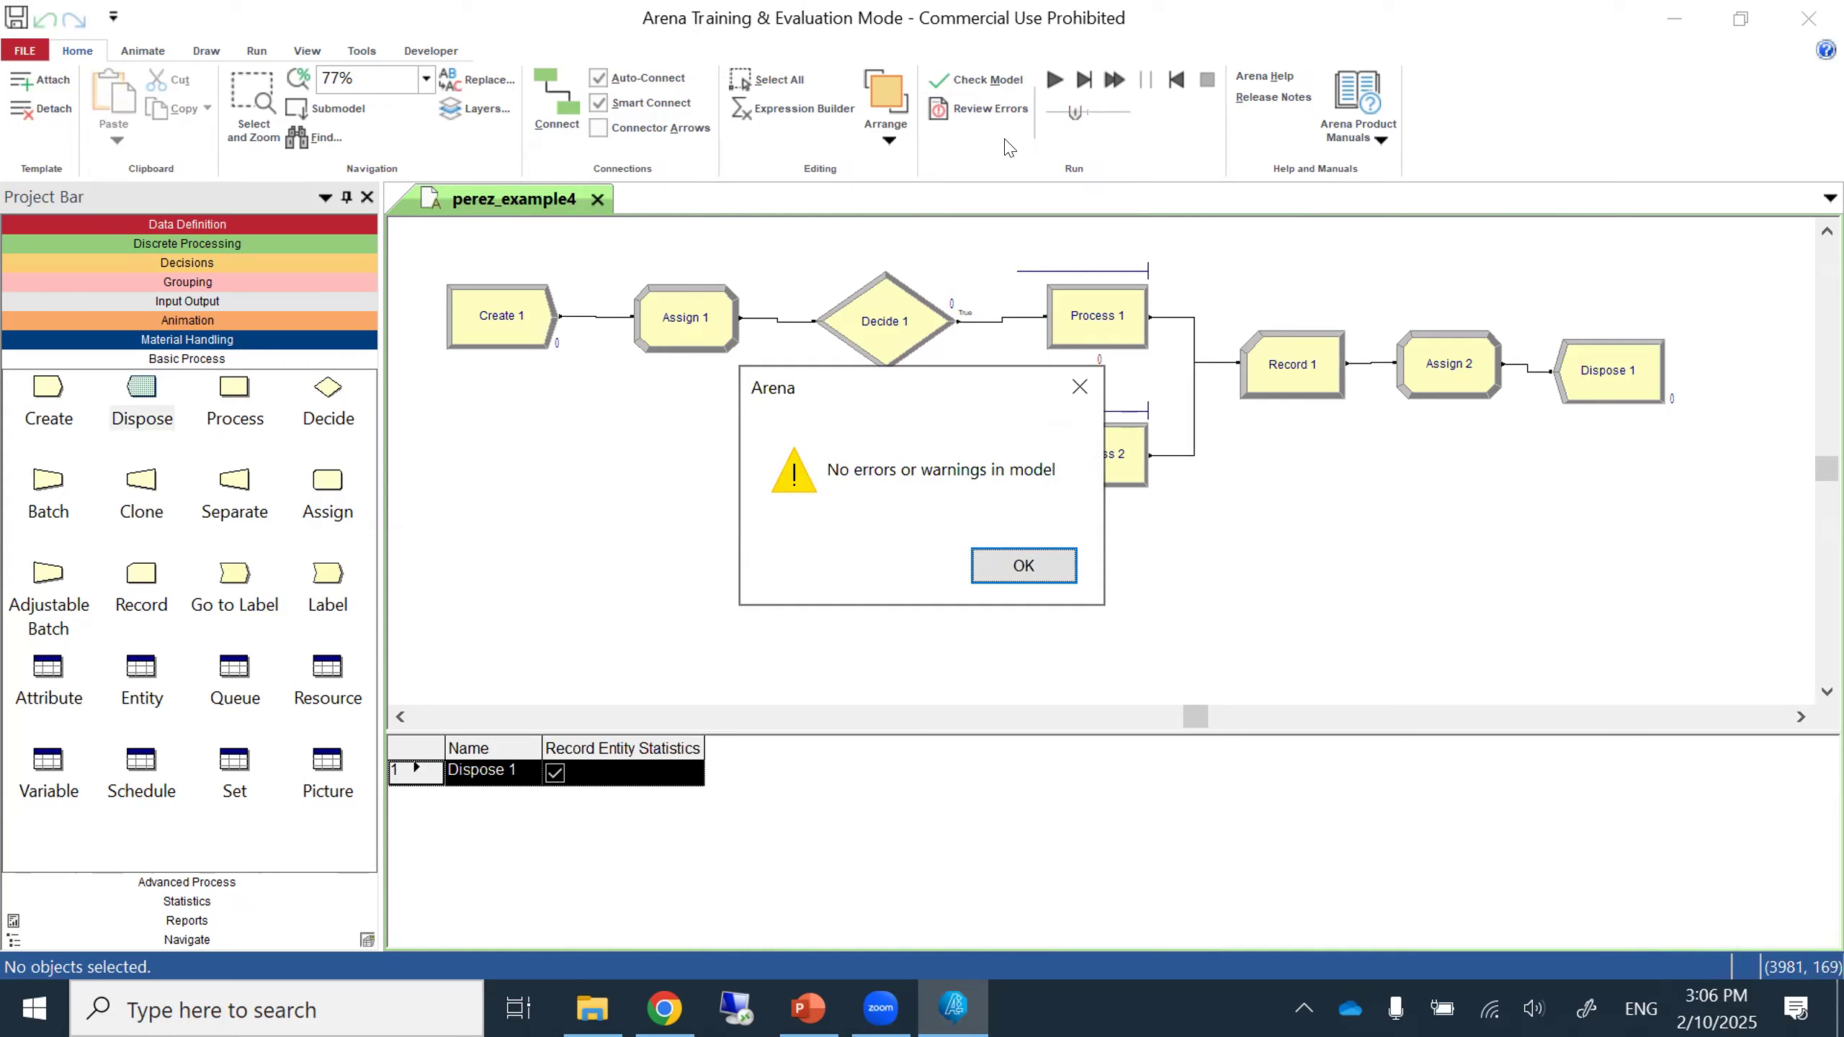
{"action": "left_click", "coordinate": [1002, 576]}
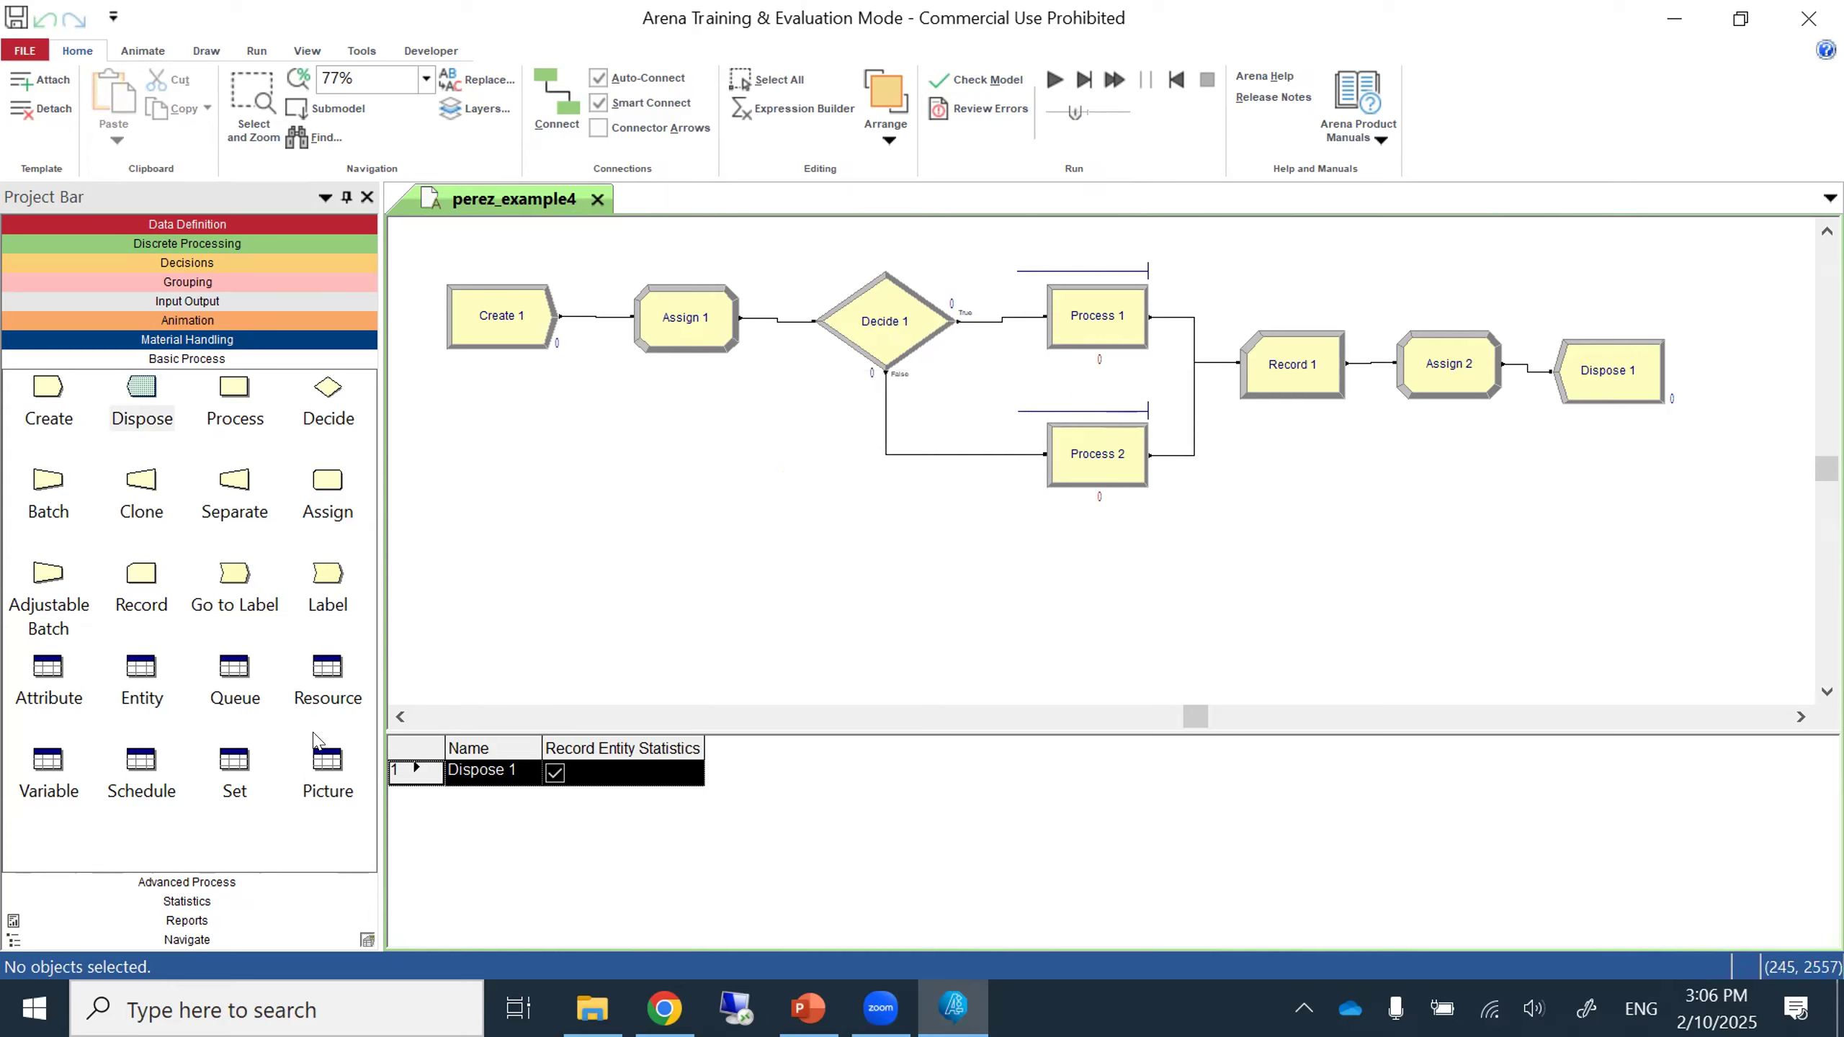
- Show the Statistic table of the Advanced Process template and add a first statistic of type Time-Persistent
{"action": "left_click", "coordinate": [192, 881]}
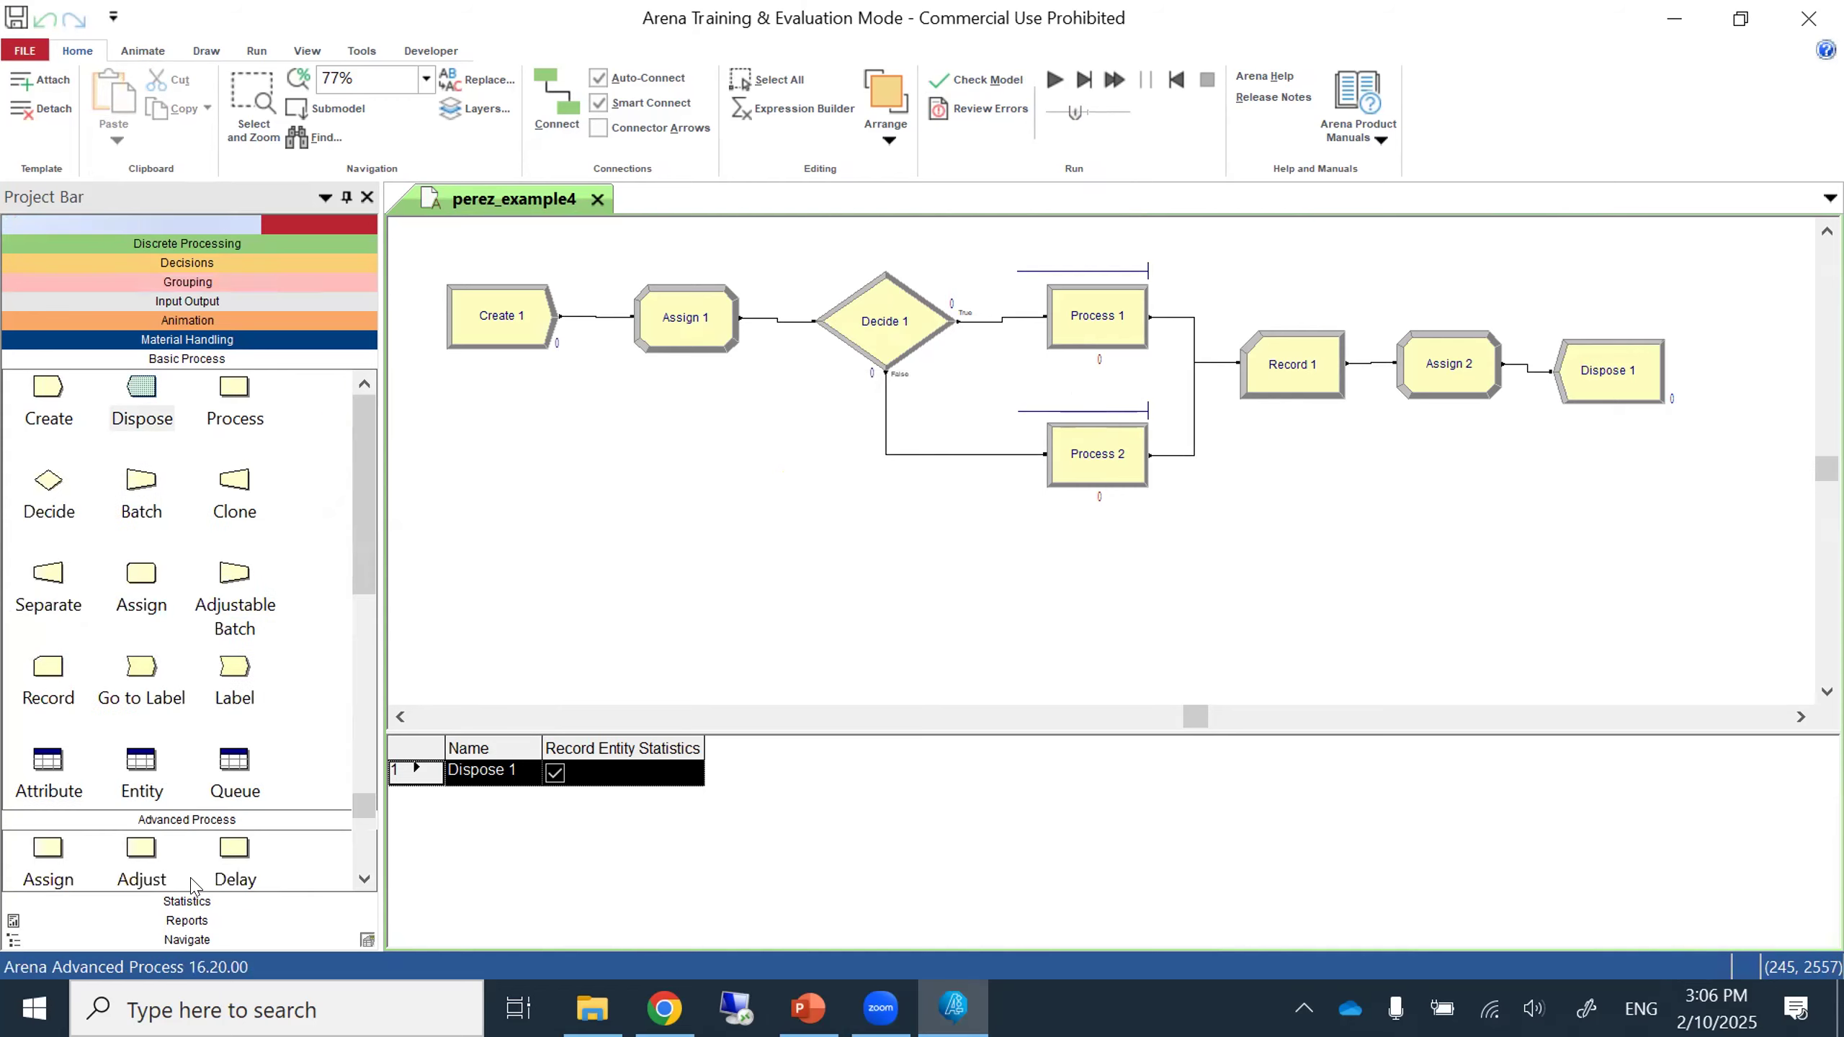
{"action": "left_click_drag", "start_coordinate": [356, 686], "coordinate": [346, 880]}
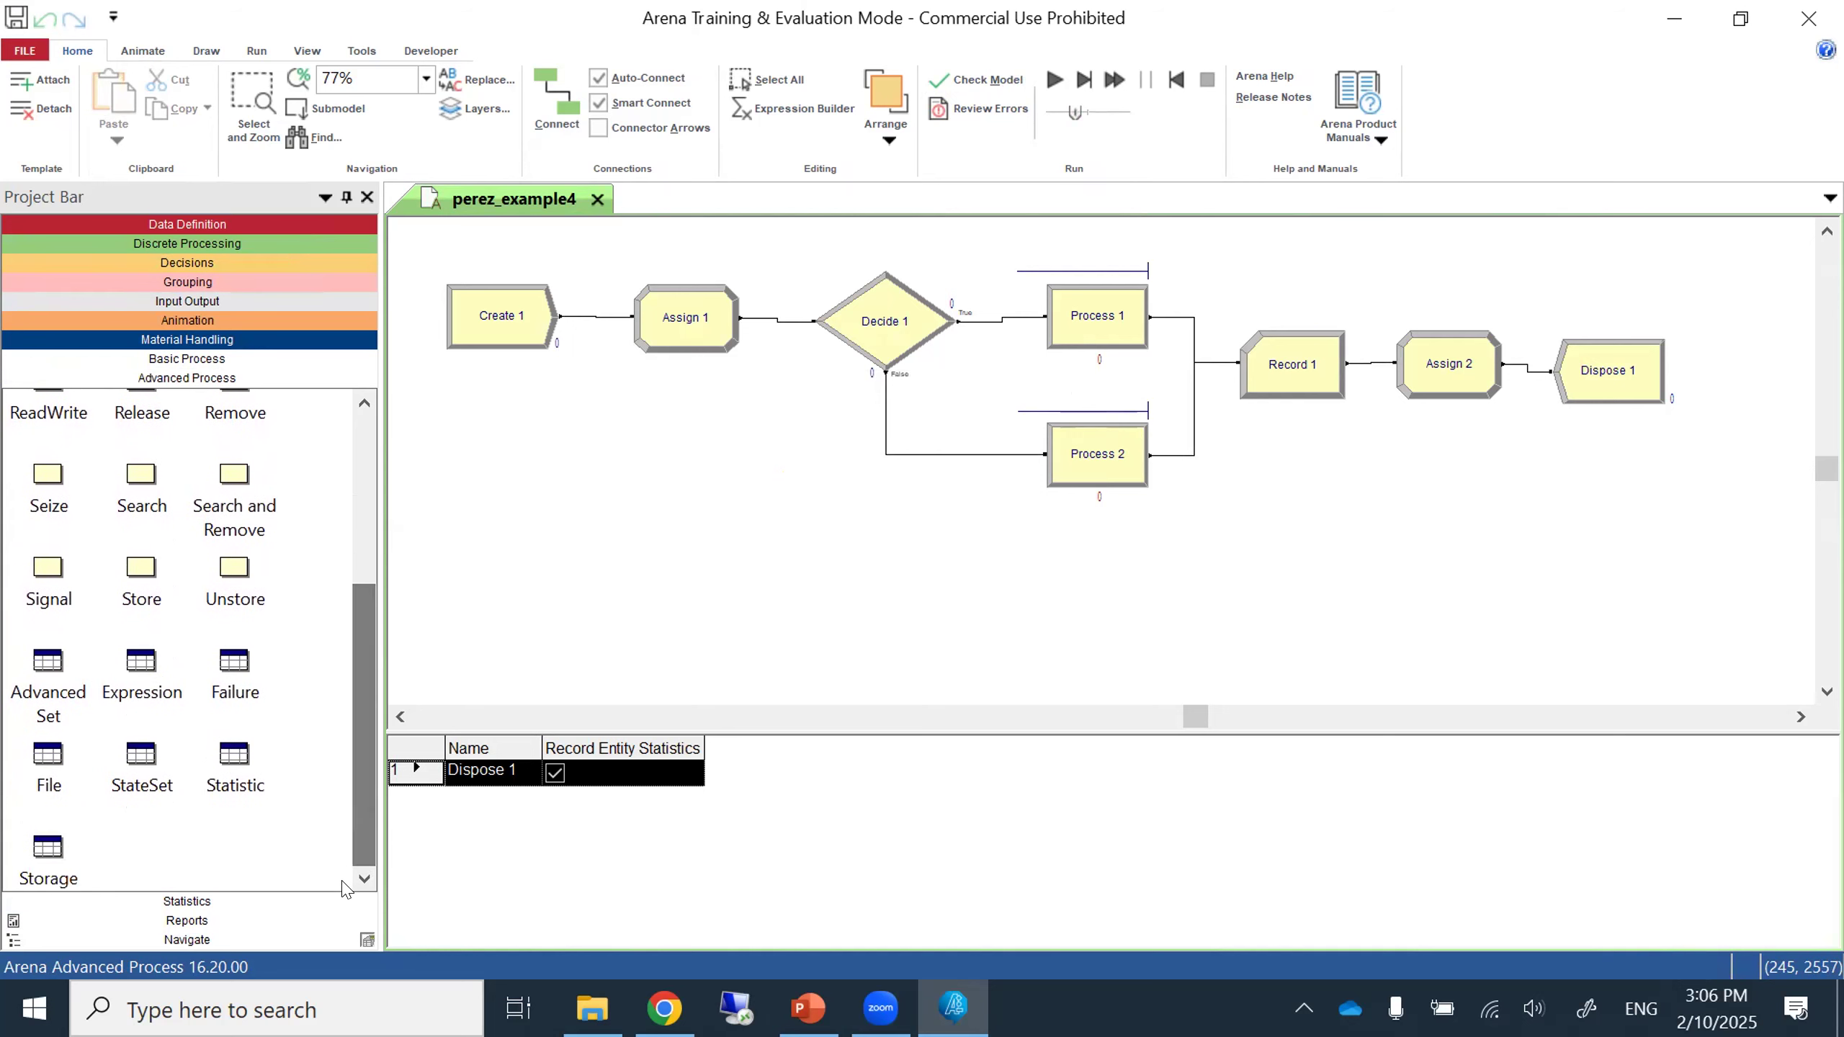
{"action": "left_click", "coordinate": [240, 760]}
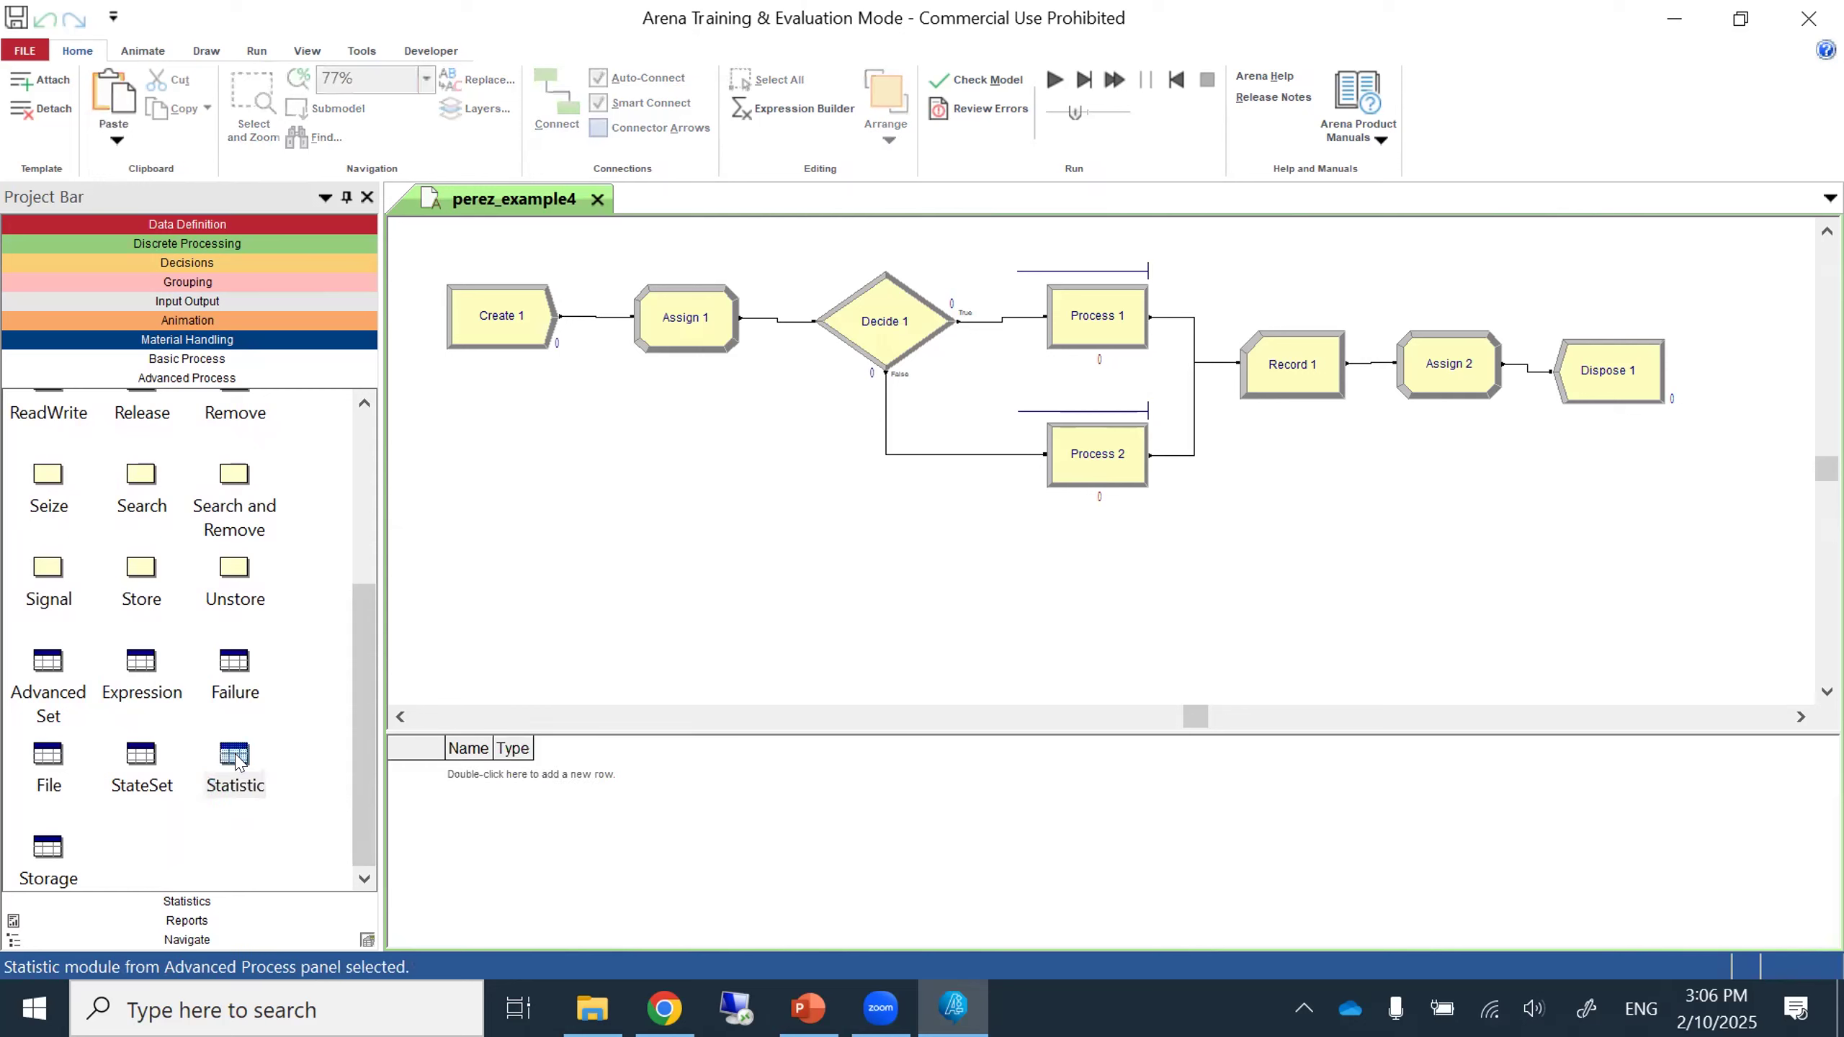
{"action": "left_click_drag", "start_coordinate": [710, 712], "coordinate": [728, 517]}
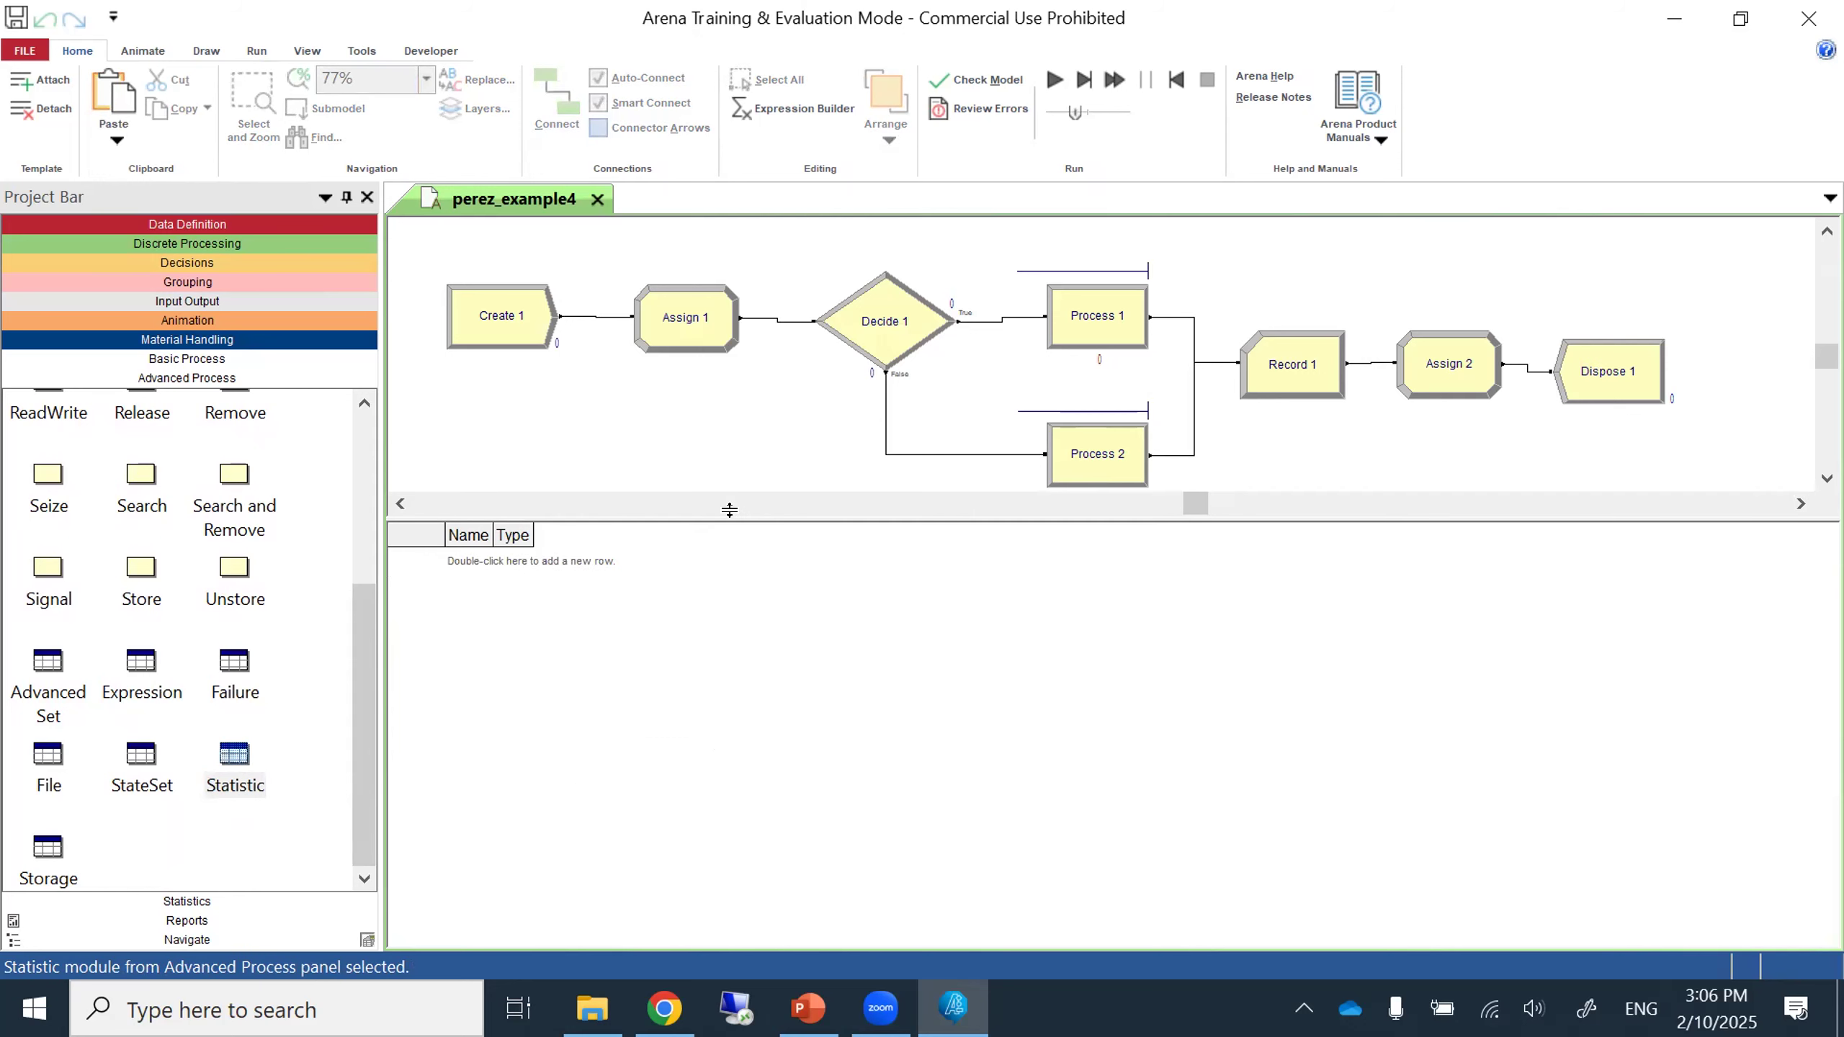
{"action": "double_click", "coordinate": [559, 564]}
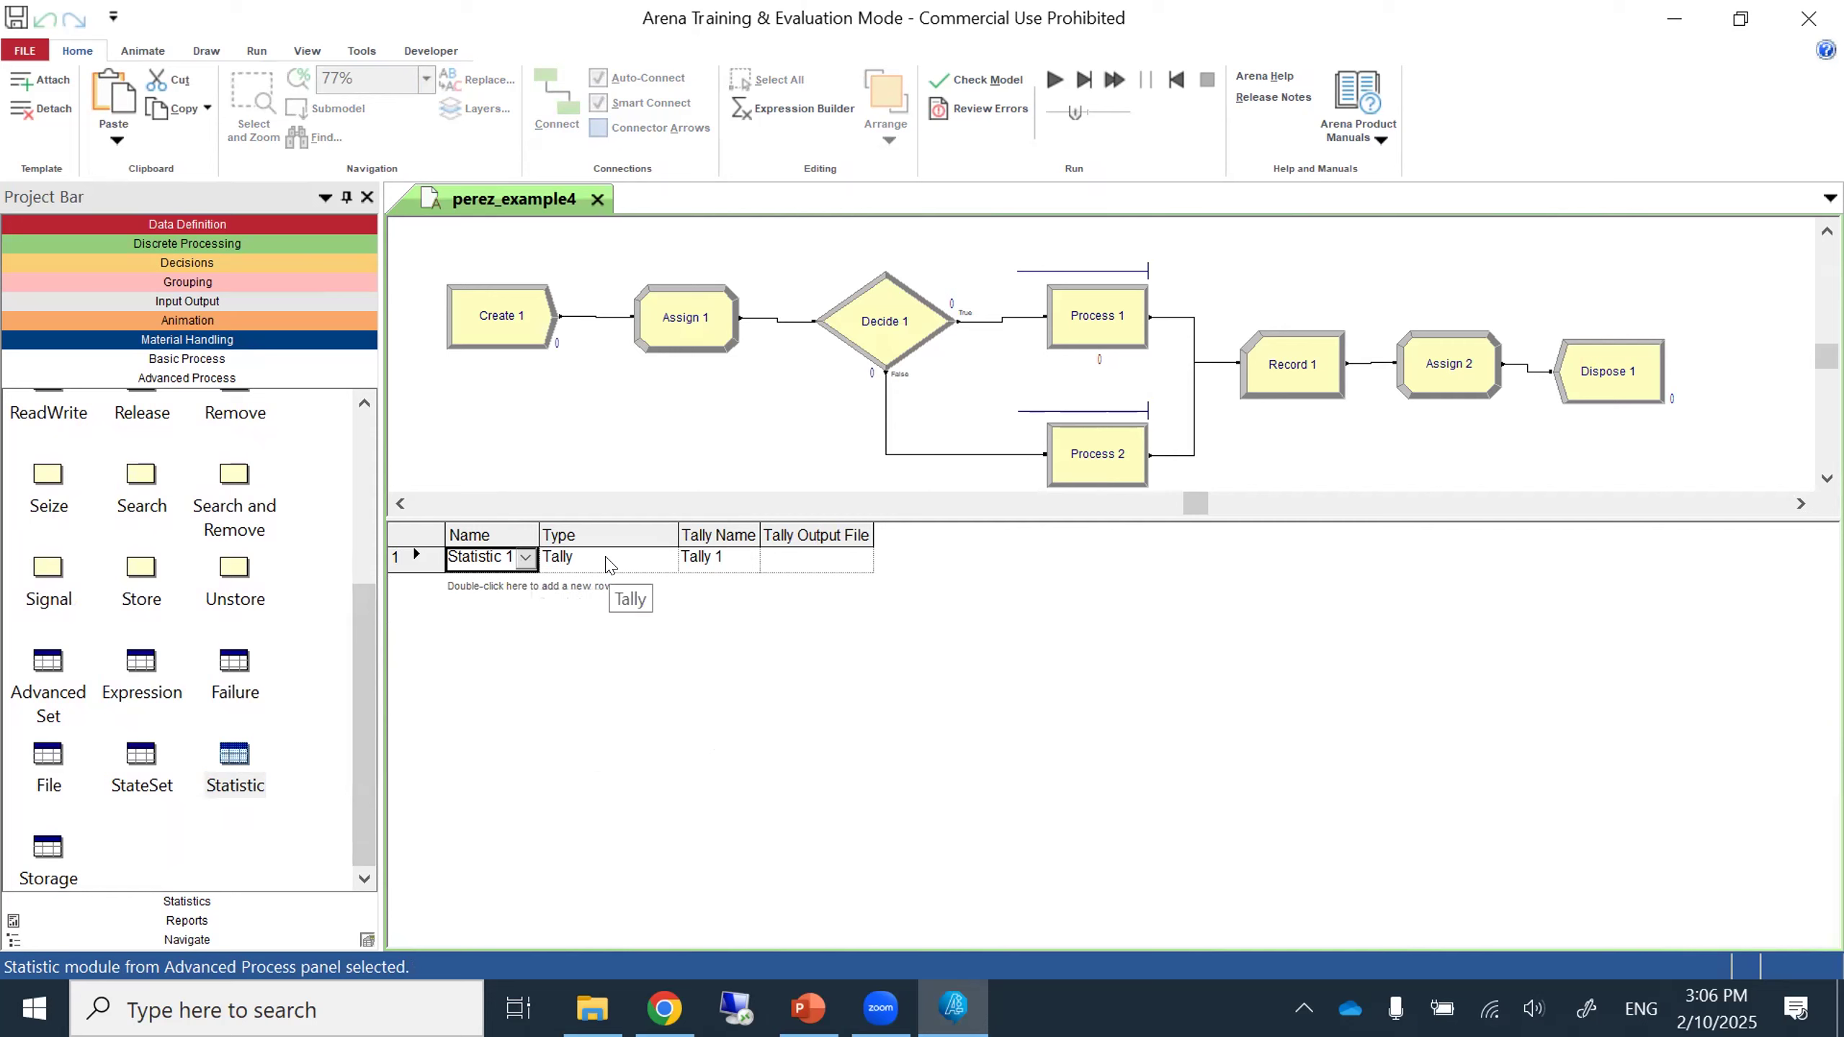
{"action": "left_click", "coordinate": [526, 564]}
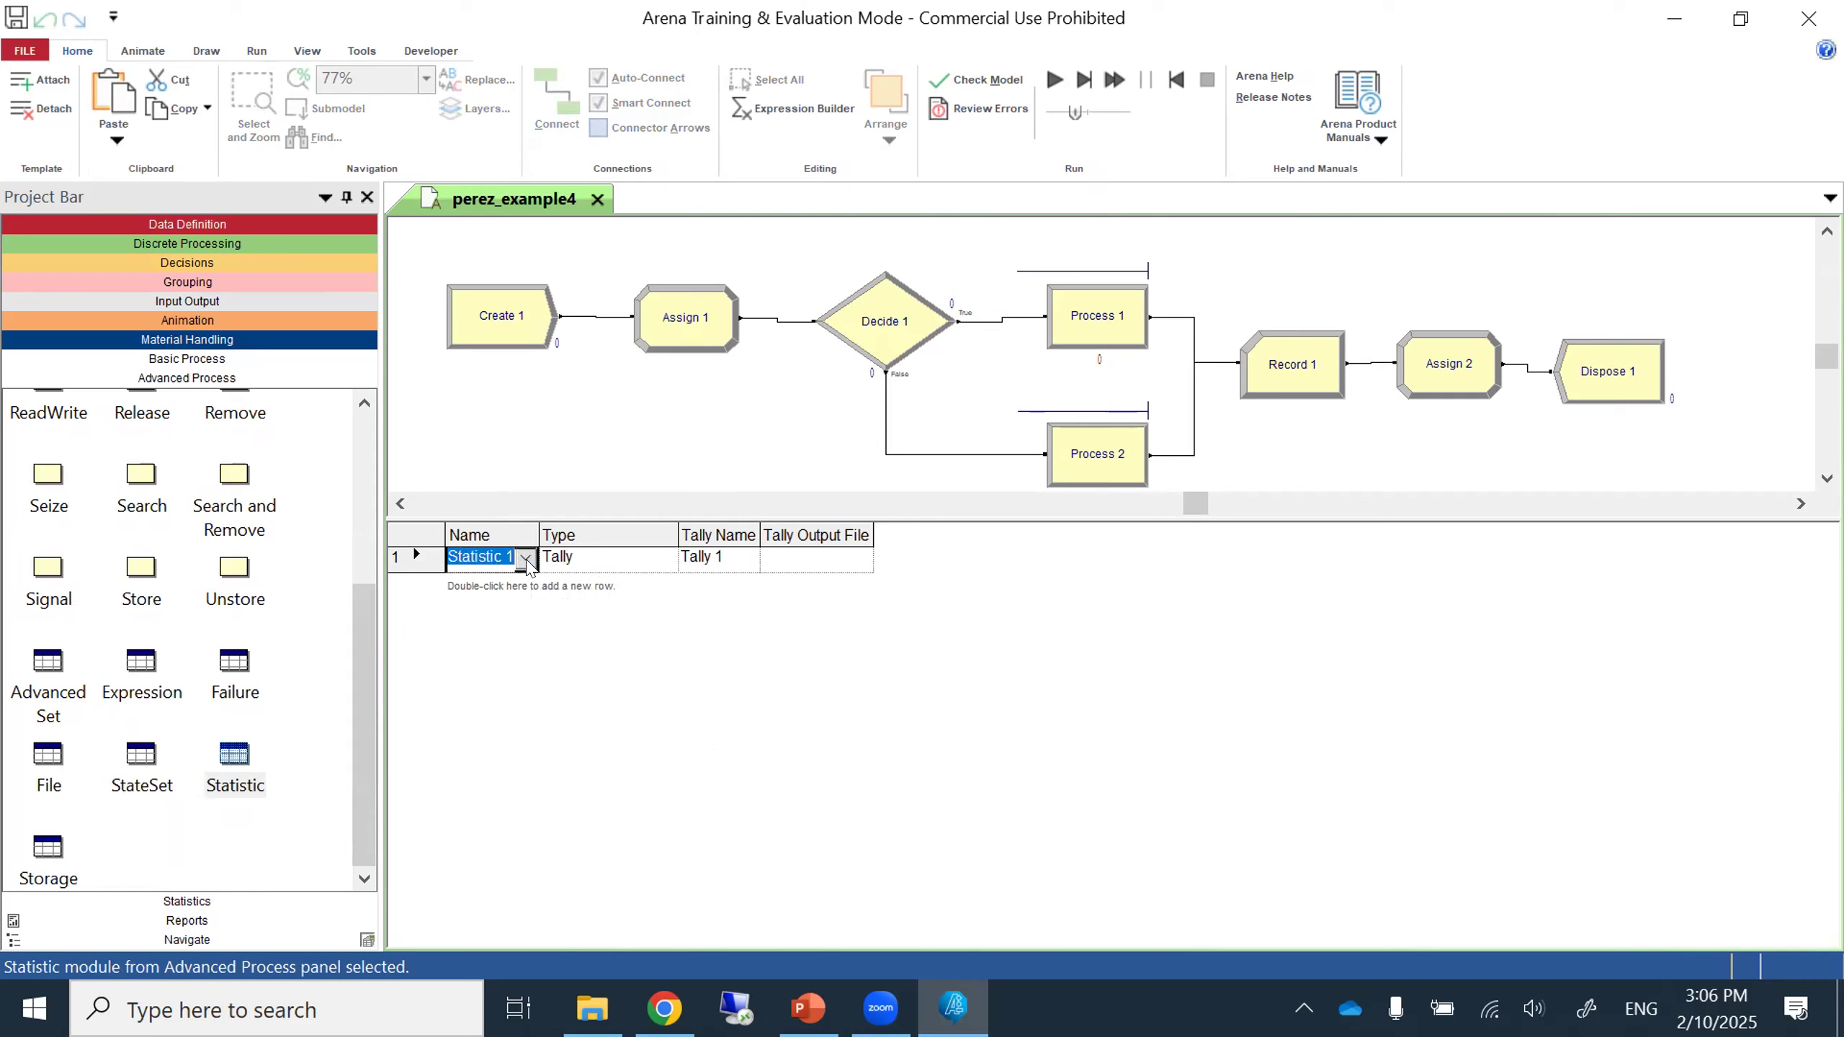
{"action": "left_click", "coordinate": [582, 567]}
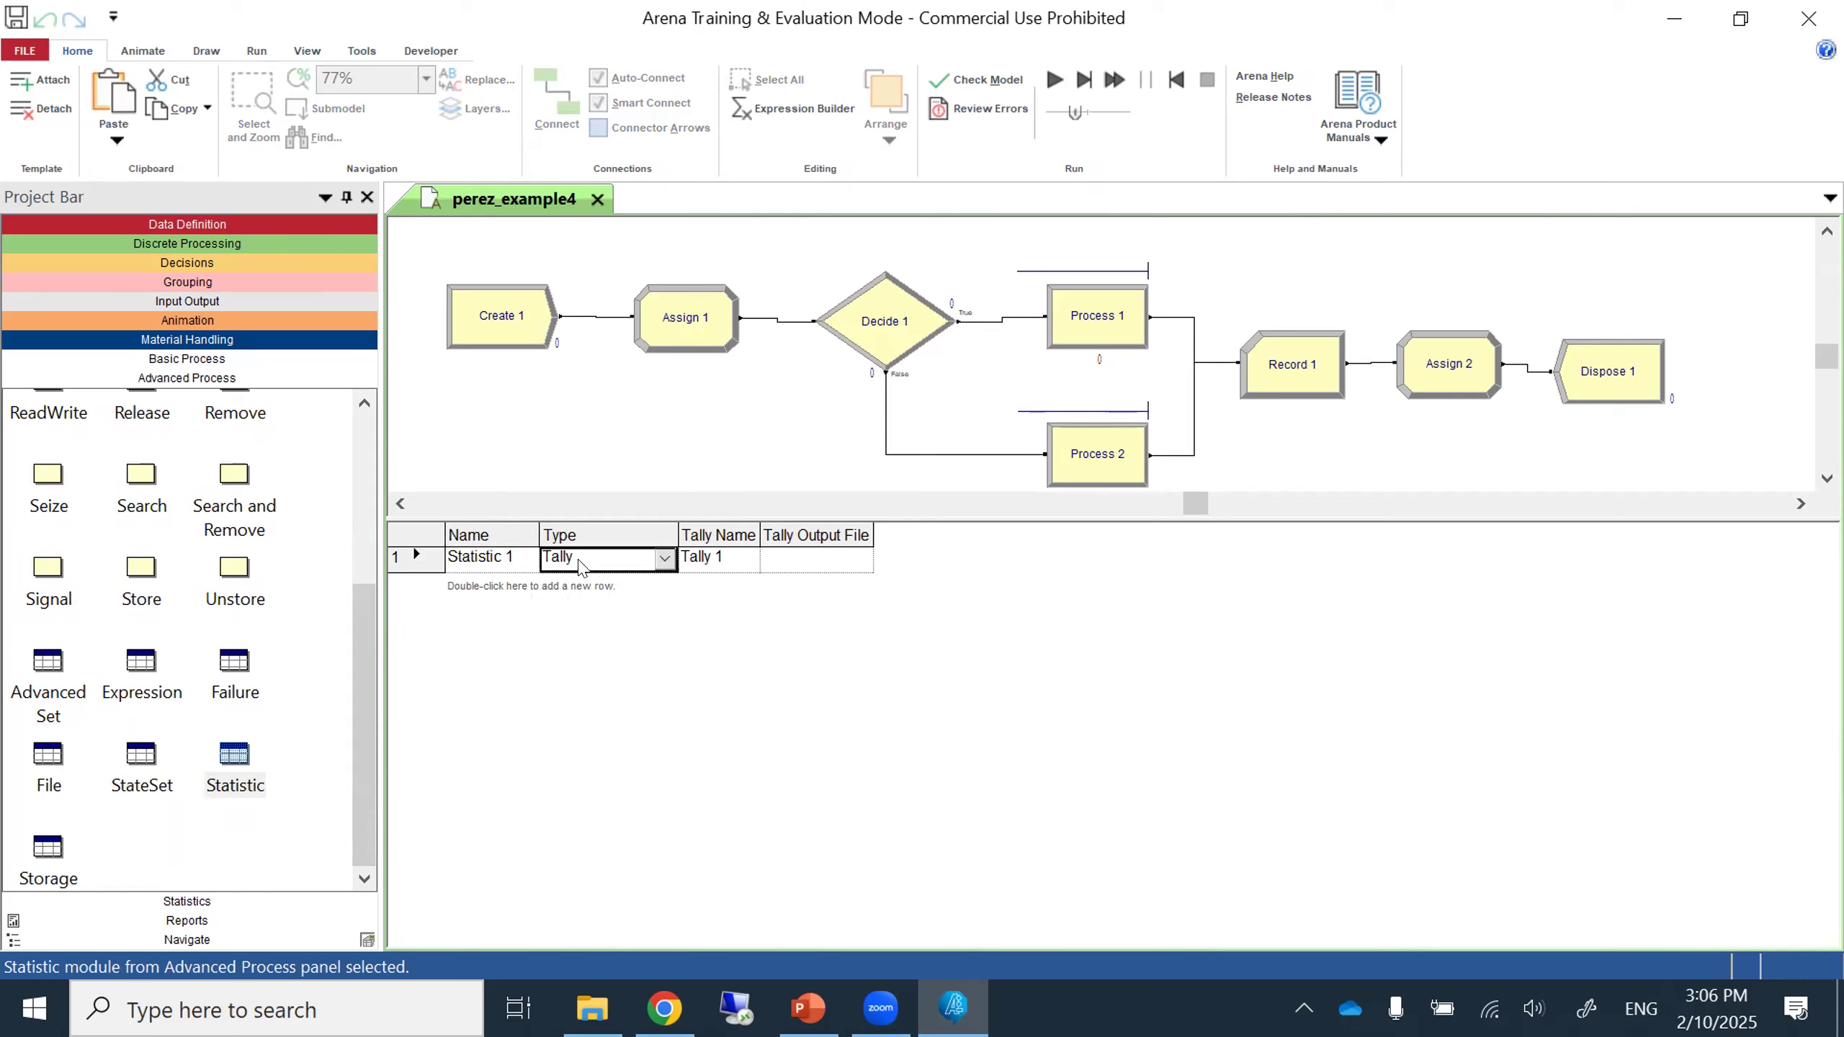
{"action": "left_click", "coordinate": [664, 557]}
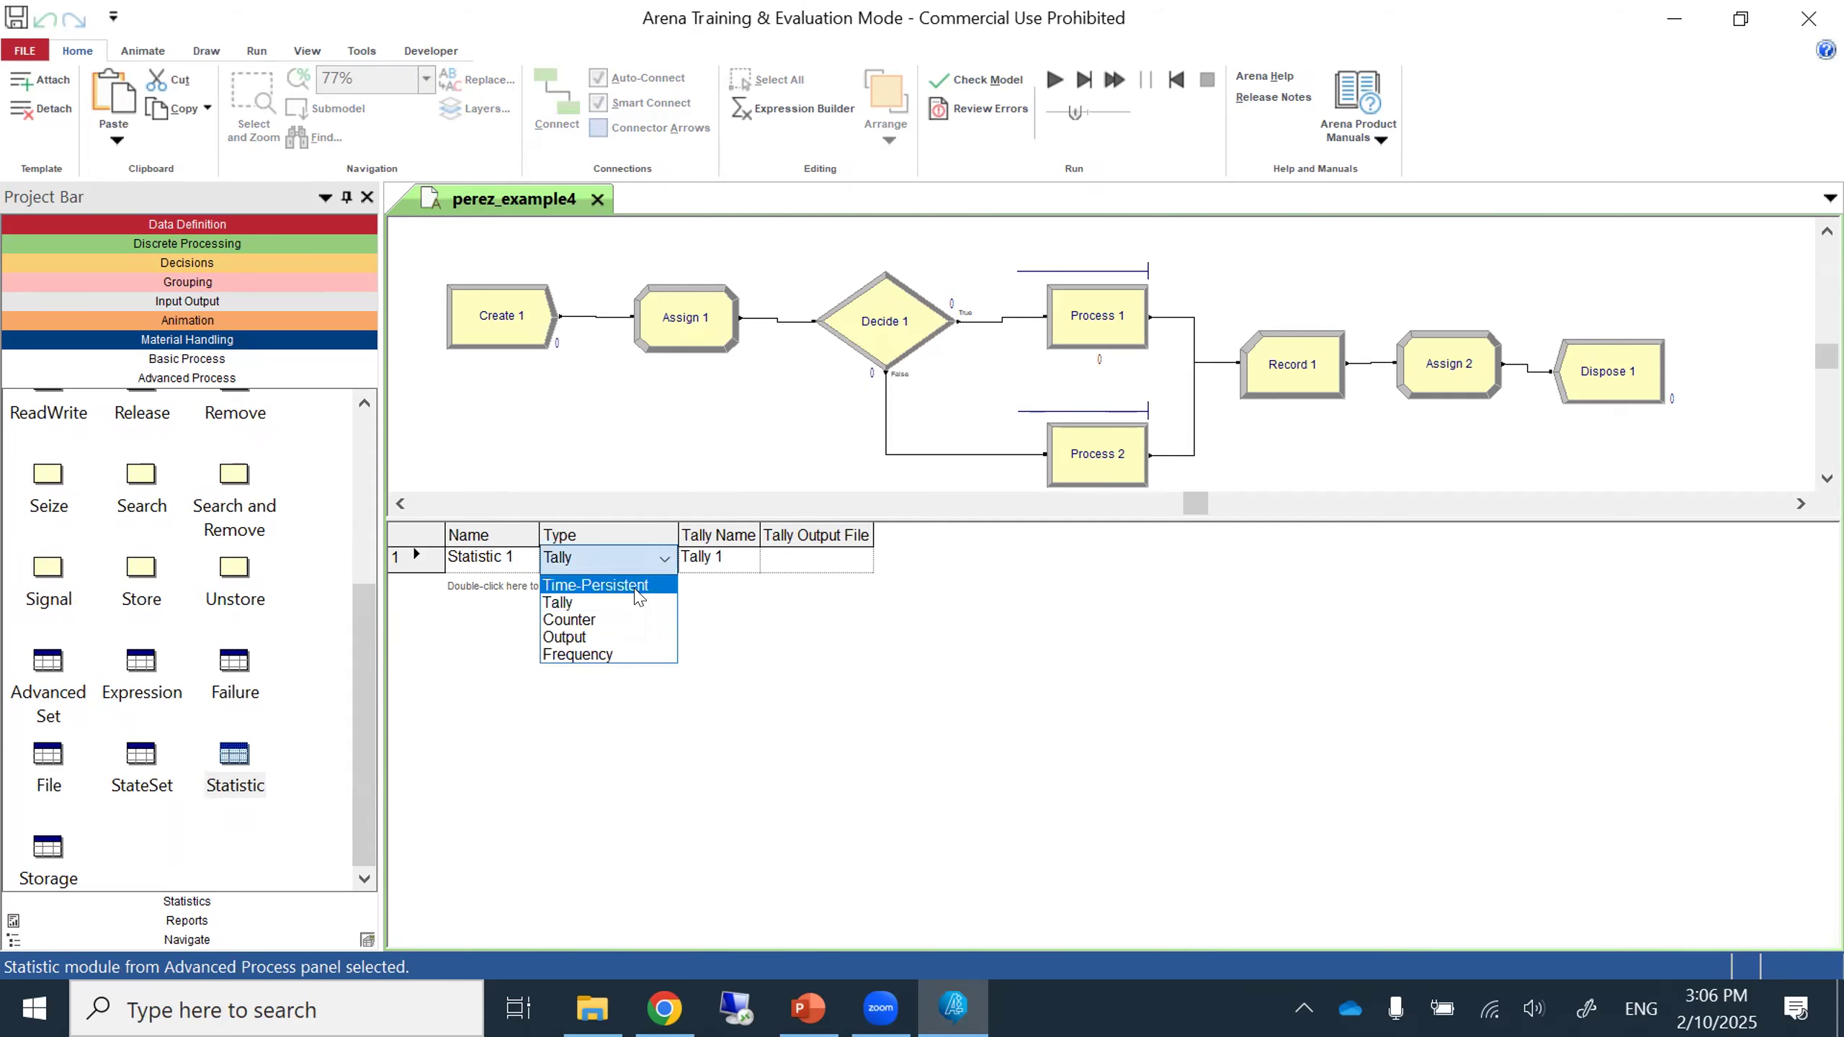
{"action": "left_click", "coordinate": [637, 590]}
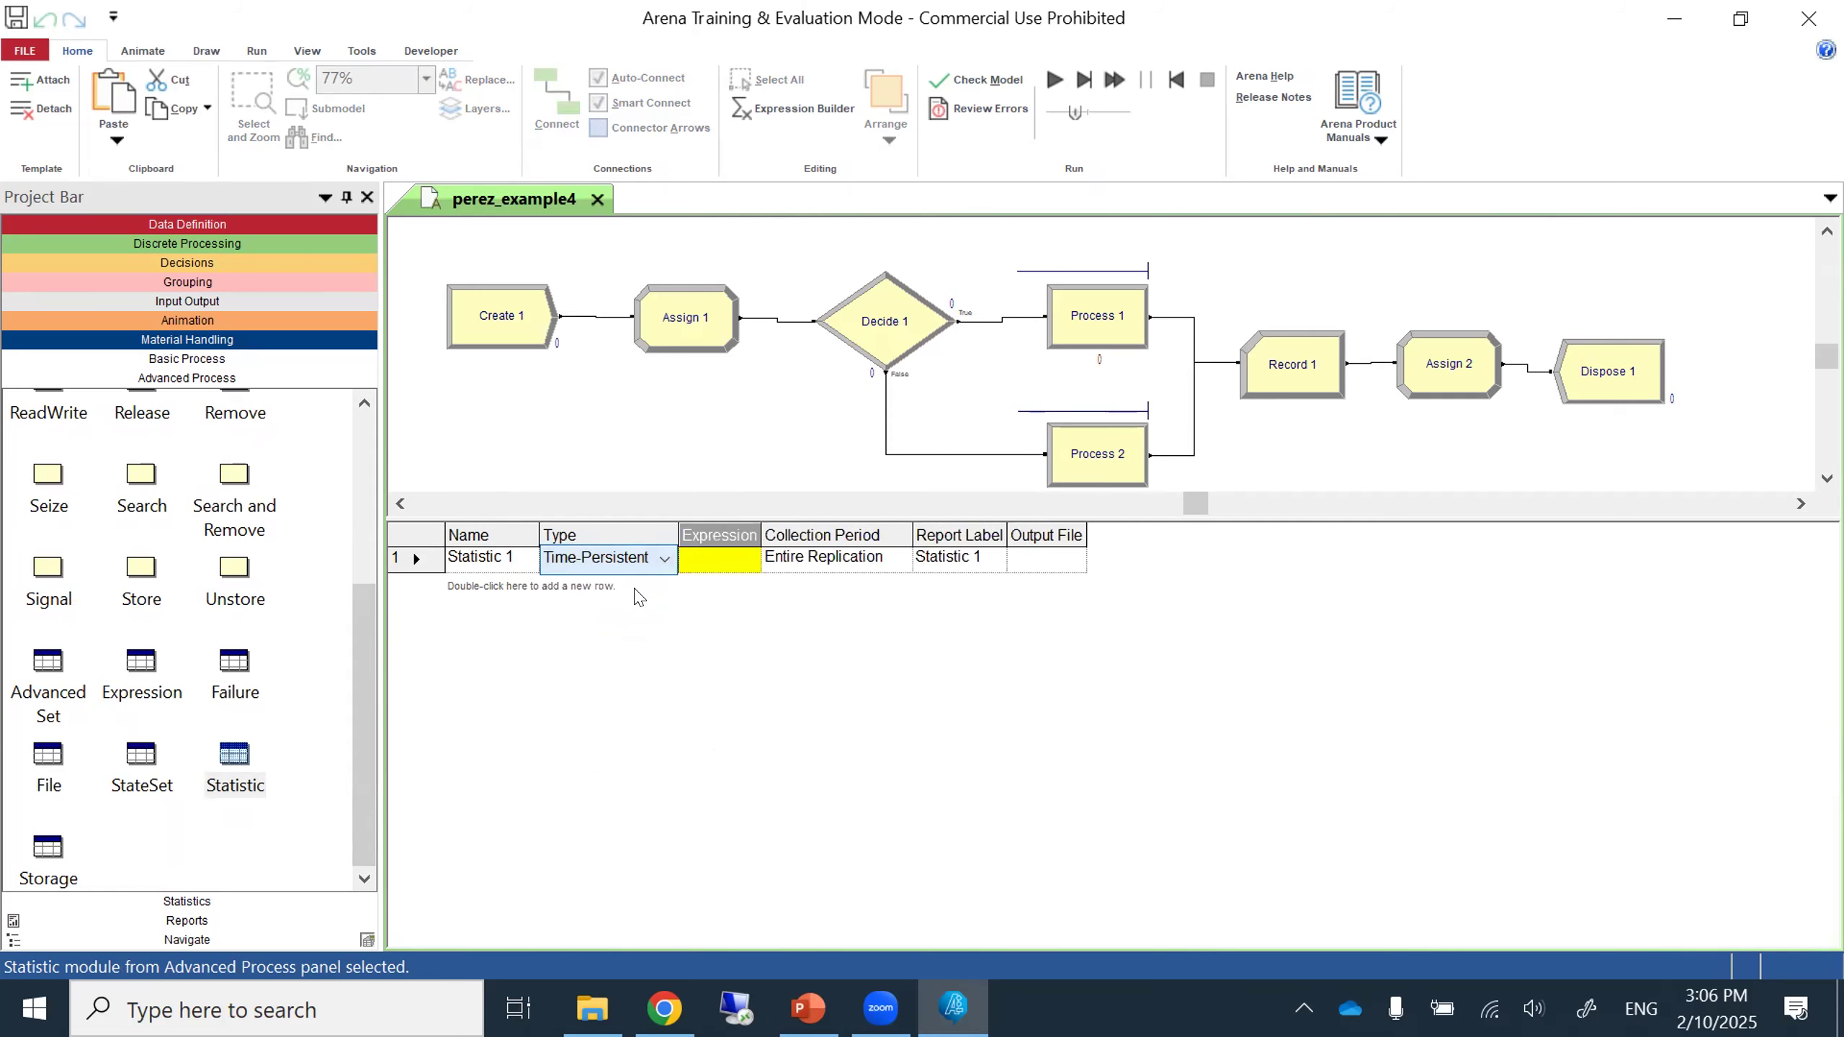
- Set the first statistic's expression to NR(Drill1)
{"action": "left_click", "coordinate": [700, 566]}
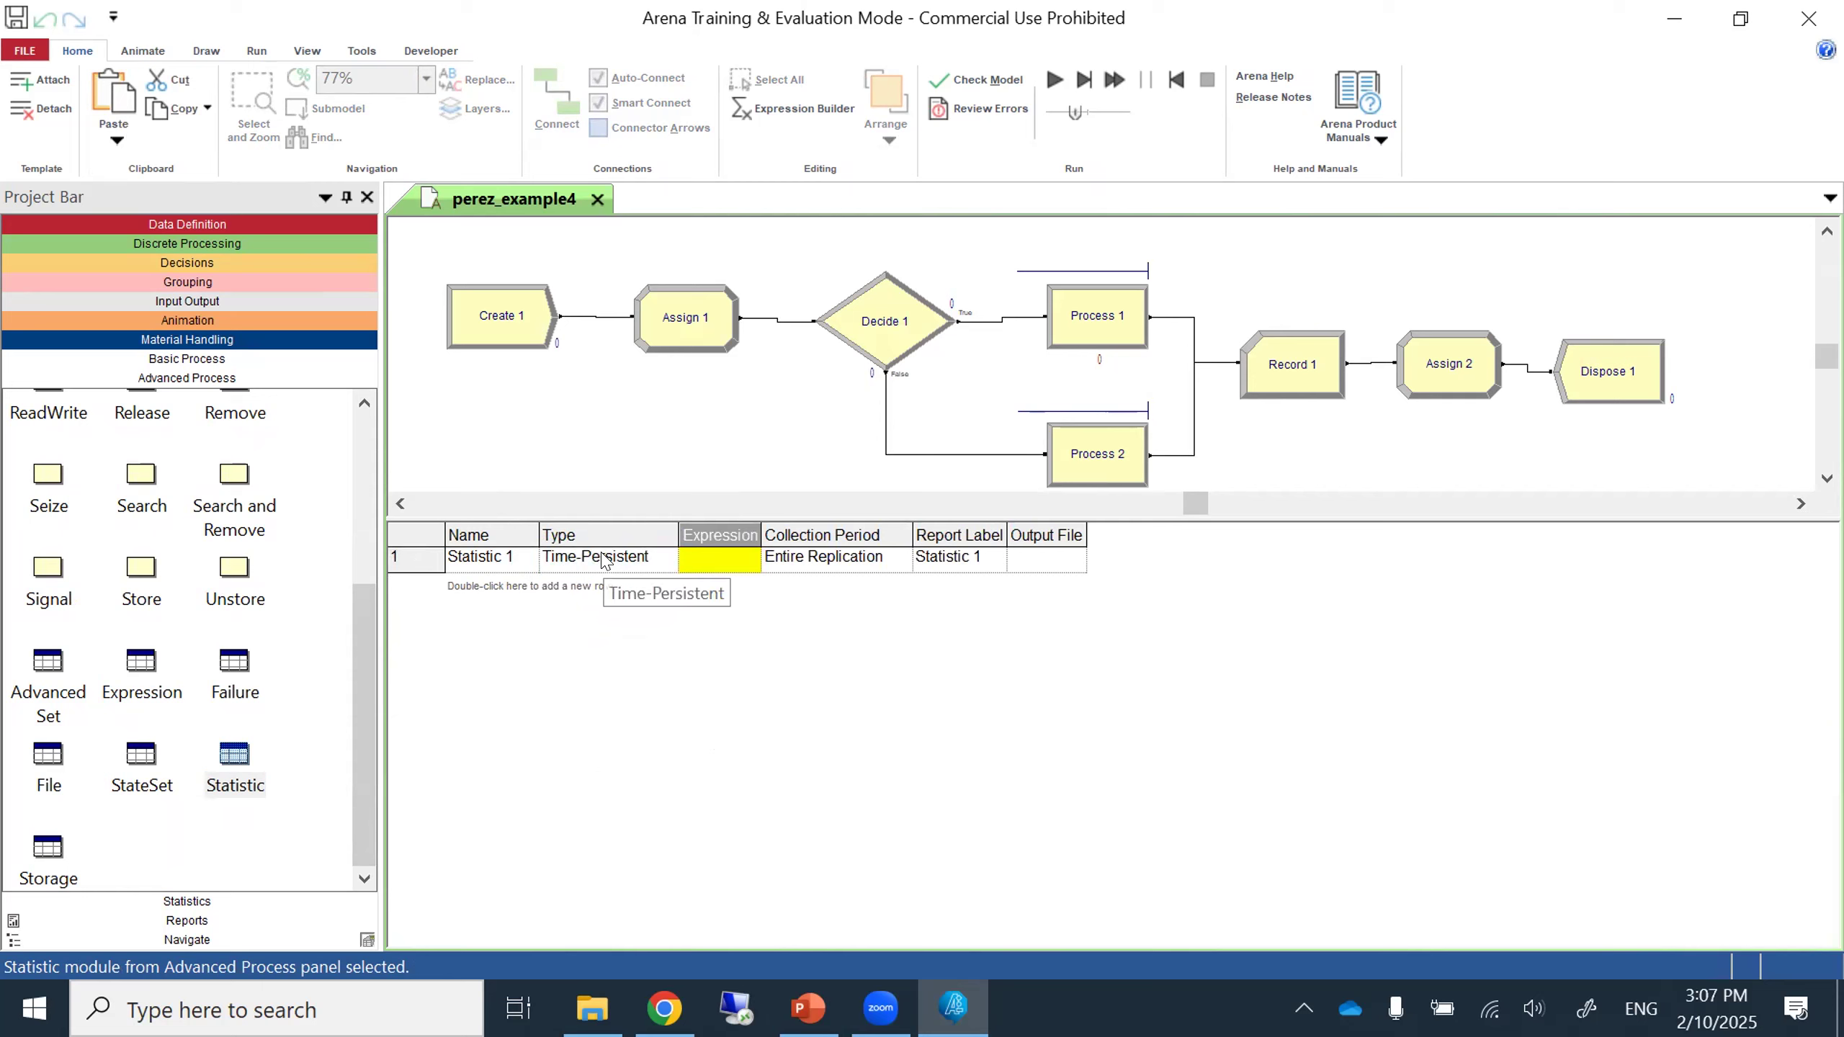
{"action": "left_click", "coordinate": [696, 564]}
{"action": "left_click", "coordinate": [692, 553]}
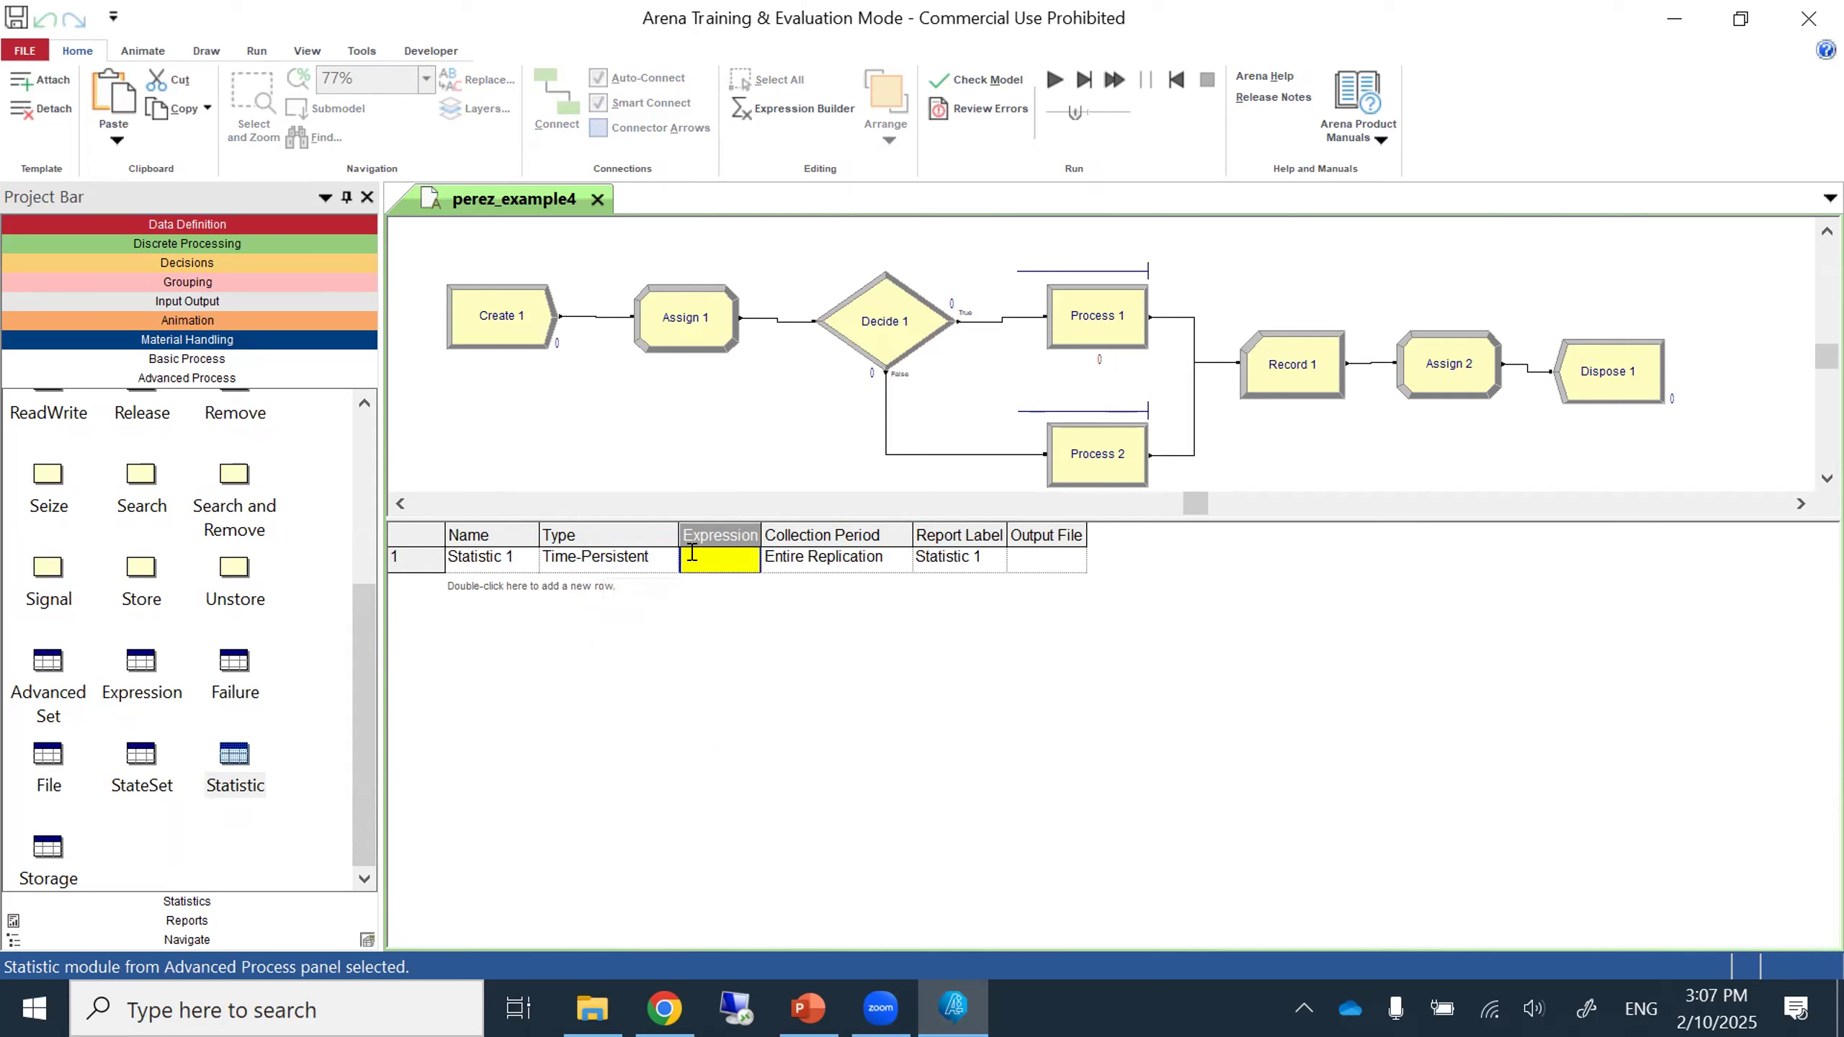
{"action": "type", "text": "NR(Drill1)"}
- Set the first statistic's report label to drillUtilization
{"action": "left_click", "coordinate": [935, 565]}
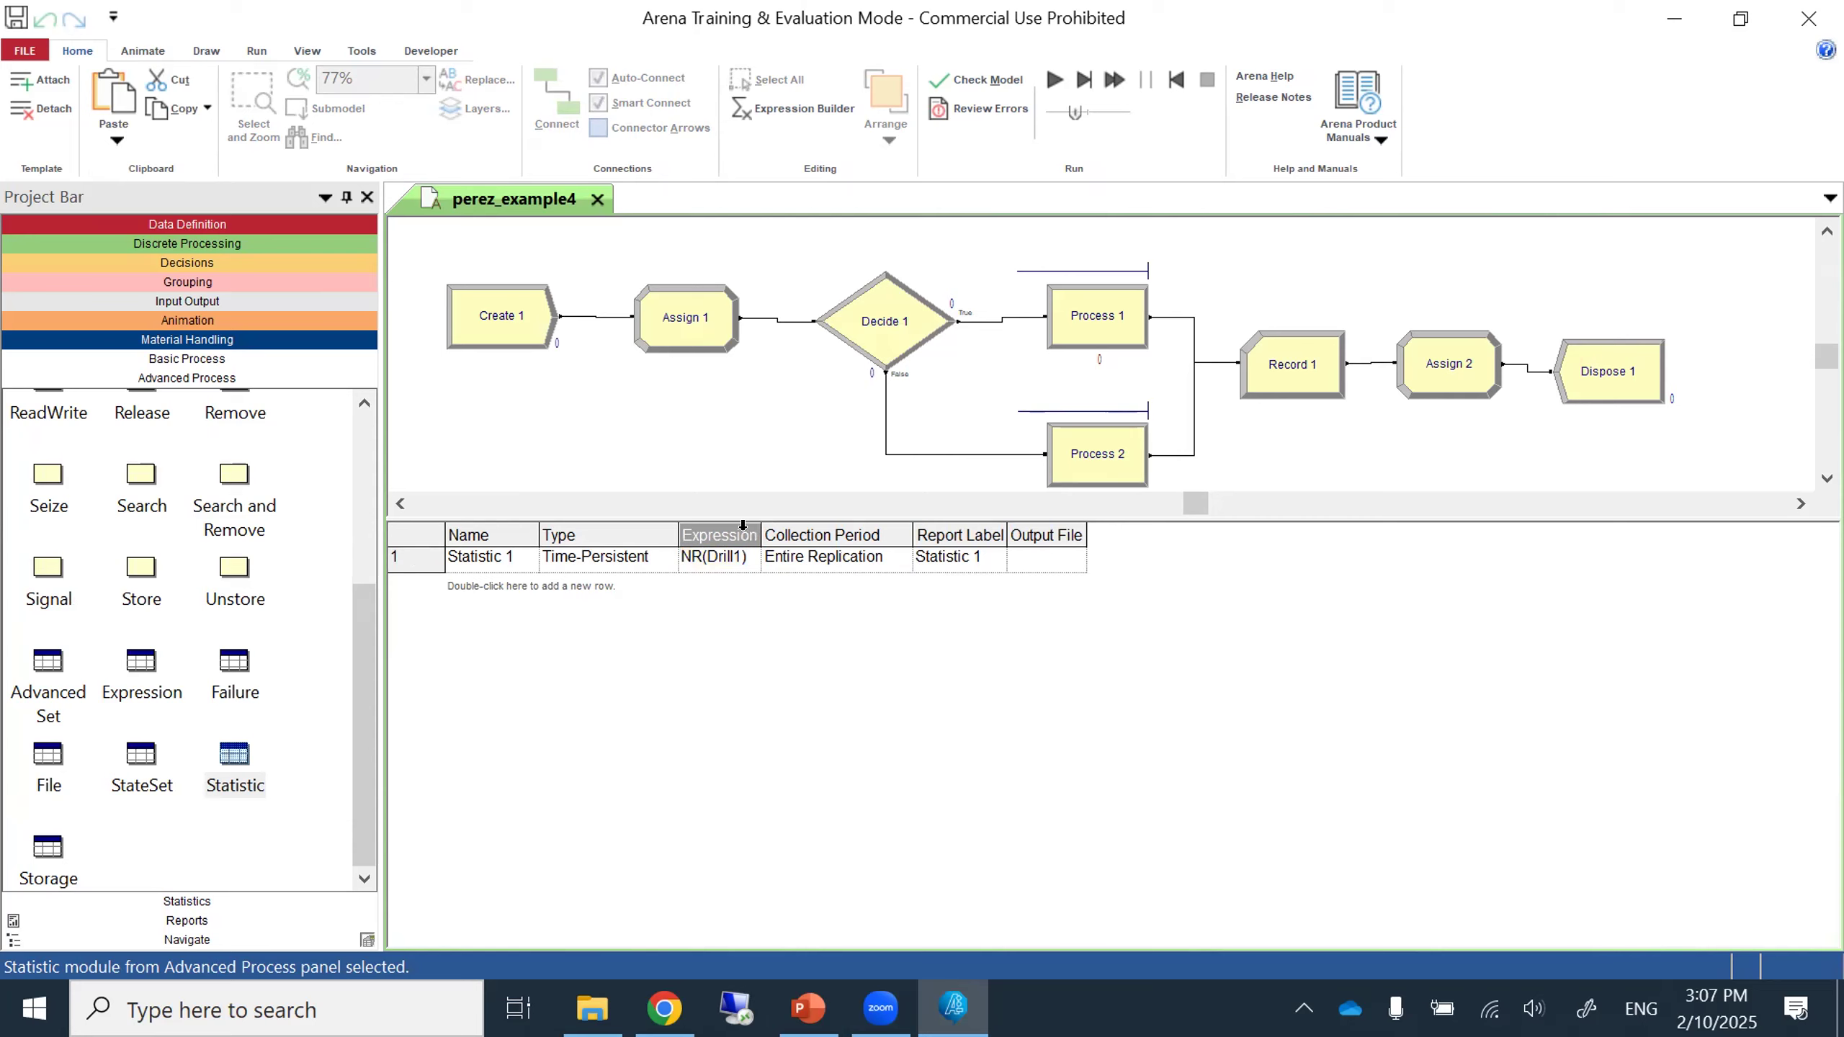
{"action": "left_click", "coordinate": [992, 563]}
{"action": "left_click", "coordinate": [983, 553]}
{"action": "left_click_drag", "start_coordinate": [984, 553], "coordinate": [877, 567]}
{"action": "type", "text": "drillUtilization"}
- Add a second statistic of type Time-Persistent with the expression numInSystem
{"action": "double_click", "coordinate": [534, 585]}
{"action": "left_click", "coordinate": [664, 585]}
{"action": "left_click", "coordinate": [664, 585]}
{"action": "left_click", "coordinate": [648, 612]}
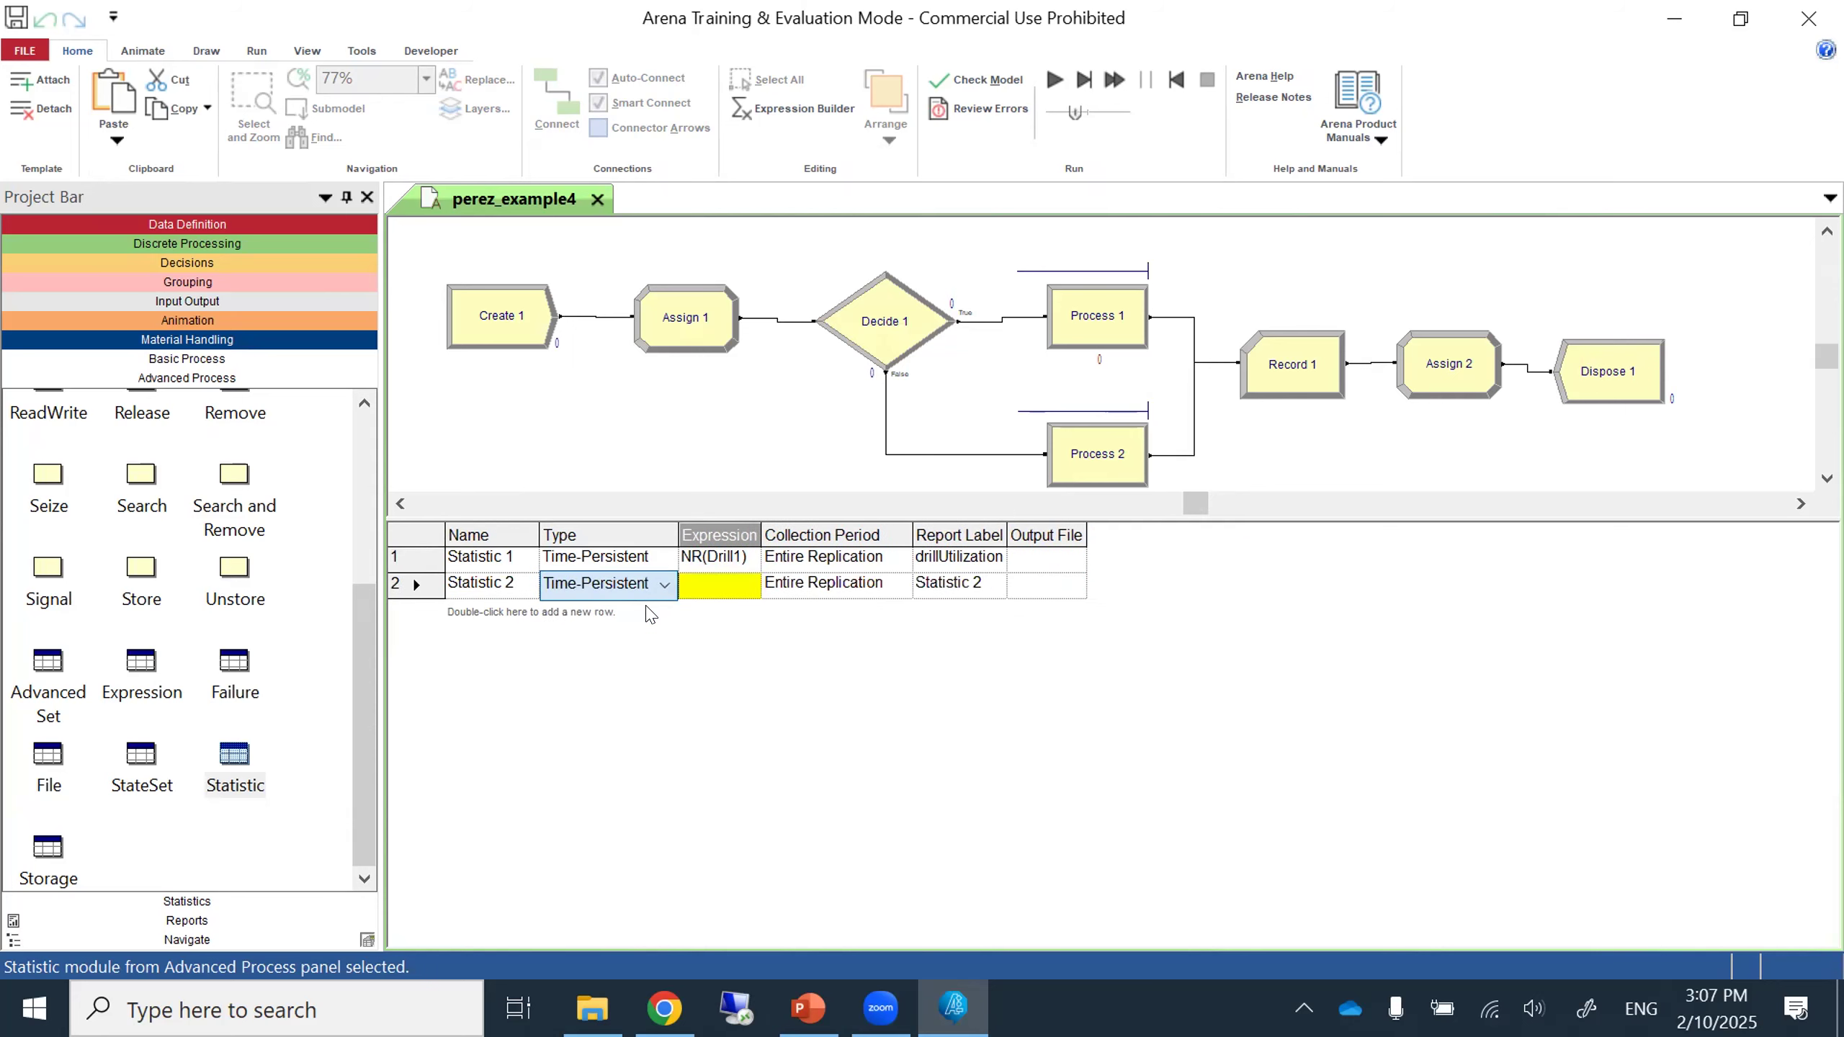
{"action": "left_click", "coordinate": [719, 591]}
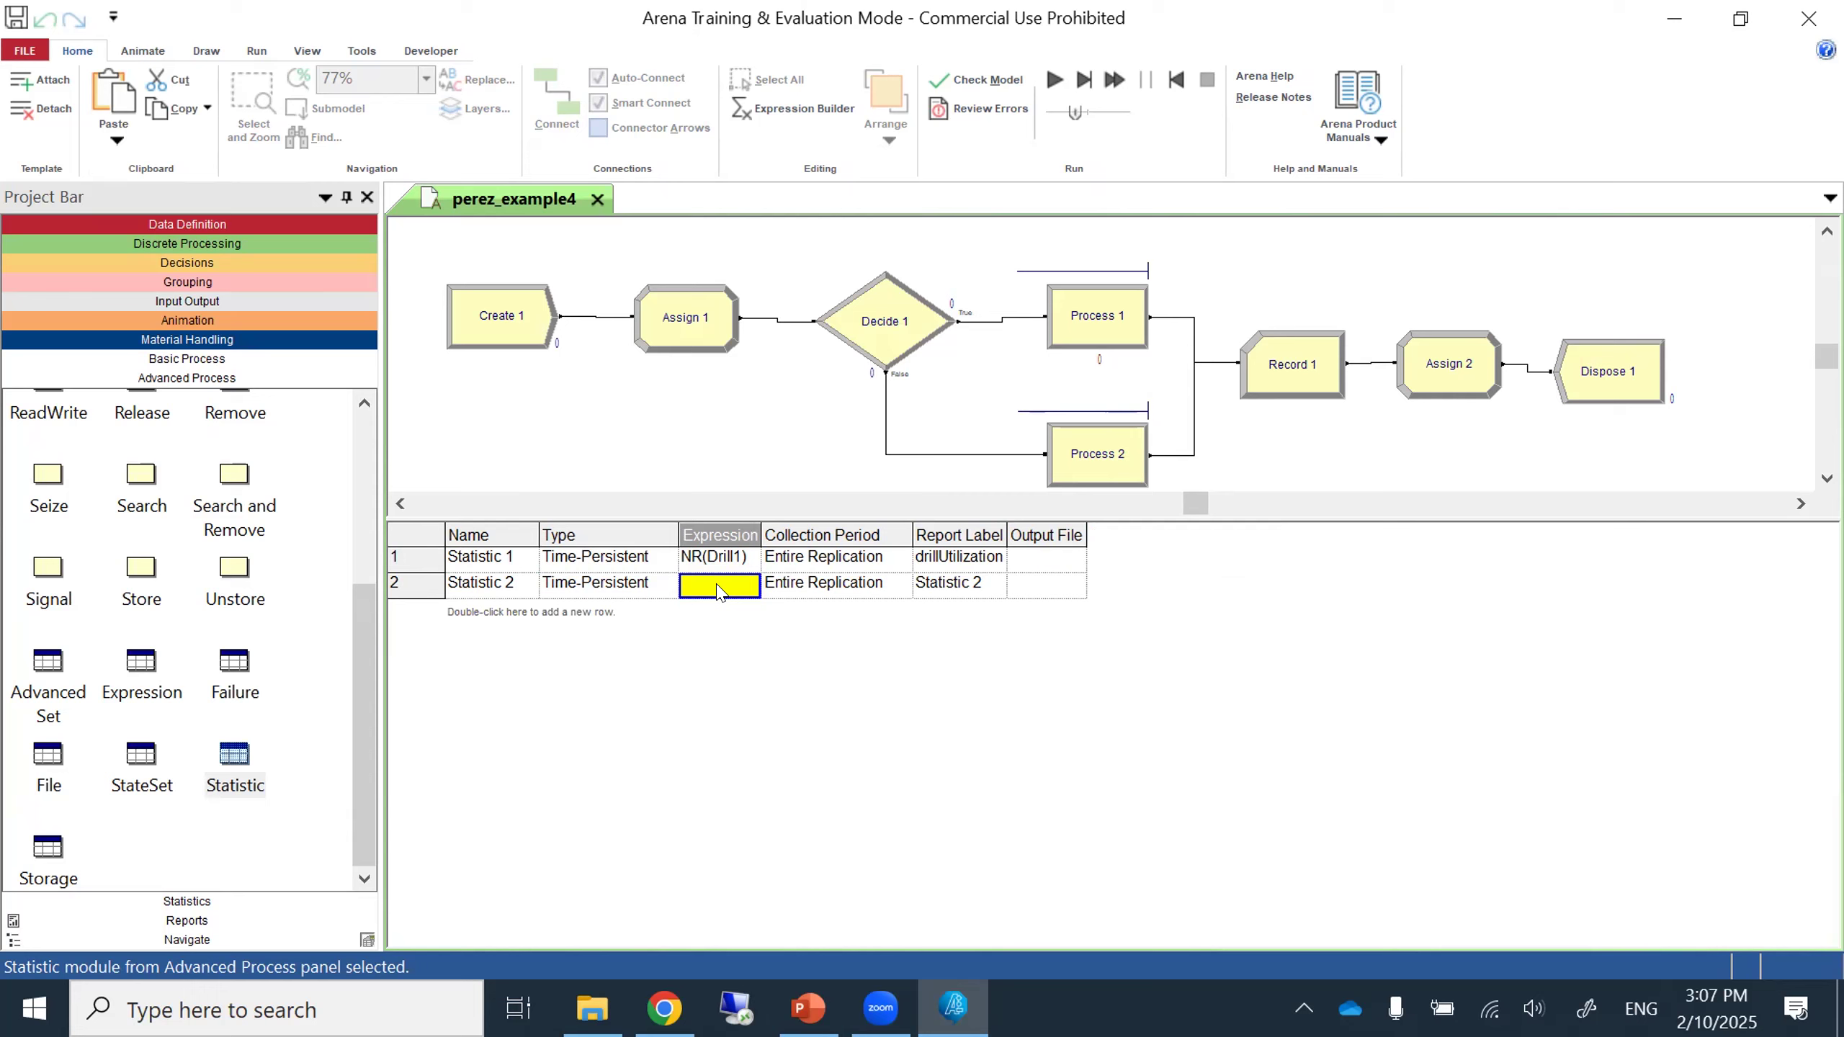
{"action": "left_click", "coordinate": [719, 582]}
{"action": "type", "text": "numInSystem"}
- Widen the Expression column of the Statistic table so that the full numInSystem entry fits
{"action": "left_click", "coordinate": [757, 530]}
{"action": "left_click_drag", "start_coordinate": [756, 531], "coordinate": [782, 531]}
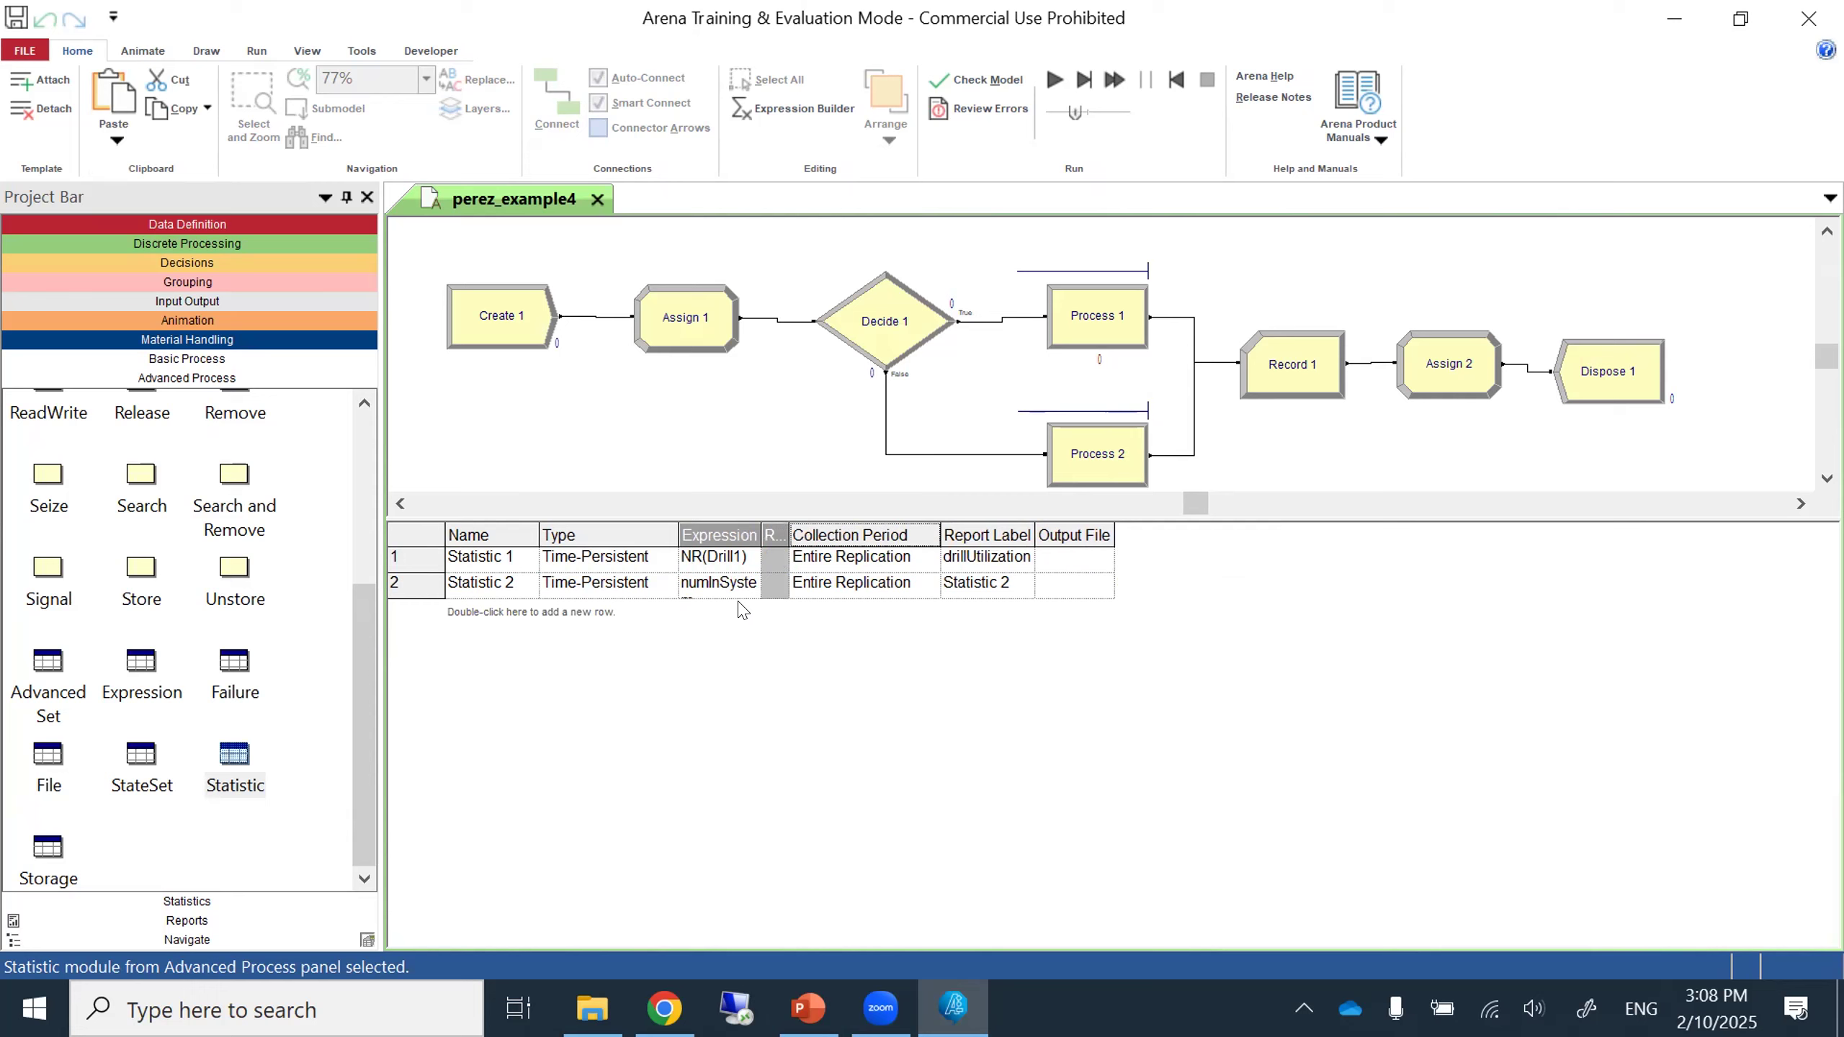
{"action": "left_click", "coordinate": [751, 582]}
{"action": "type", "text": "mm"}
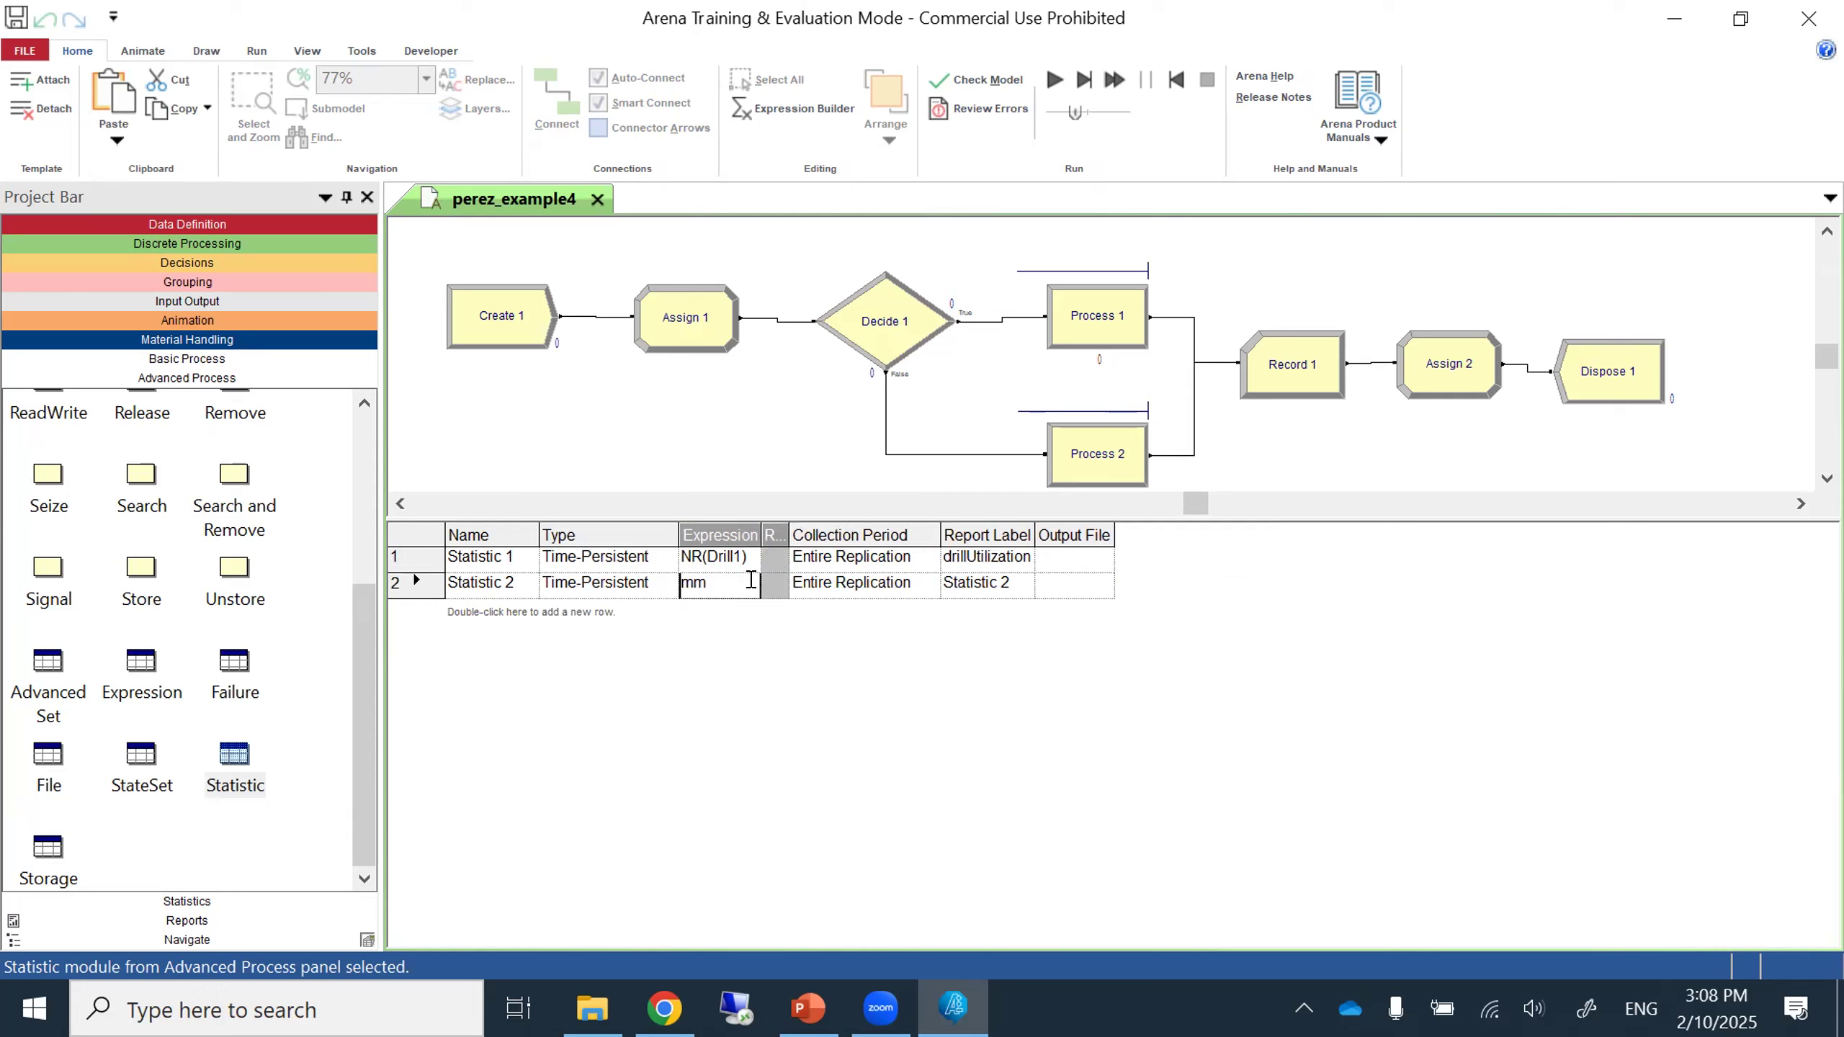
{"action": "key", "text": "BackSpace"}
{"action": "key", "text": "Tab"}
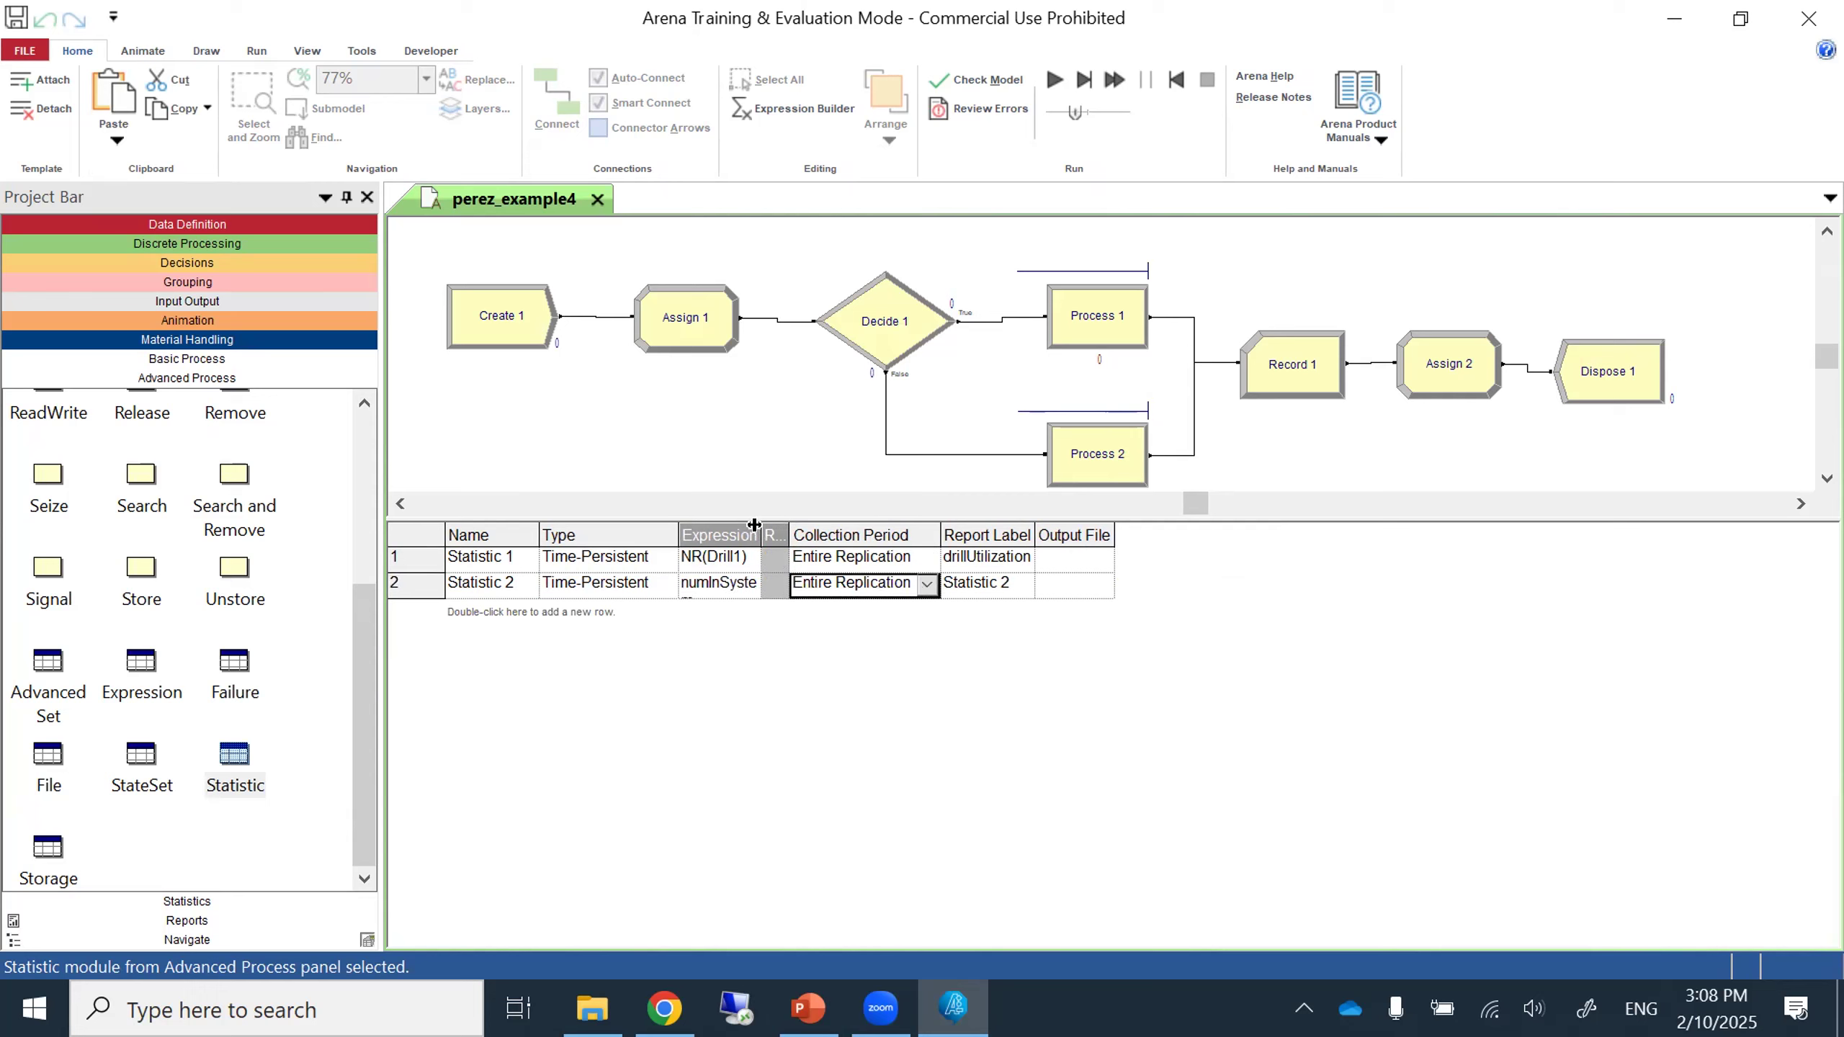
{"action": "left_click_drag", "start_coordinate": [754, 524], "coordinate": [806, 524]}
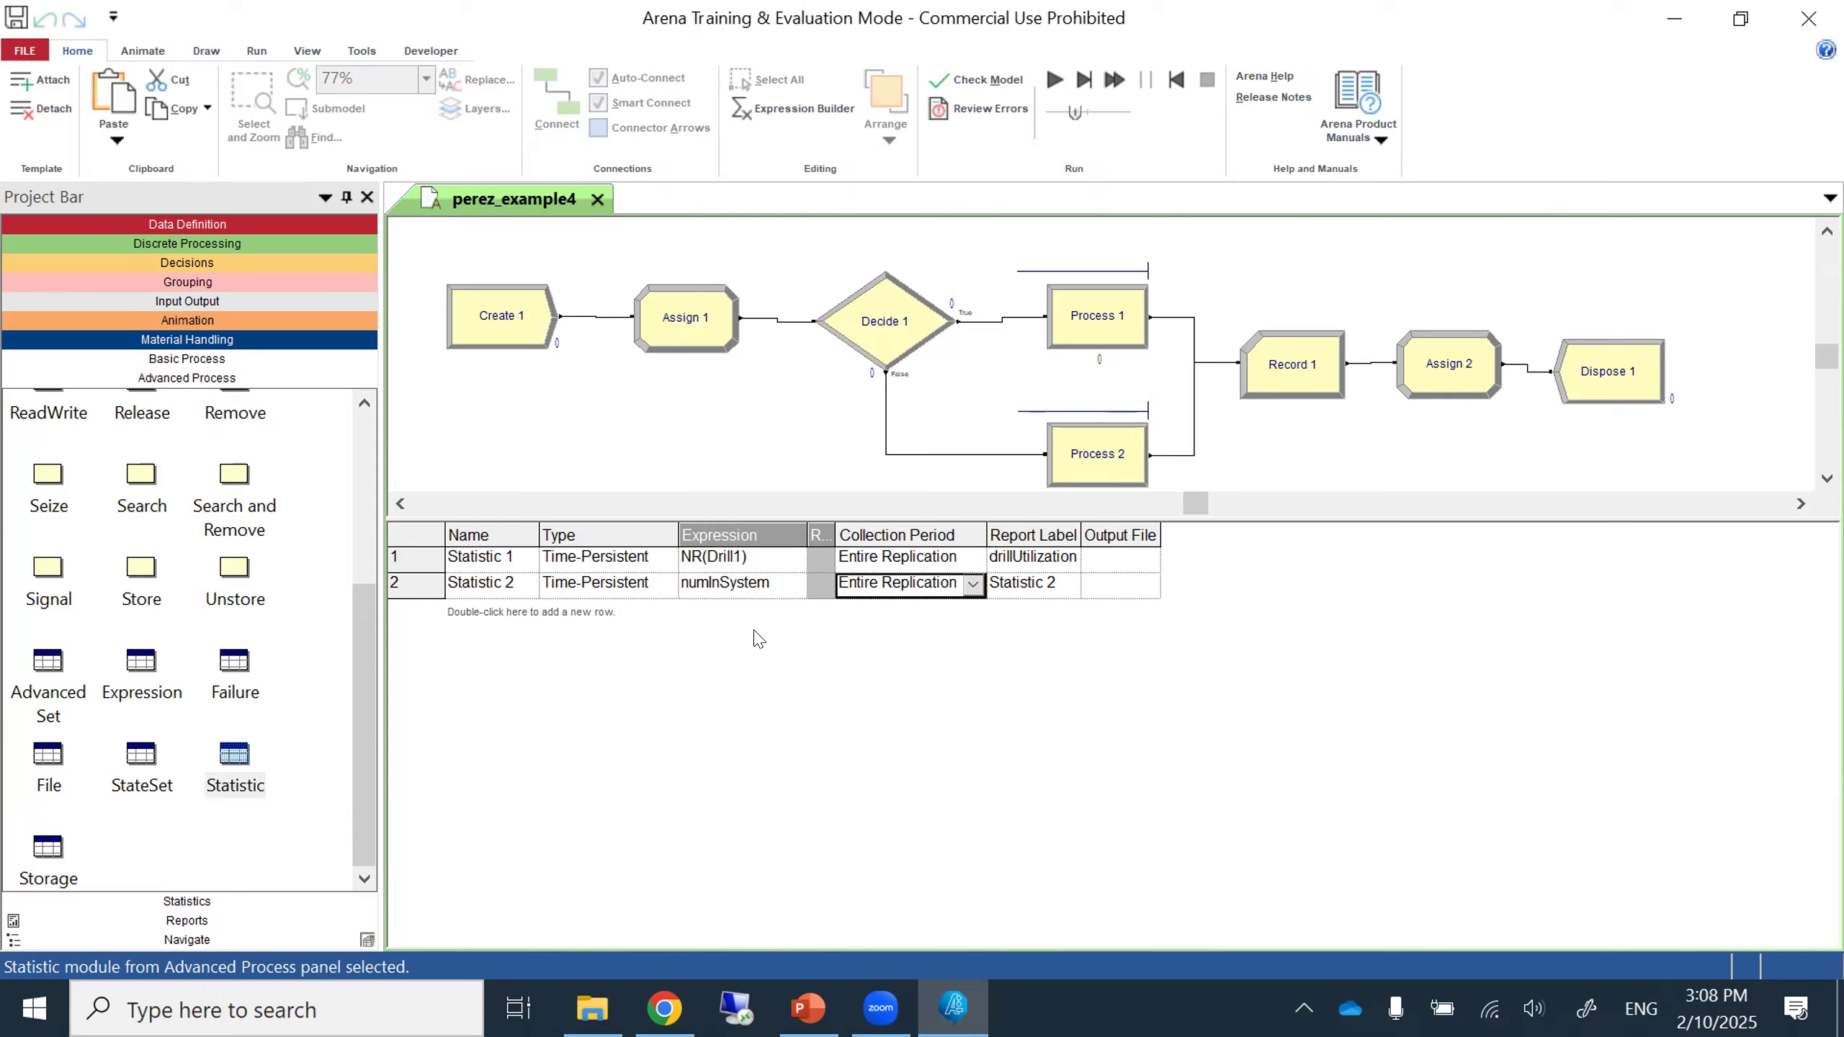
- Set the second statistic's report label to partsInSystem and widen the Report Label column to fit it
{"action": "left_click", "coordinate": [1060, 581]}
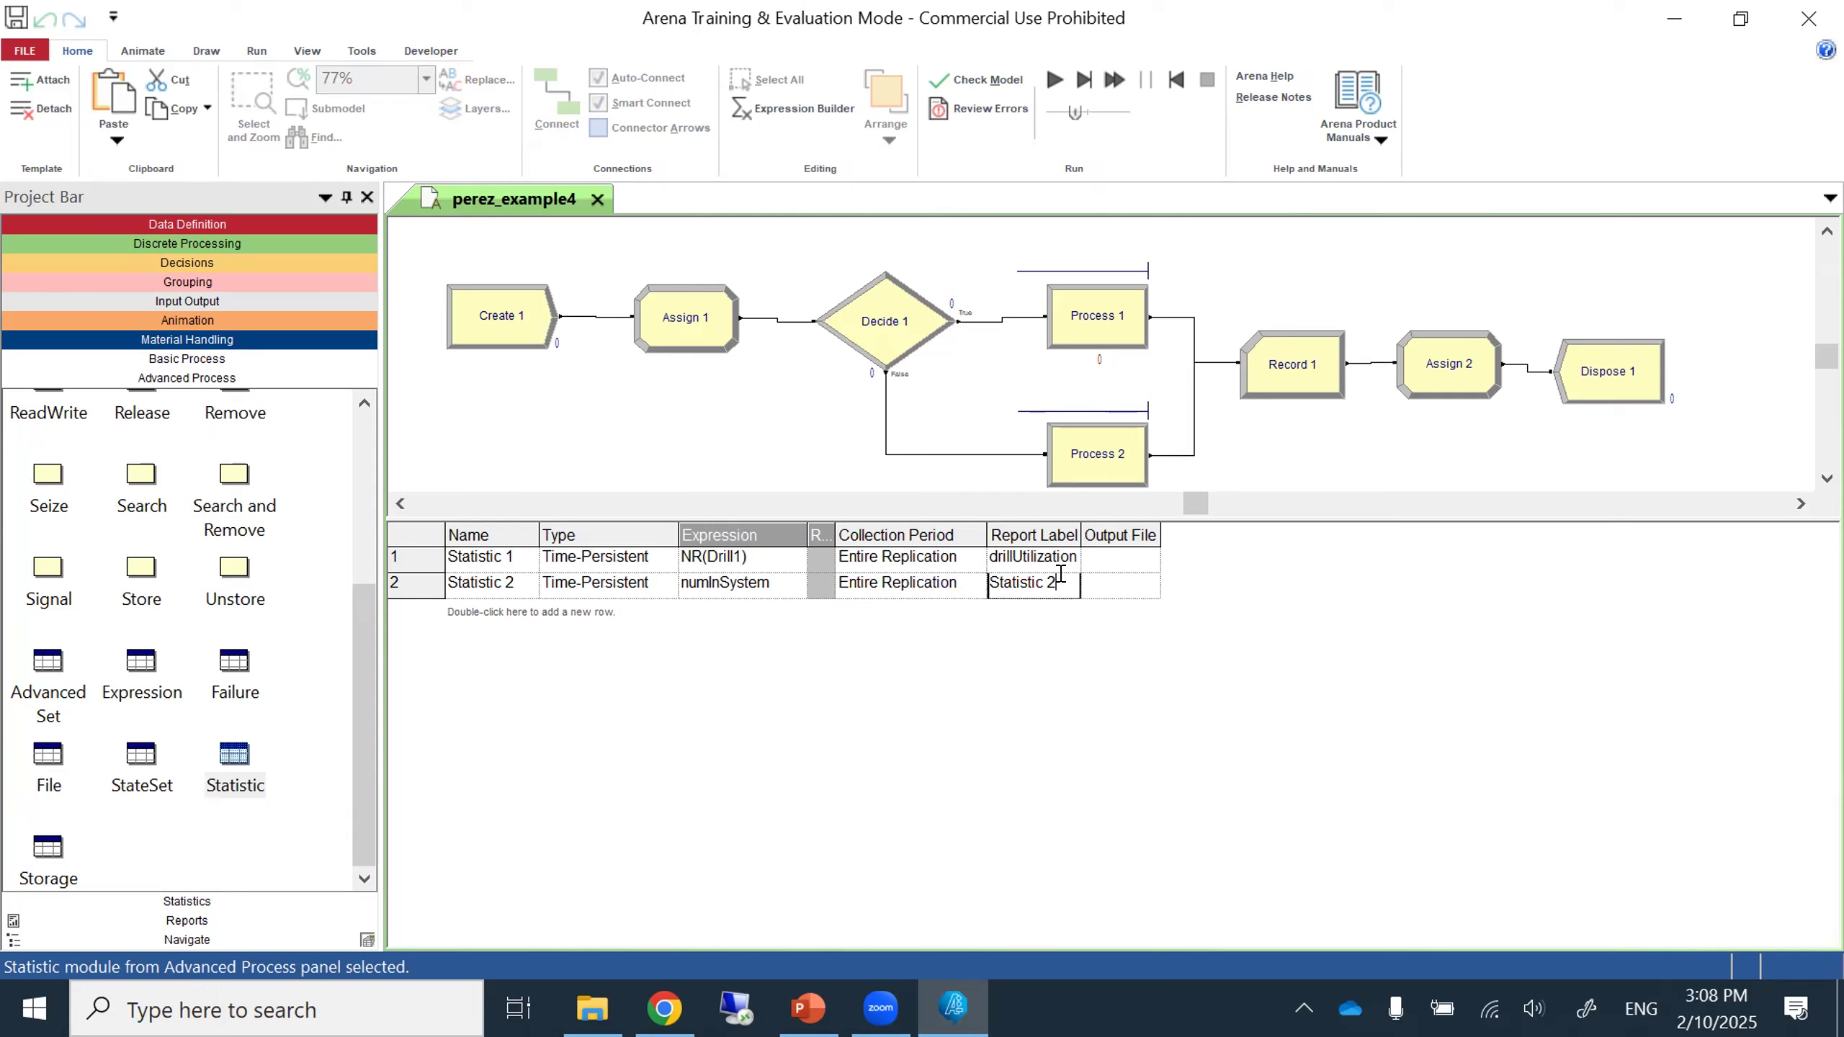
{"action": "left_click_drag", "start_coordinate": [1060, 573], "coordinate": [979, 584]}
{"action": "type", "text": "nu"}
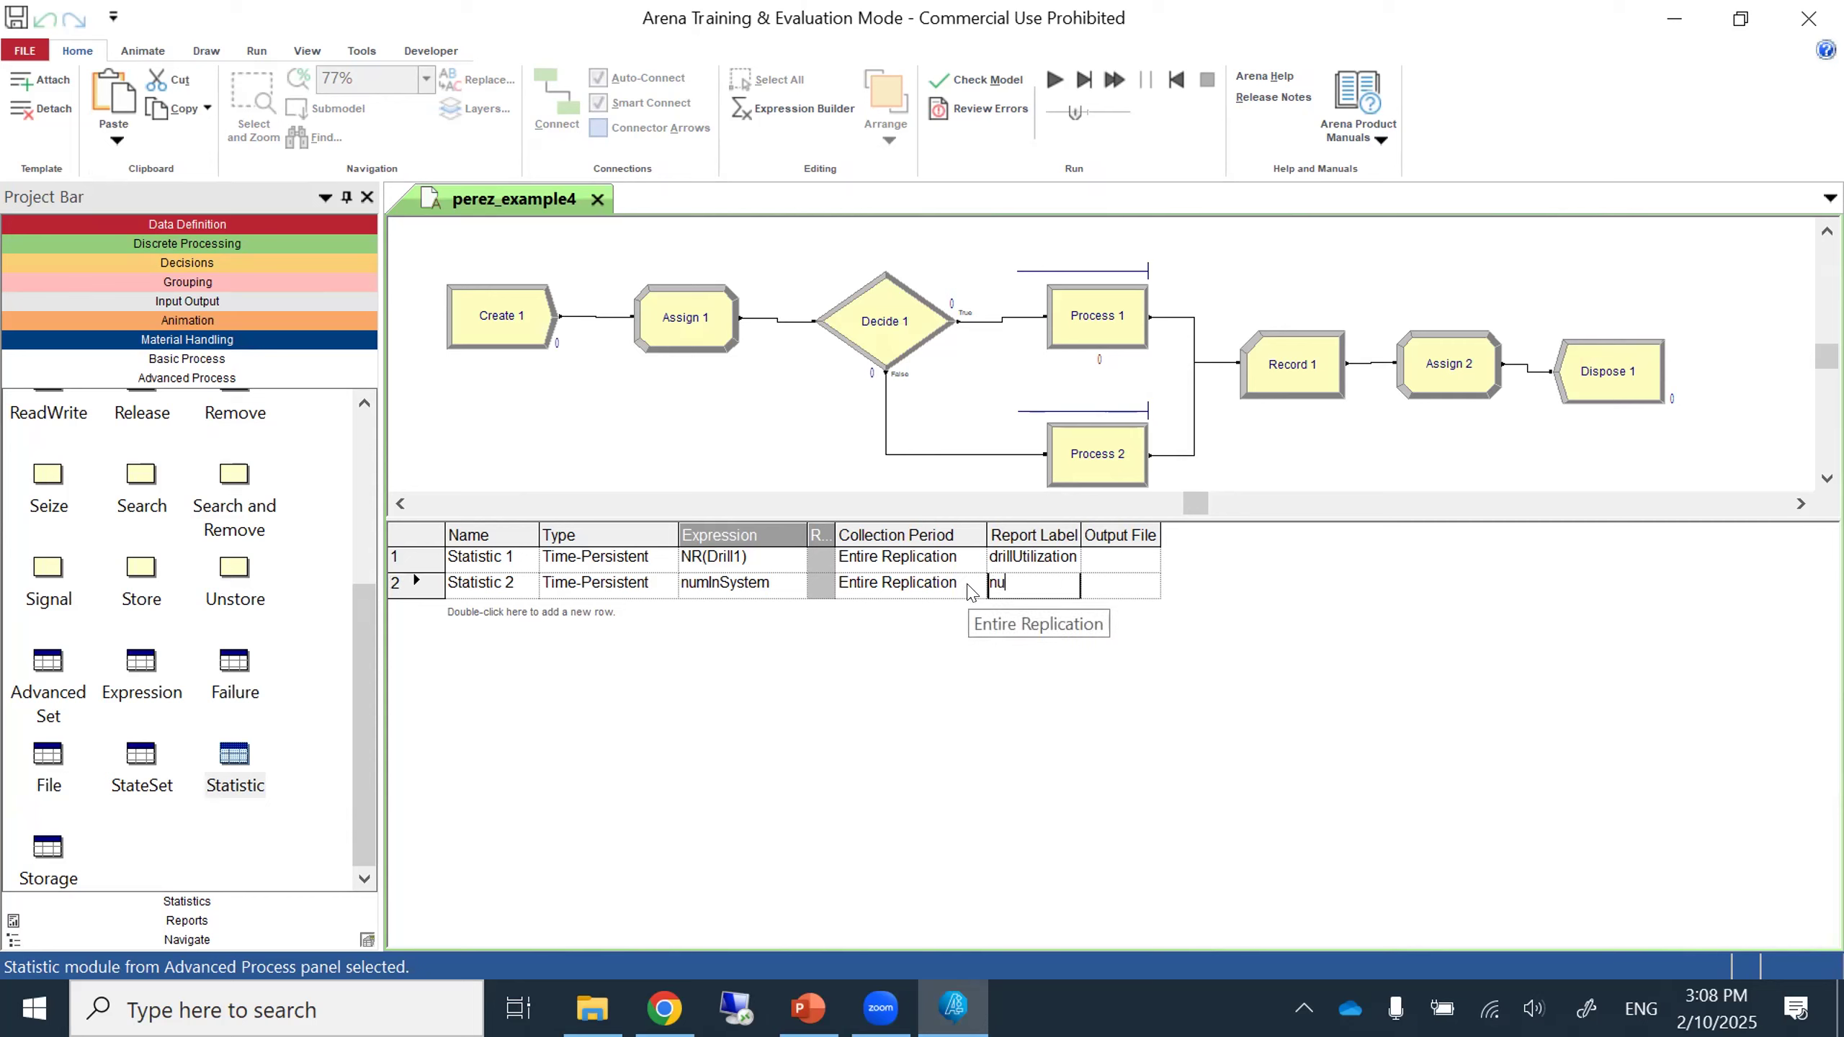
{"action": "key", "text": "BackSpace"}
{"action": "key", "text": "BackSpace"}
{"action": "type", "text": "parts"}
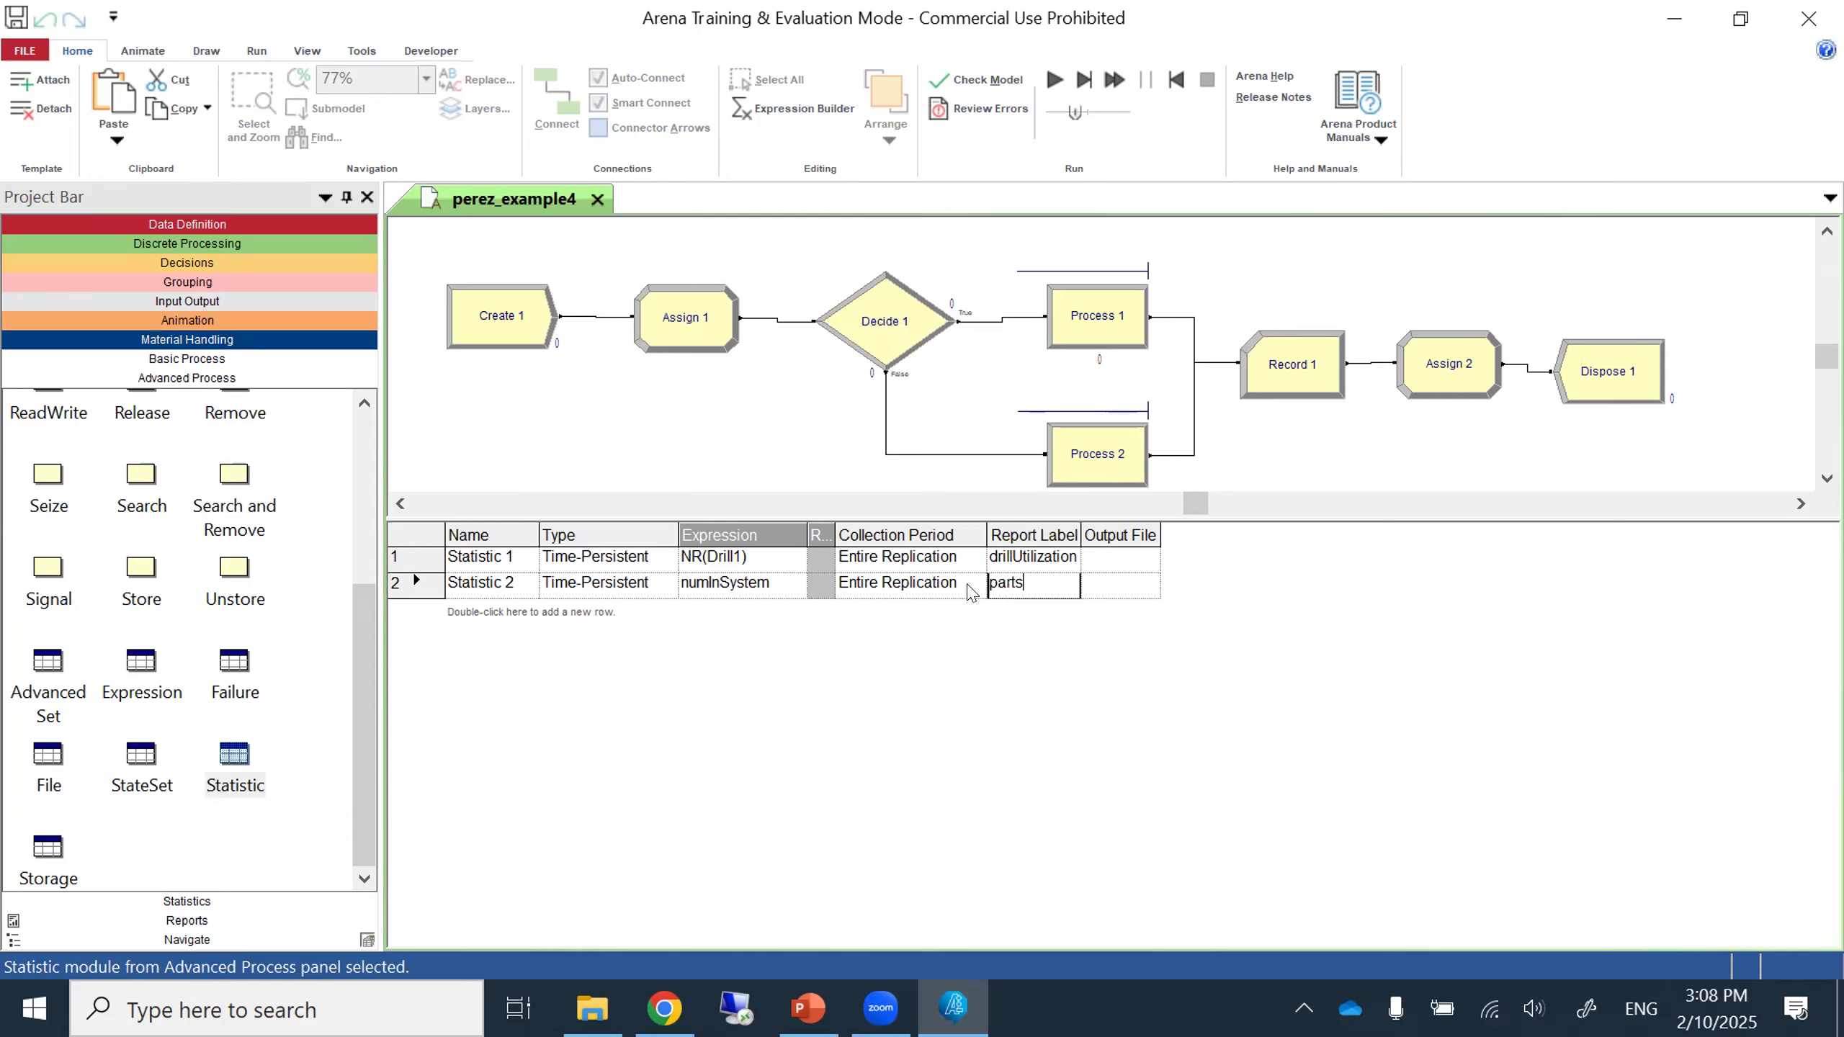
{"action": "type", "text": "InSystem"}
{"action": "key", "text": "Tab"}
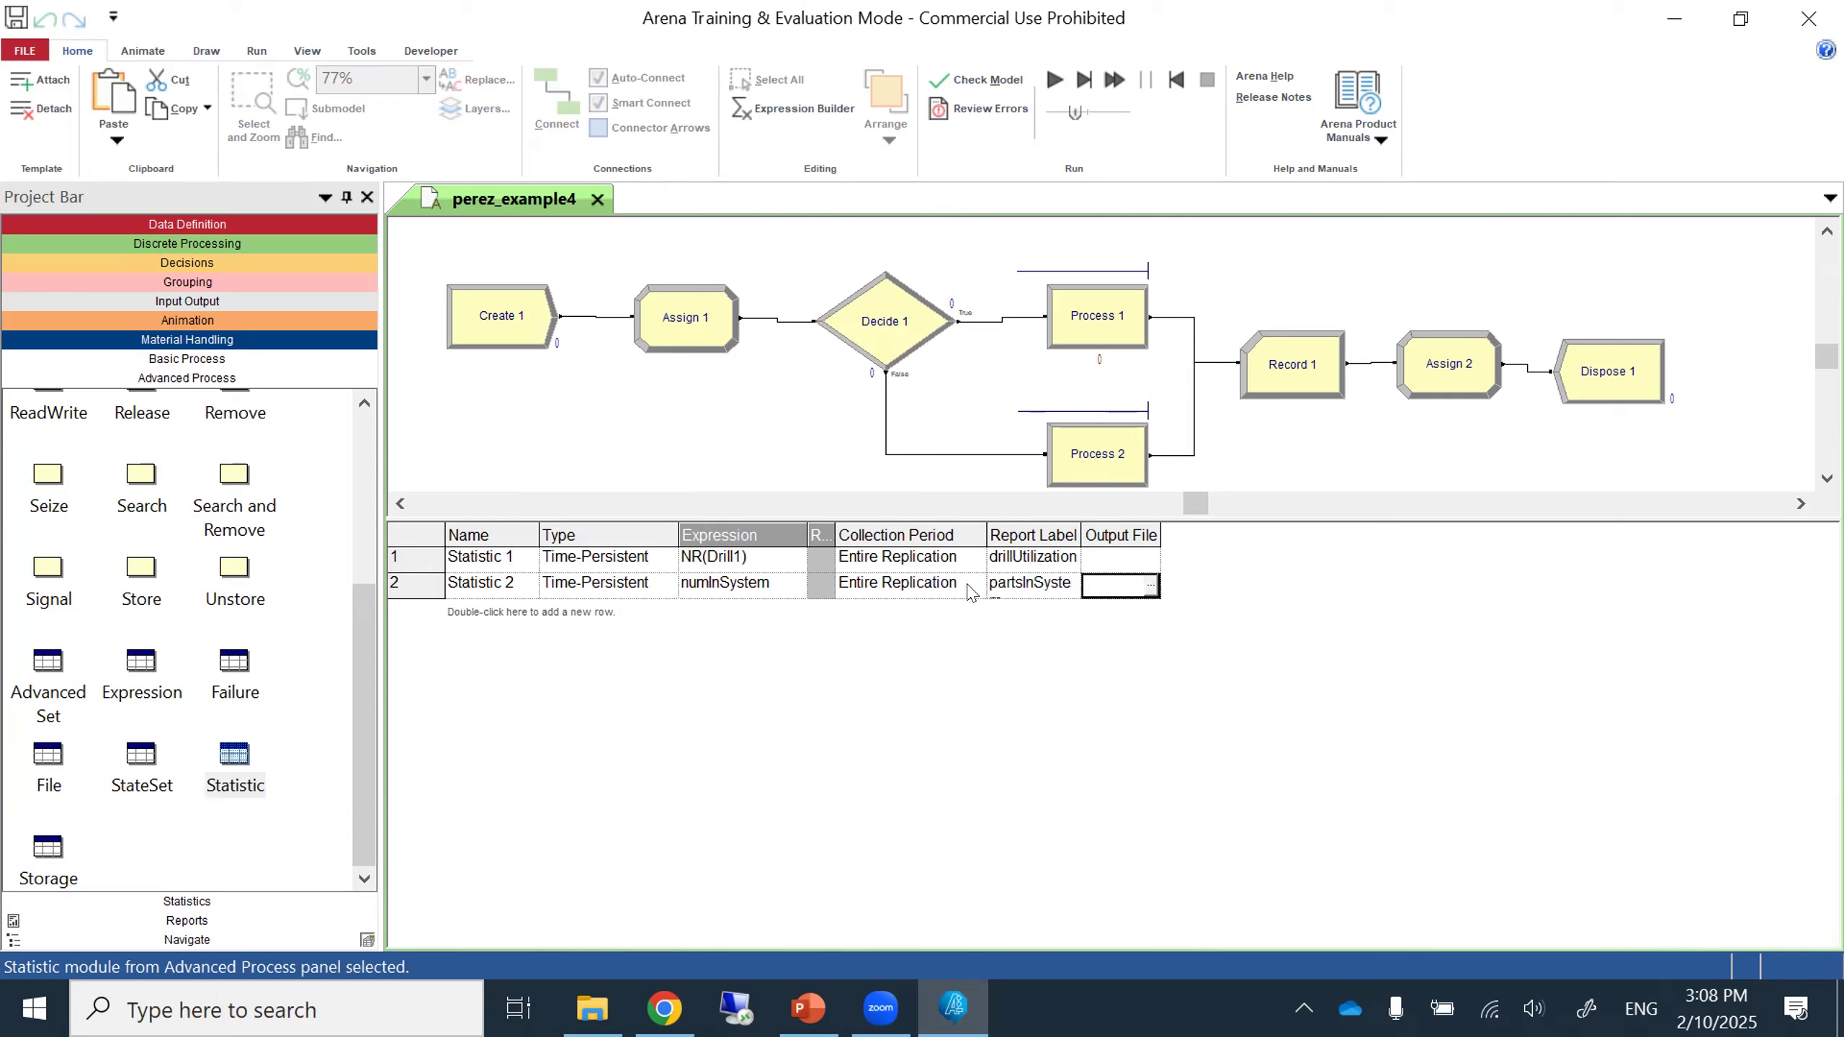
{"action": "left_click_drag", "start_coordinate": [1075, 525], "coordinate": [1137, 524]}
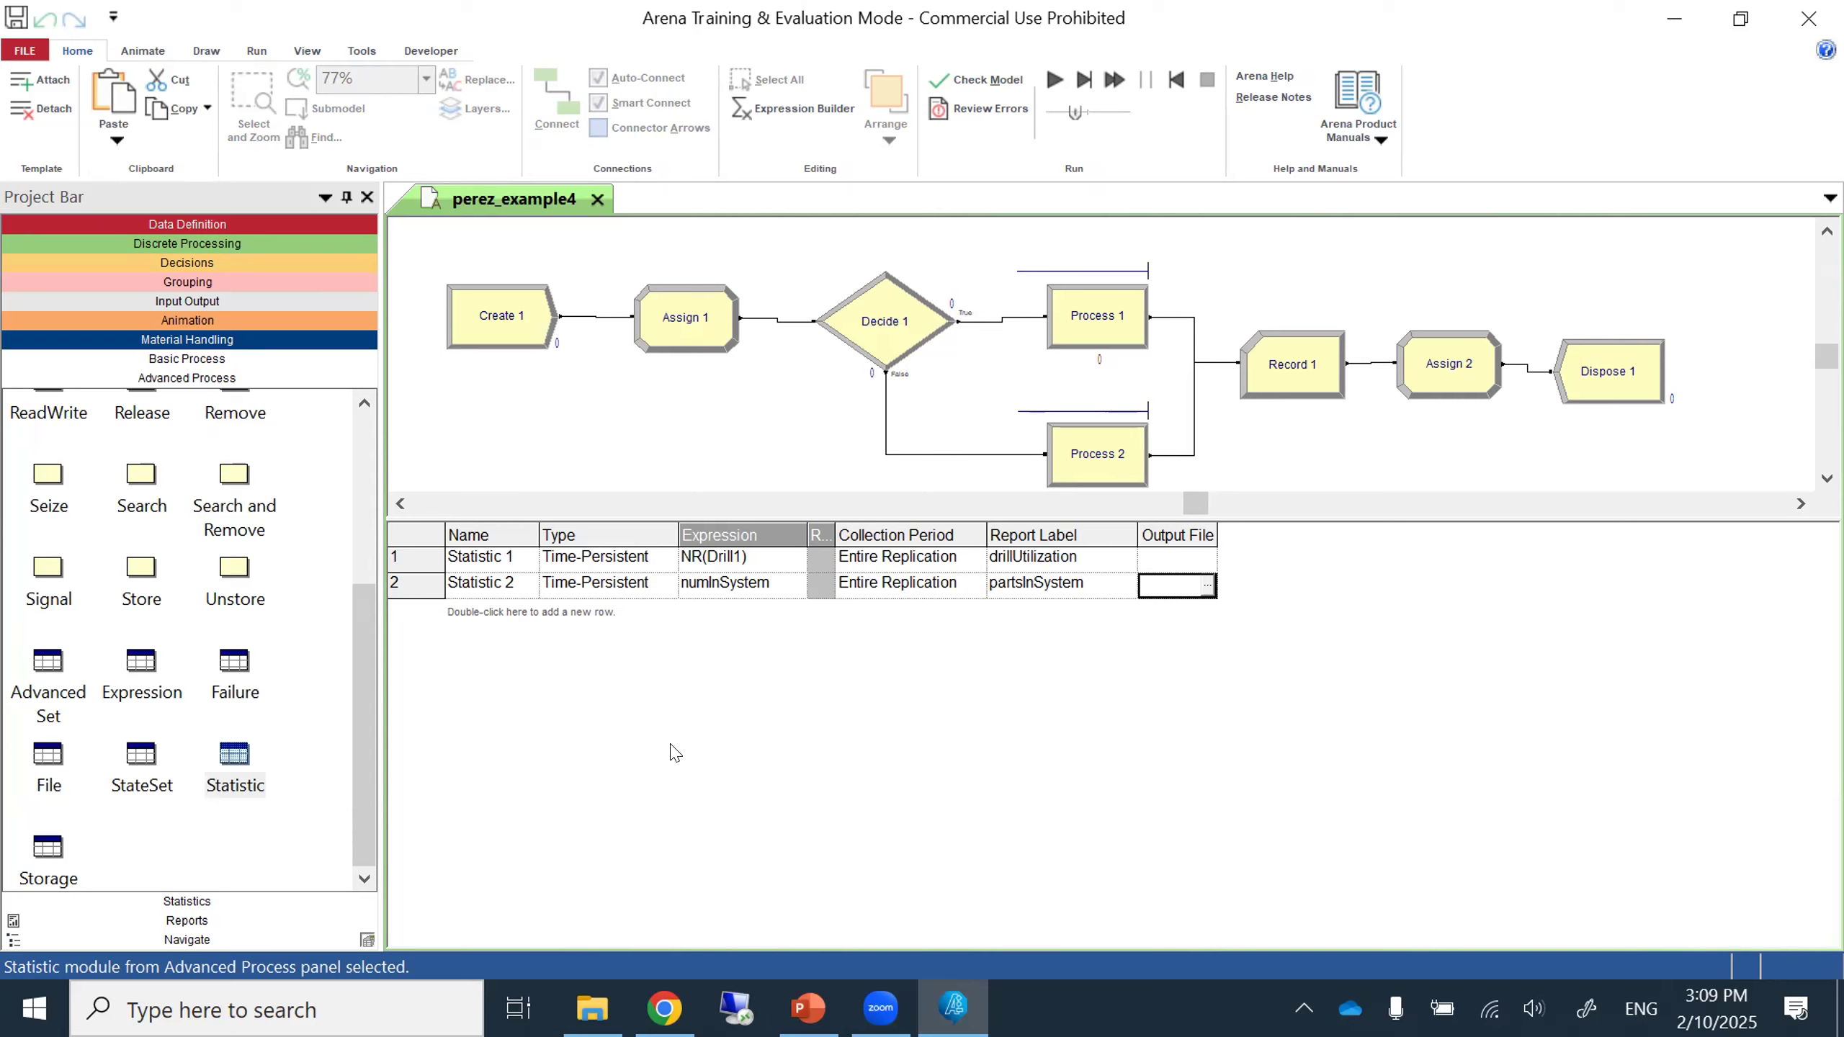
- Add a third row to the Statistic table and set its type to Output
{"action": "double_click", "coordinate": [530, 617]}
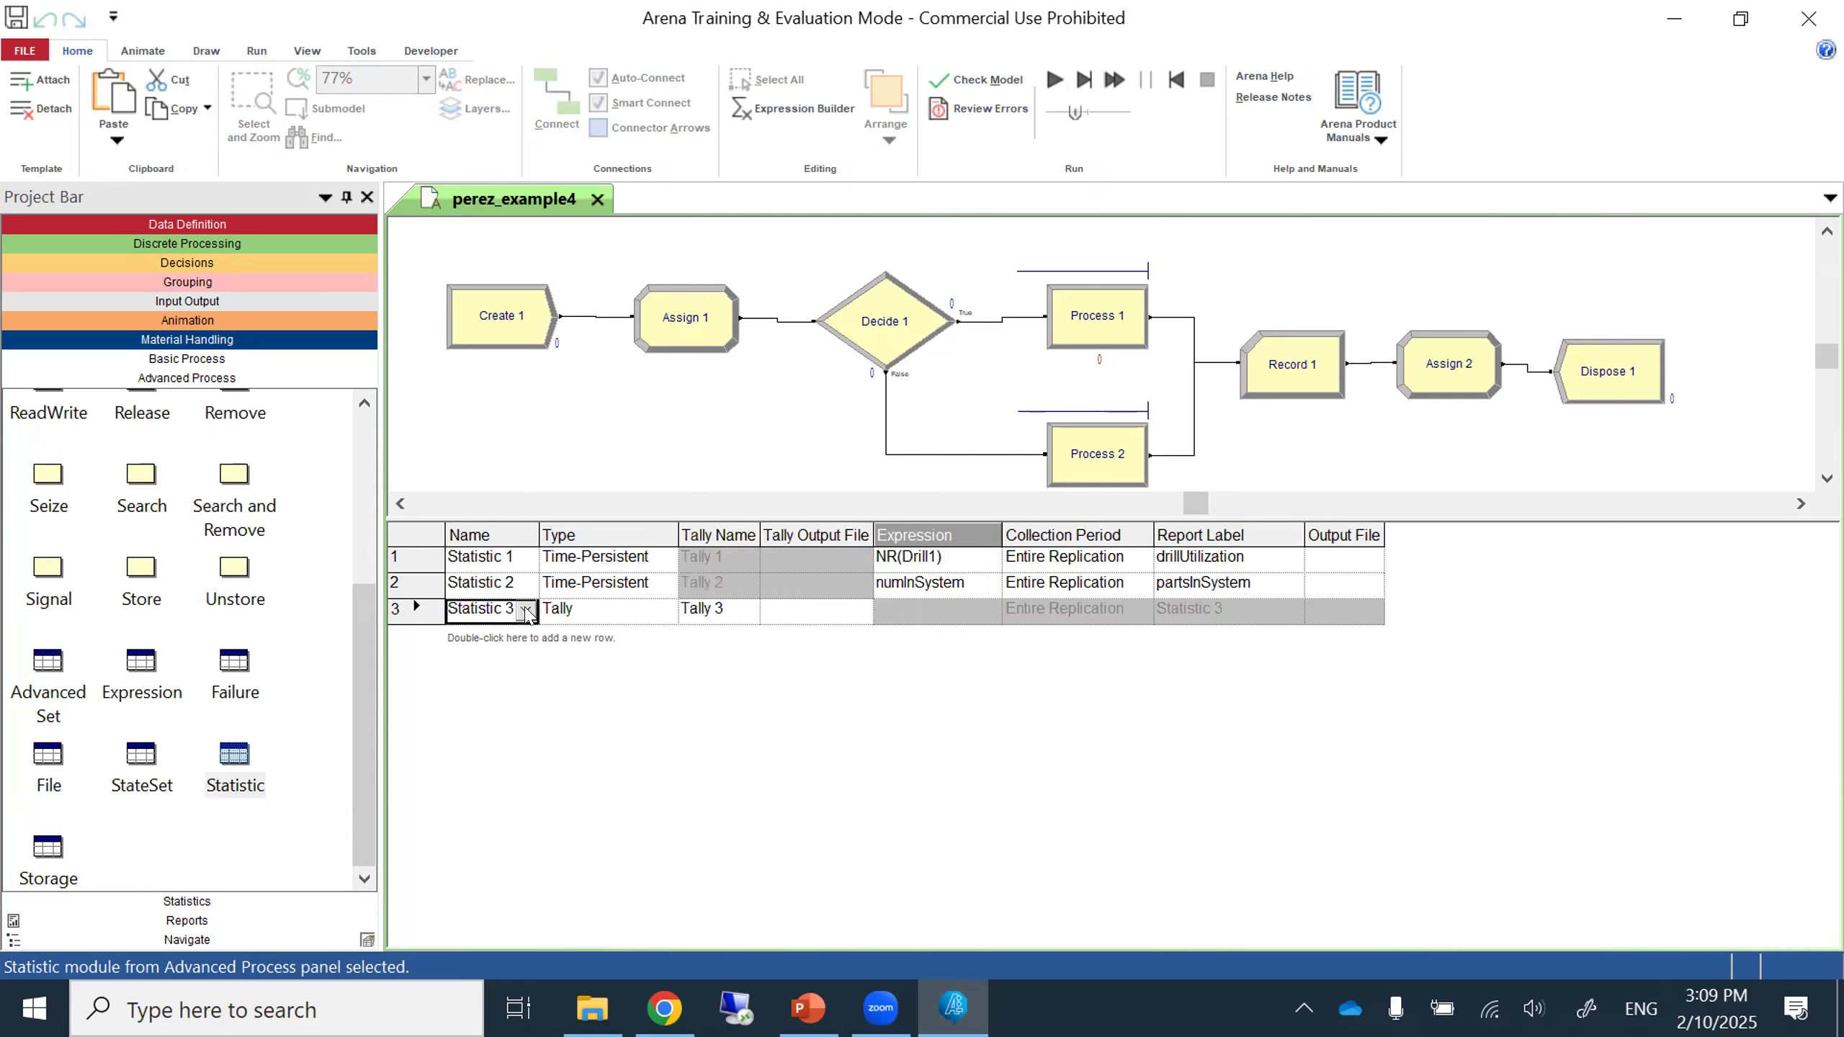
{"action": "left_click", "coordinate": [655, 617]}
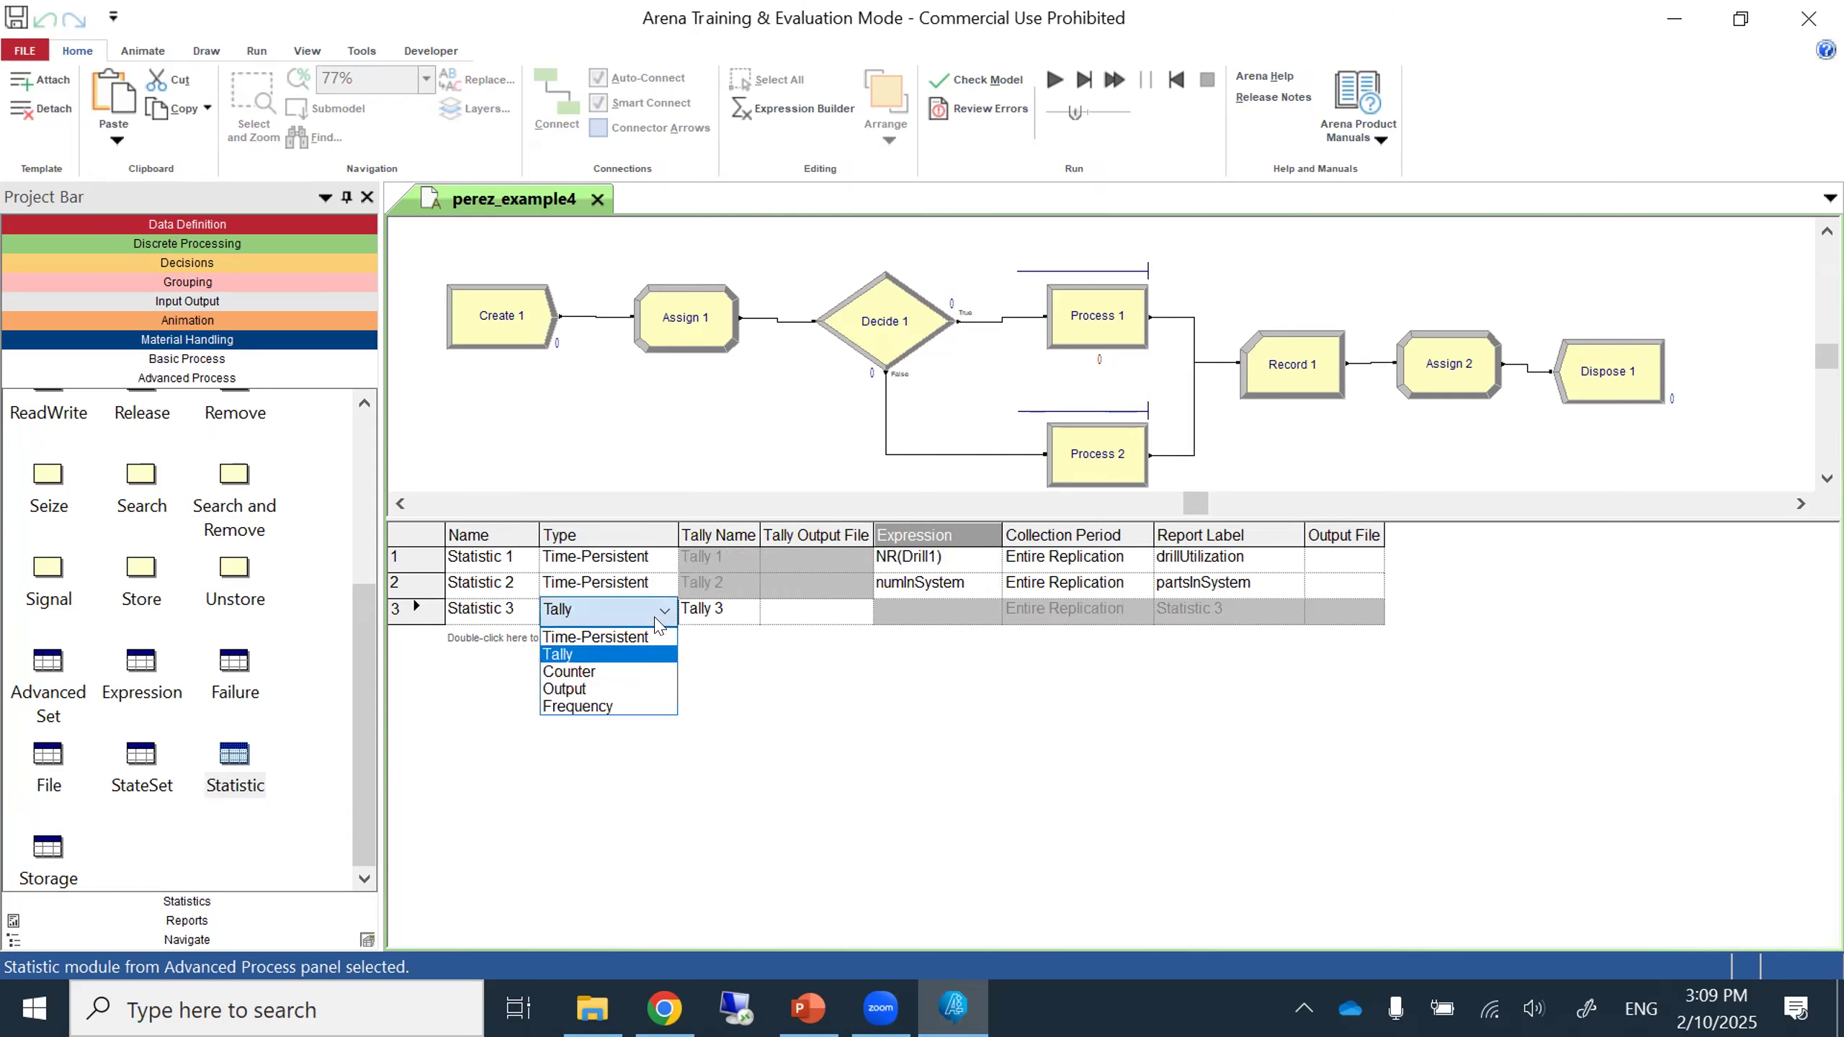
{"action": "left_click", "coordinate": [619, 693]}
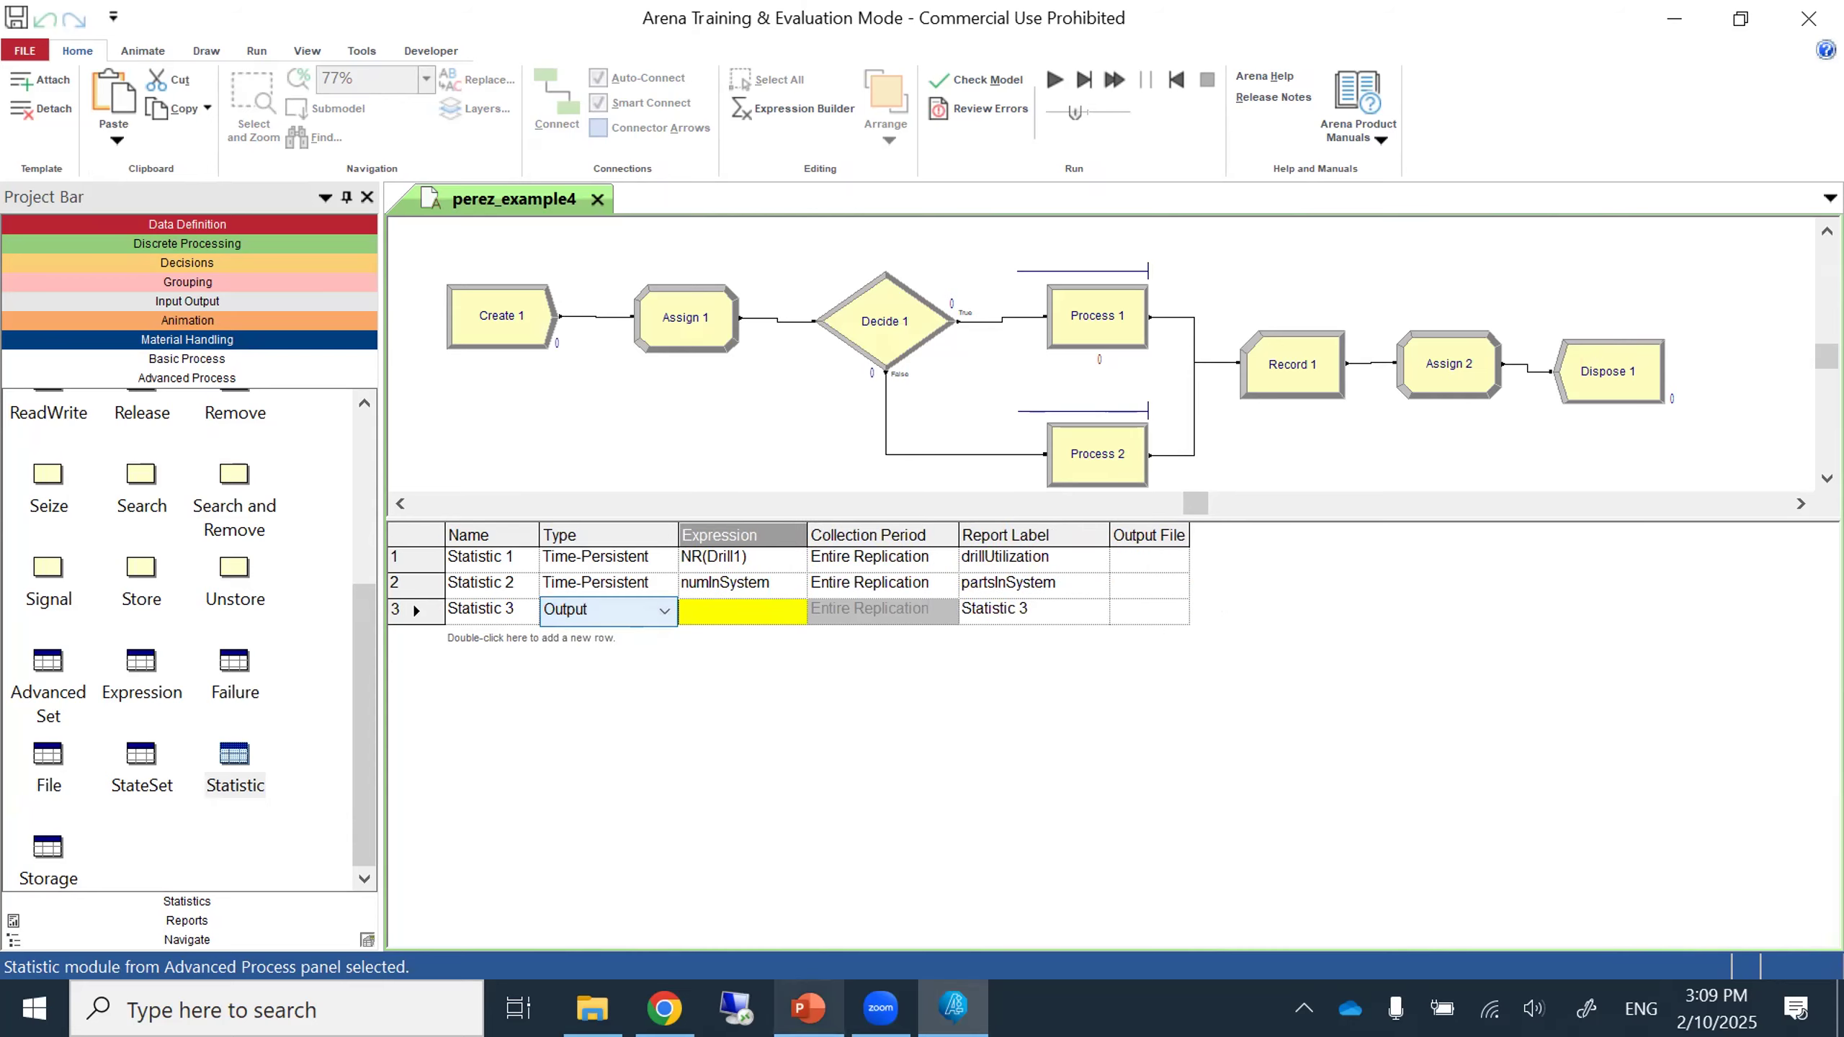
- Review the example questions on the PowerPoint slide and the statistic definitions in the Record 1 module
{"action": "left_click", "coordinate": [807, 1008]}
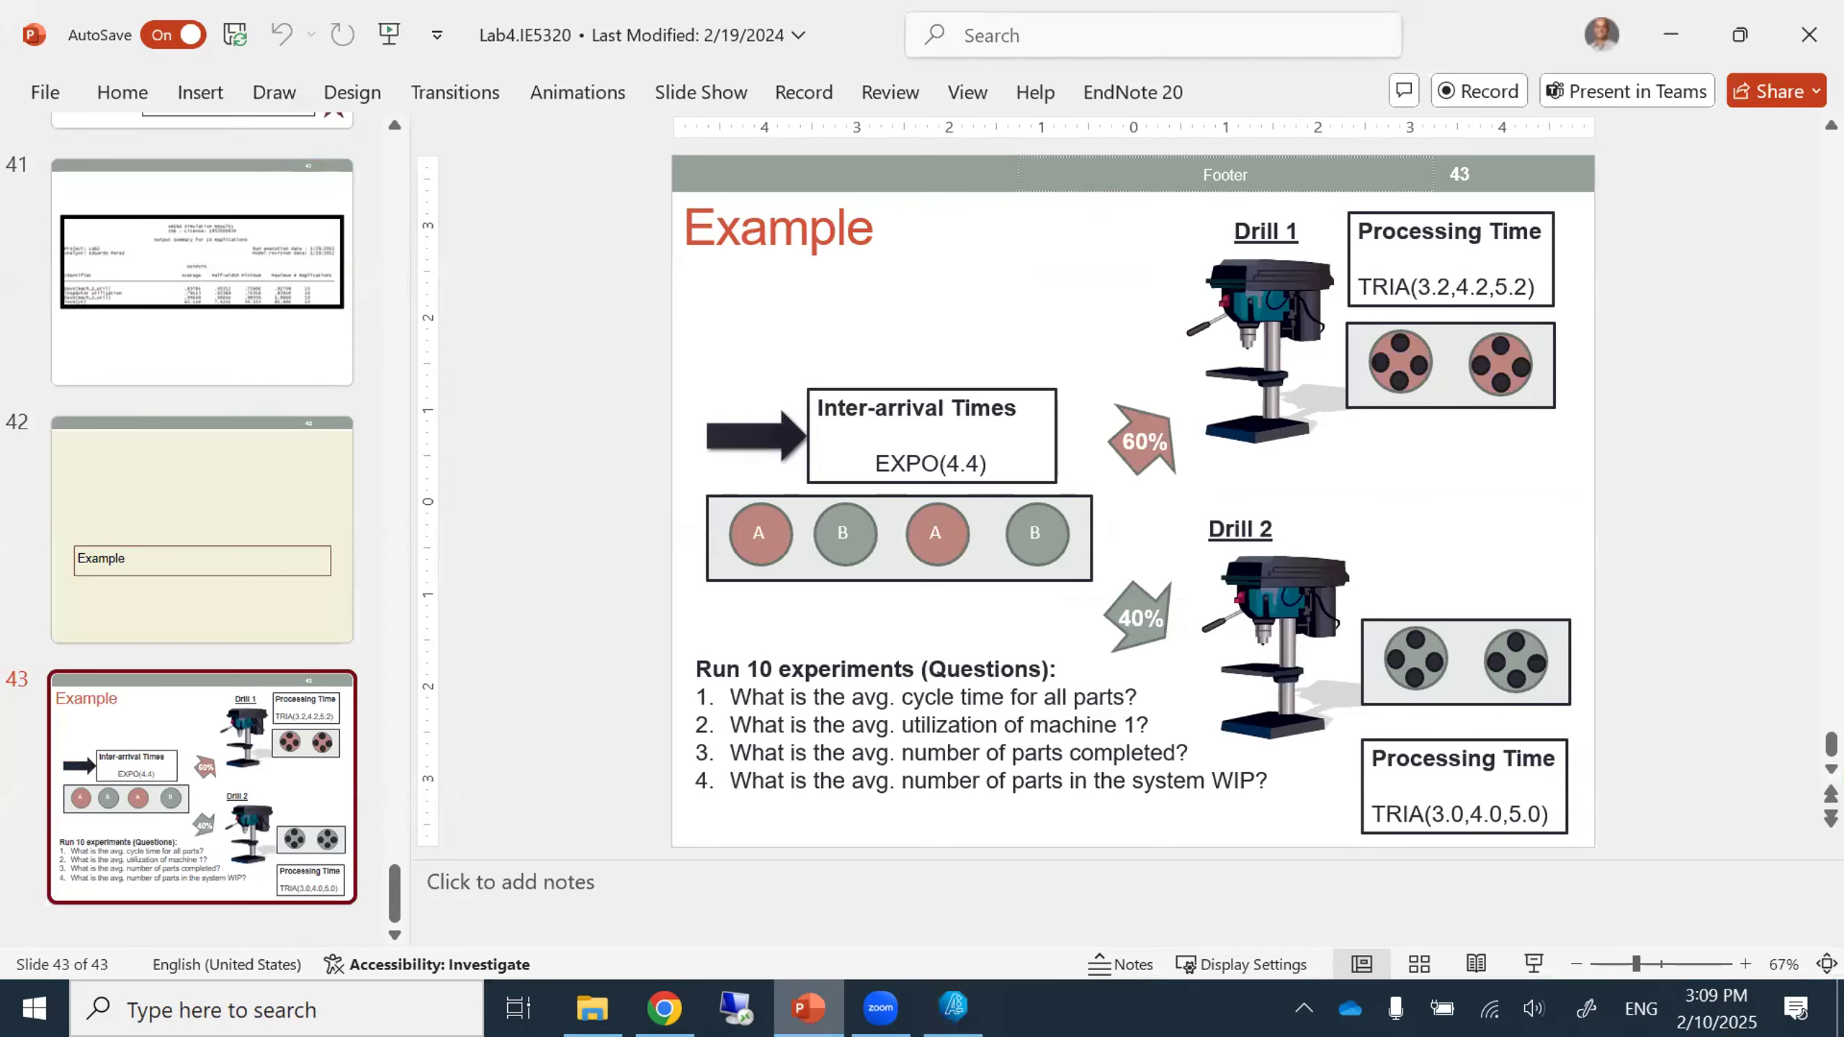
{"action": "key", "text": "alt+Tab"}
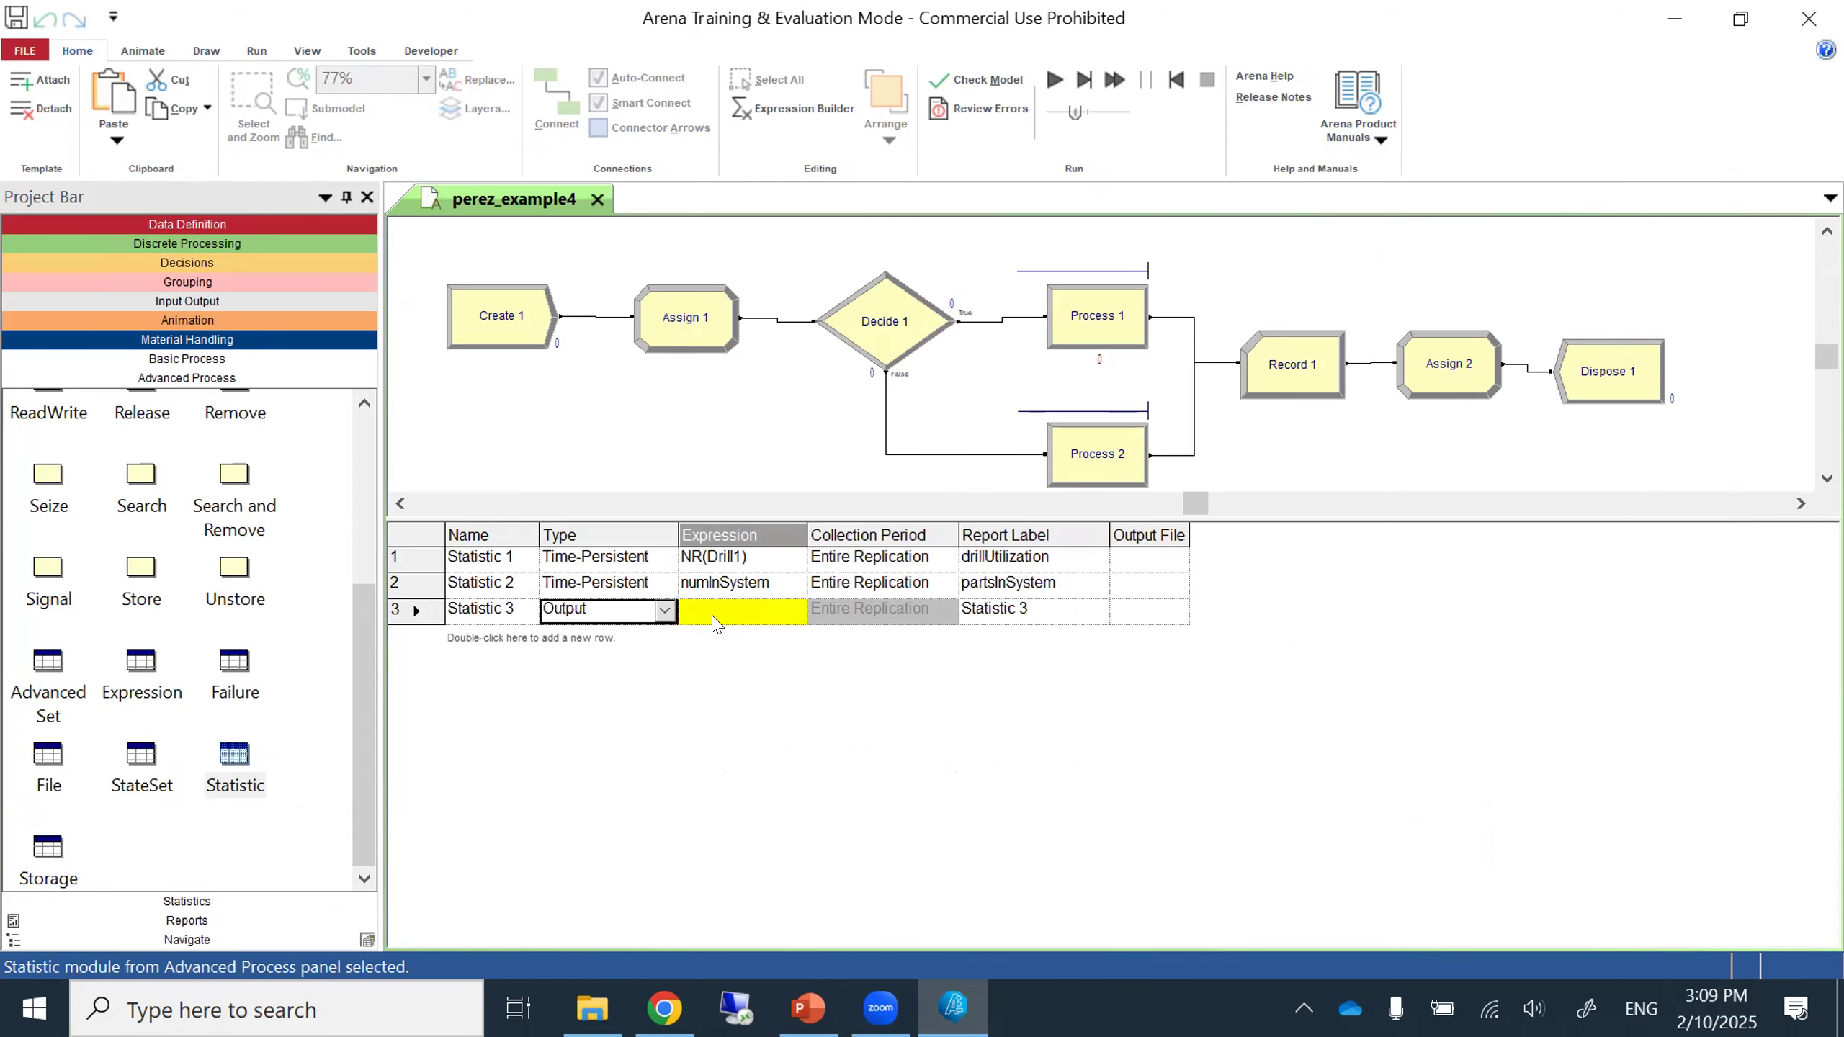
{"action": "left_click", "coordinate": [1312, 376]}
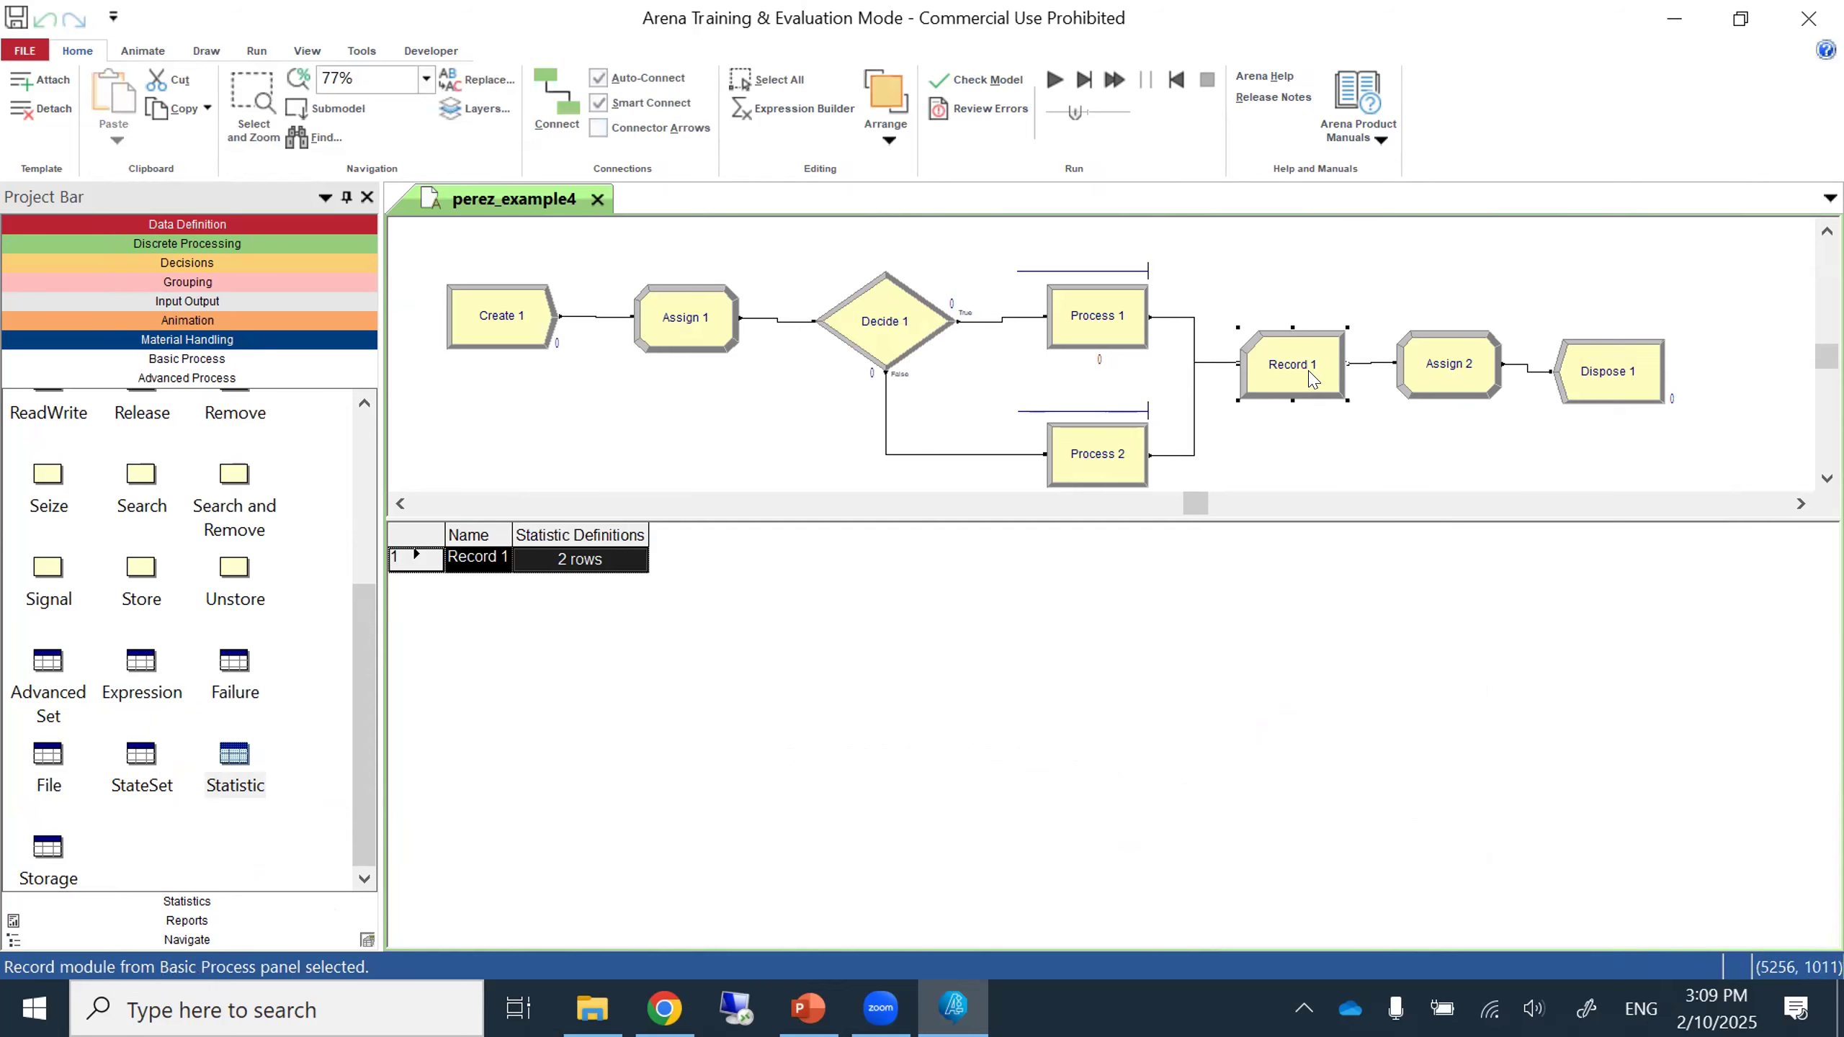
{"action": "double_click", "coordinate": [1312, 376]}
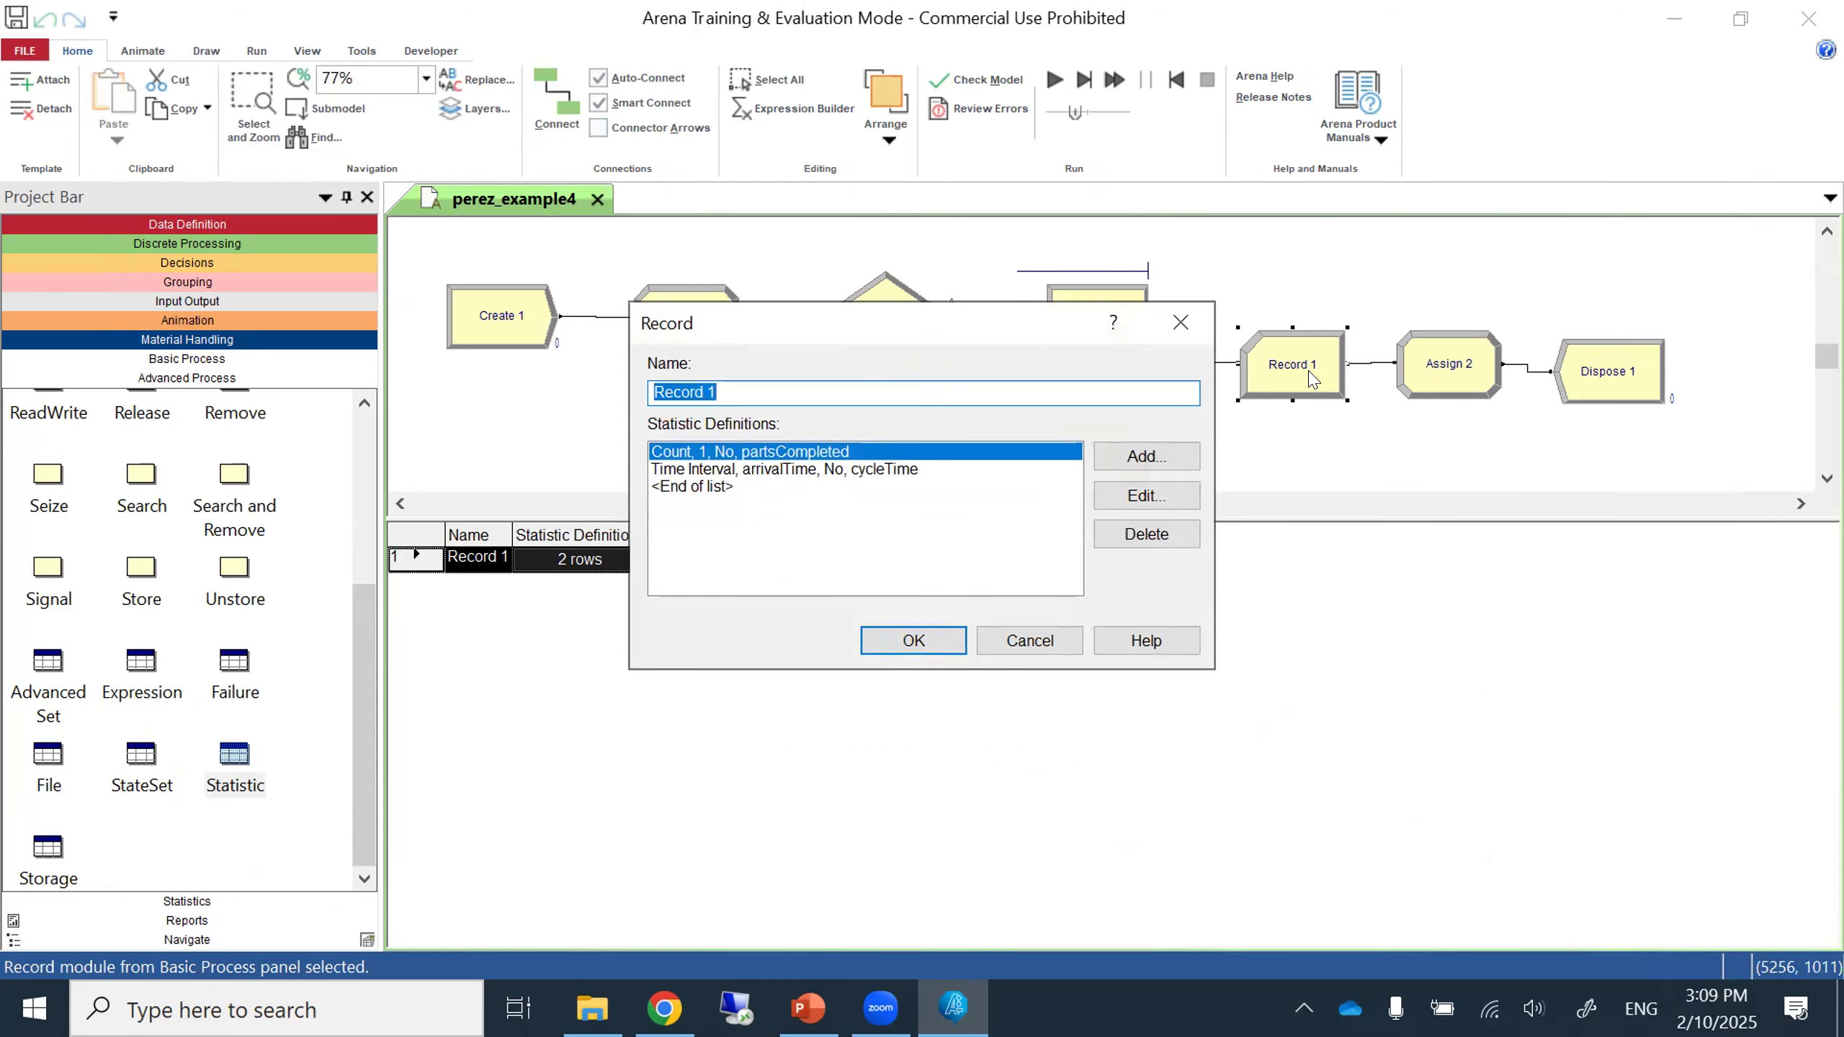
{"action": "left_click", "coordinate": [914, 639]}
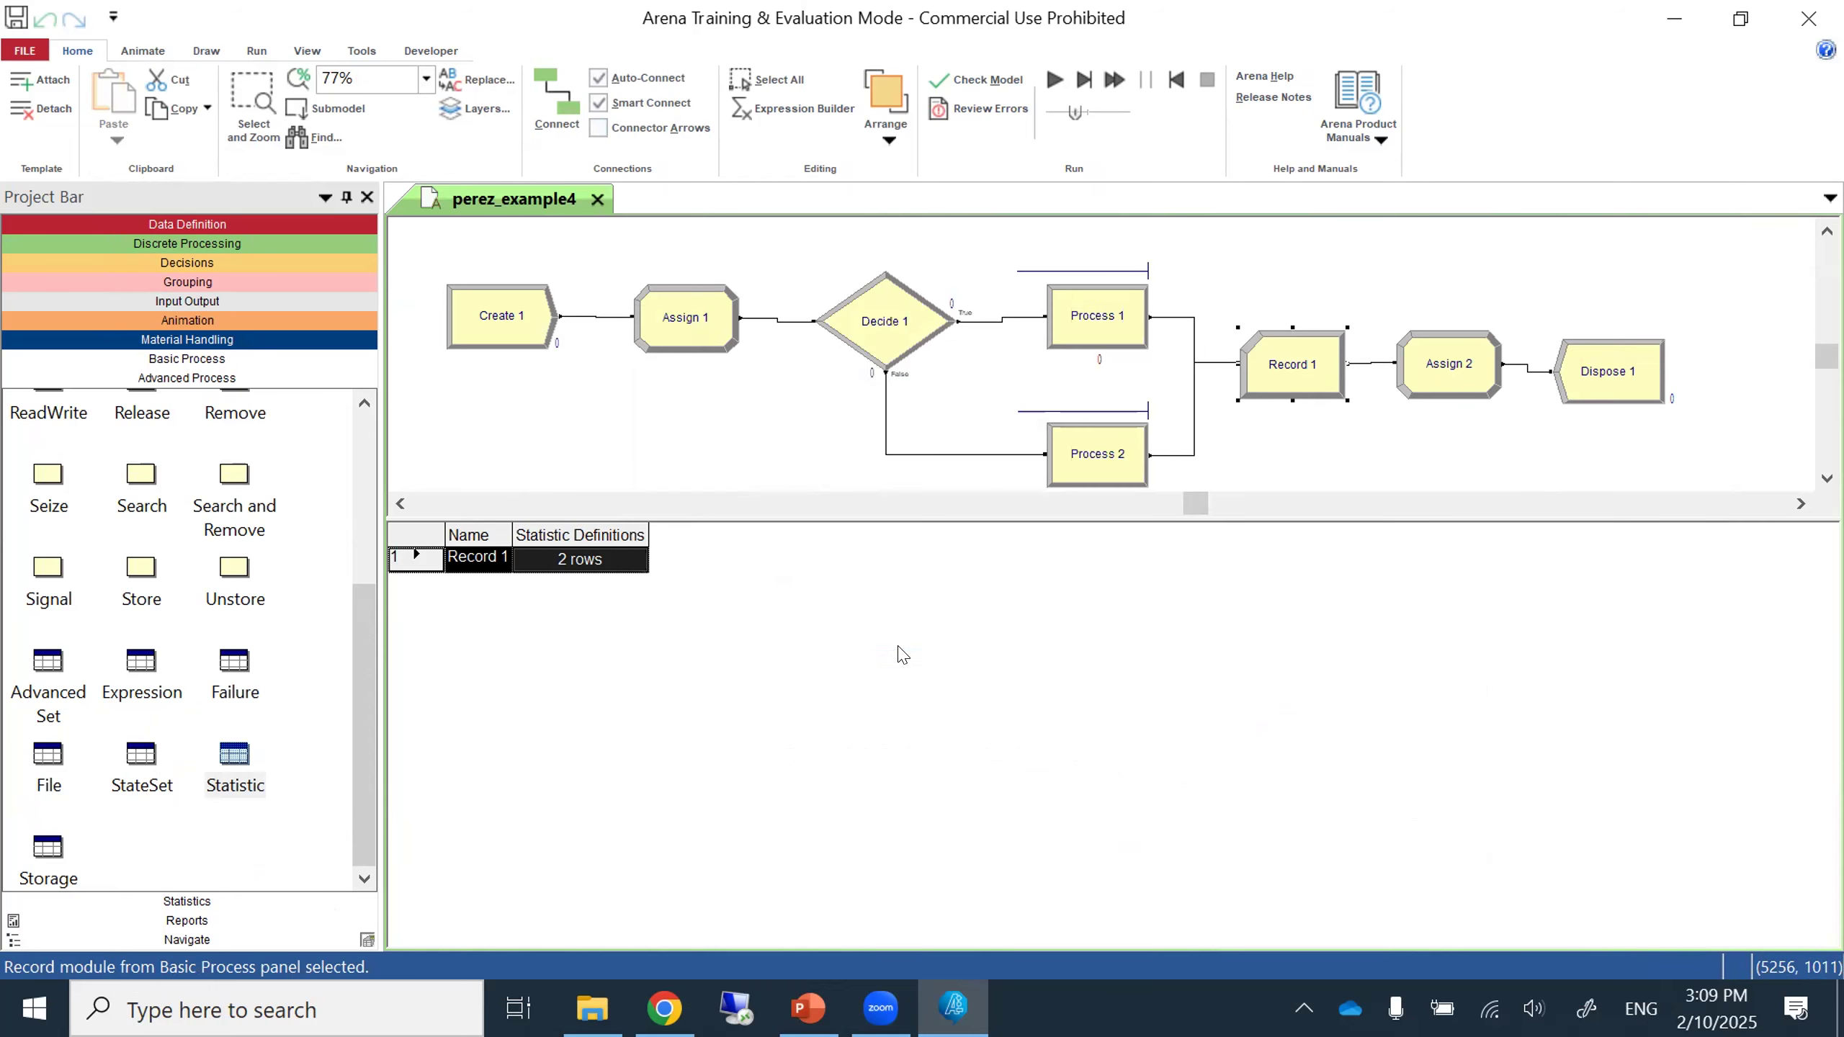
- Widen the Expression column of the Statistic table and set the third statistic's expression to TAVG(cycleTime)
{"action": "left_click", "coordinate": [234, 762]}
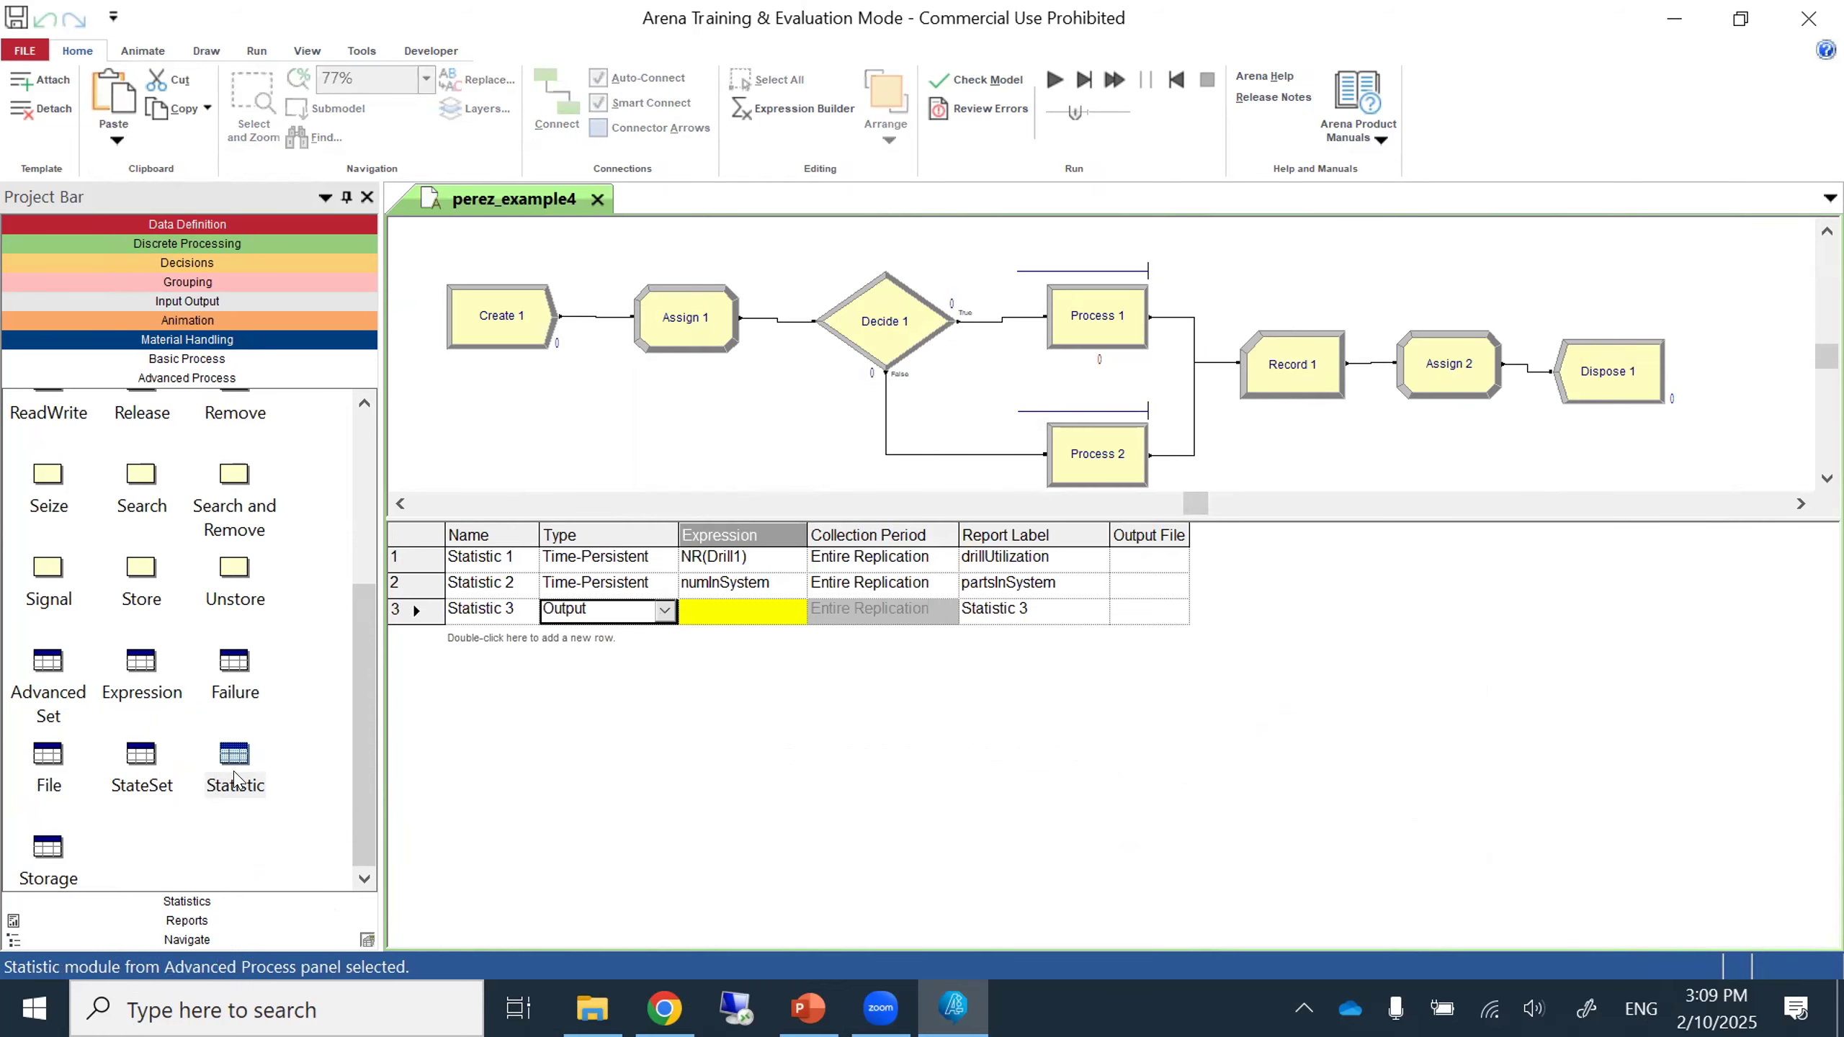
{"action": "left_click_drag", "start_coordinate": [802, 522], "coordinate": [863, 523]}
{"action": "left_click", "coordinate": [719, 612]}
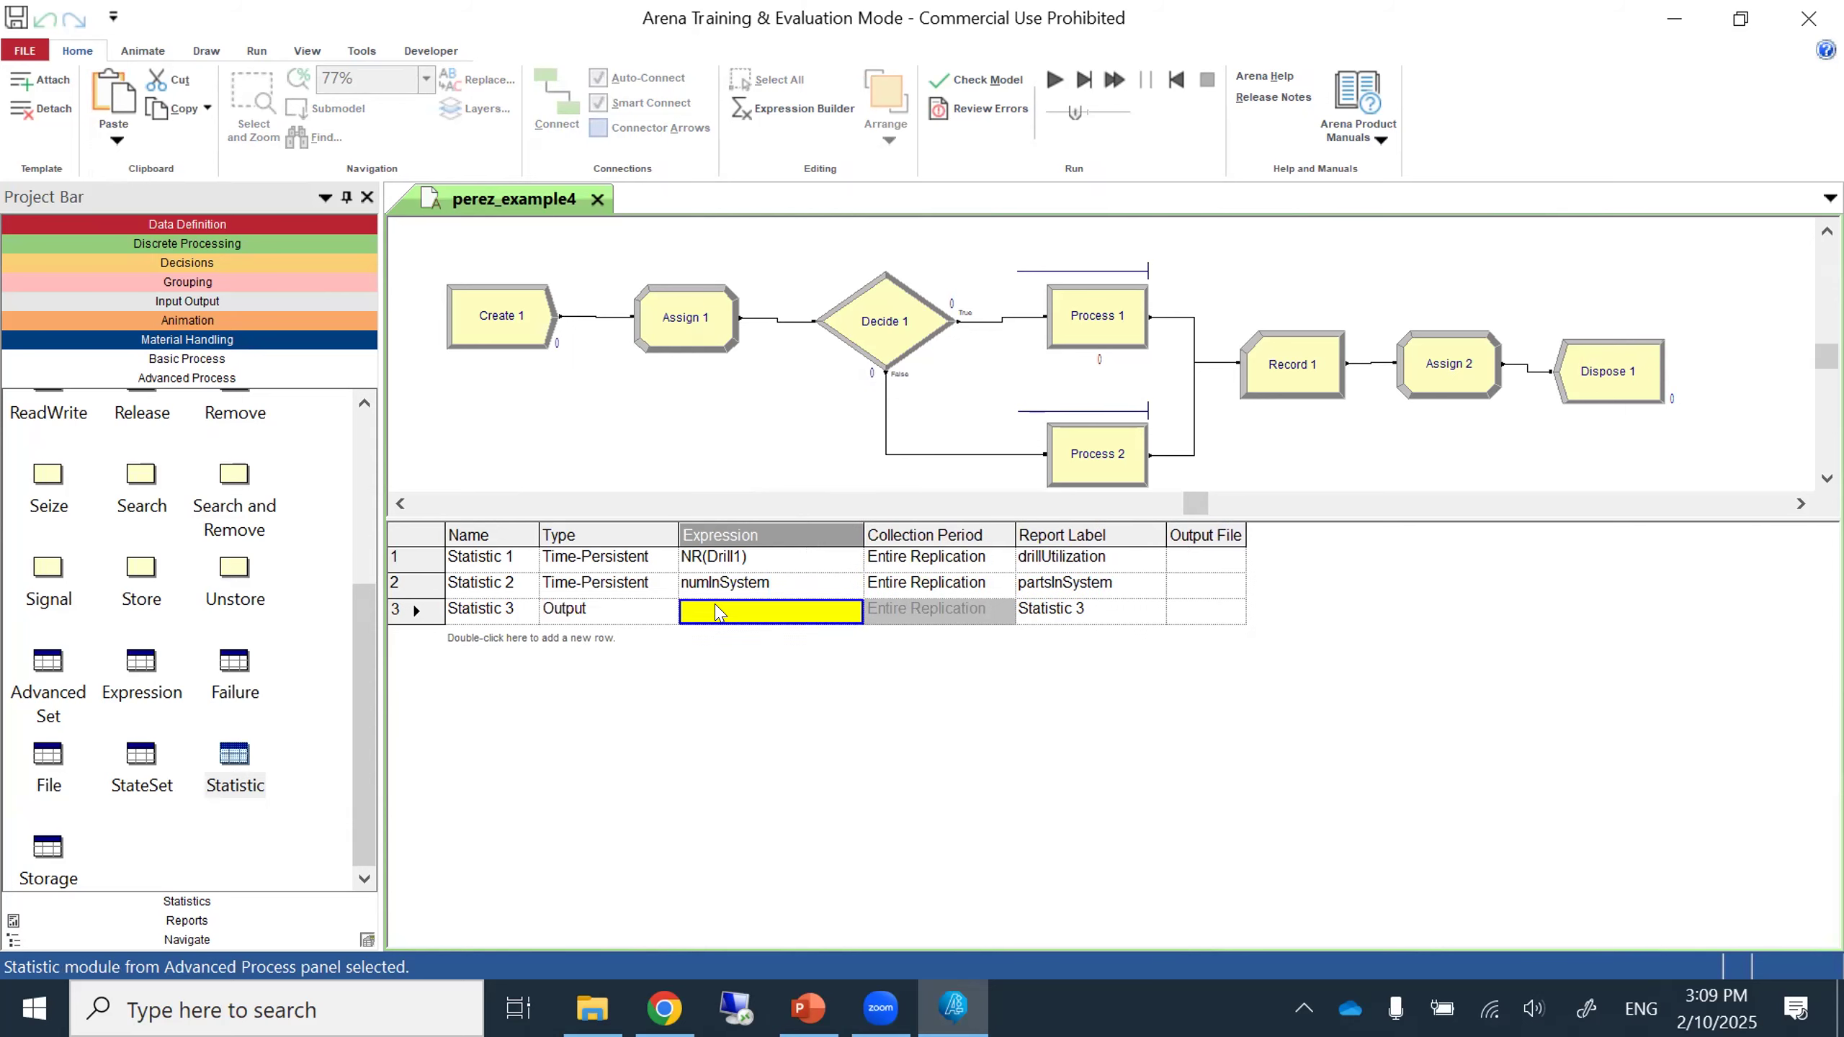
{"action": "left_click", "coordinate": [715, 609]}
{"action": "type", "text": "TAVG(cycle"}
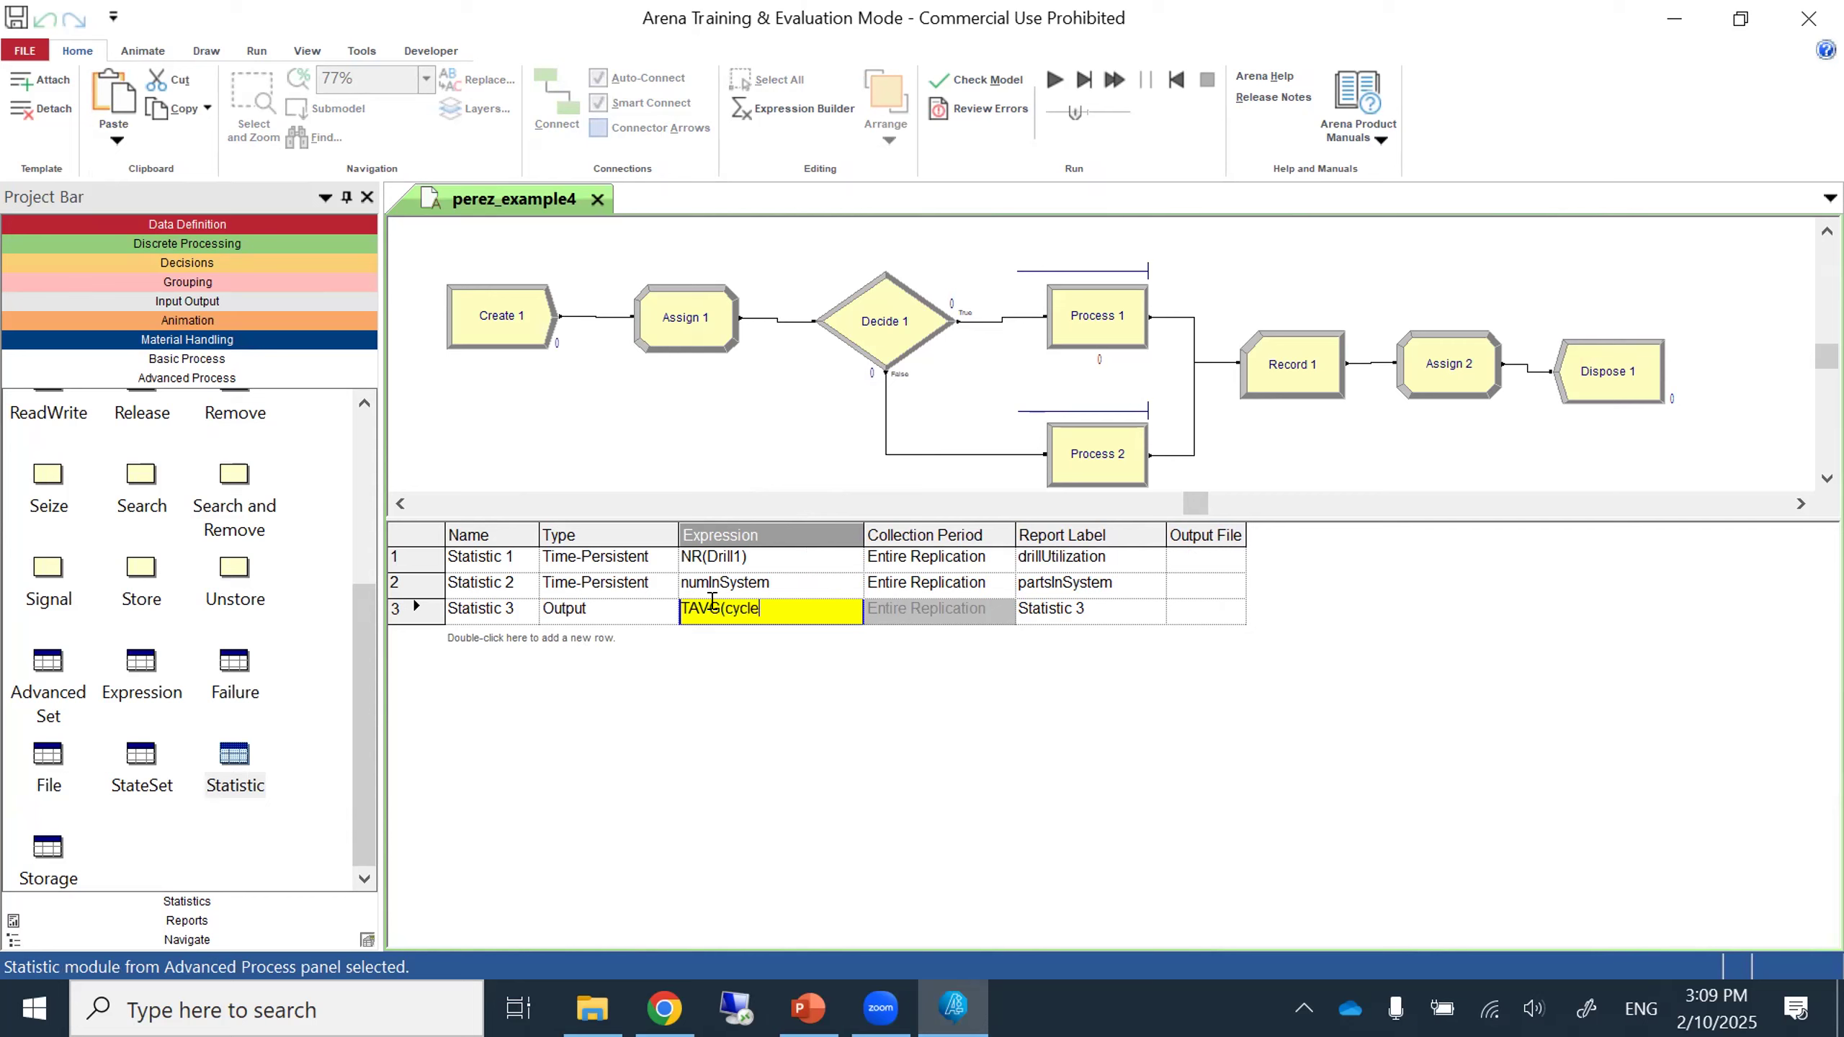
{"action": "type", "text": "Time)"}
- Set the third statistic's report label to avg cycle time
{"action": "left_click", "coordinate": [1068, 610]}
{"action": "left_click", "coordinate": [1095, 613]}
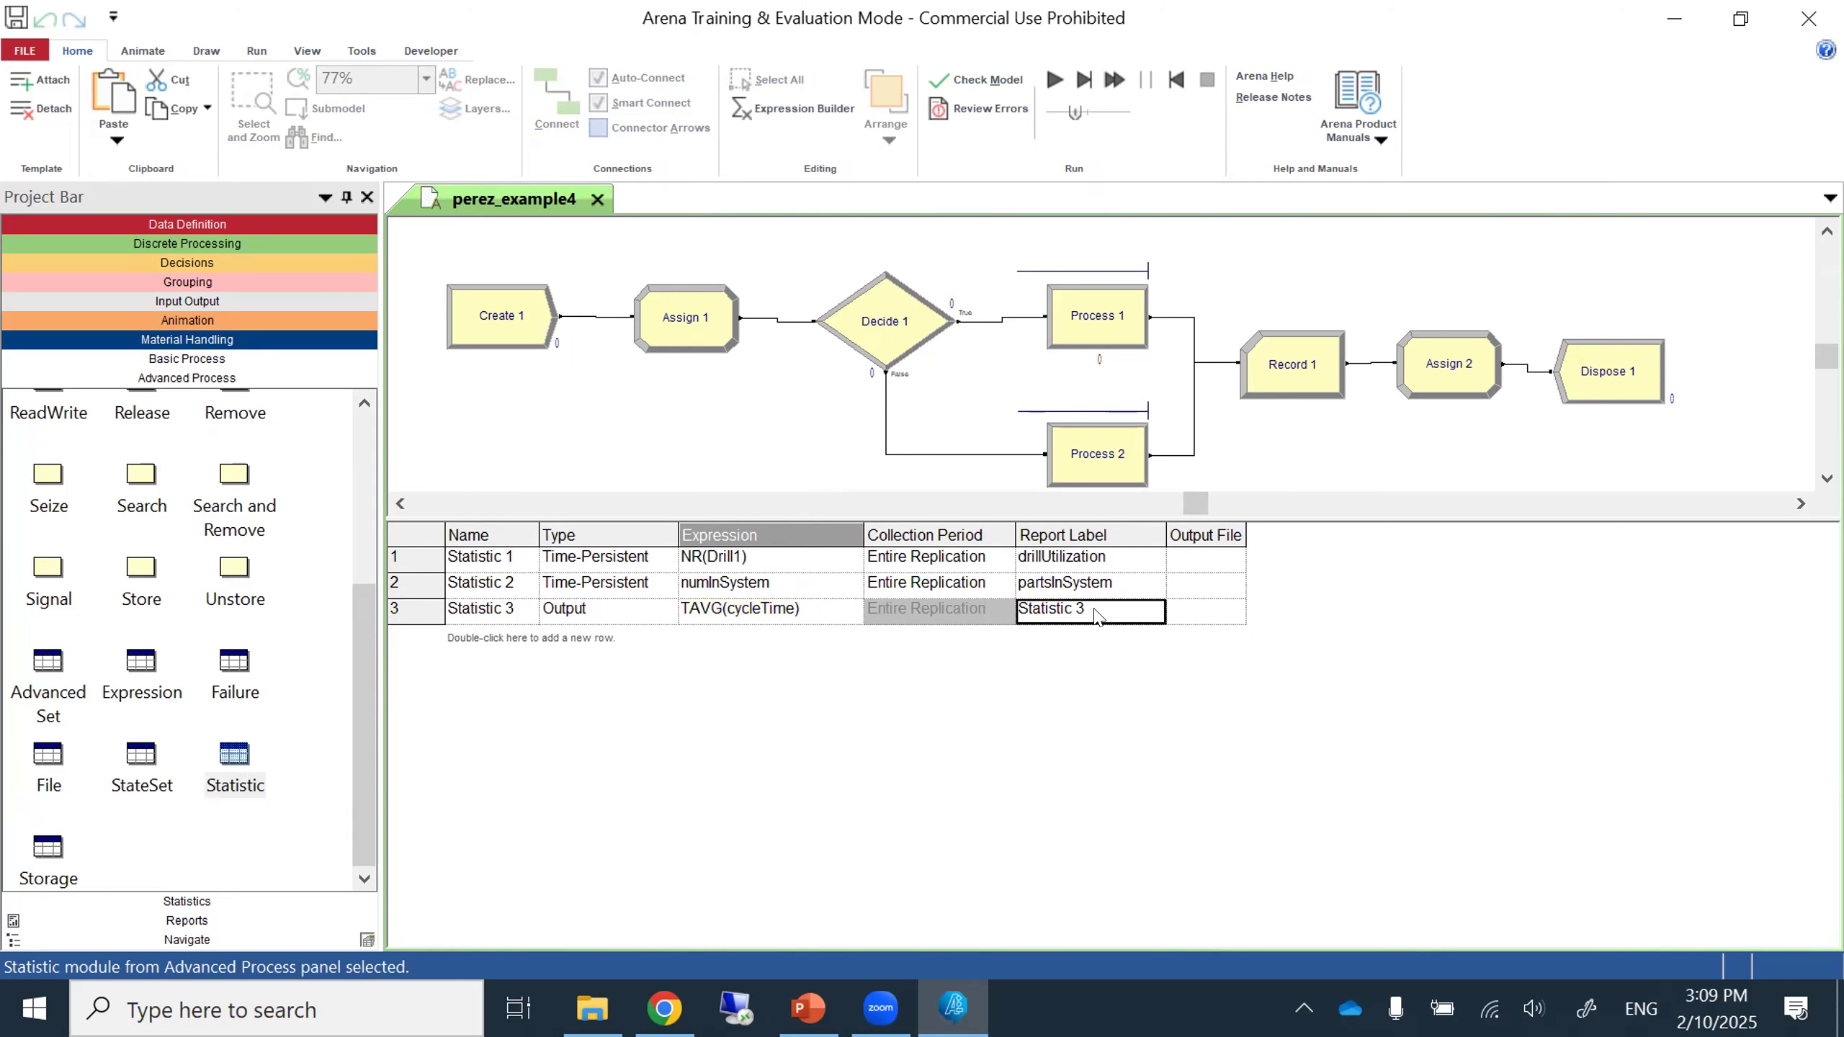
{"action": "key", "text": "BackSpace"}
{"action": "key", "text": "BackSpace"}
{"action": "key", "text": "BackSpace"}
{"action": "key", "text": "BackSpace"}
{"action": "key", "text": "BackSpace"}
{"action": "key", "text": "BackSpace"}
{"action": "key", "text": "BackSpace"}
{"action": "key", "text": "BackSpace"}
{"action": "key", "text": "BackSpace"}
{"action": "key", "text": "BackSpace"}
{"action": "key", "text": "BackSpace"}
{"action": "type", "text": "avg cycle time"}
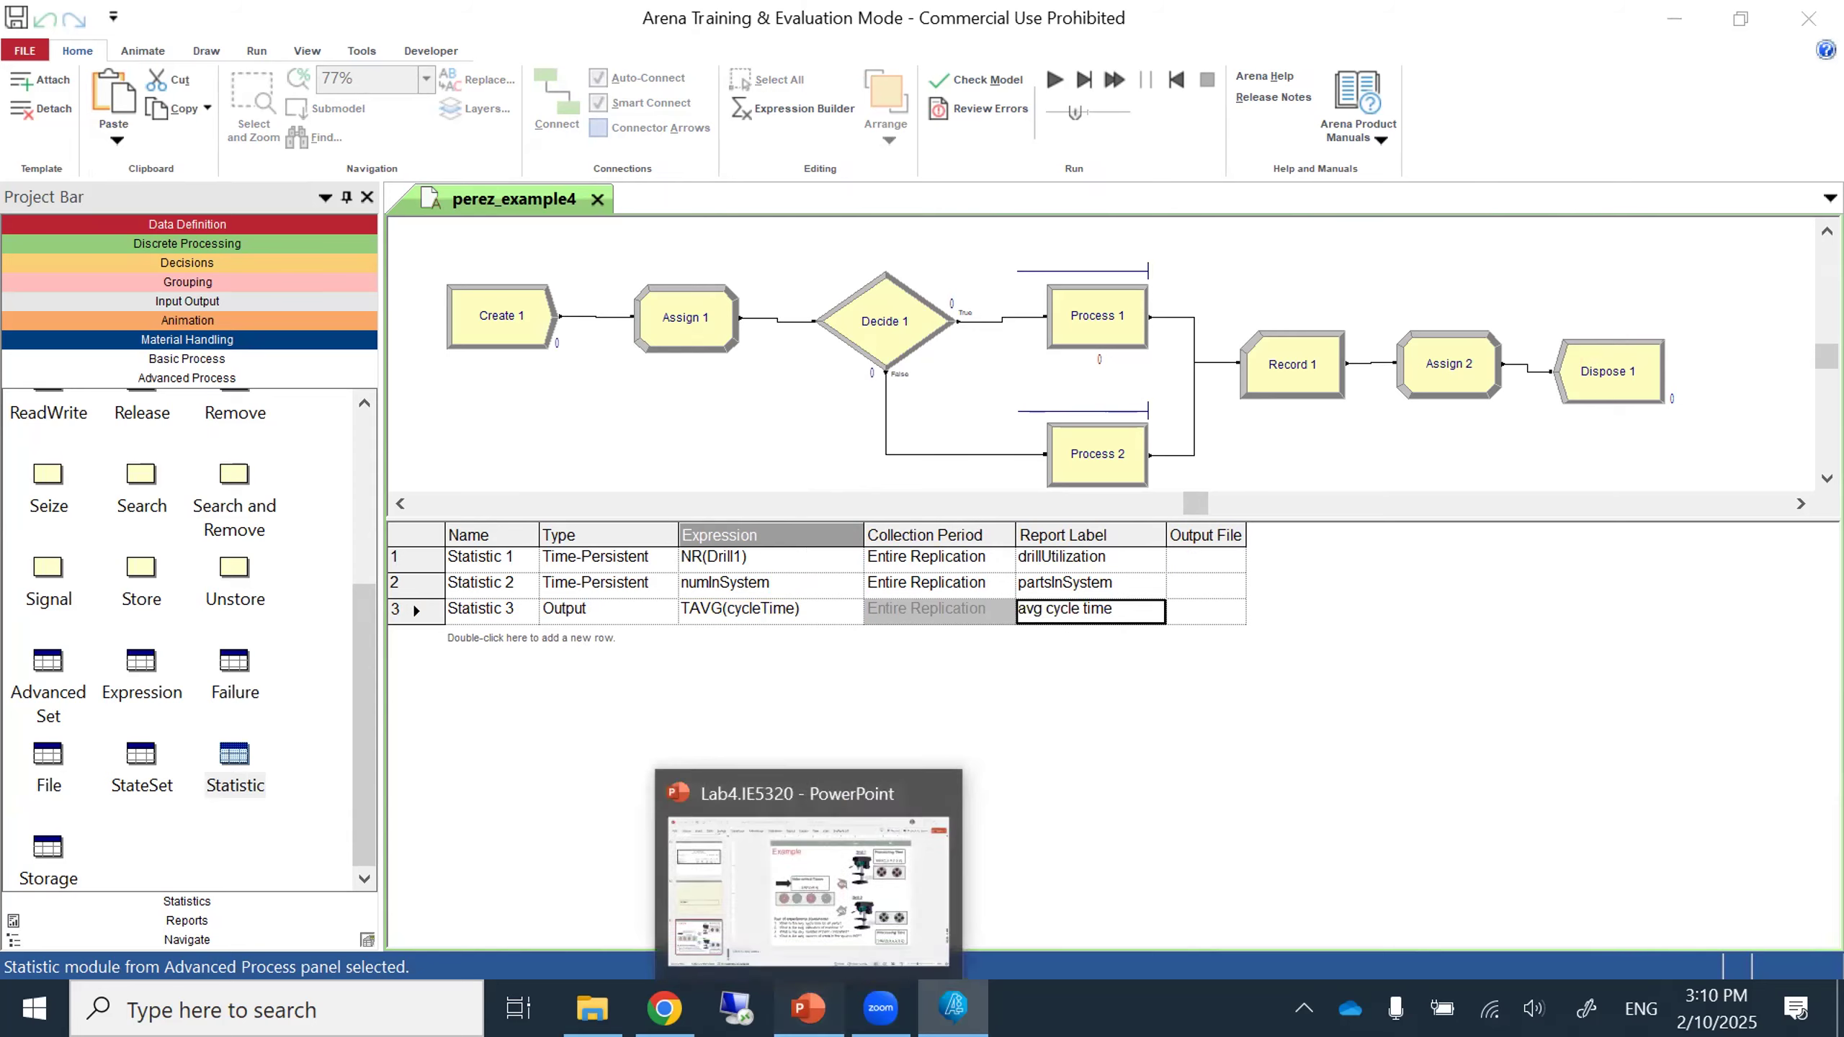
- Check the questions on the PowerPoint slide and add a fourth statistic of type Output with the expression DAVG(drillUtilization)
{"action": "left_click", "coordinate": [808, 1008]}
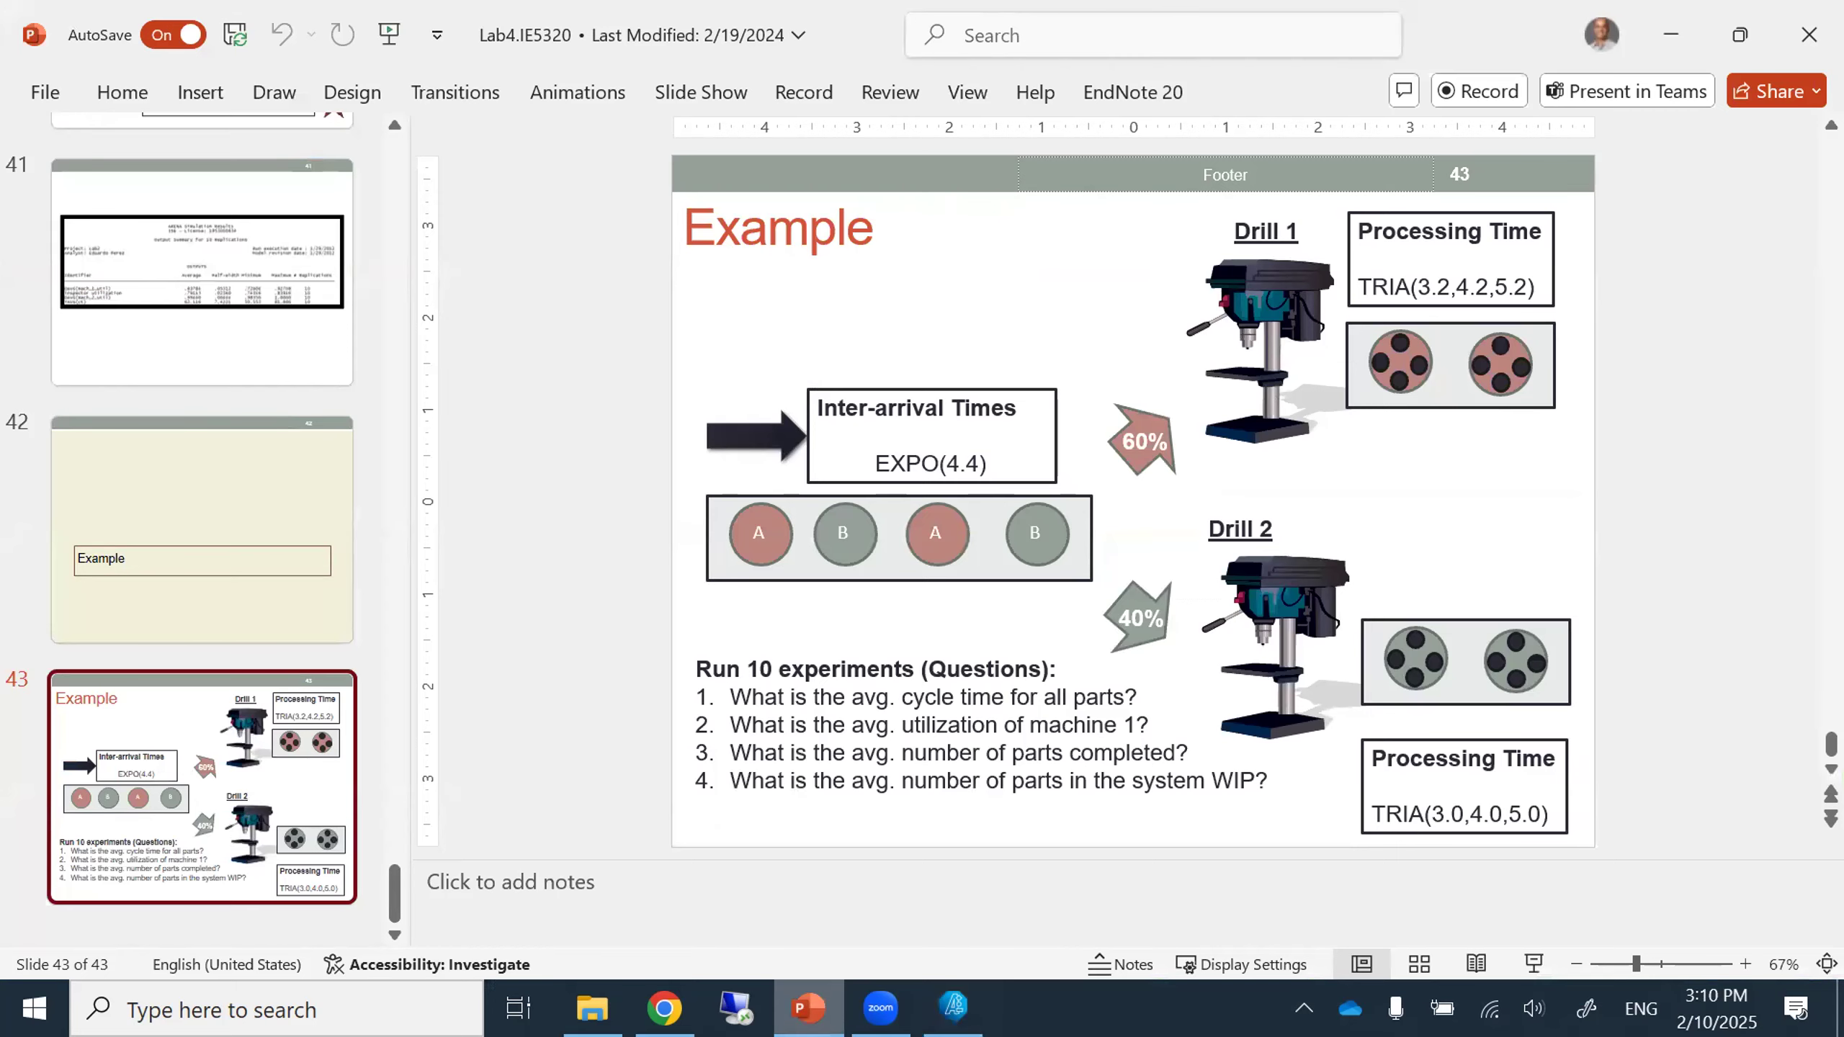
{"action": "left_click", "coordinate": [808, 1008]}
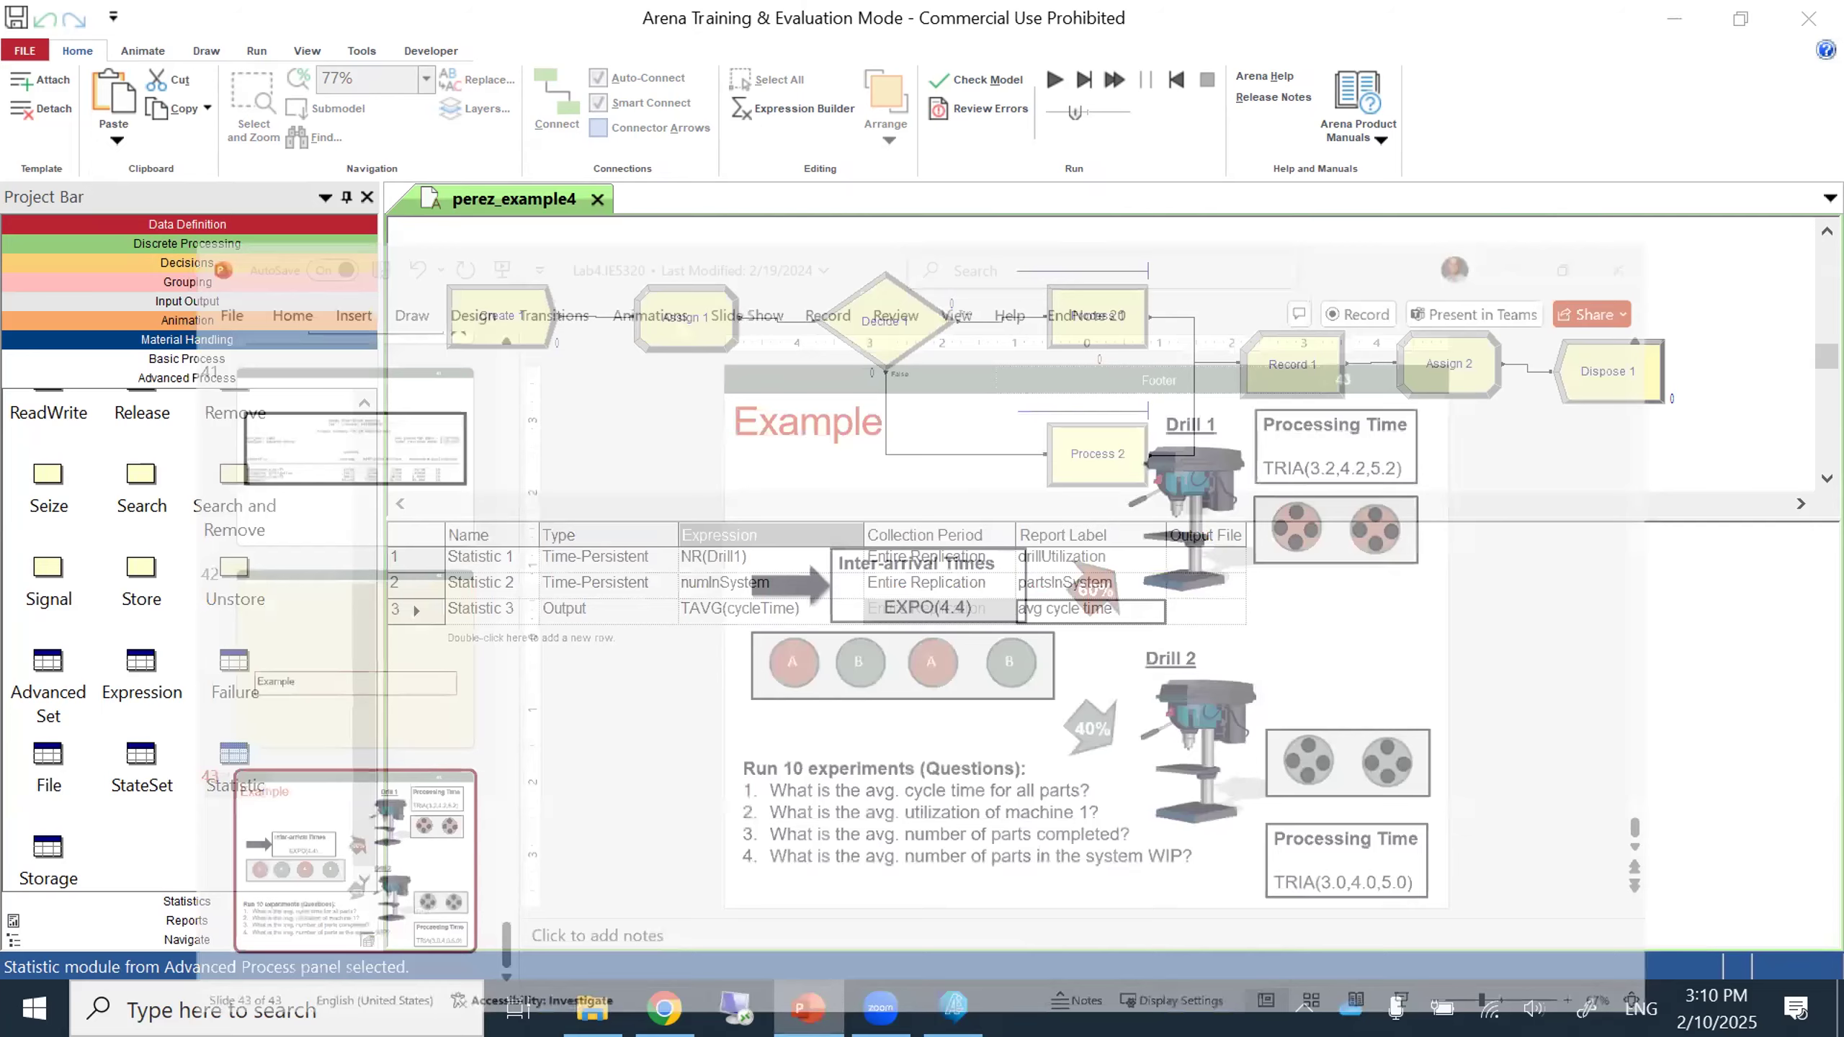
{"action": "double_click", "coordinate": [578, 637]}
{"action": "left_click", "coordinate": [664, 636]}
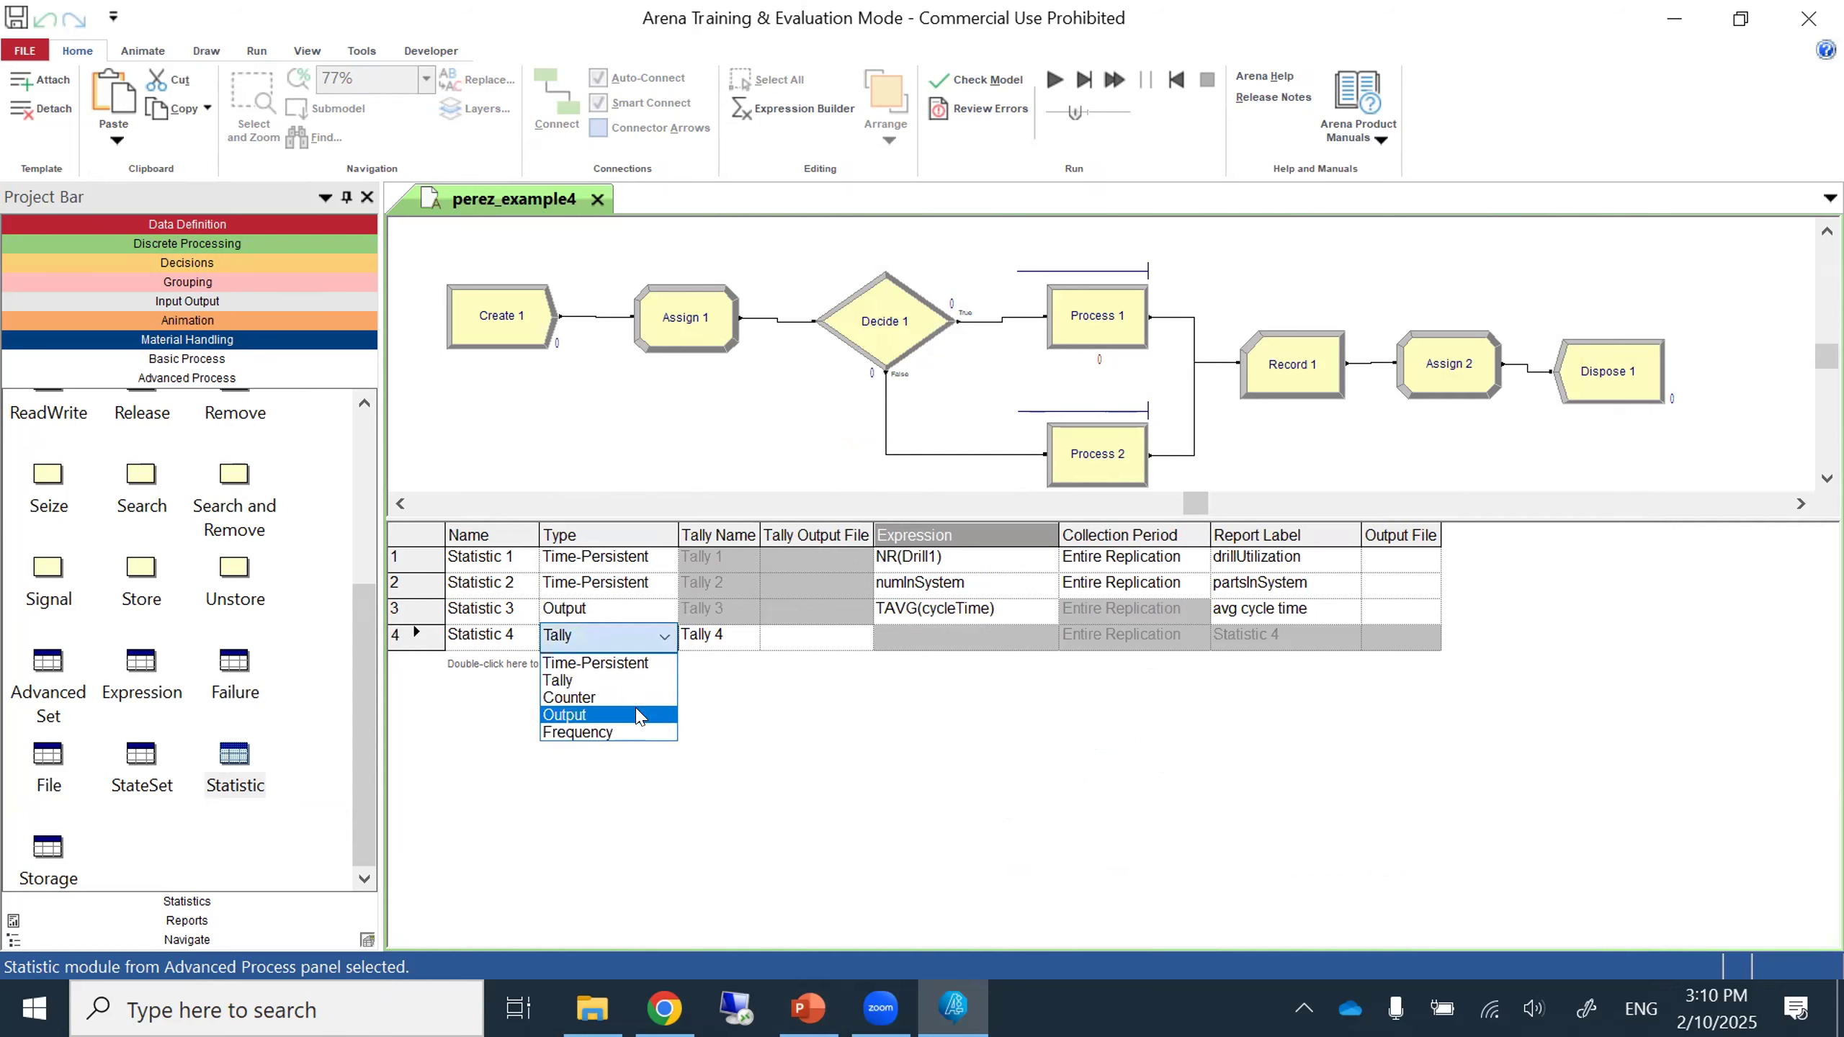
{"action": "left_click", "coordinate": [639, 715]}
{"action": "left_click", "coordinate": [703, 633]}
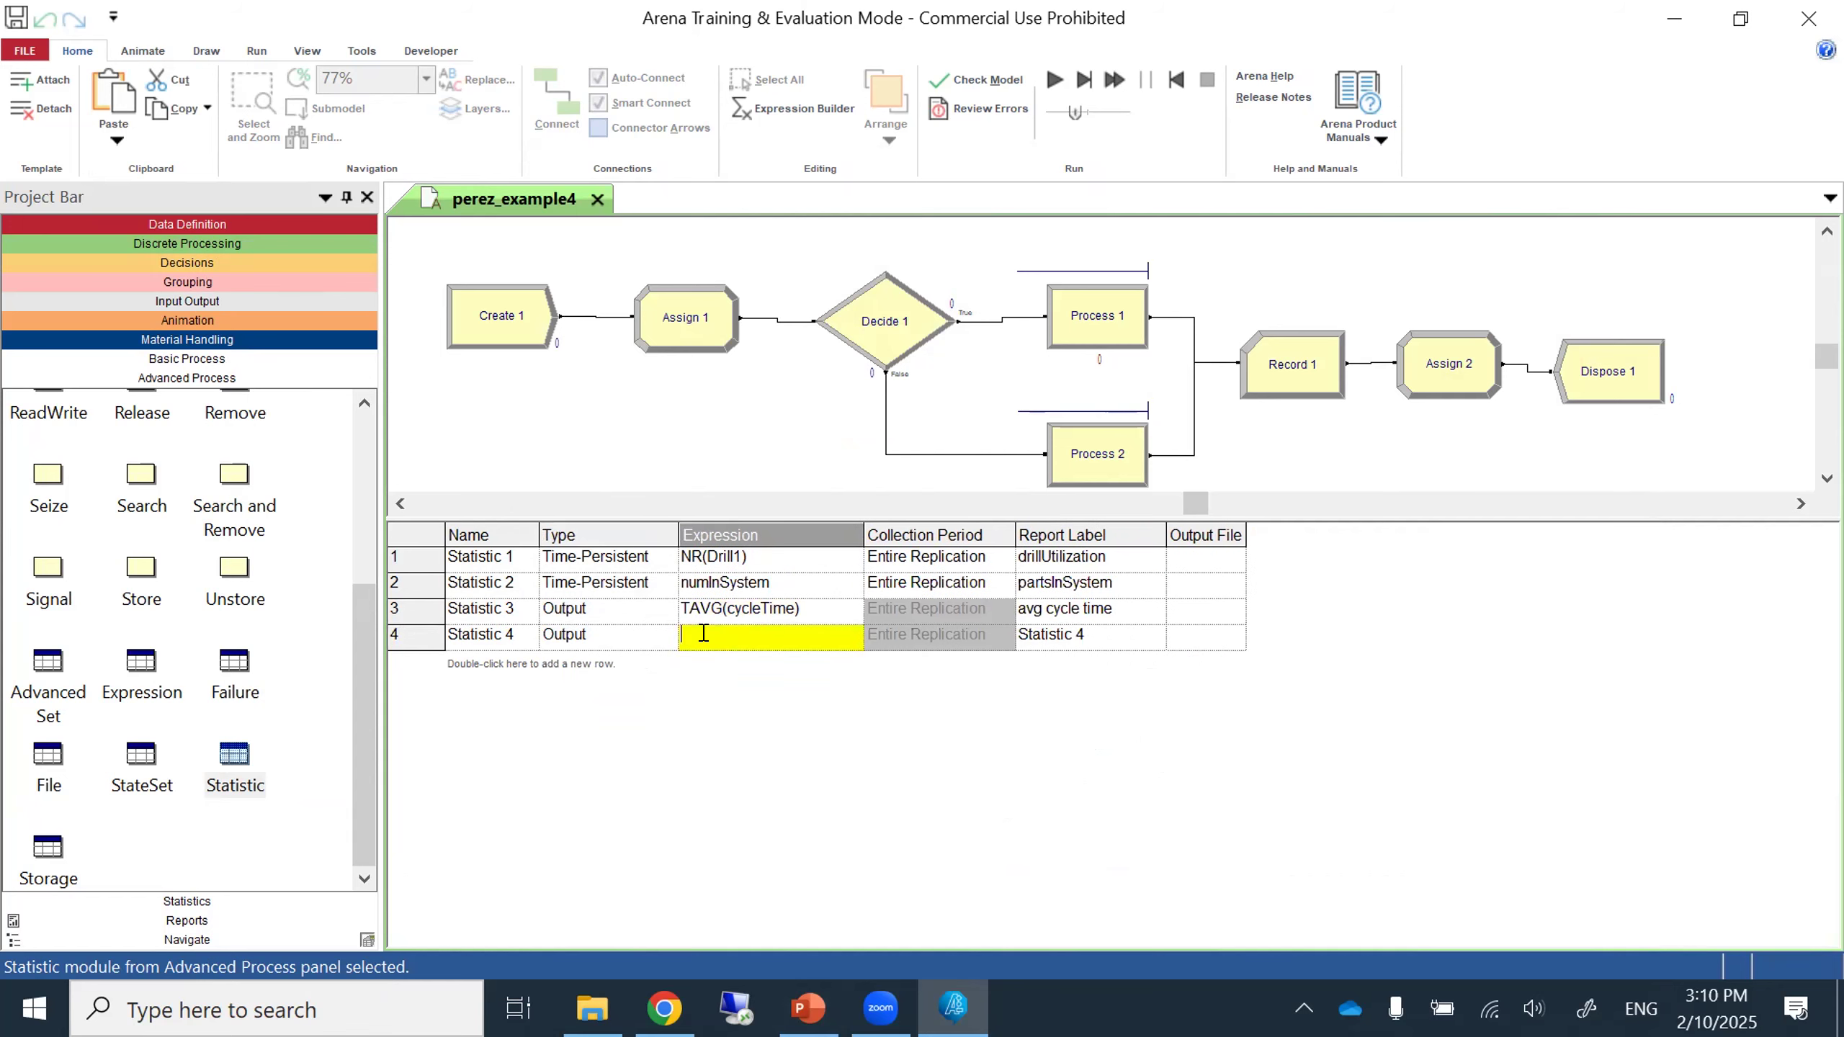
{"action": "type", "text": "DAVG("}
{"action": "type", "text": "drillUtilization)"}
- Set the fourth statistic's report label to avg utilization
{"action": "left_click", "coordinate": [1108, 644]}
{"action": "left_click", "coordinate": [1082, 639]}
{"action": "left_click_drag", "start_coordinate": [1064, 633], "coordinate": [964, 636]}
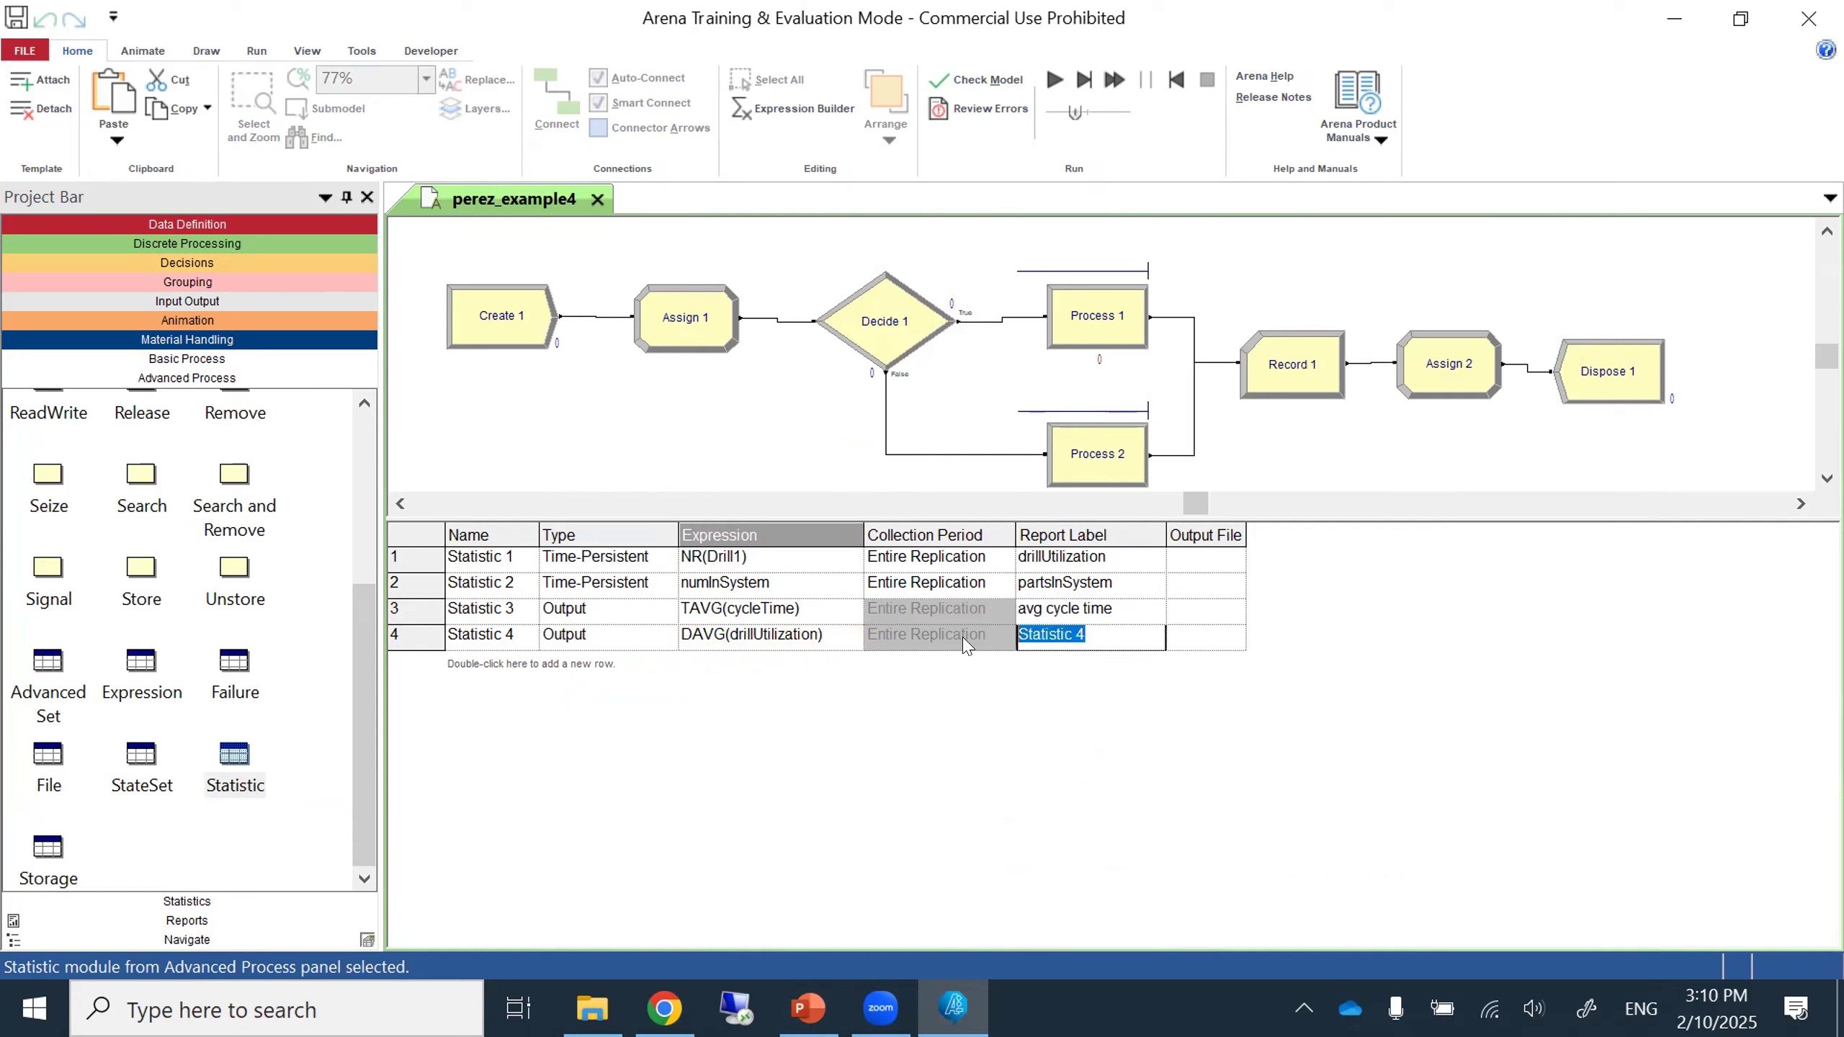
{"action": "type", "text": "avg utilization"}
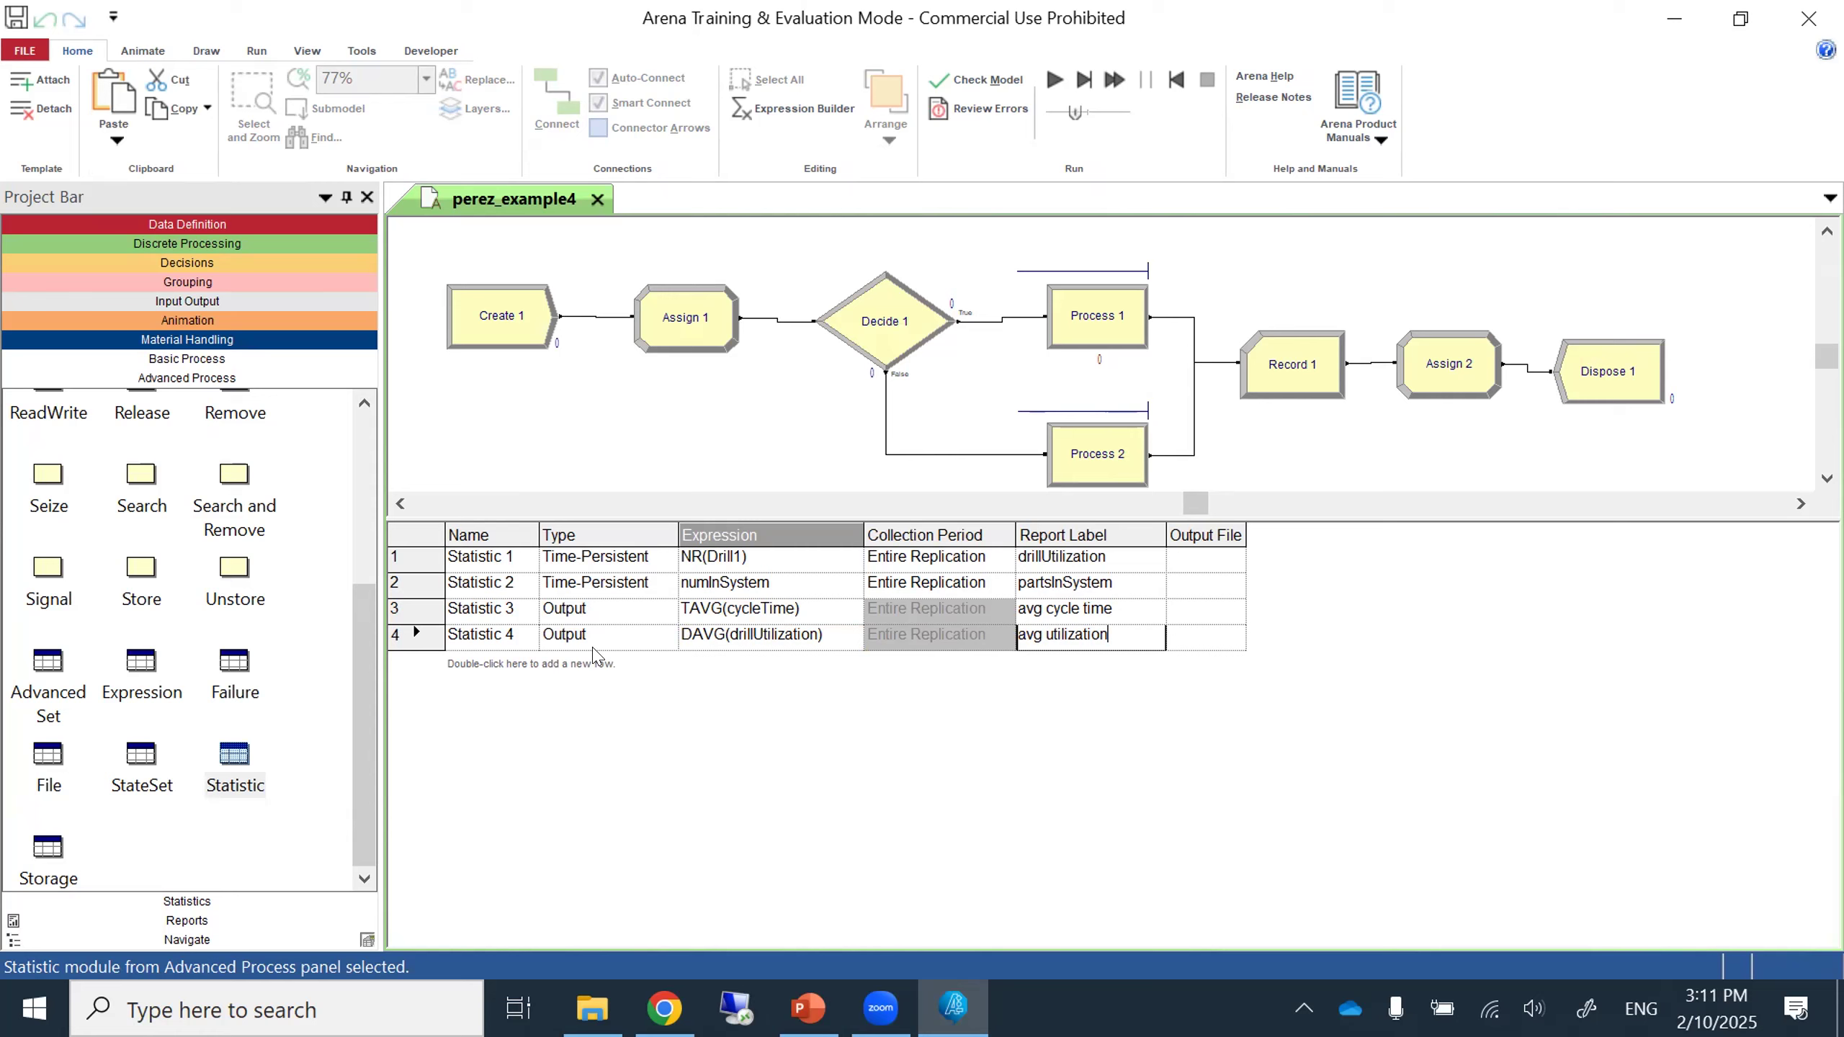
- Add a fifth statistic of type Output with the expression NC(partsCompleted)
{"action": "double_click", "coordinate": [545, 662]}
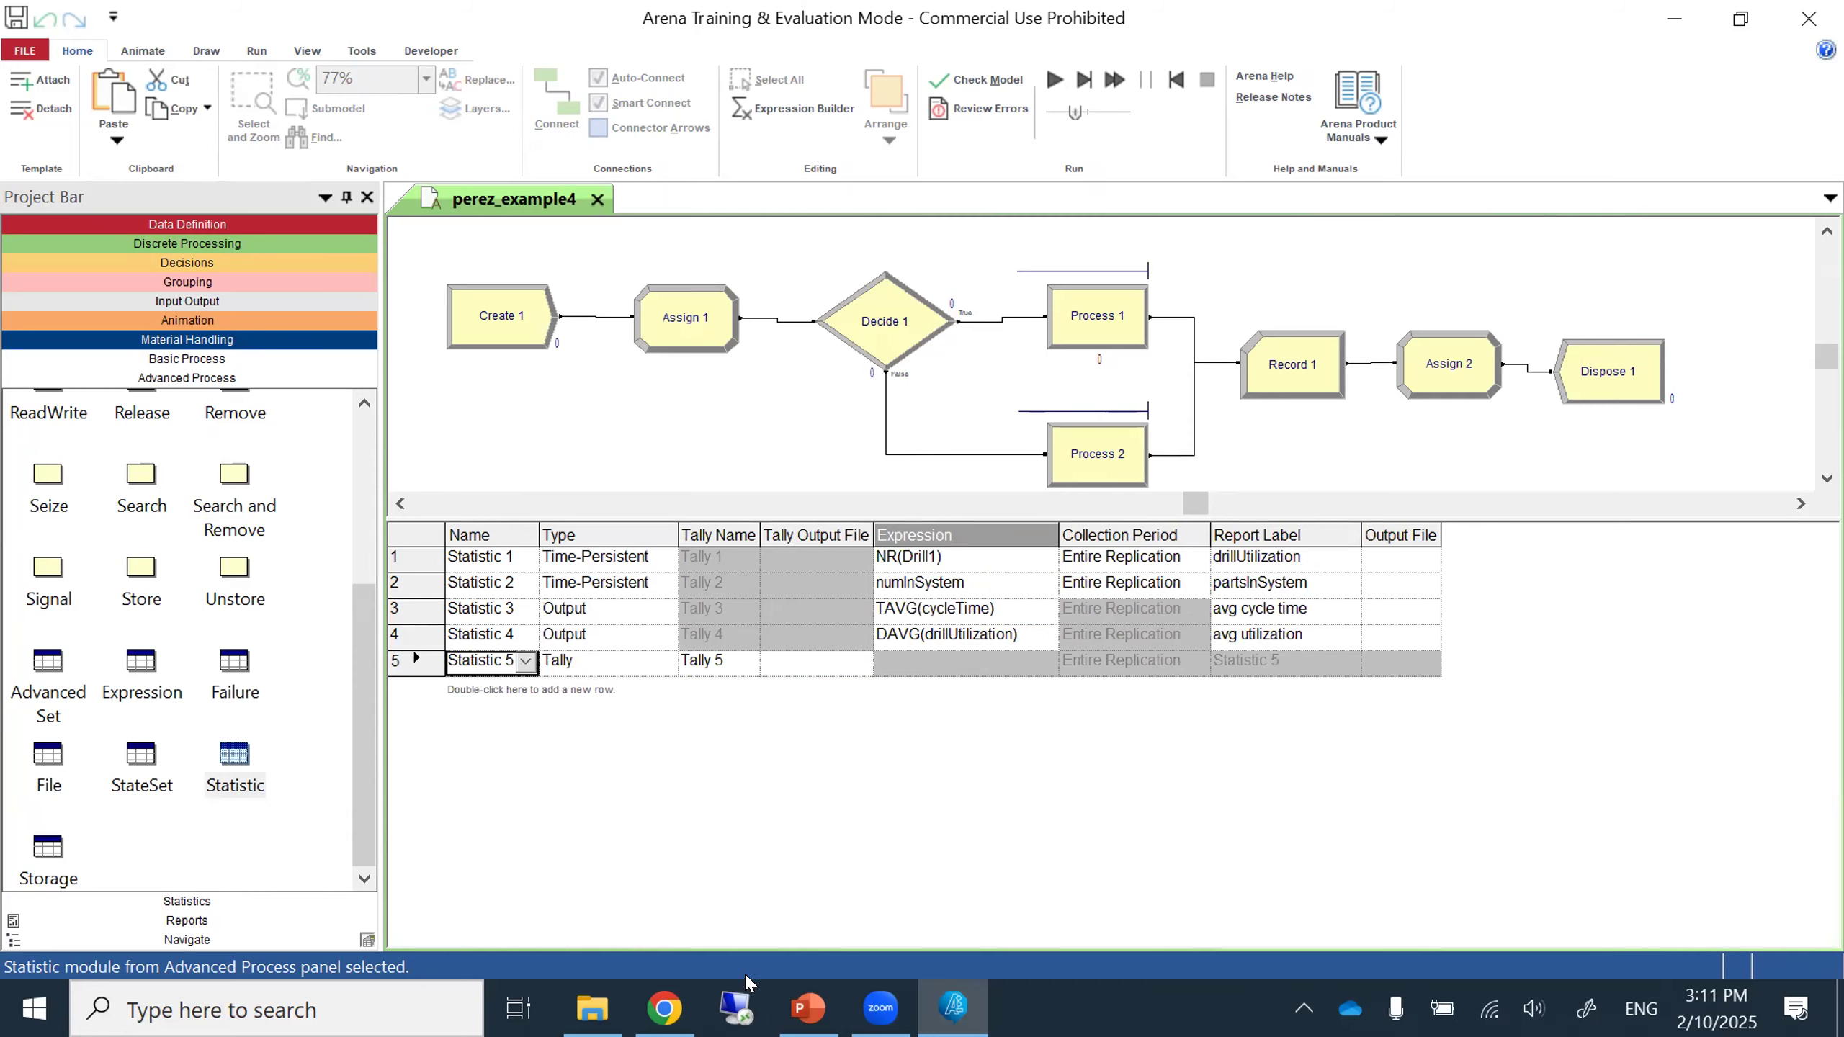
{"action": "left_click", "coordinate": [808, 1008]}
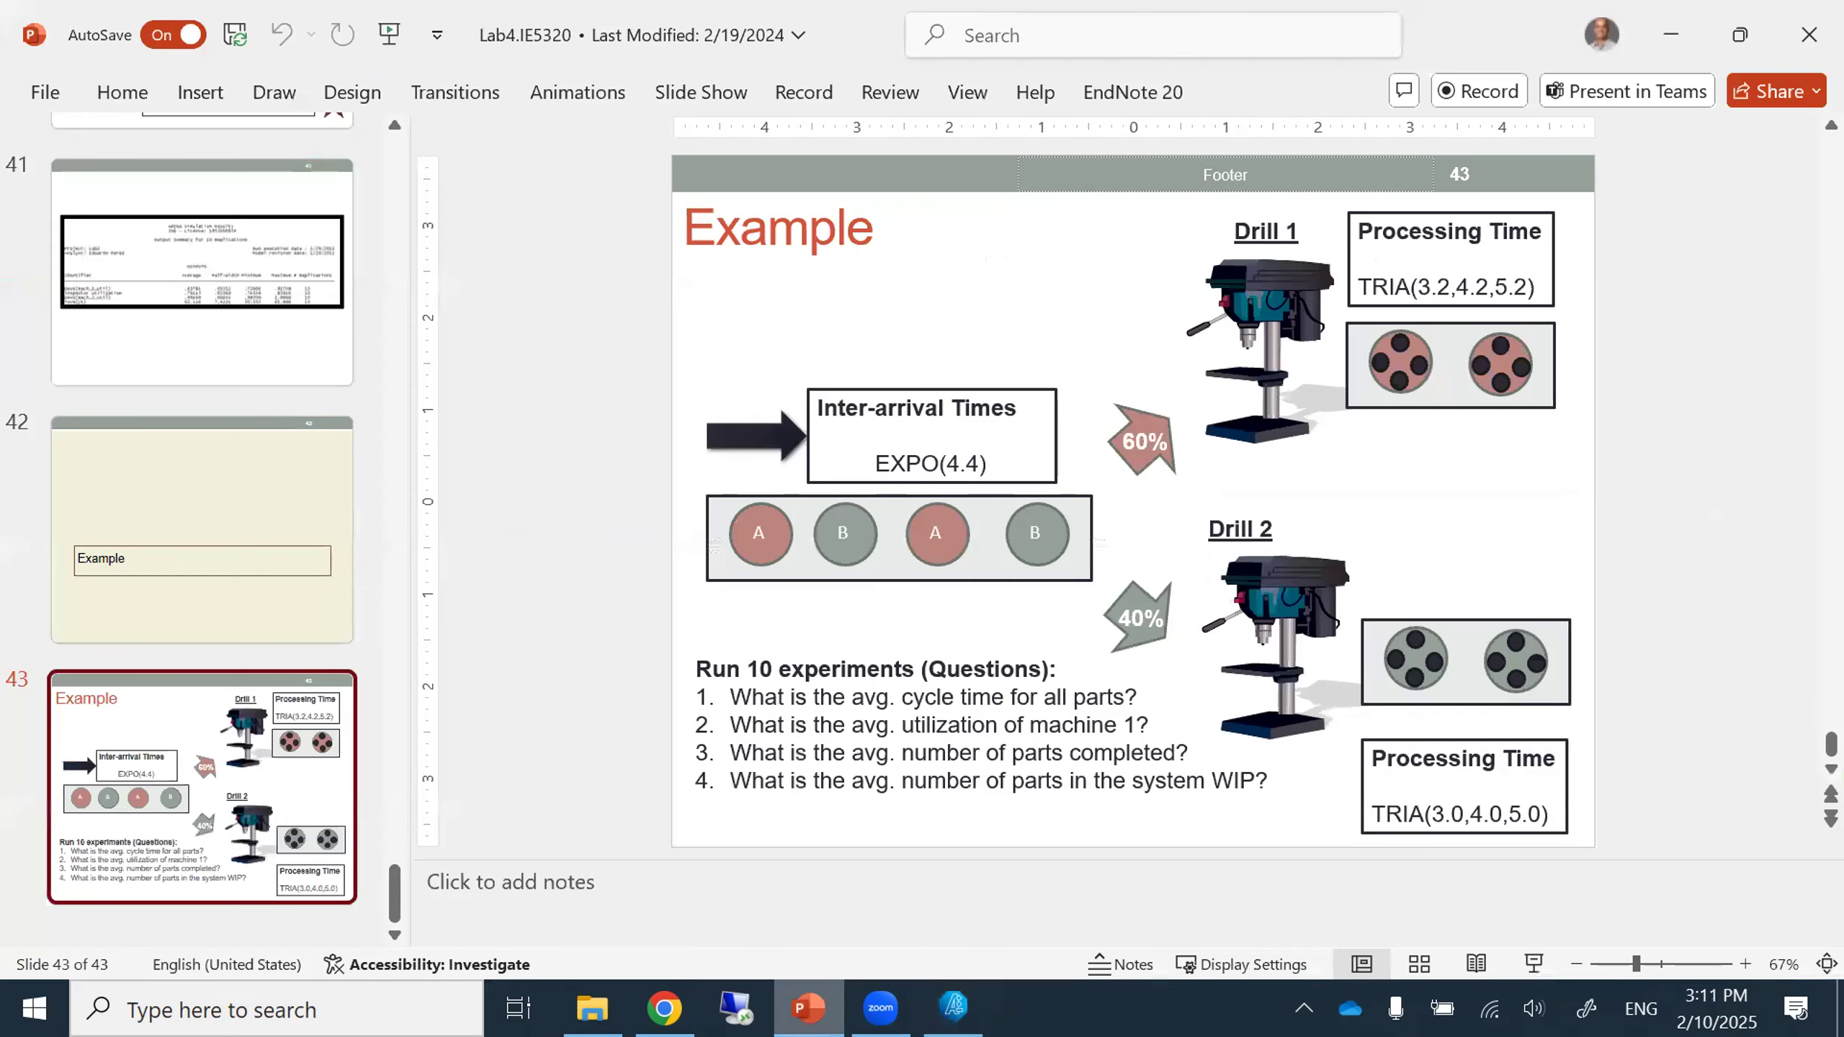
{"action": "left_click", "coordinate": [952, 1009]}
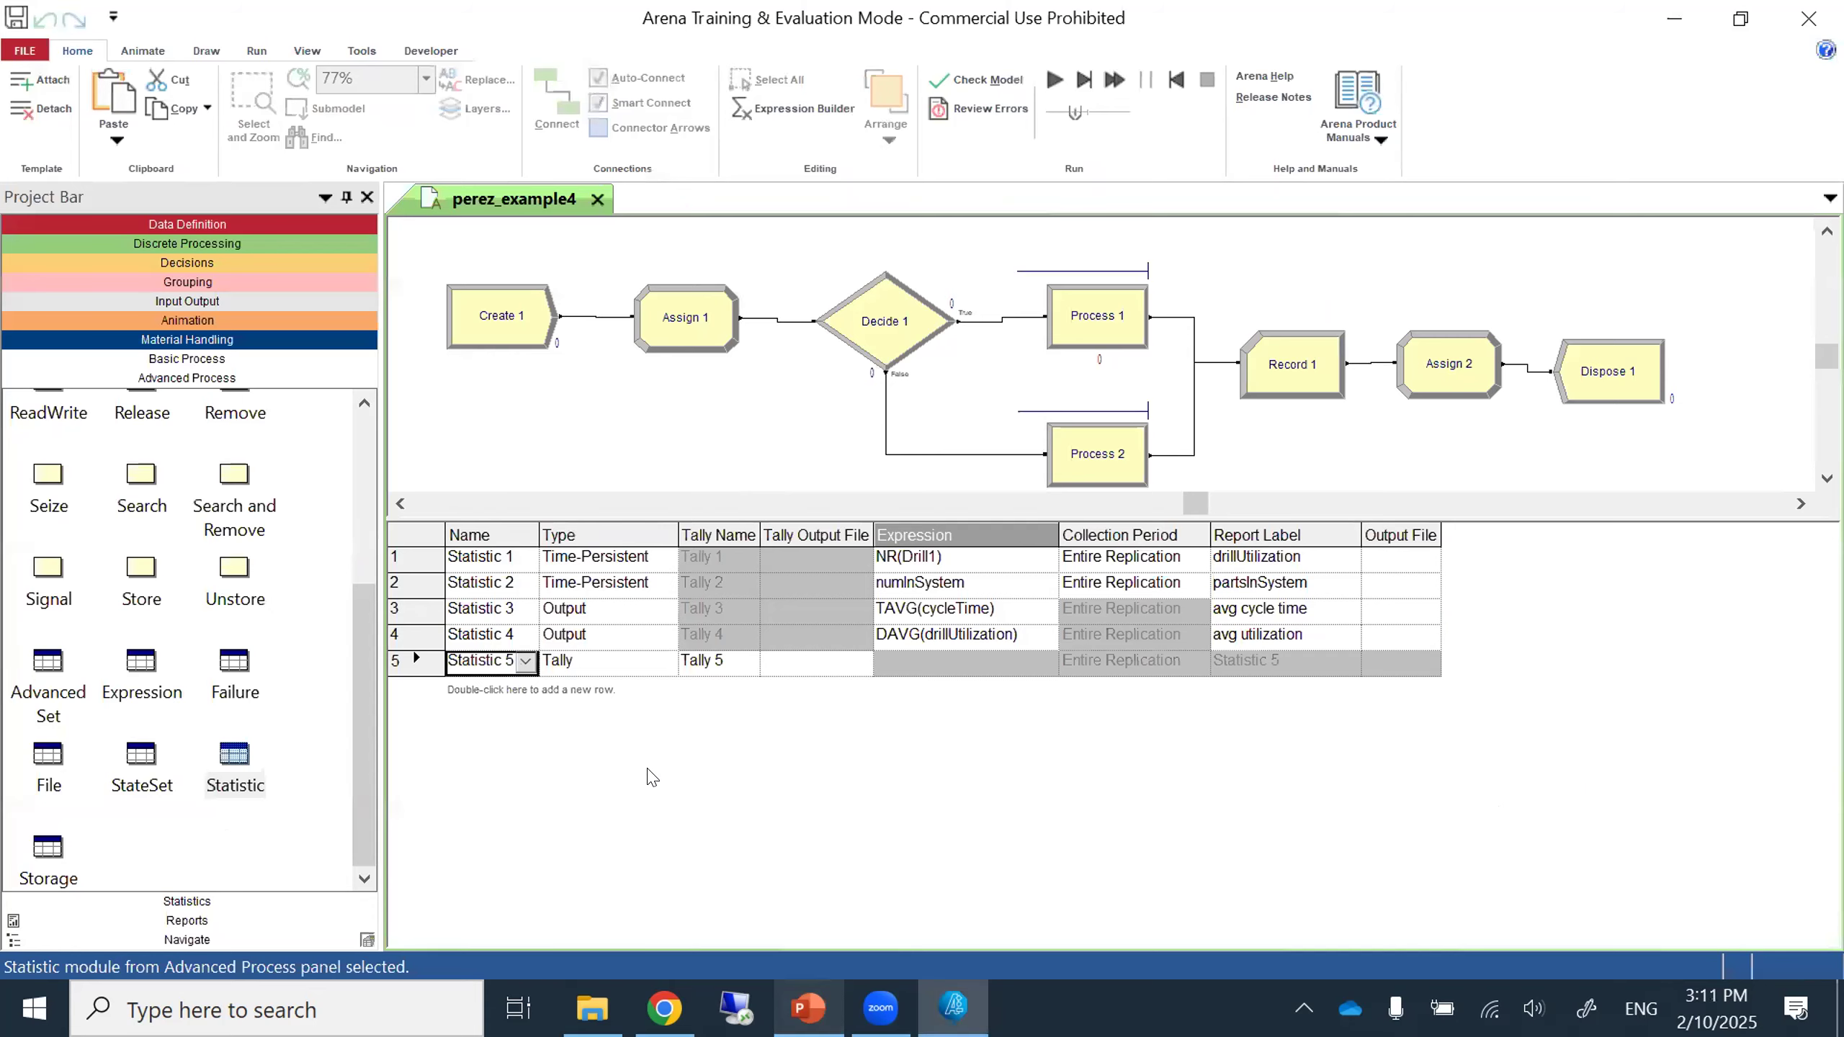
{"action": "left_click", "coordinate": [651, 667]}
{"action": "left_click", "coordinate": [663, 662]}
{"action": "left_click", "coordinate": [626, 740]}
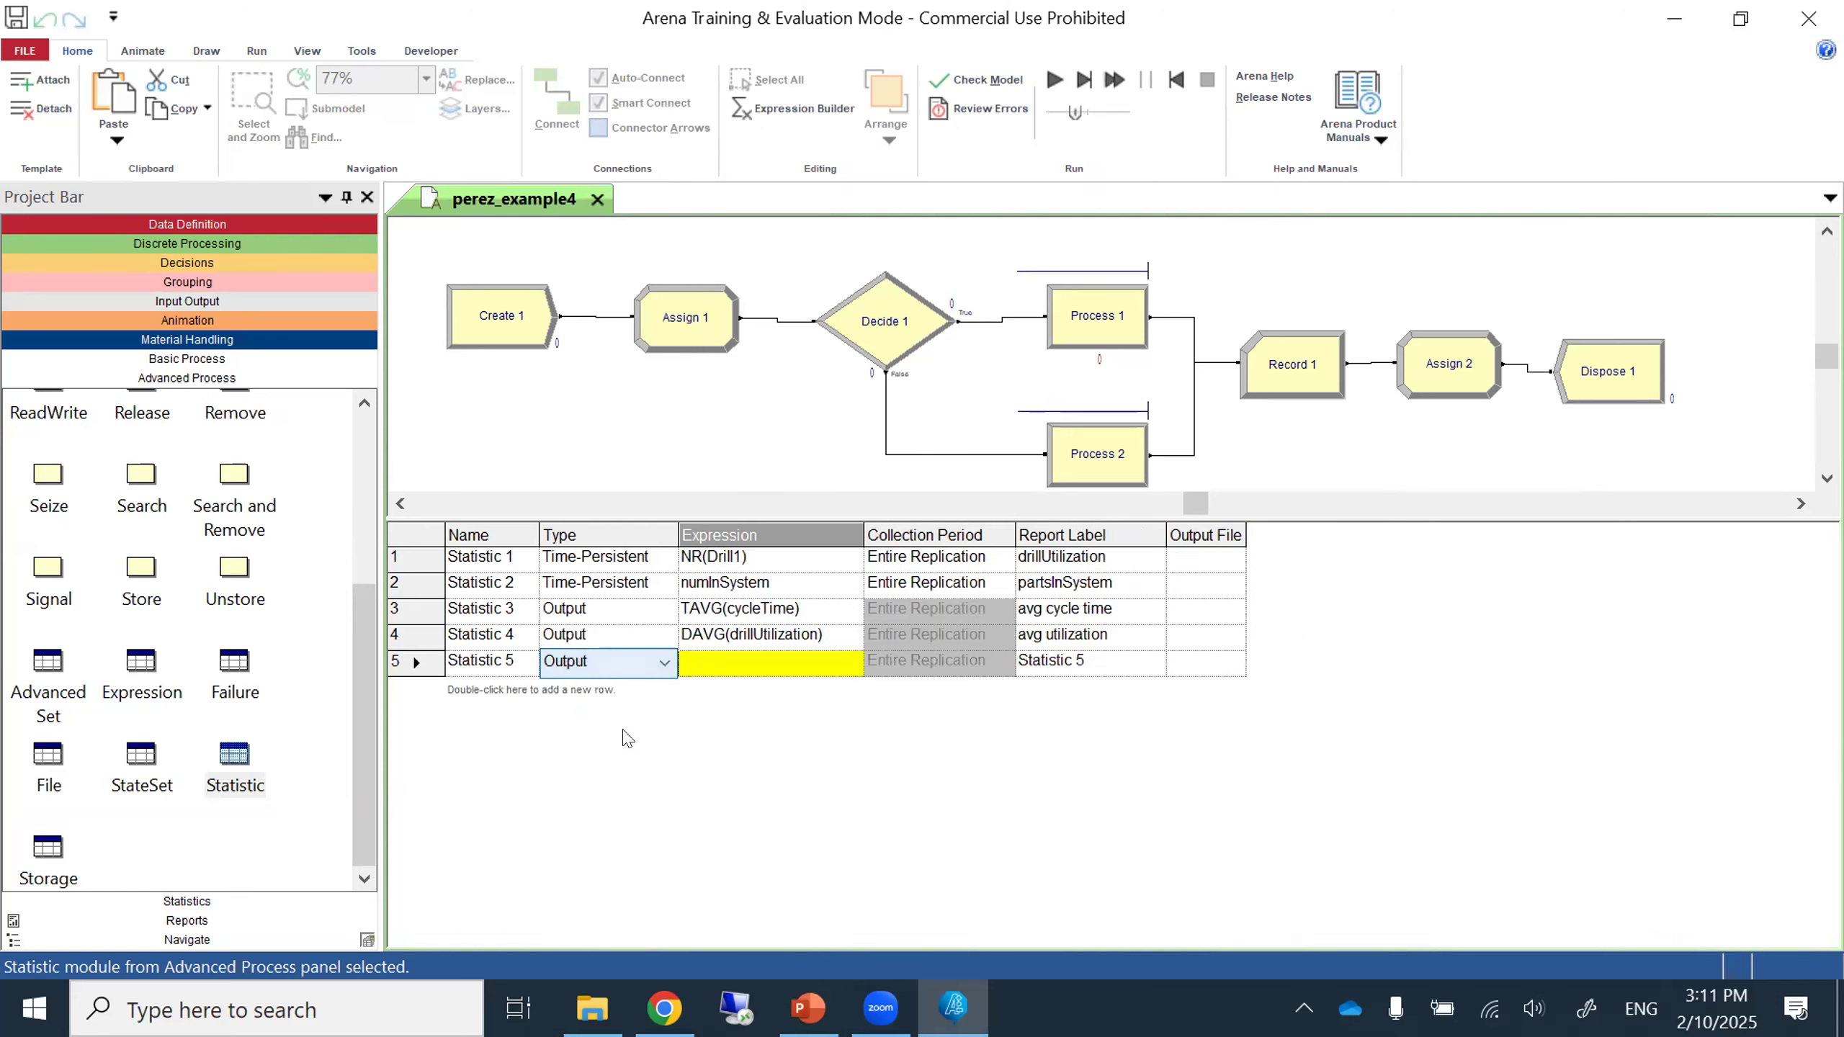
{"action": "left_click", "coordinate": [736, 668]}
{"action": "left_click", "coordinate": [735, 669]}
{"action": "left_click", "coordinate": [734, 660]}
{"action": "type", "text": "NC"}
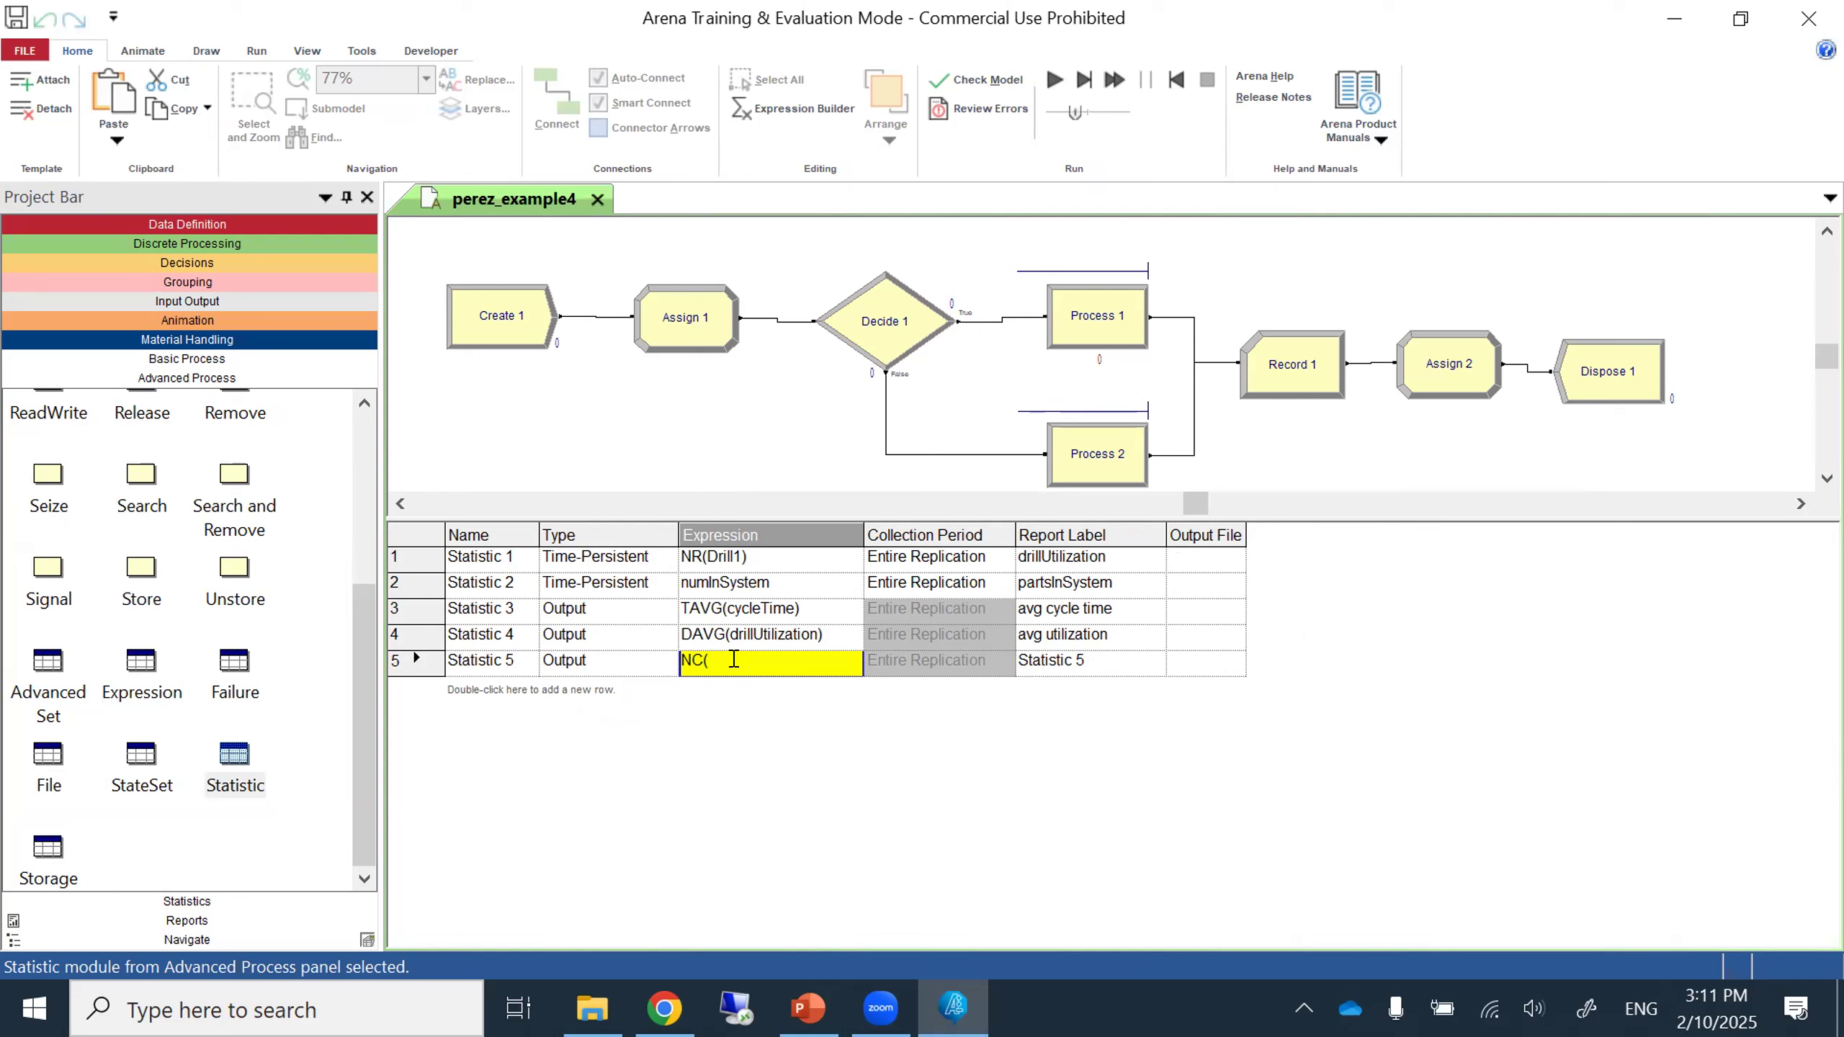
{"action": "type", "text": "(partsCompleted"}
- Set the fifth statistic's report label to avg parts completed
{"action": "left_click", "coordinate": [1067, 676]}
{"action": "left_click", "coordinate": [1080, 654]}
{"action": "left_click_drag", "start_coordinate": [1089, 657], "coordinate": [981, 662]}
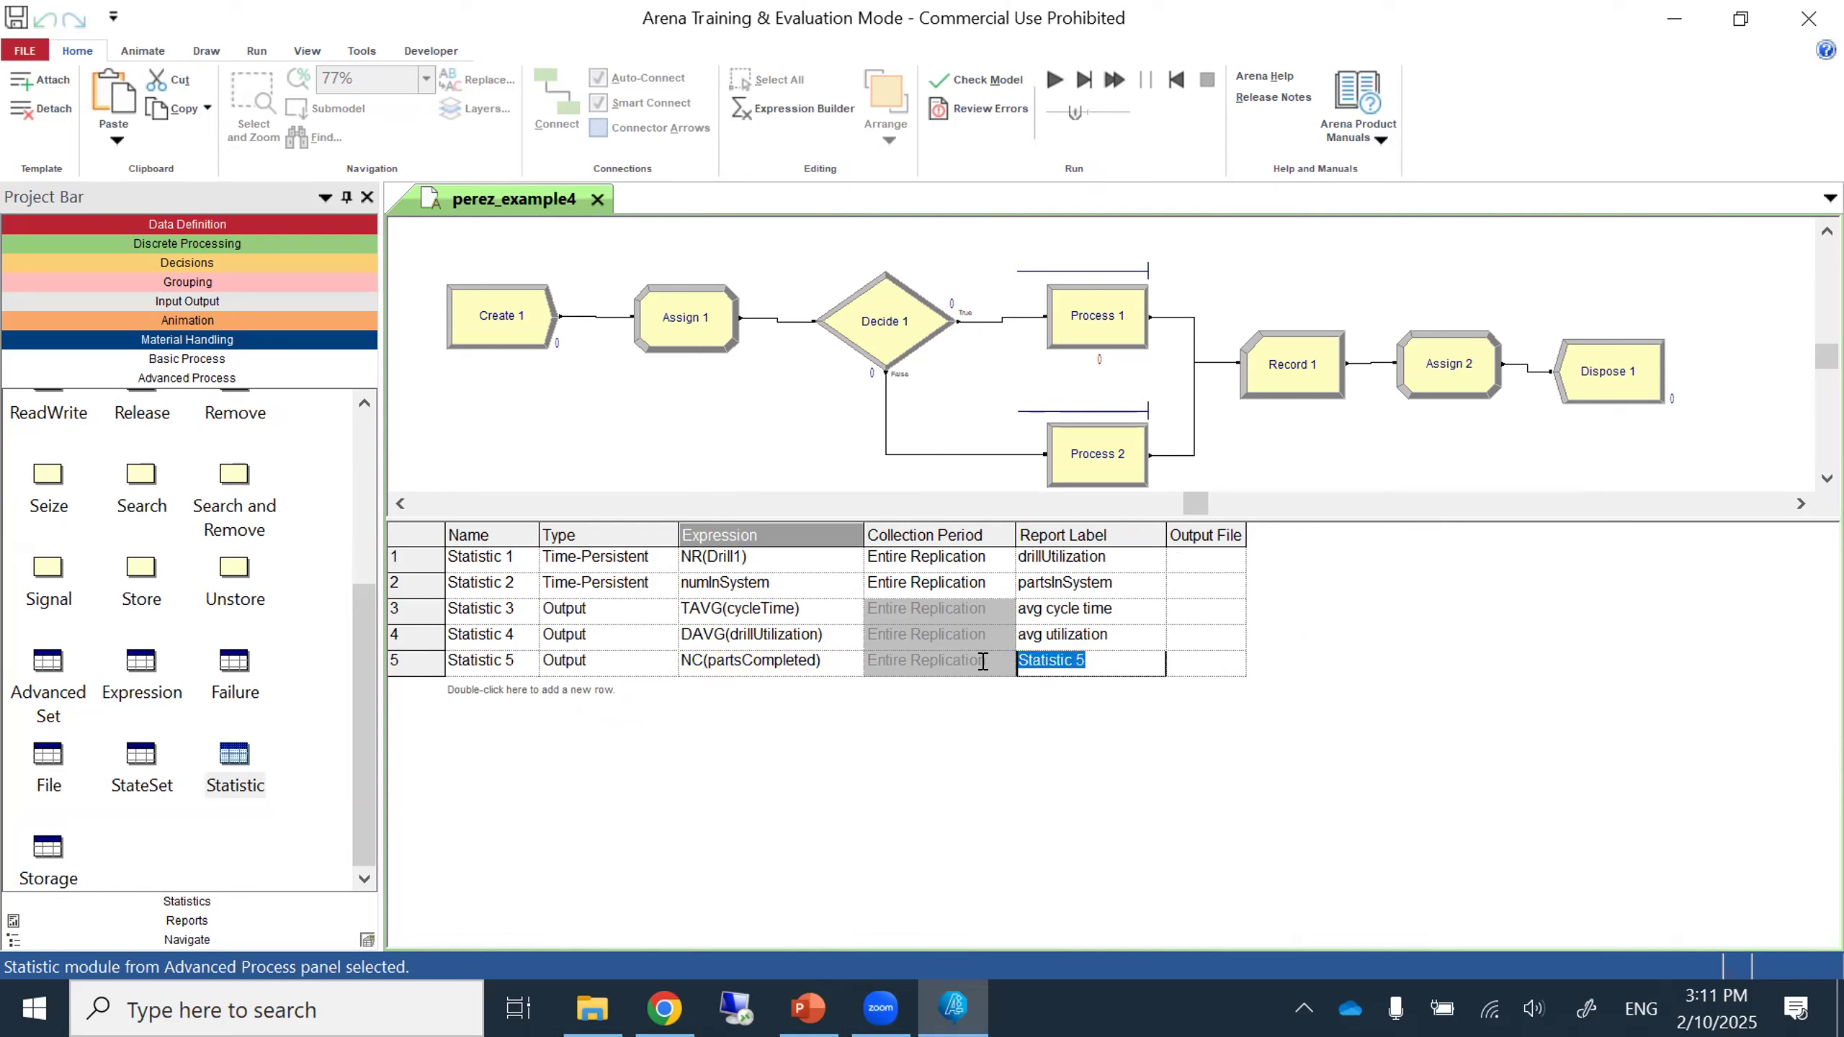
{"action": "type", "text": "avg parts completed"}
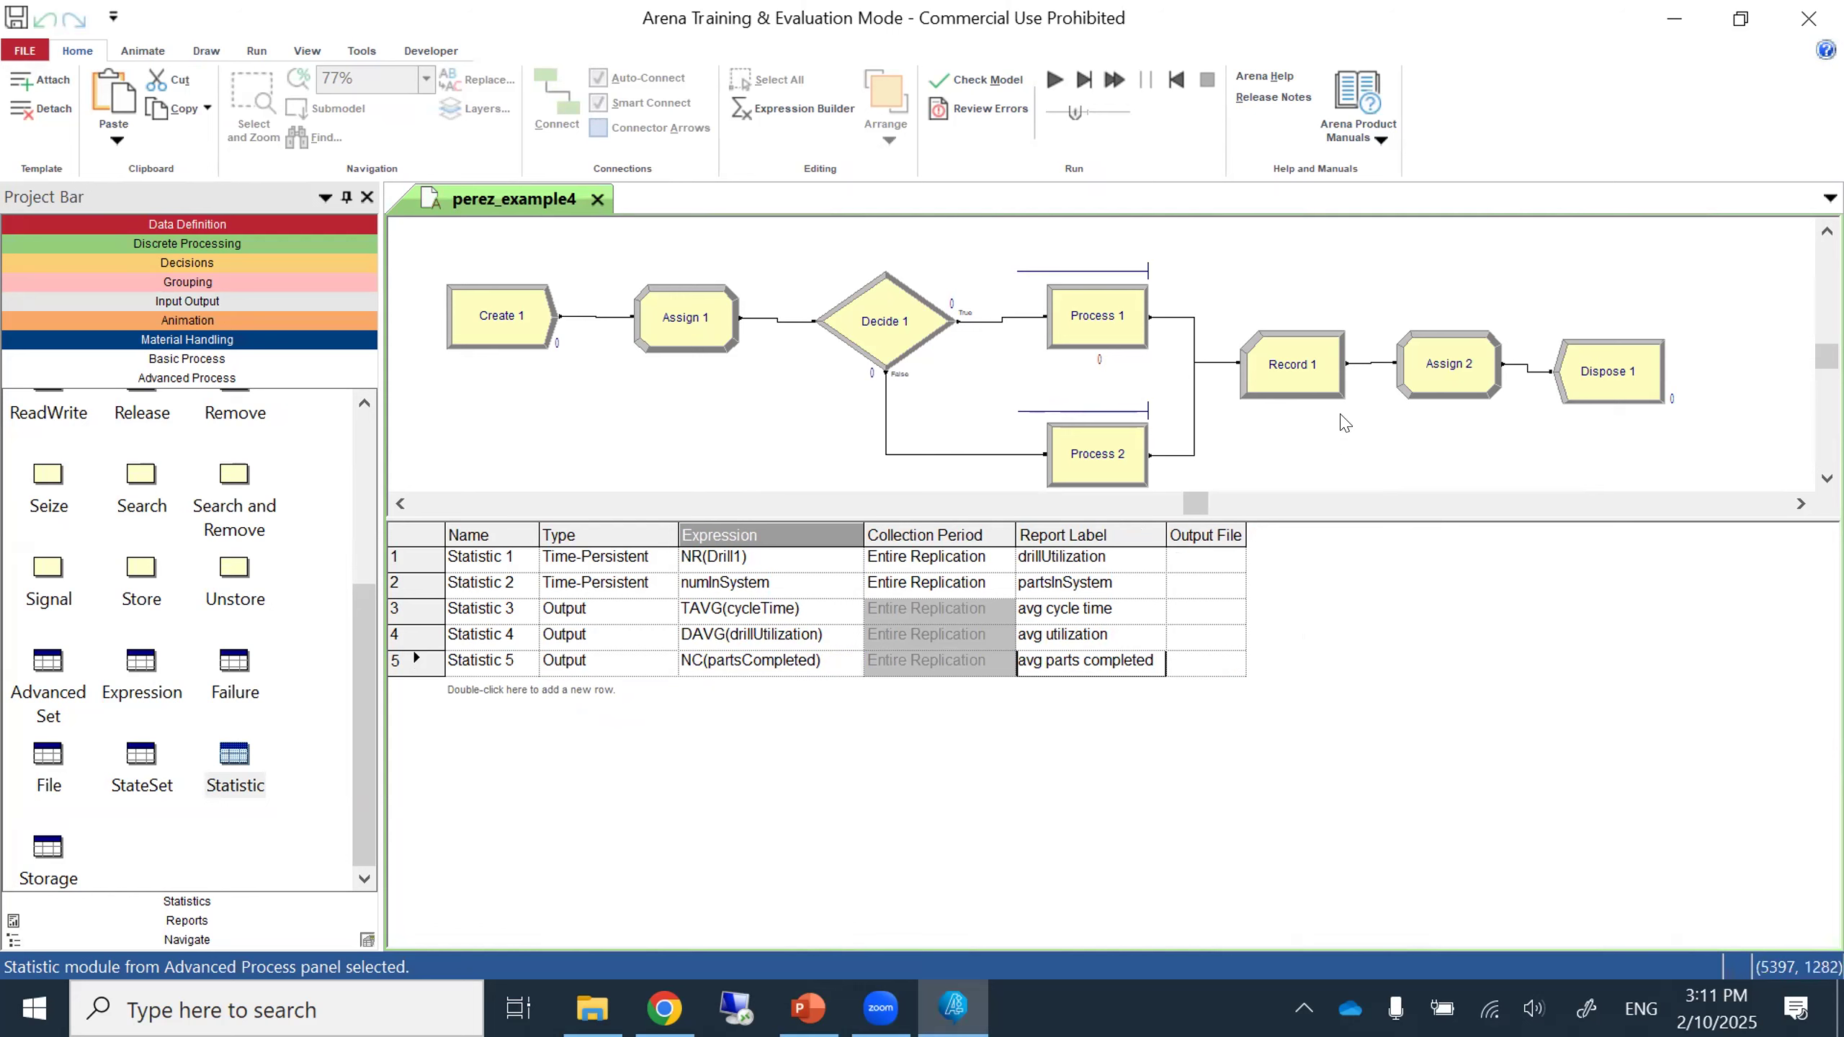
- Check the counter and tally names defined in the Record 1 module and return to the Statistic table
{"action": "double_click", "coordinate": [1316, 381]}
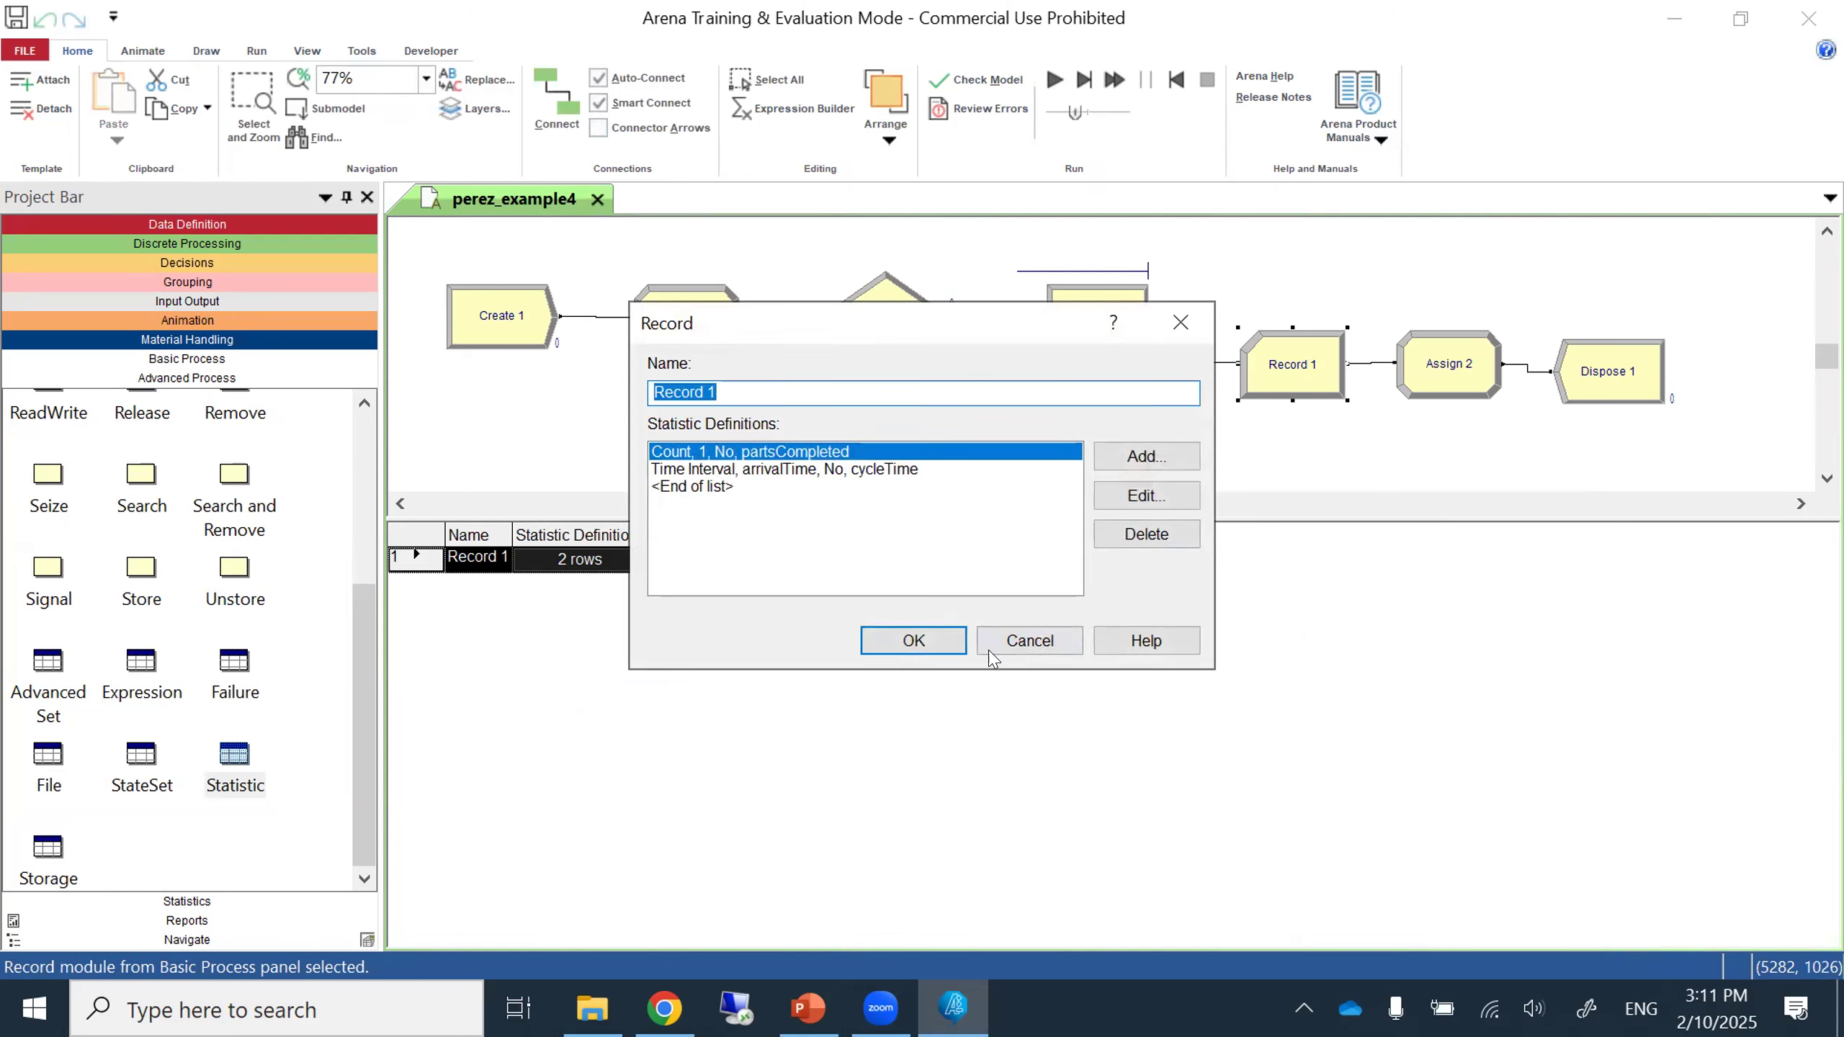
{"action": "left_click", "coordinate": [929, 641]}
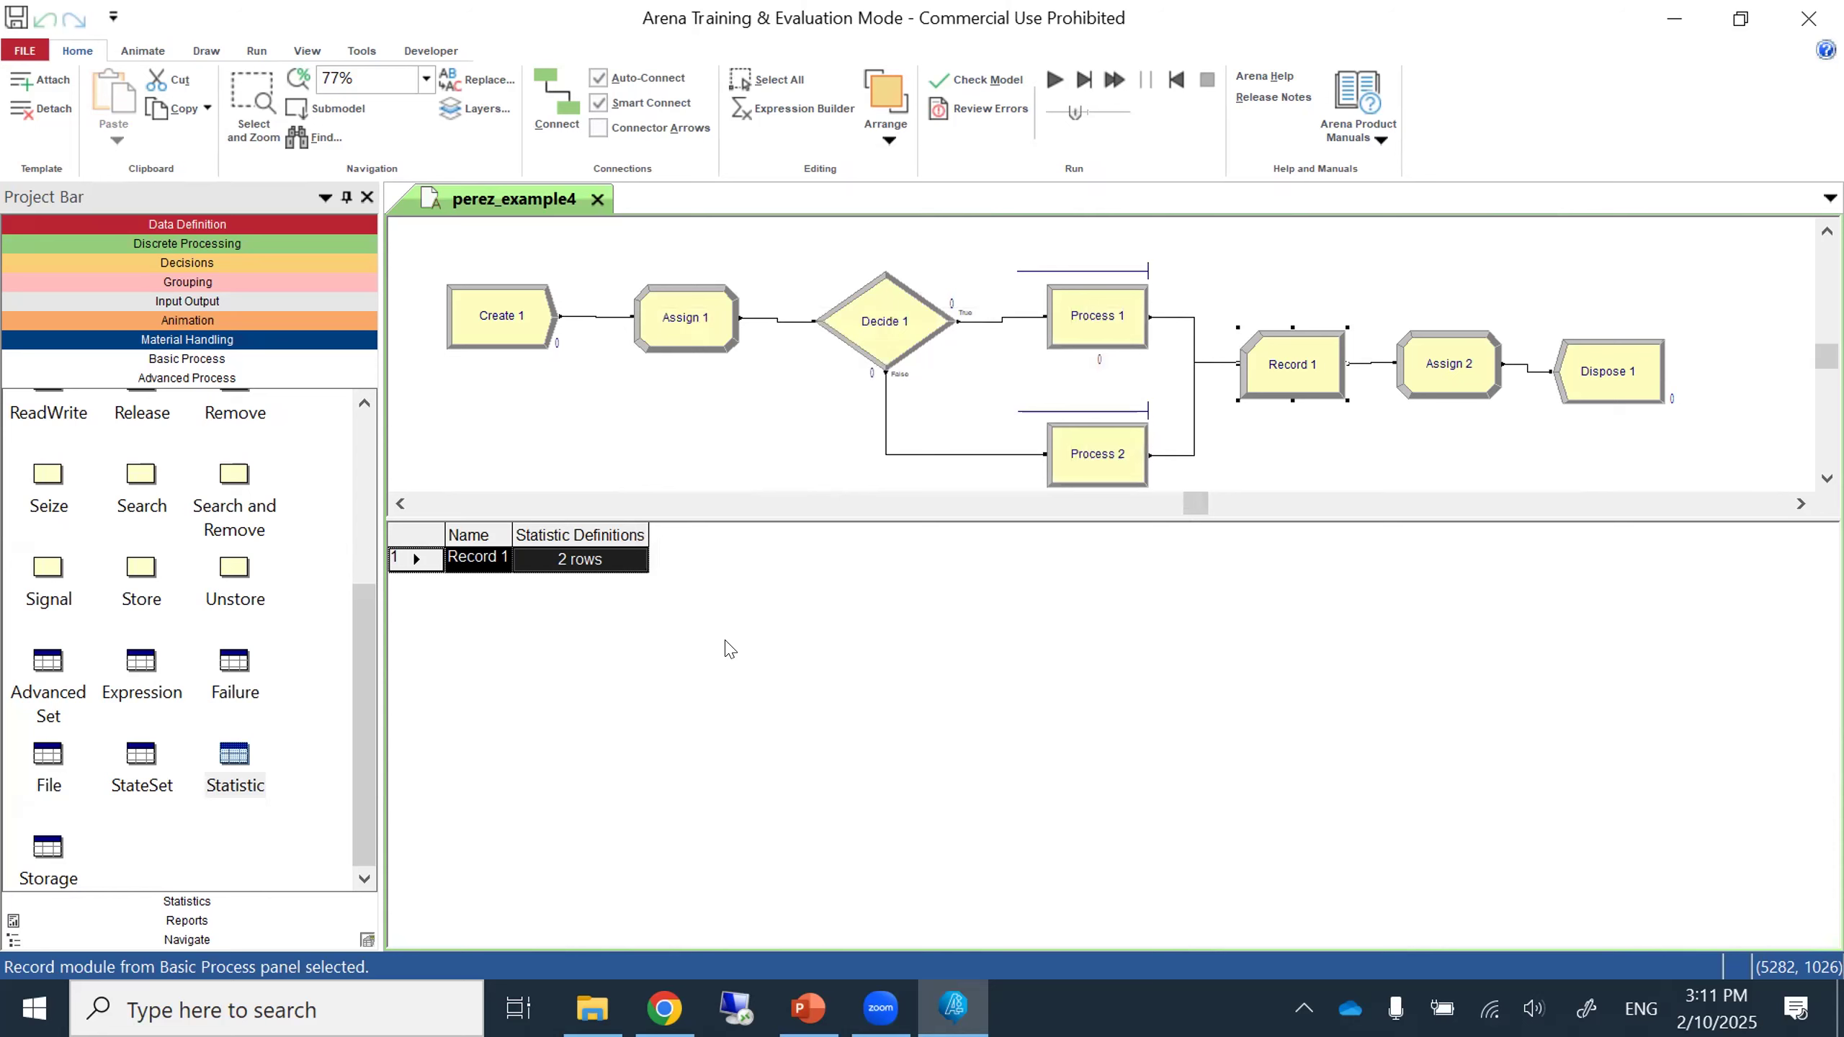
{"action": "left_click", "coordinate": [232, 759]}
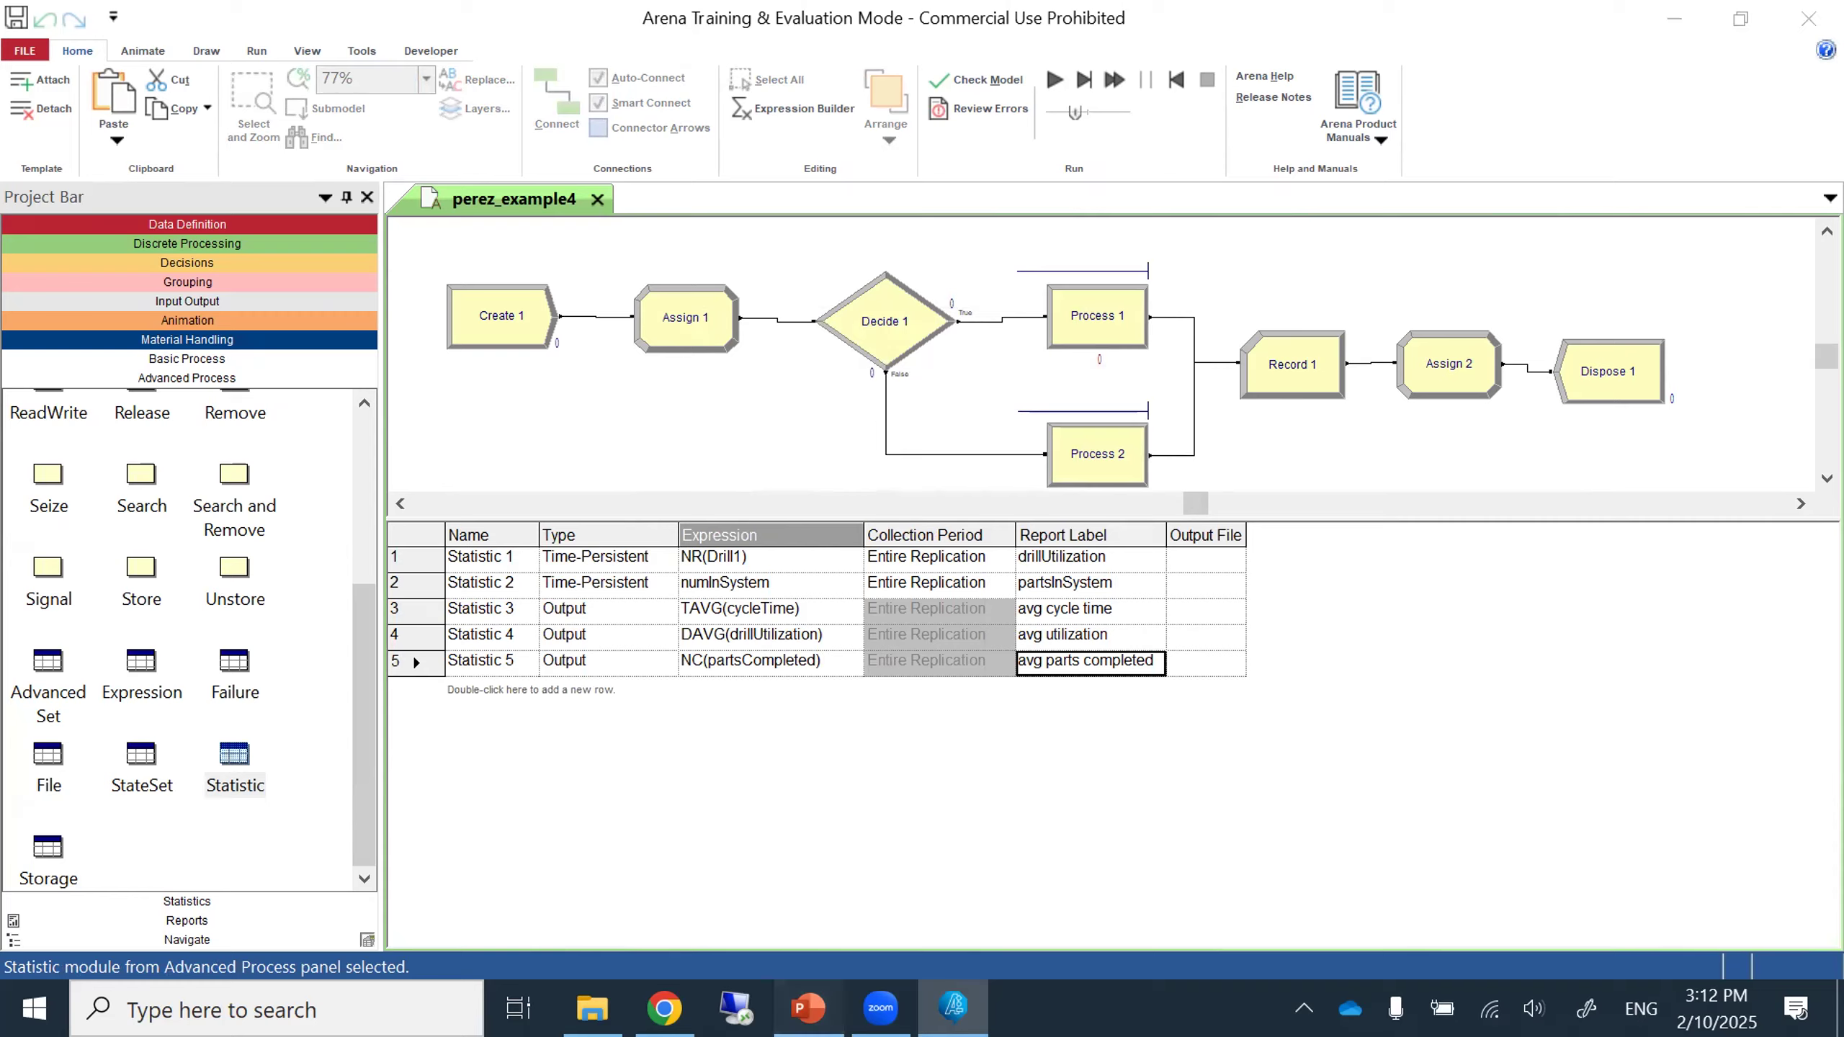
- Check the questions on the PowerPoint slide and add a sixth statistic of type Output with the expression DAVG(partsInSystem)
{"action": "left_click", "coordinate": [807, 1008]}
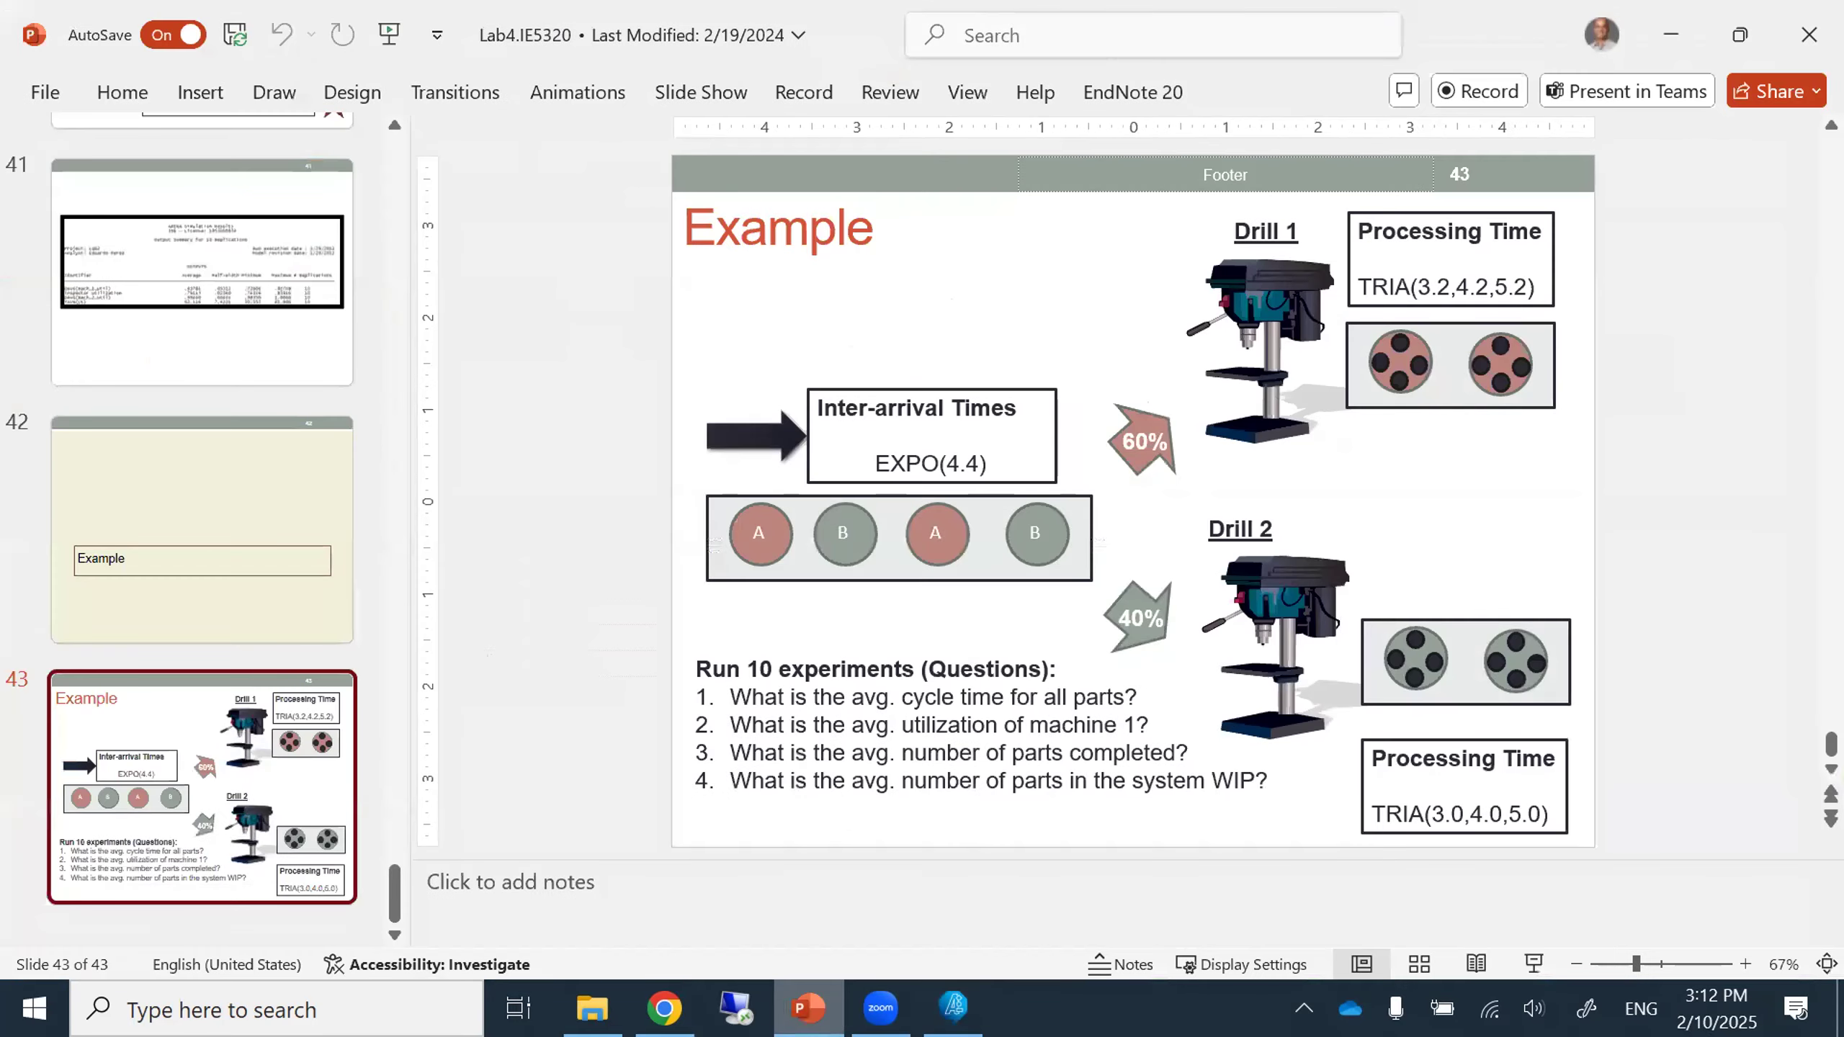
{"action": "left_click", "coordinate": [806, 1008]}
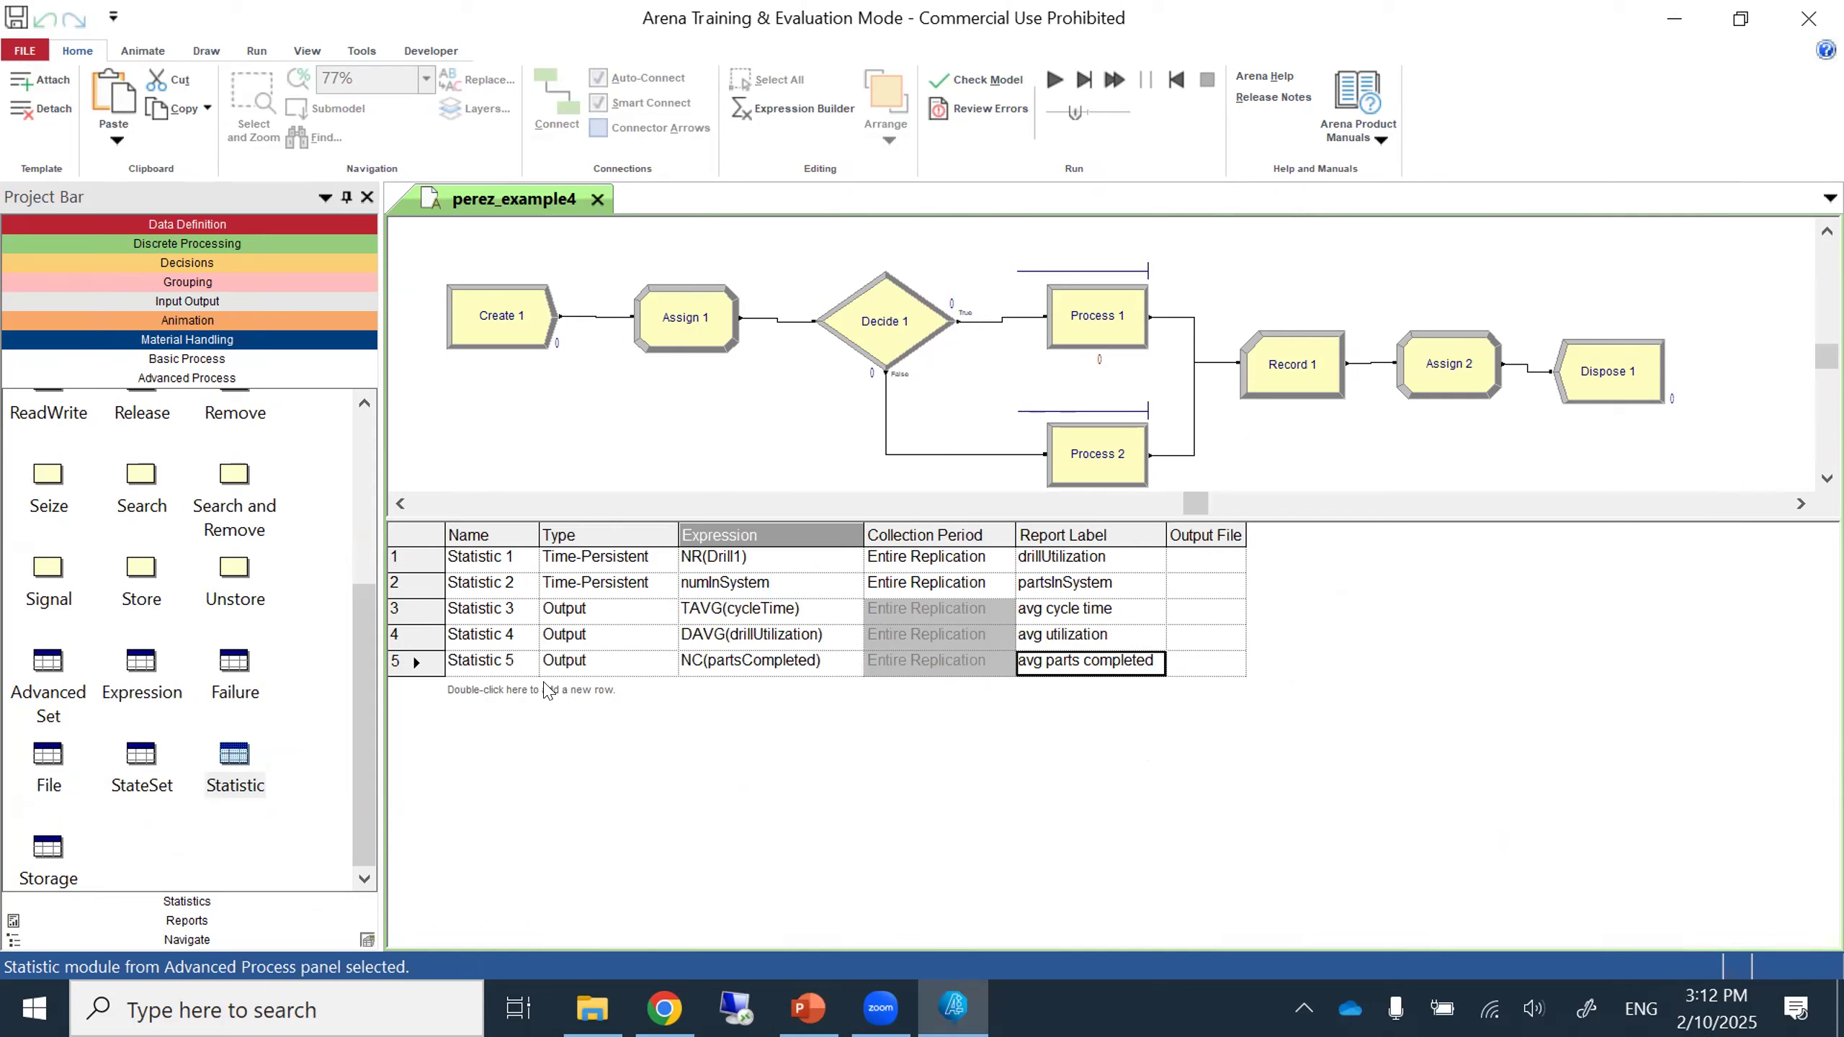
{"action": "double_click", "coordinate": [548, 690]}
{"action": "left_click", "coordinate": [657, 692]}
{"action": "left_click", "coordinate": [664, 690]}
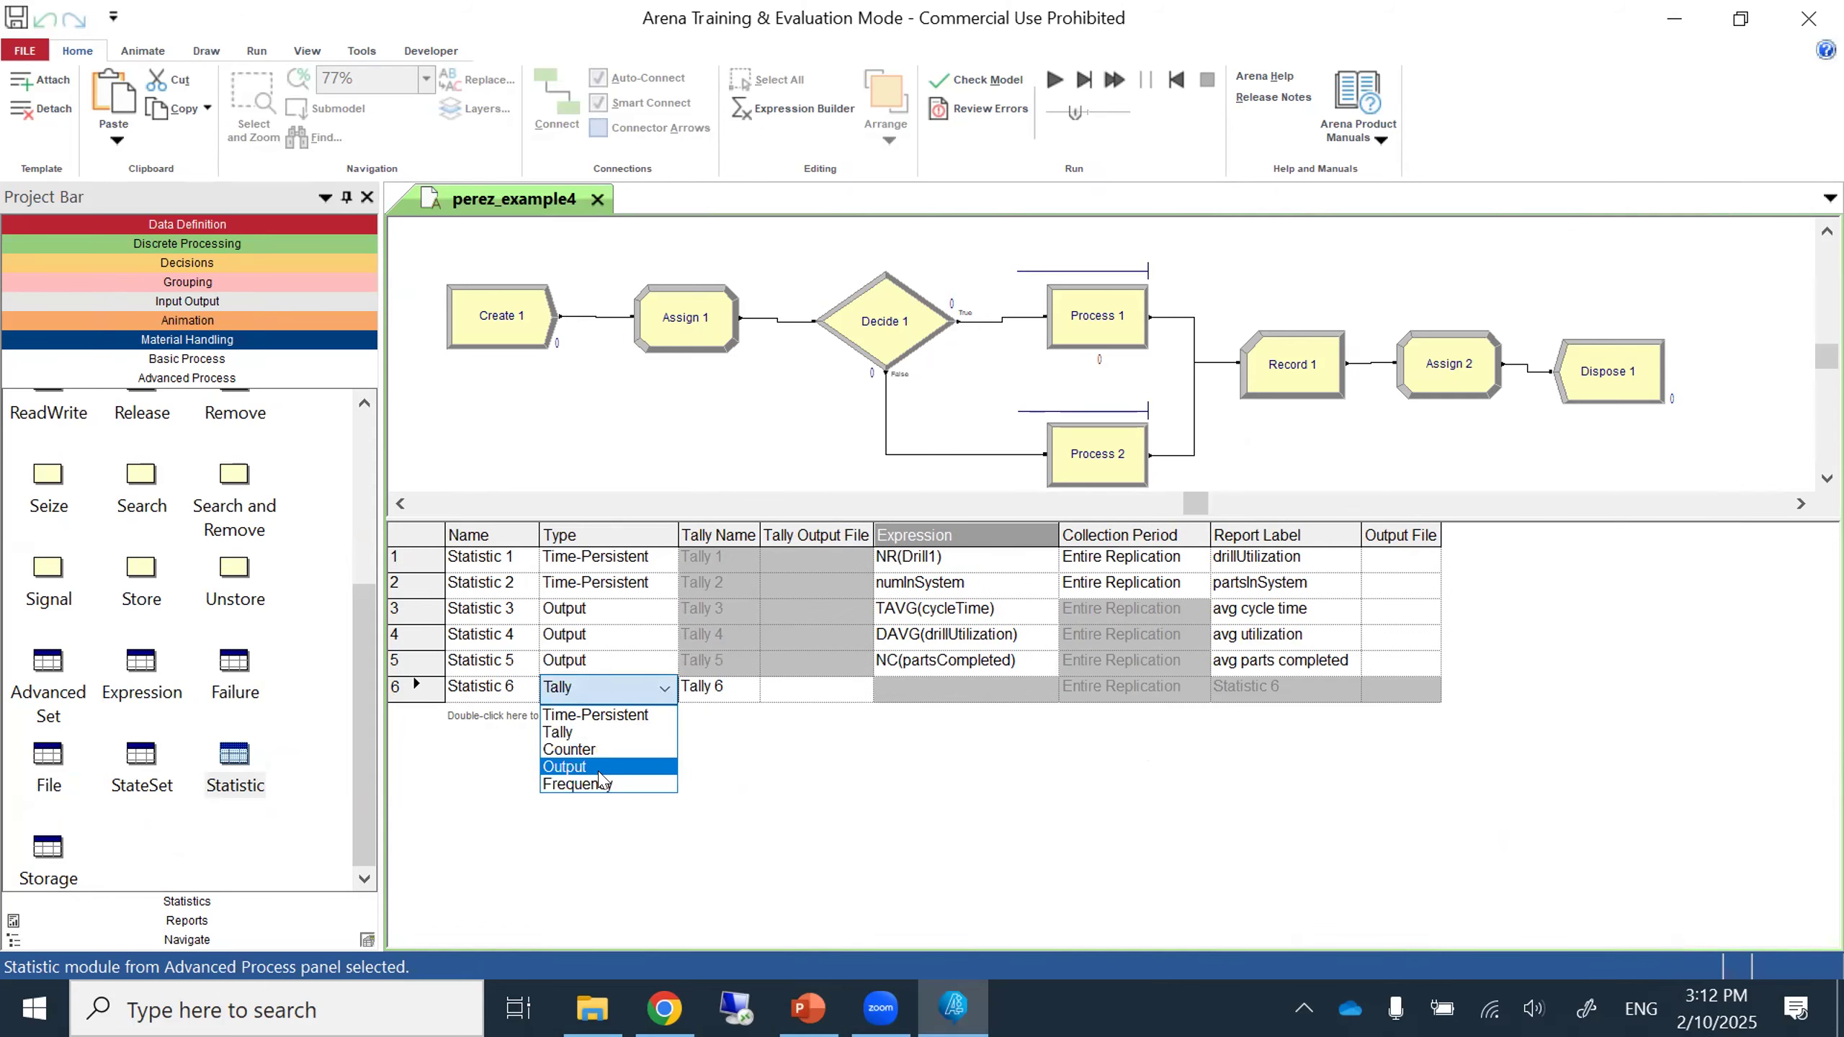
{"action": "left_click", "coordinate": [600, 772]}
{"action": "left_click", "coordinate": [738, 689]}
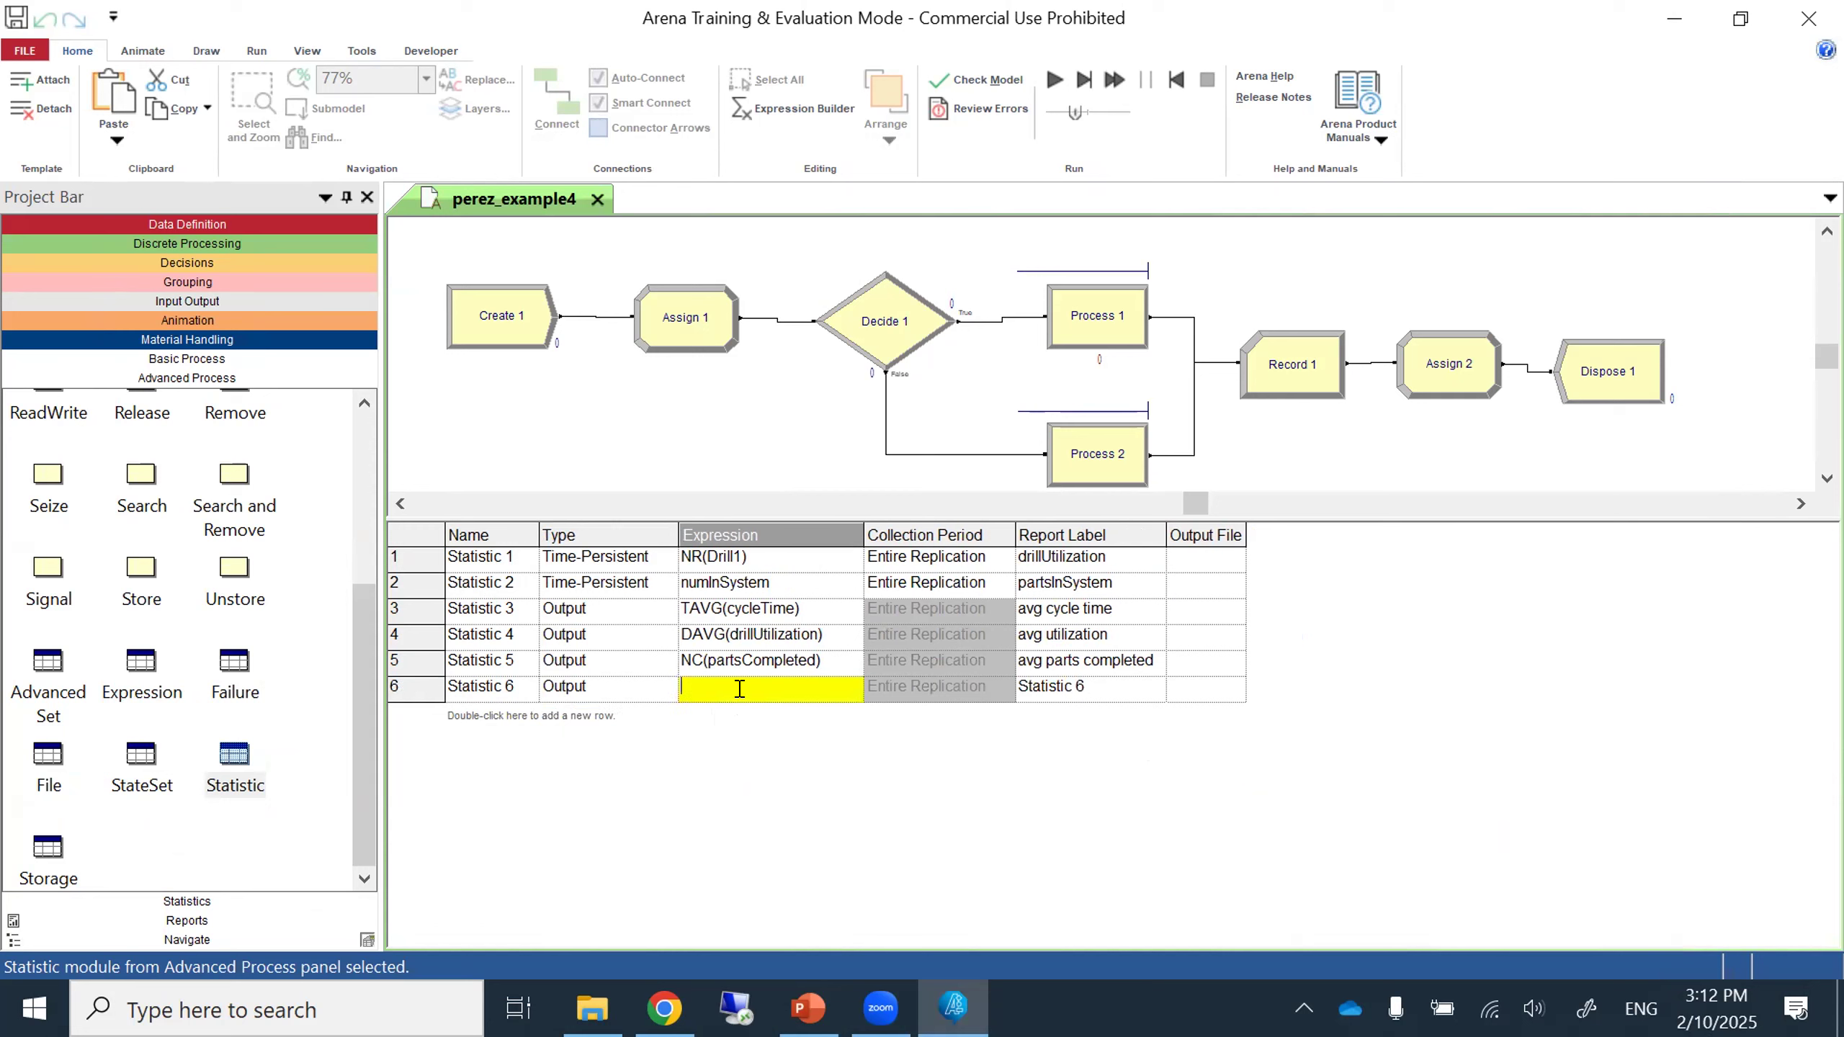
{"action": "type", "text": "DAVG("}
{"action": "type", "text": "partsInSystem)"}
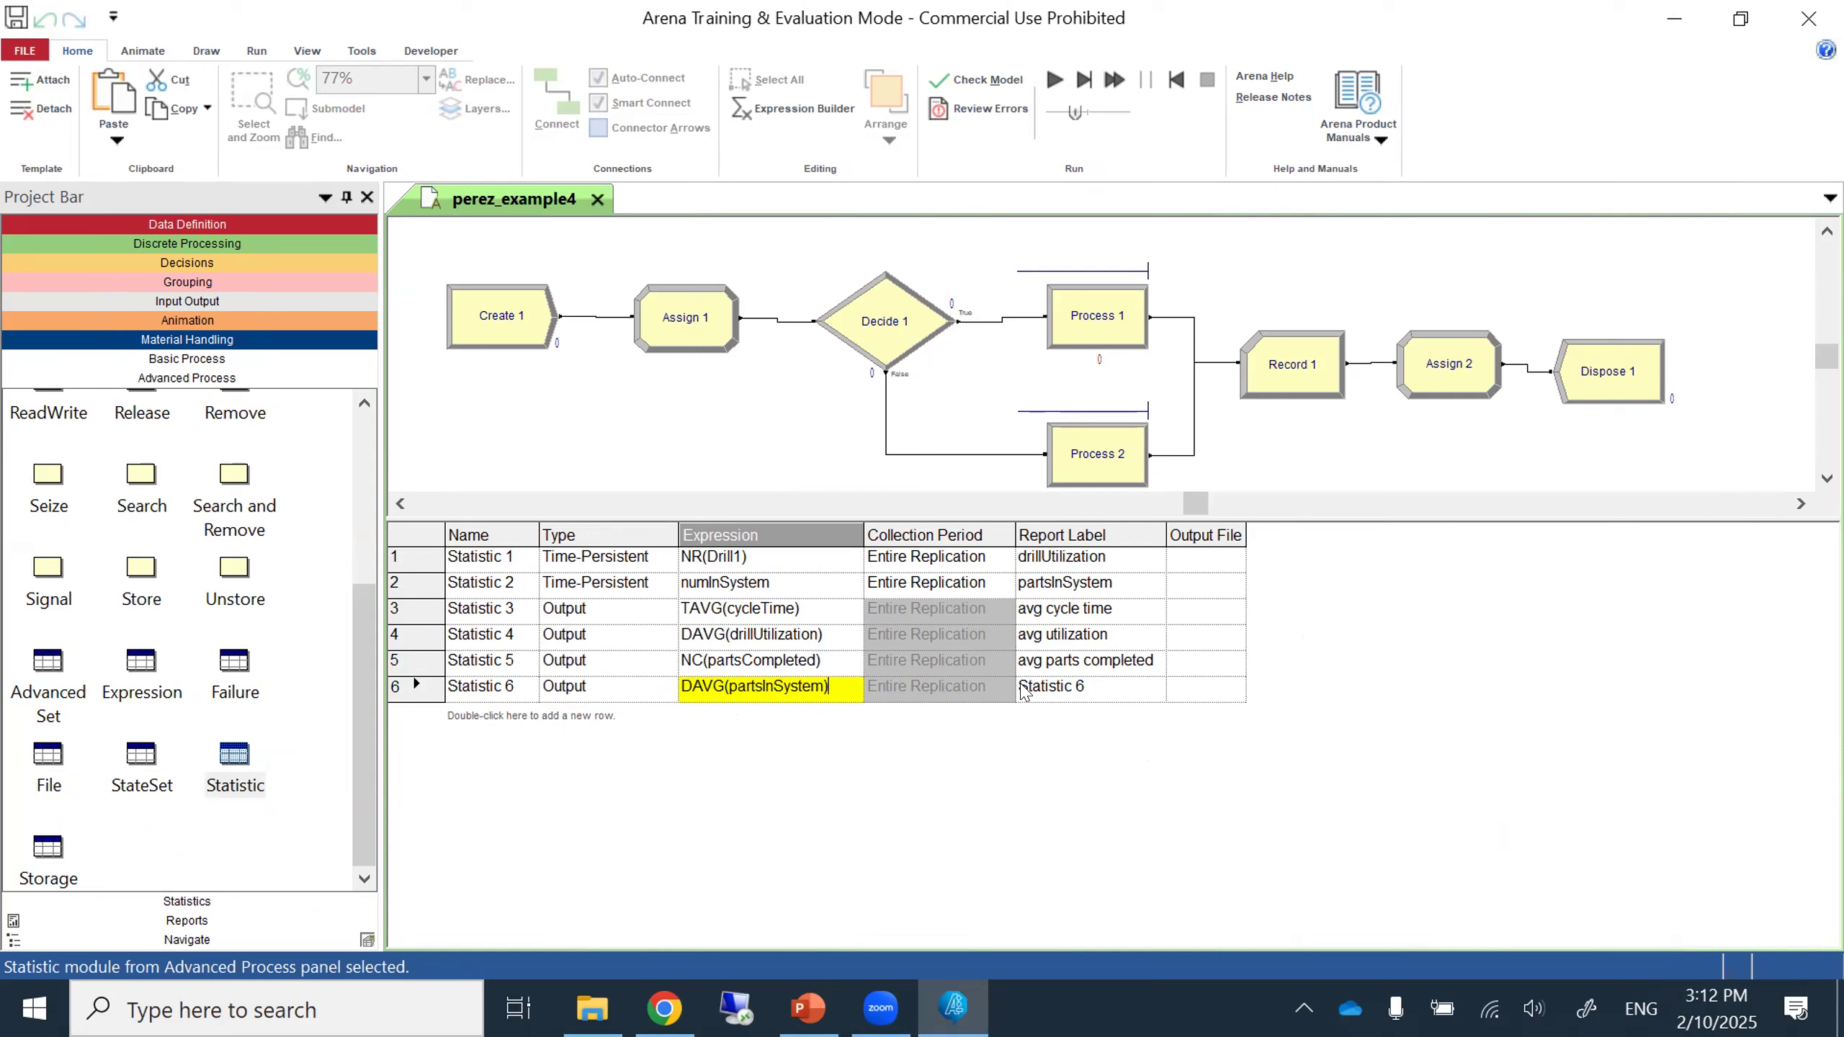
- Set the sixth statistic's report label to avg parts in system (IP) and widen the Report Label column
{"action": "left_click", "coordinate": [1078, 690]}
{"action": "left_click", "coordinate": [1078, 690]}
{"action": "type", "text": "a"}
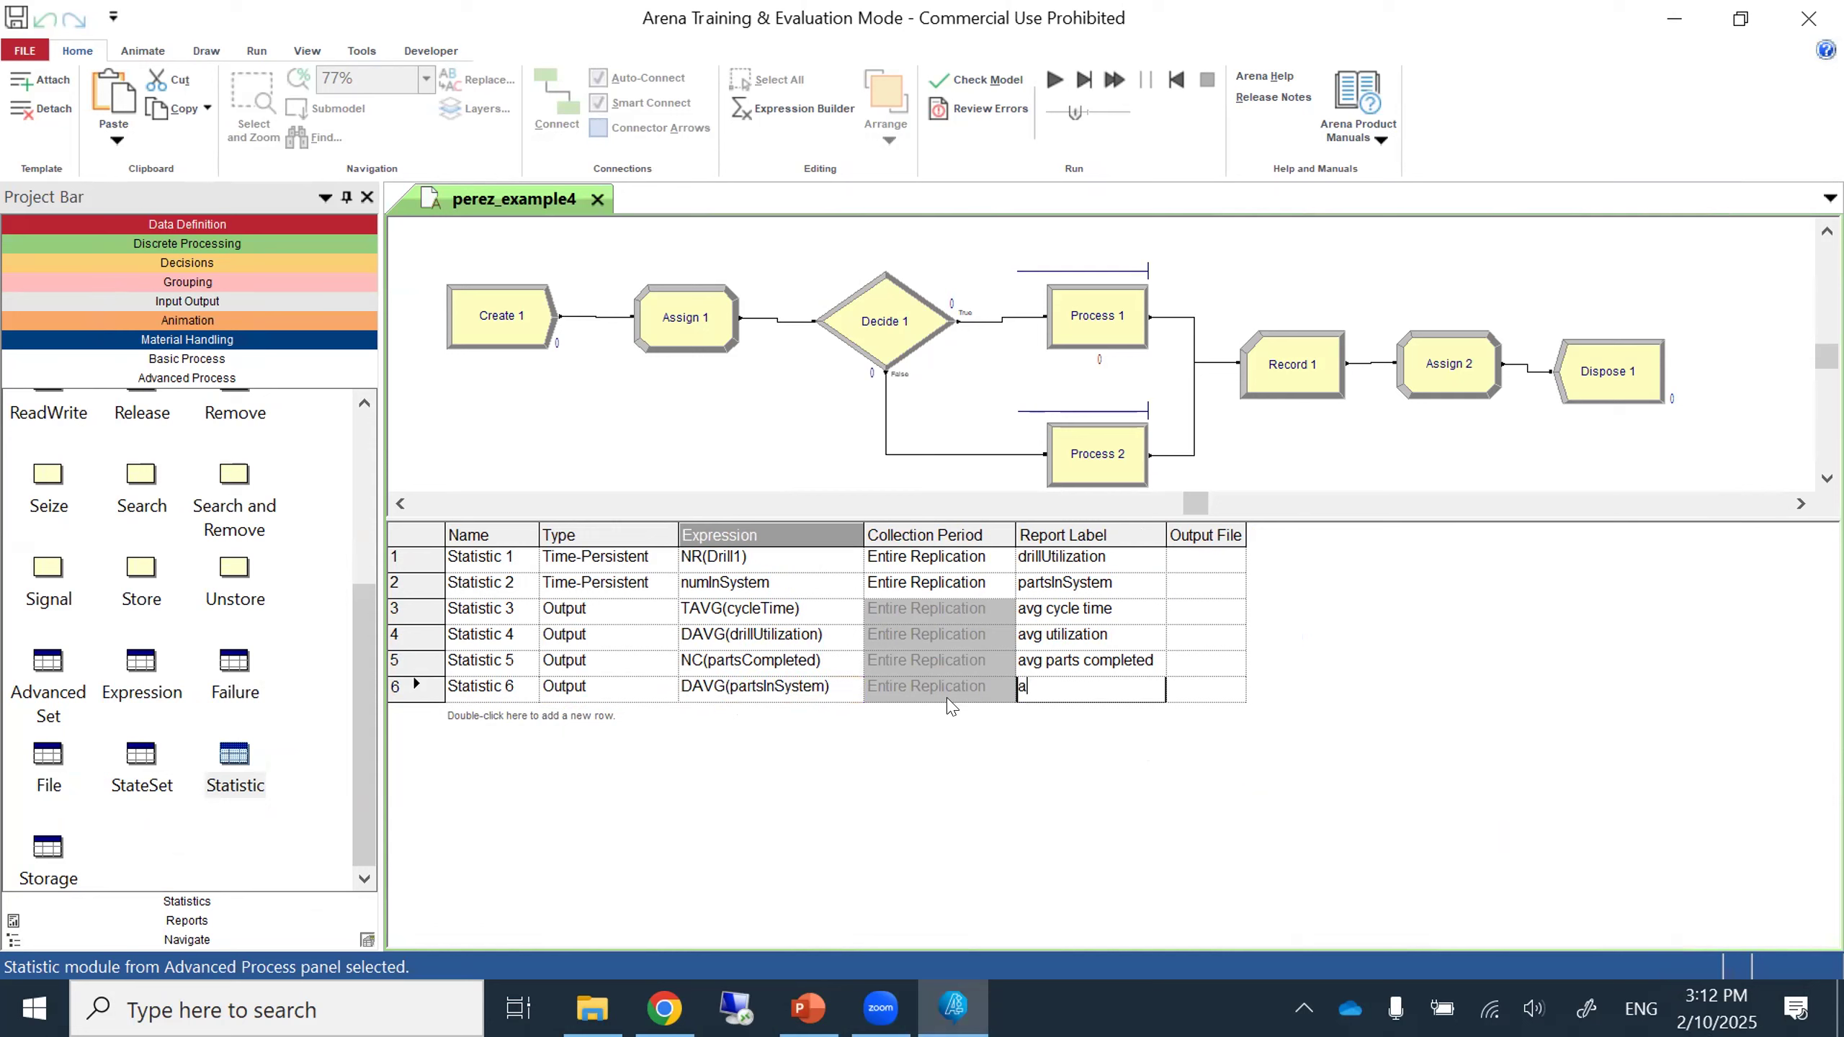
{"action": "type", "text": "vg parts in Ssystem (IP)"}
{"action": "left_click_drag", "start_coordinate": [1163, 524], "coordinate": [1247, 524]}
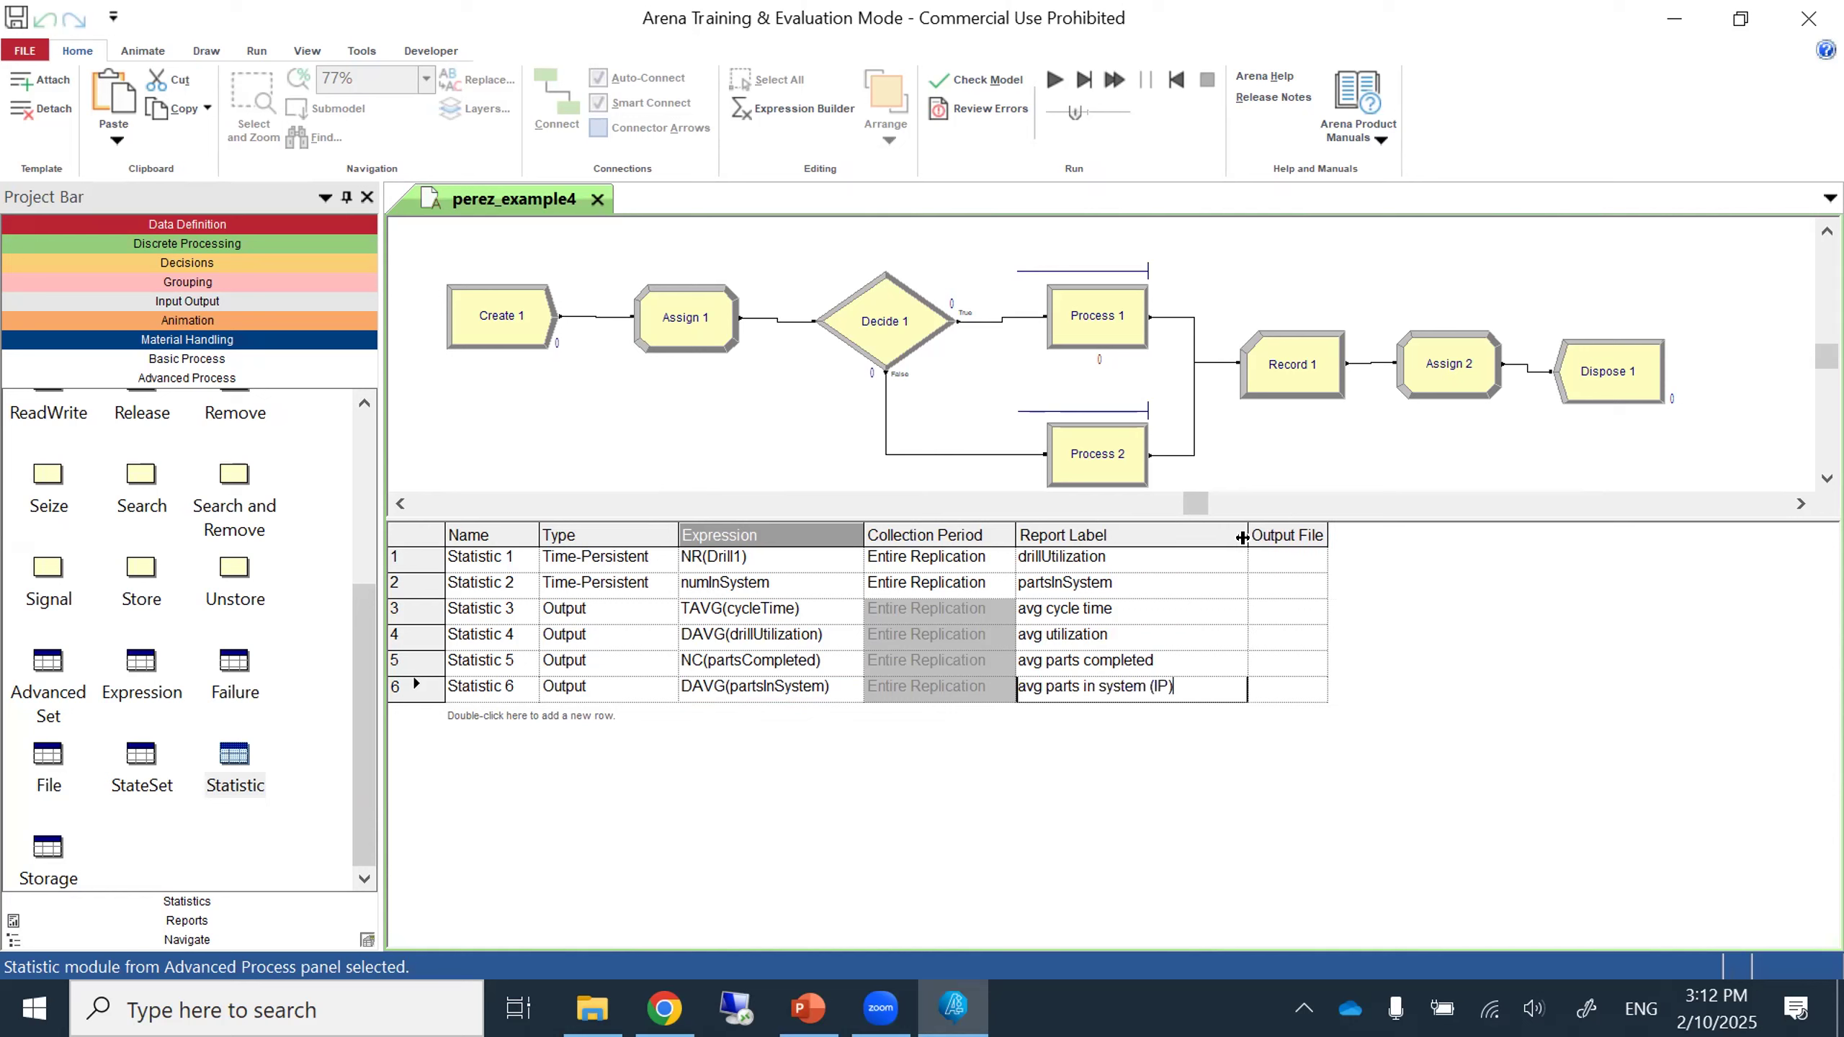
- Correct the sixth statistic's report label to avg parts in system WIP, without parentheses
{"action": "left_click", "coordinate": [1153, 684]}
{"action": "type", "text": "W"}
{"action": "key", "text": "Return"}
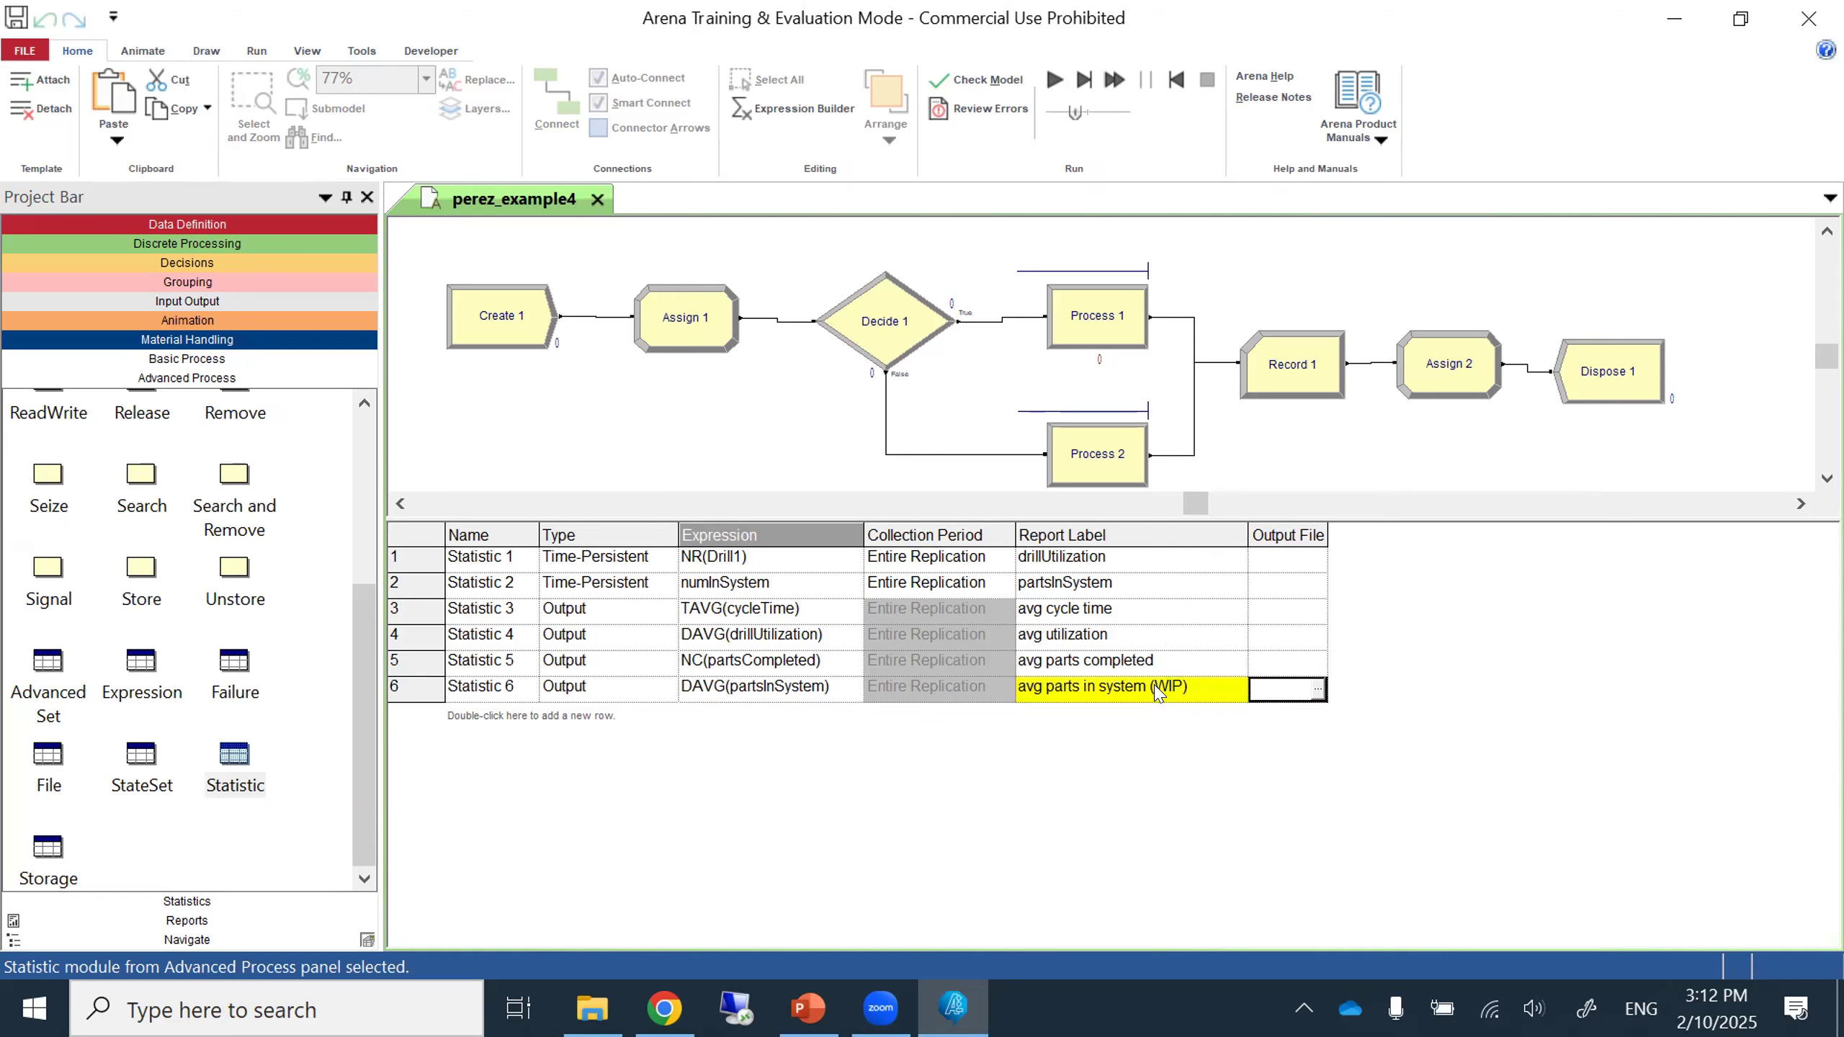
{"action": "left_click", "coordinate": [1189, 687]}
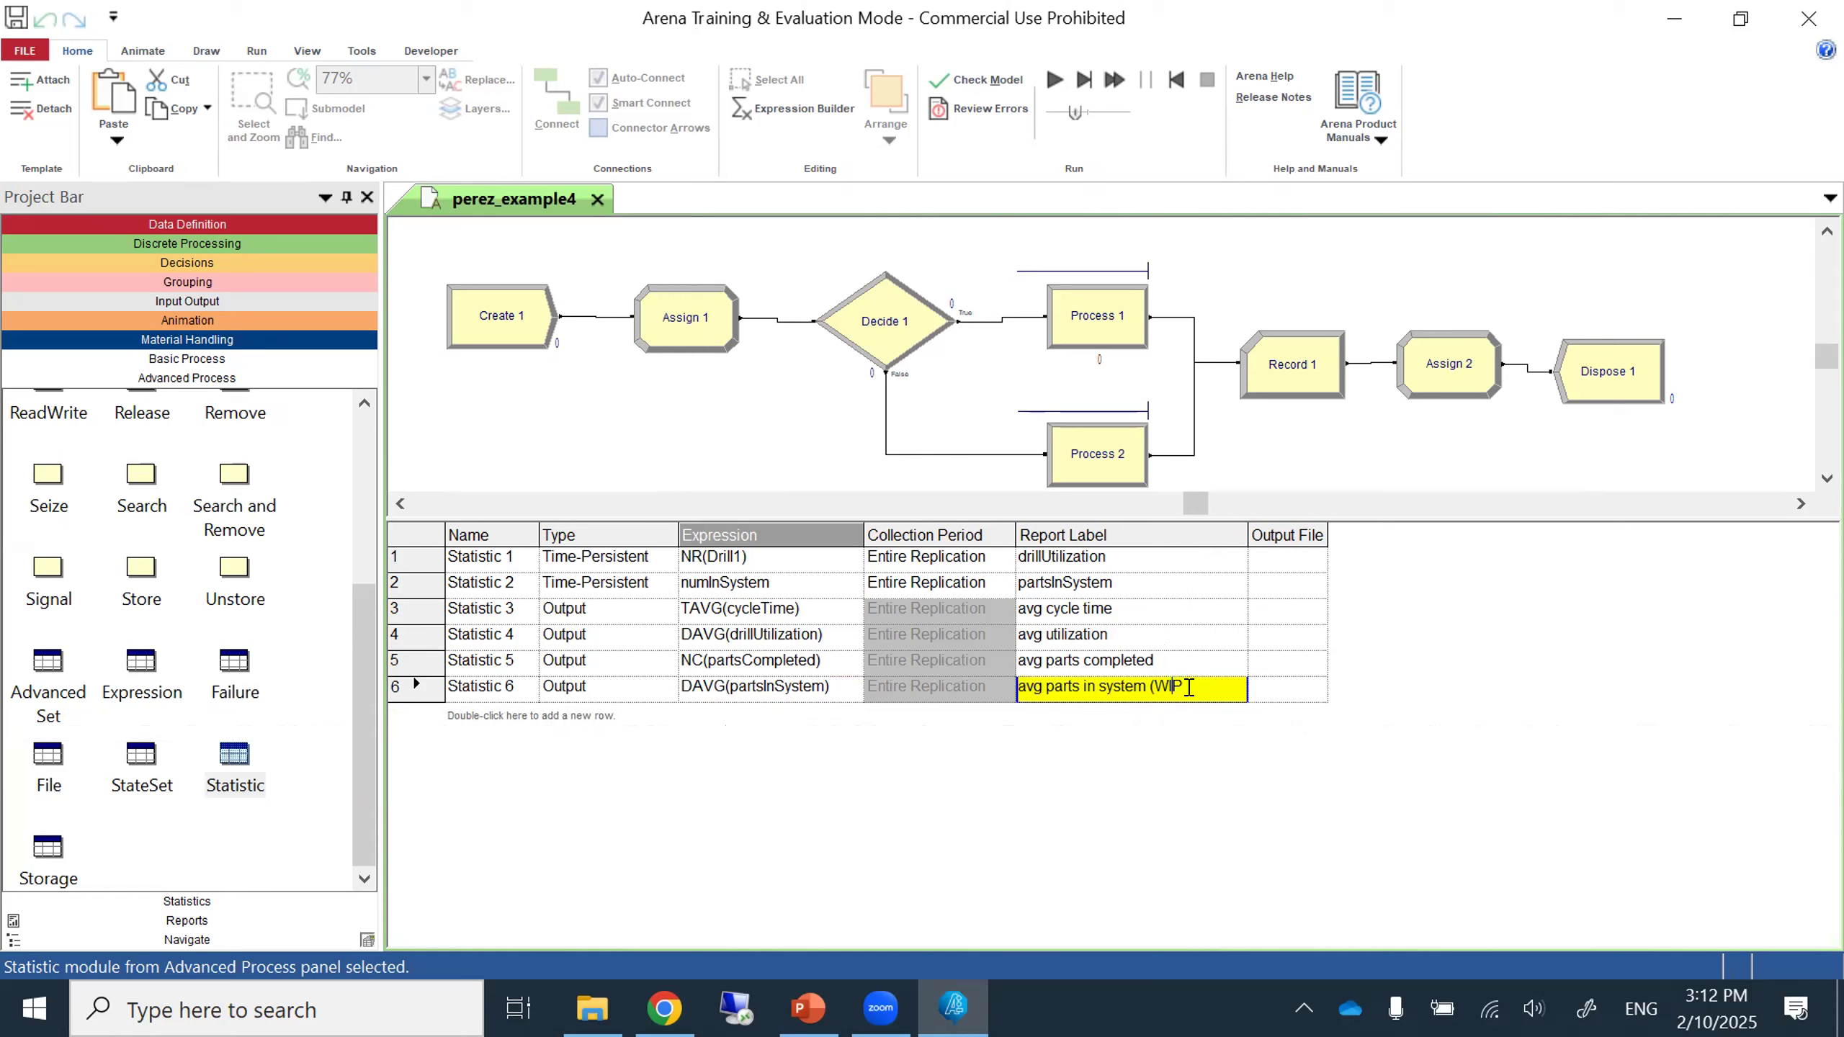
{"action": "key", "text": "Left"}
{"action": "key", "text": "Left"}
{"action": "key", "text": "Left"}
{"action": "key", "text": "BackSpace"}
{"action": "left_click", "coordinate": [1127, 672]}
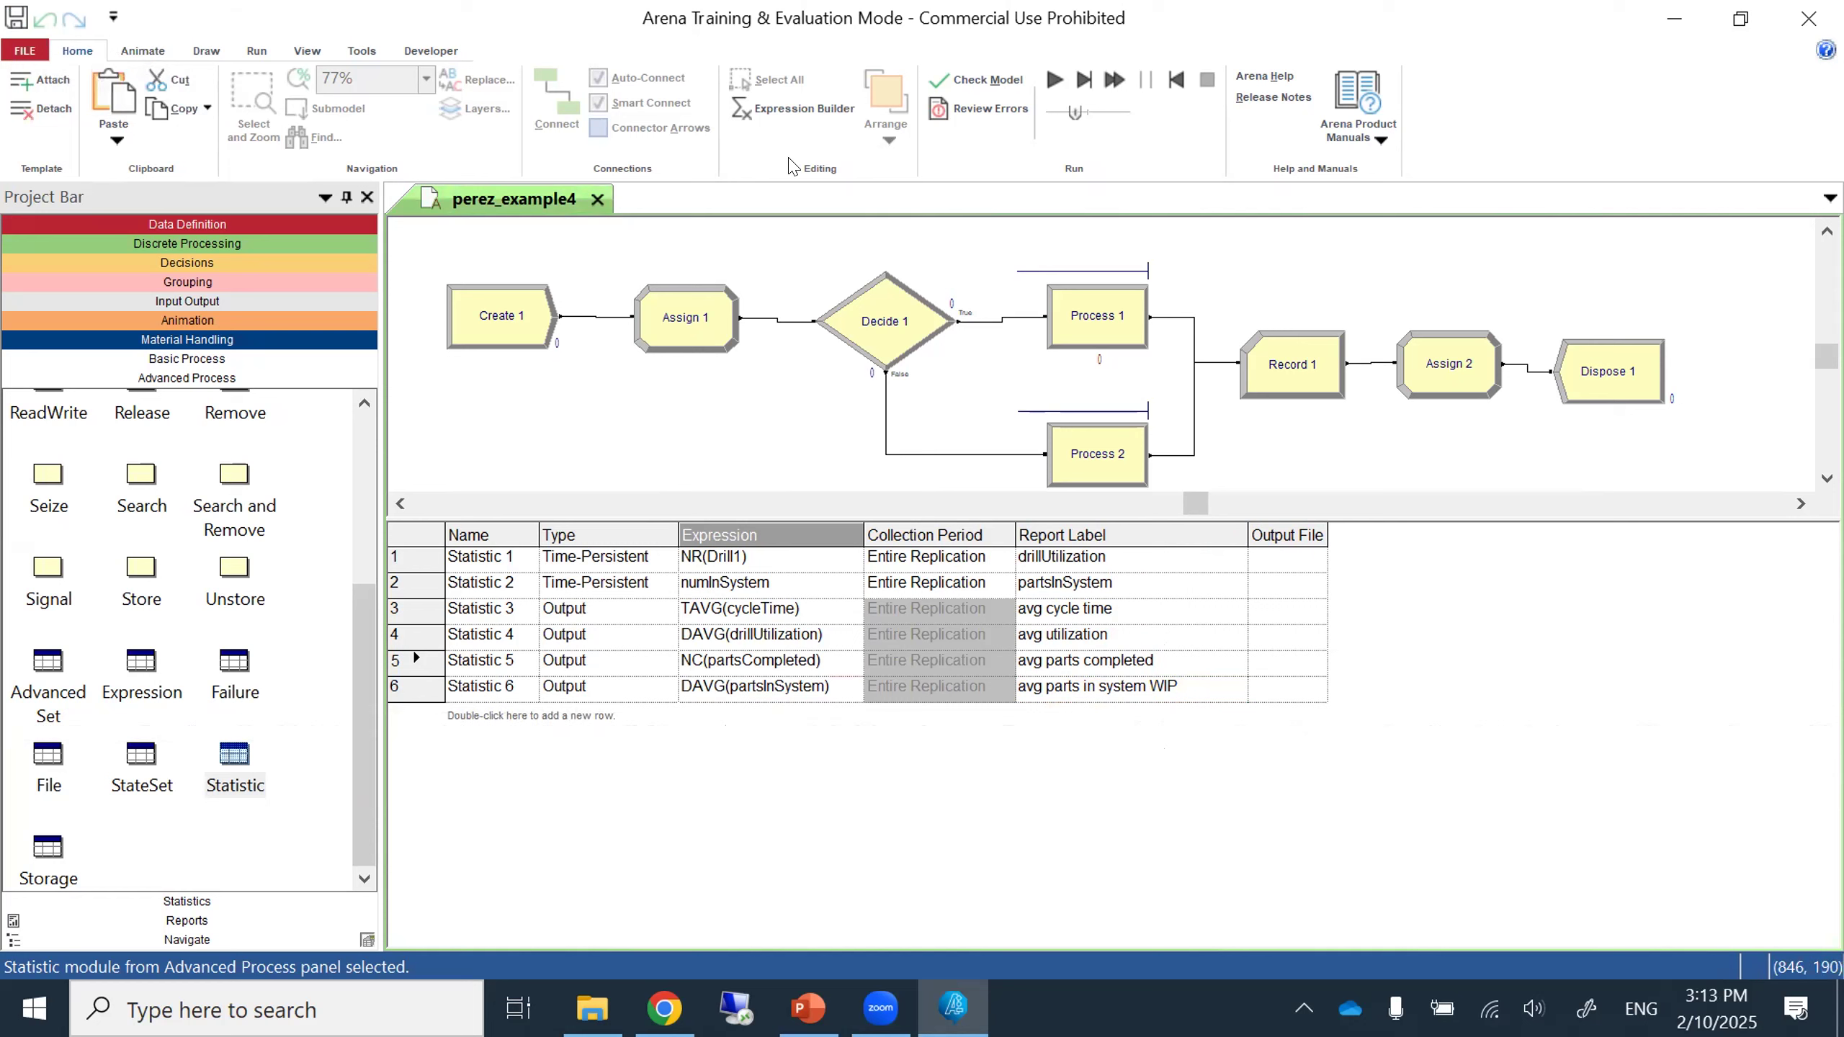
- Check the model for errors and dismiss the resulting message
{"action": "left_click", "coordinate": [991, 81]}
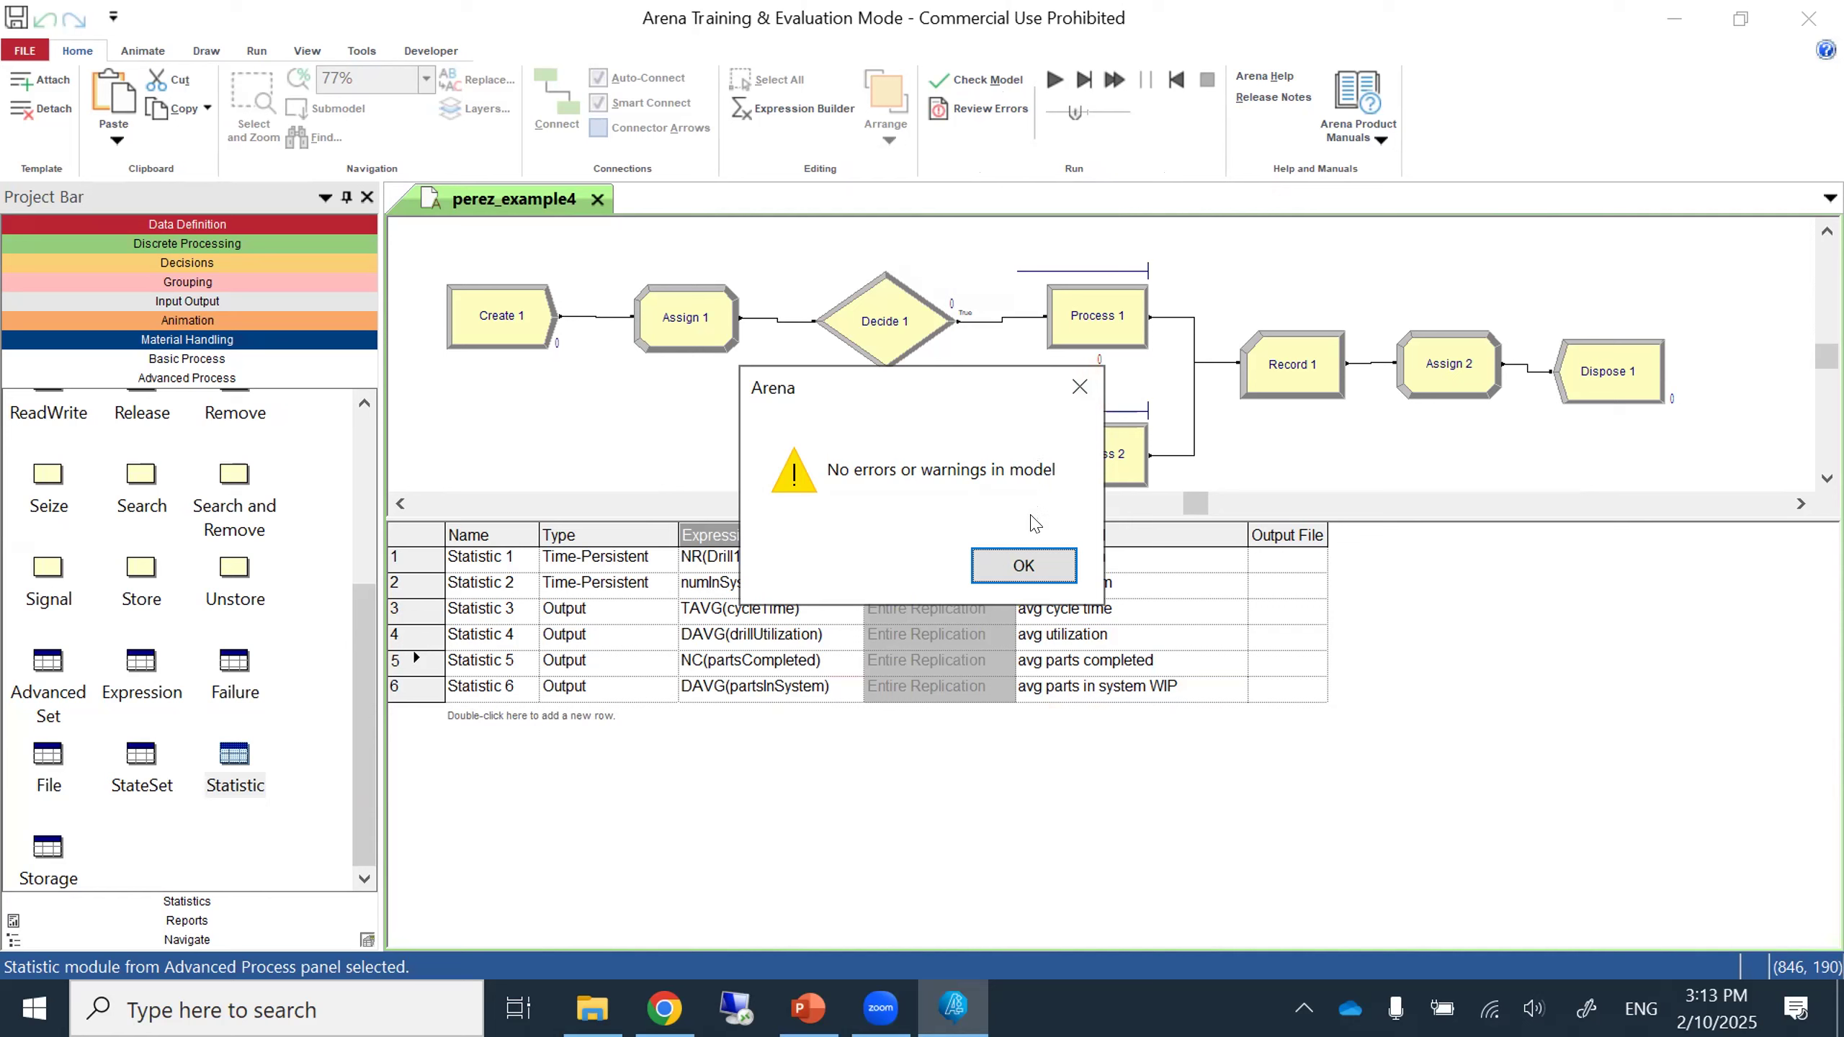
{"action": "left_click", "coordinate": [1037, 566]}
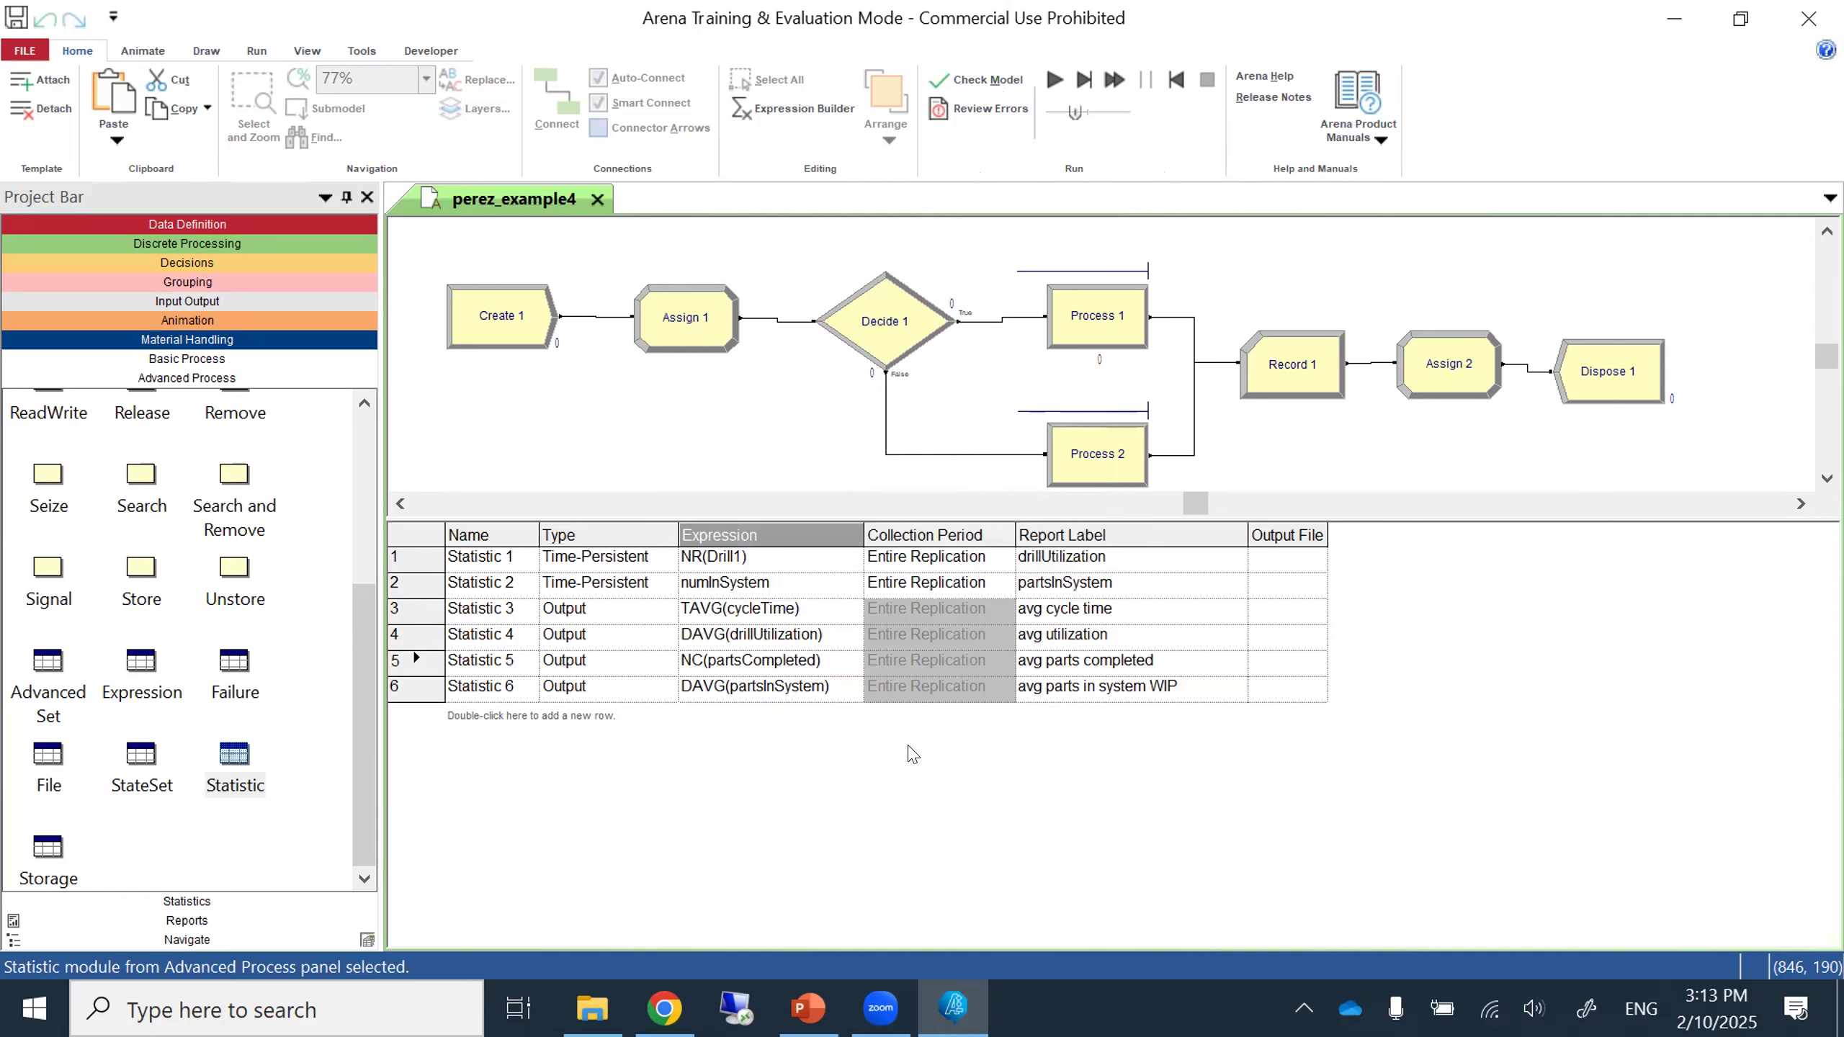
- Open the replication parameters of the run setup and set the number of replications to 10
{"action": "left_click", "coordinate": [255, 50]}
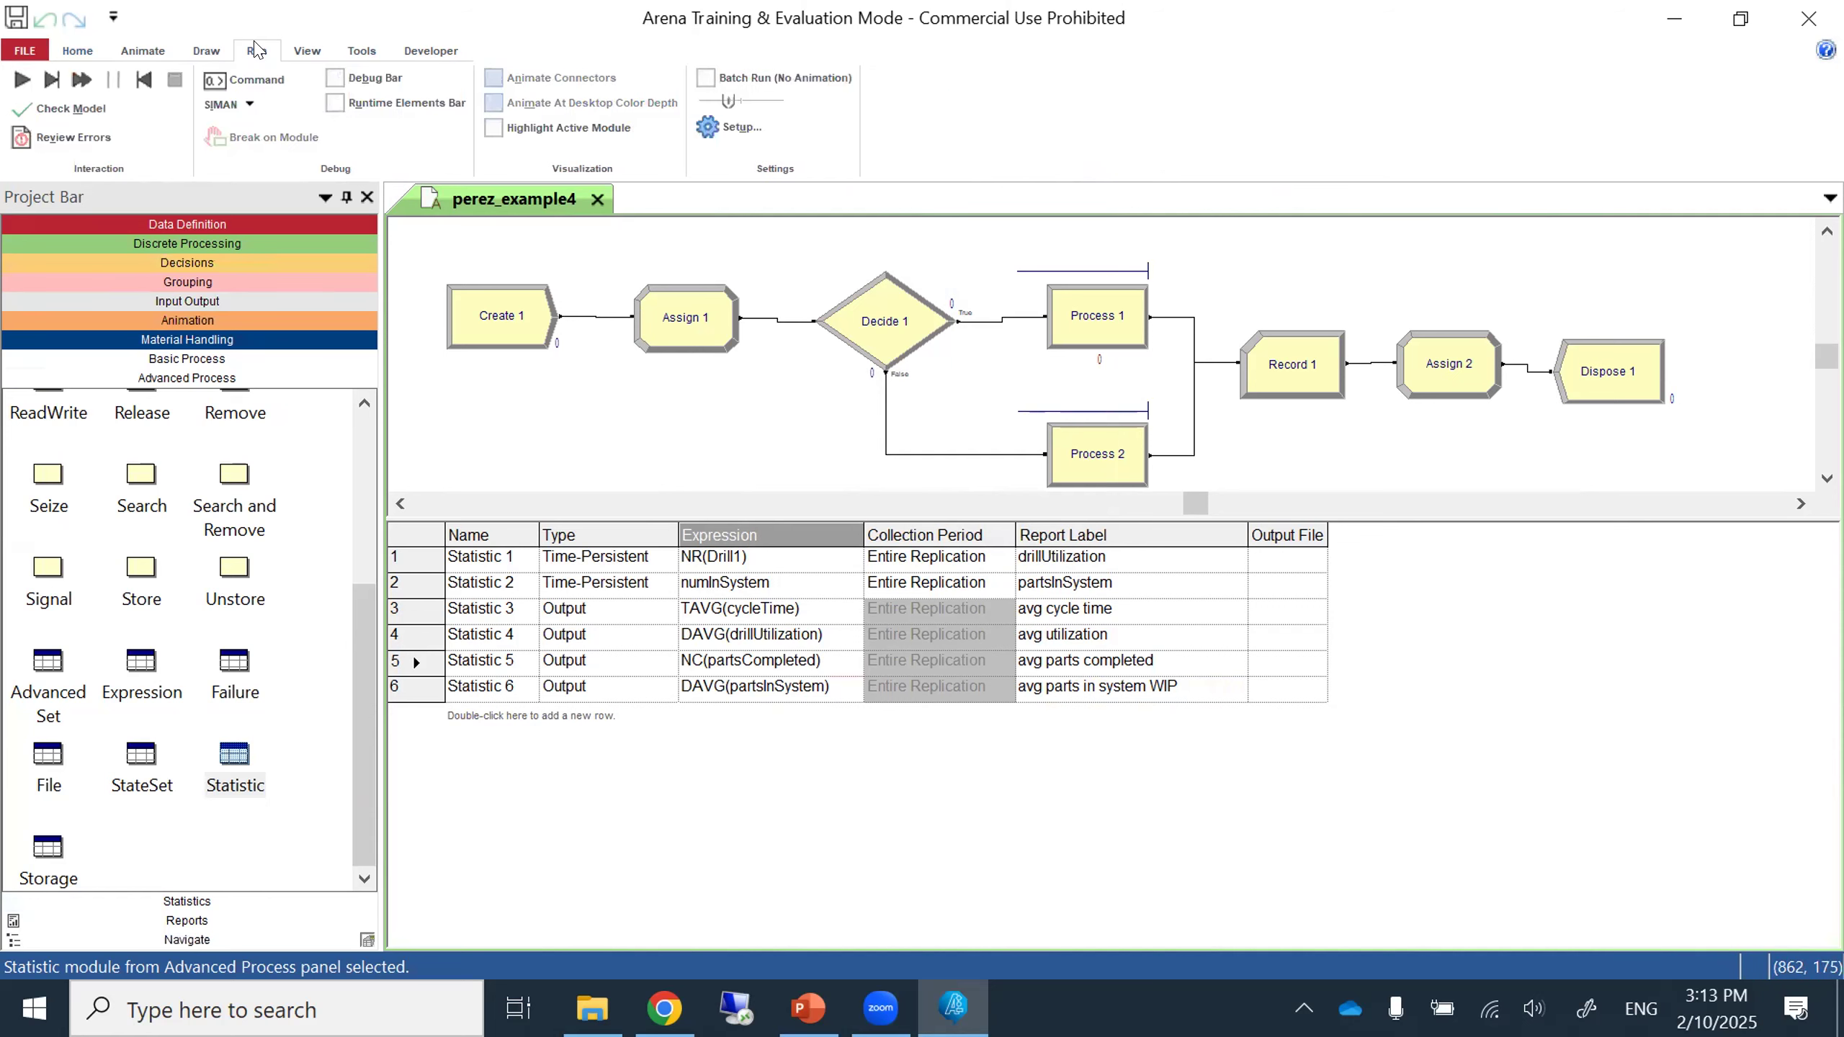
{"action": "left_click", "coordinate": [733, 129]}
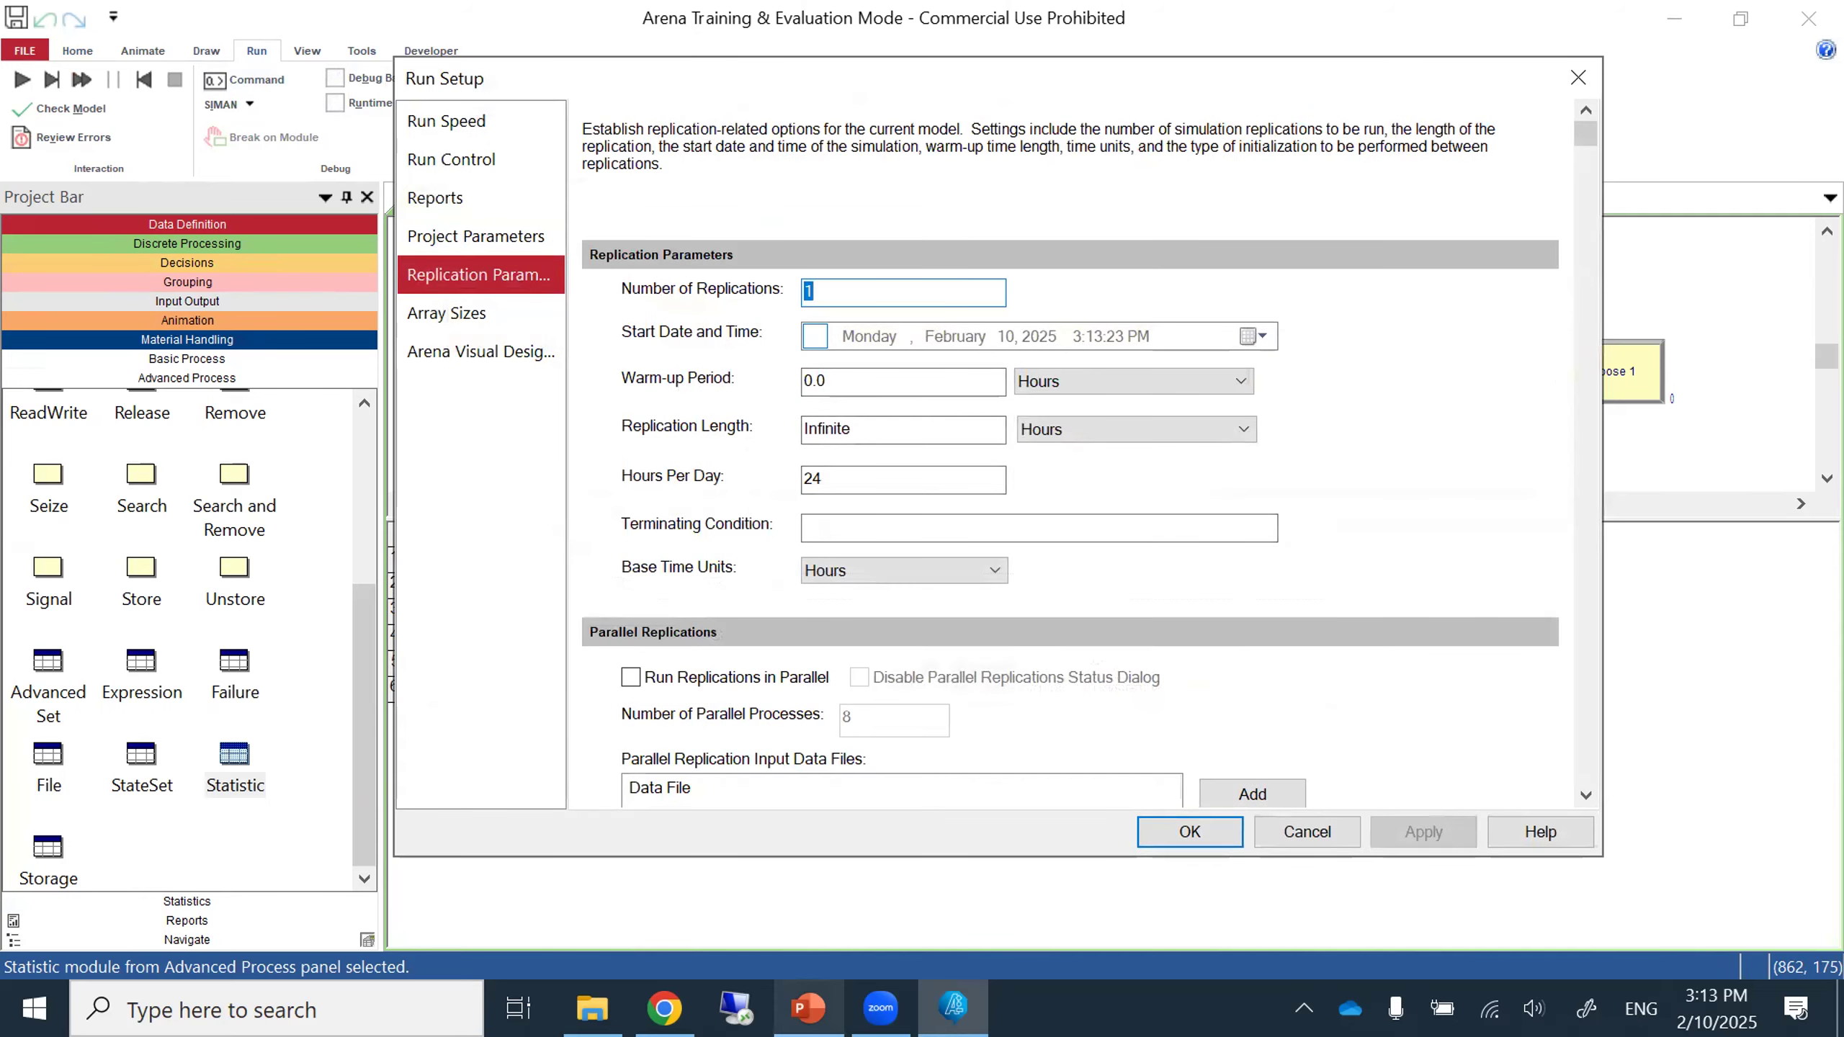
{"action": "left_click", "coordinate": [808, 1008]}
{"action": "left_click", "coordinate": [808, 1008]}
{"action": "left_click", "coordinate": [826, 290]}
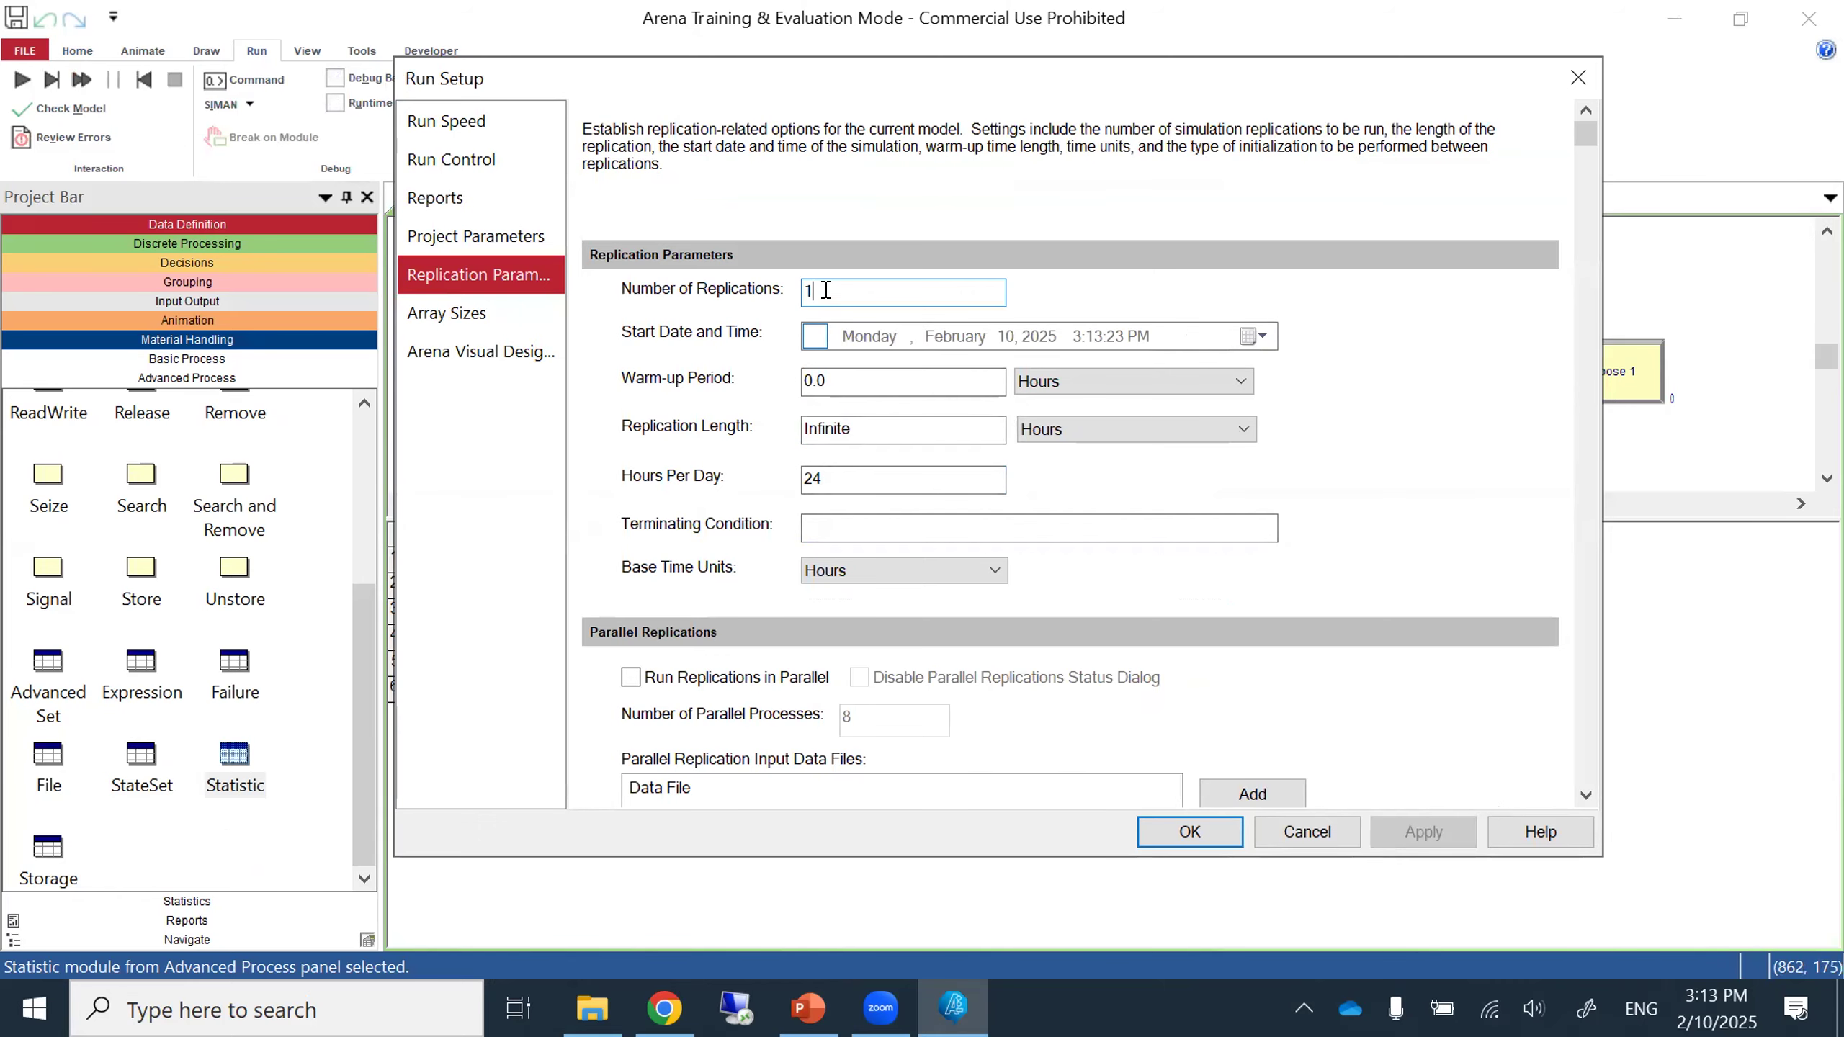
{"action": "type", "text": "0"}
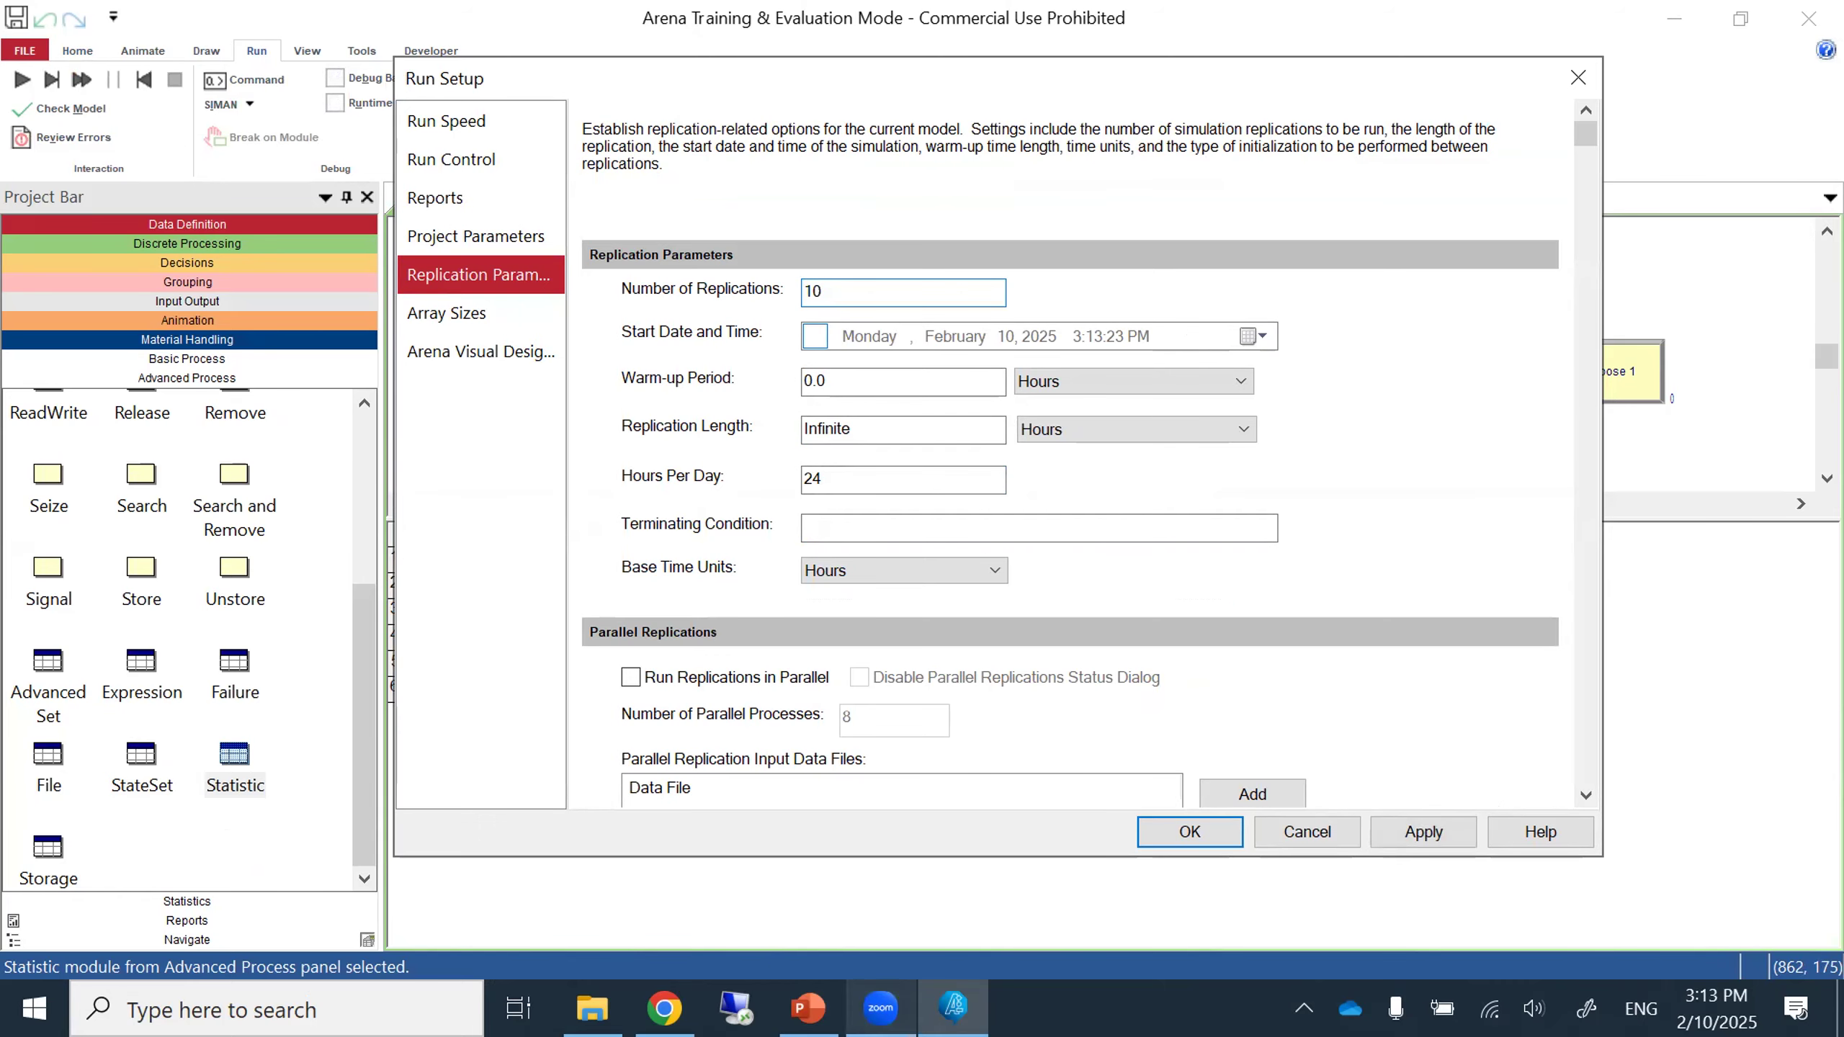
- Review the example slide, then set the replication length to 8 hours and the base time units to Minutes, and apply the settings
{"action": "left_click", "coordinate": [808, 1009]}
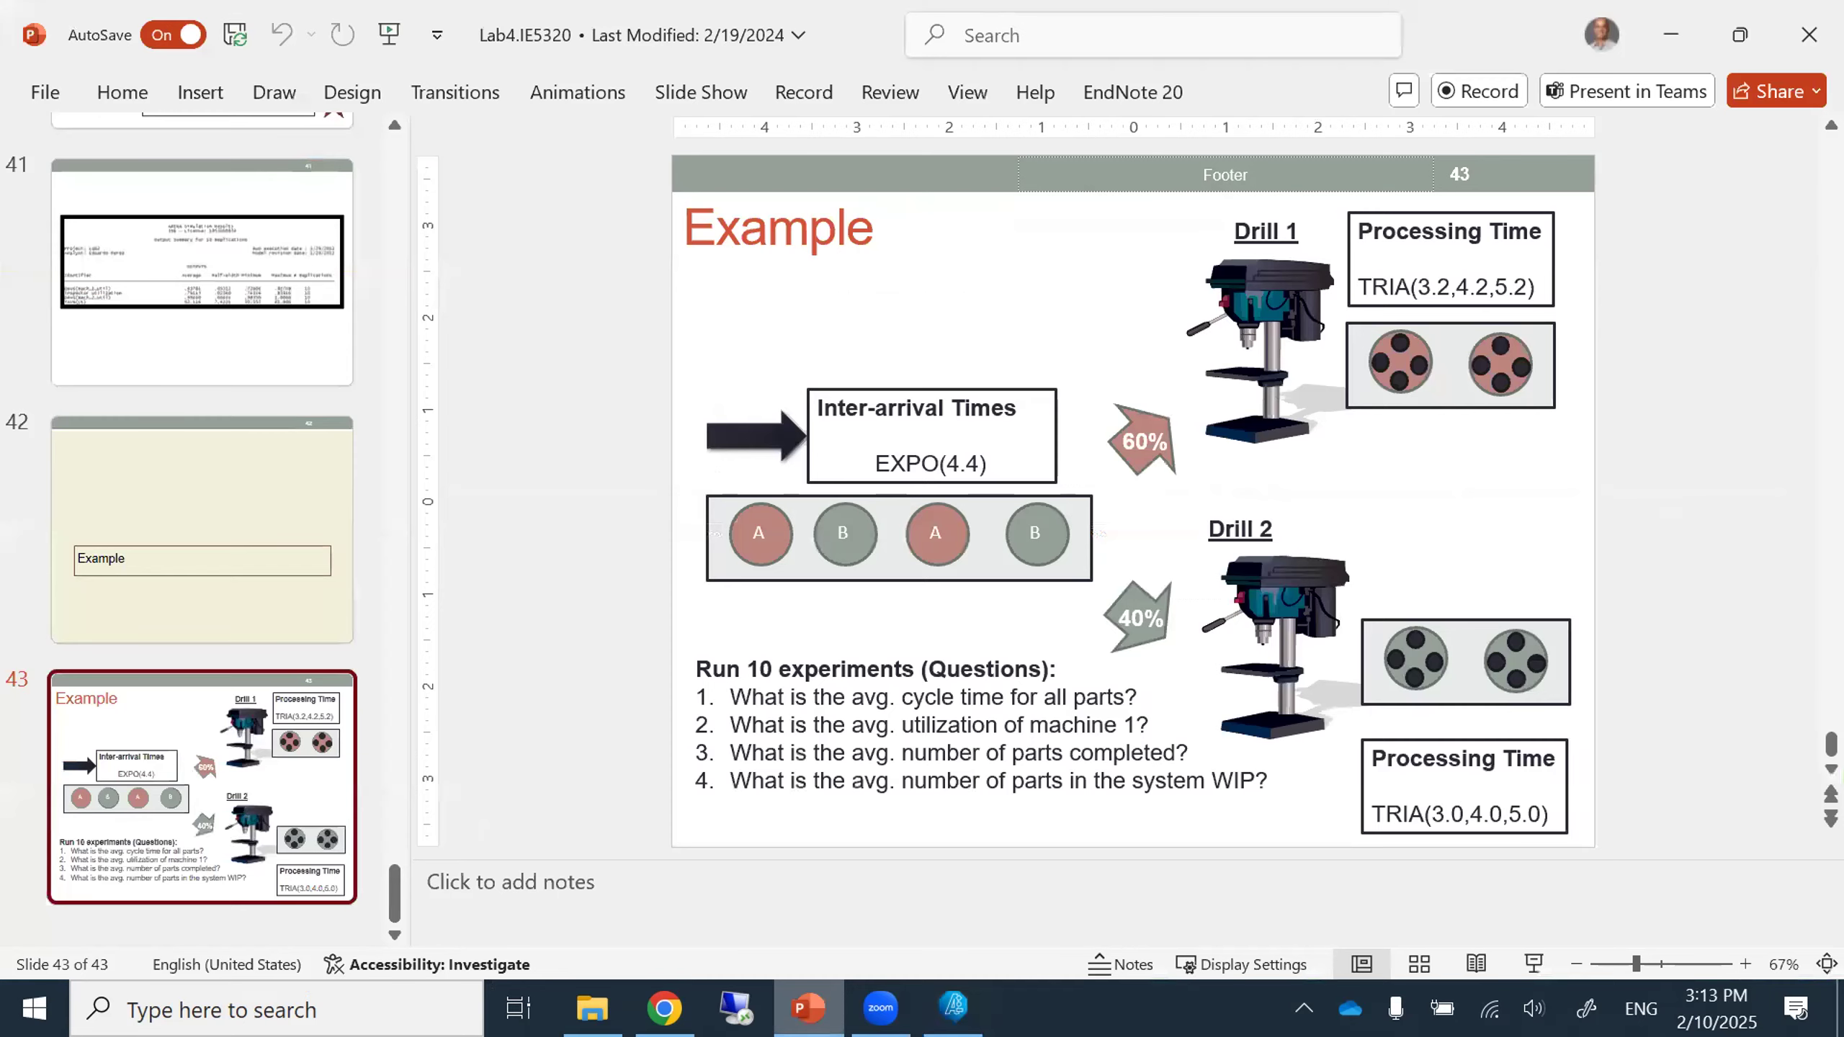
{"action": "left_click", "coordinate": [808, 1009]}
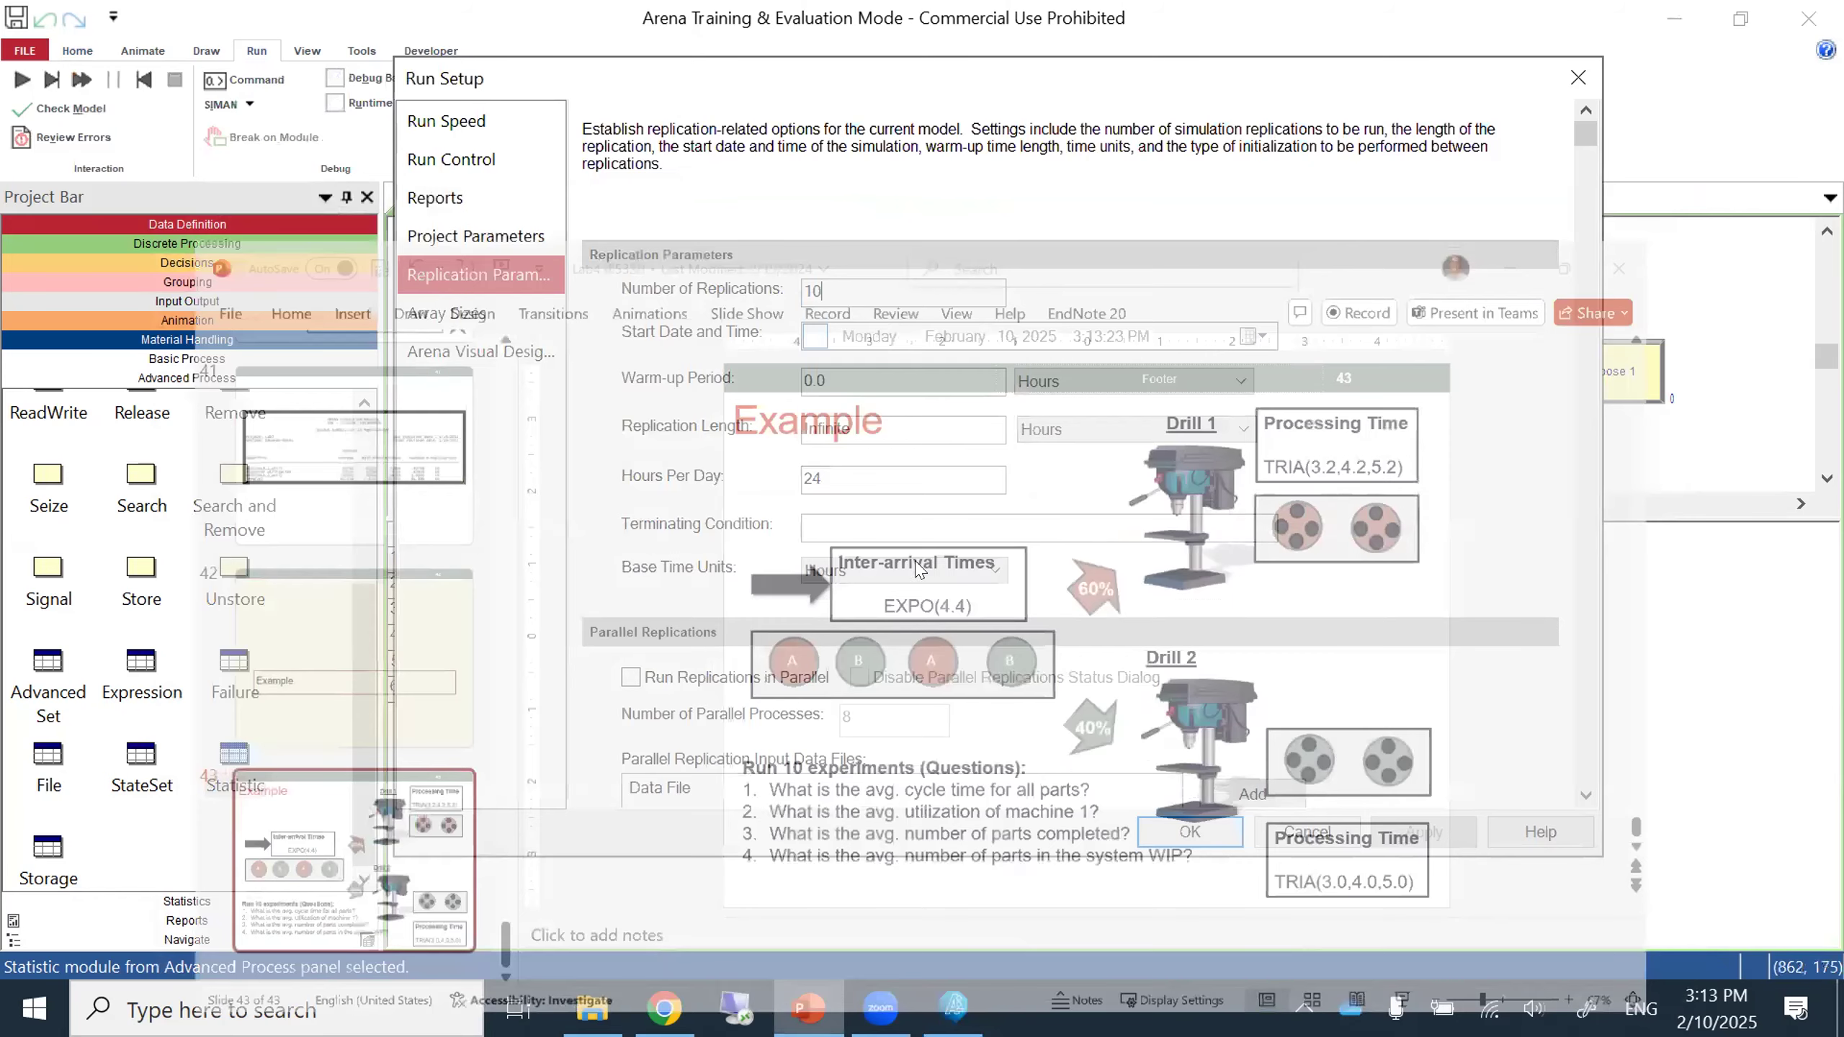
{"action": "double_click", "coordinate": [864, 427]}
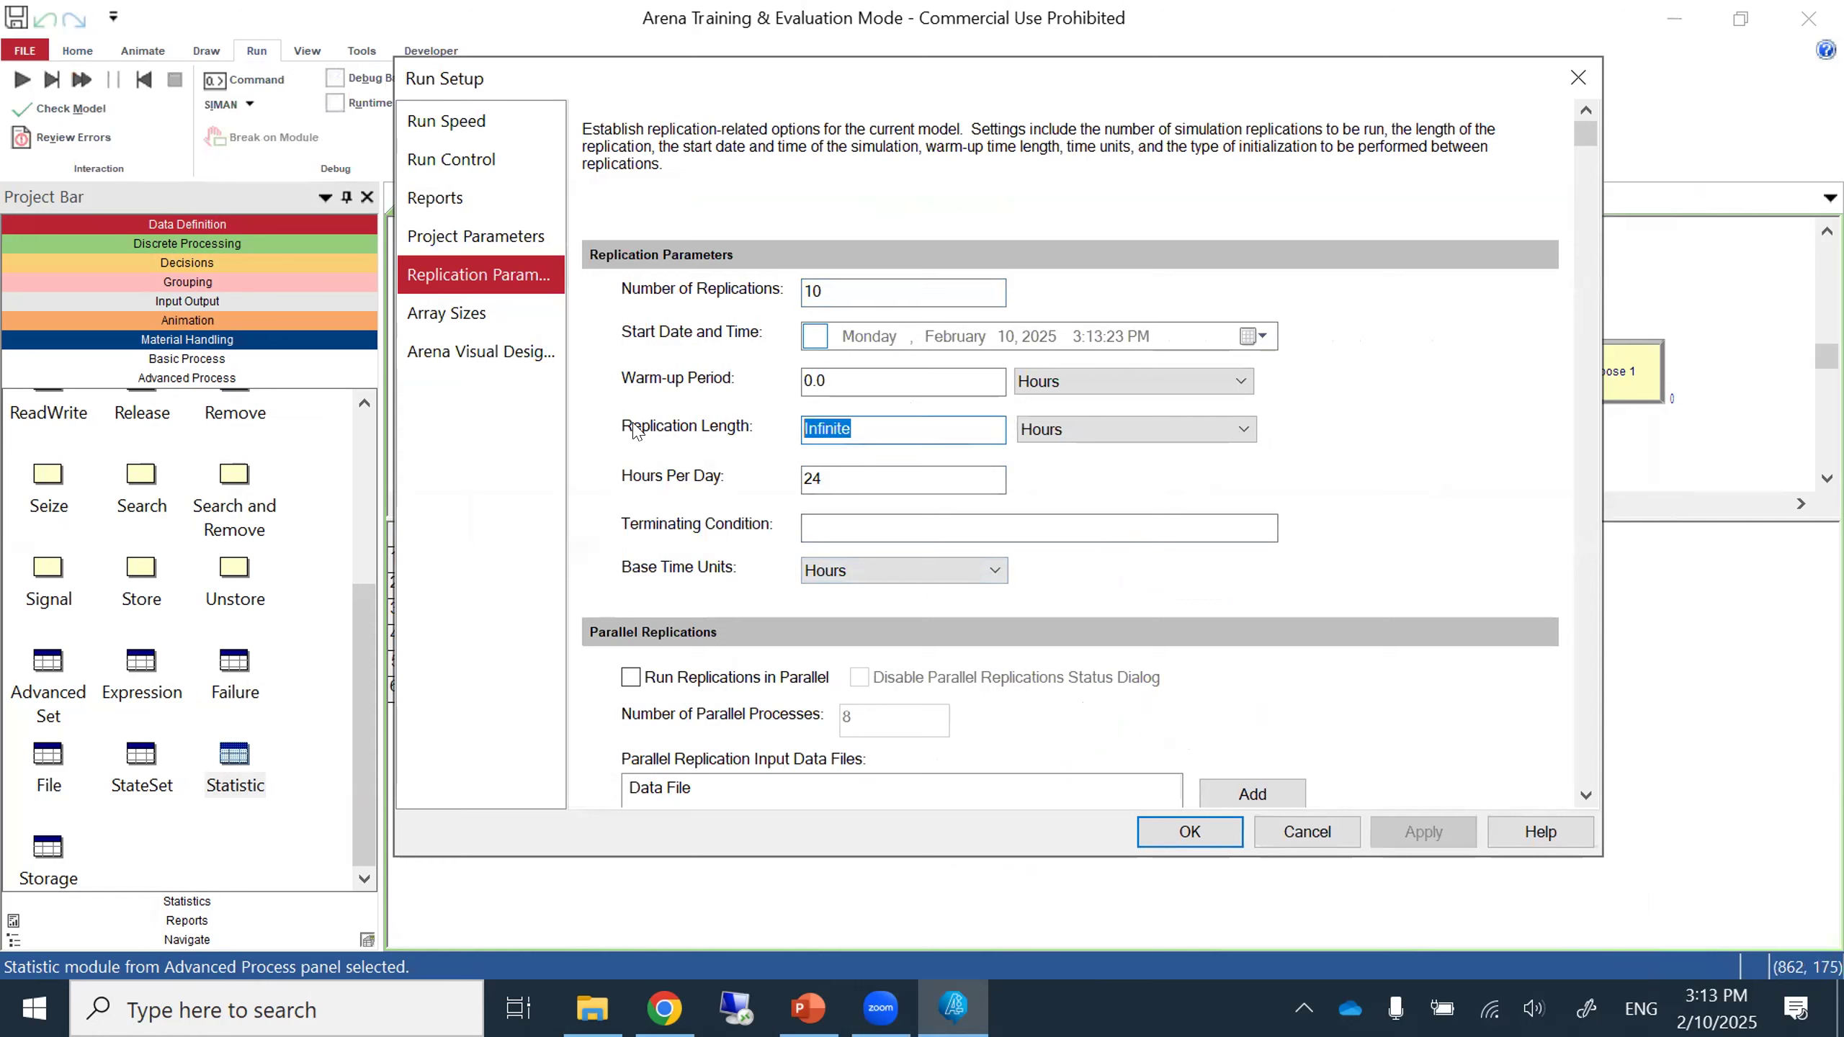
{"action": "type", "text": "8"}
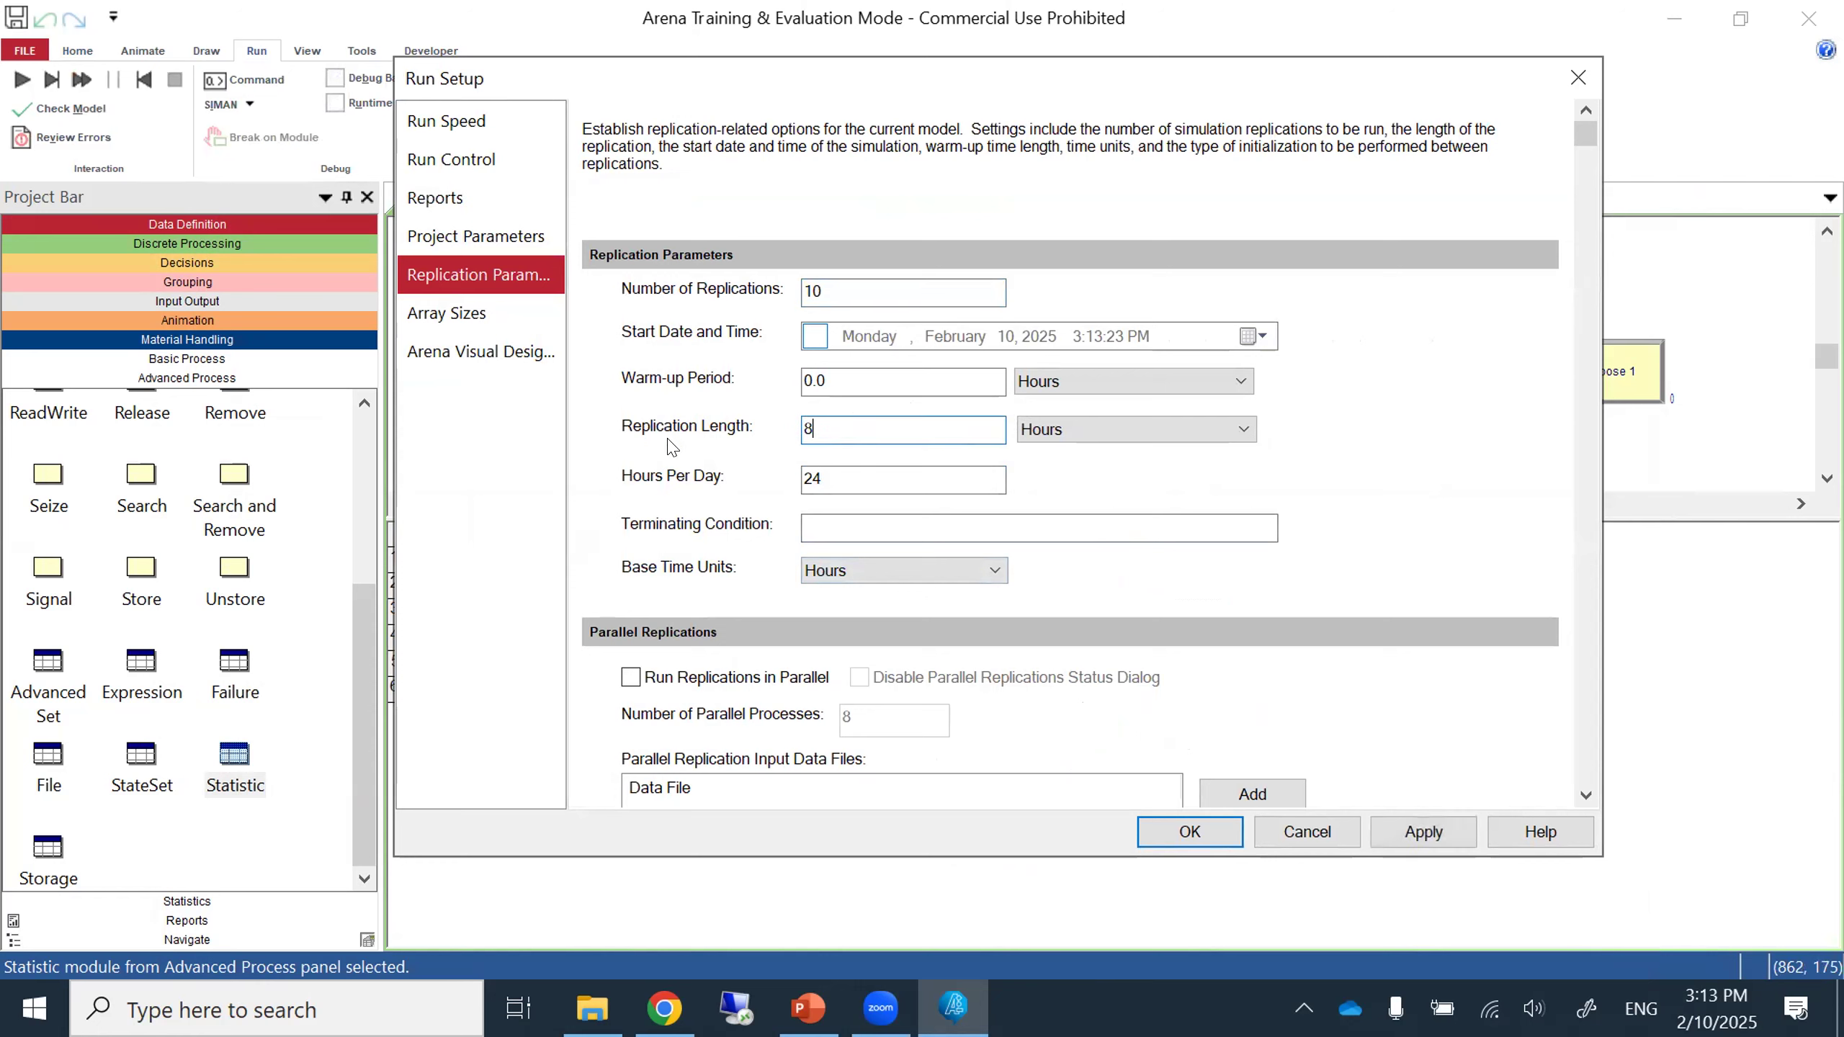
{"action": "left_click", "coordinate": [872, 572]}
{"action": "left_click", "coordinate": [853, 633]}
{"action": "left_click", "coordinate": [1421, 832]}
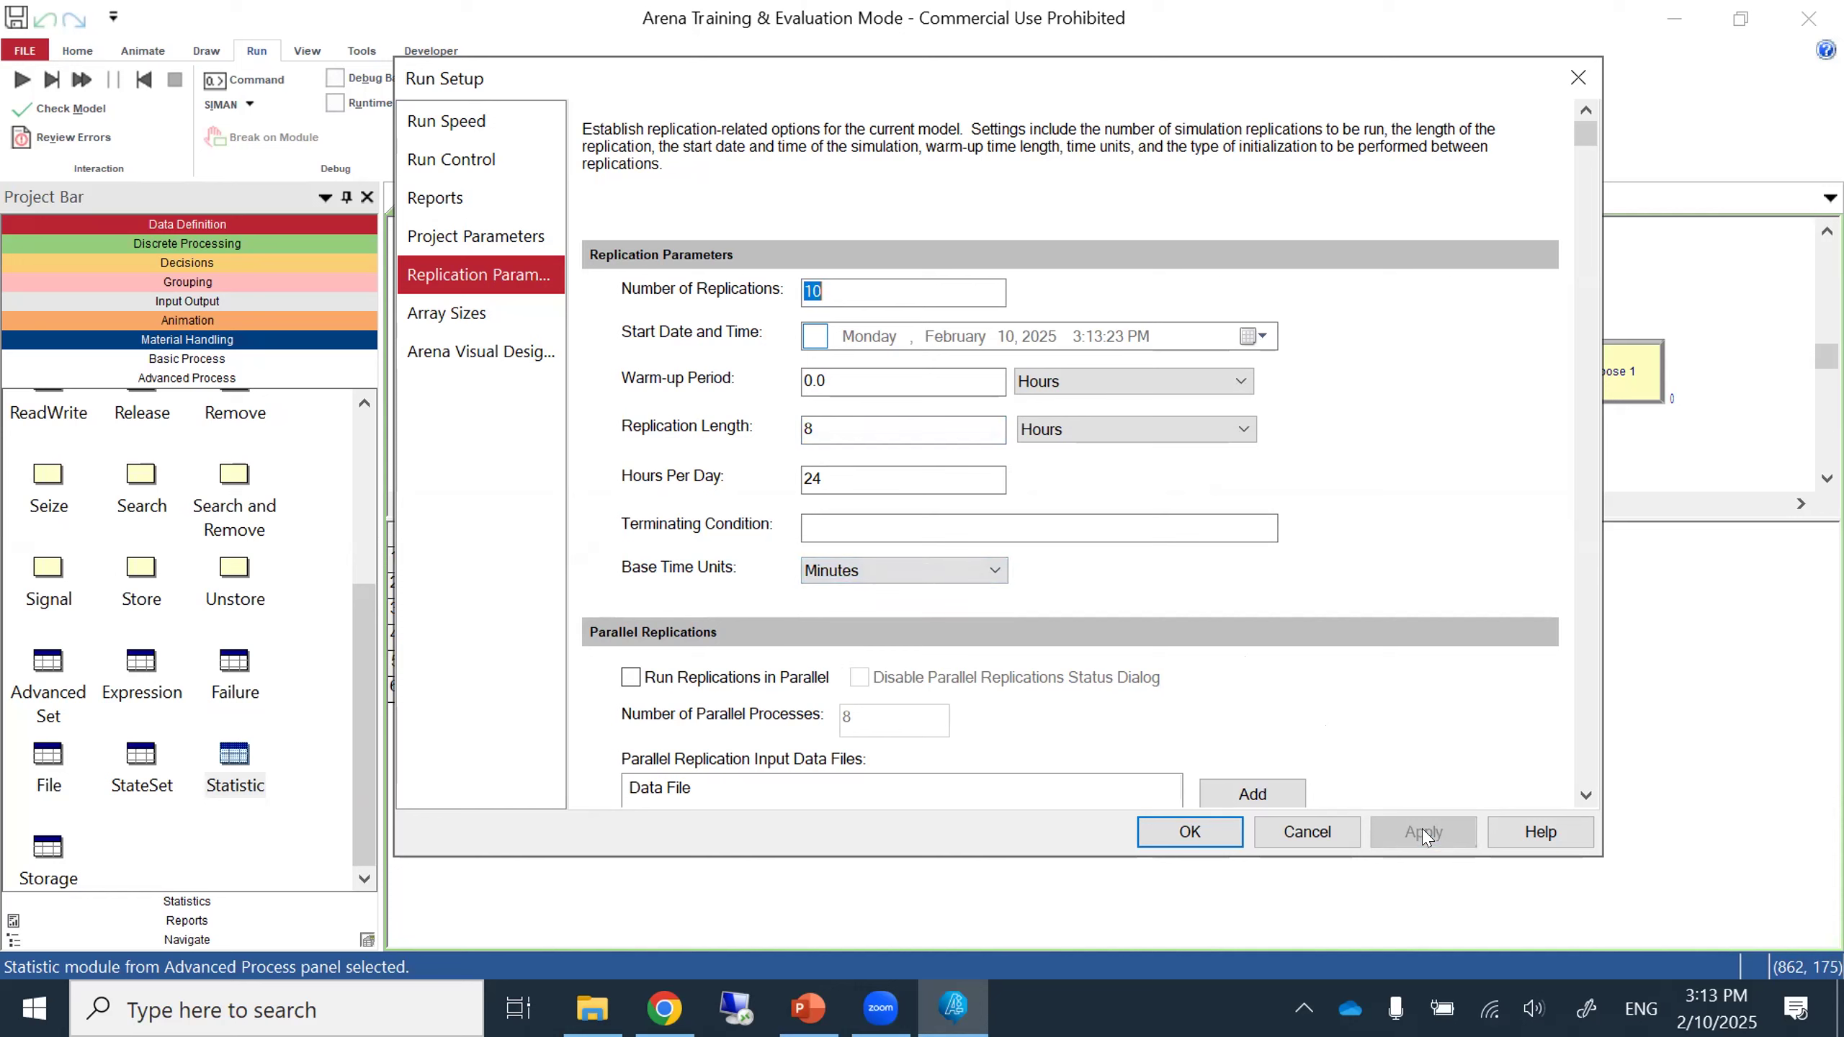
- Set the project title to Lab 4 in the project parameters and enter the analyst's name
{"action": "left_click", "coordinate": [512, 232]}
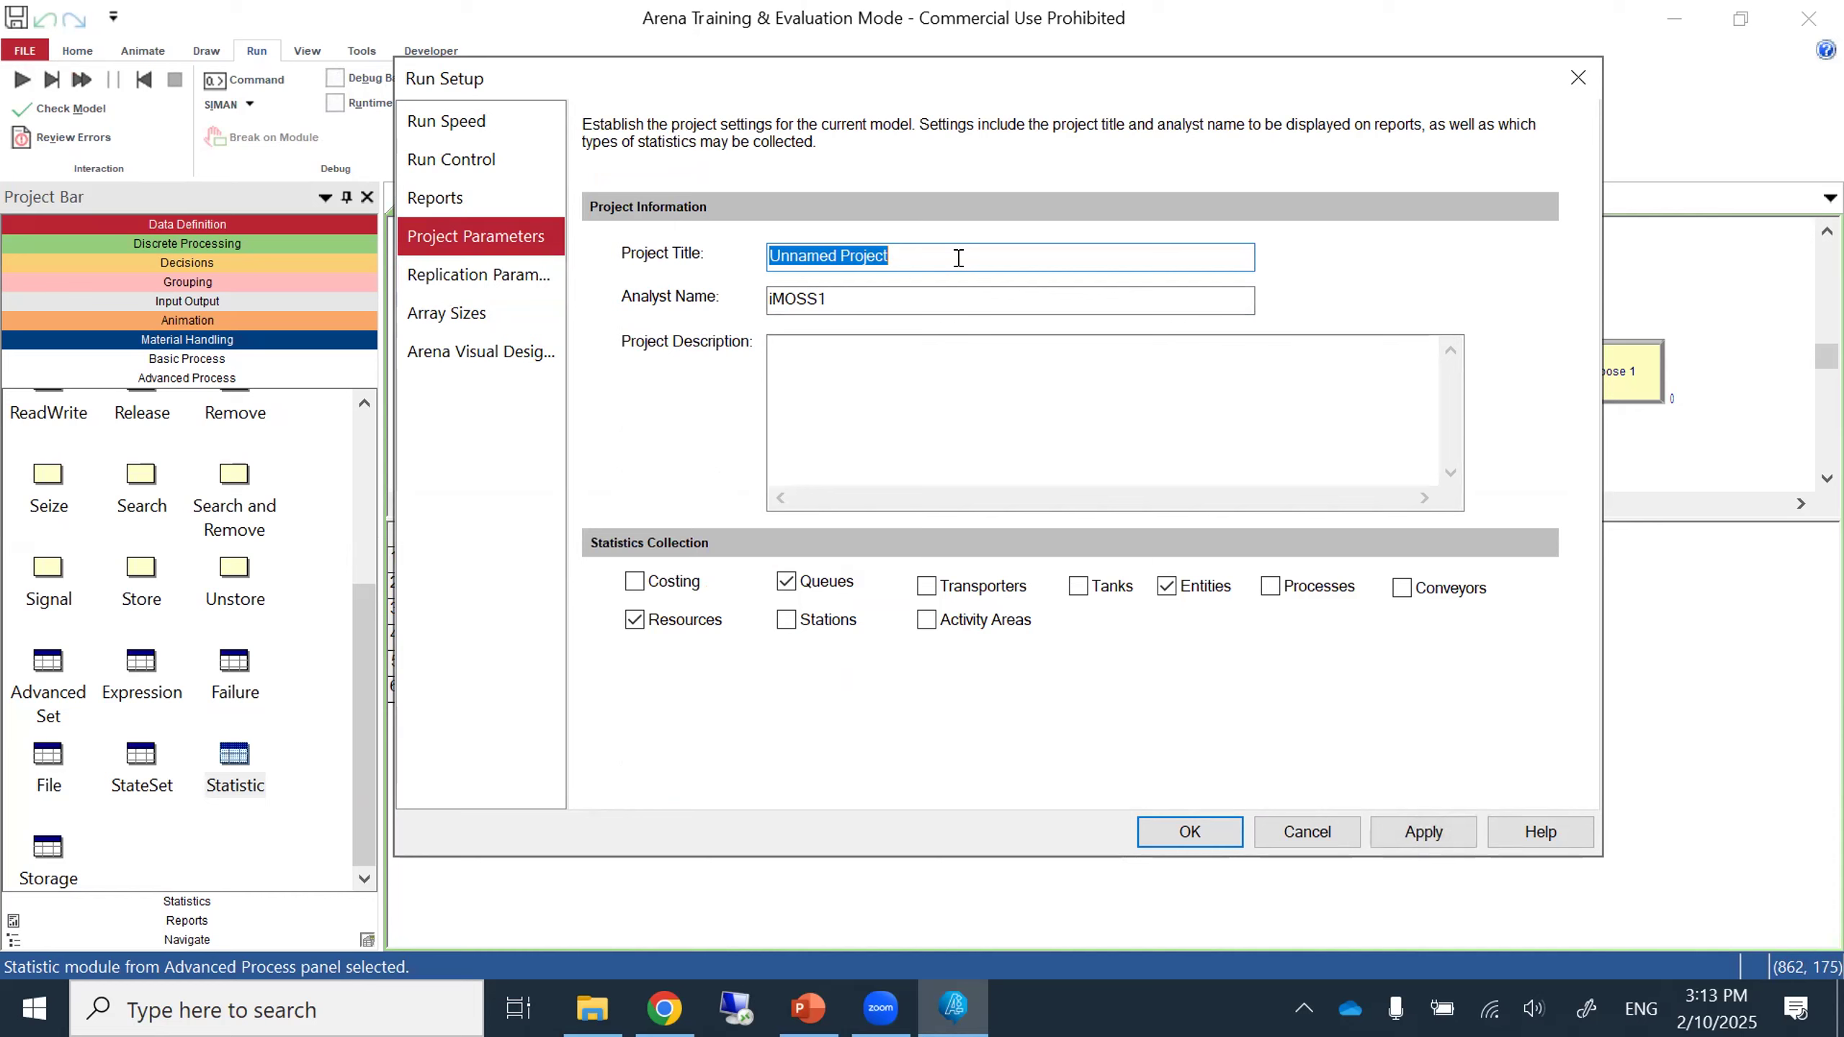
{"action": "type", "text": "Lab 4"}
{"action": "key", "text": "Tab"}
{"action": "type", "text": "Pere"}
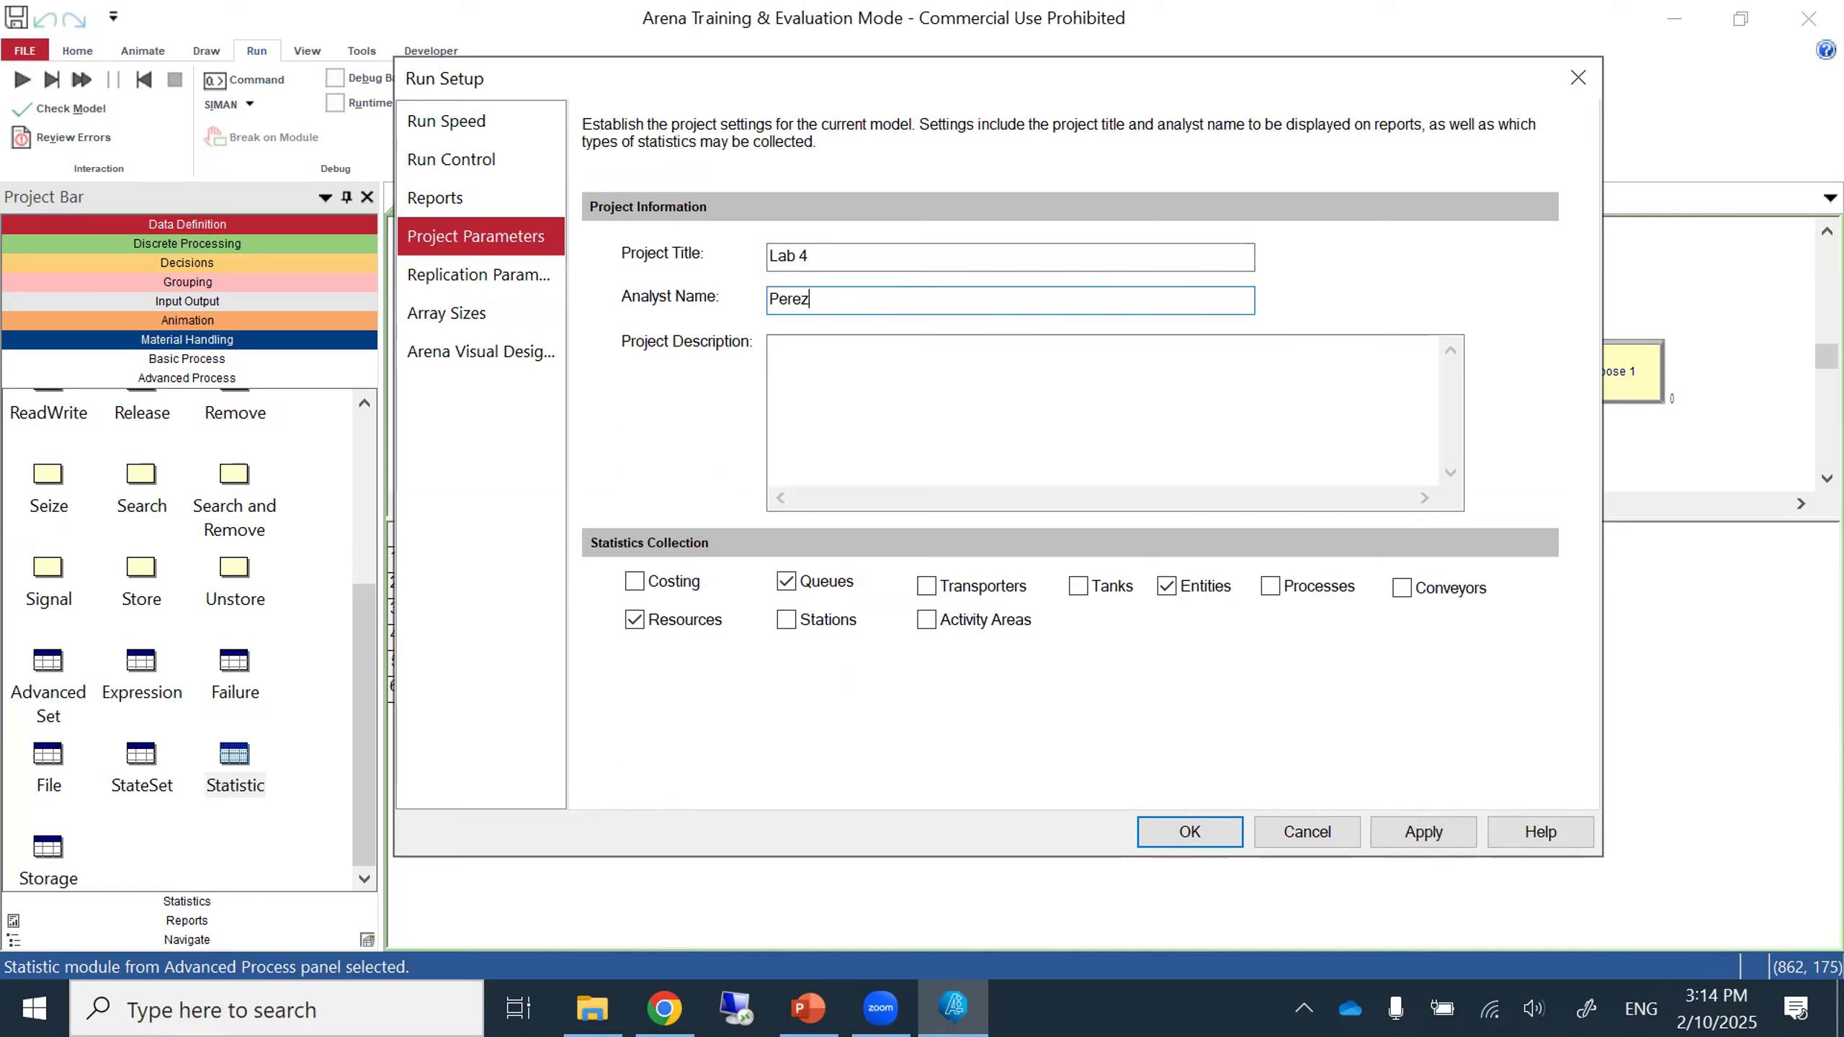
- Turn off statistics collection for Resources, Queues and Entities in the project parameters and apply the change
{"action": "left_click", "coordinate": [635, 619]}
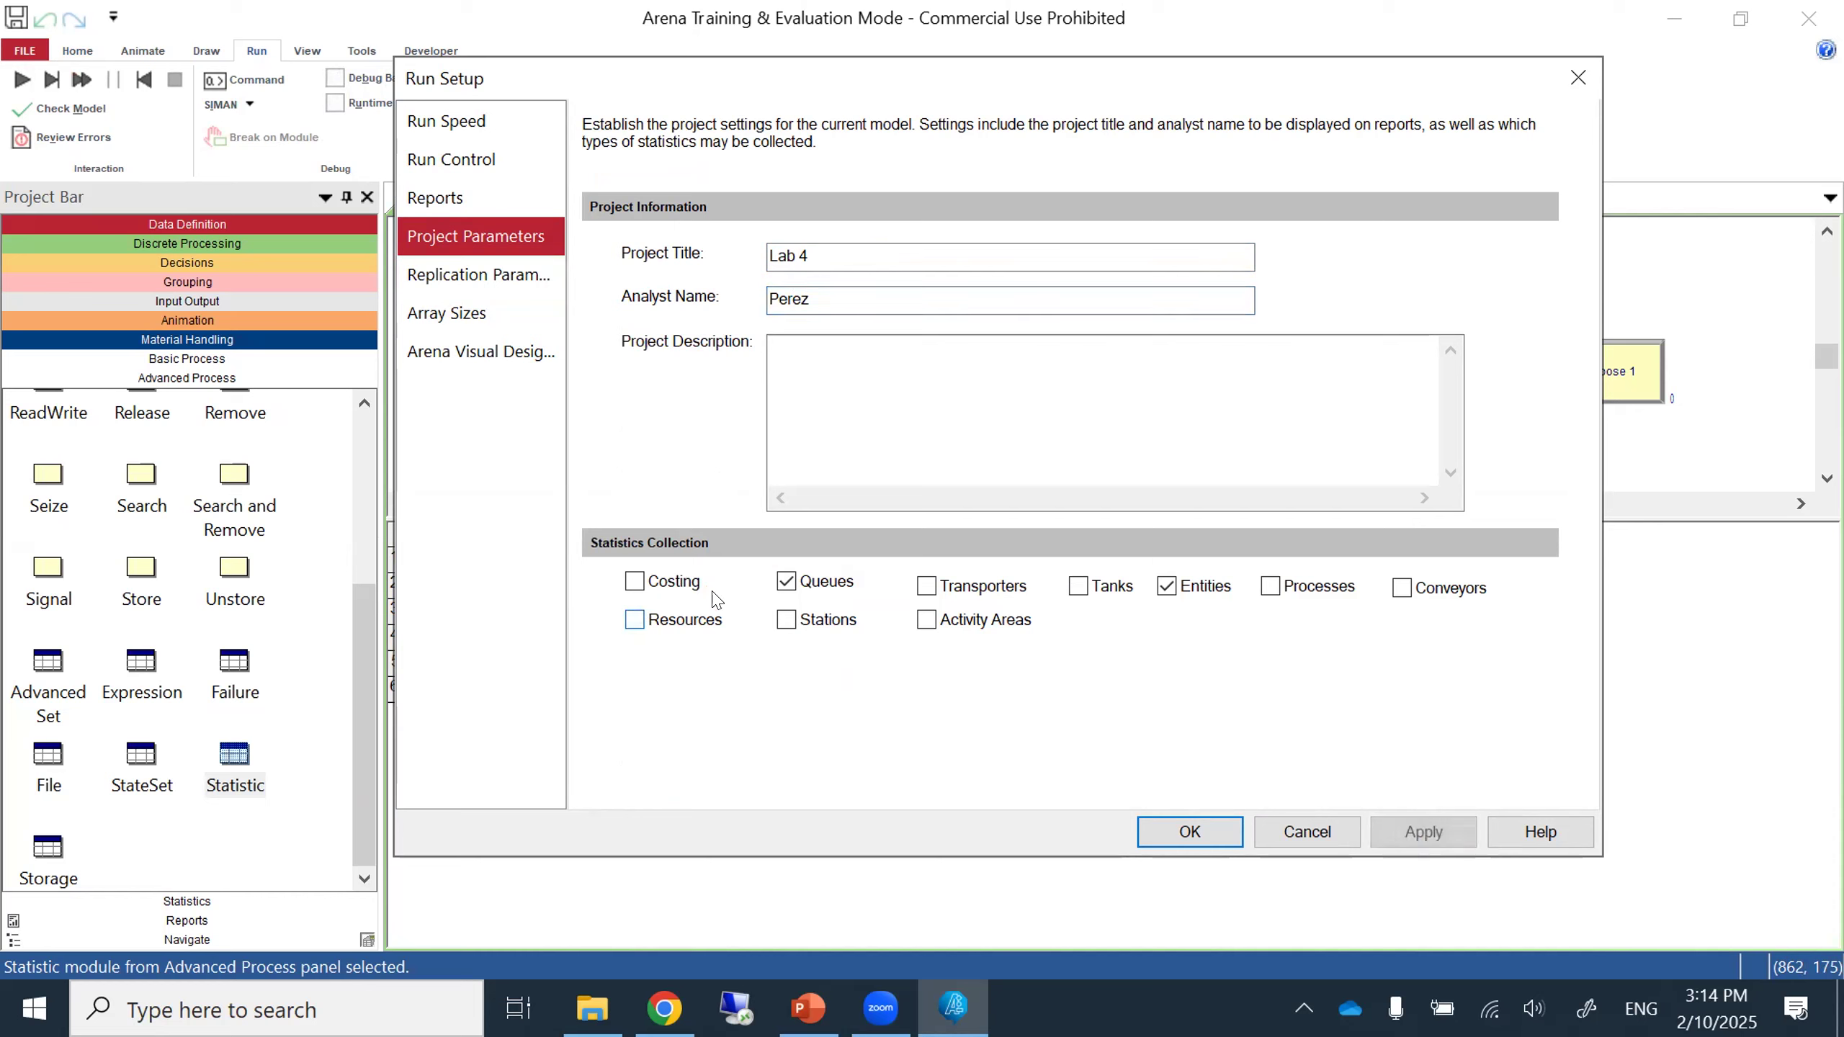
{"action": "left_click", "coordinate": [787, 581]}
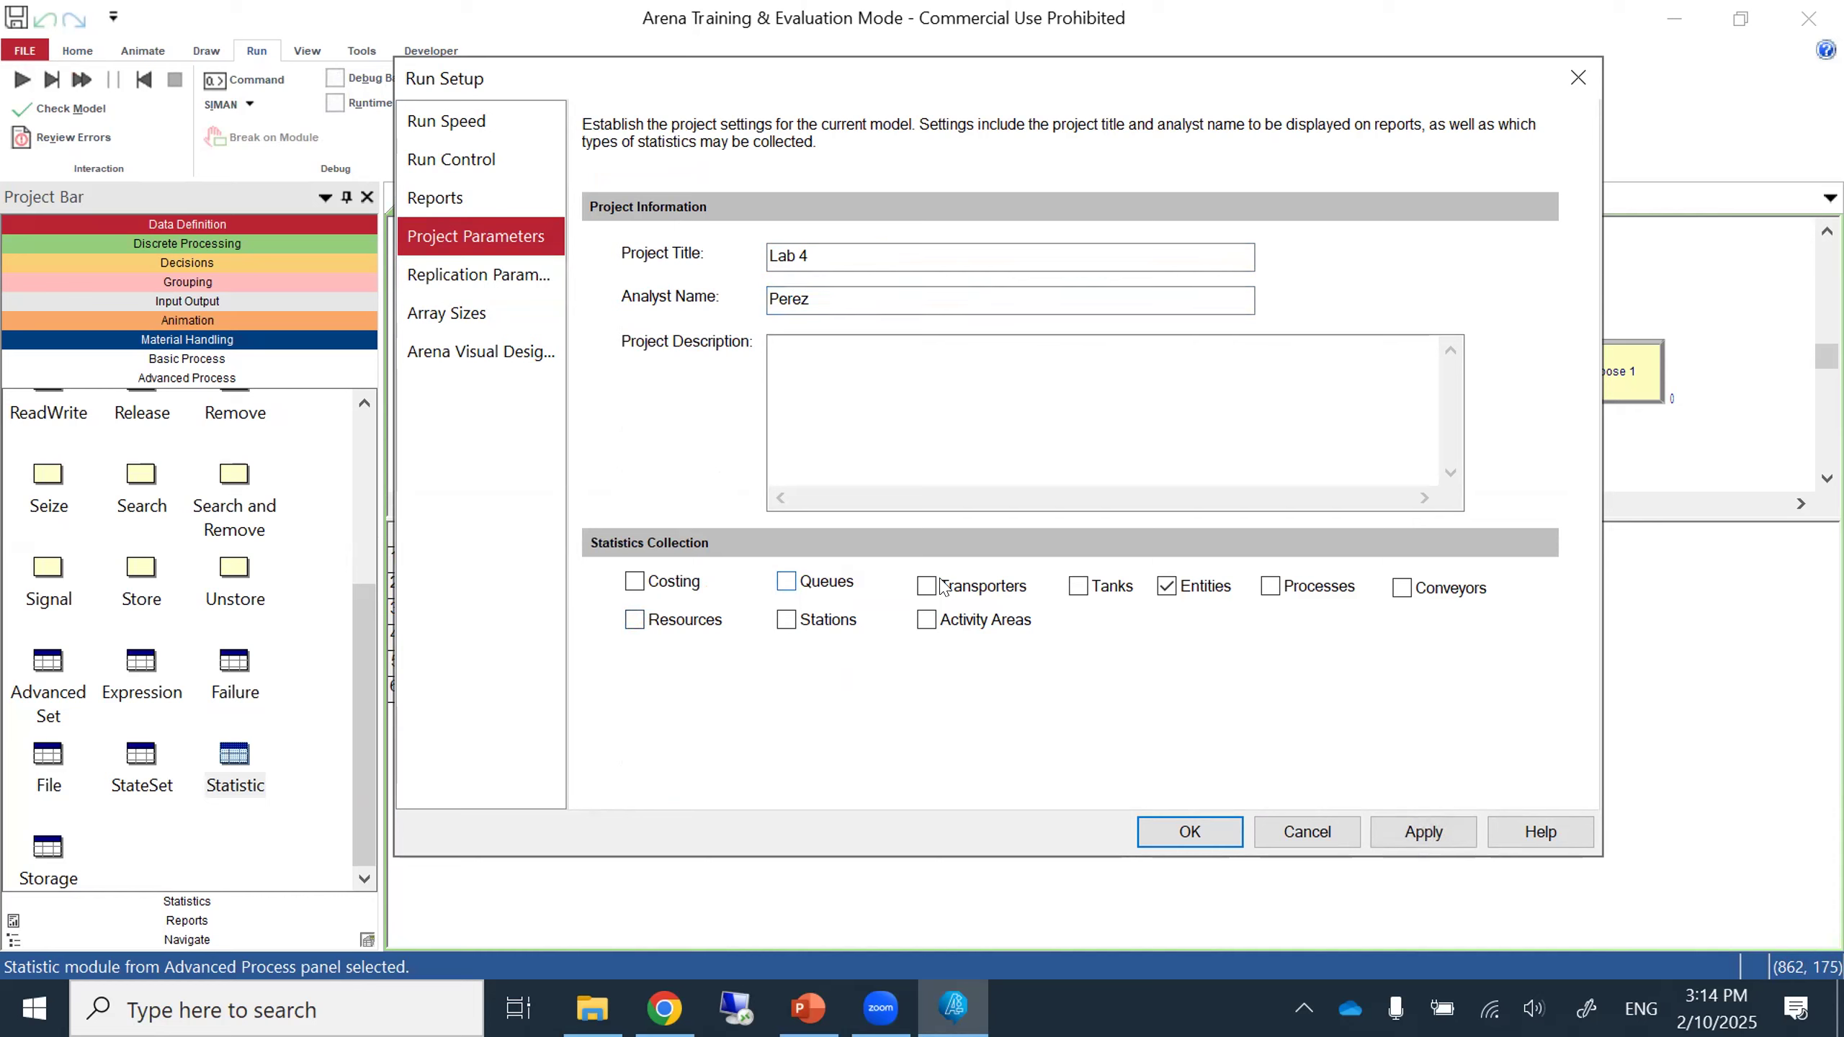
{"action": "left_click", "coordinate": [1169, 586]}
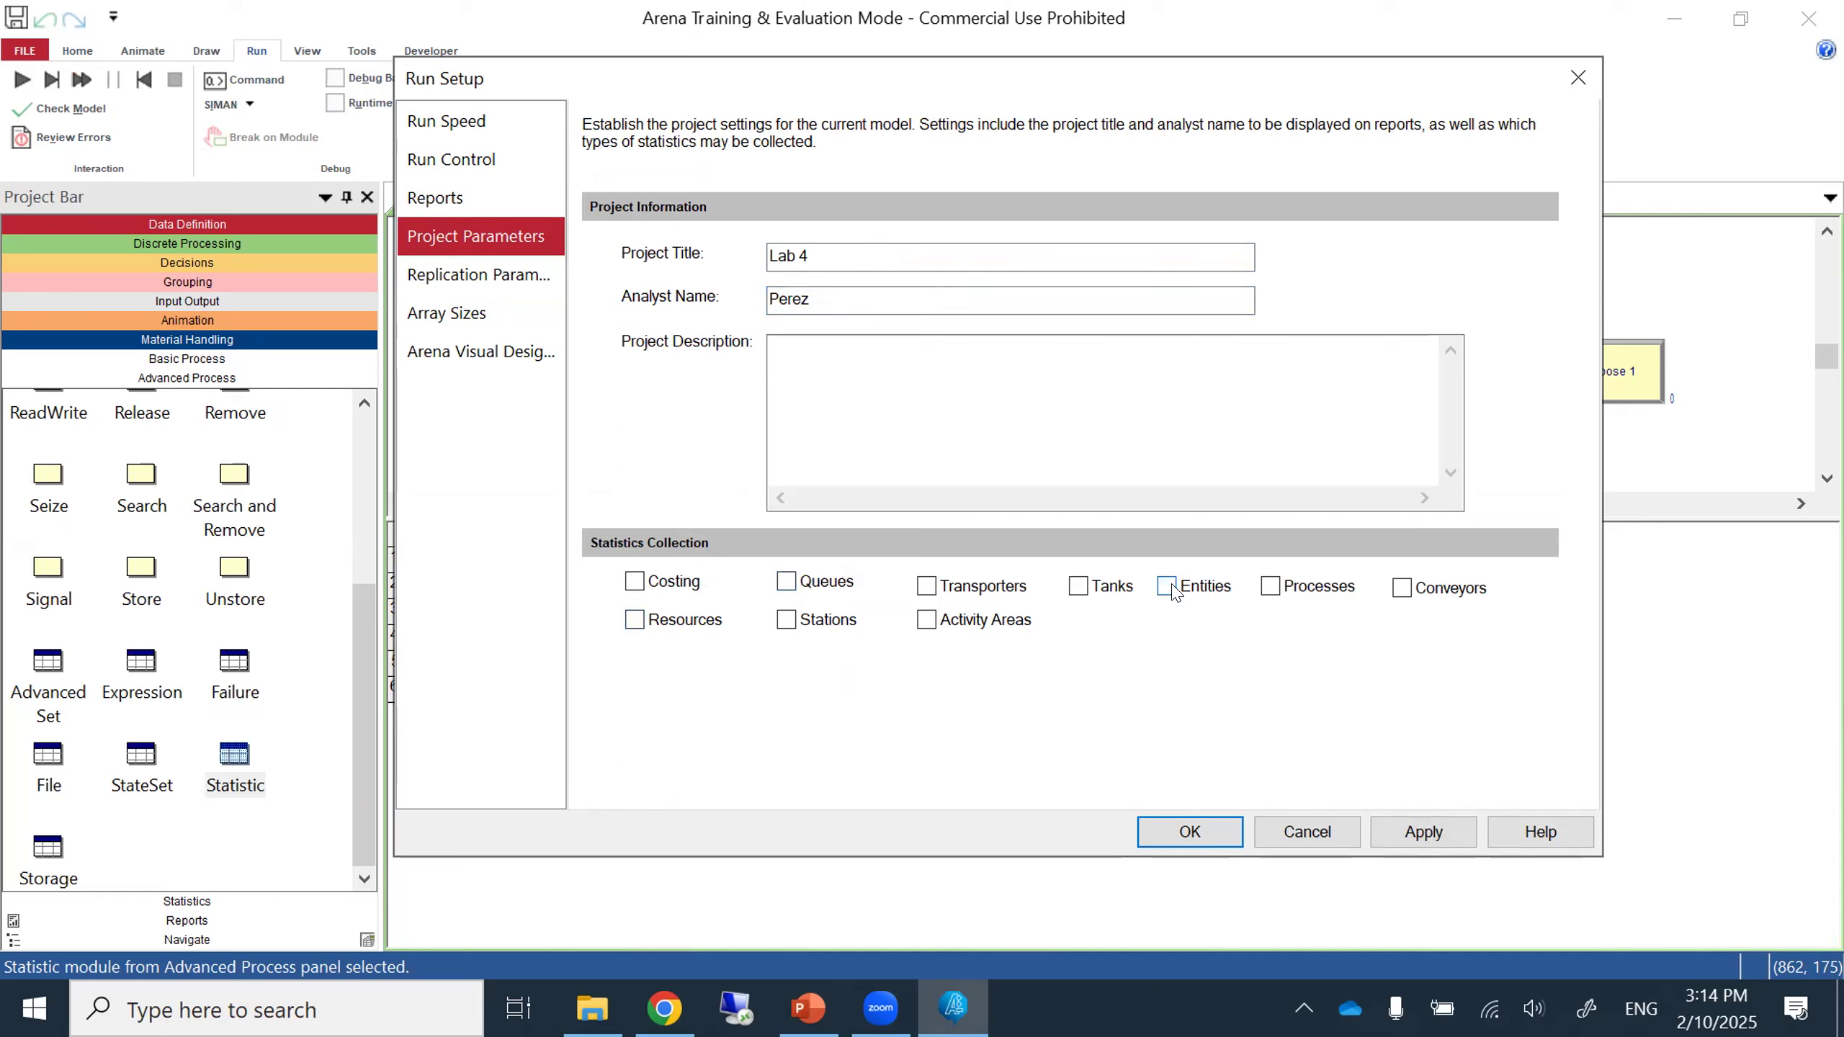
{"action": "left_click", "coordinate": [1449, 845]}
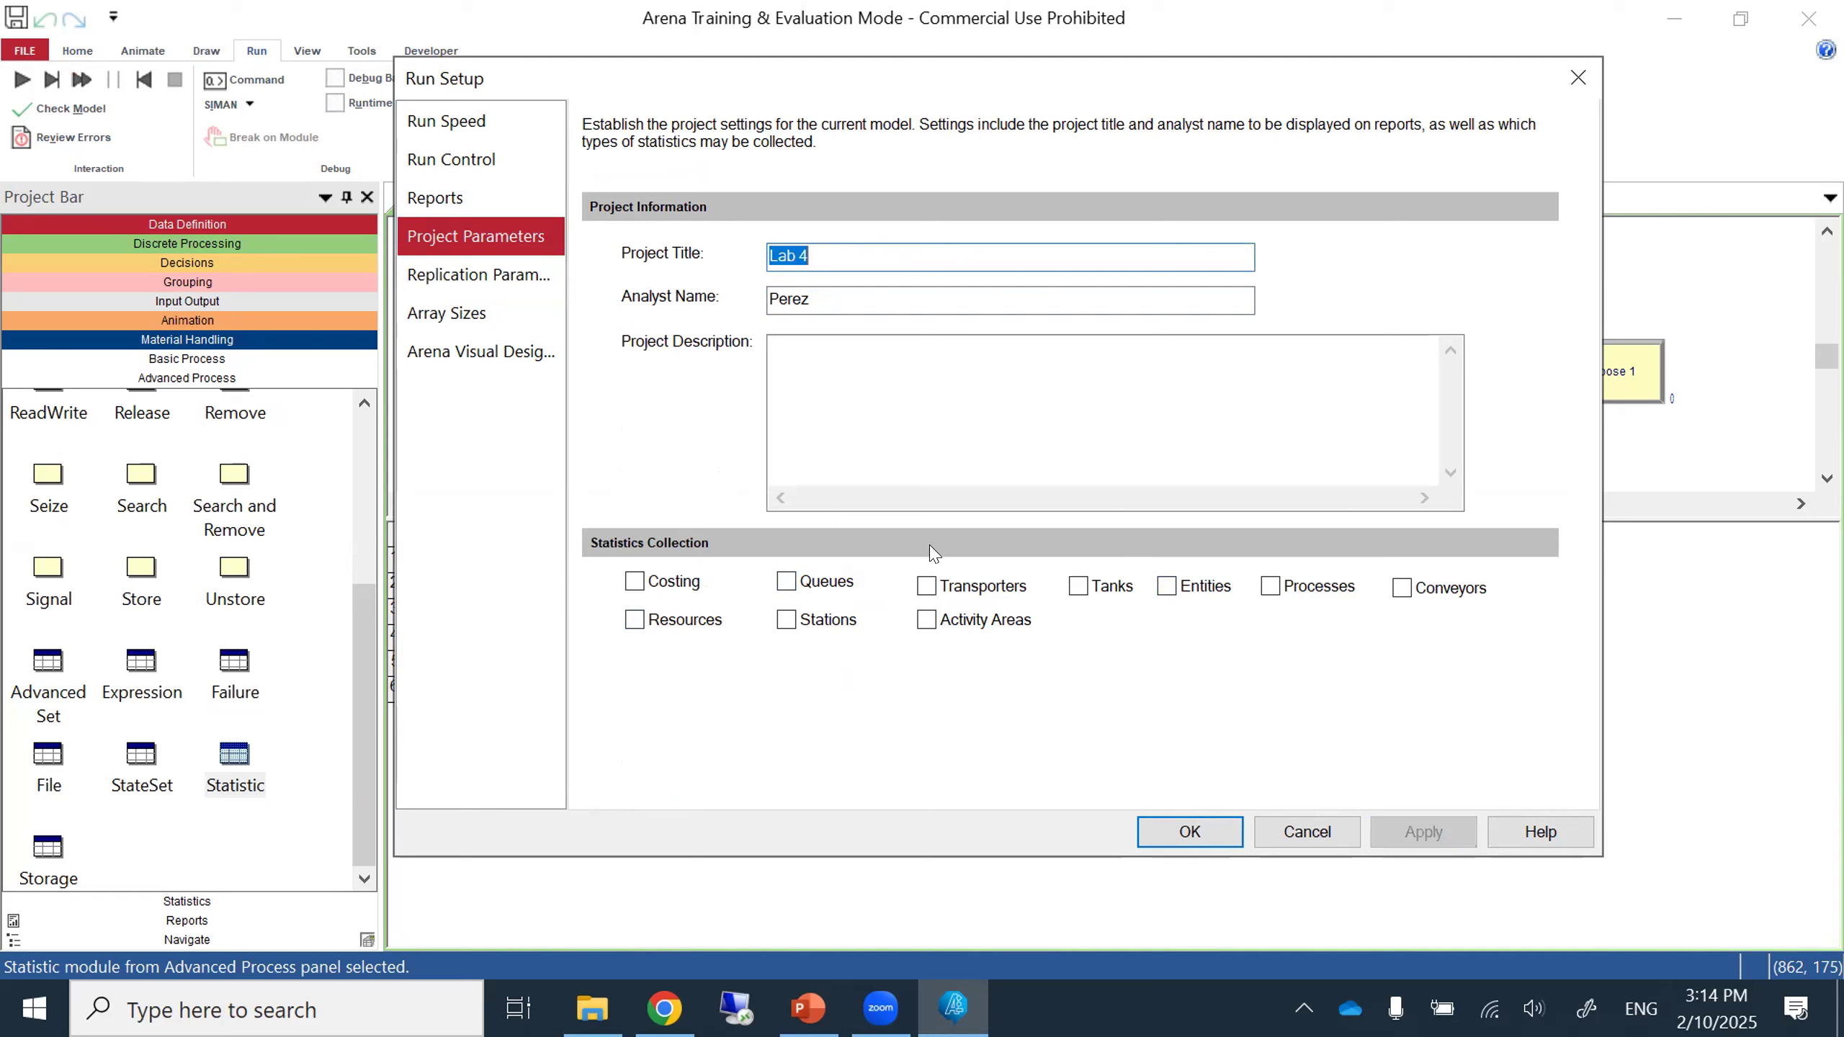
- Set the default report to SIMAN Summary Report in the run setup's report settings and apply it
{"action": "left_click", "coordinate": [471, 206]}
{"action": "left_click", "coordinate": [964, 370]}
{"action": "left_click", "coordinate": [1180, 363]}
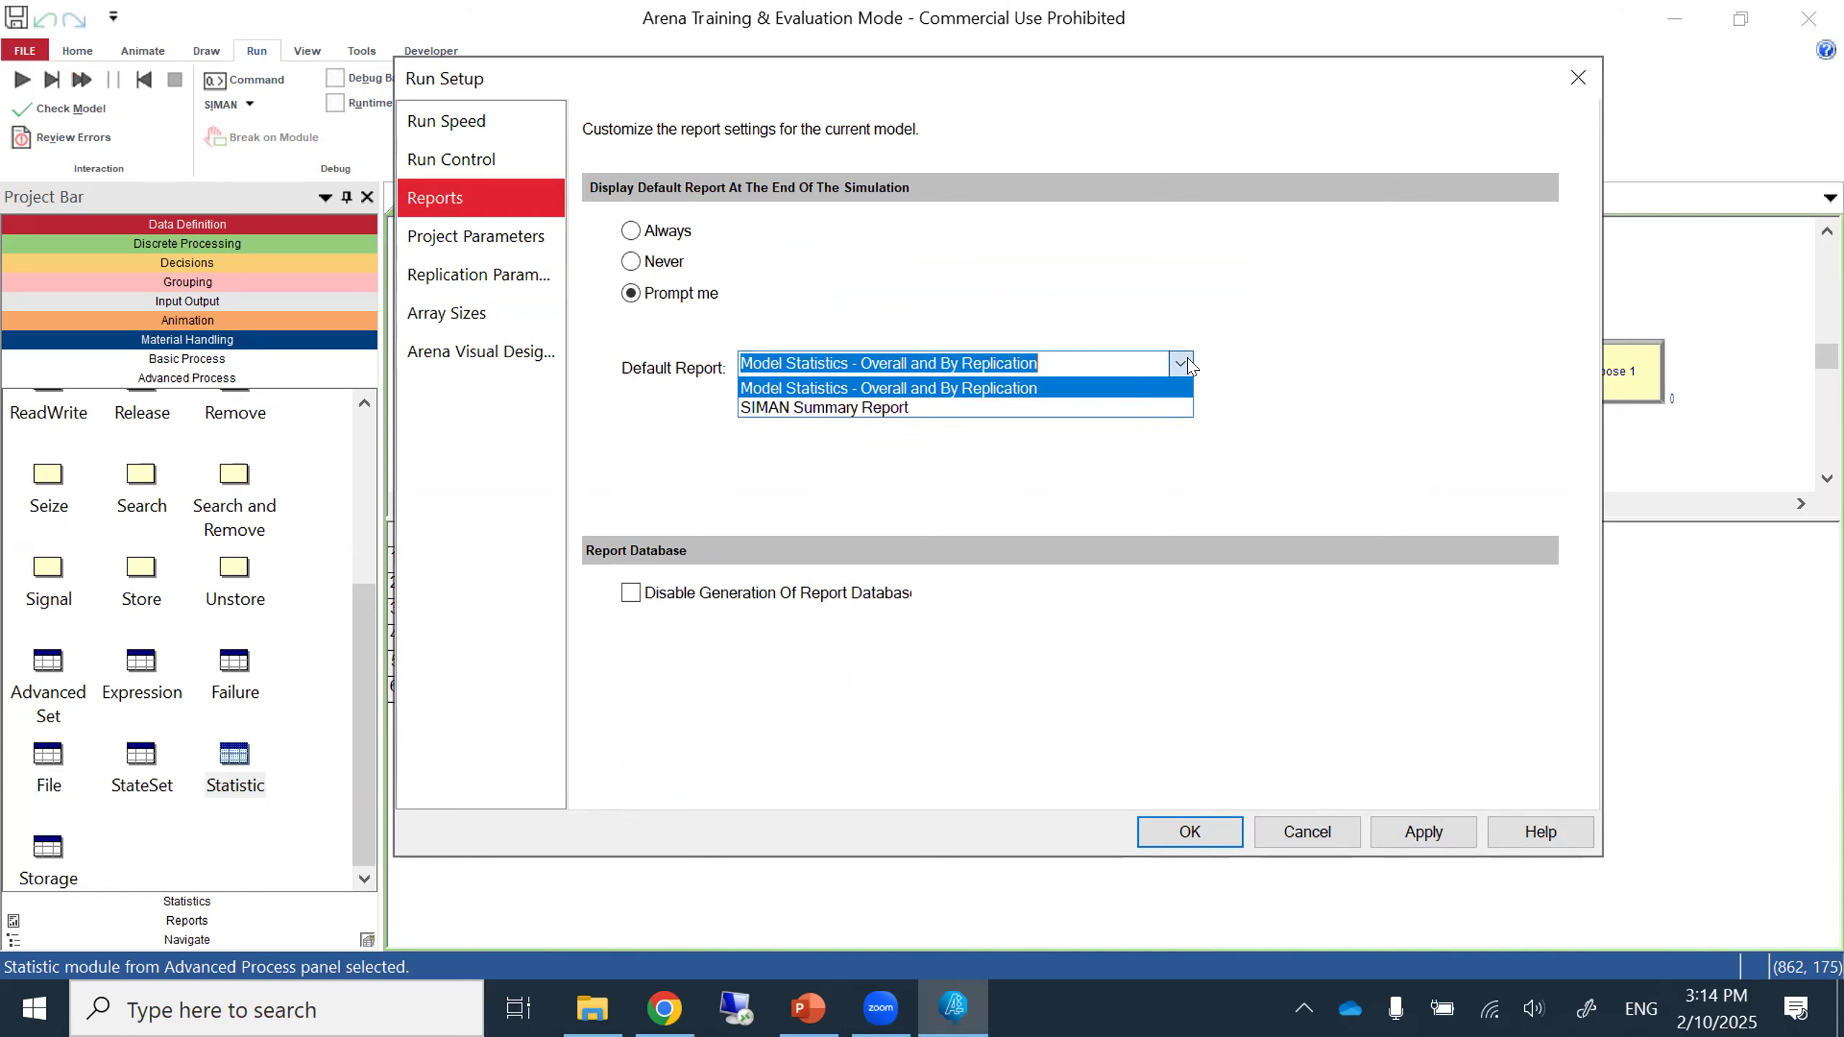
{"action": "left_click", "coordinate": [1140, 408]}
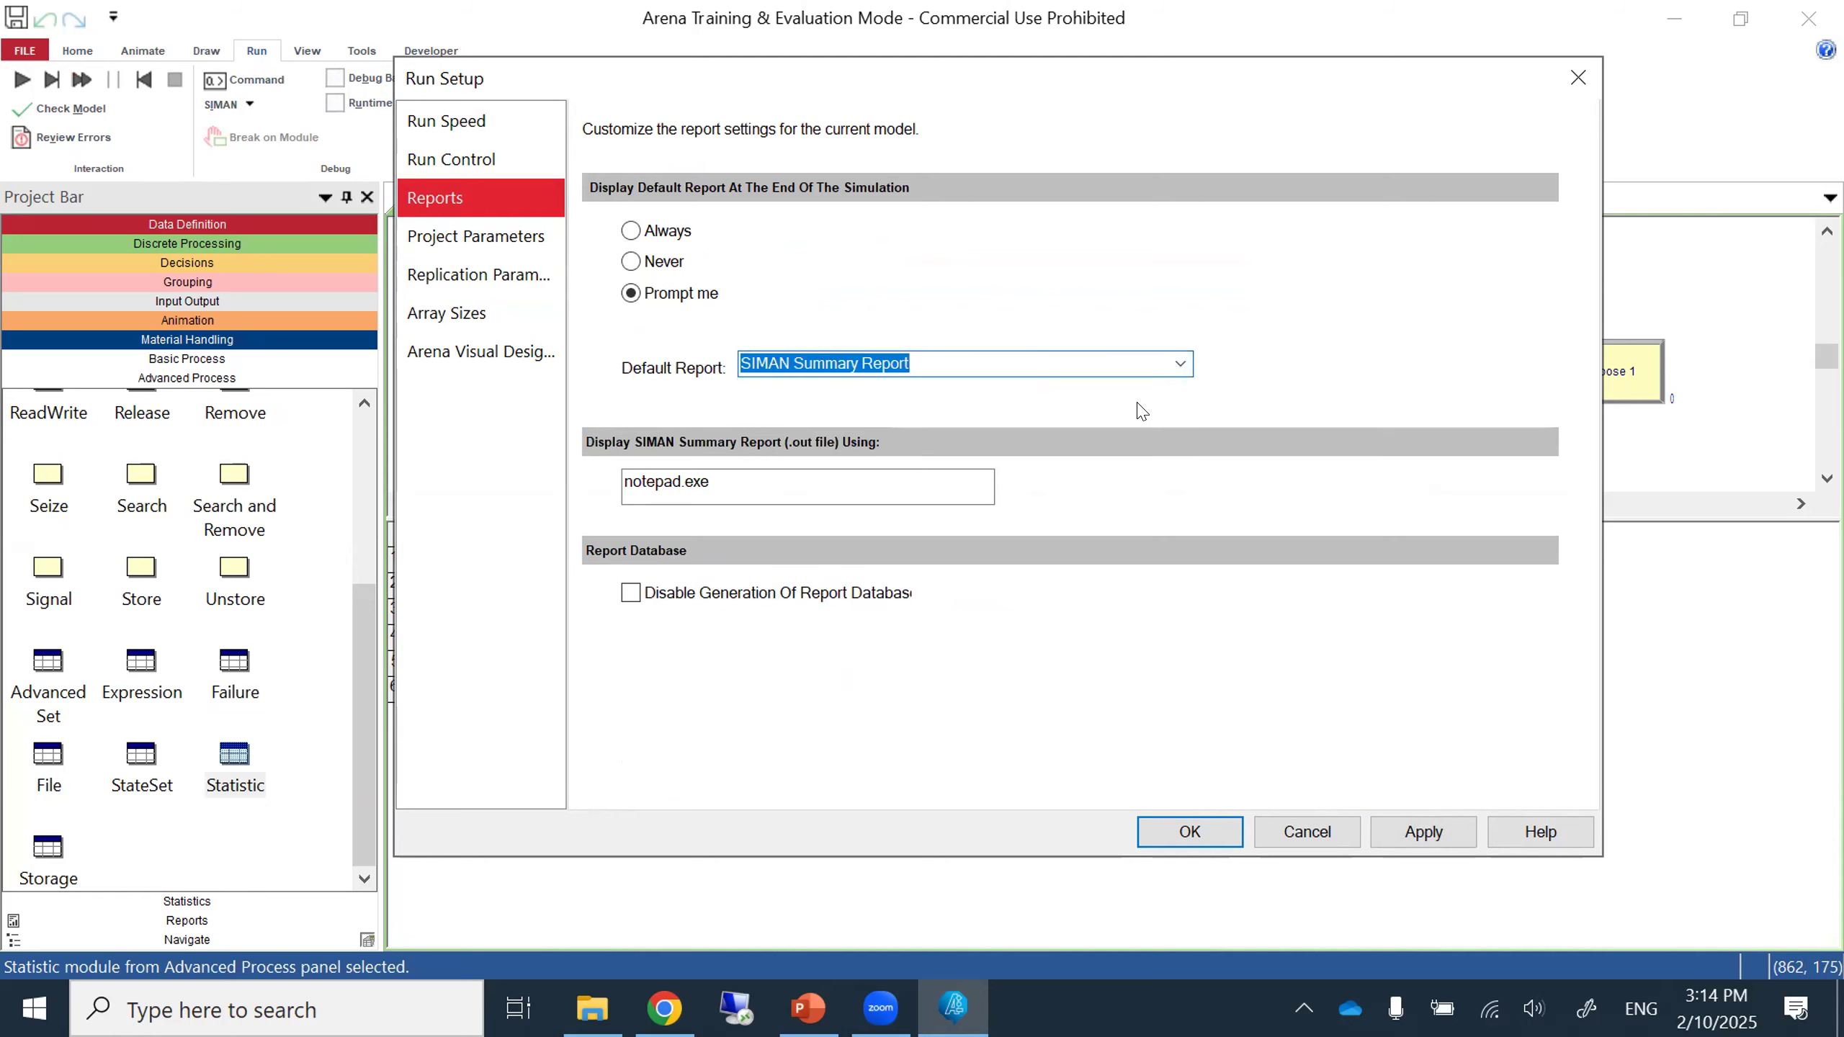
{"action": "left_click", "coordinate": [1424, 831]}
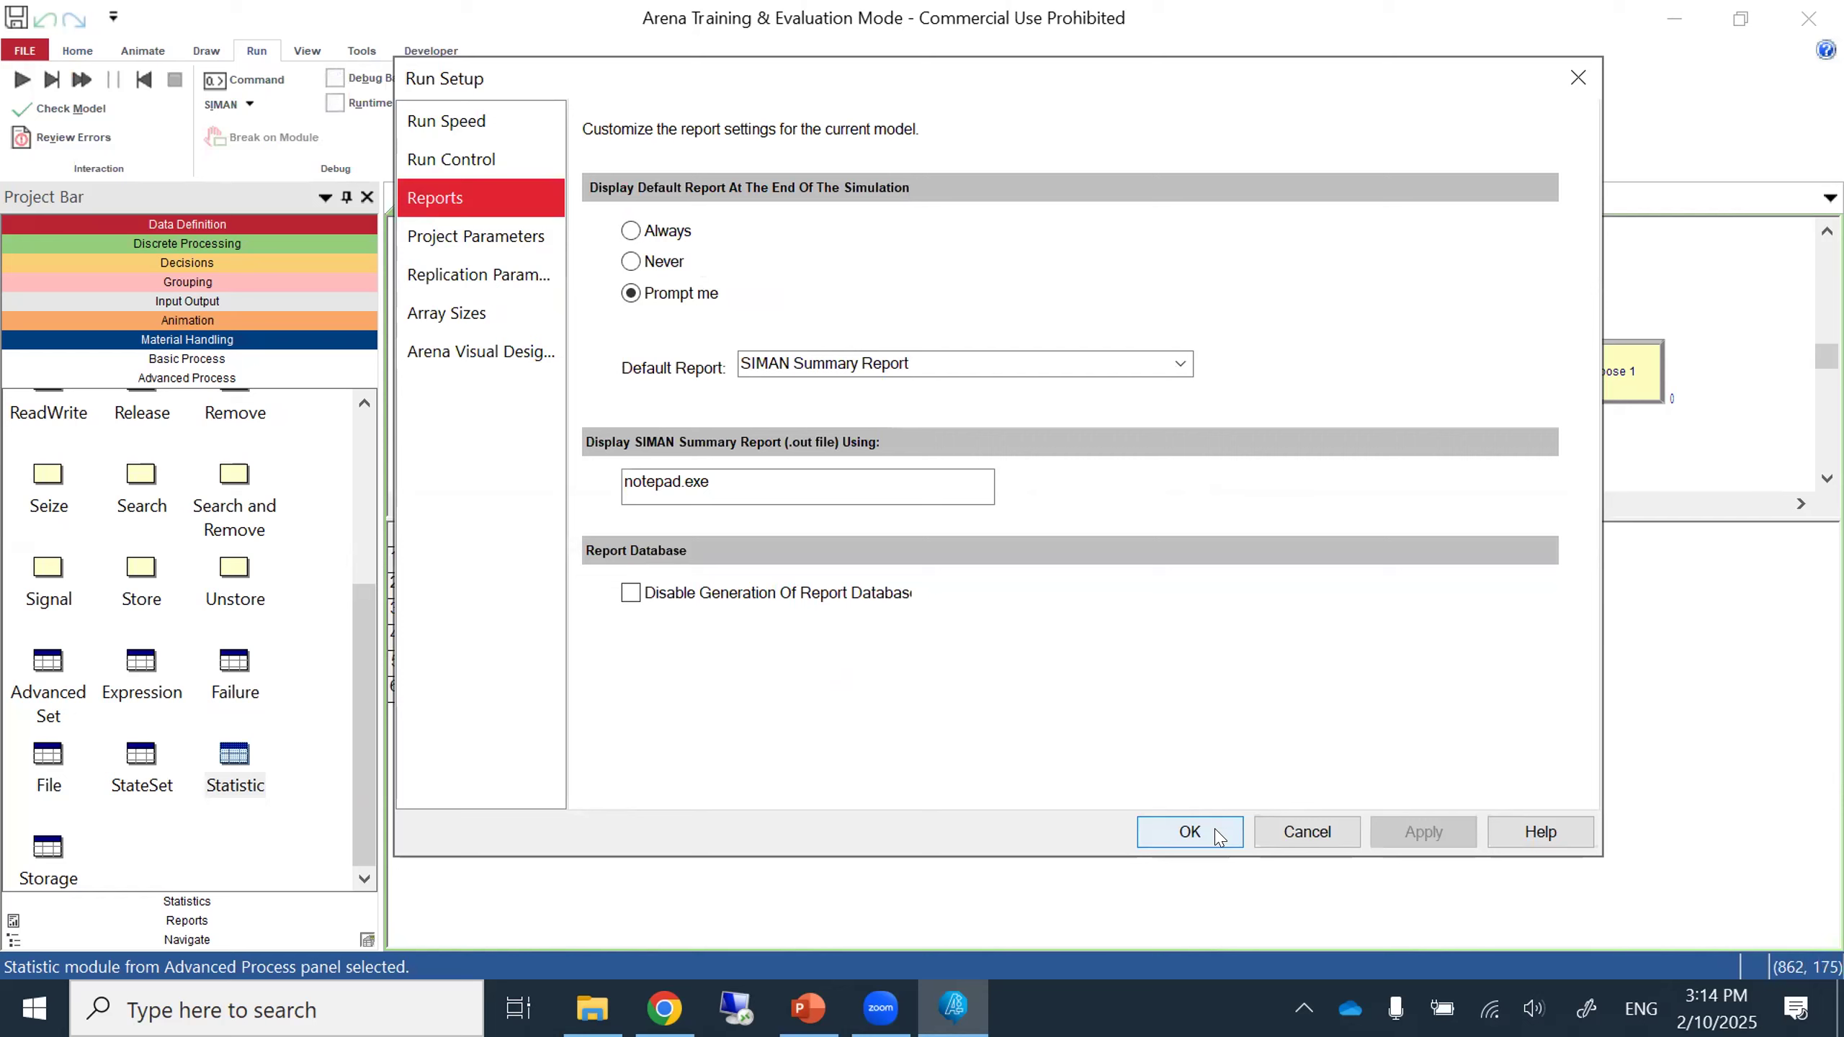
- Review the replication, project and report settings, then apply them and close the run setup
{"action": "left_click", "coordinate": [480, 280]}
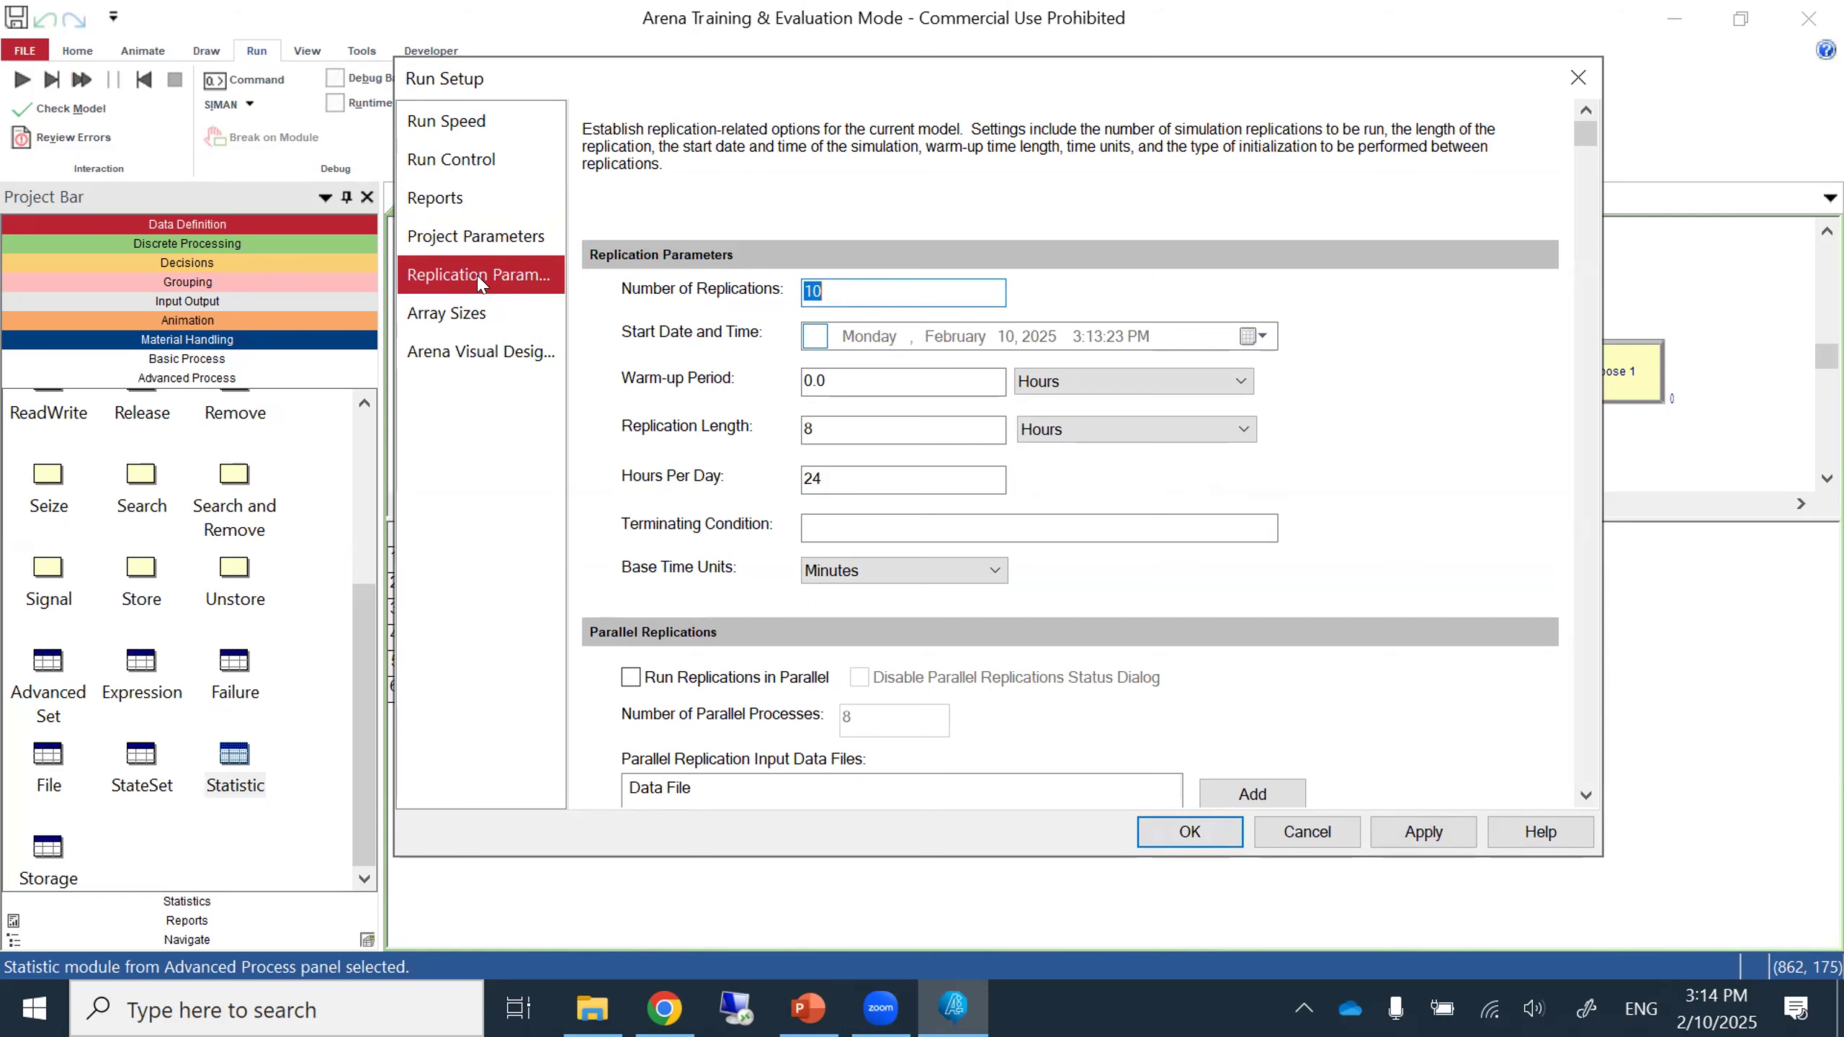
{"action": "left_click", "coordinate": [479, 239]}
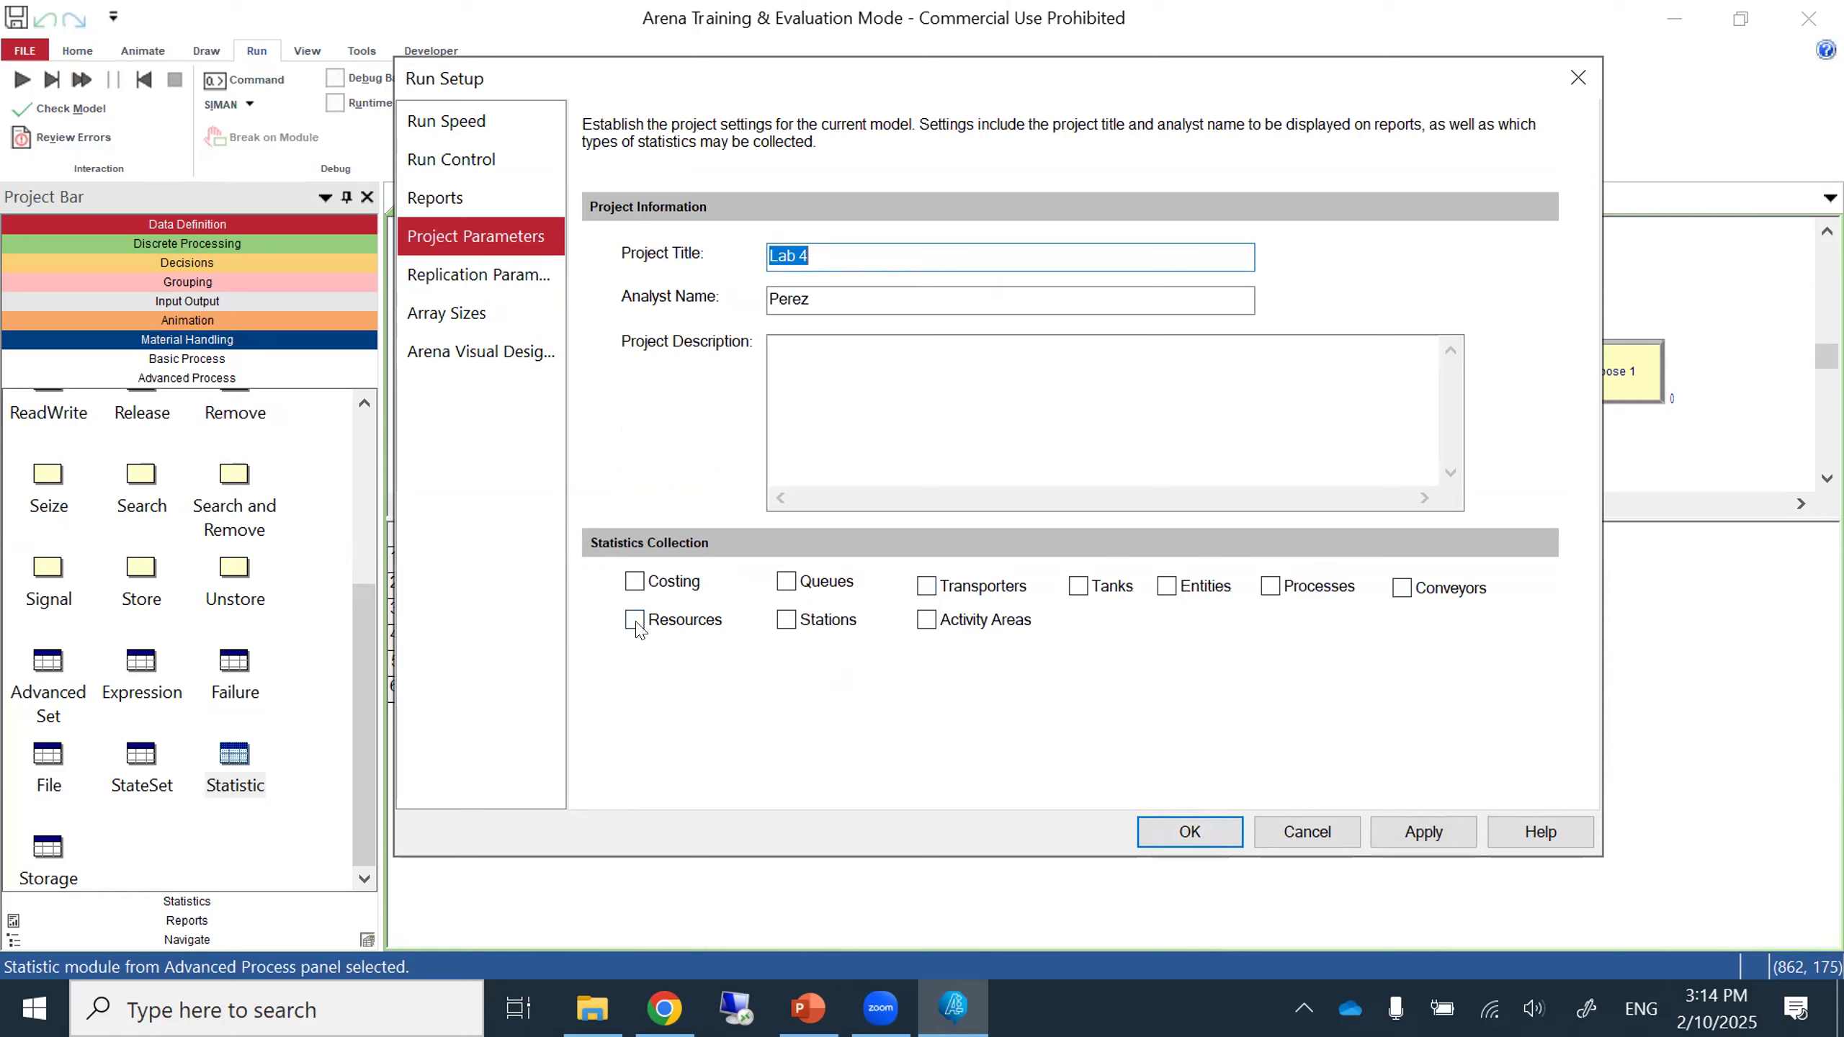
{"action": "left_click", "coordinate": [468, 195]}
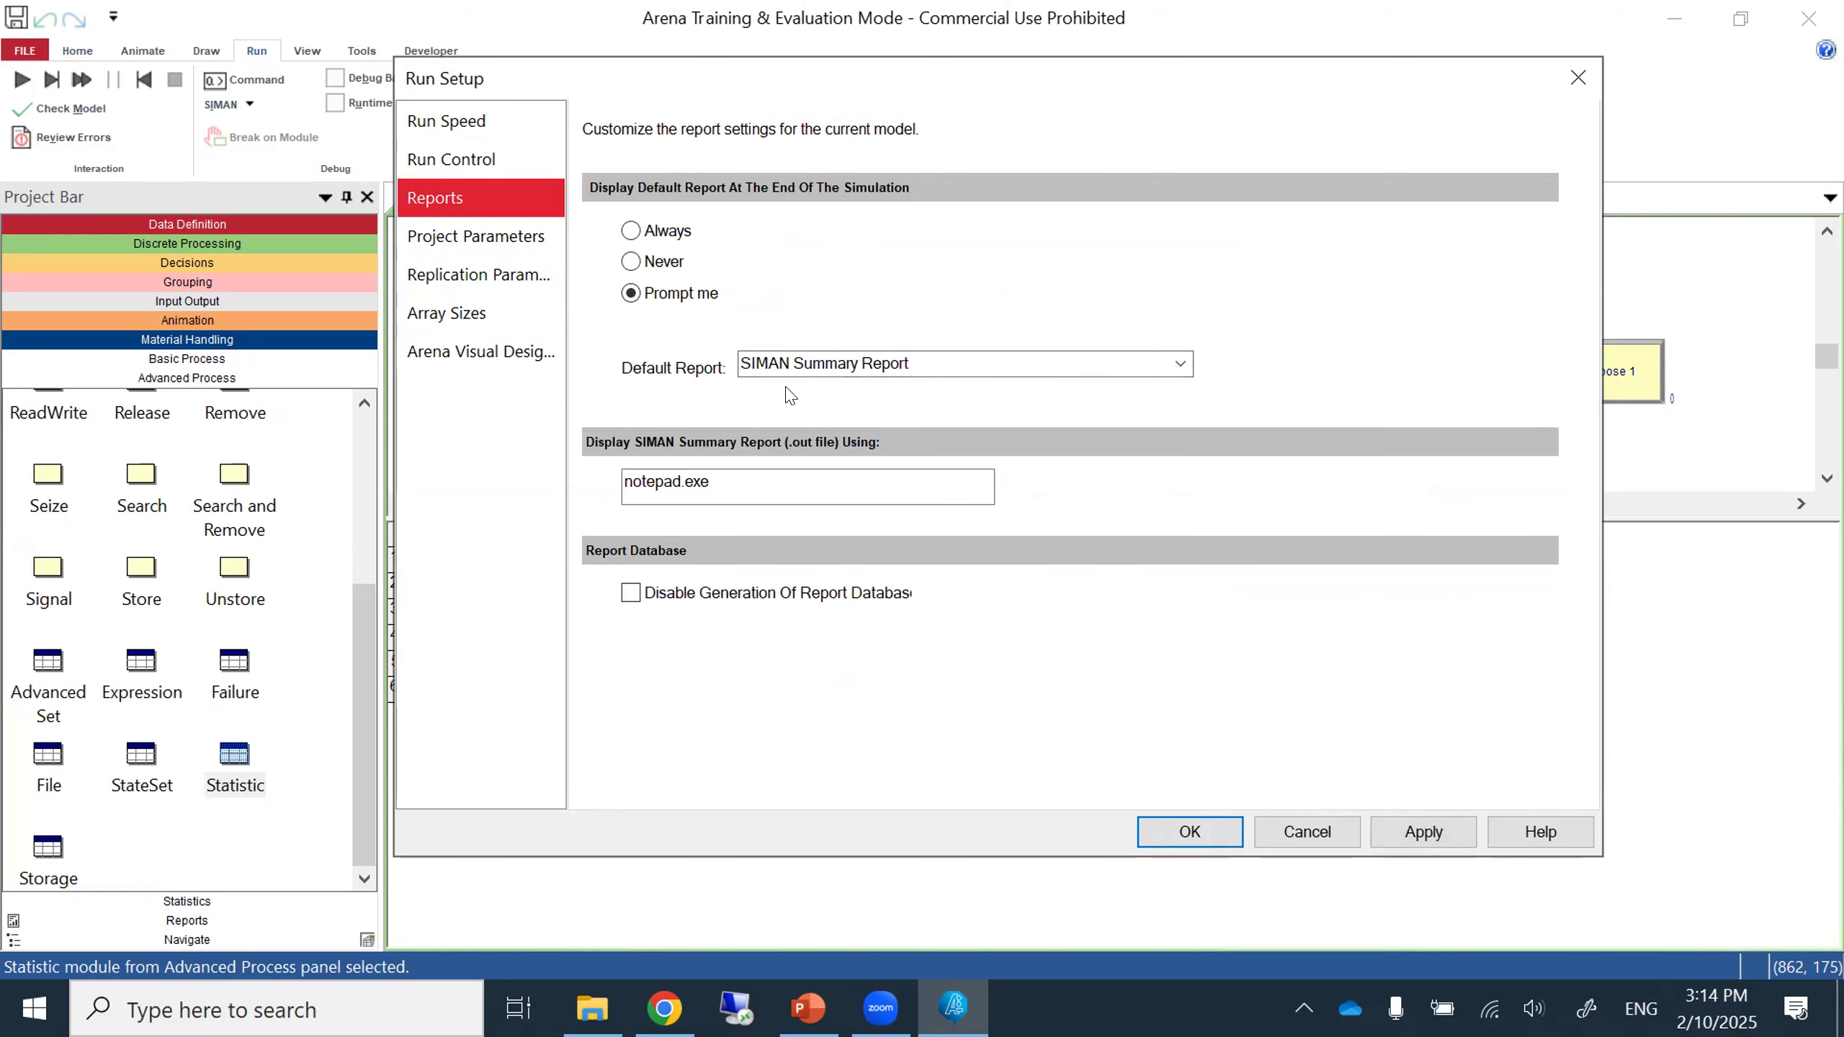
{"action": "left_click", "coordinate": [1415, 832]}
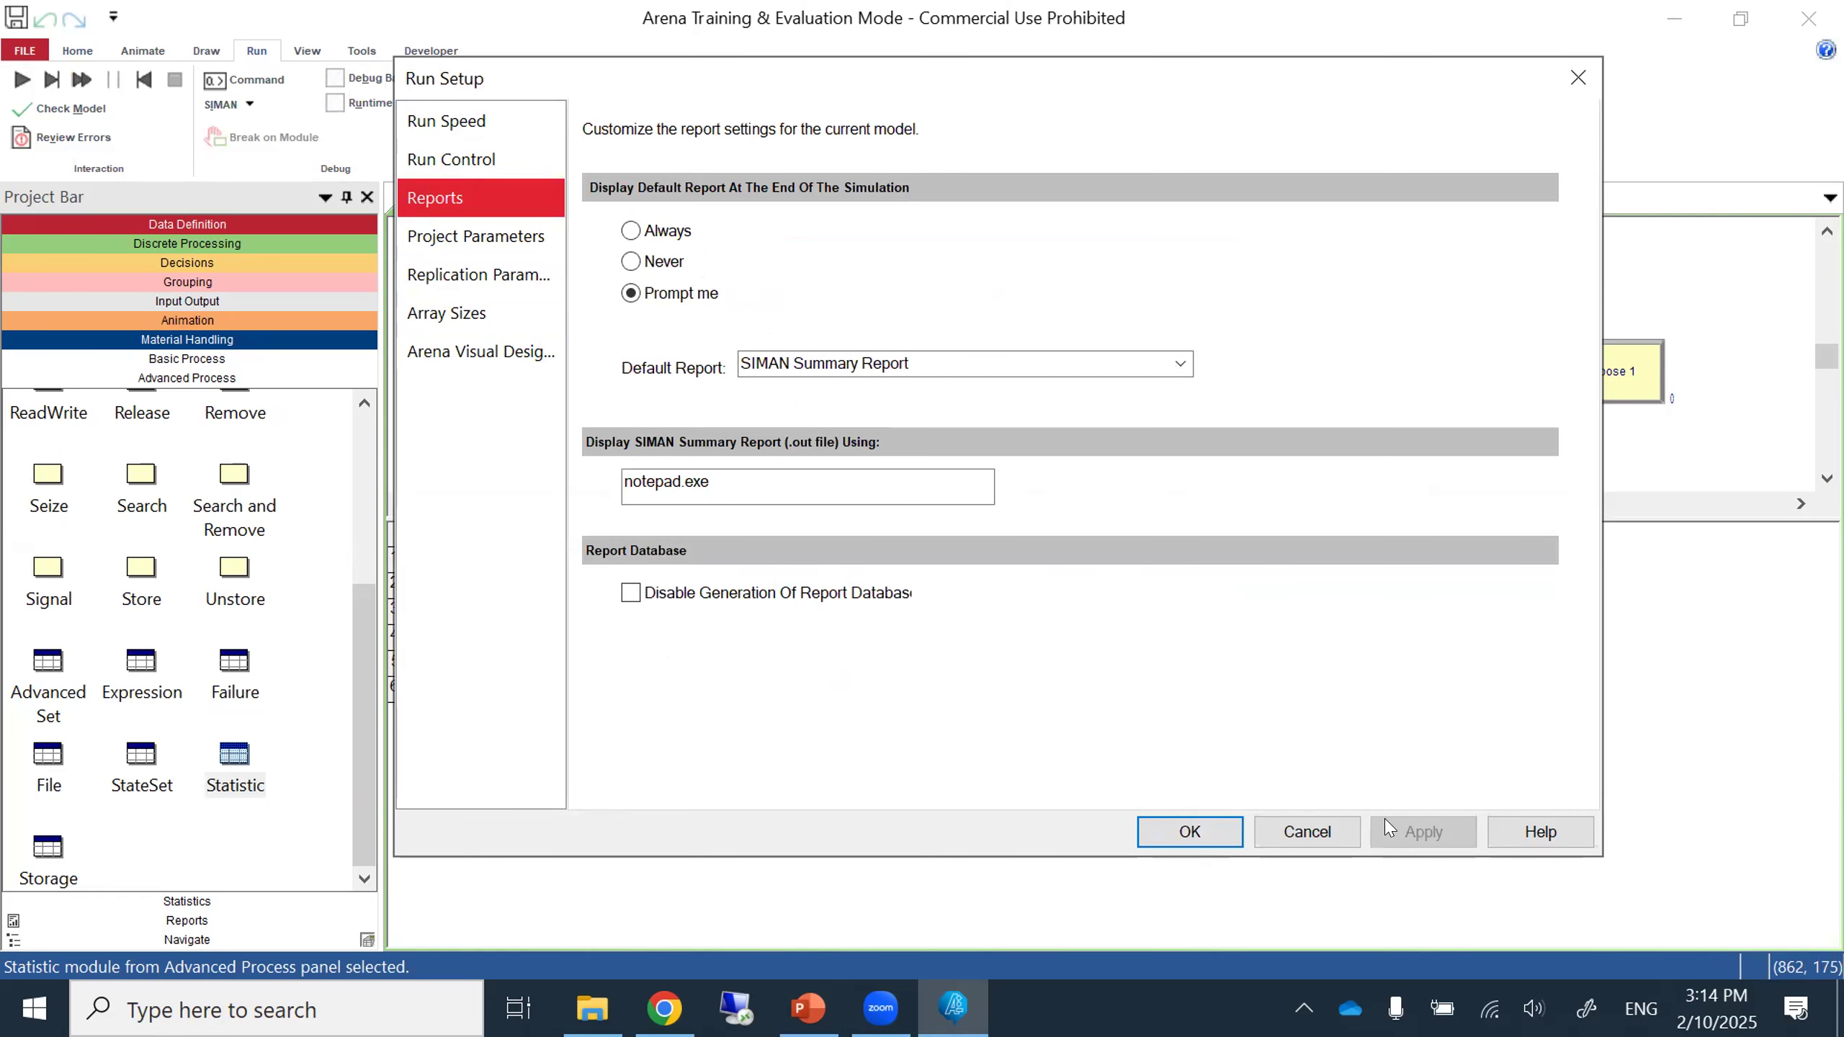
{"action": "left_click", "coordinate": [1190, 832]}
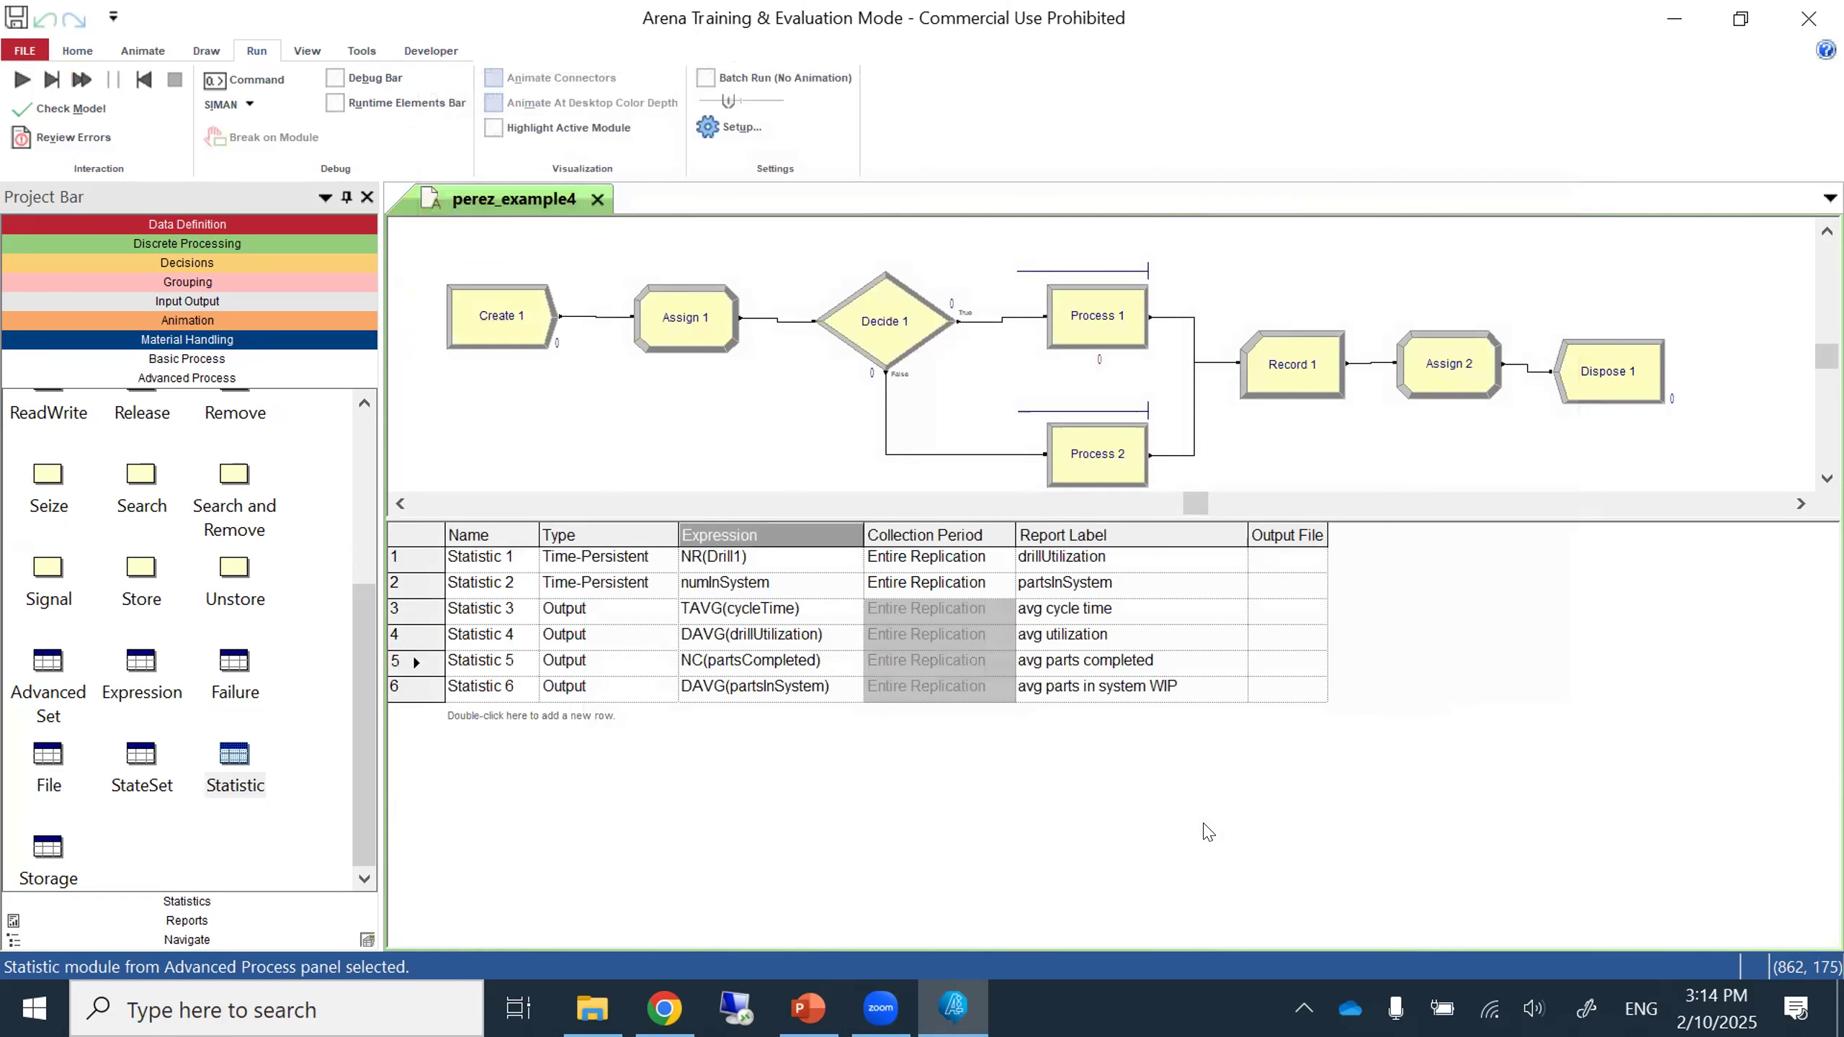
- Enlarge the flowchart view to show both process modules, then recheck the replication parameters in the run setup and confirm them
{"action": "left_click_drag", "start_coordinate": [1279, 512], "coordinate": [1234, 623]}
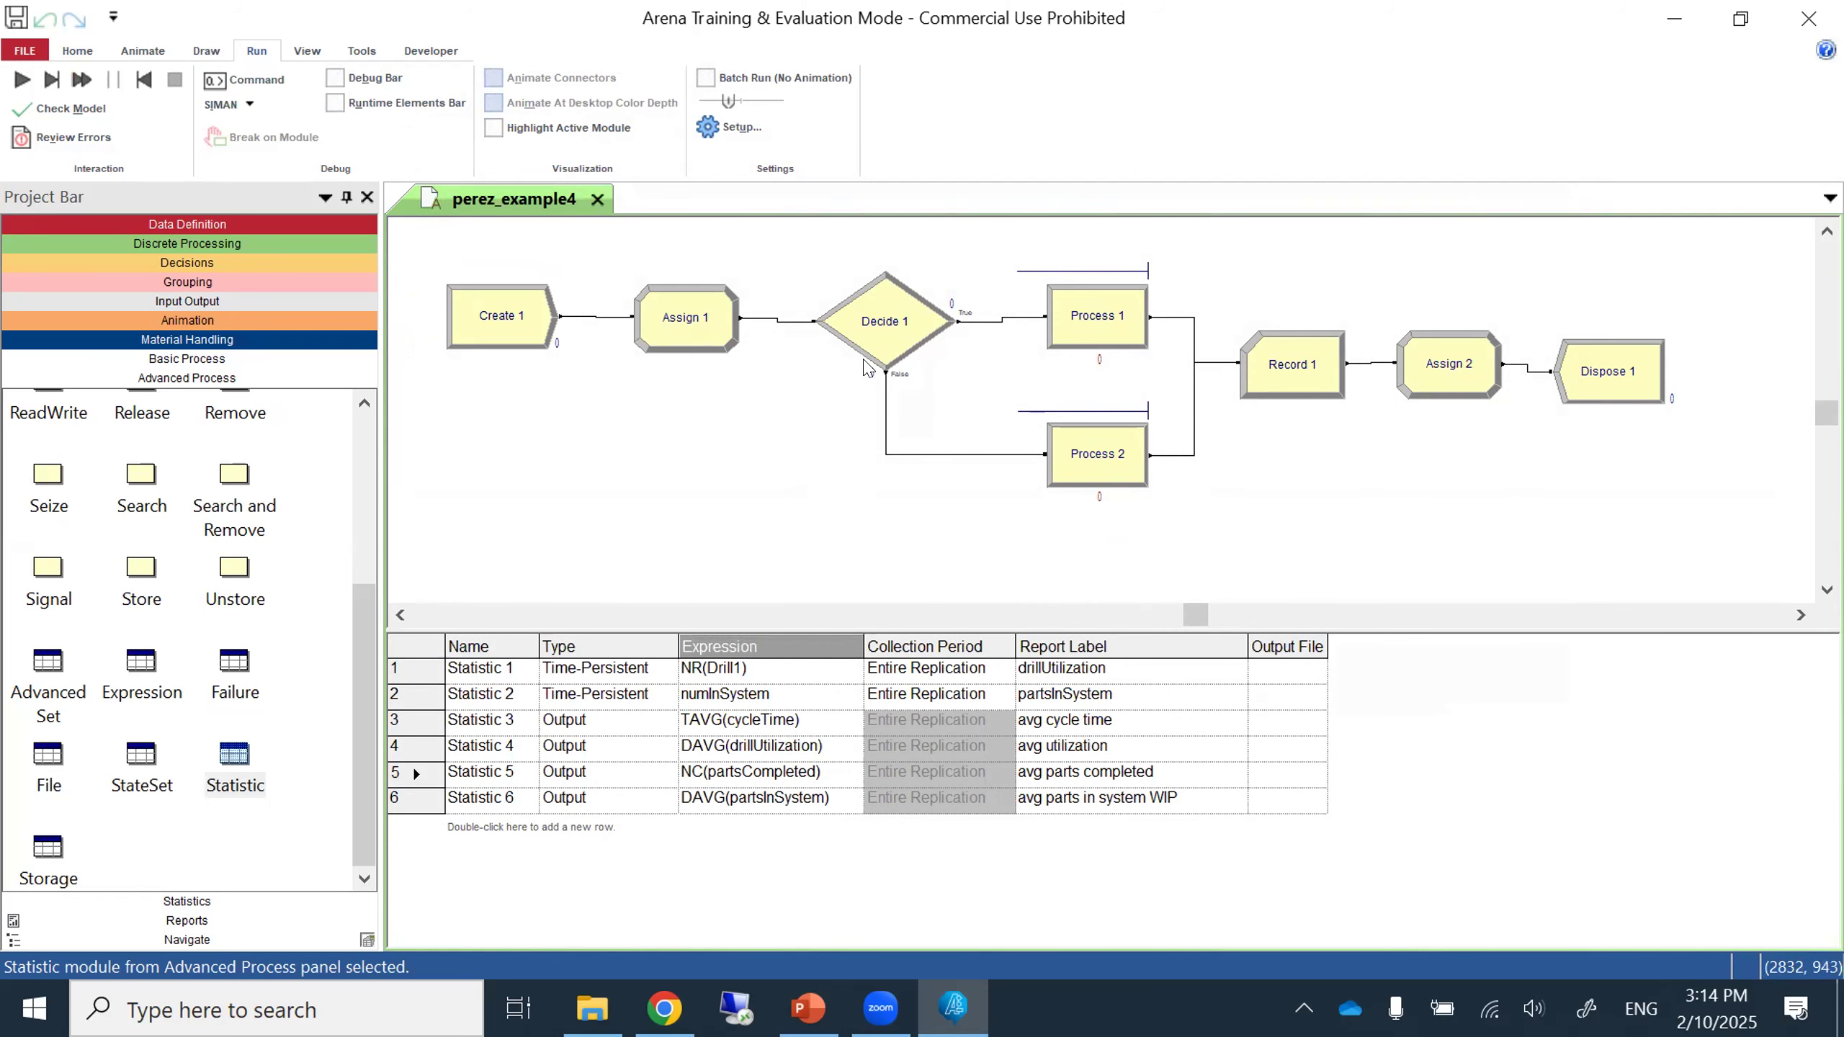
{"action": "left_click", "coordinate": [728, 126]}
{"action": "left_click", "coordinate": [477, 236]}
{"action": "left_click", "coordinate": [465, 273]}
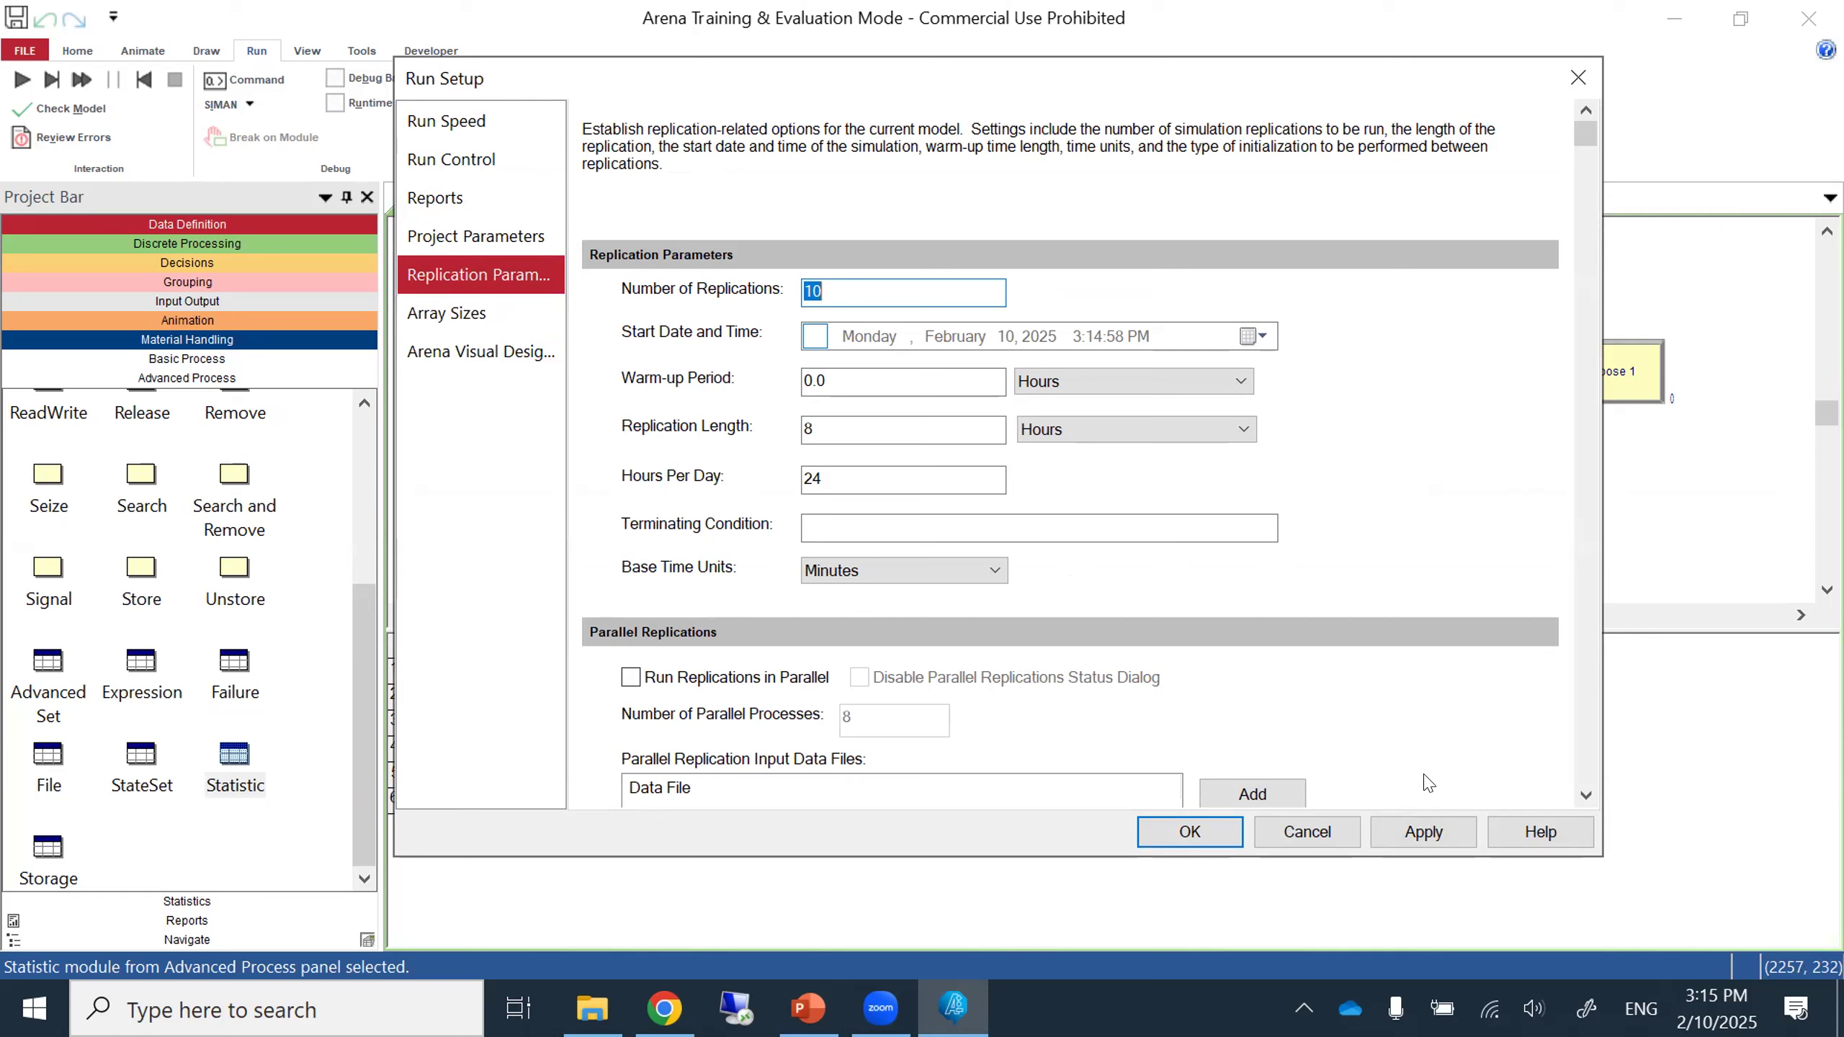
{"action": "left_click", "coordinate": [1415, 830]}
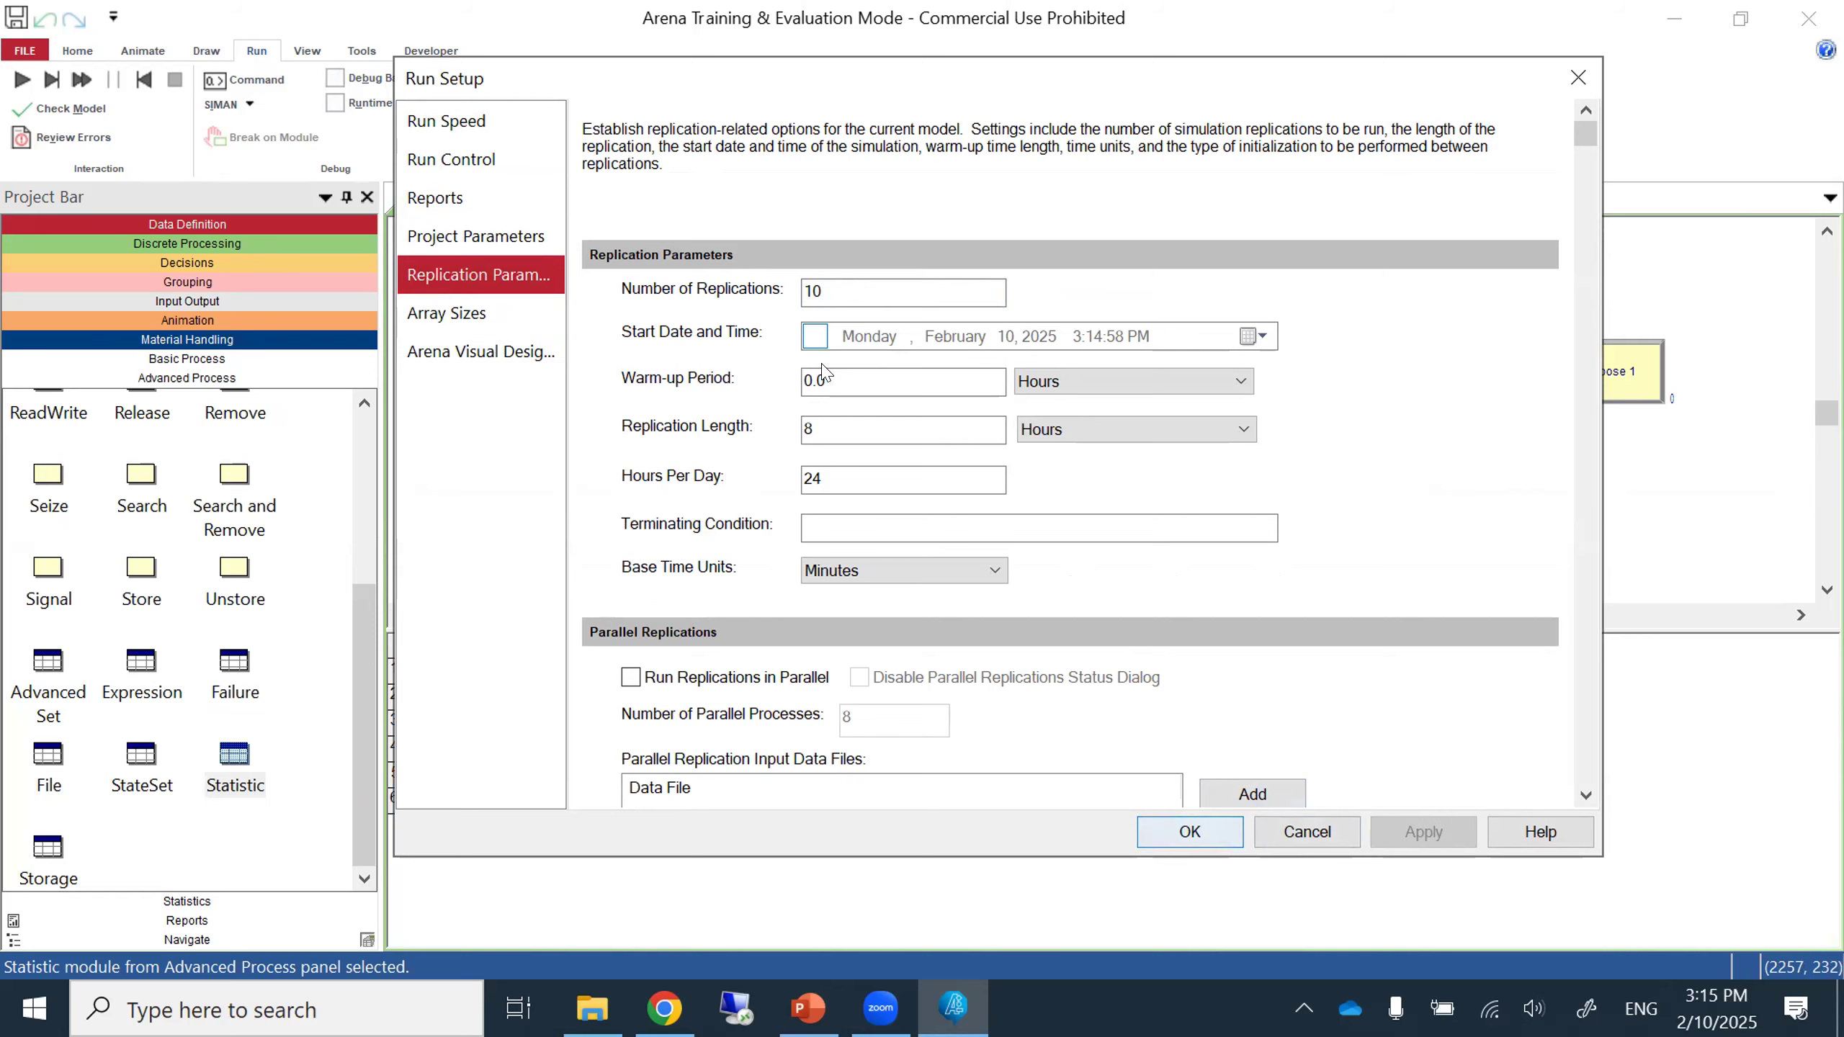
{"action": "left_click", "coordinate": [1150, 833]}
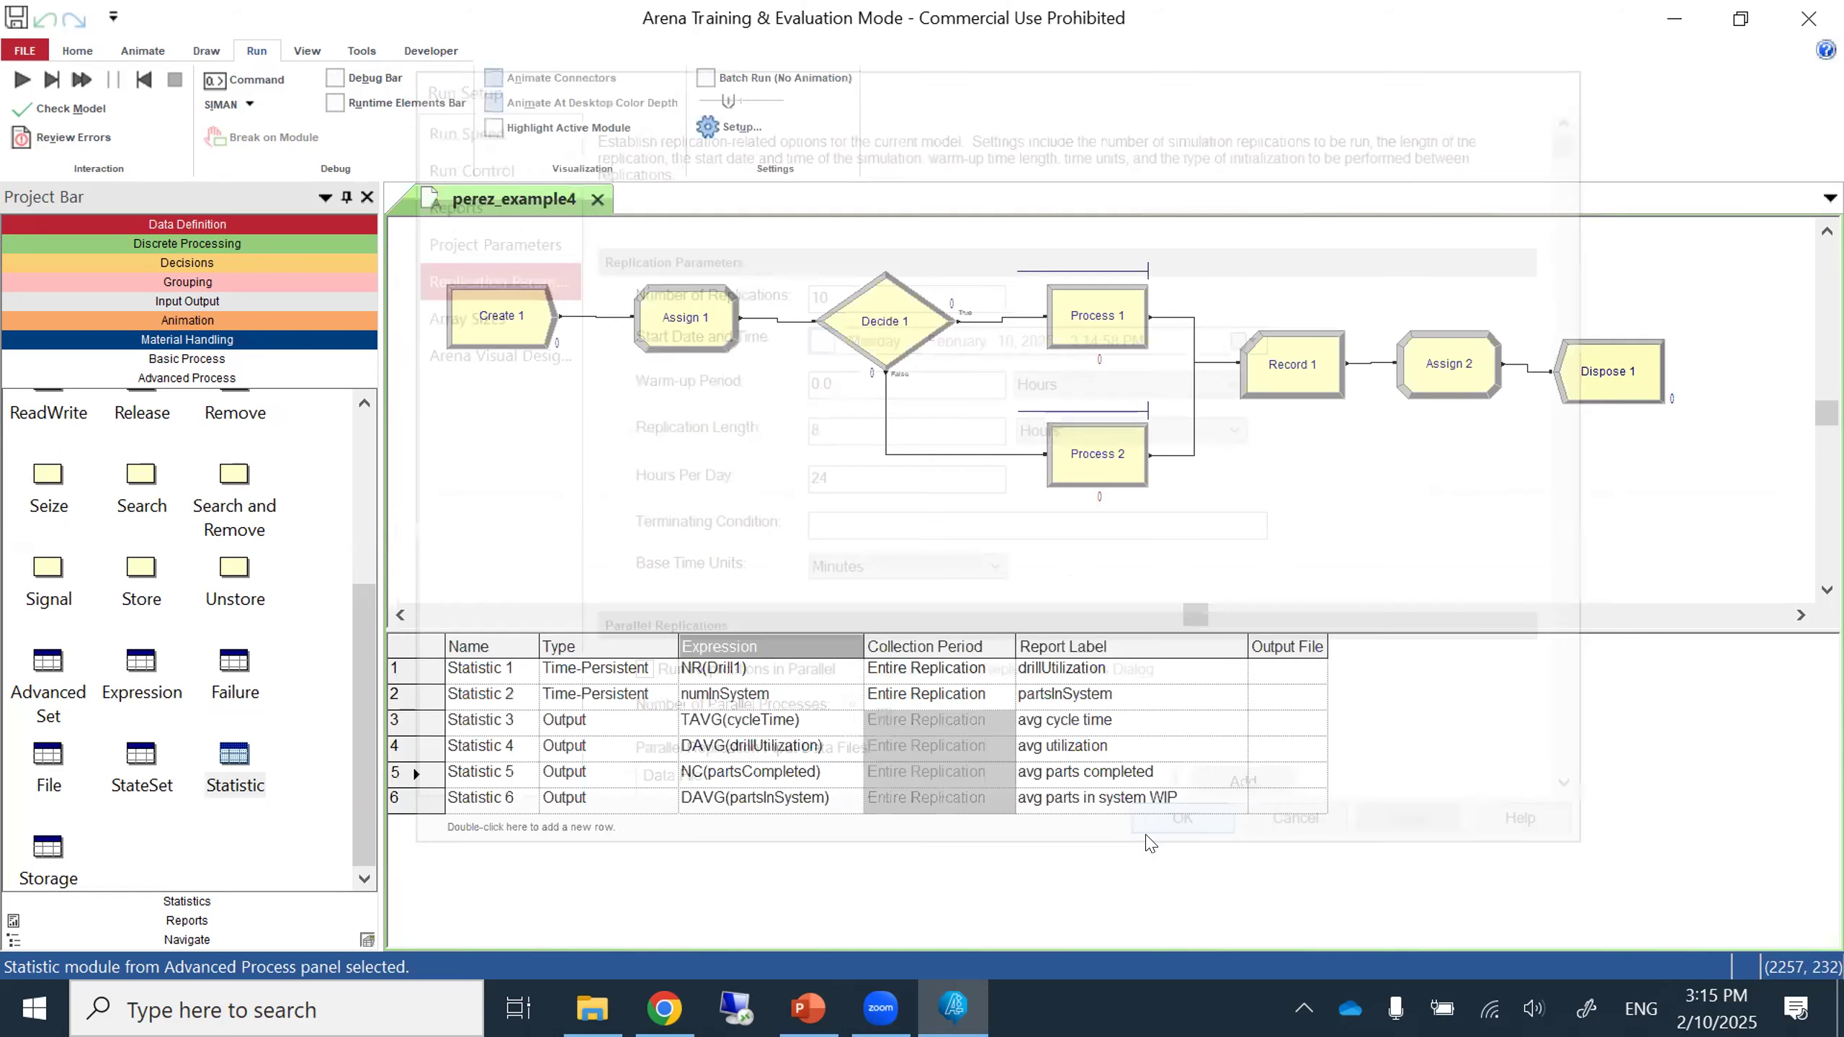
- Check the Dispose 1 module's settings, then start the simulation with animation and stop the run
{"action": "double_click", "coordinate": [1635, 380]}
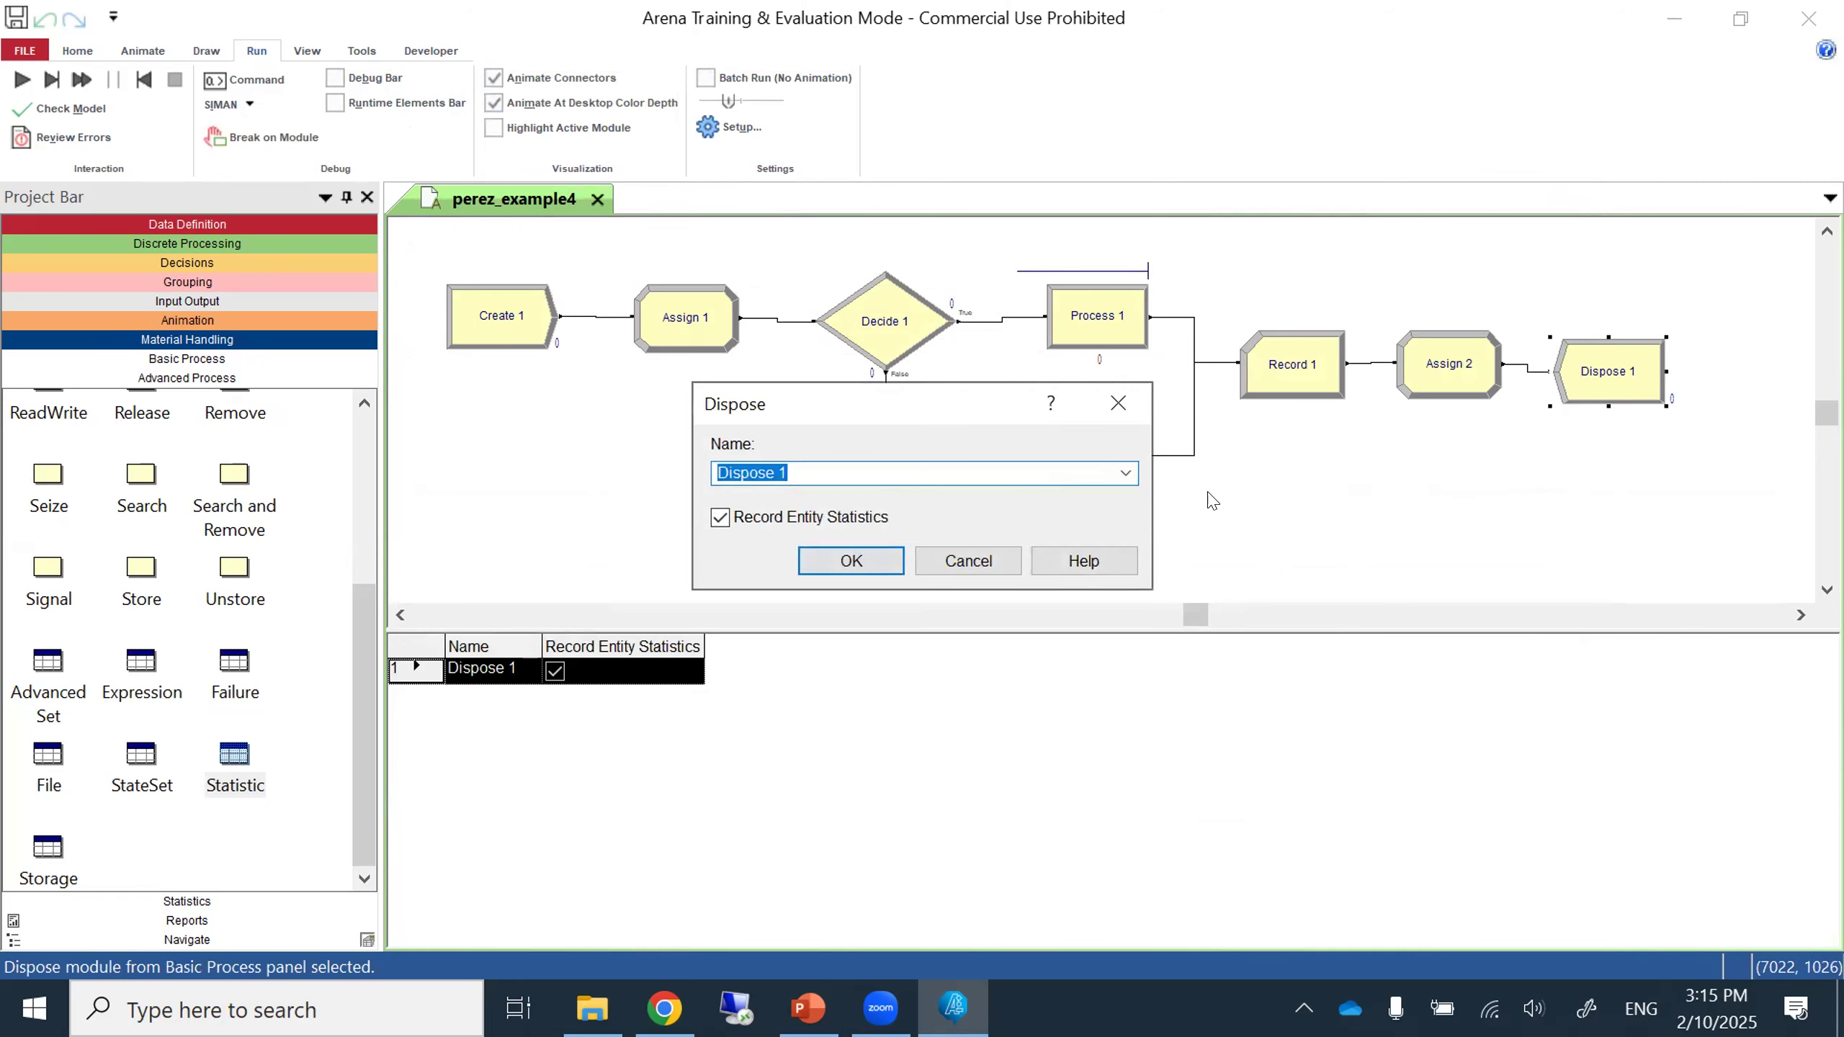
{"action": "left_click", "coordinate": [851, 561]}
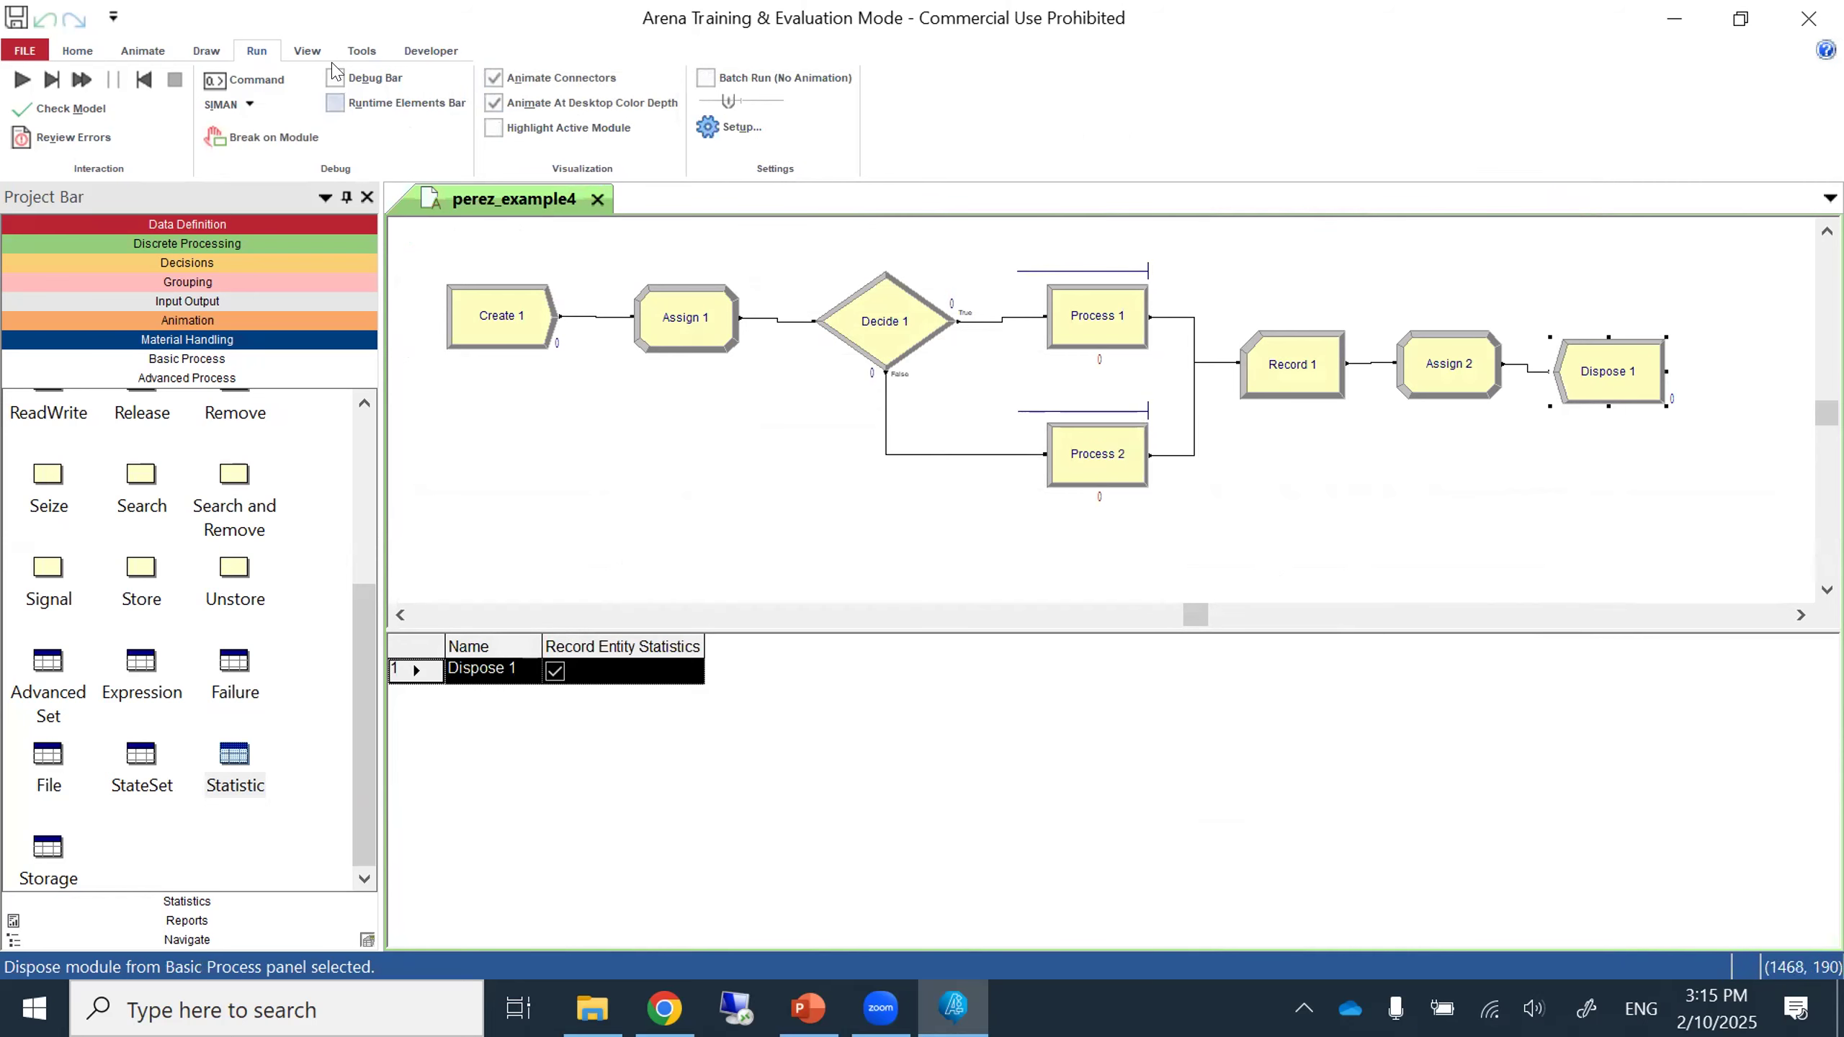
{"action": "left_click", "coordinate": [18, 78]}
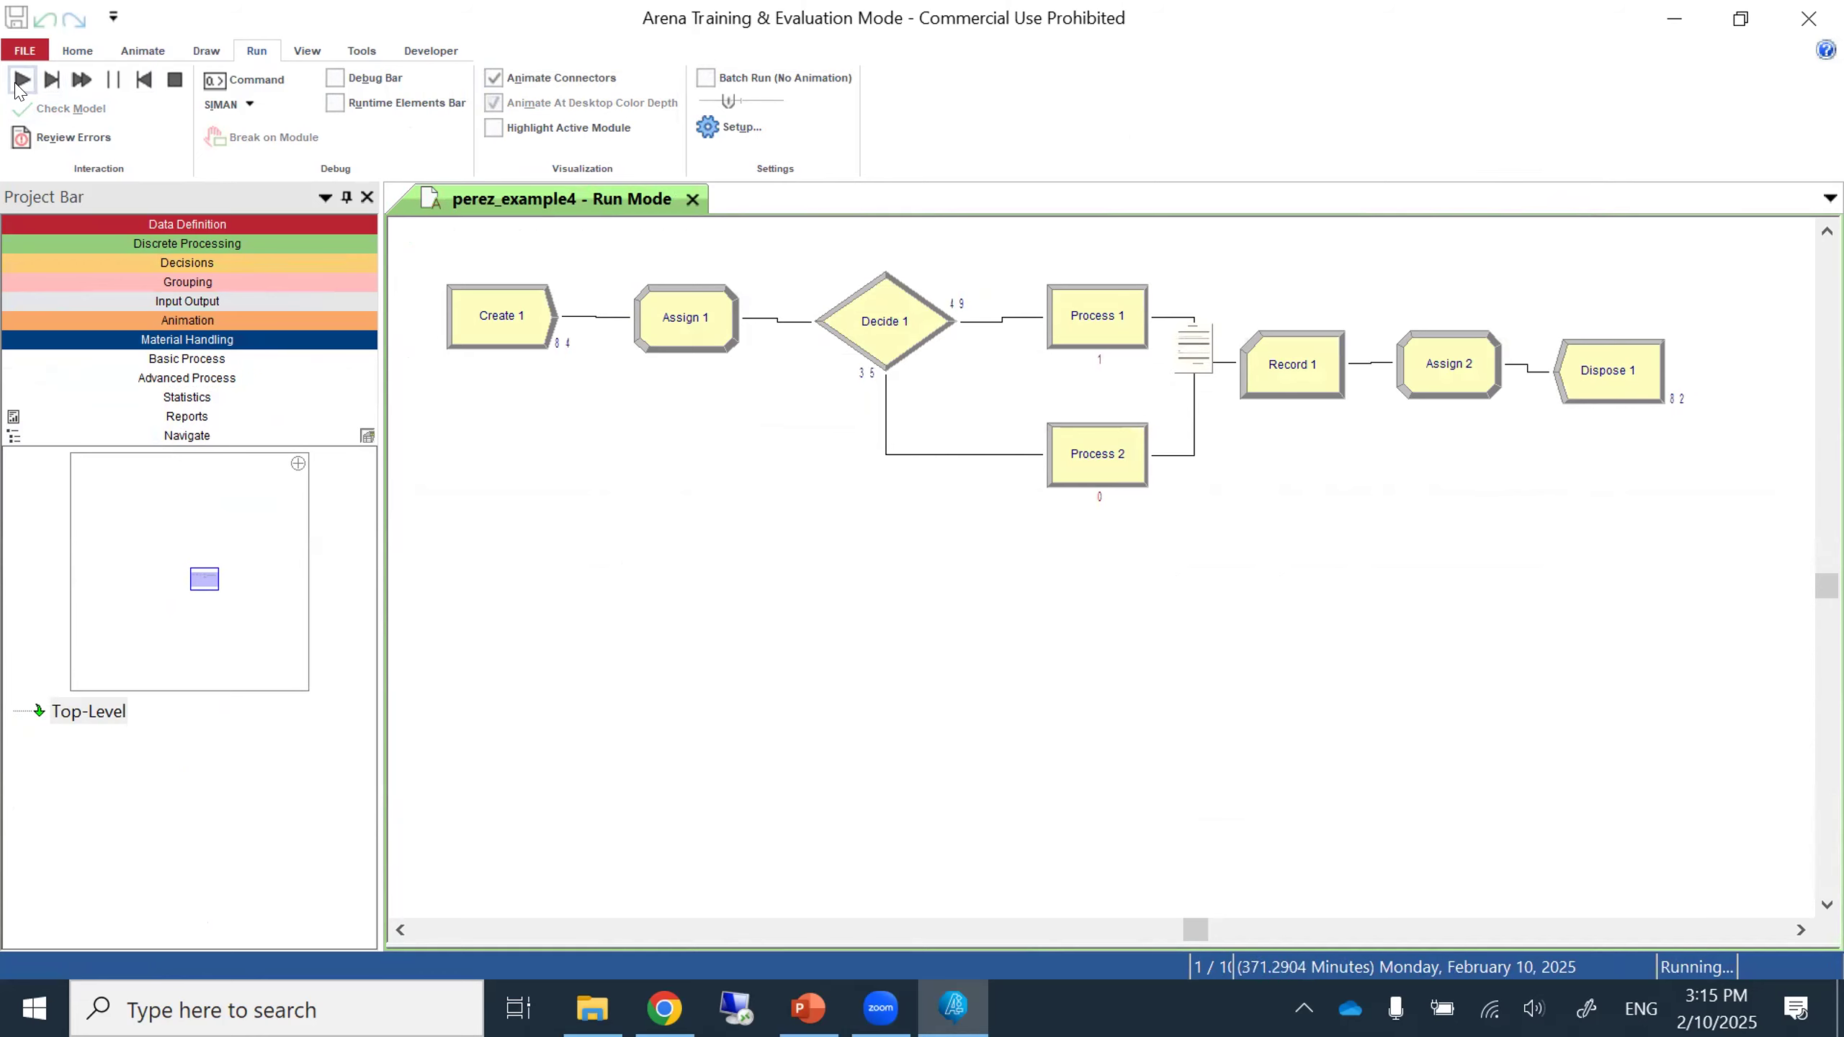
{"action": "left_click", "coordinate": [174, 79]}
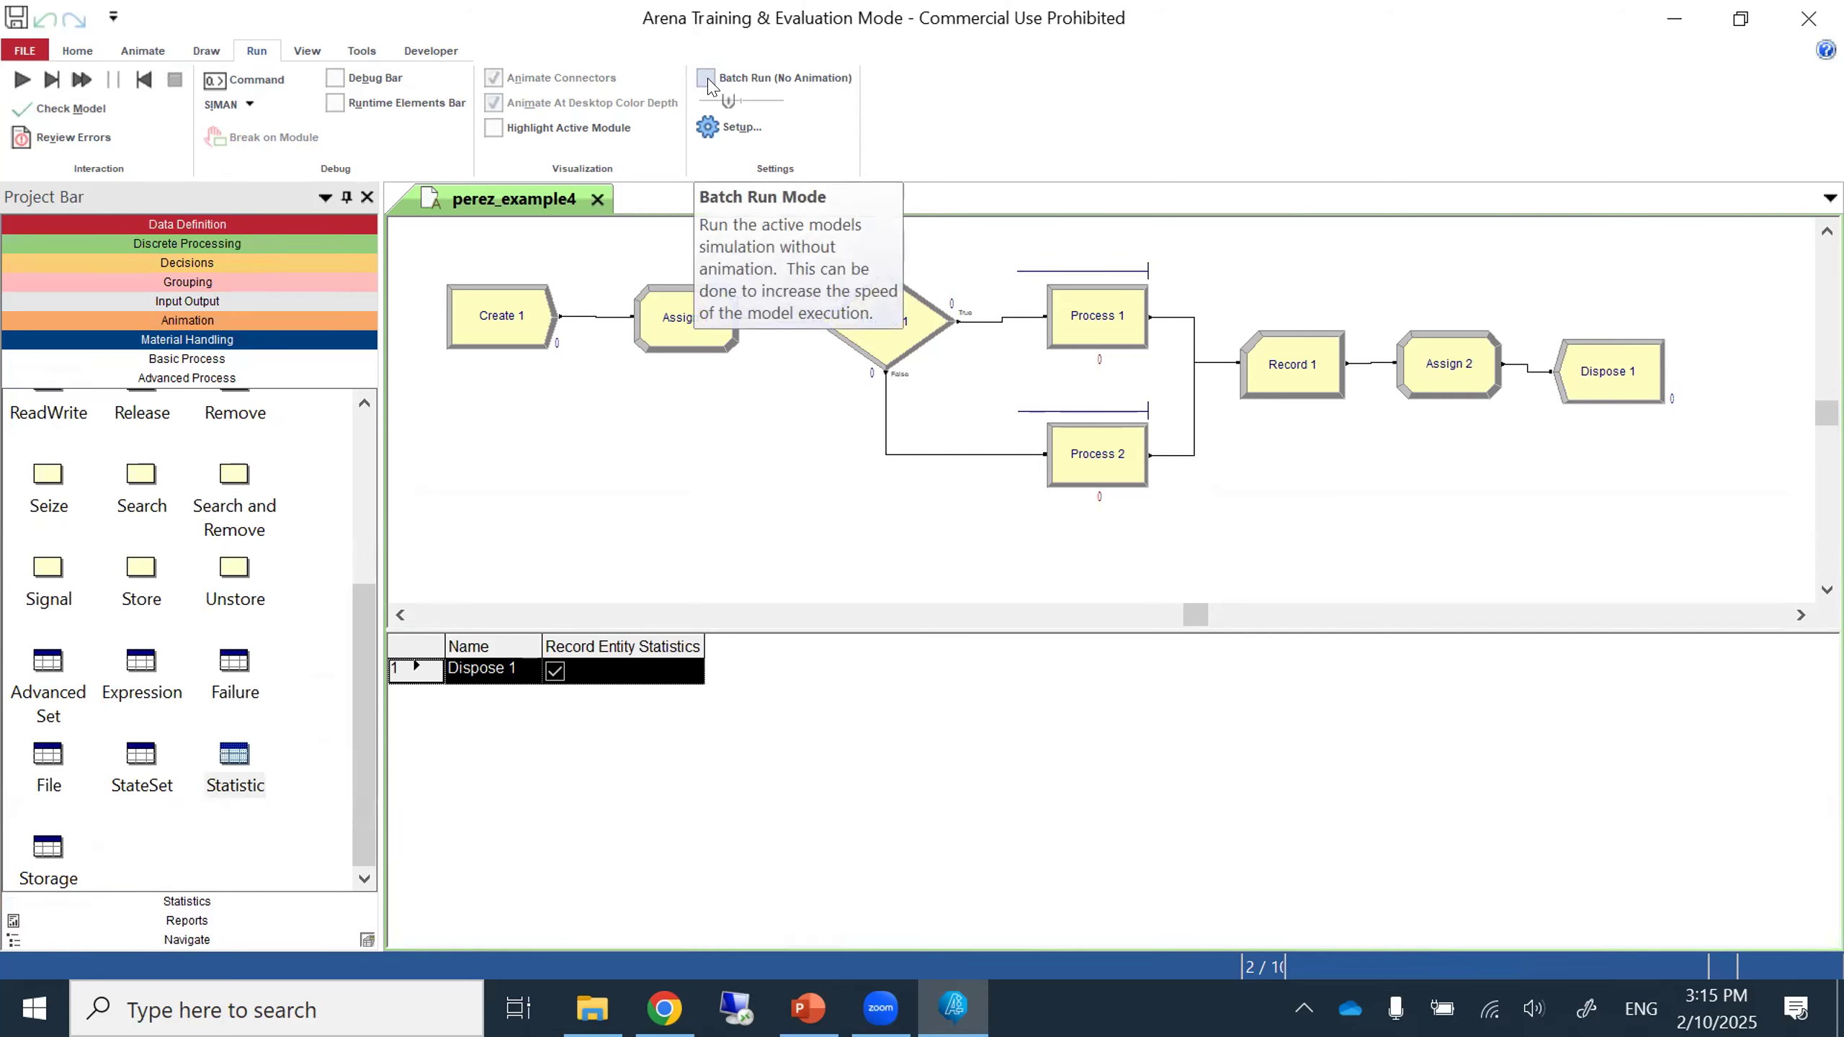
- Enable batch run without animation, run the model and open its summary report
{"action": "left_click", "coordinate": [706, 78]}
{"action": "left_click", "coordinate": [13, 77]}
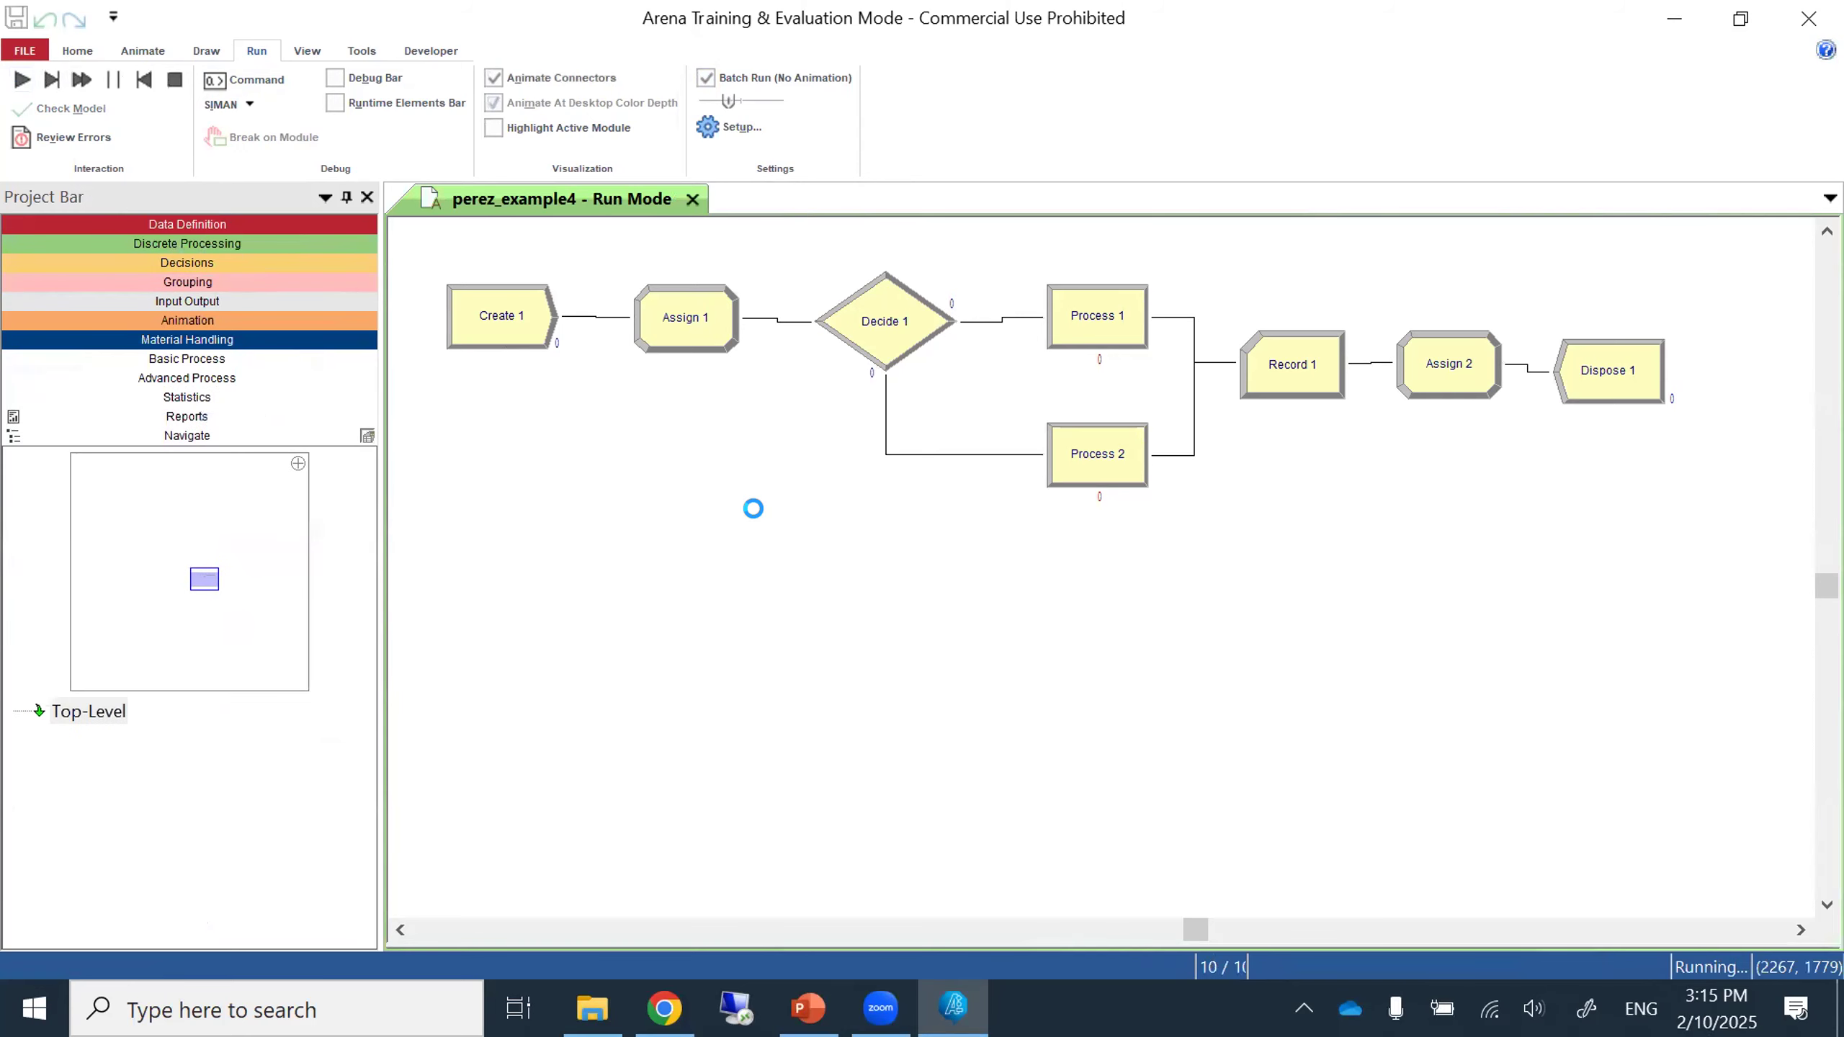
{"action": "left_click", "coordinate": [912, 563]}
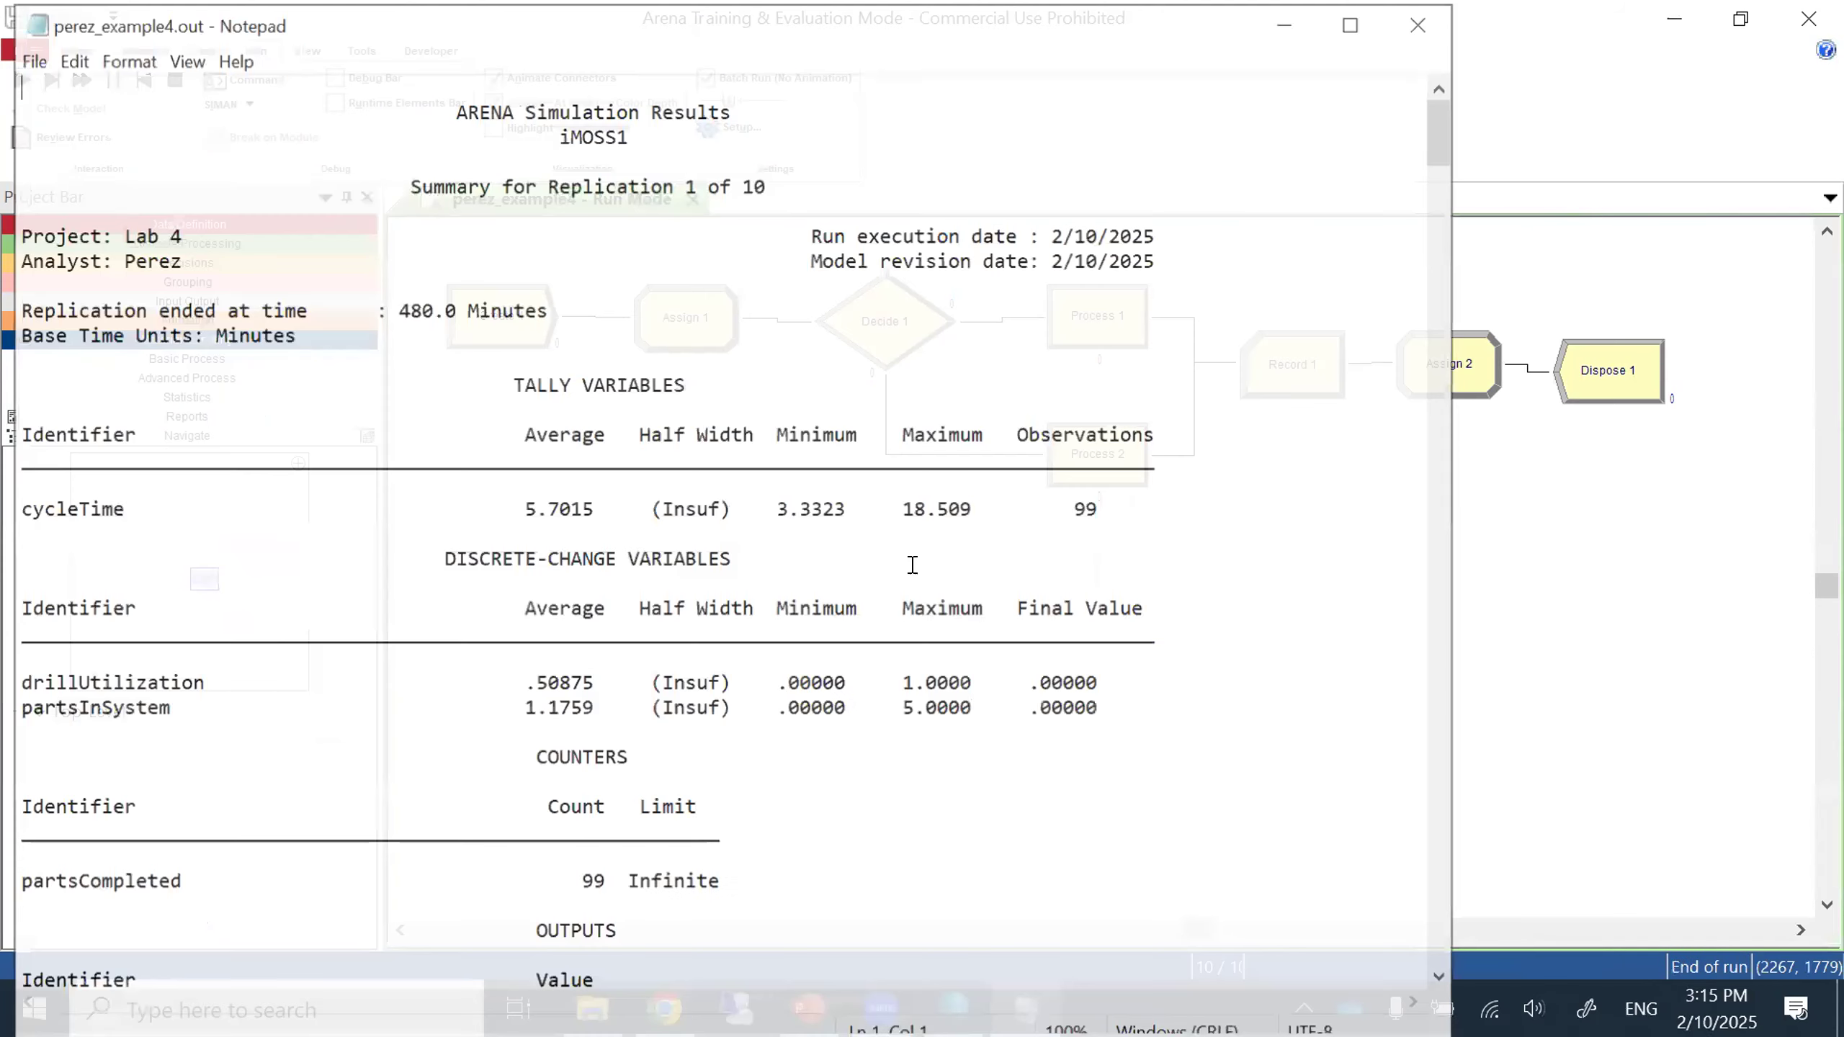
- Read the summary report through to the output summary for 10 replications, then close it, end the run and exit the program
{"action": "left_click_drag", "start_coordinate": [1446, 163], "coordinate": [1445, 965]}
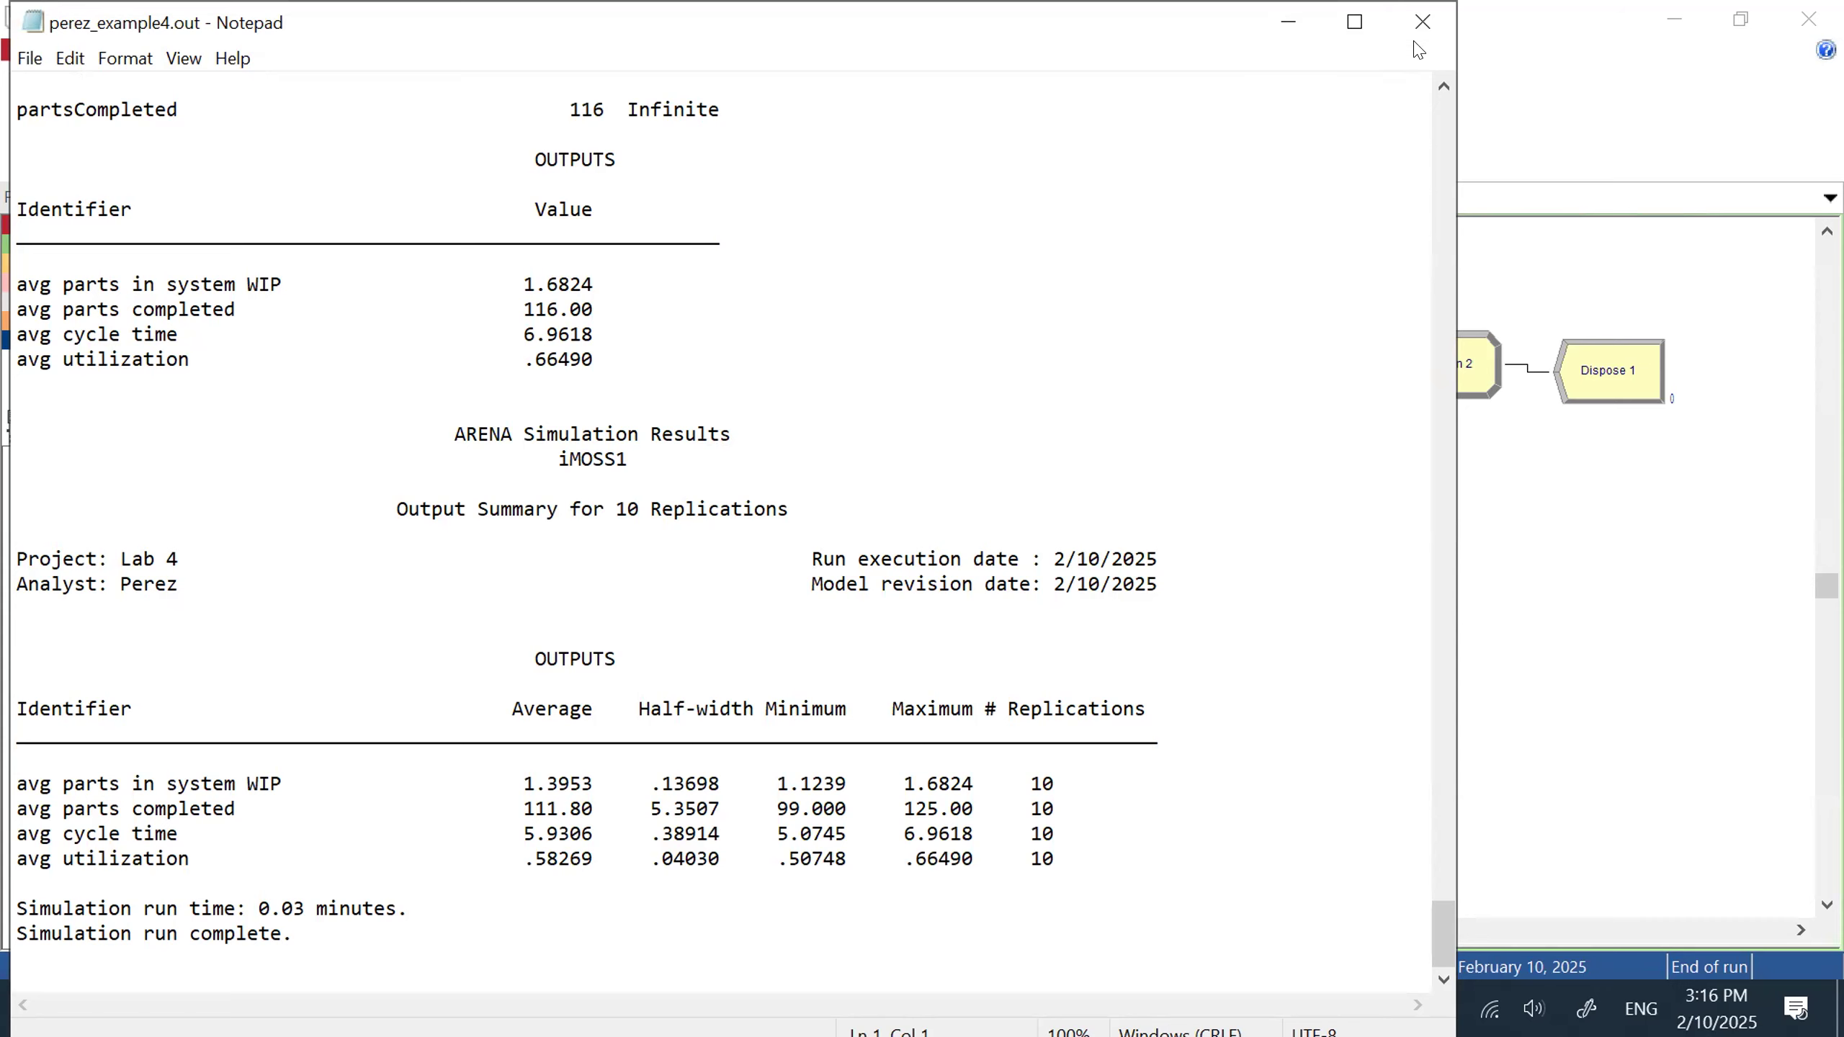
{"action": "left_click", "coordinate": [1422, 21]}
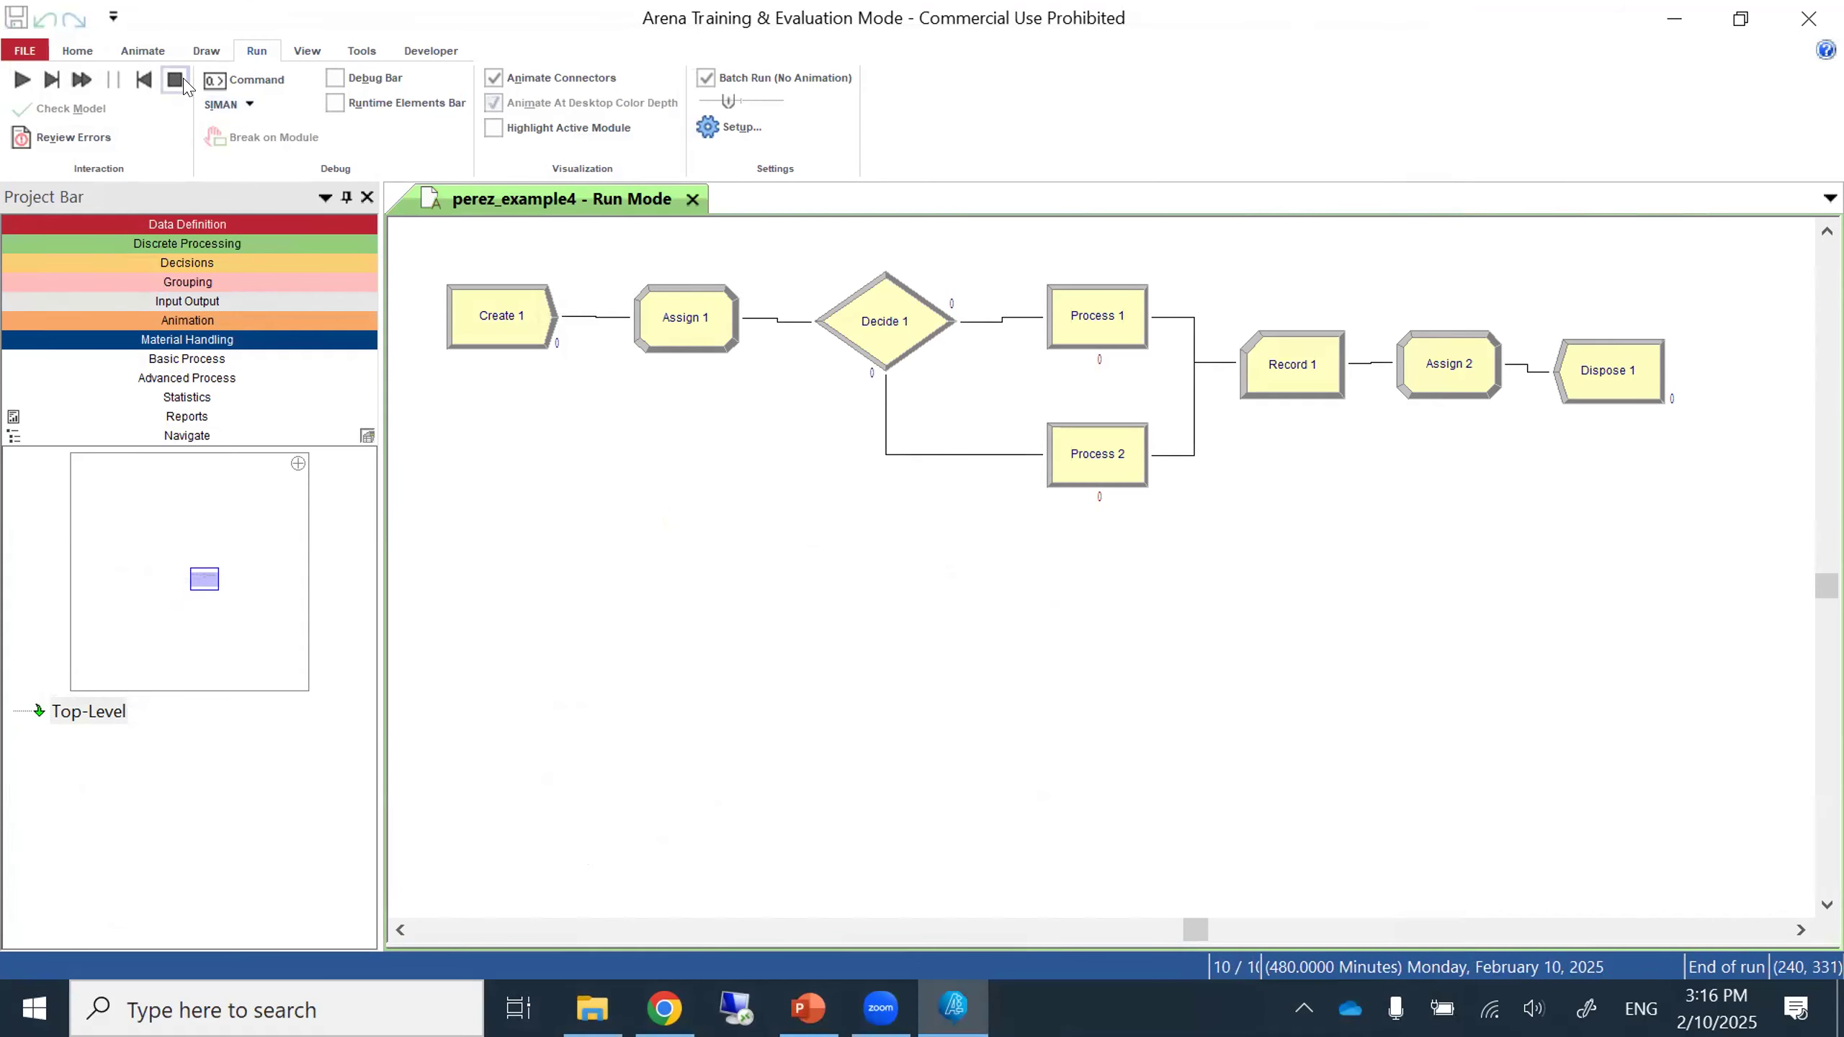
{"action": "left_click", "coordinate": [181, 82]}
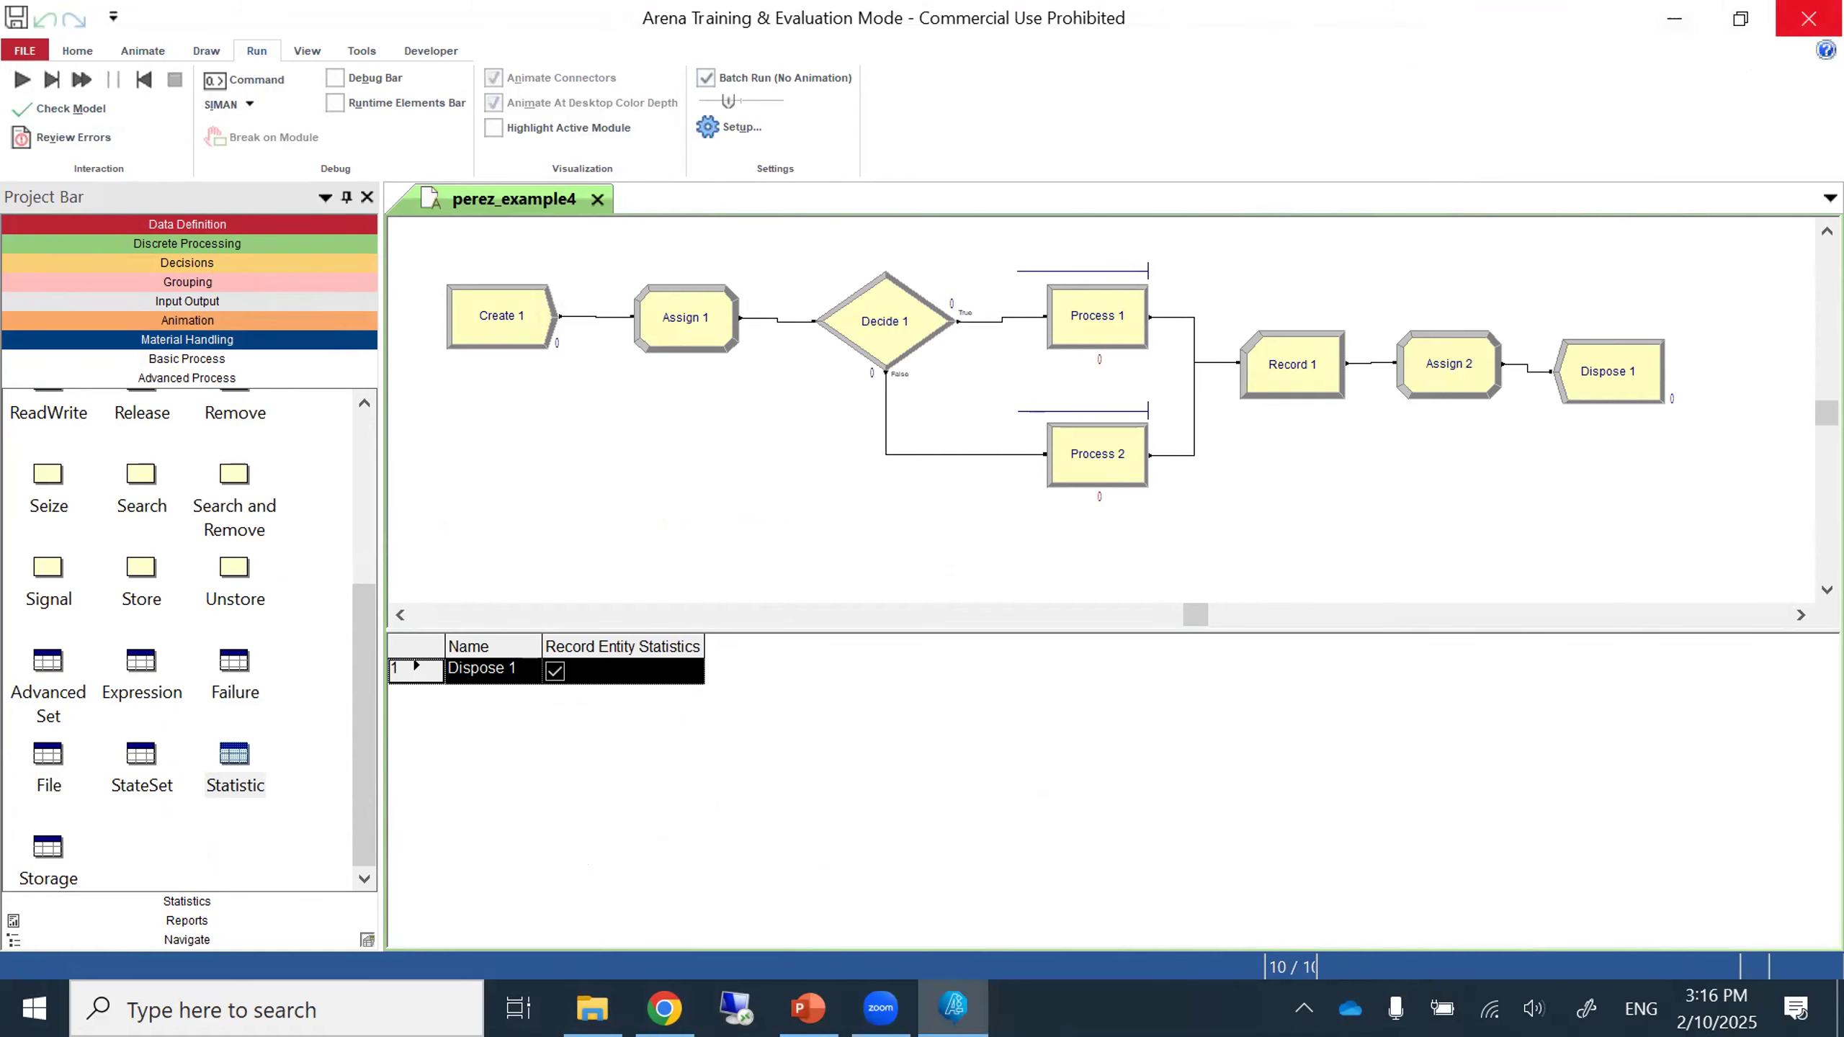
{"action": "left_click", "coordinate": [1808, 18]}
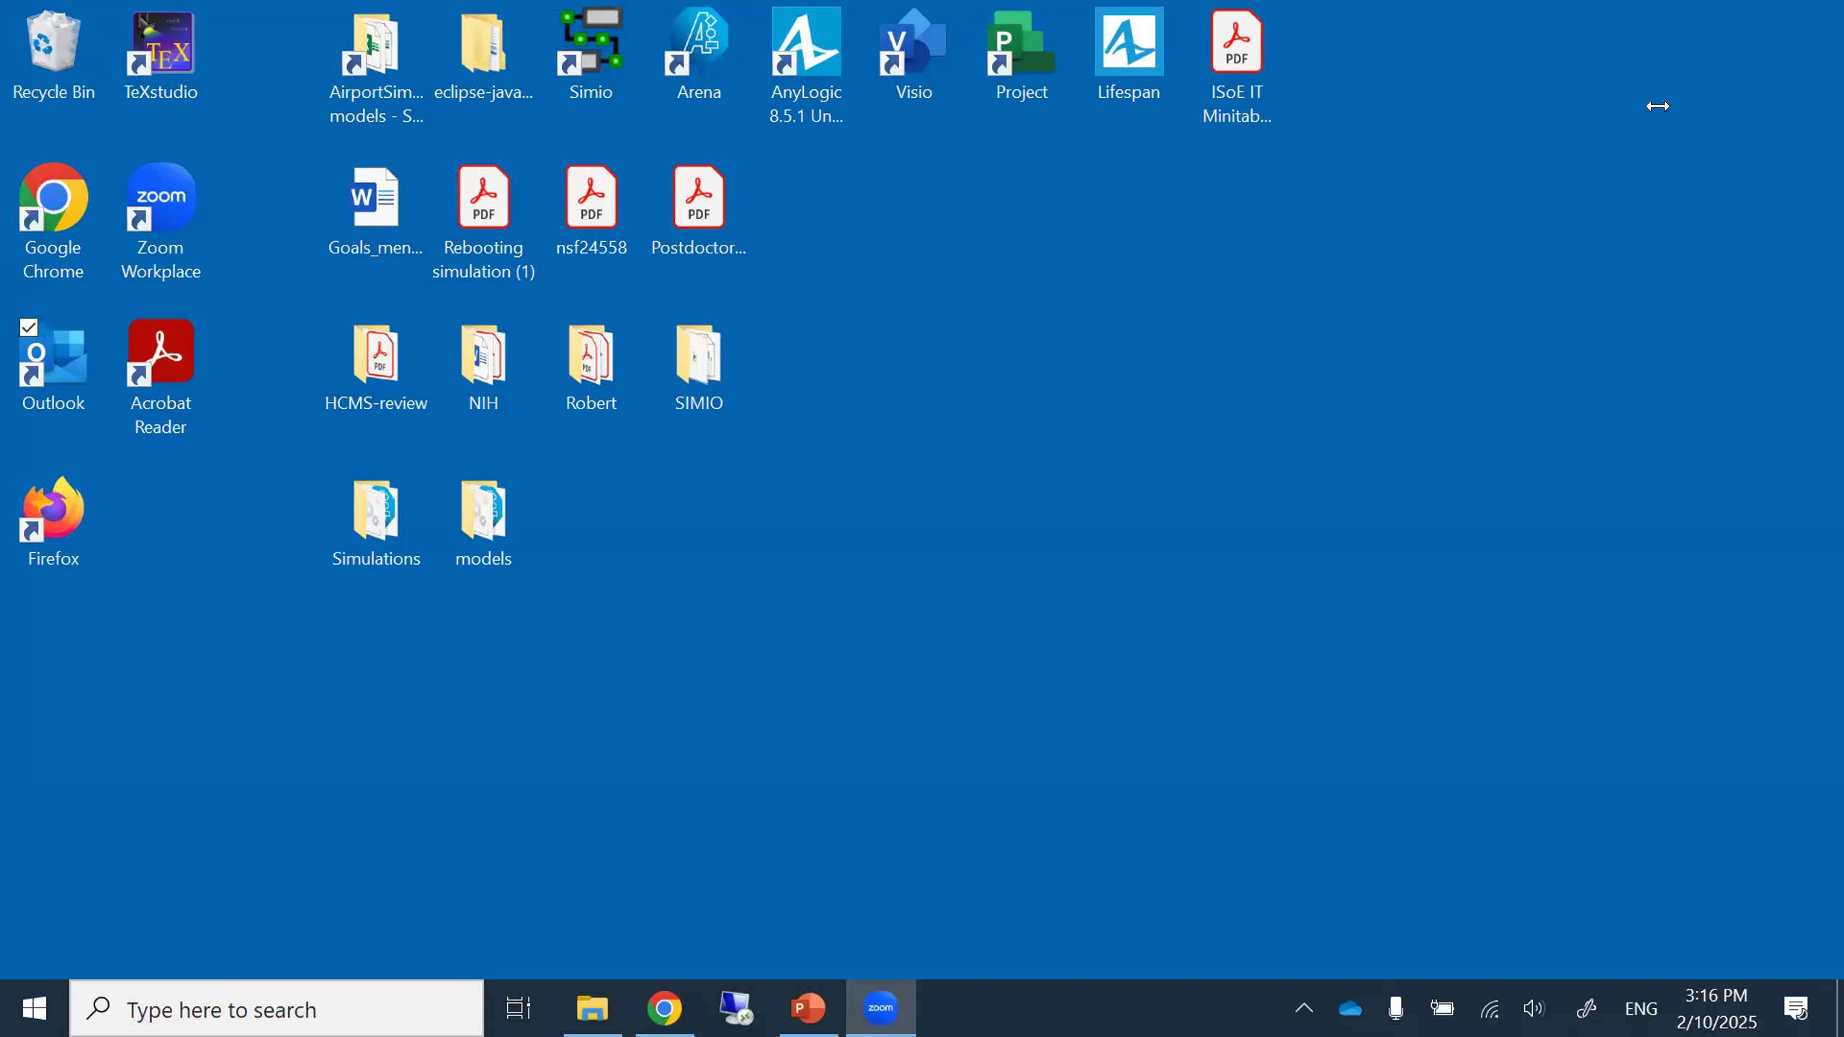